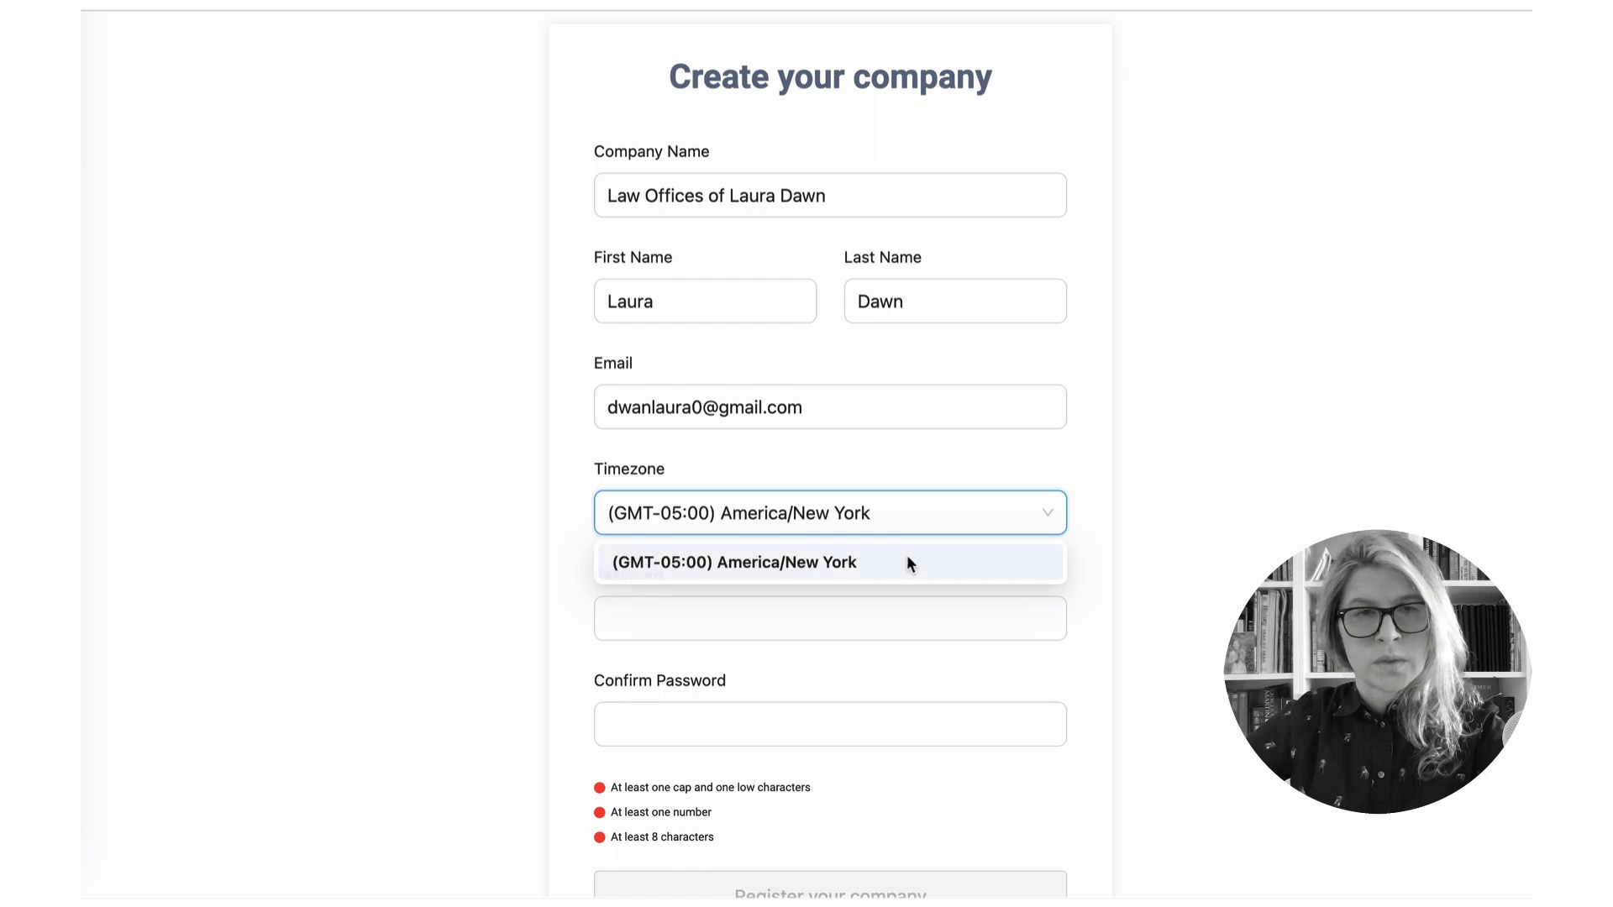
- Choose the New York timezone and enter the account password
left_click(865, 626)
scroll(832, 588, "down", 1)
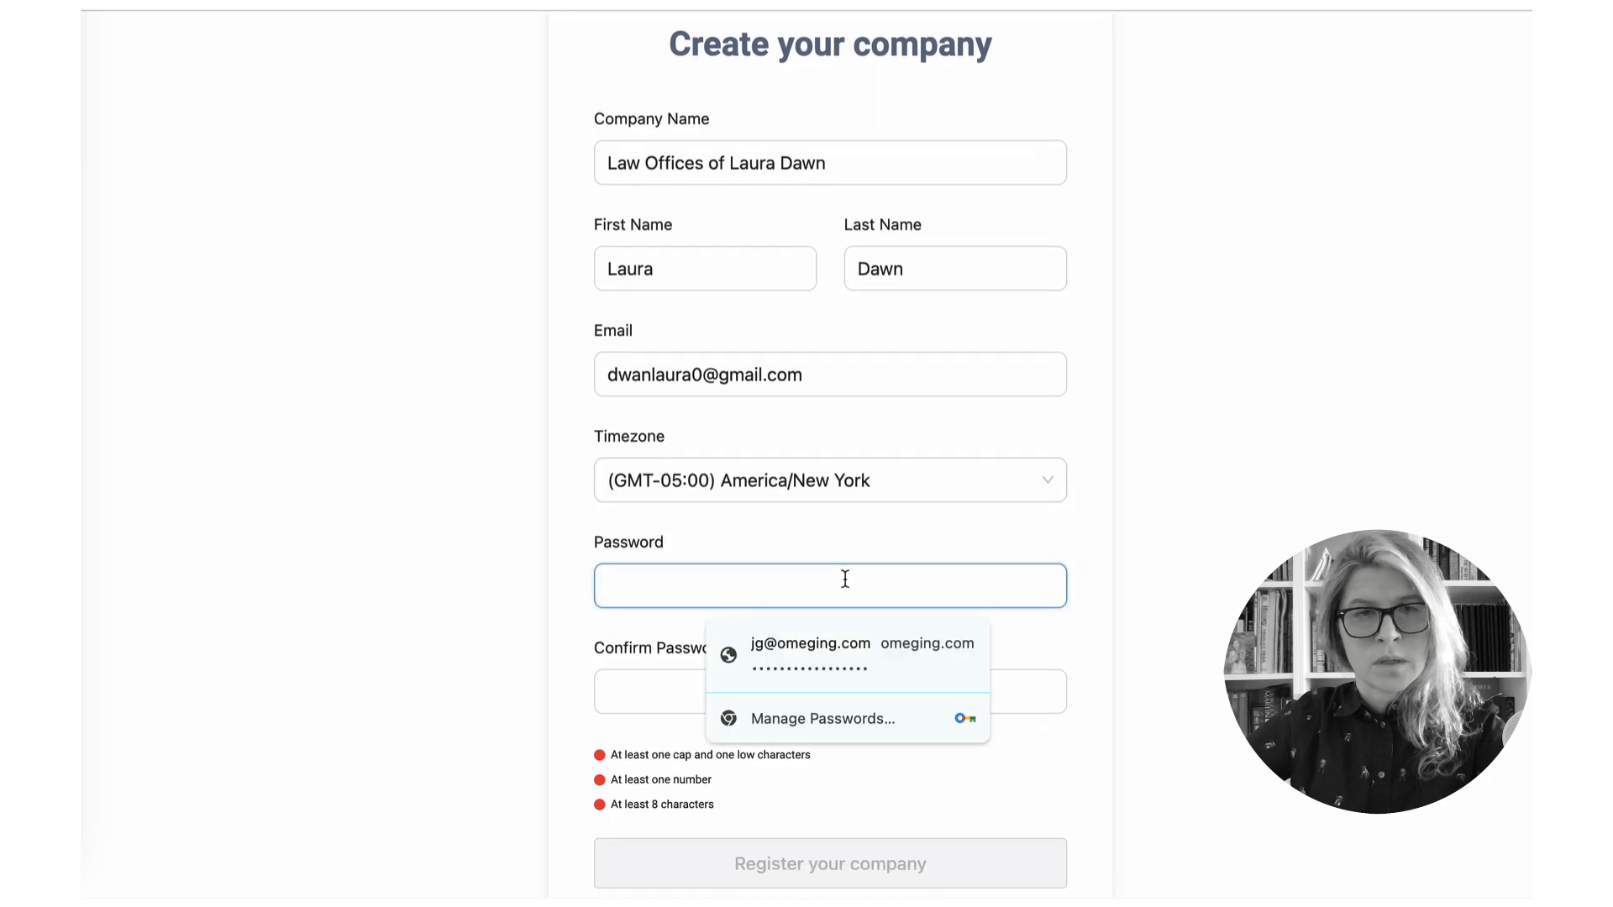
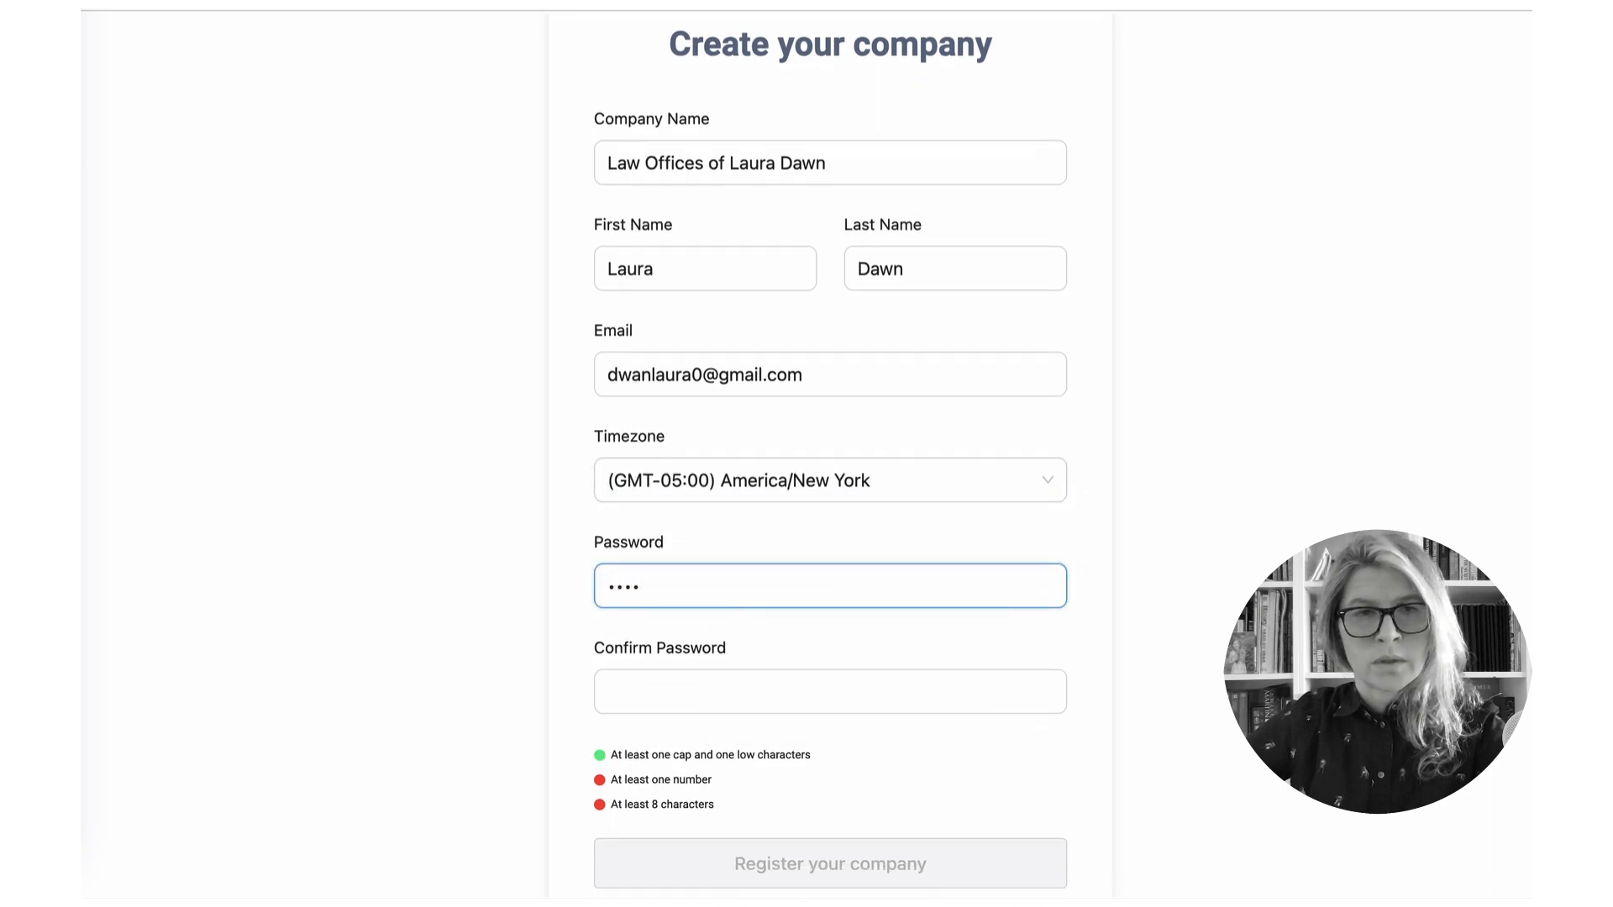
scroll(884, 645, "down", 1)
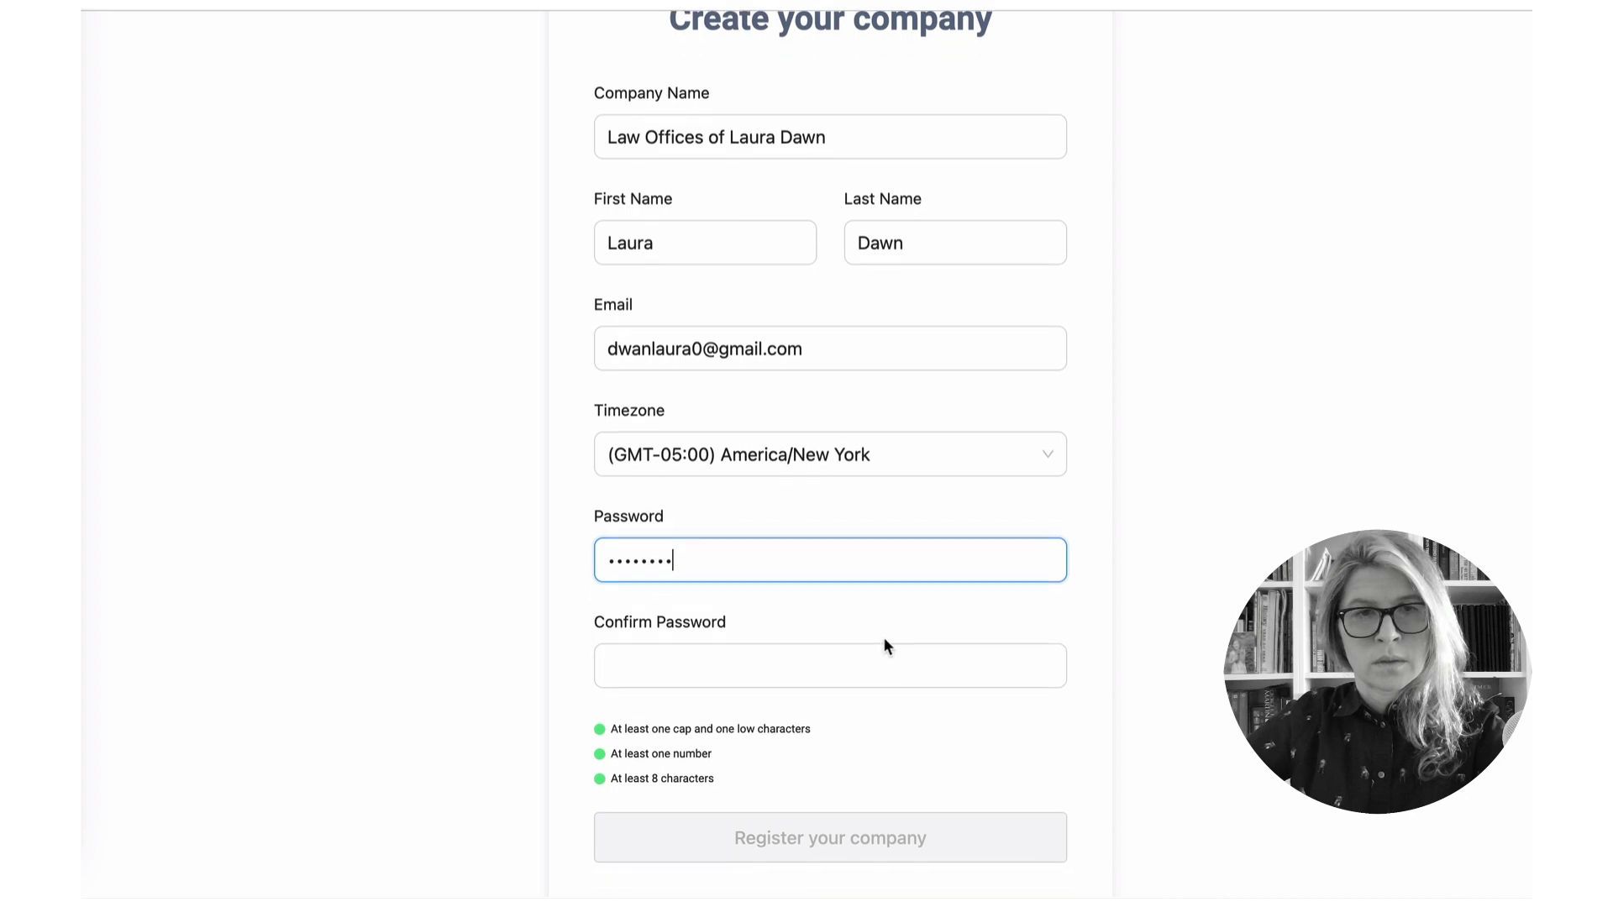
- Re-enter the password to confirm it and register the company
left_click(829, 673)
scroll(829, 673, "up", 1)
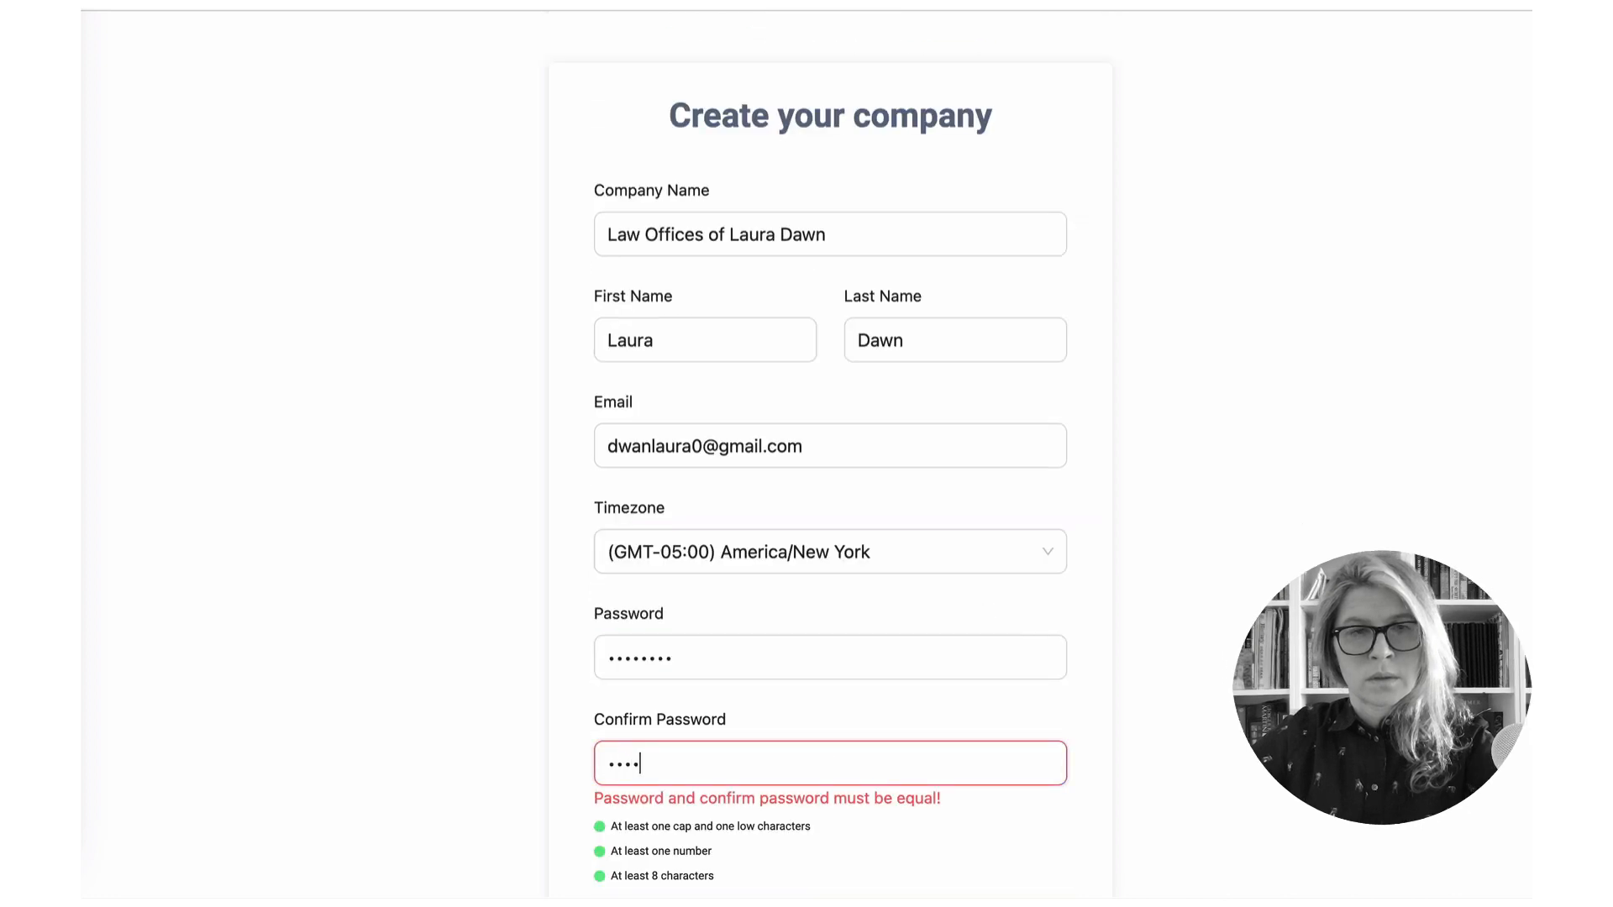
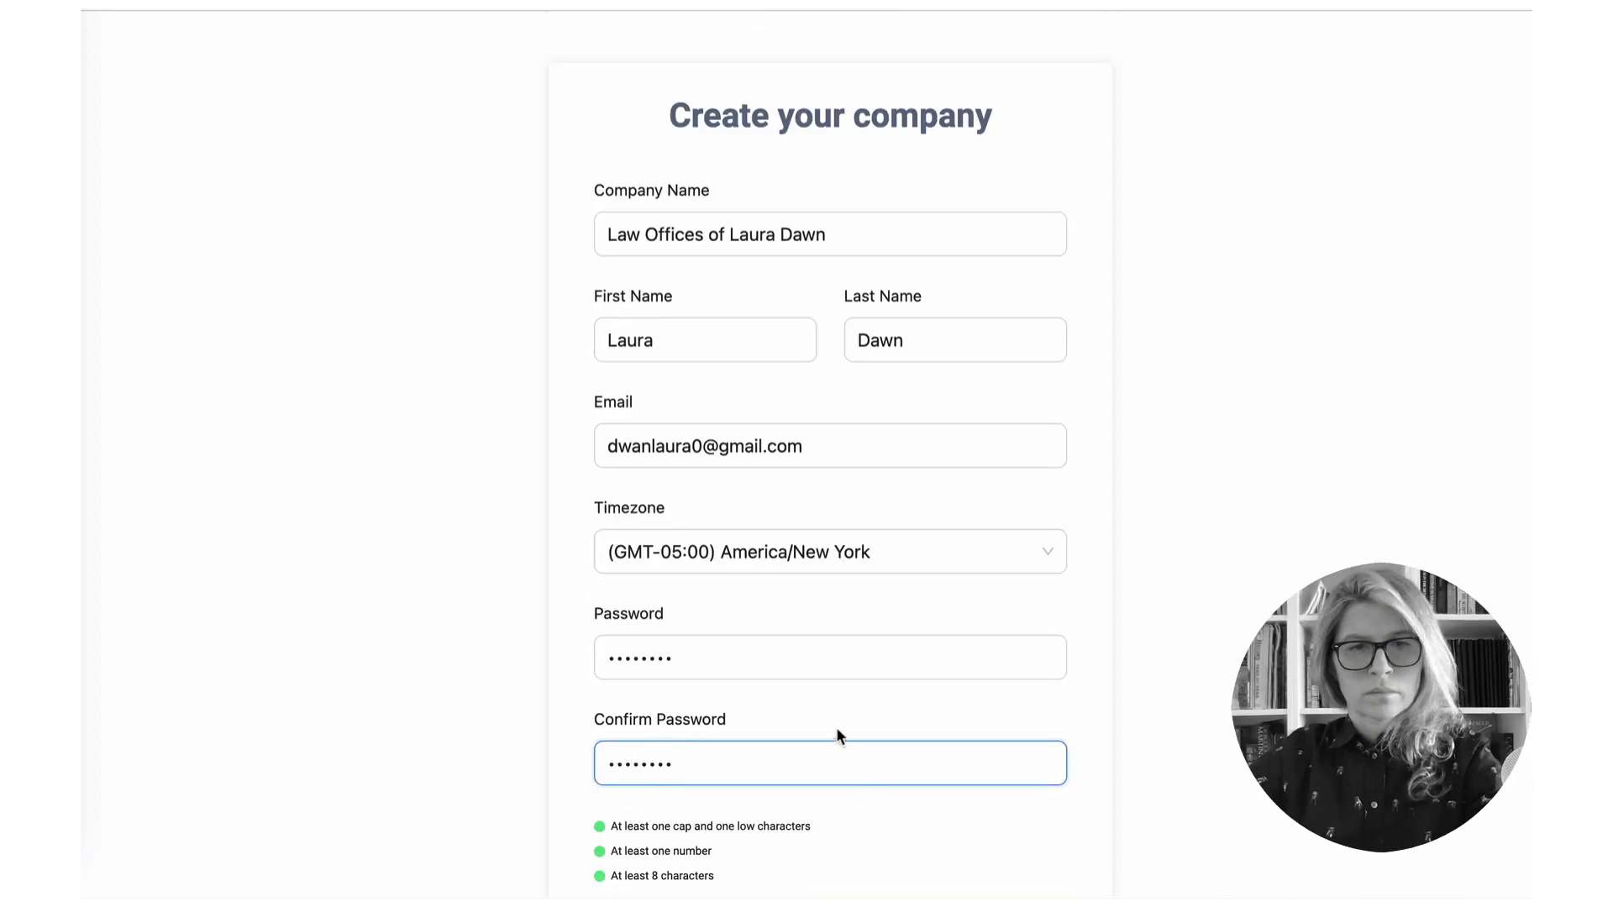
scroll(835, 727, "down", 1)
left_click(879, 844)
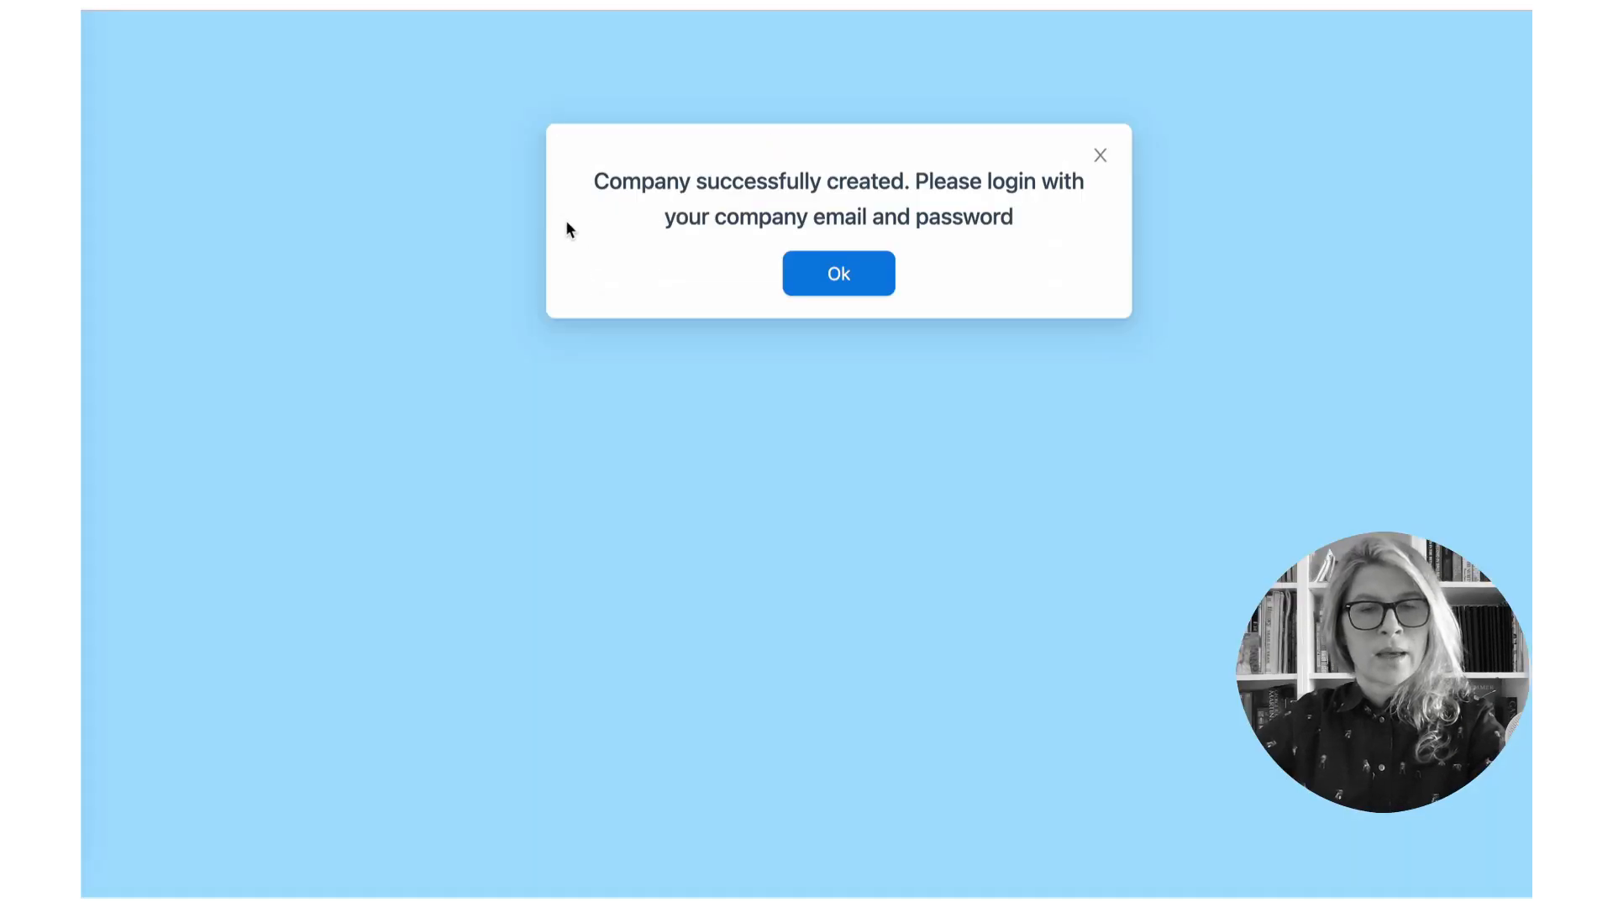
- Dismiss the confirmation and sign in with the company e-mail and password
left_click(847, 283)
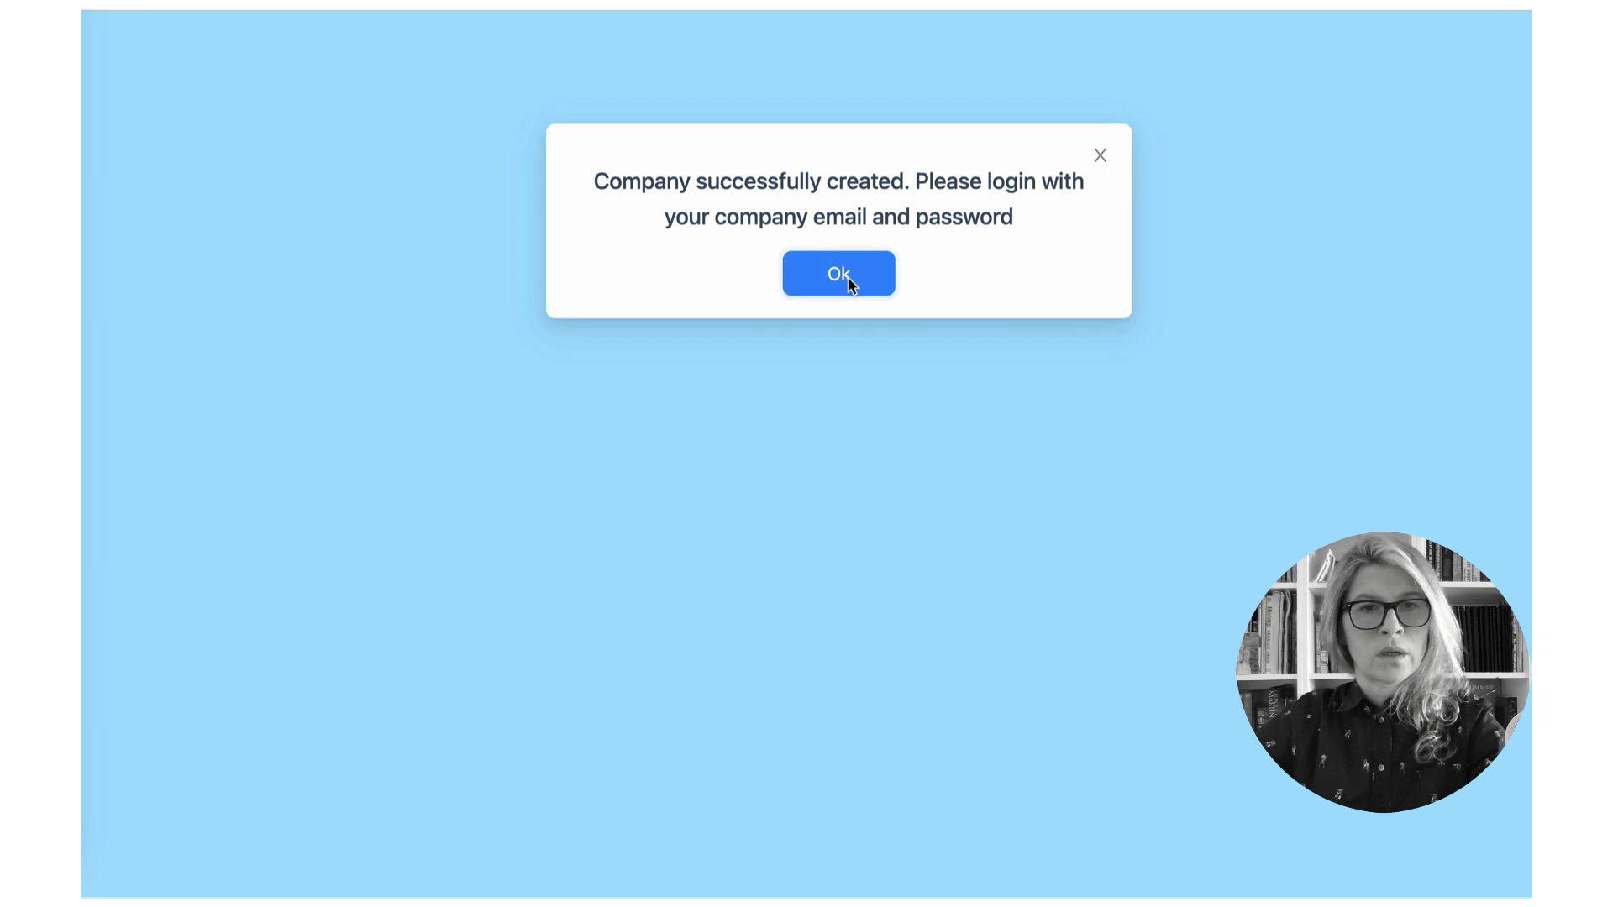
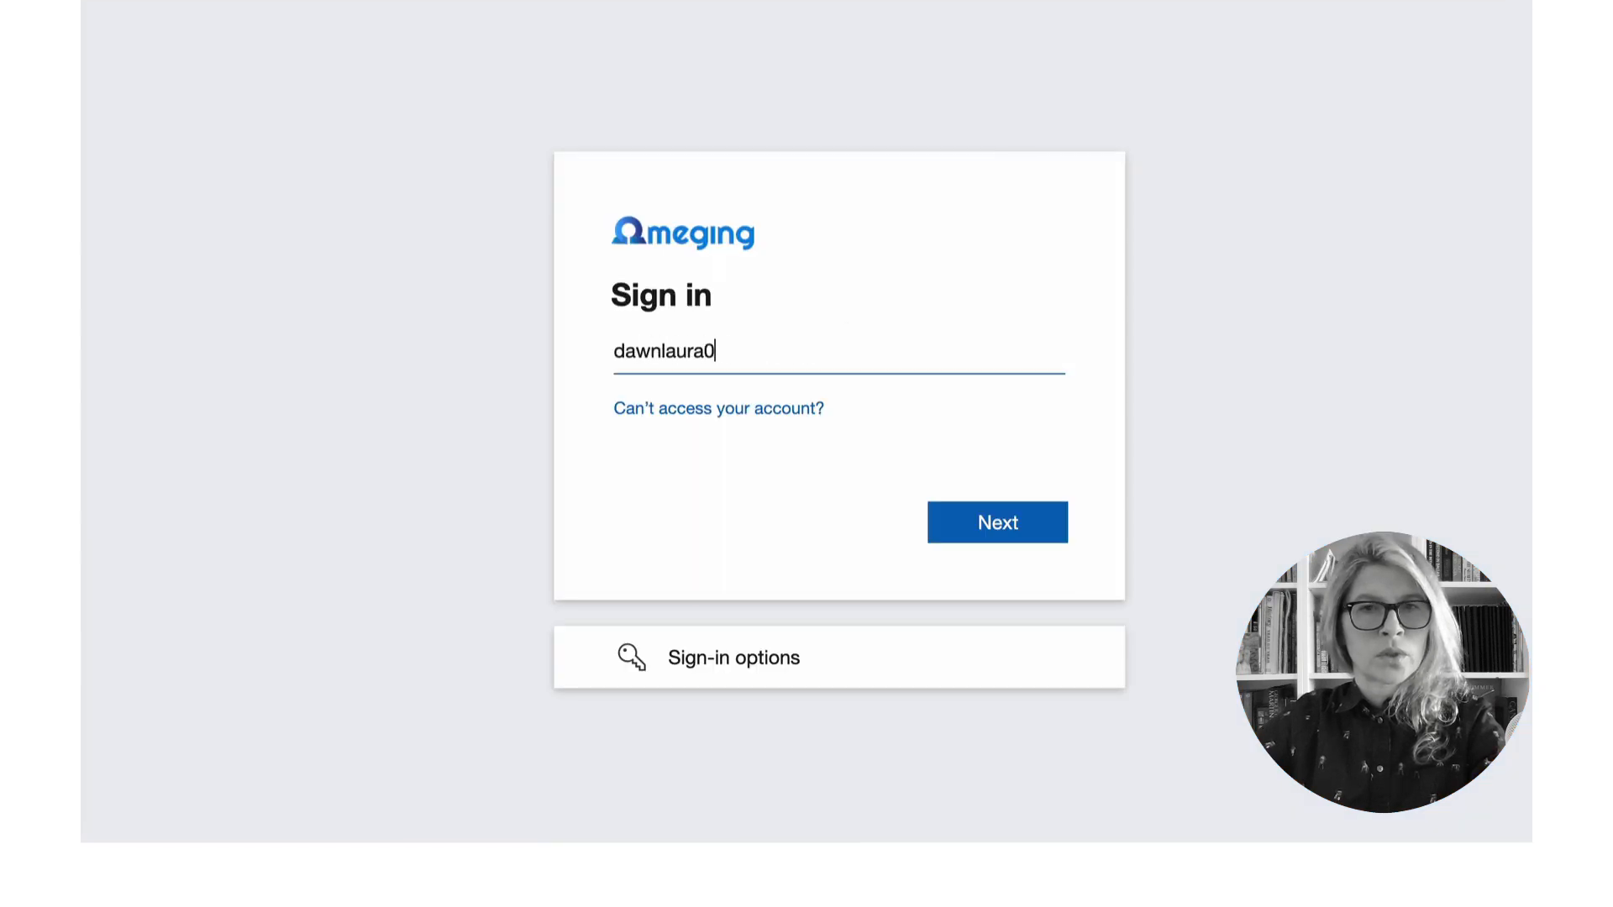
left_click(956, 525)
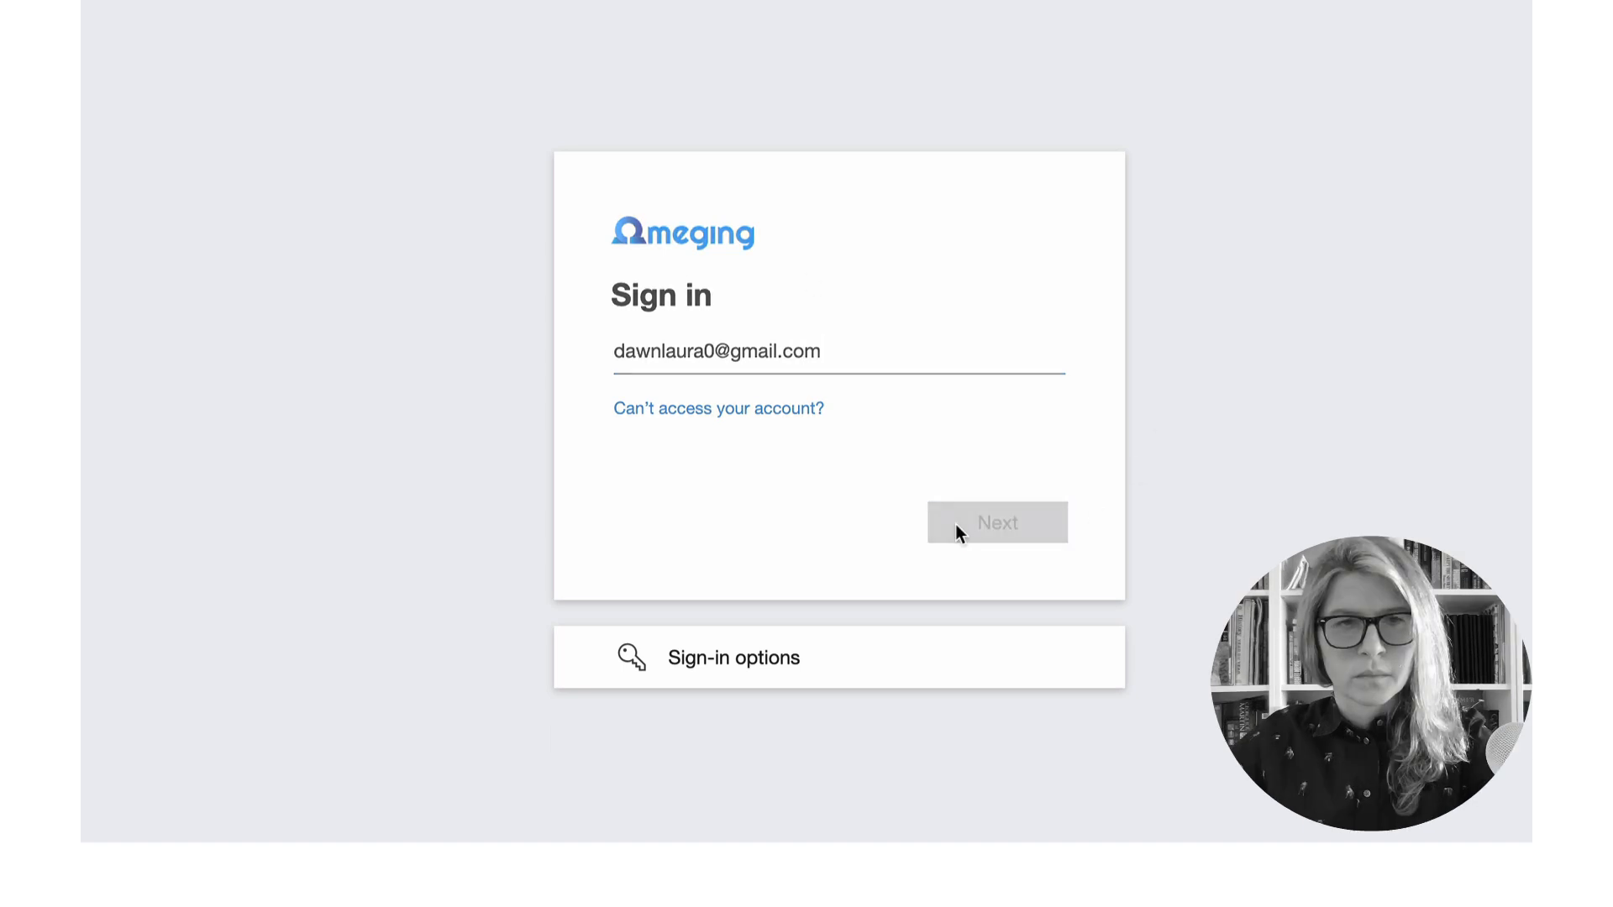
type("••••••")
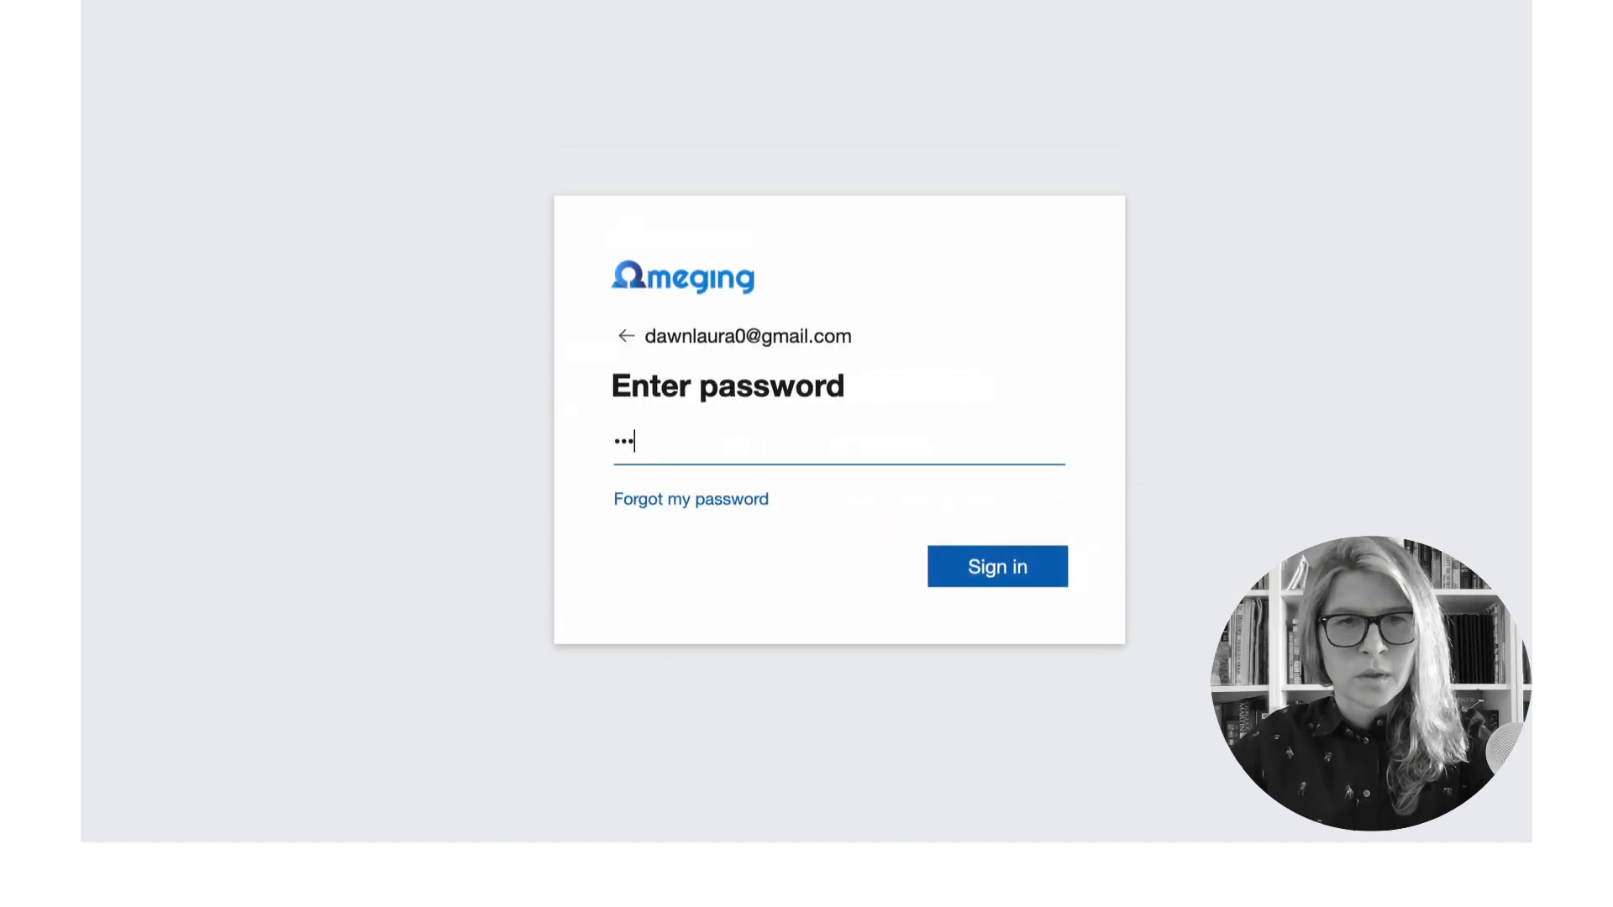
type("••")
left_click(1030, 575)
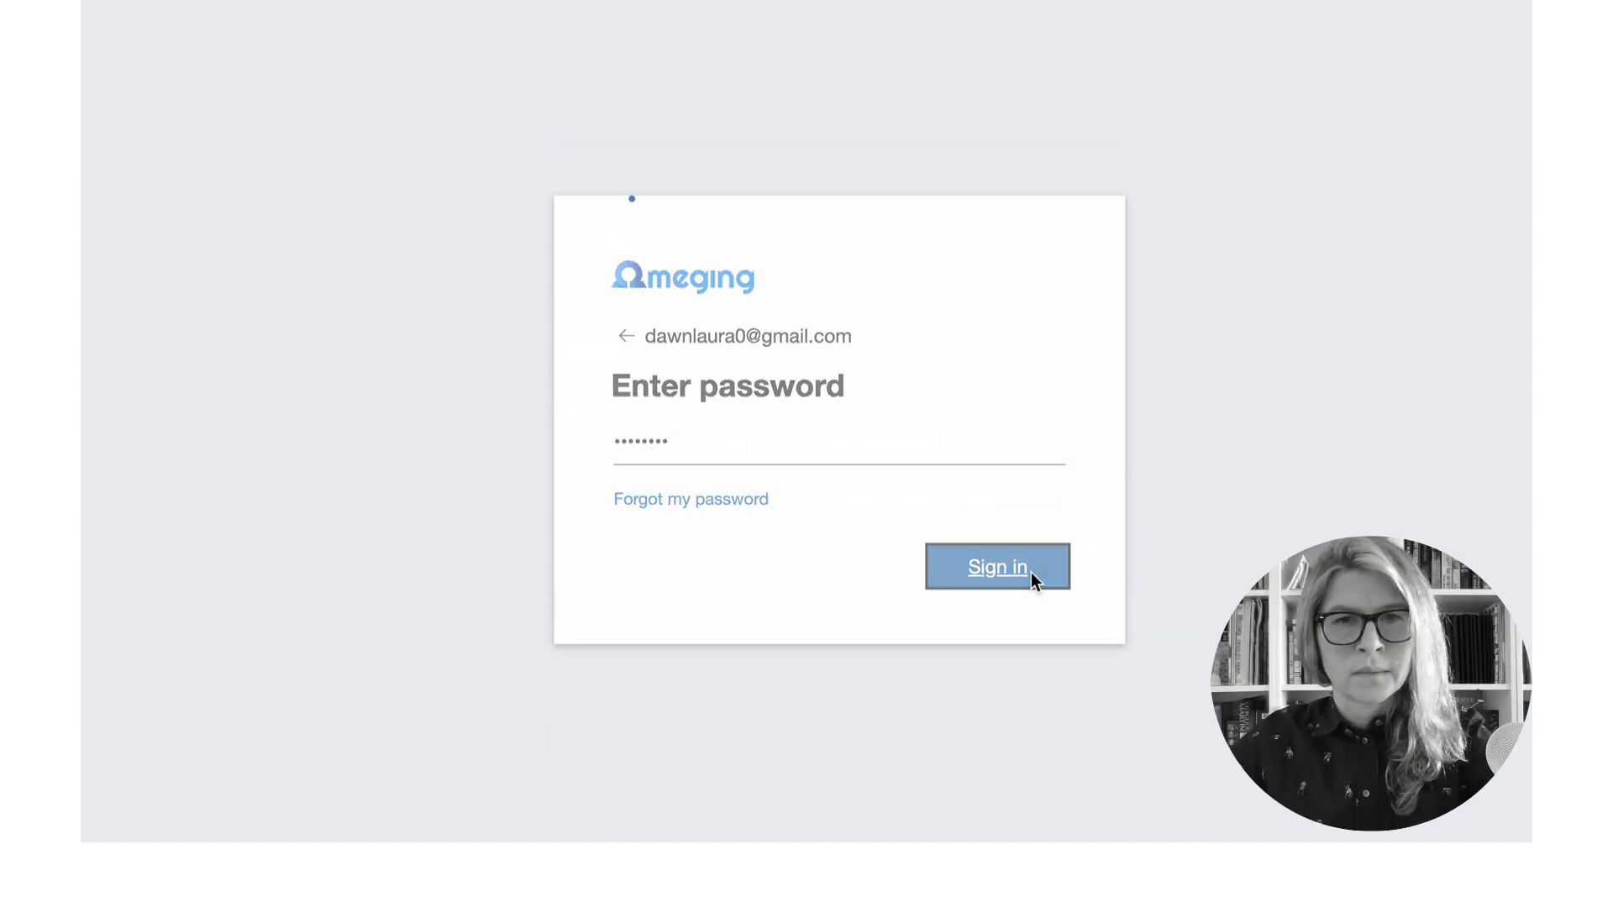
- Decline saving the password, skip security setup, and stay signed in without asking again
left_click(1359, 370)
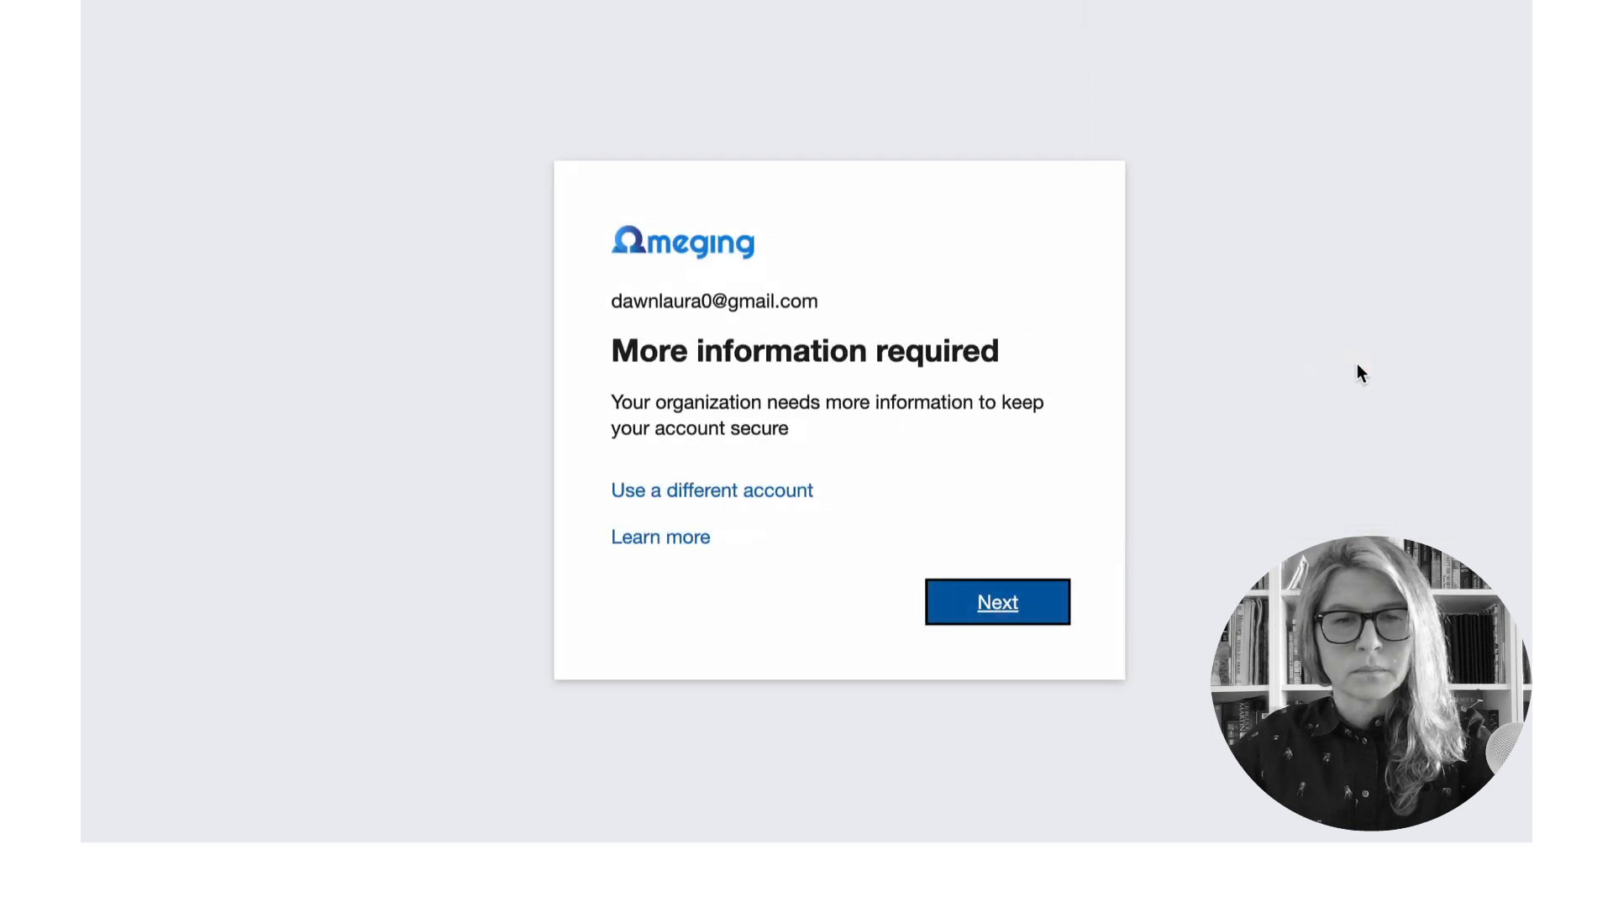
left_click(991, 617)
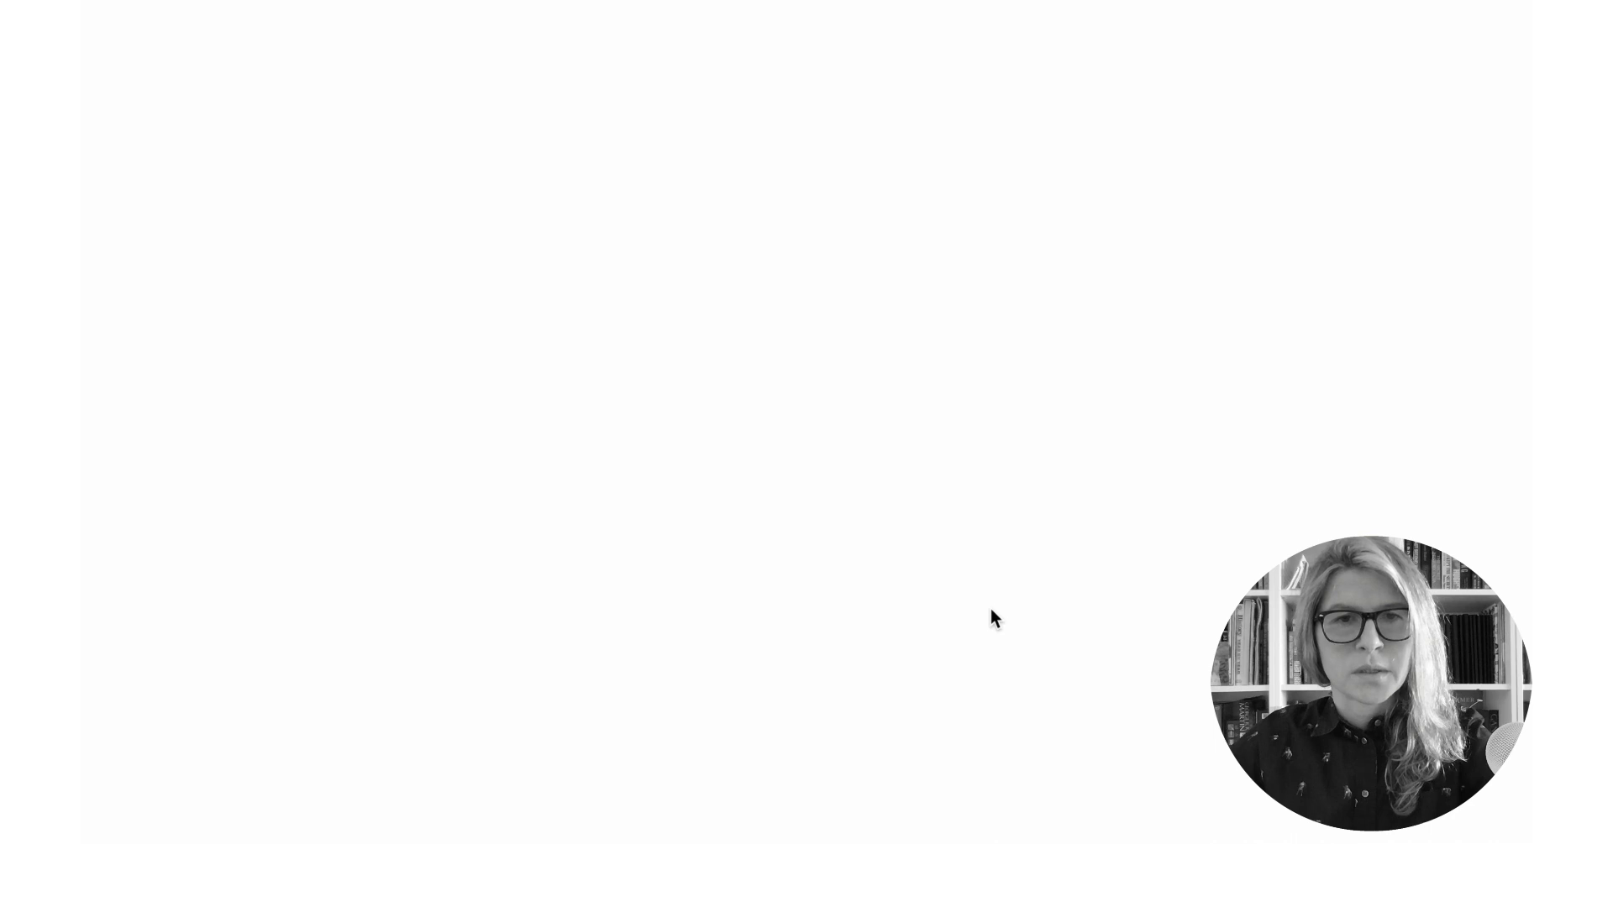
left_click(1203, 498)
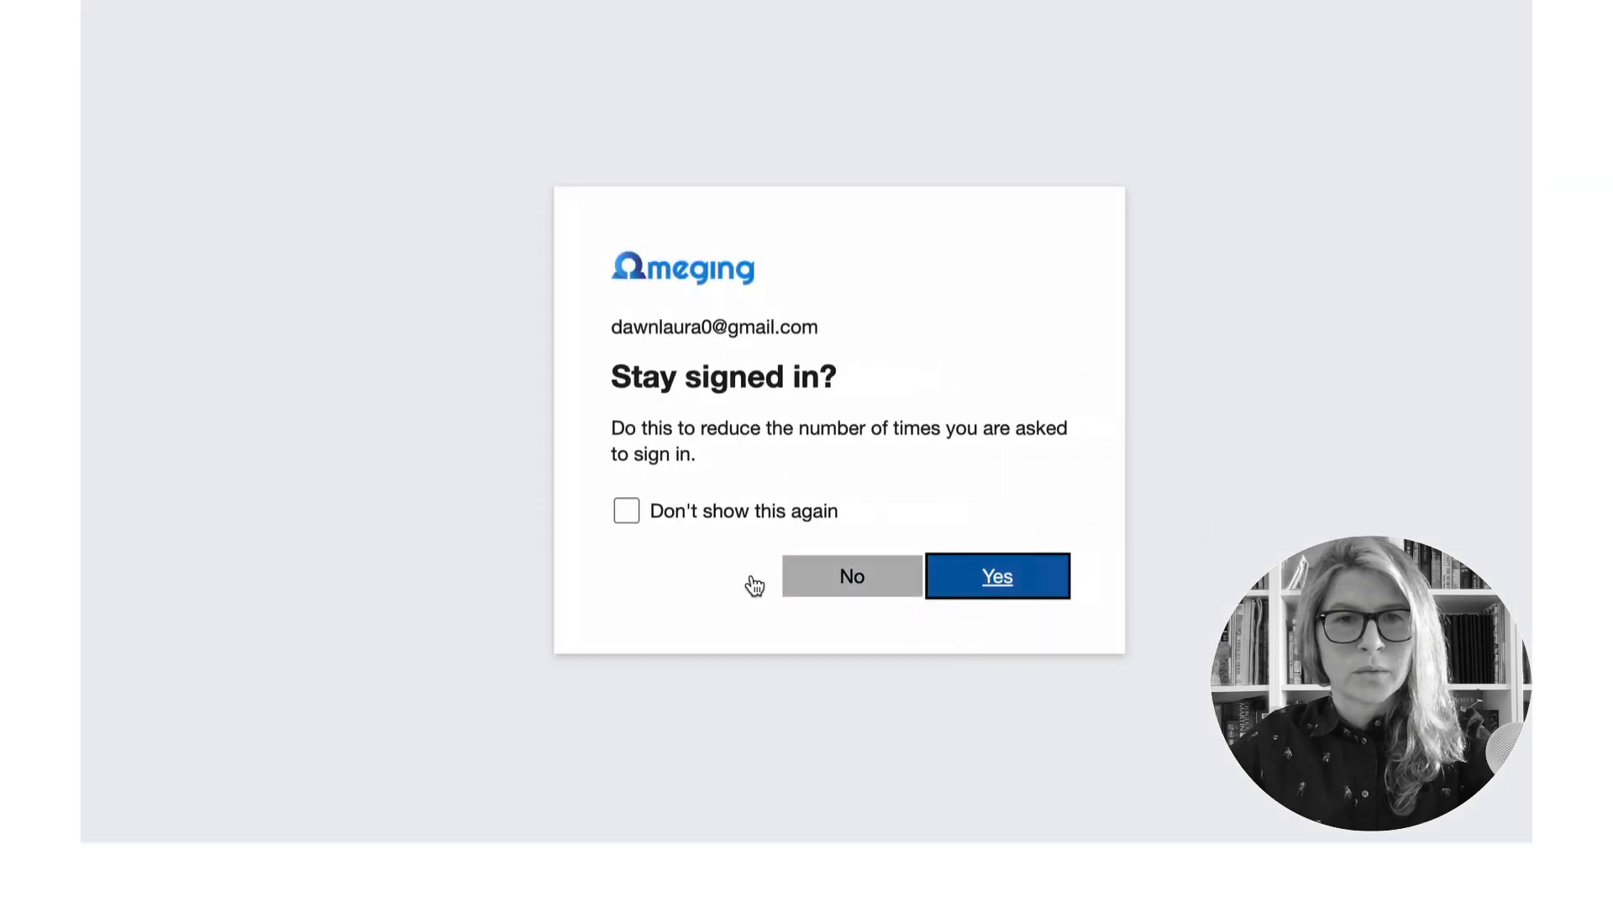
left_click(626, 510)
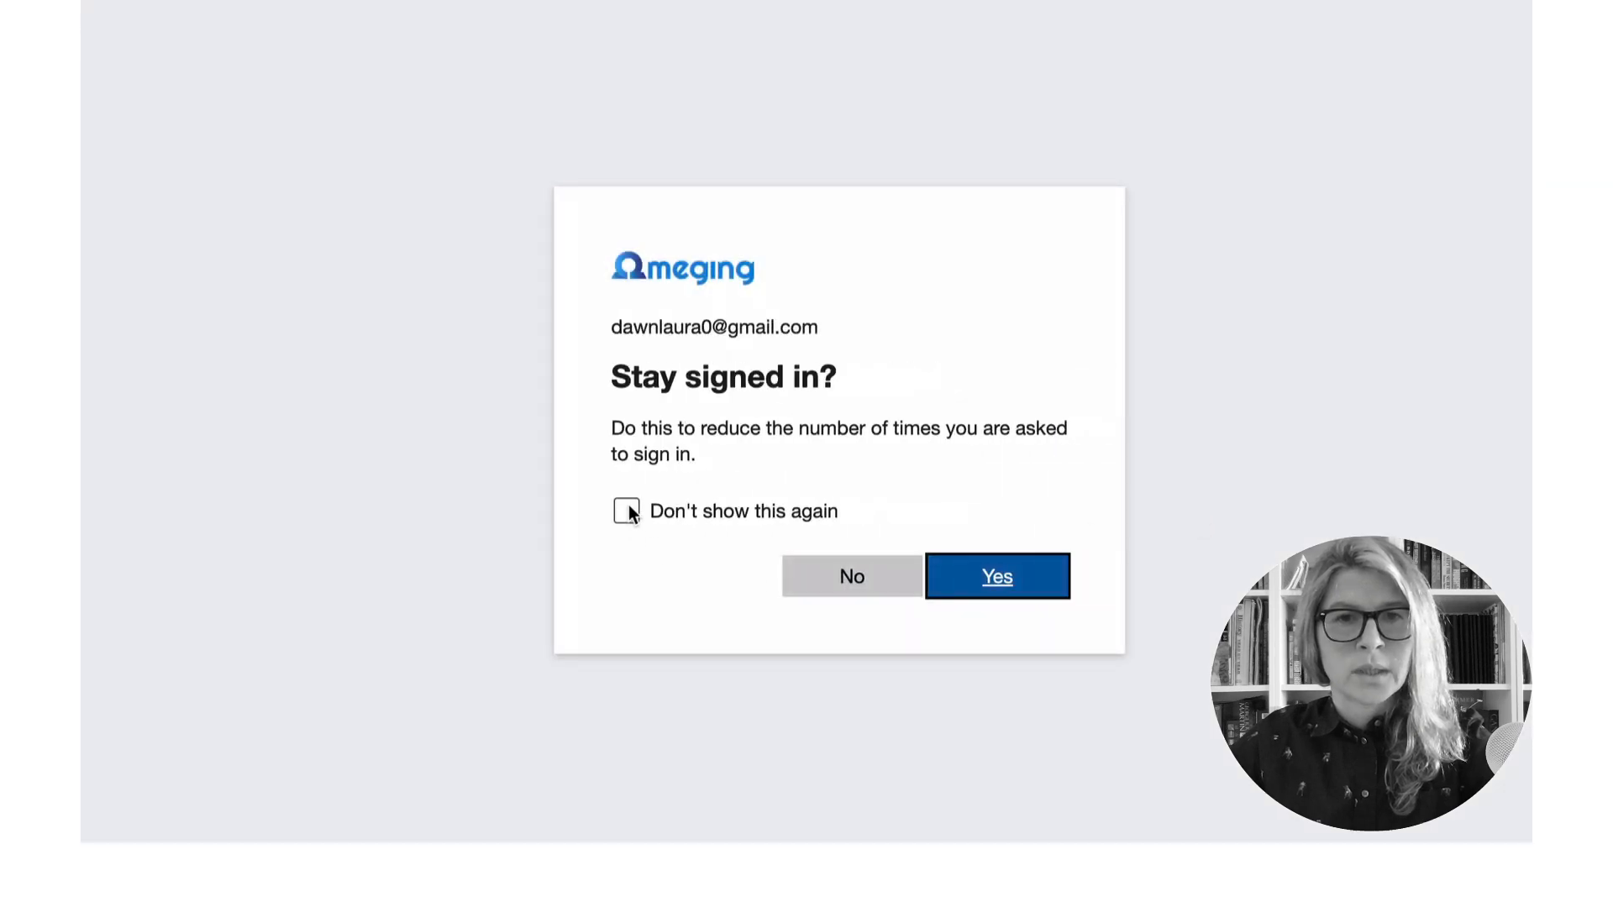
left_click(1039, 588)
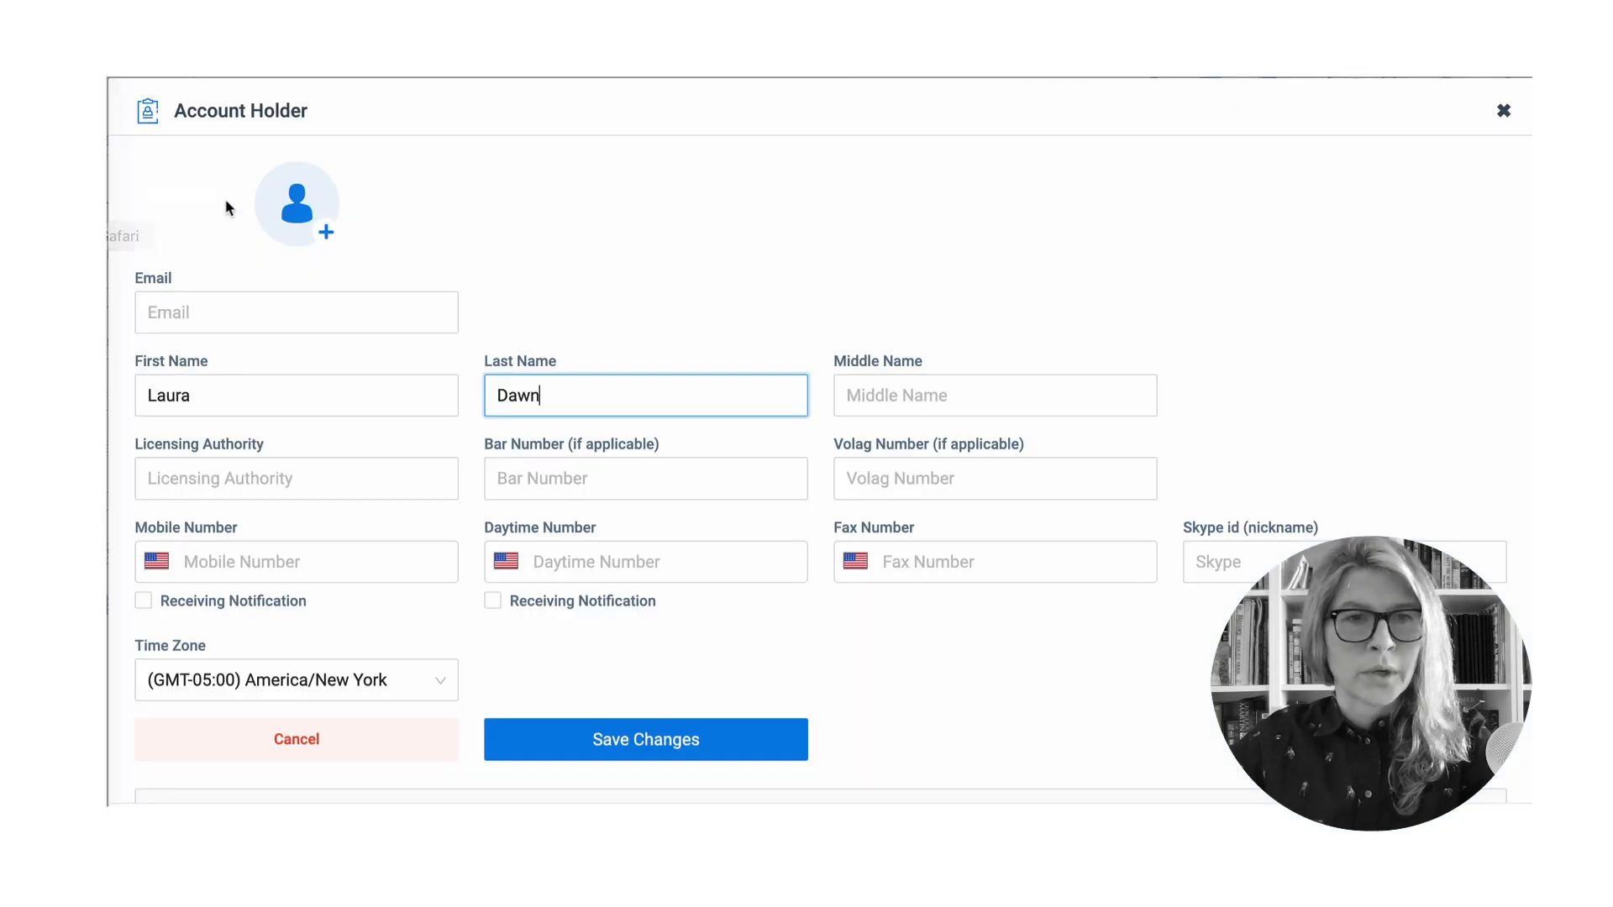
- Set Photo.jpeg from Downloads as the avatar, cropped on the face at zoom 1
left_click(296, 209)
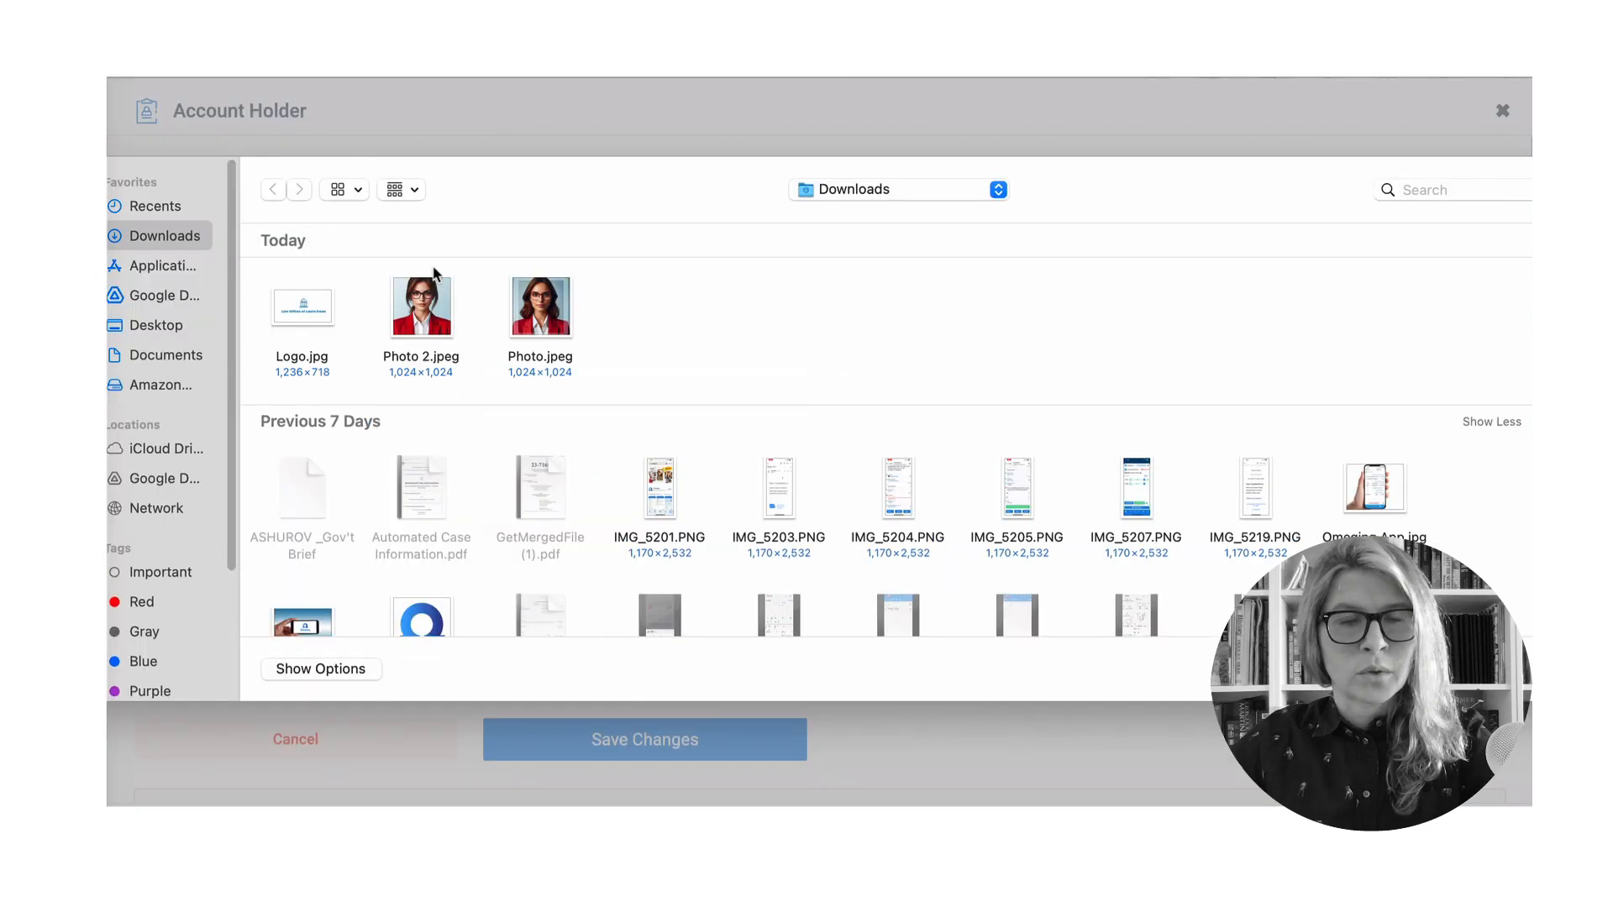
left_click(546, 311)
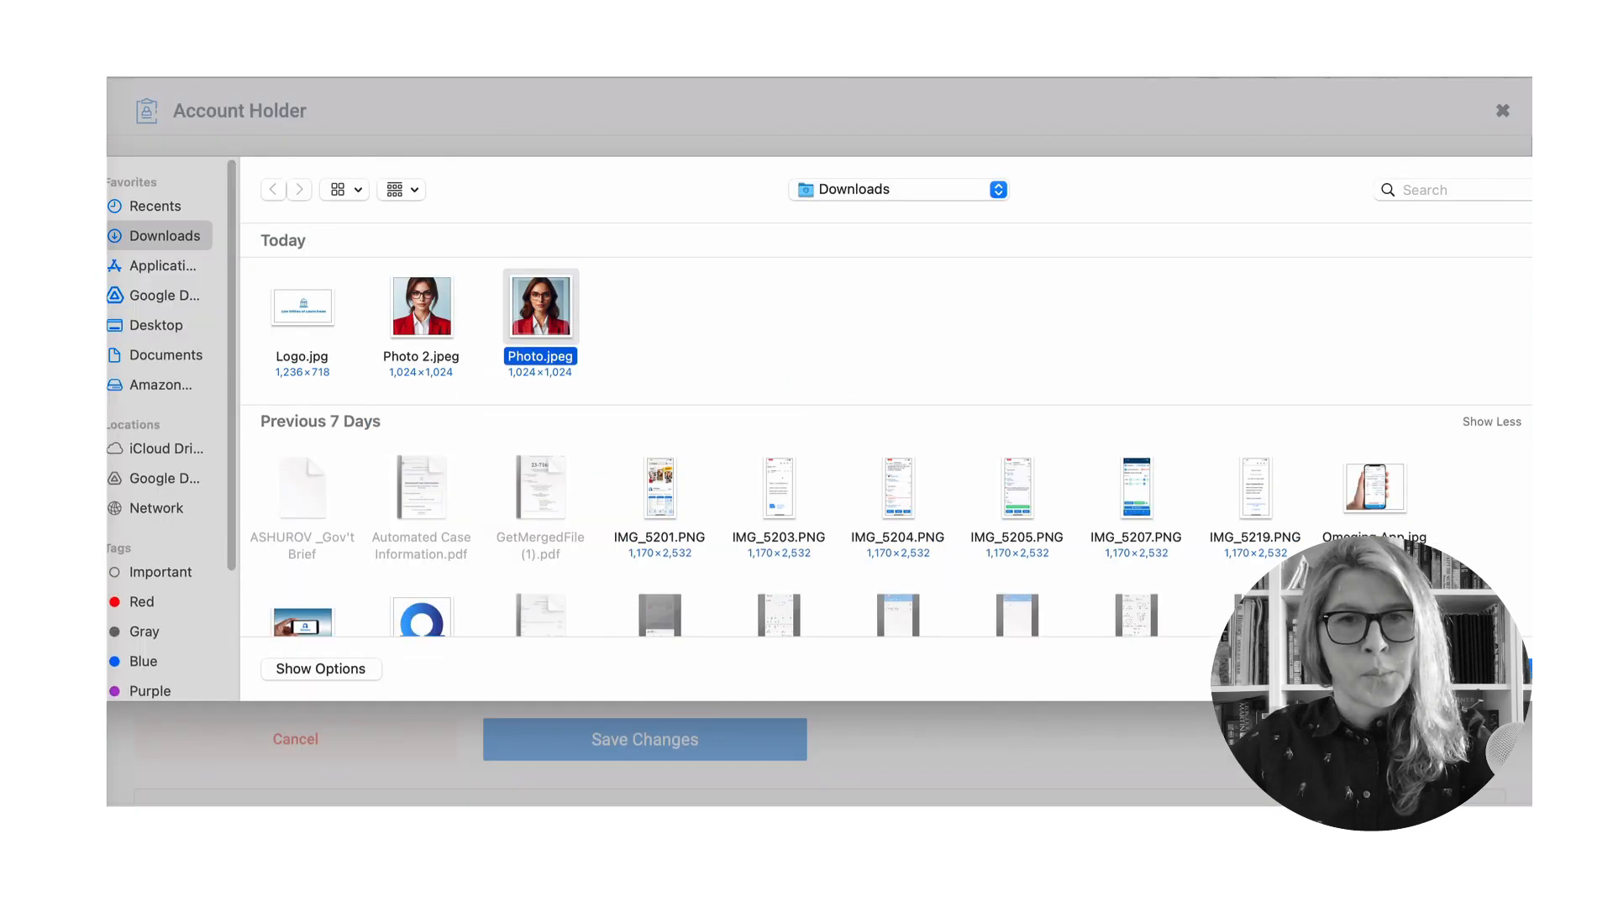
key("Return")
left_click_drag(853, 507, 850, 436)
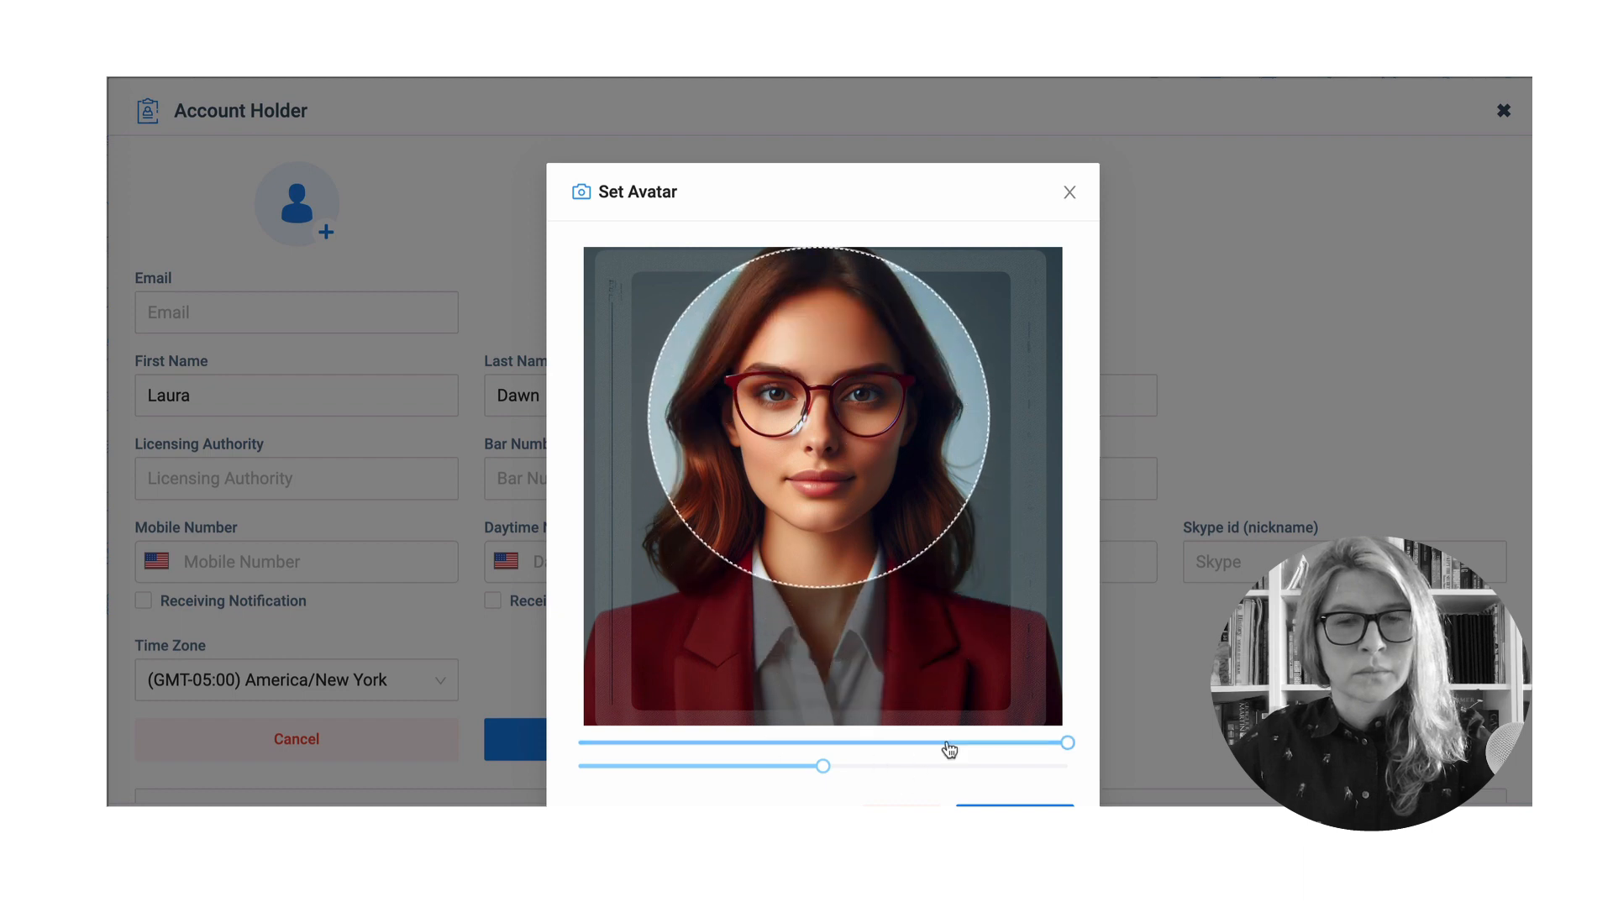
mouse_move(1063, 744)
left_mouse_down()
mouse_move(1037, 748)
mouse_move(1078, 749)
left_mouse_up()
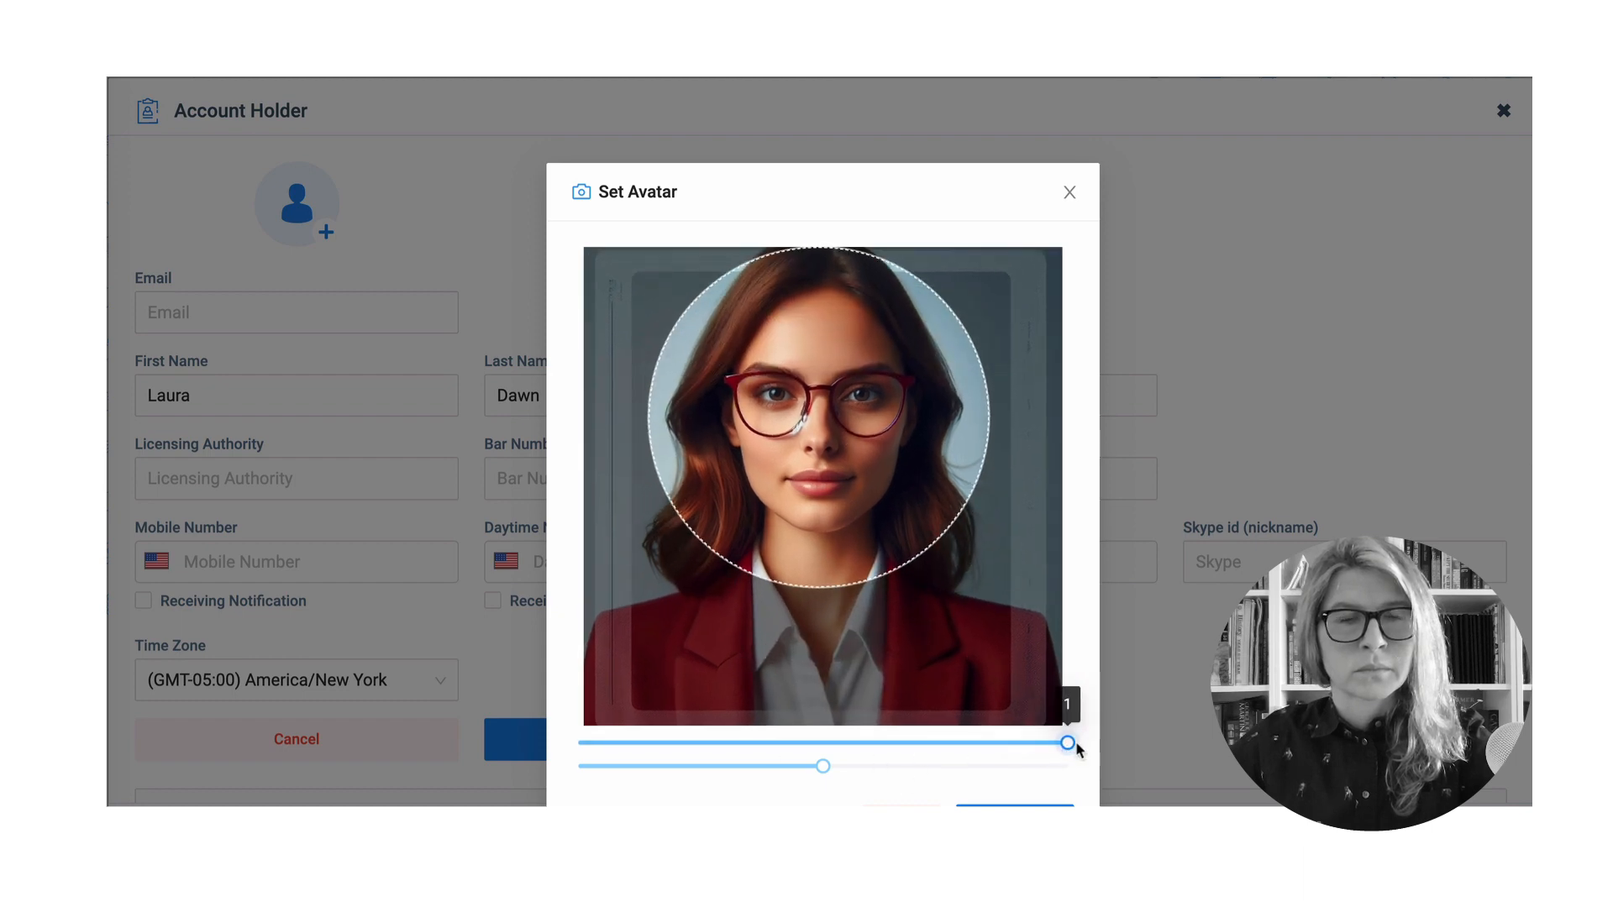
left_click(1015, 805)
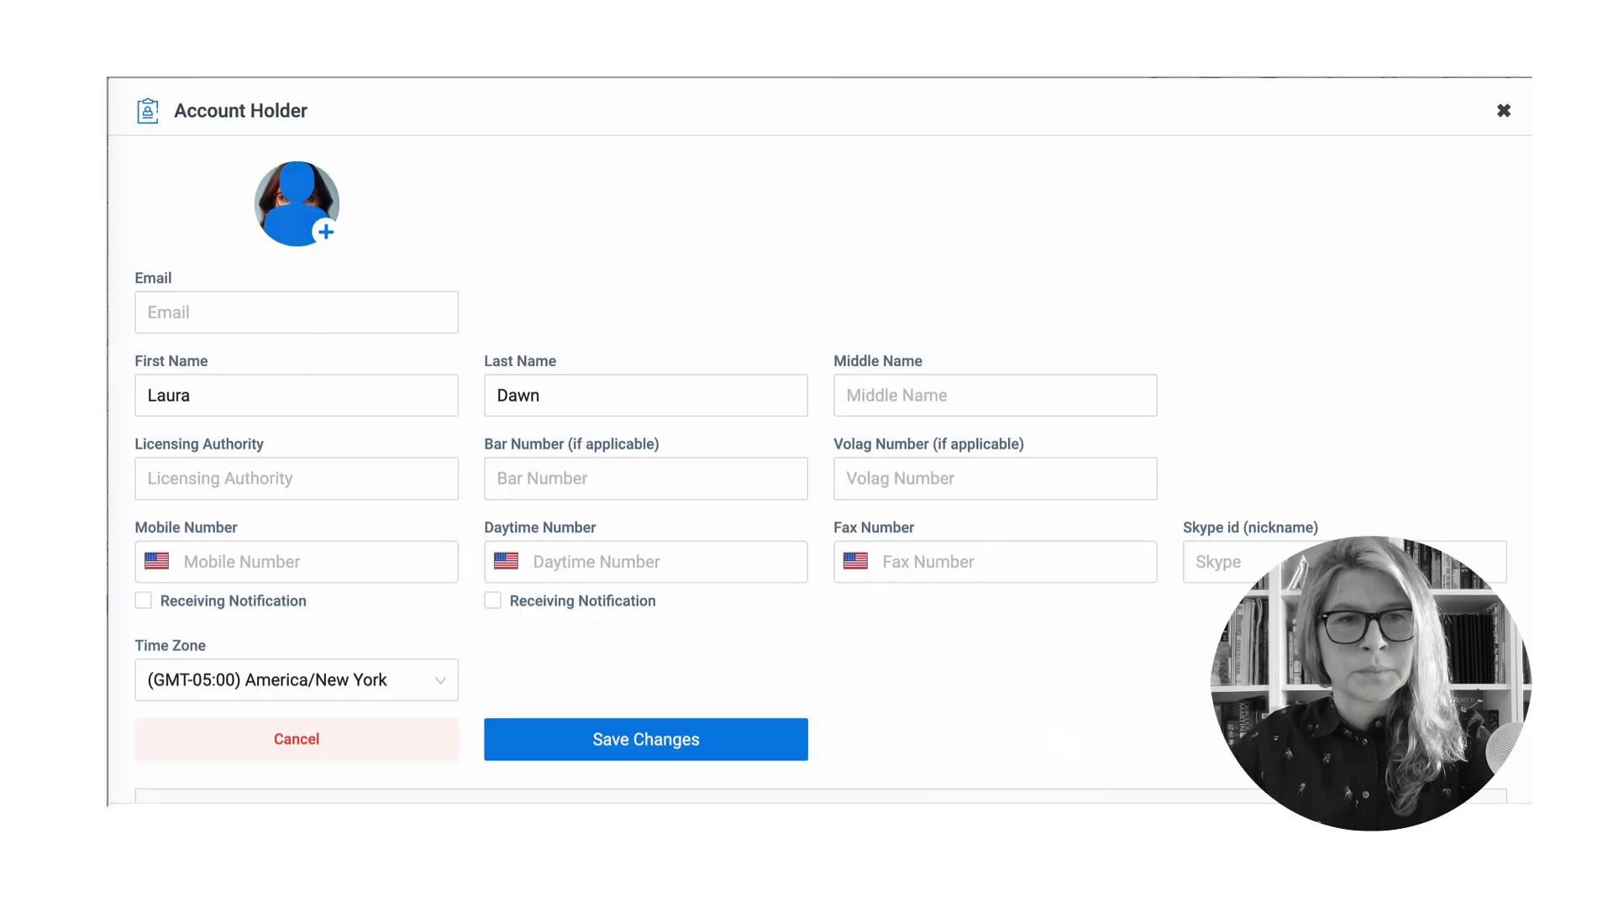
left_click(267, 316)
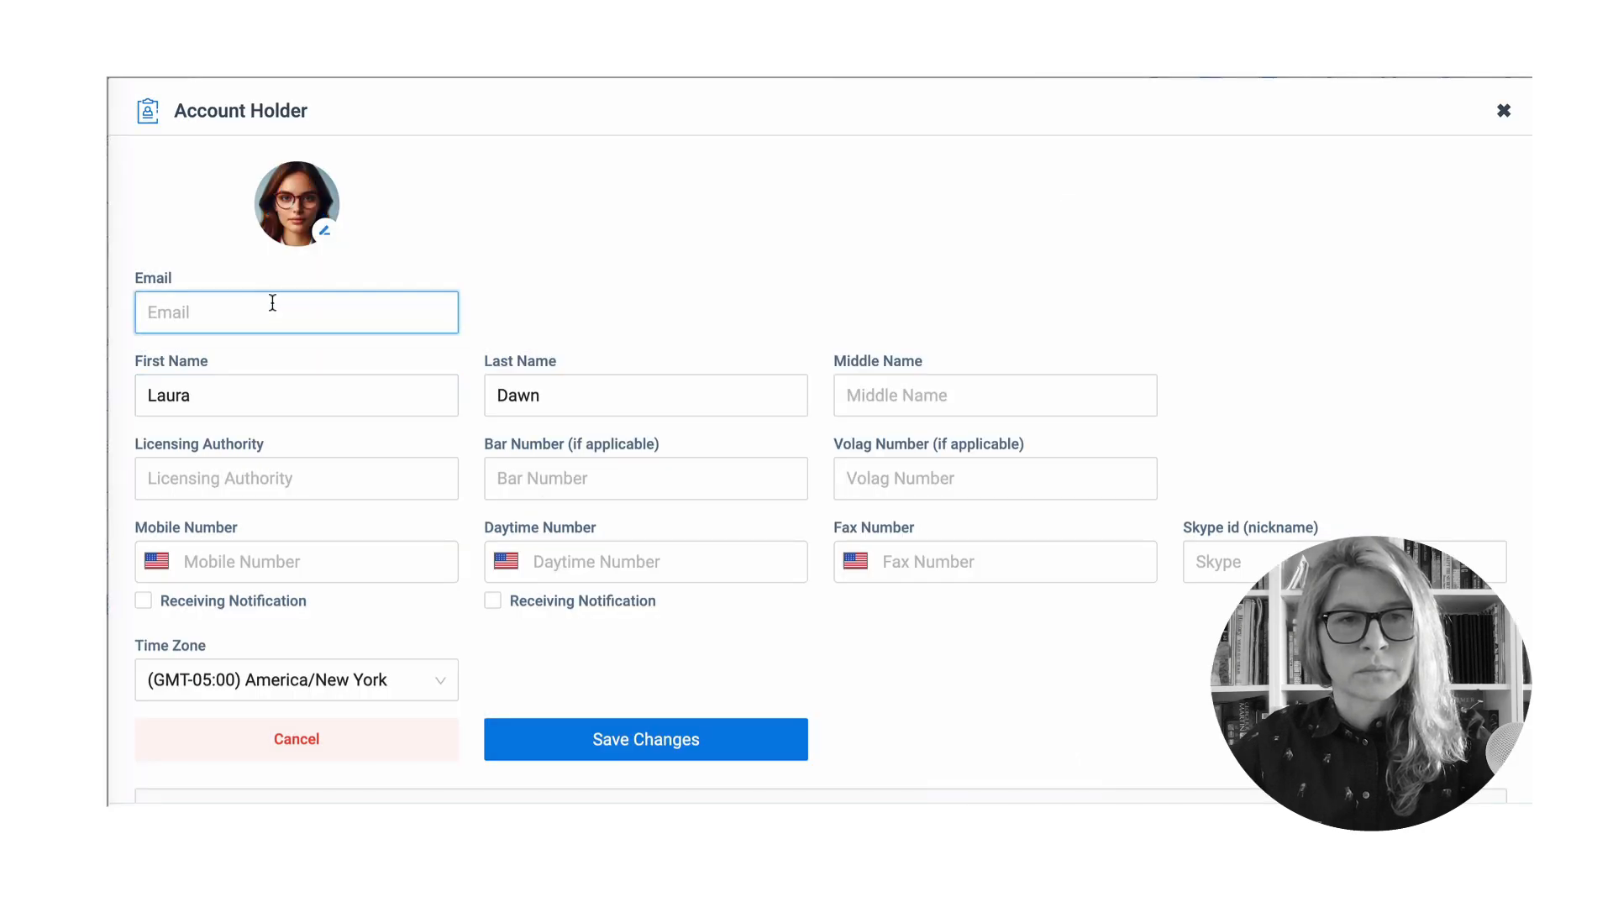
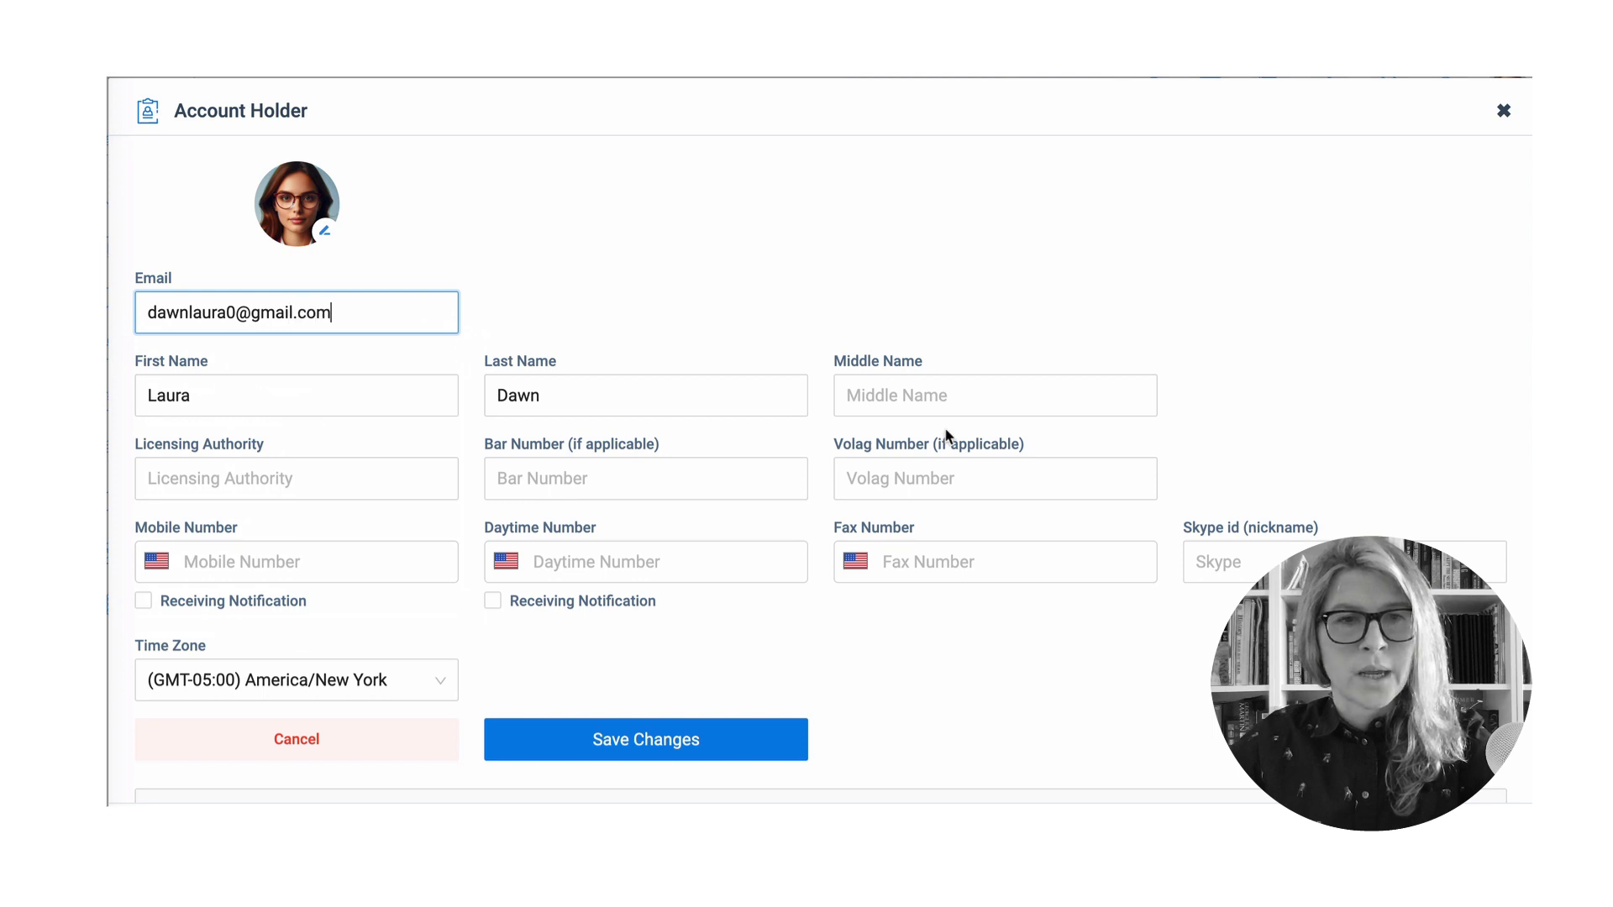
- Enter the holder's e-mail, New York Supreme Court licensing authority and the bar number
left_click(404, 473)
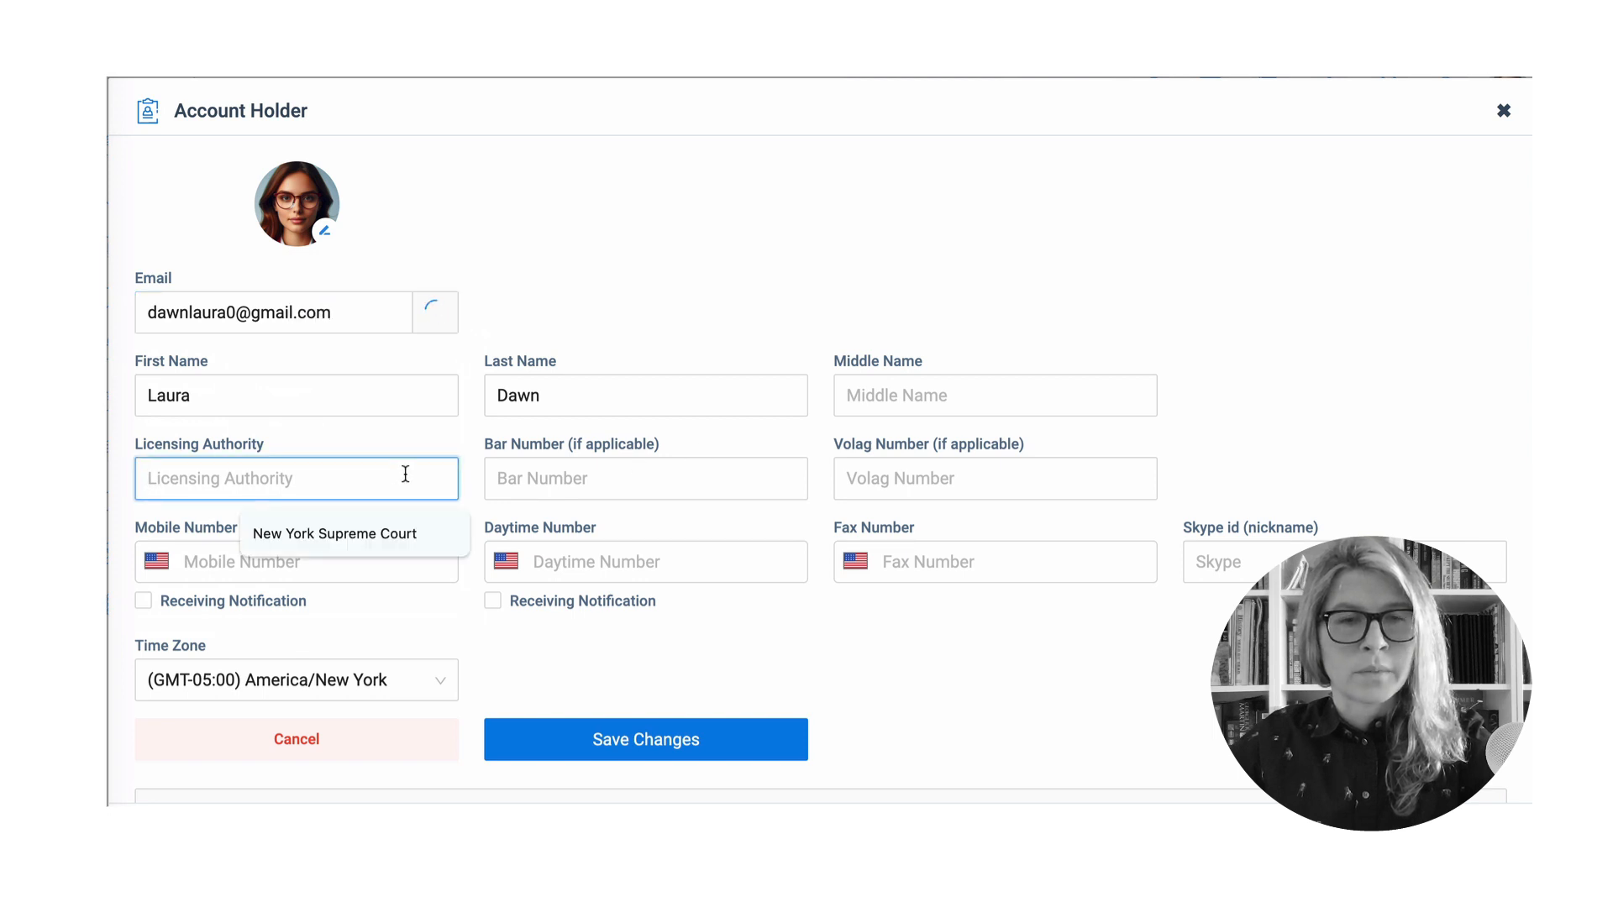
left_click(411, 531)
left_click(533, 475)
type("1234567")
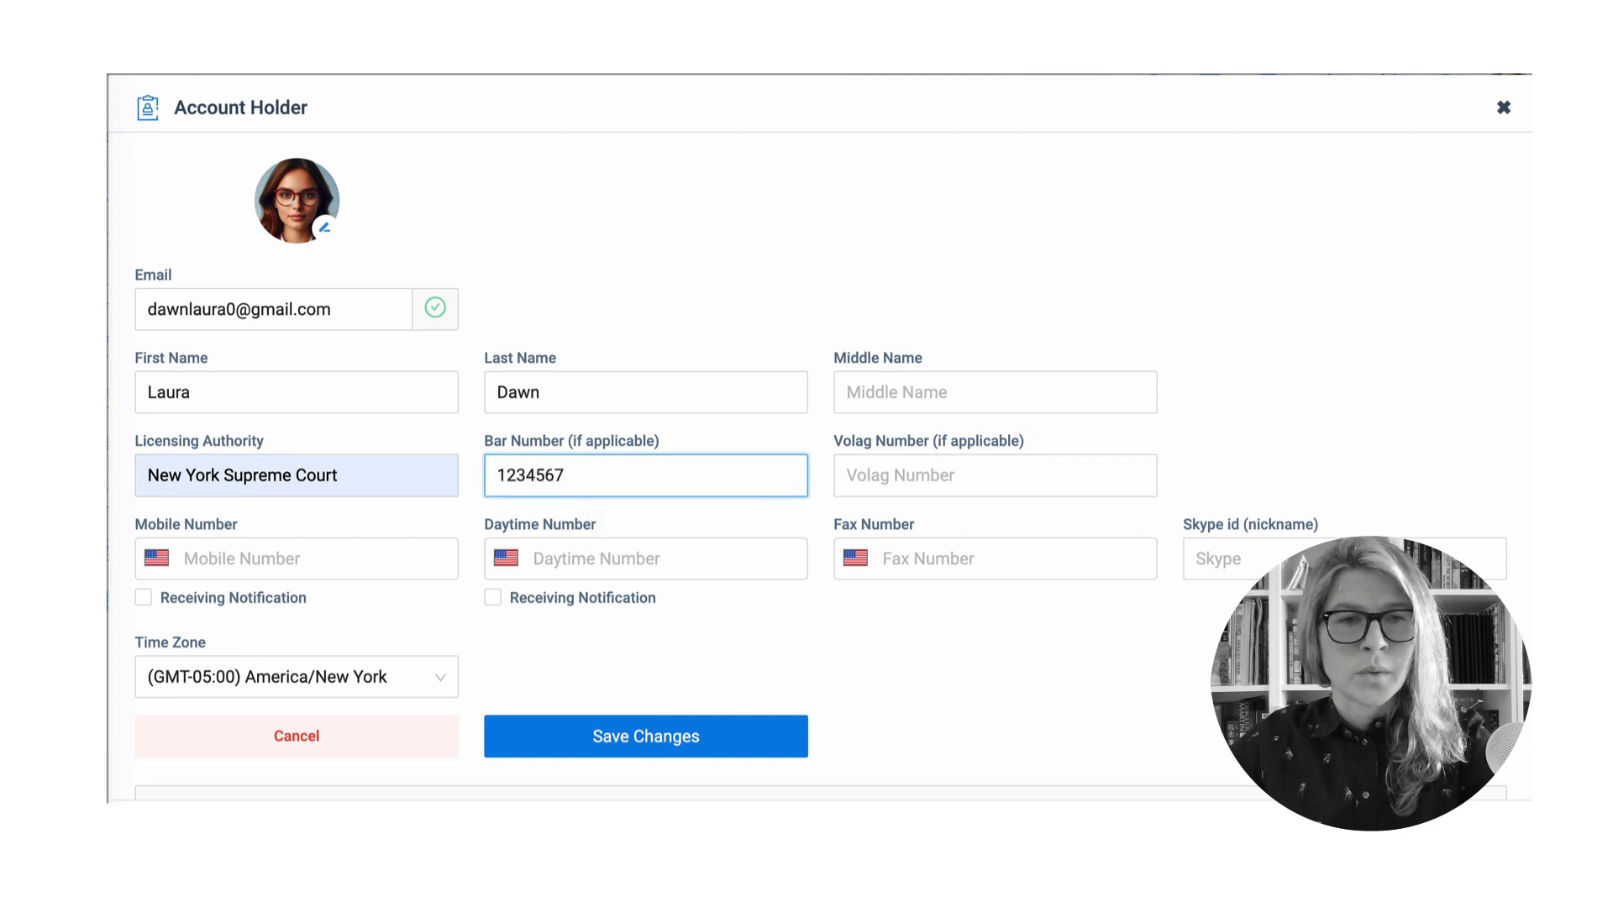
- Fill in the mobile, daytime and fax numbers and the Skype nickname
left_click(272, 559)
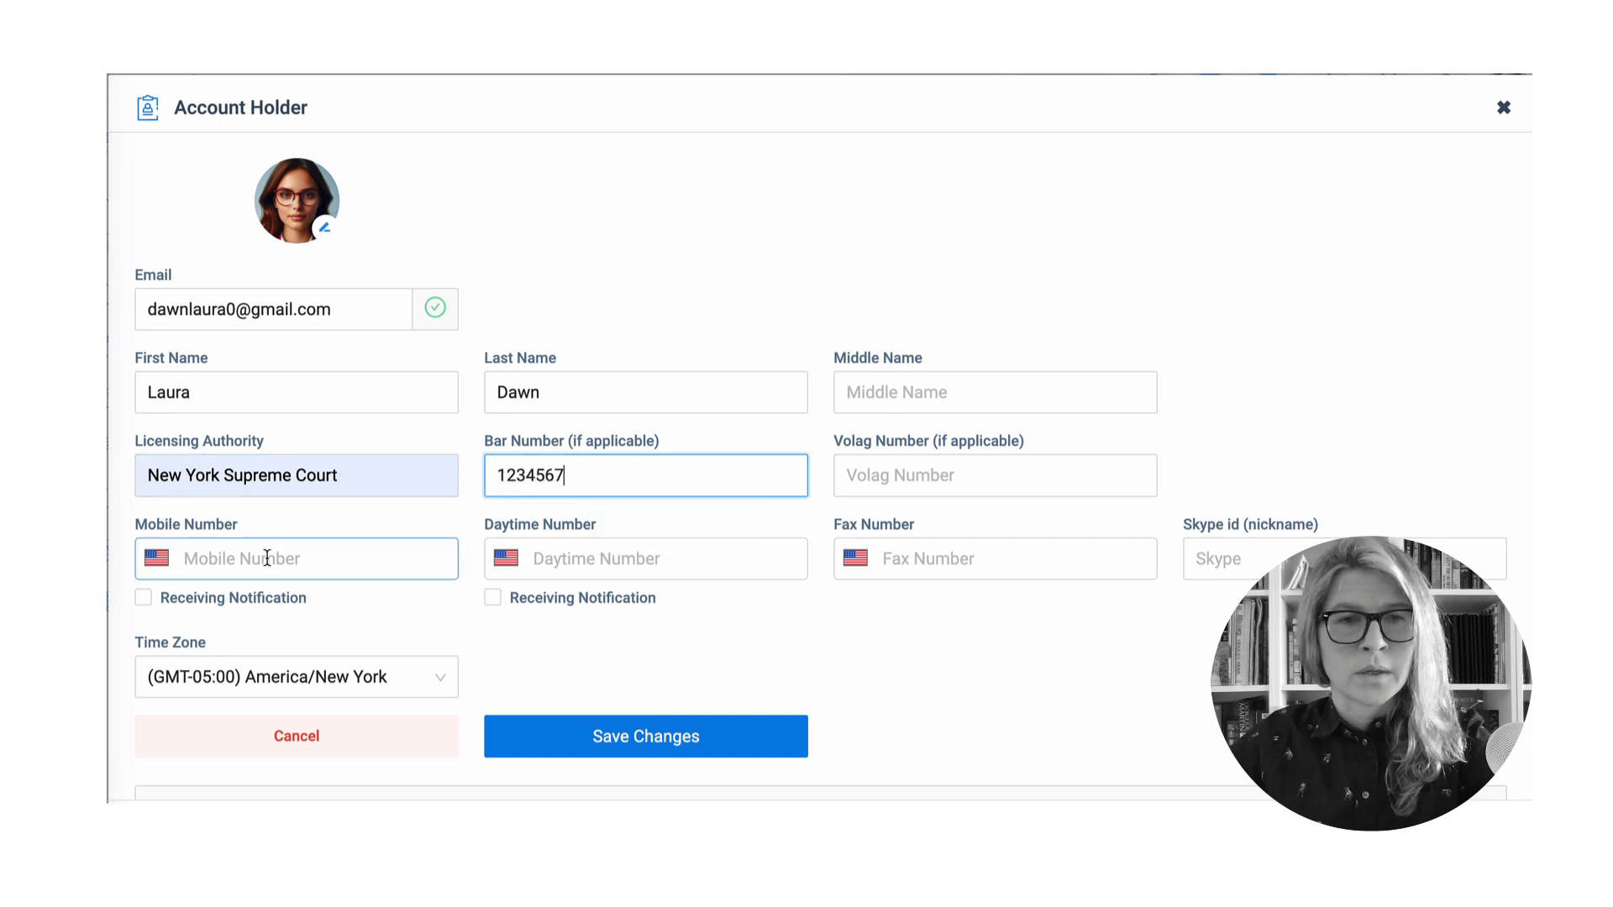
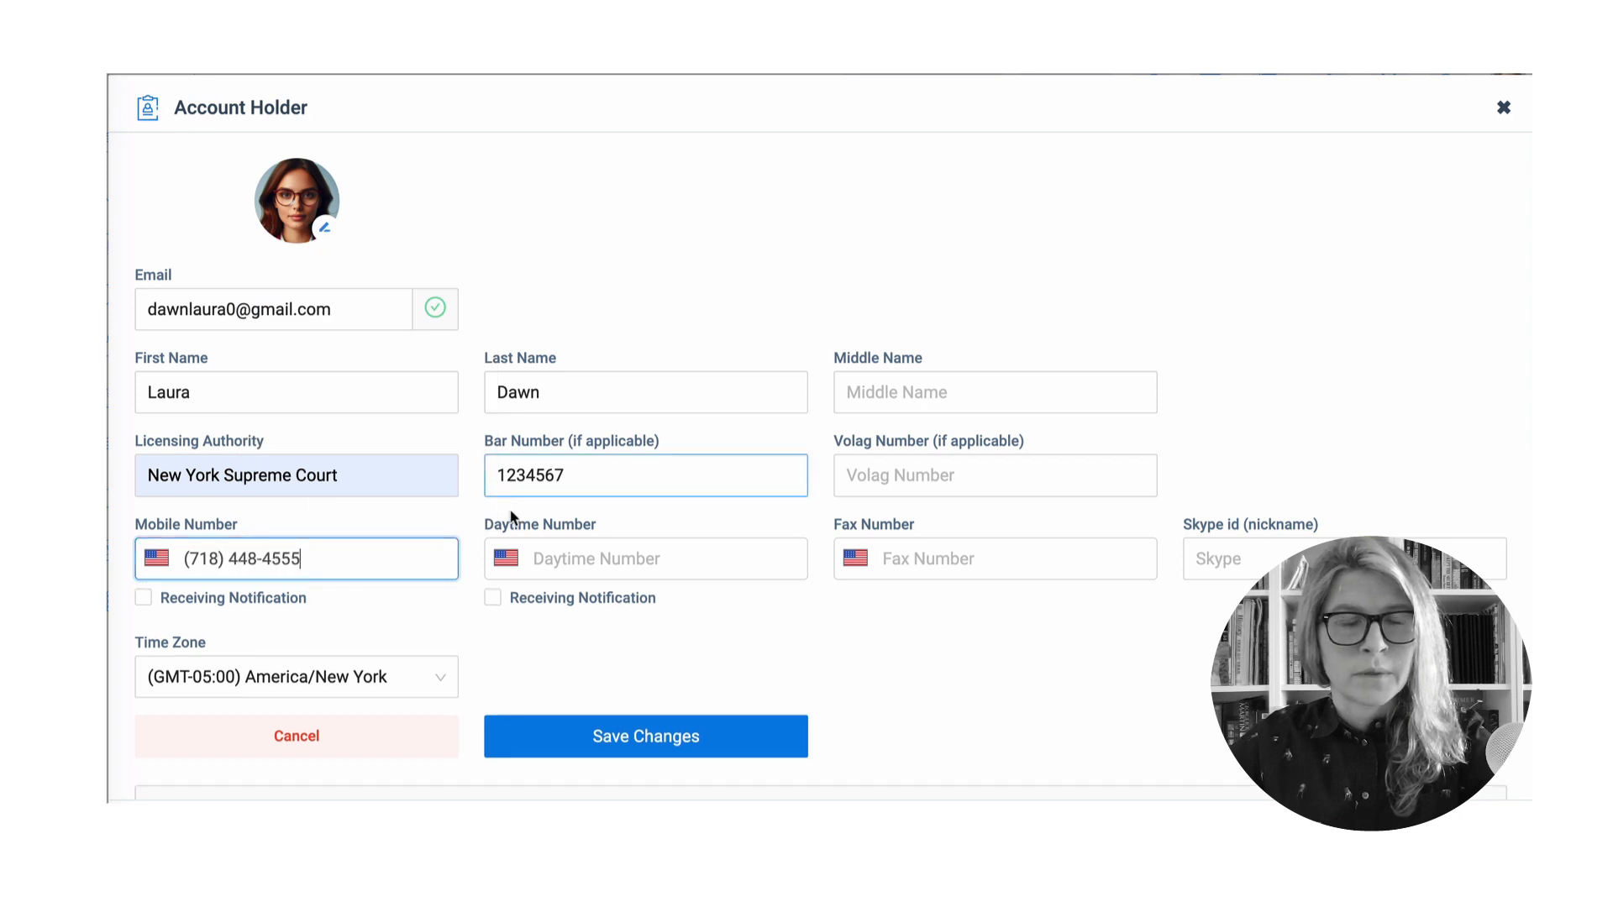
left_click(630, 556)
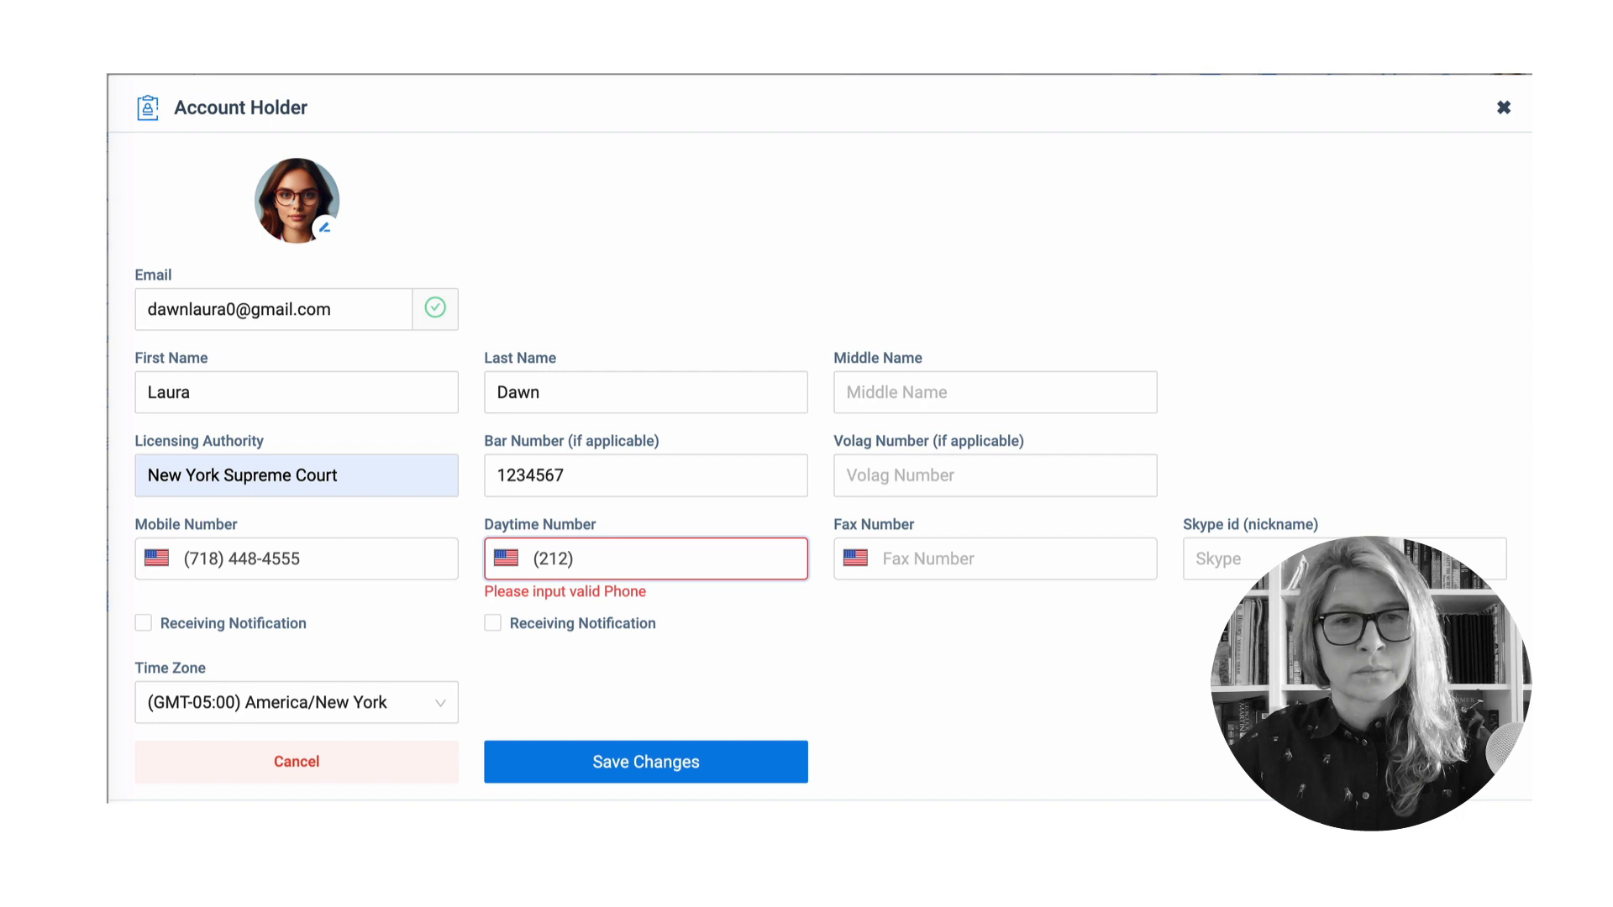
left_click(1064, 551)
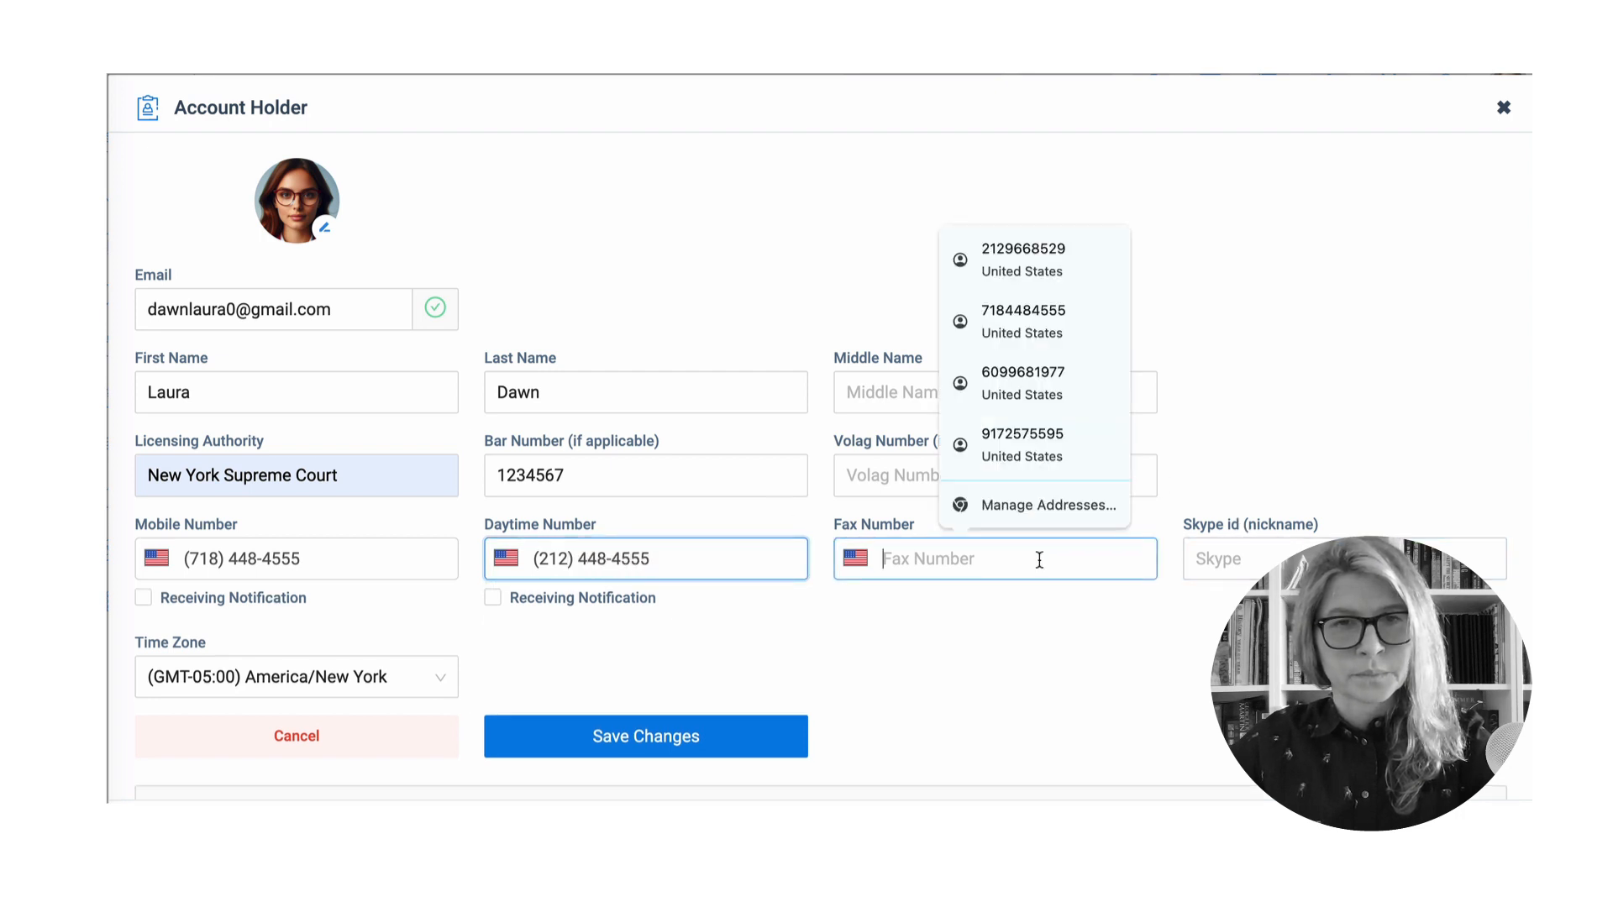
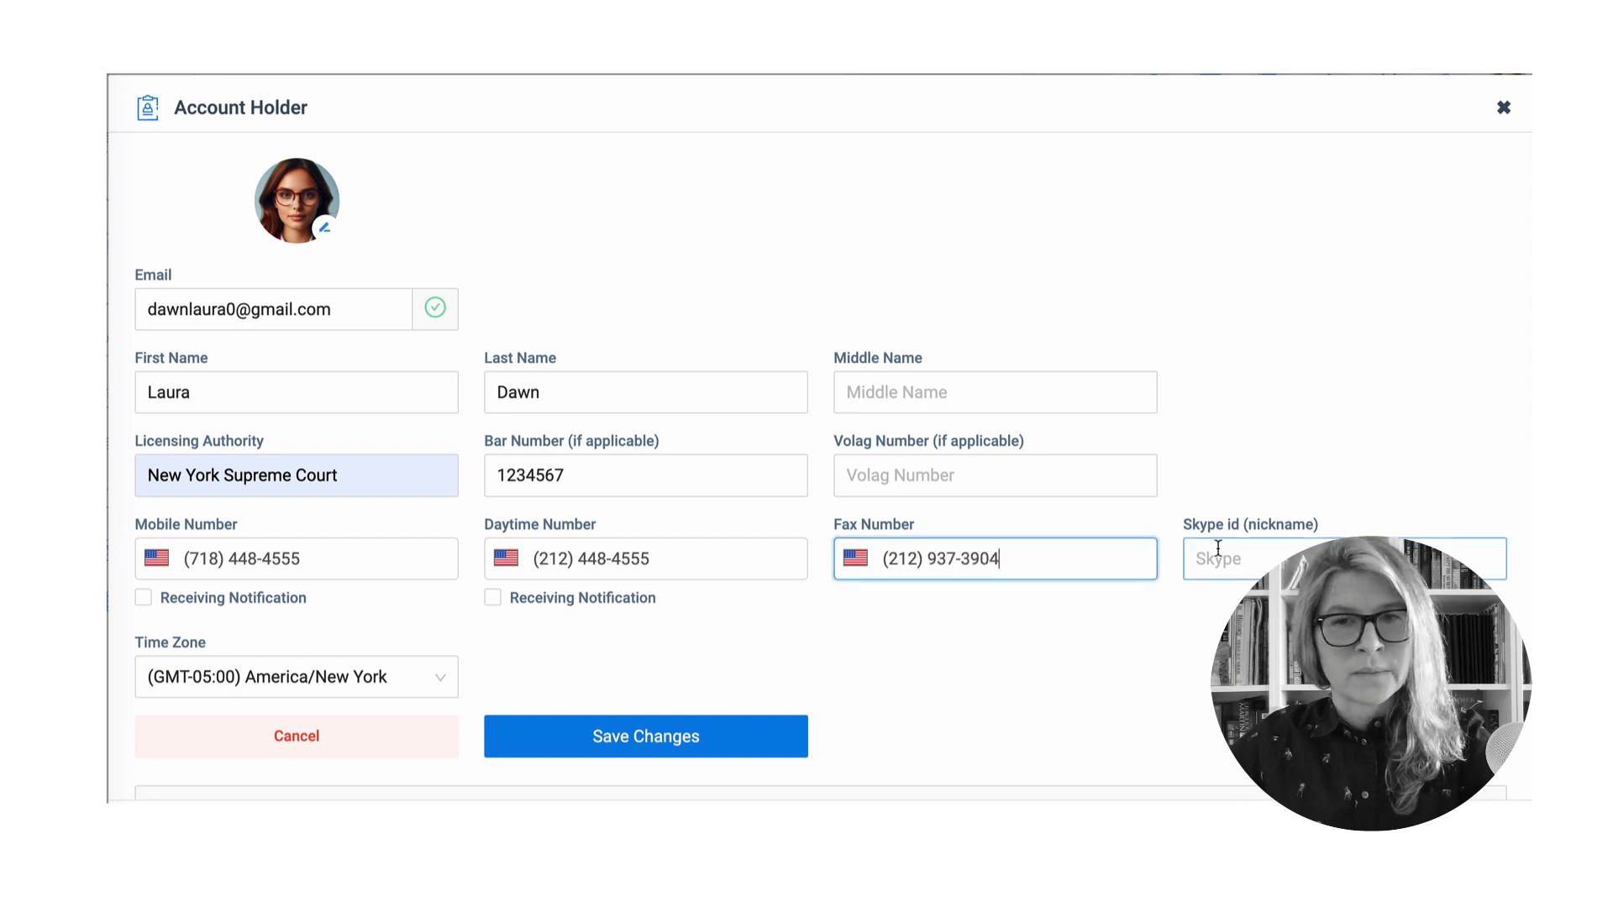
left_click(1218, 550)
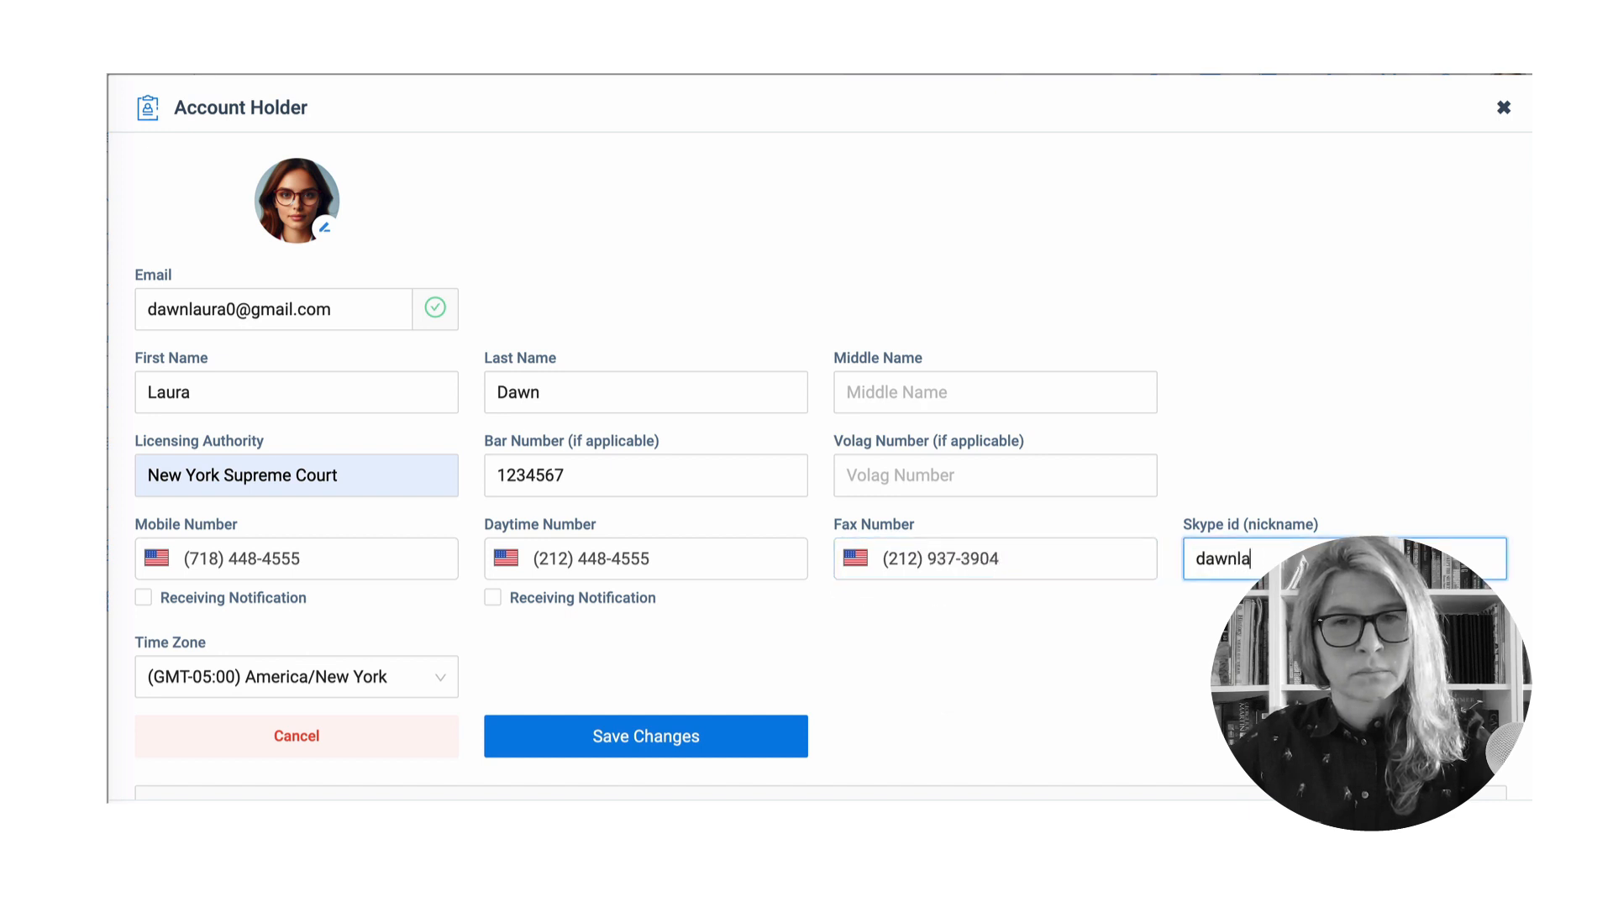
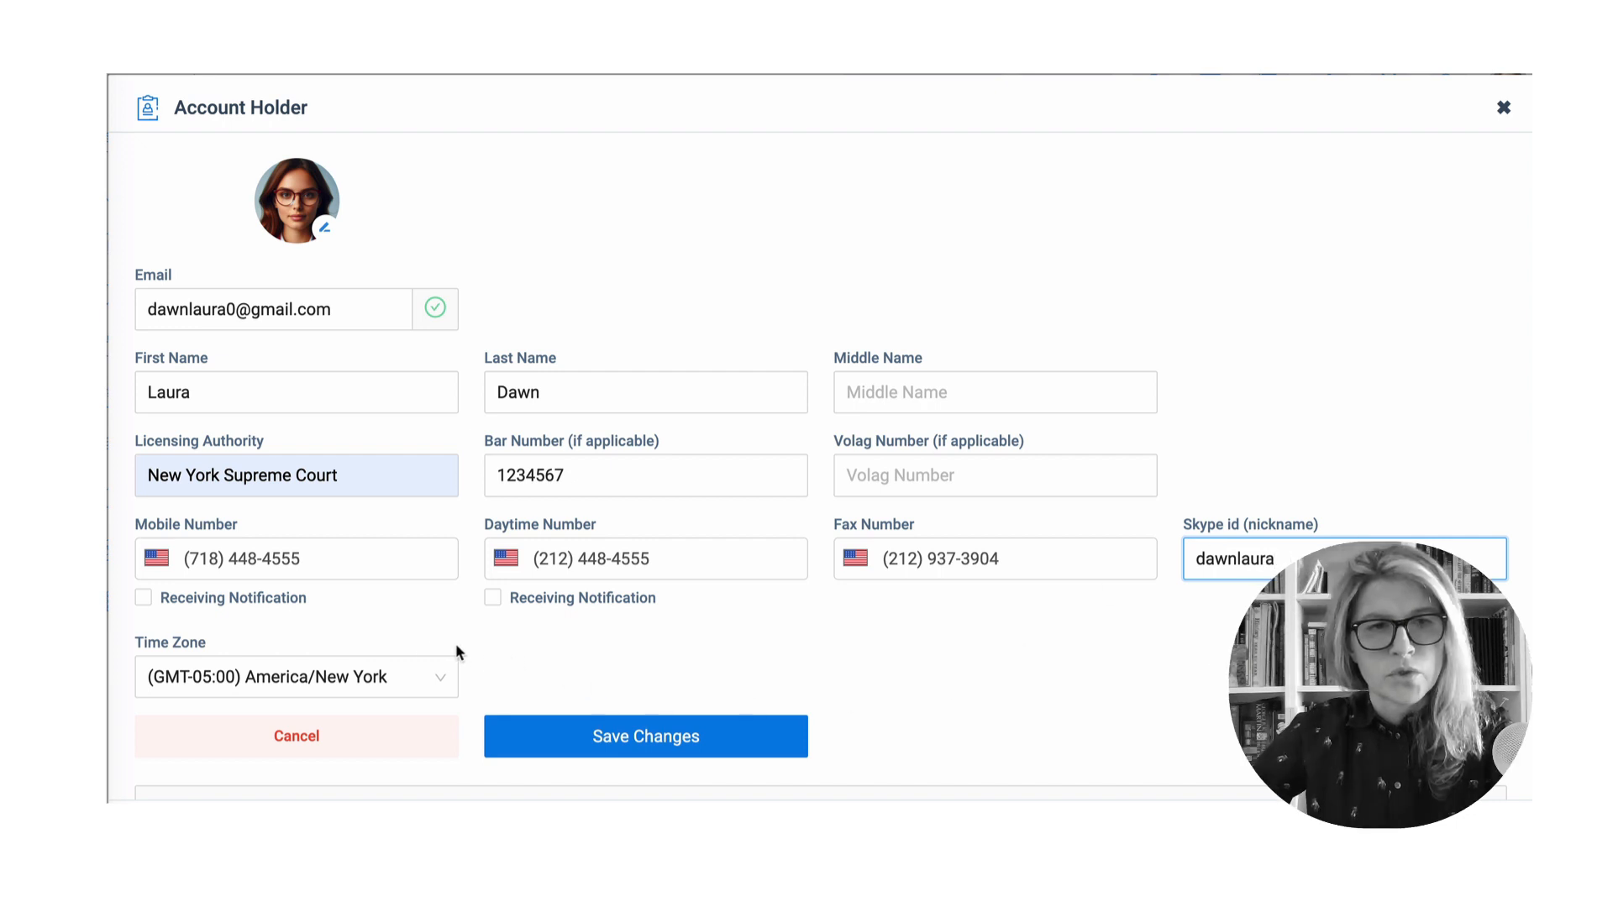
- Enable mobile-number notifications and save the account holder details
left_click(144, 599)
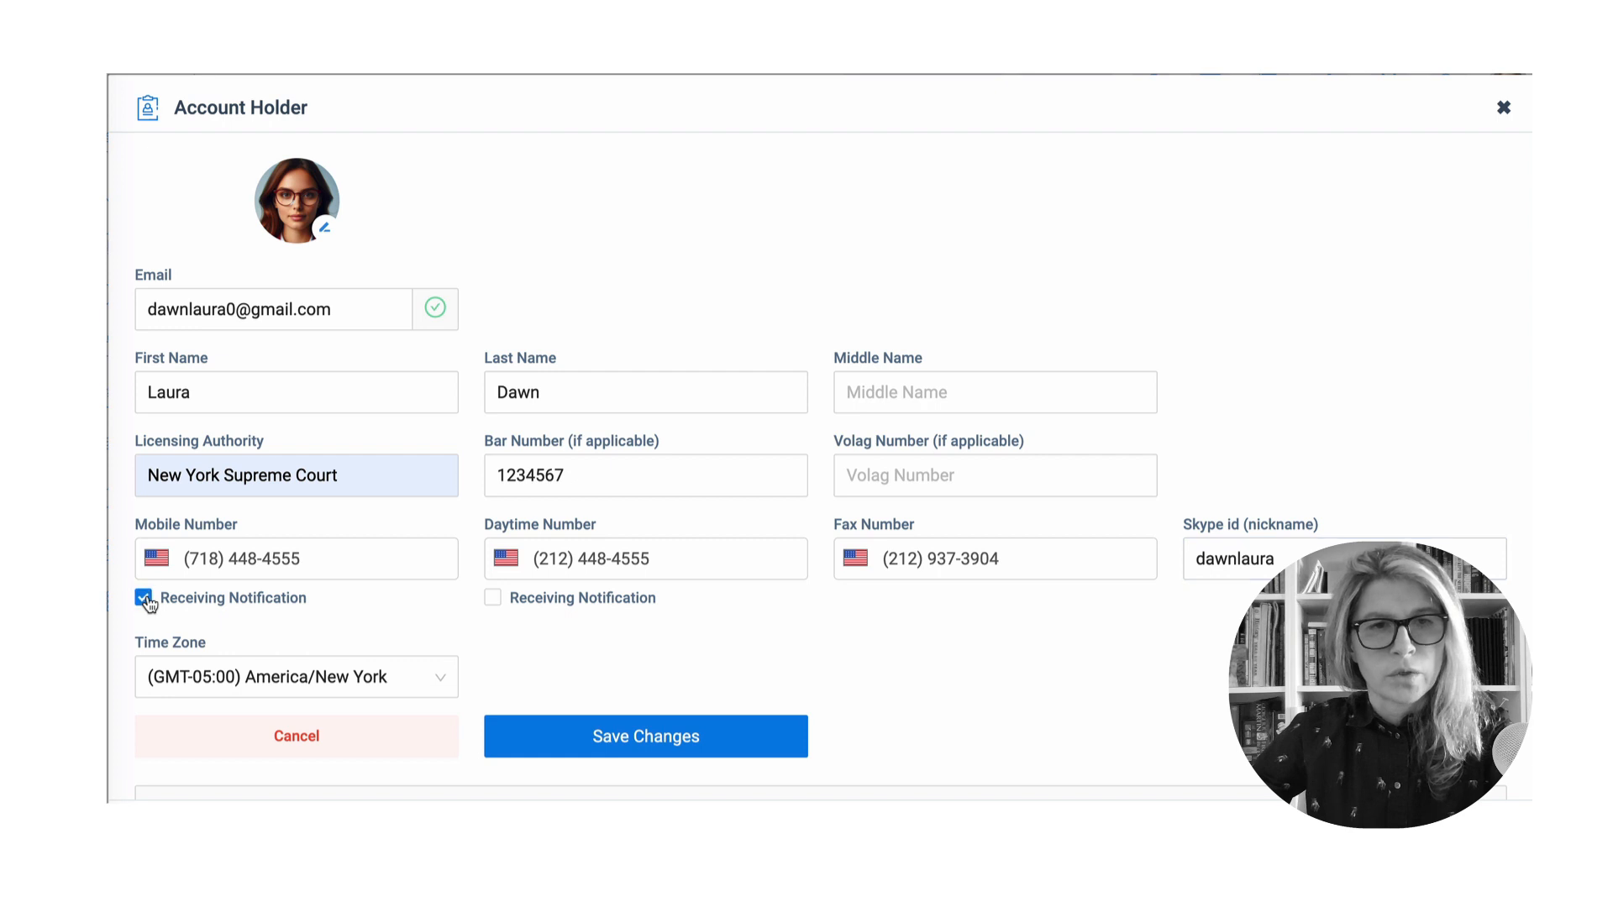
left_click(620, 739)
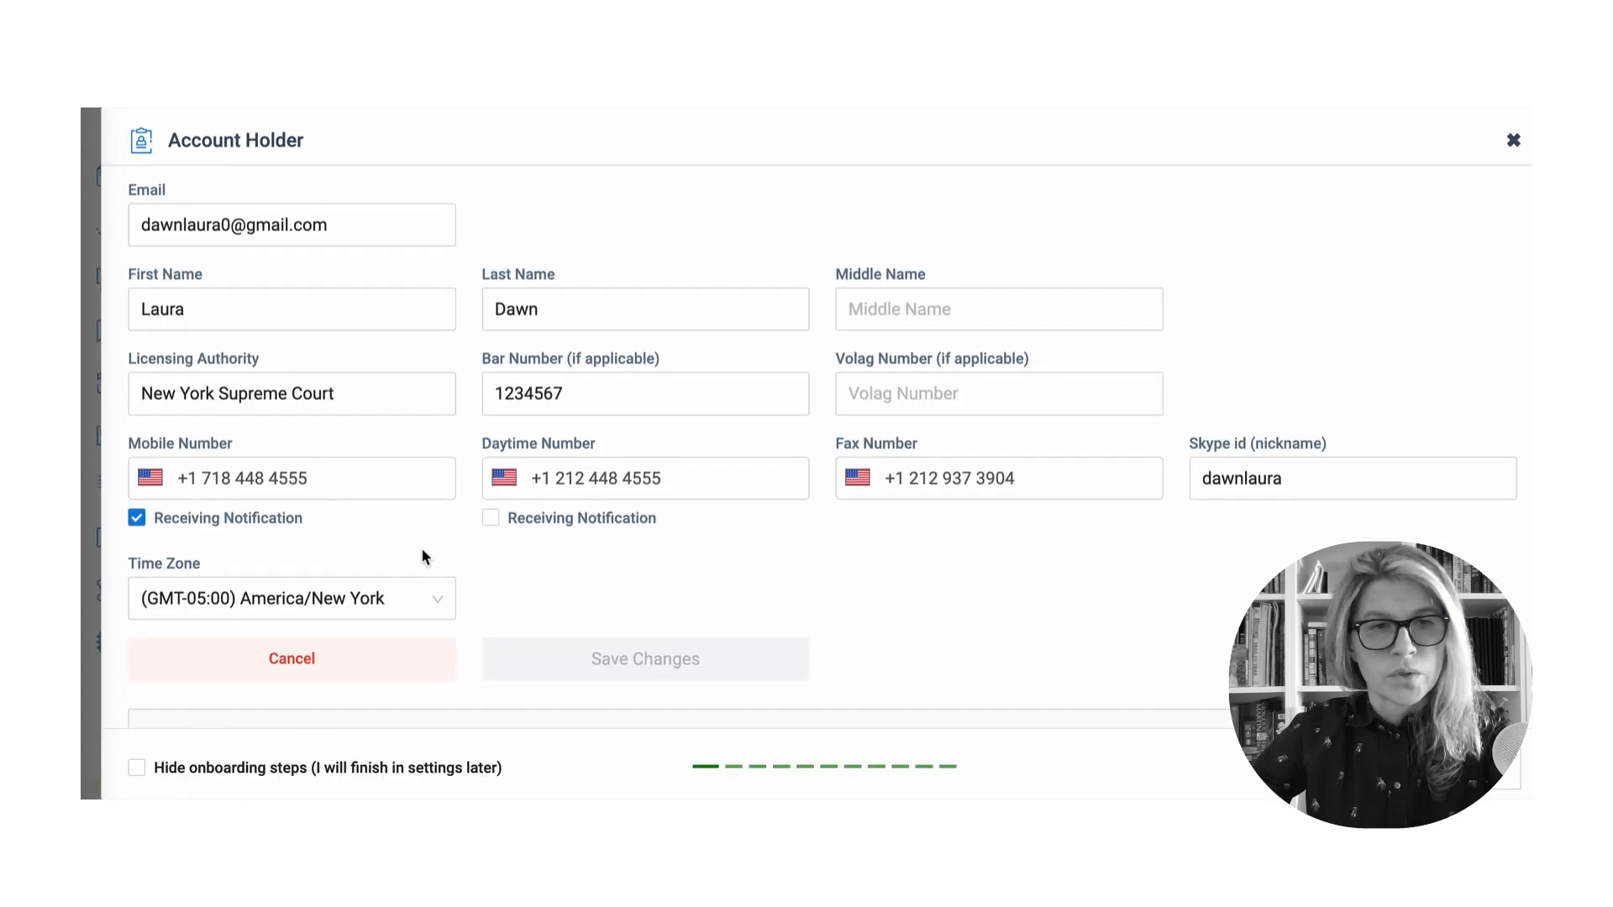
scroll(426, 555, "down", 5)
- Enter the street name and number and save the Account Holder Address
scroll(429, 555, "down", 3)
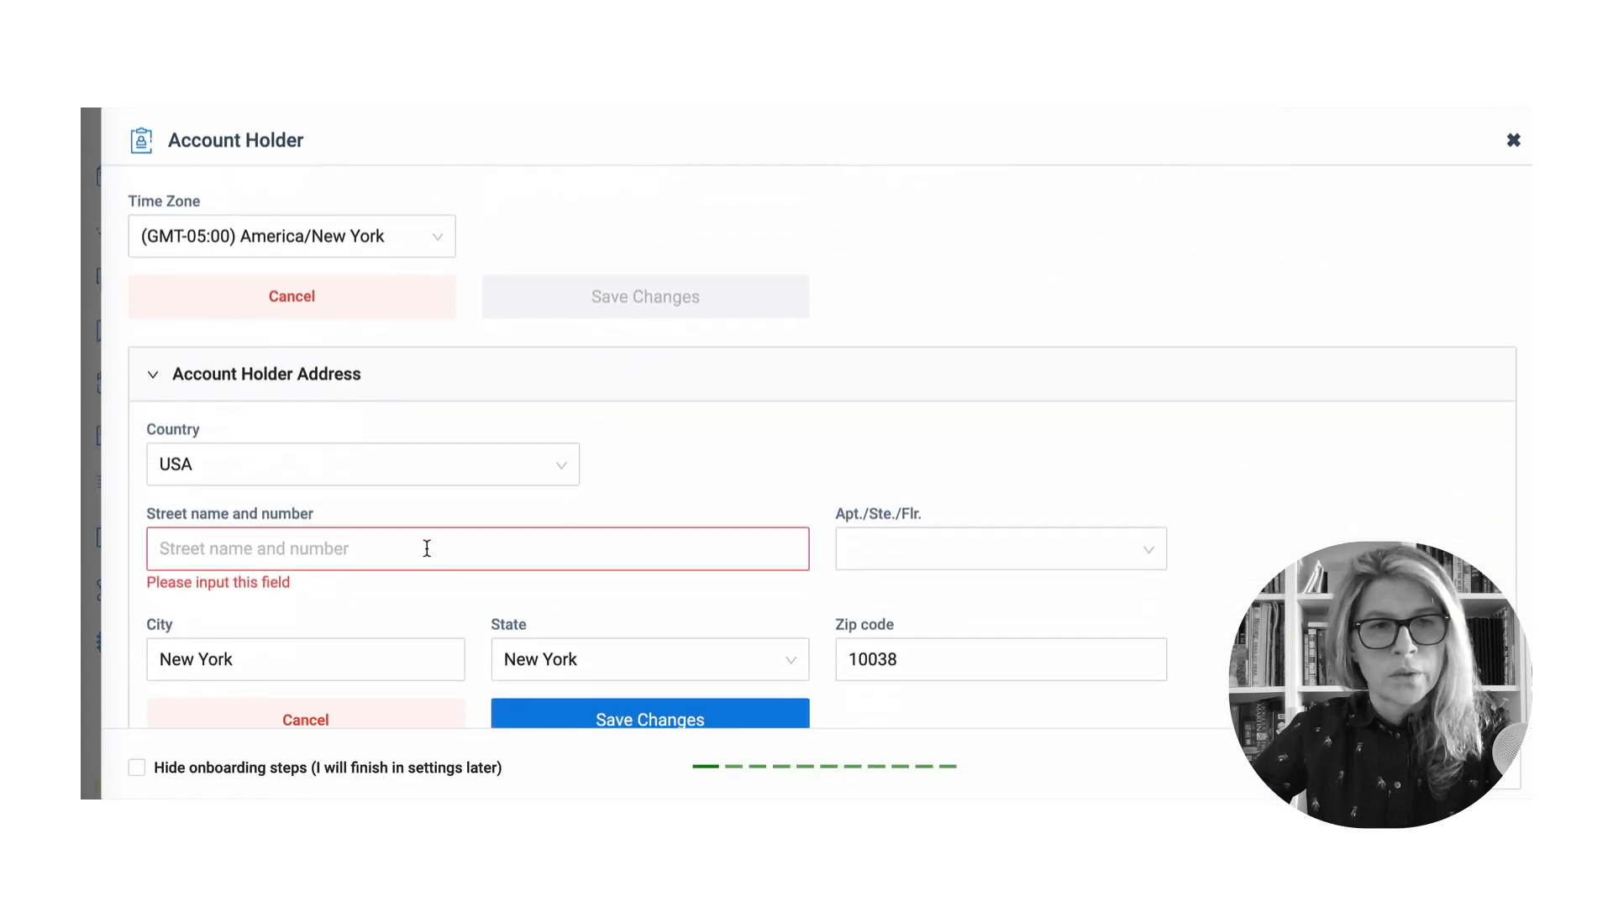
left_click(420, 454)
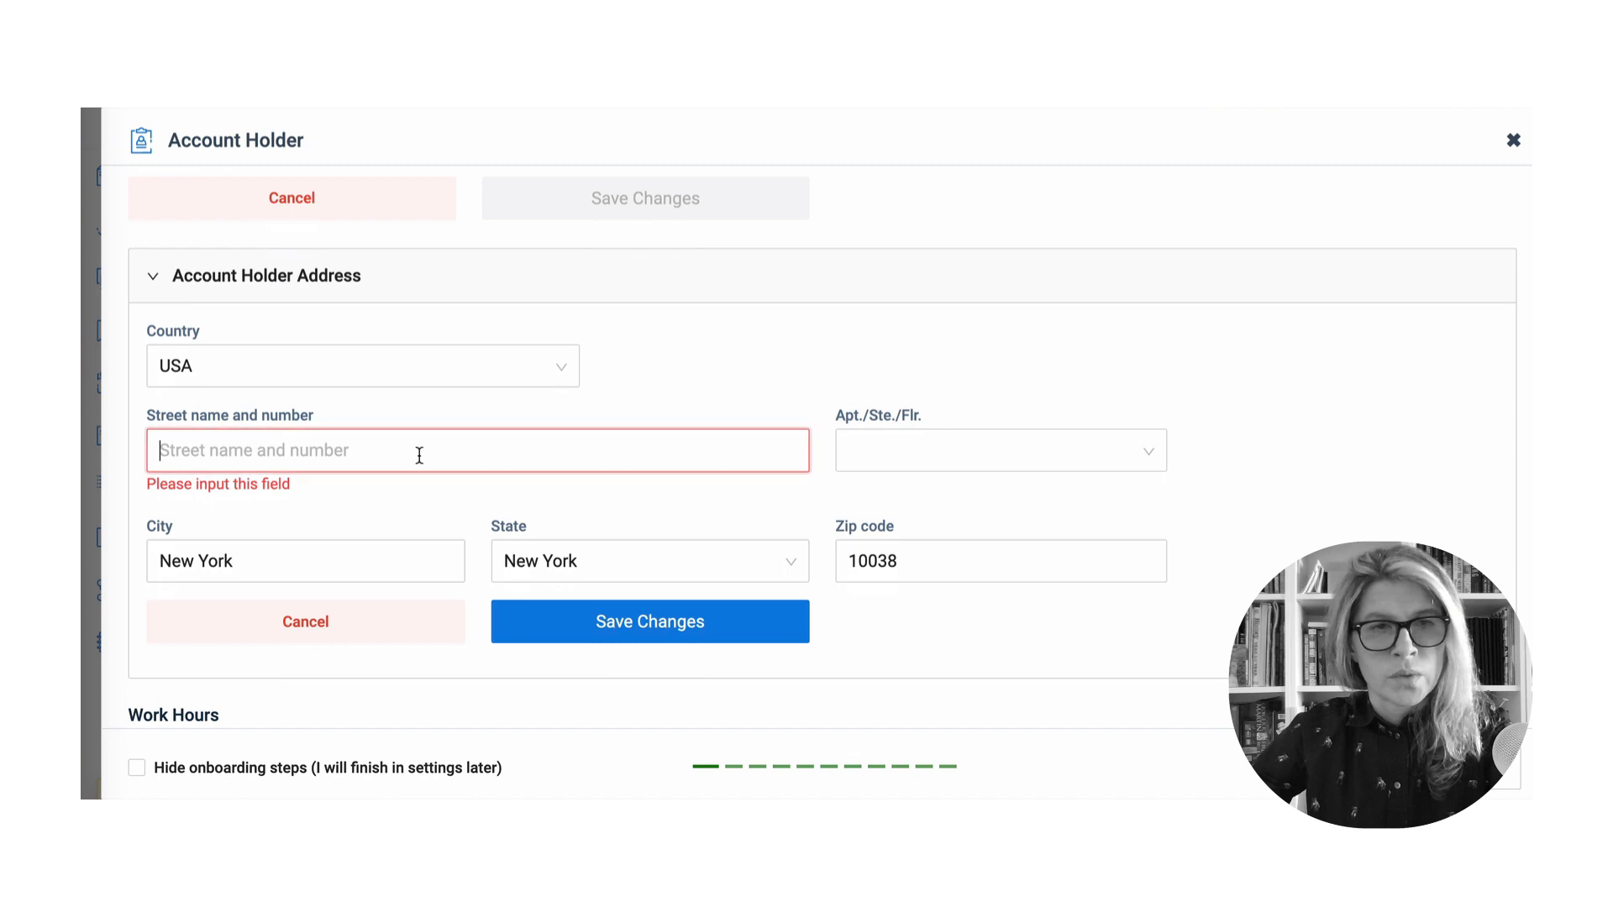
type("123 Mail")
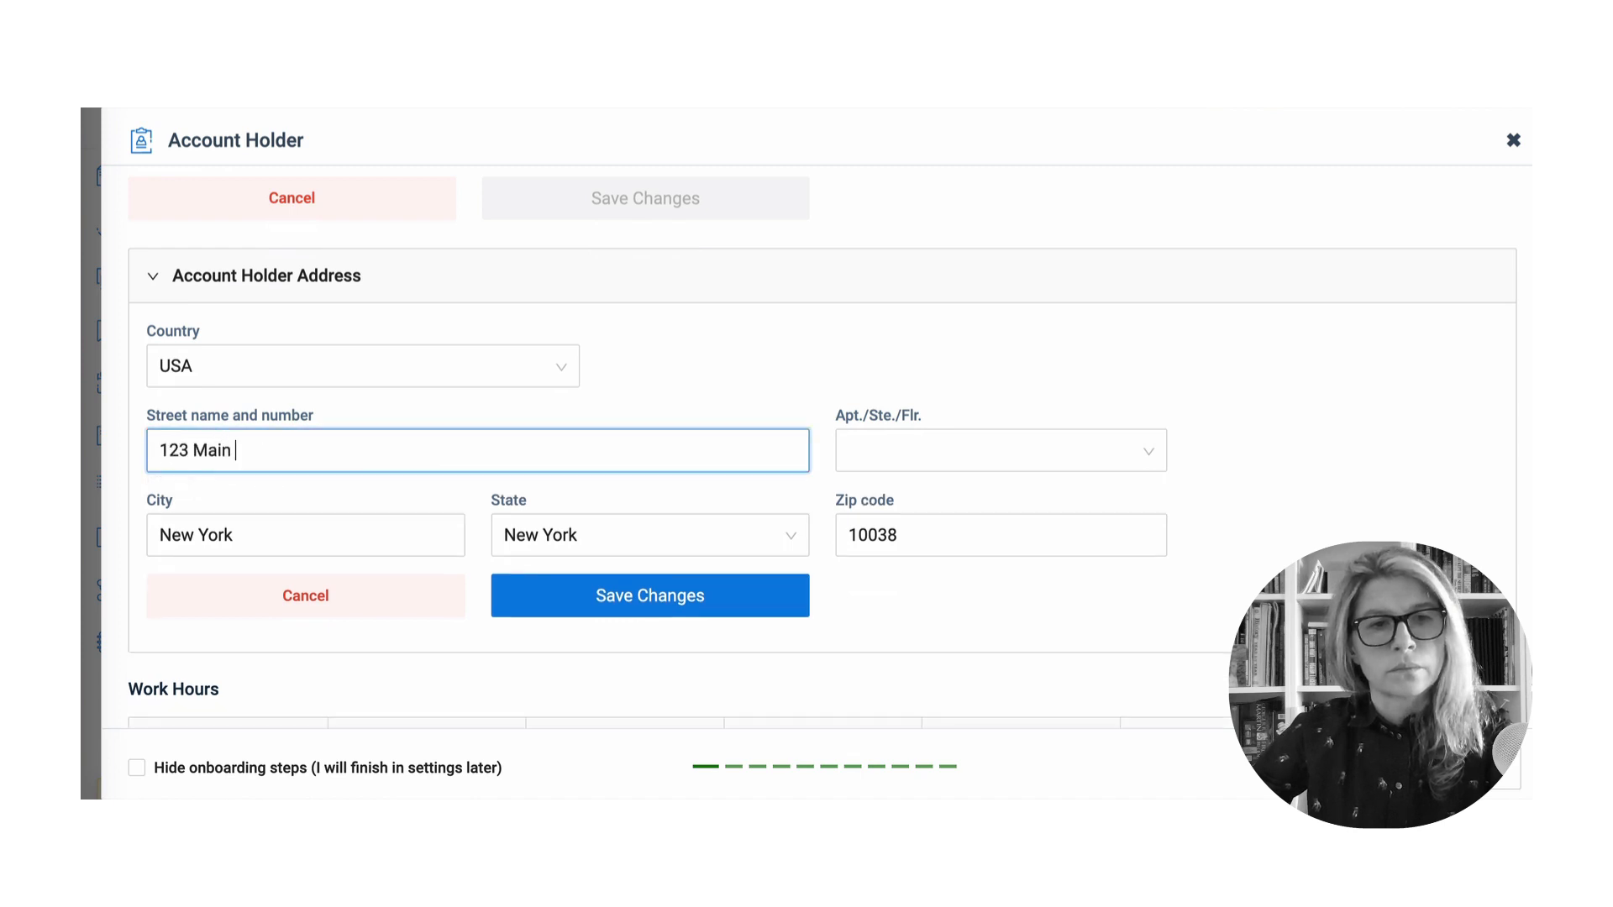
type("n Street")
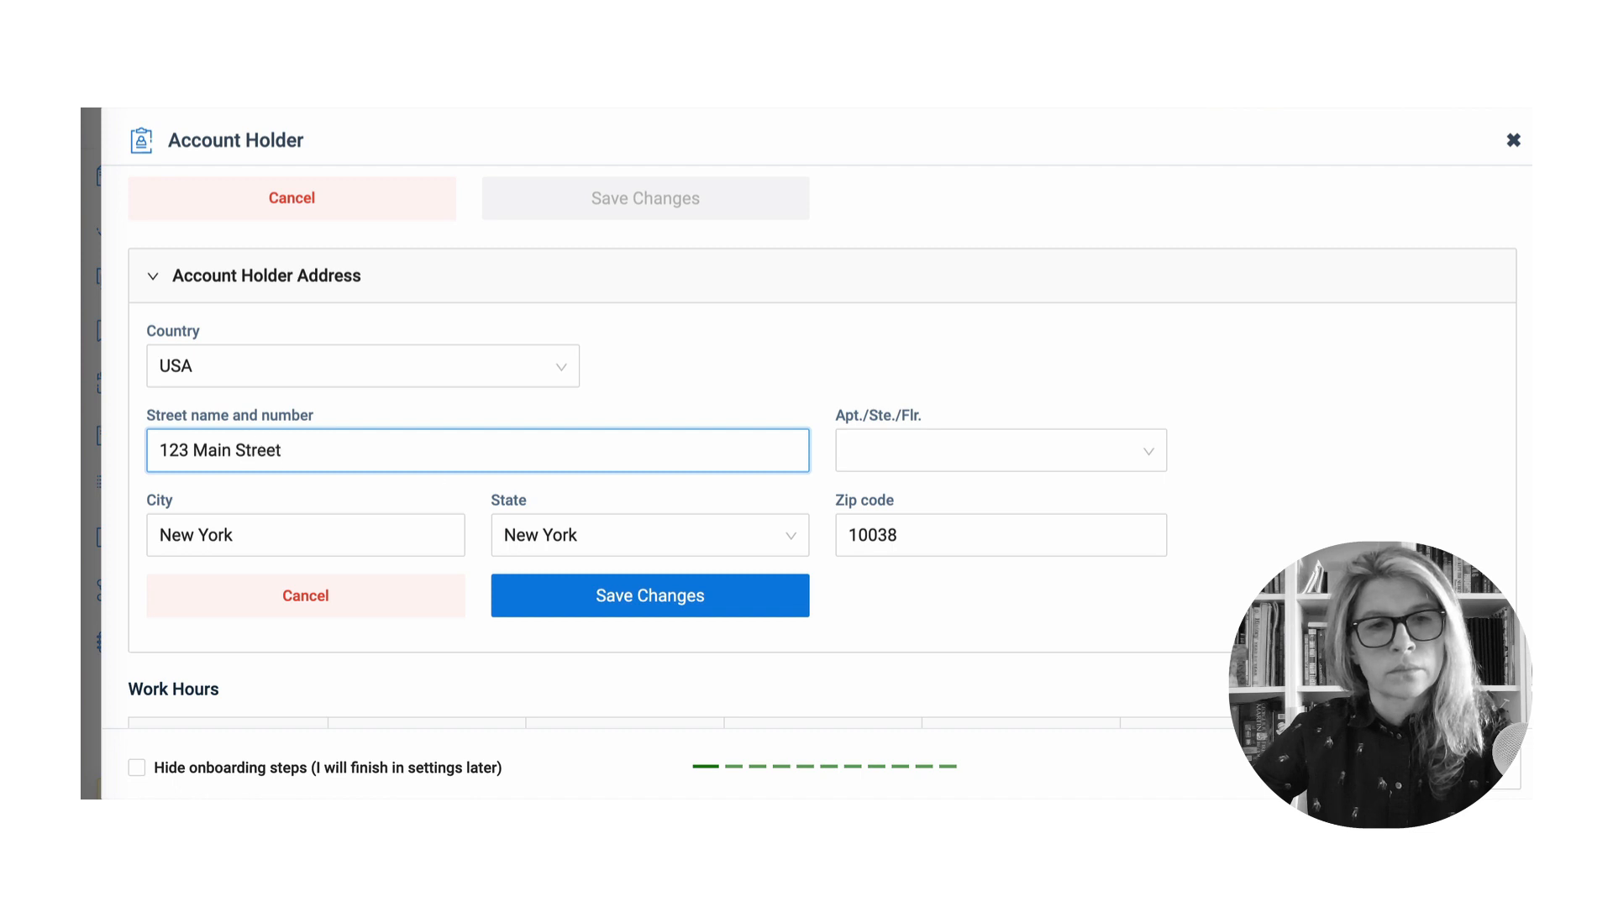
left_click(602, 605)
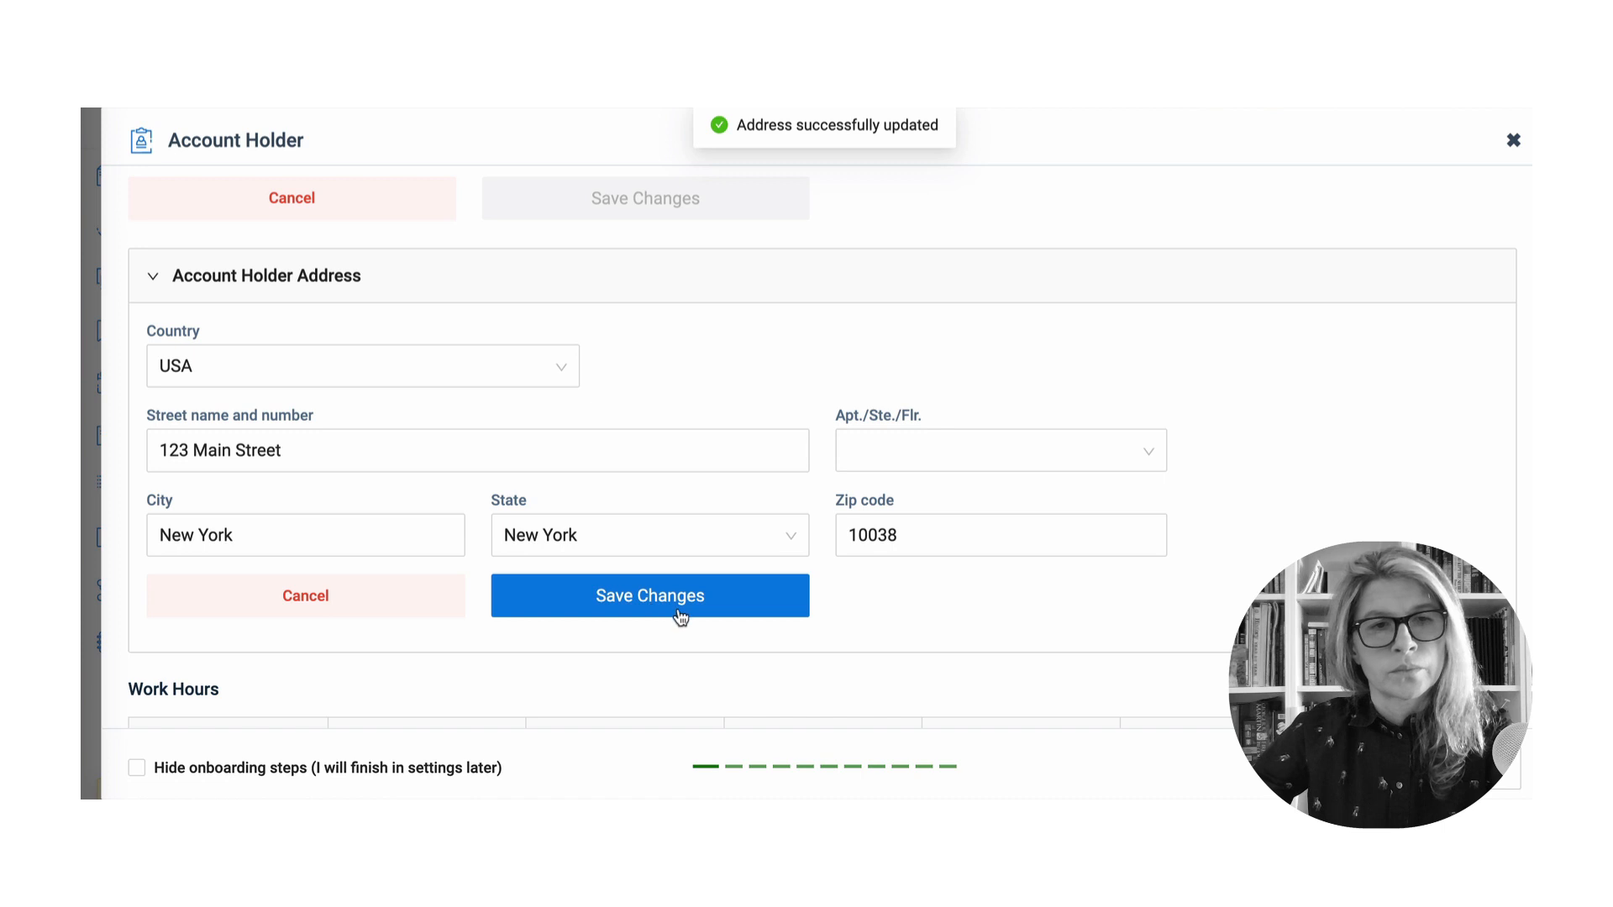
scroll(679, 614, "down", 3)
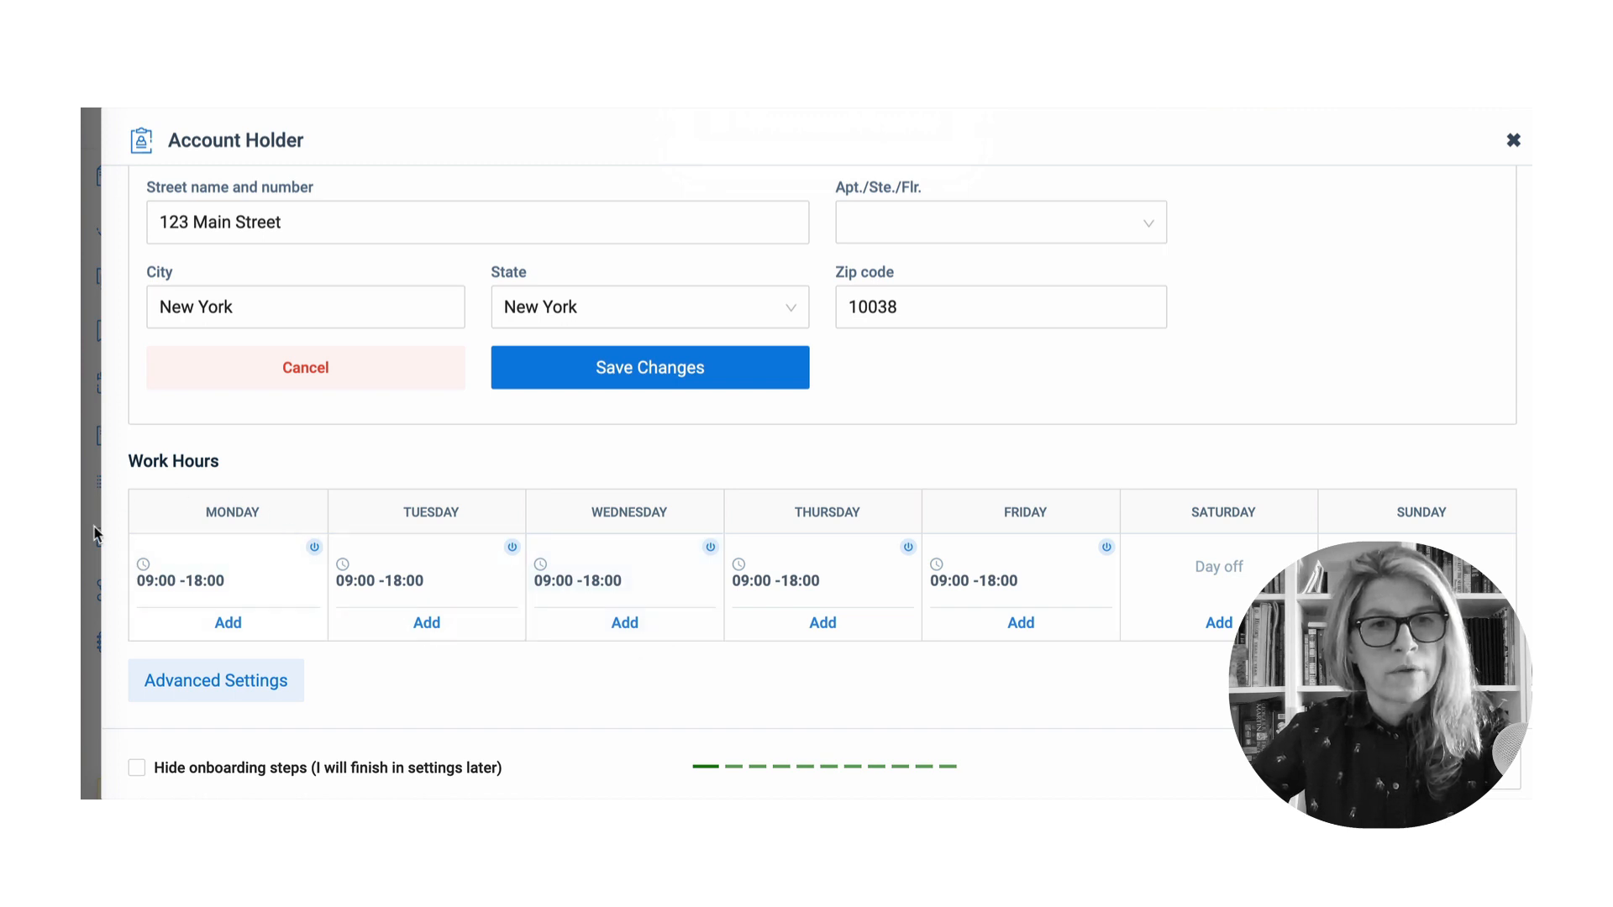
- Edit Monday's slot to end at 17:00, tick Calls, Meetings and Courts, and update availability
left_click(224, 625)
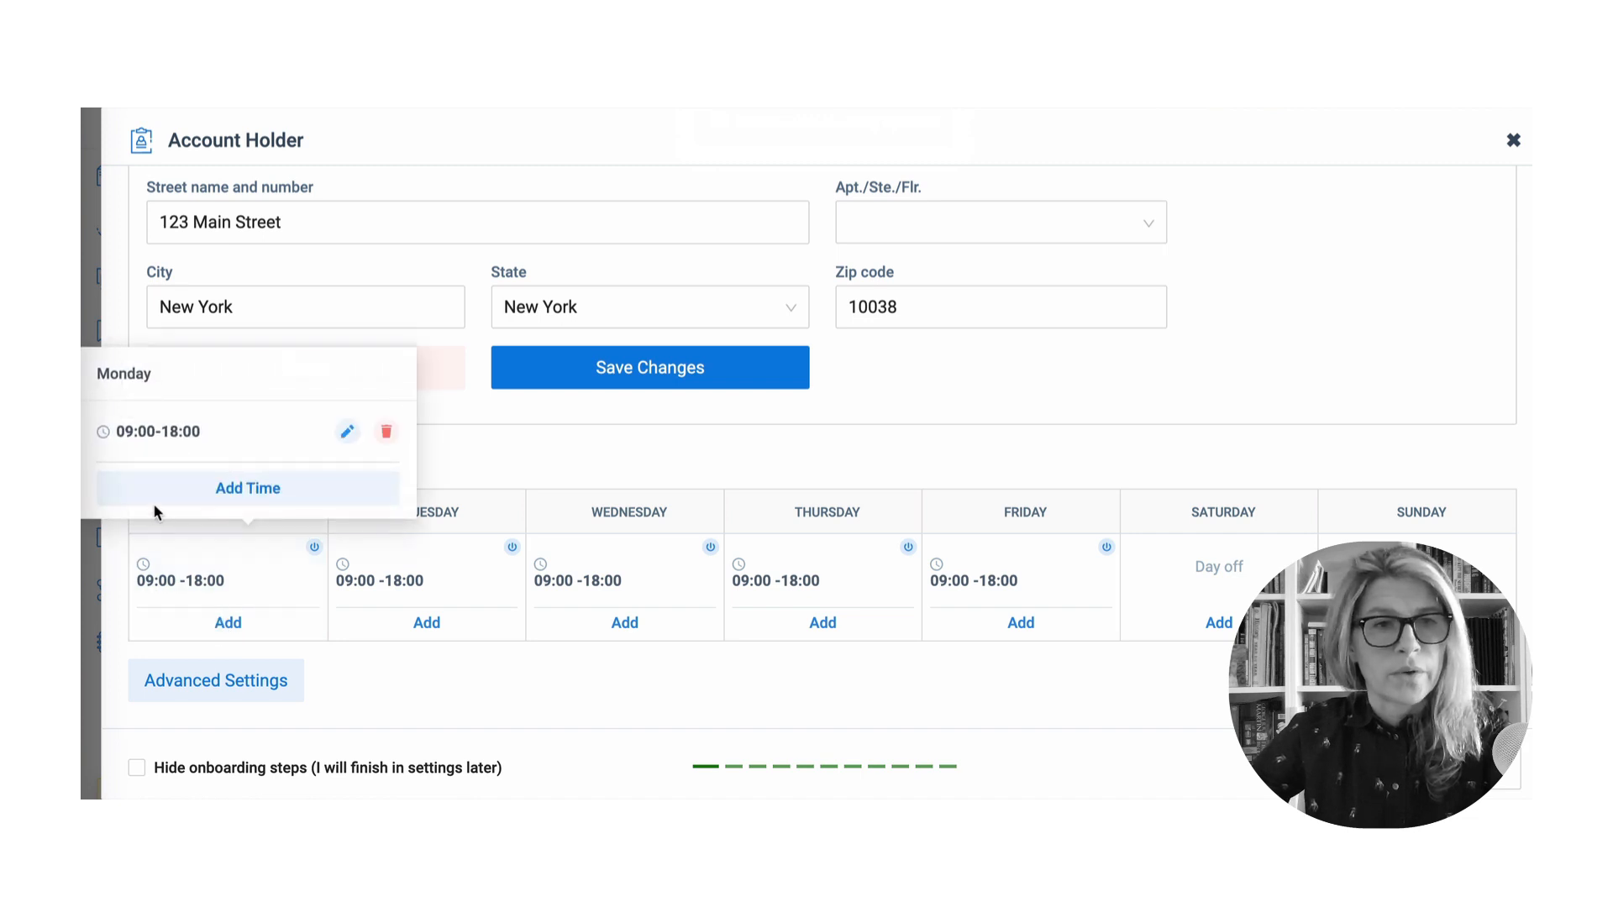
left_click(348, 435)
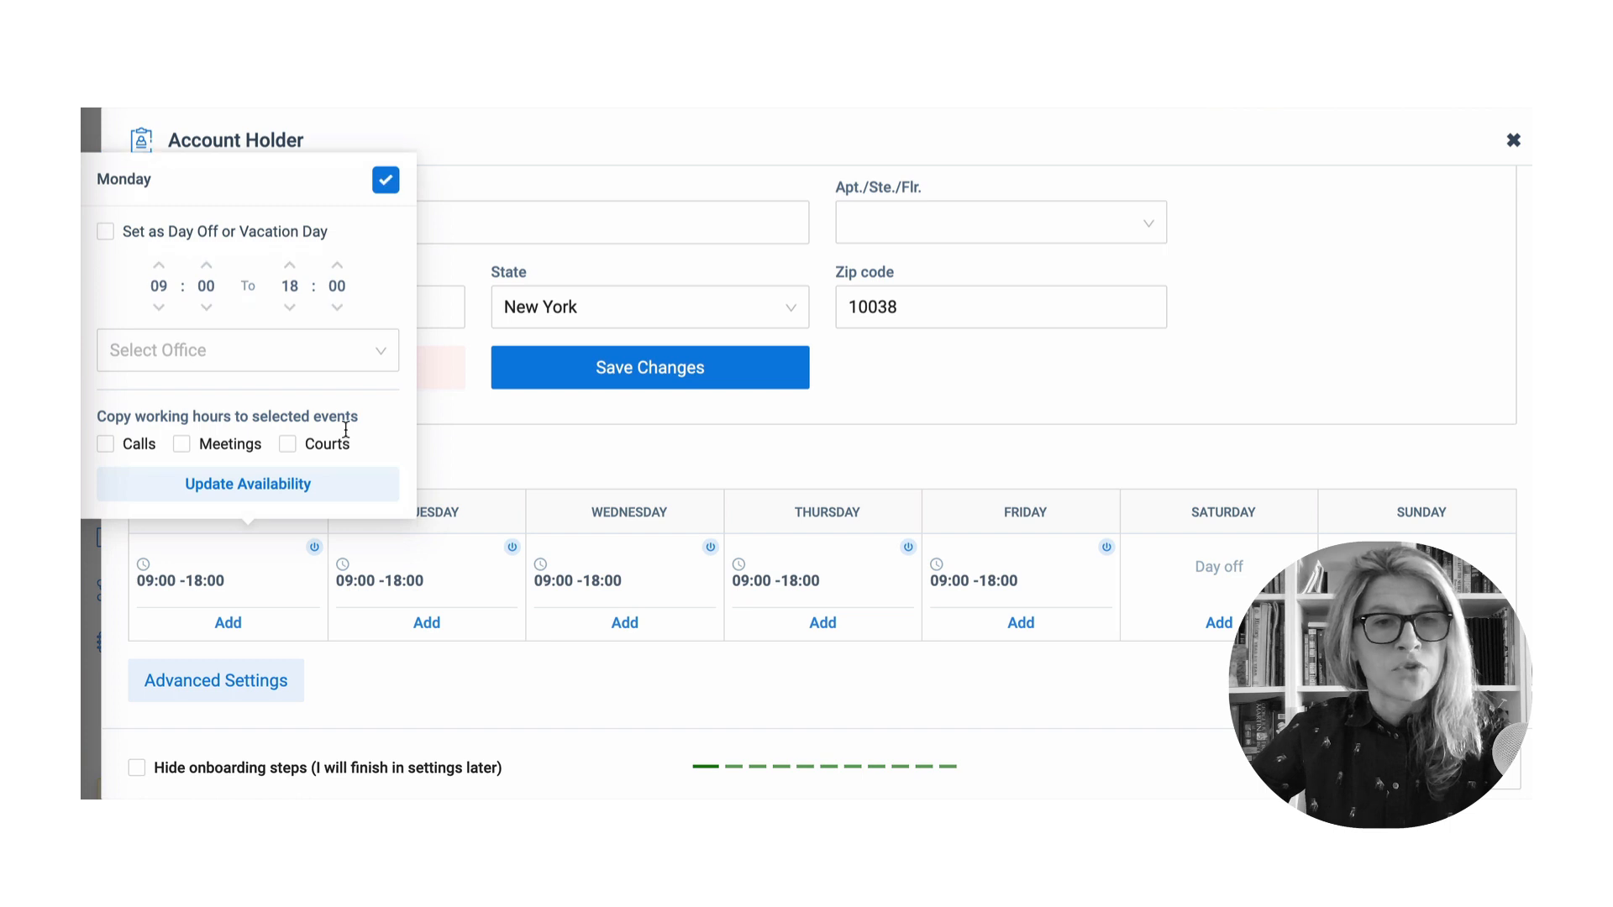
left_click(290, 309)
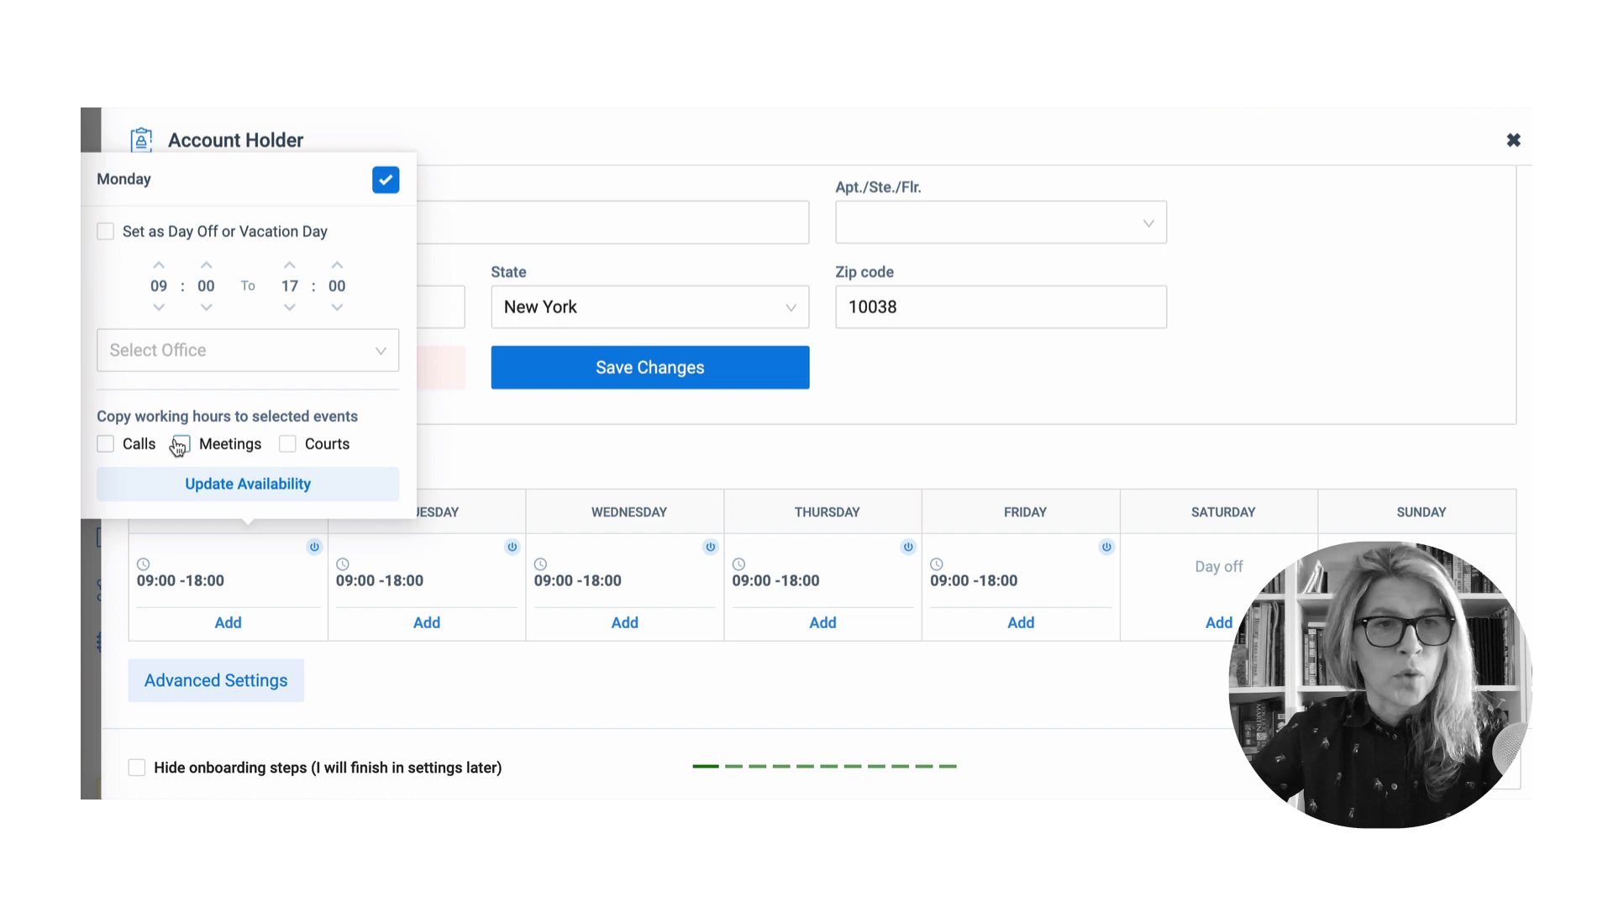
left_click(106, 448)
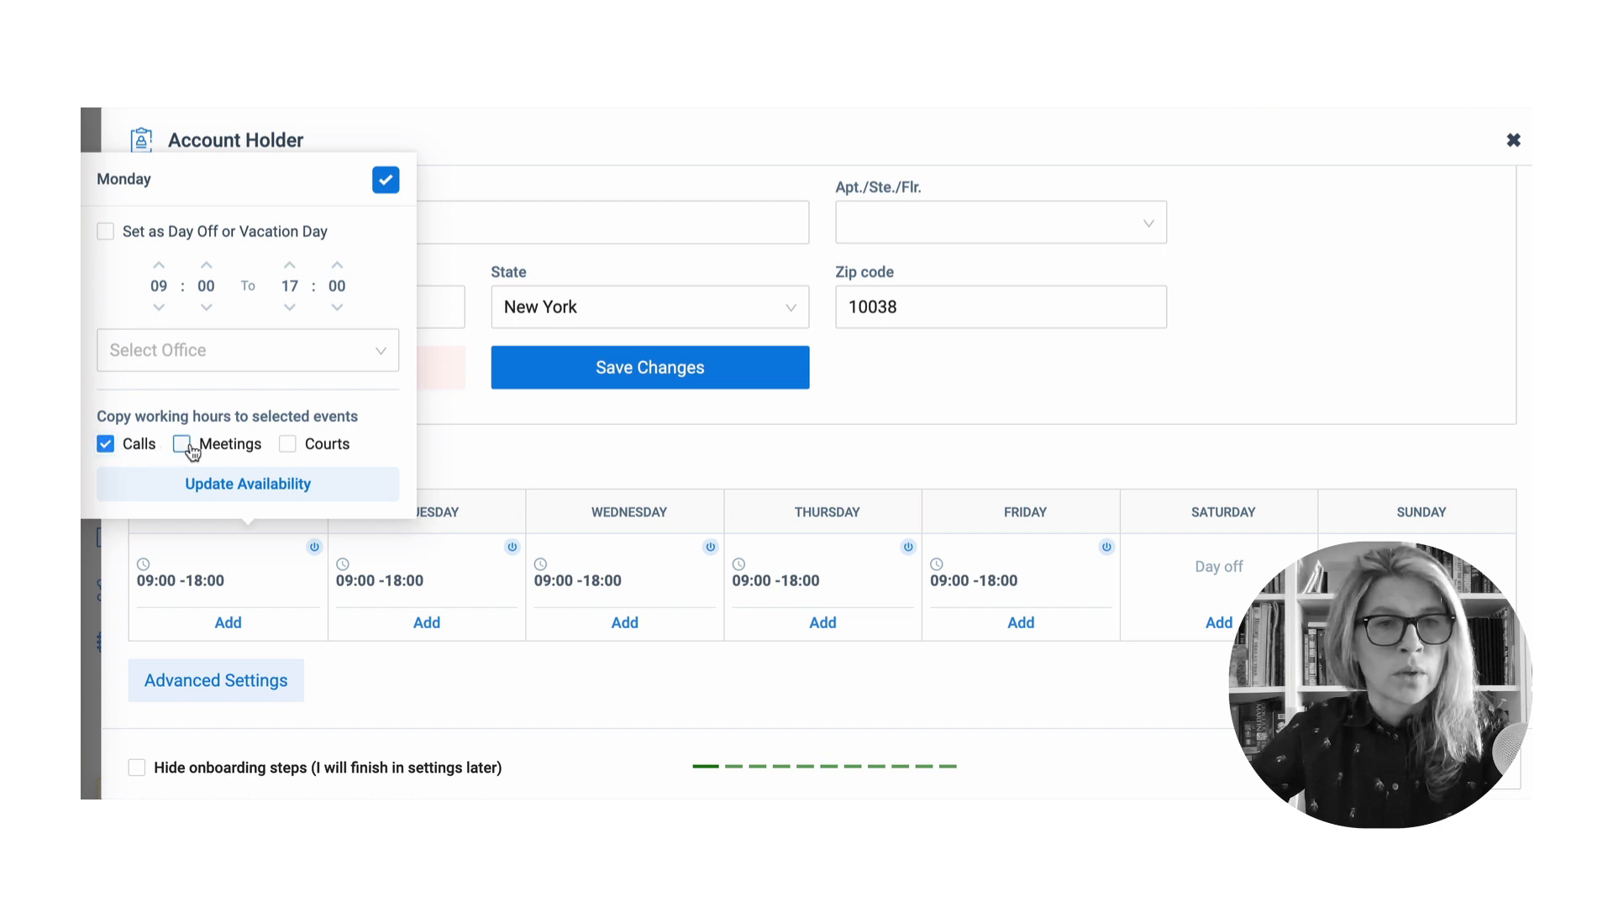
left_click(183, 447)
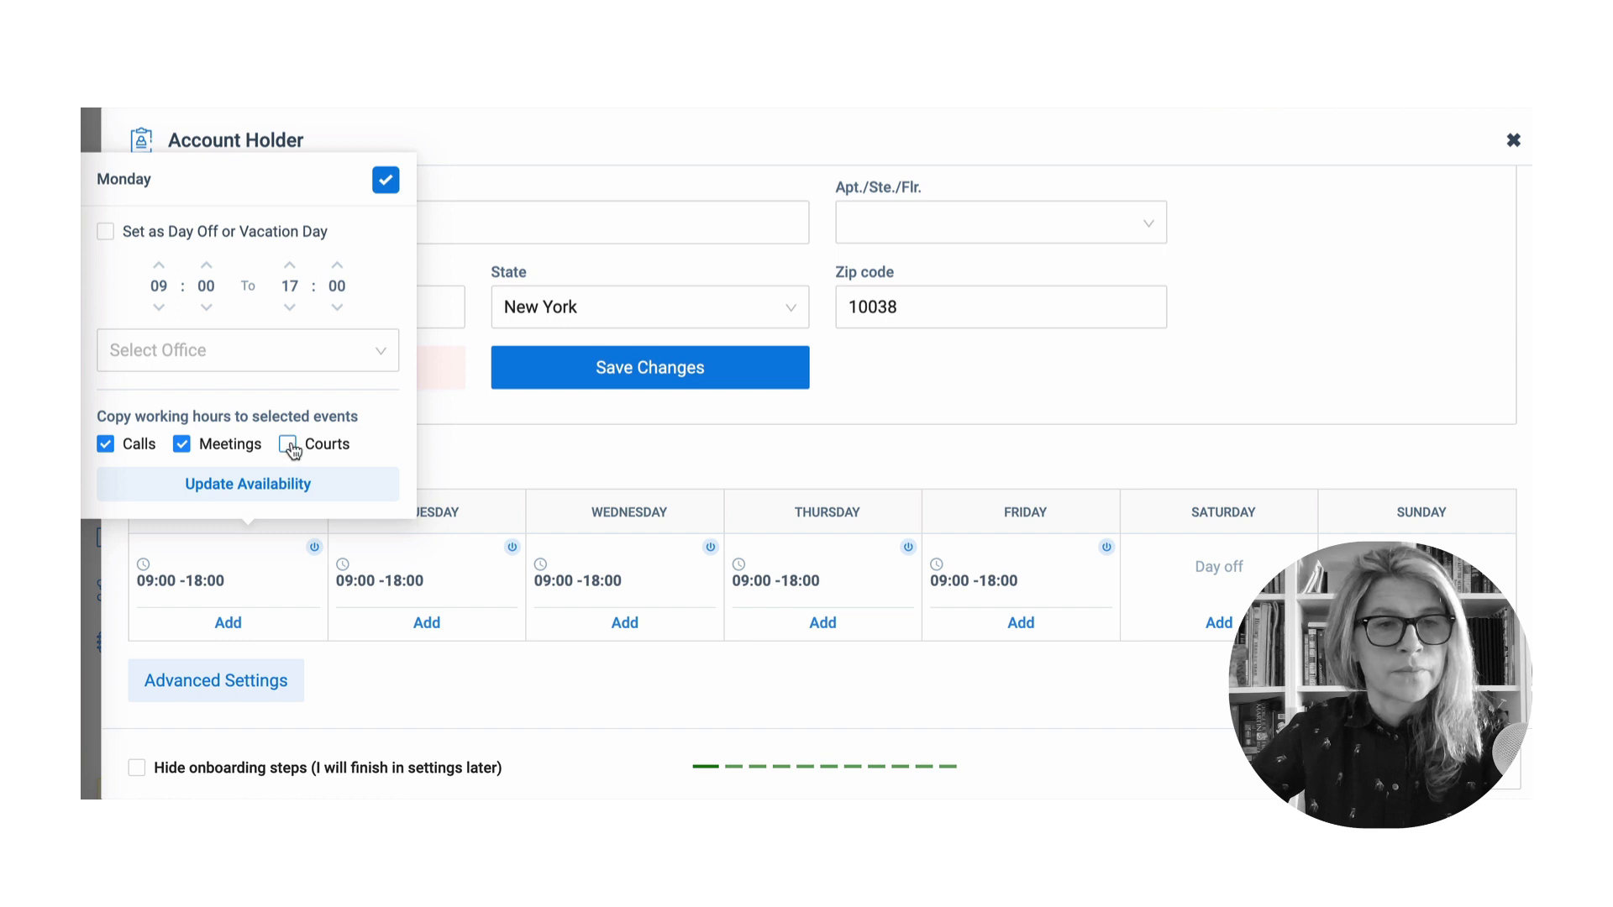
left_click(290, 447)
left_click(287, 489)
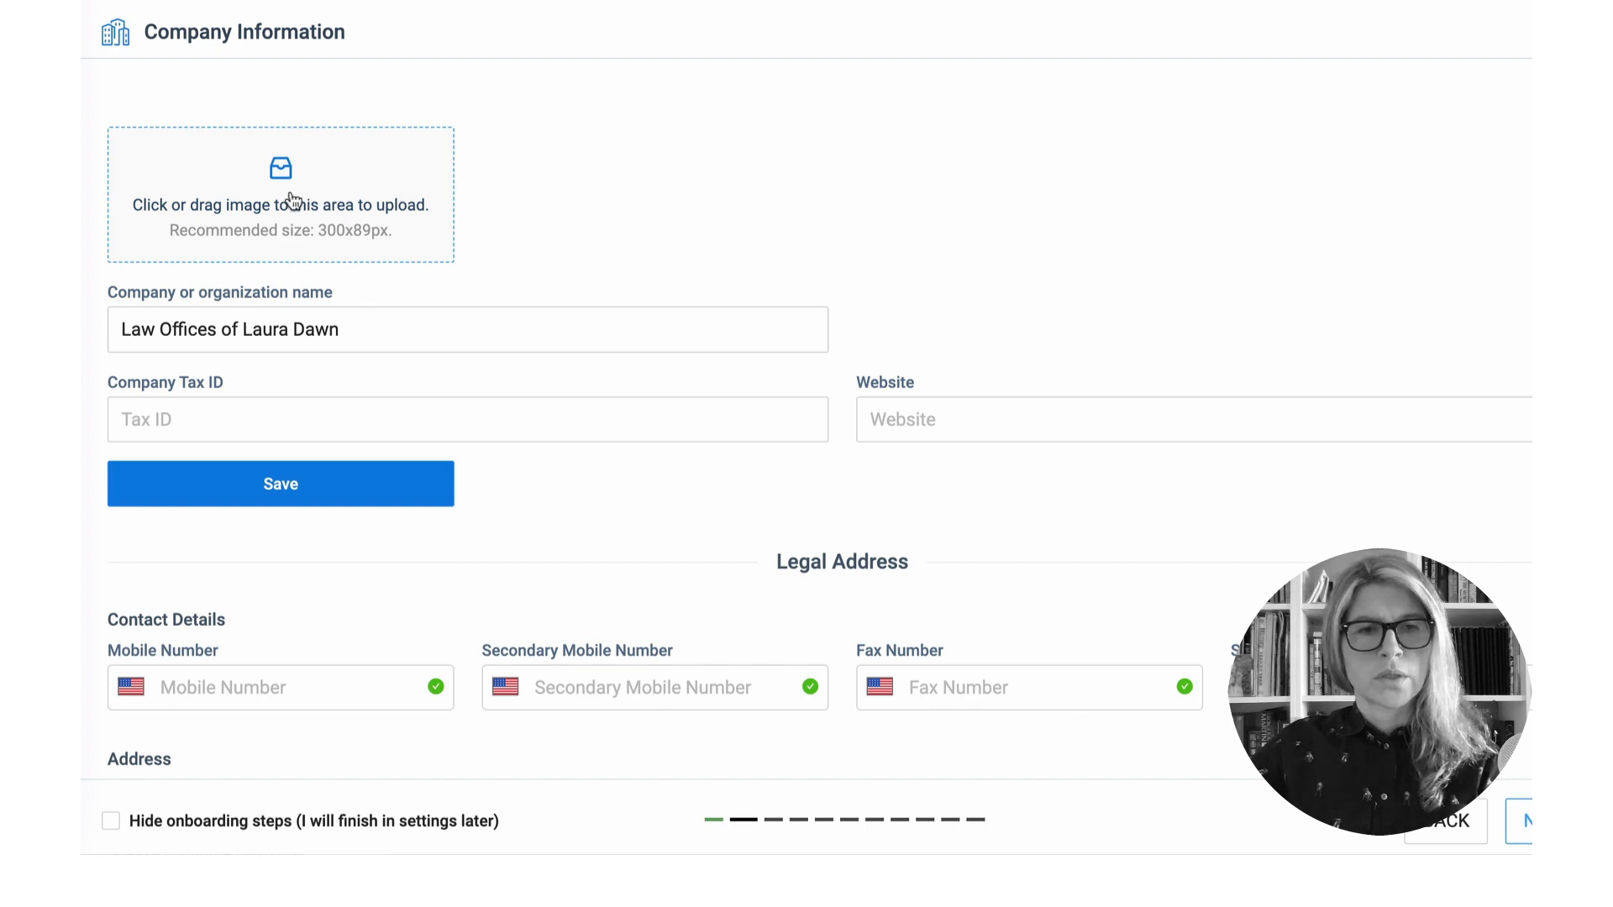
- Upload Logo.jpg from Downloads as the company logo
left_click(291, 200)
left_click(296, 252)
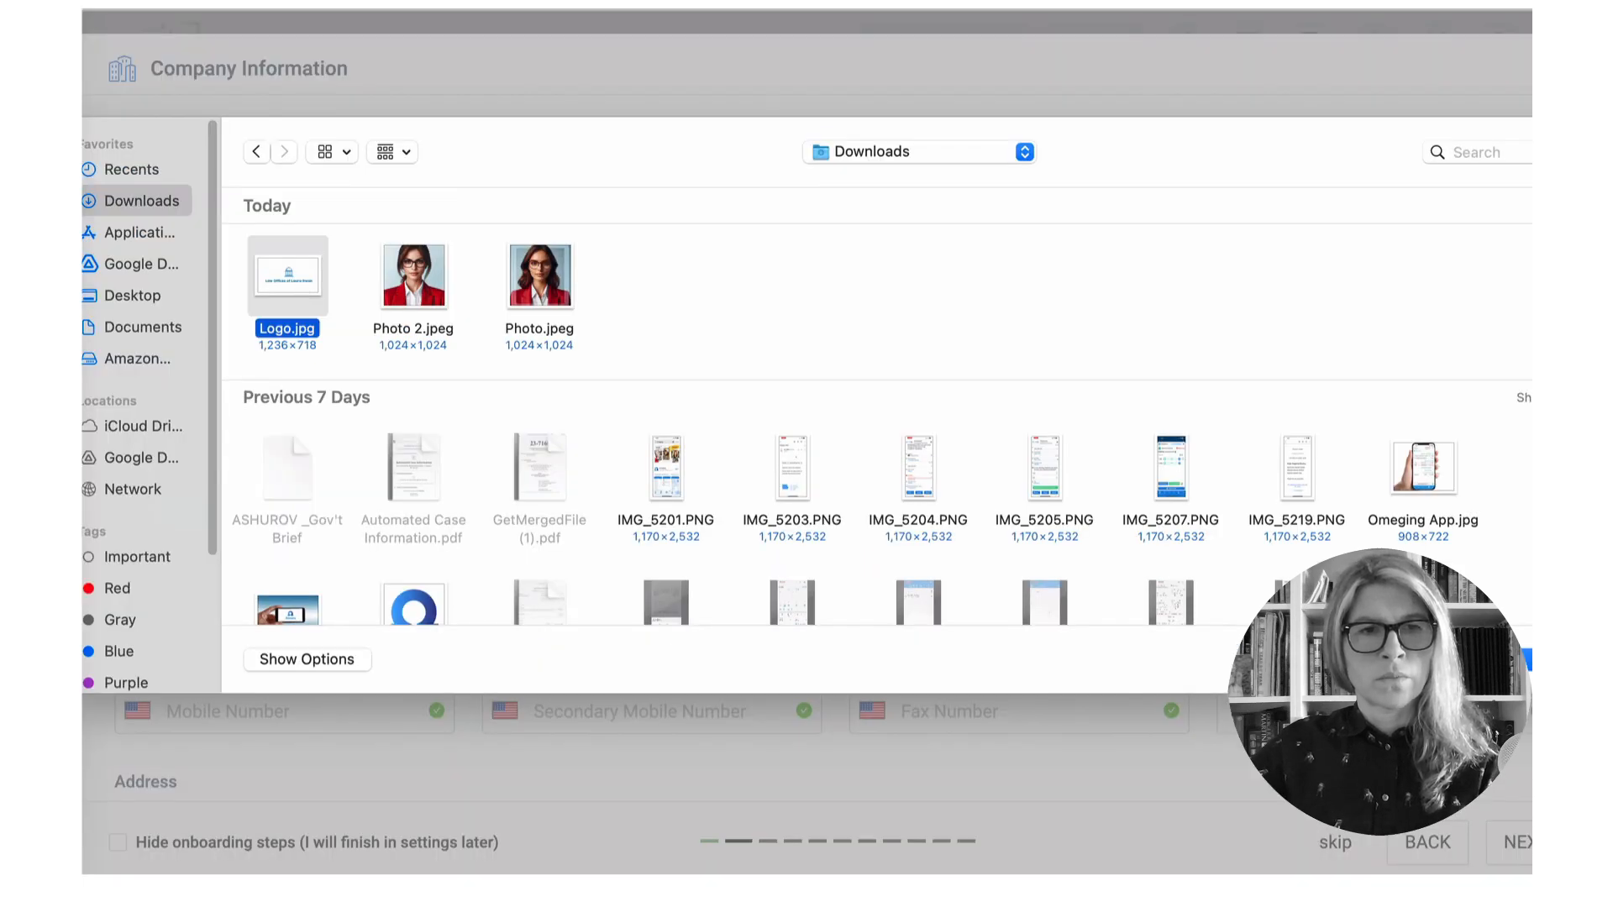
key("Return")
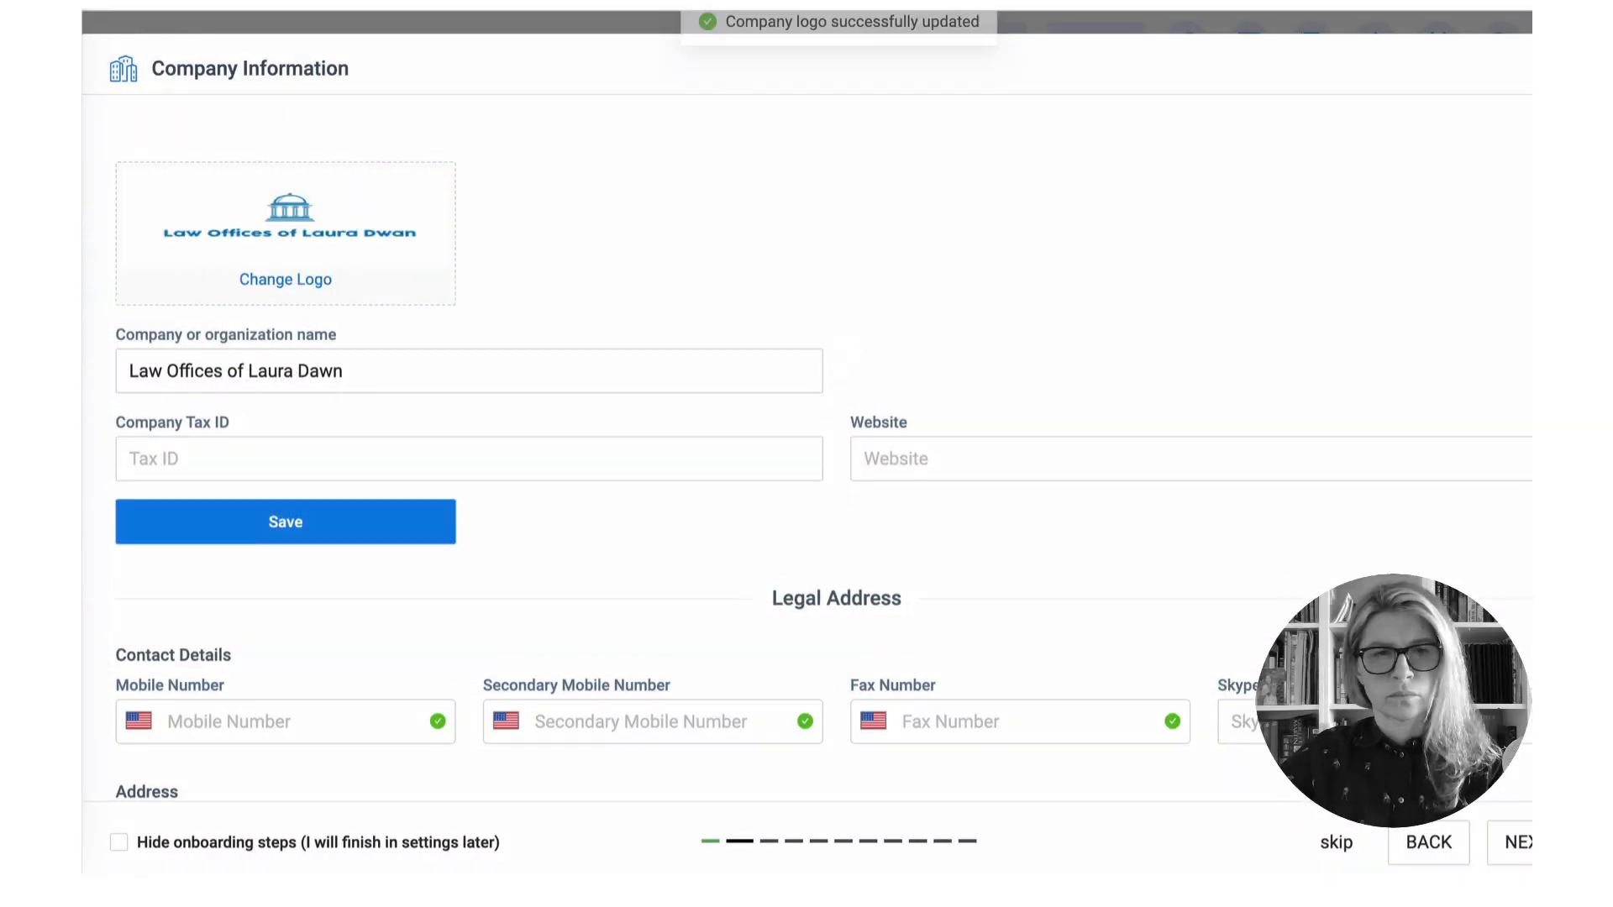
left_click(310, 517)
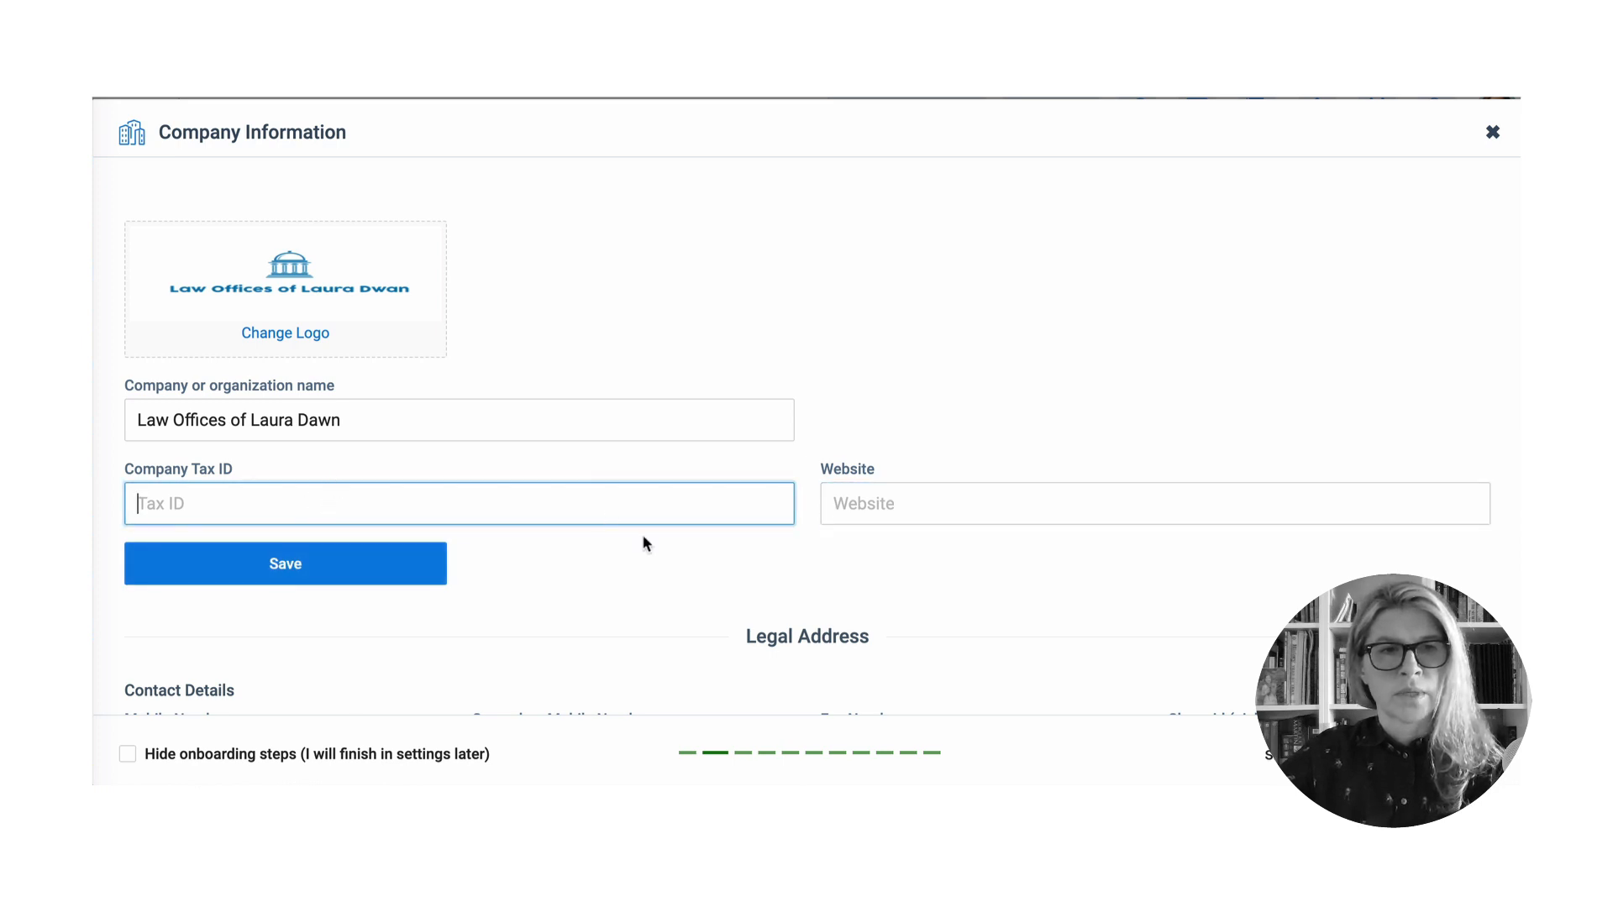
- Enter the firm's mobile and secondary mobile numbers under Contact Details
scroll(645, 544, "down", 1)
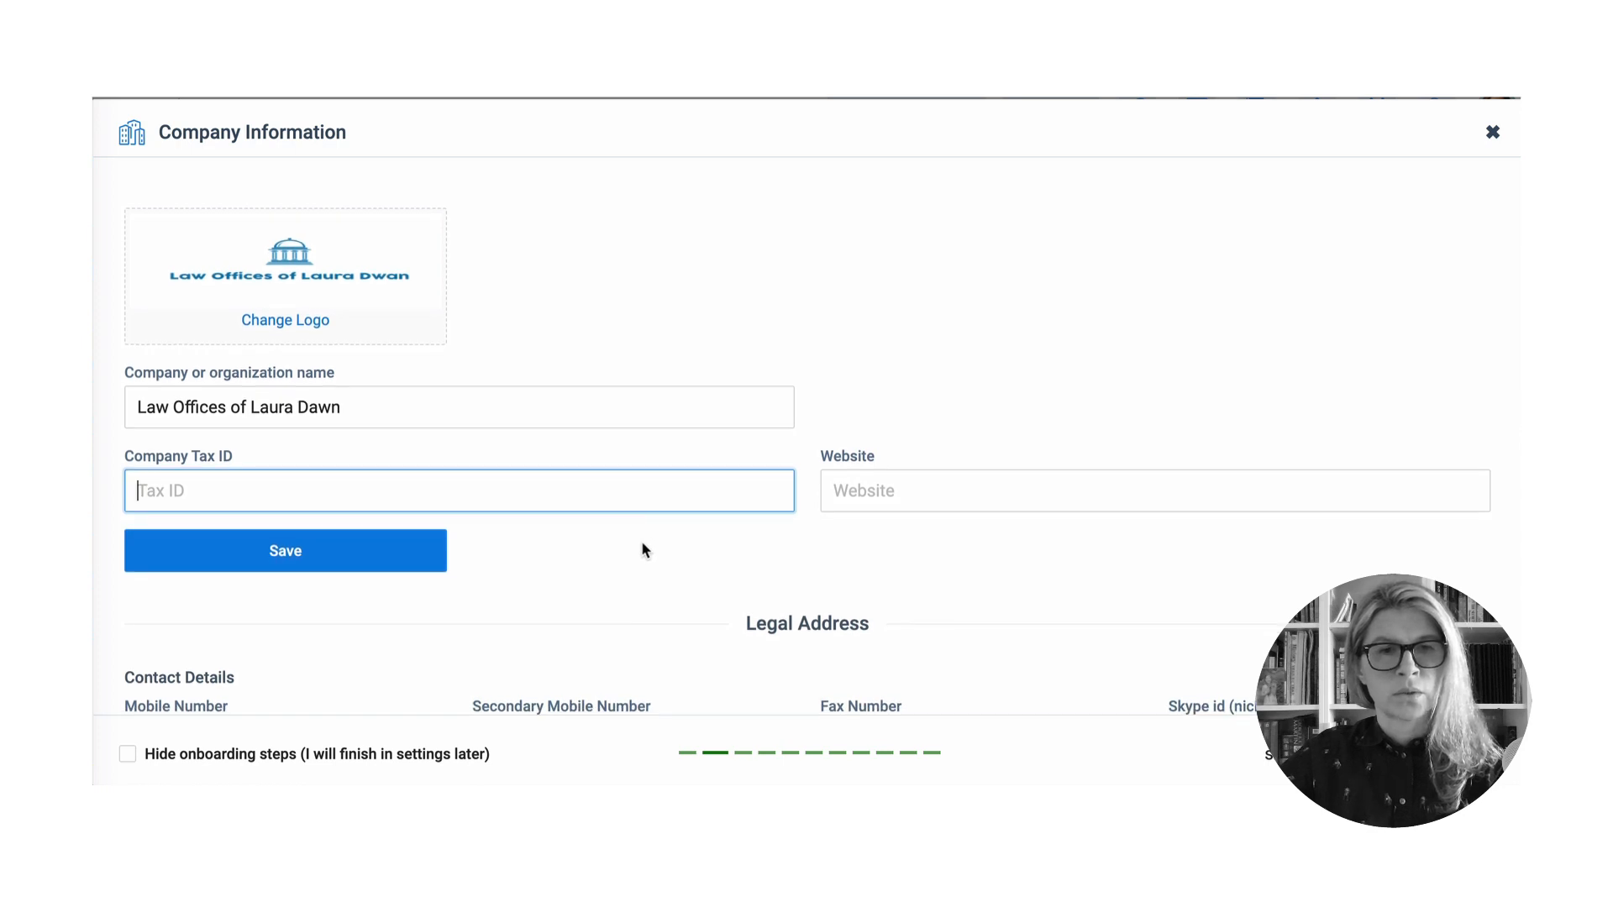
scroll(642, 541, "down", 1)
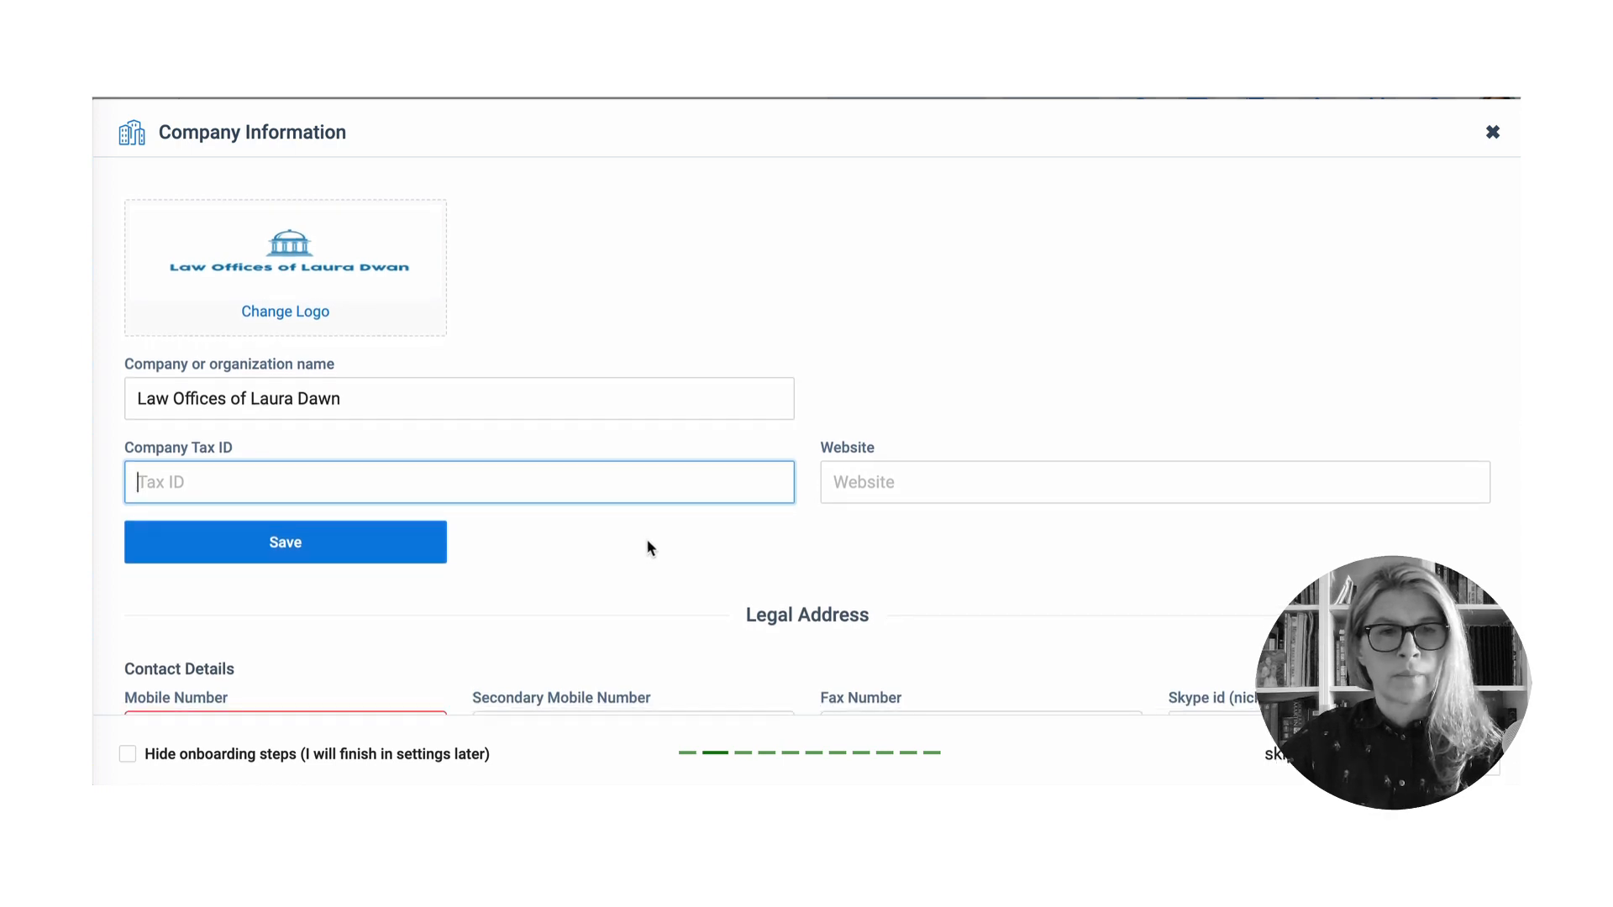
scroll(645, 545, "down", 3)
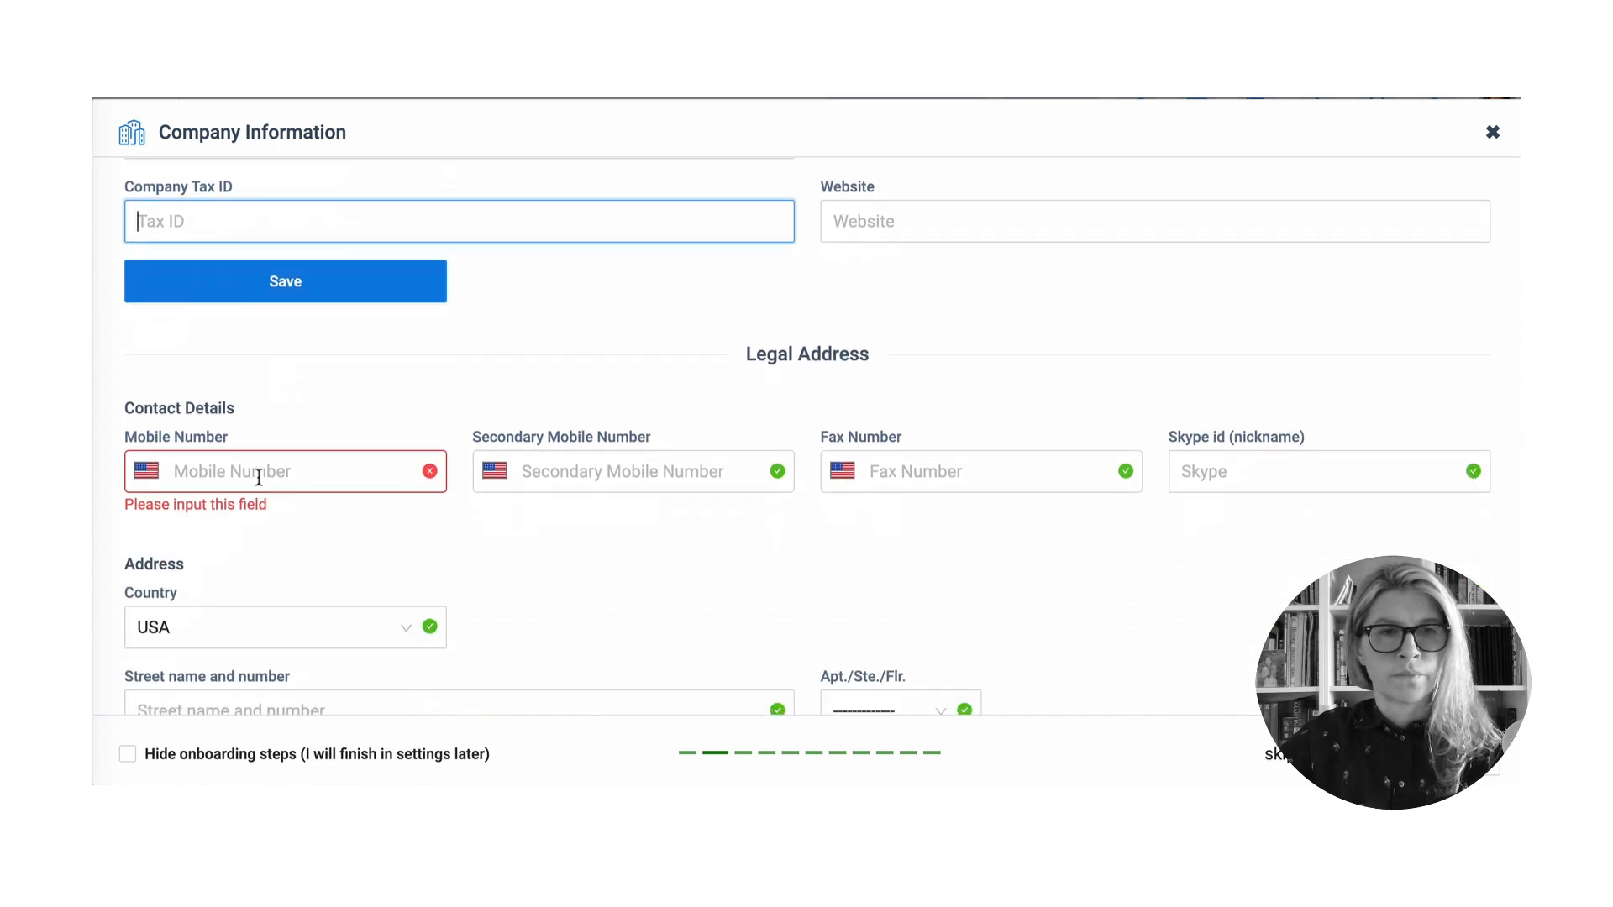
left_click(259, 477)
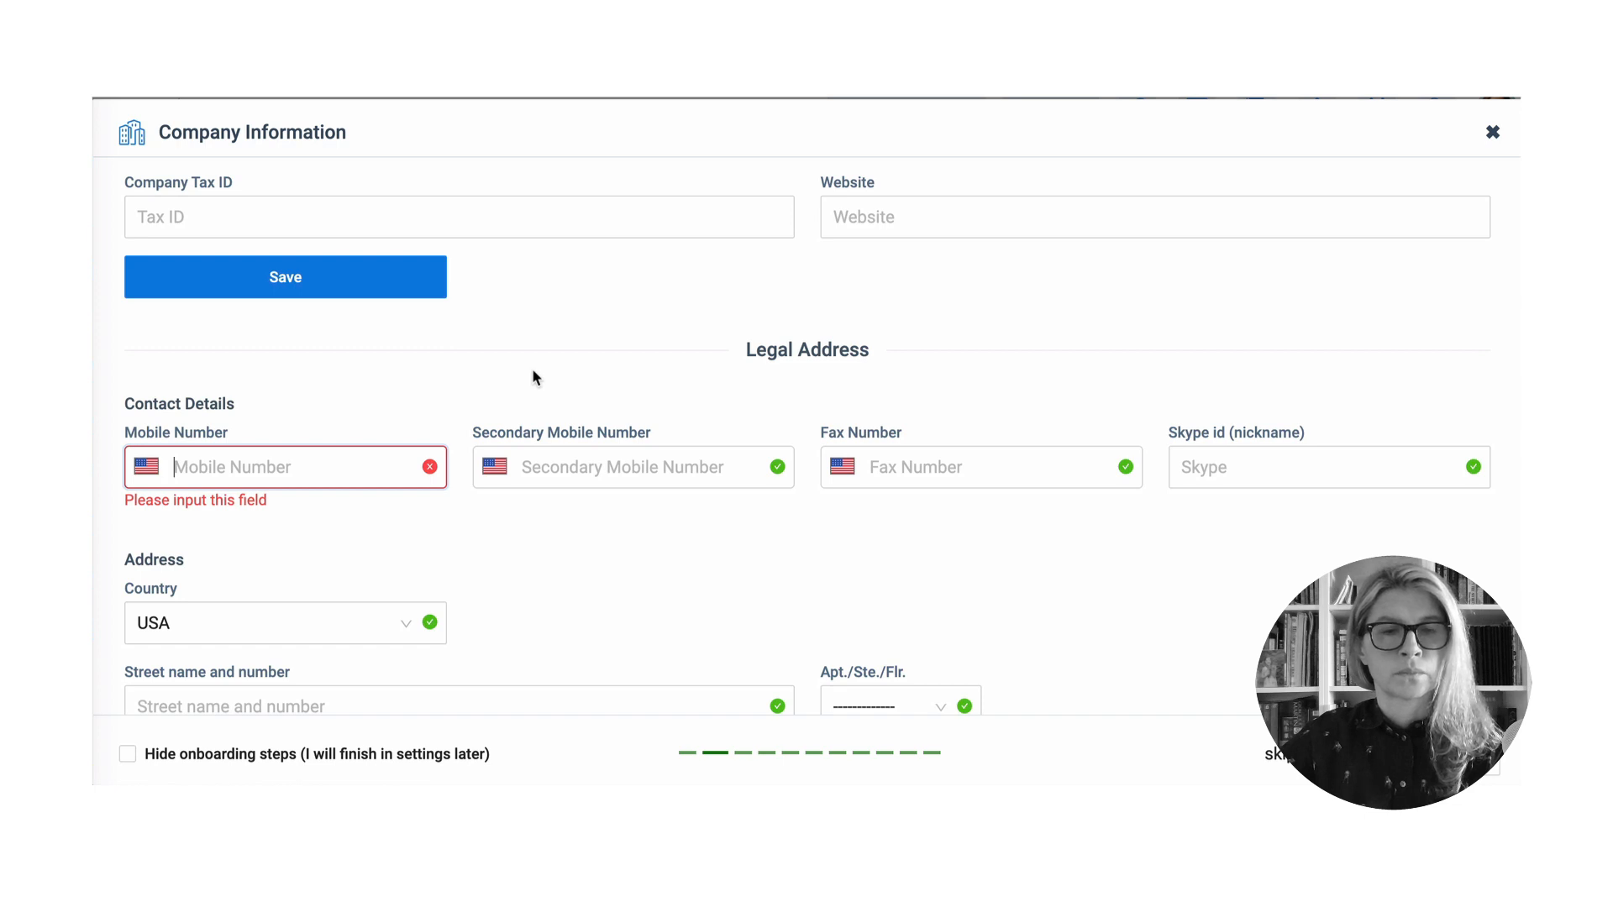
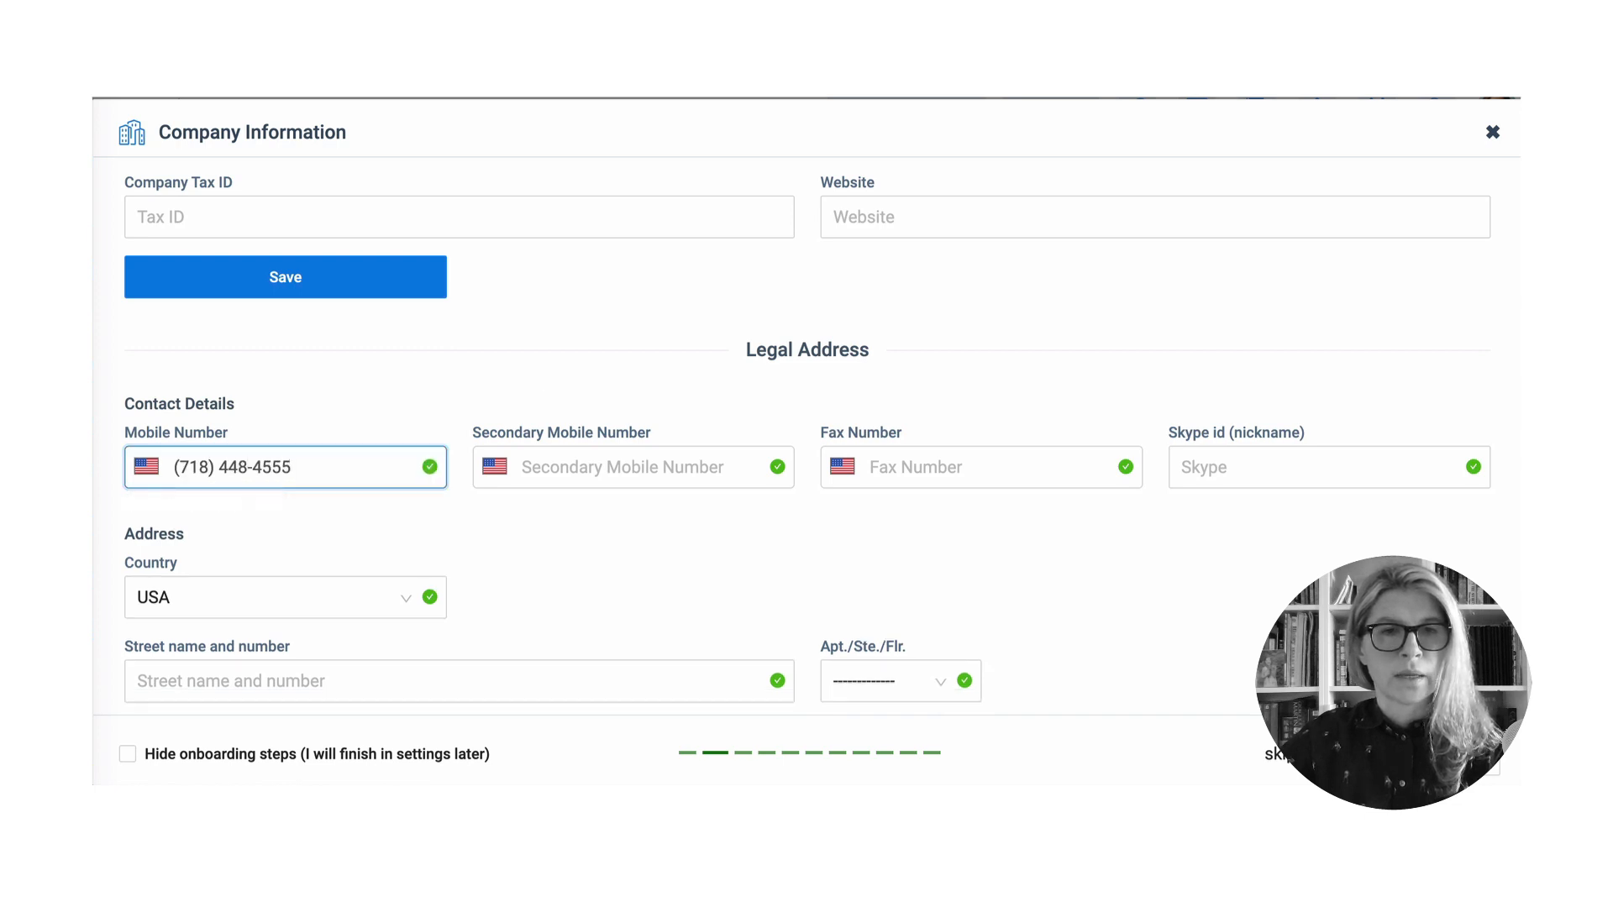
left_click(583, 461)
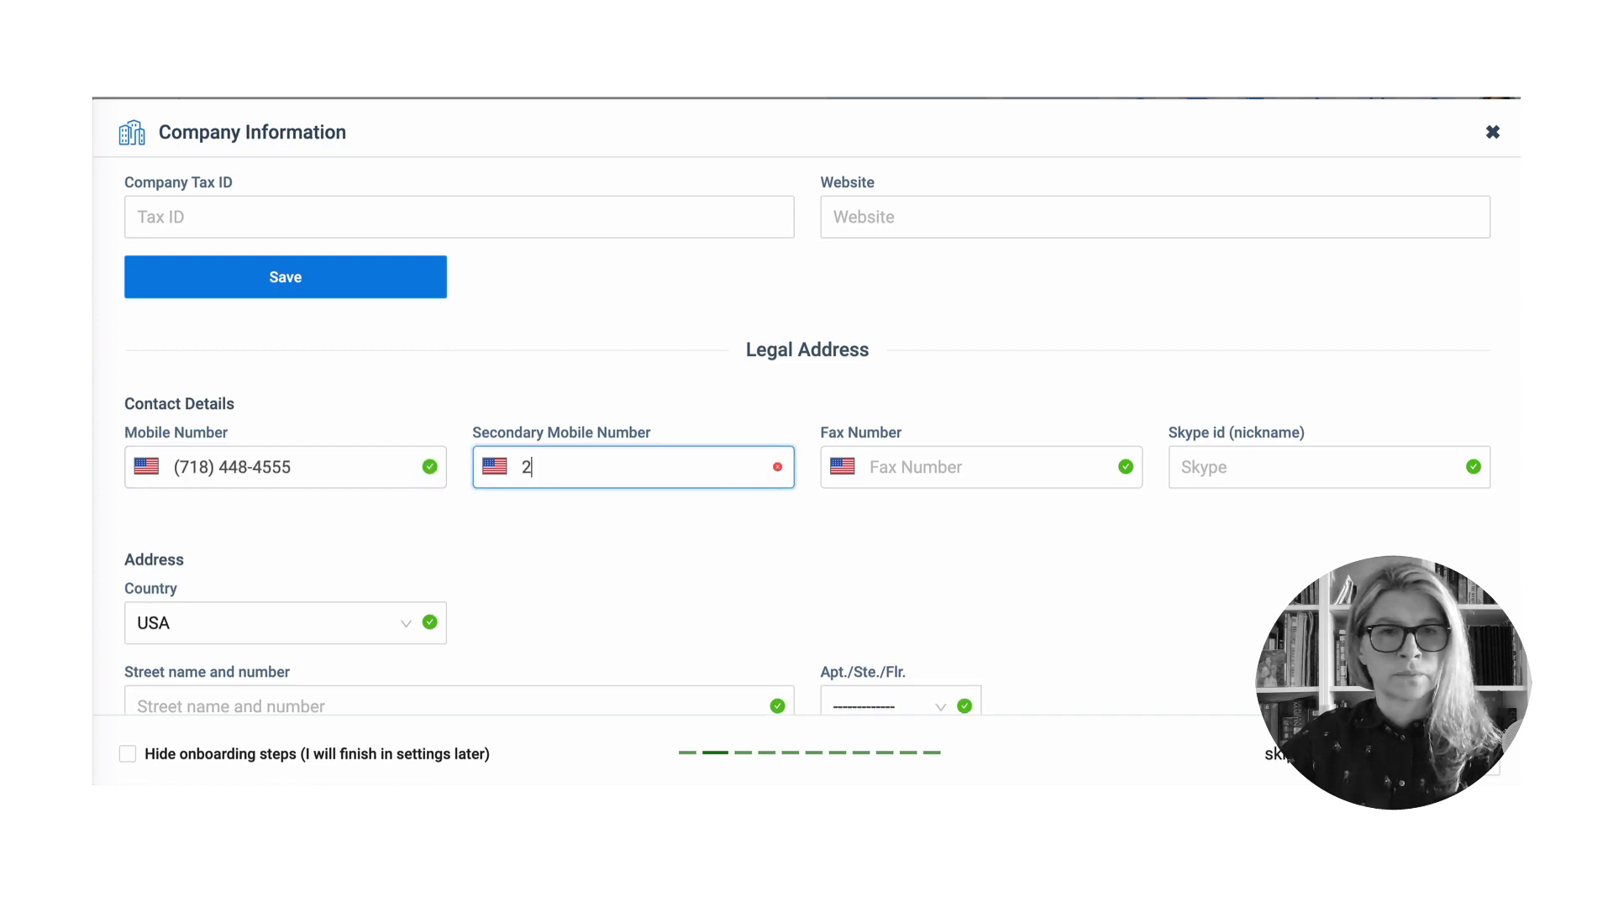
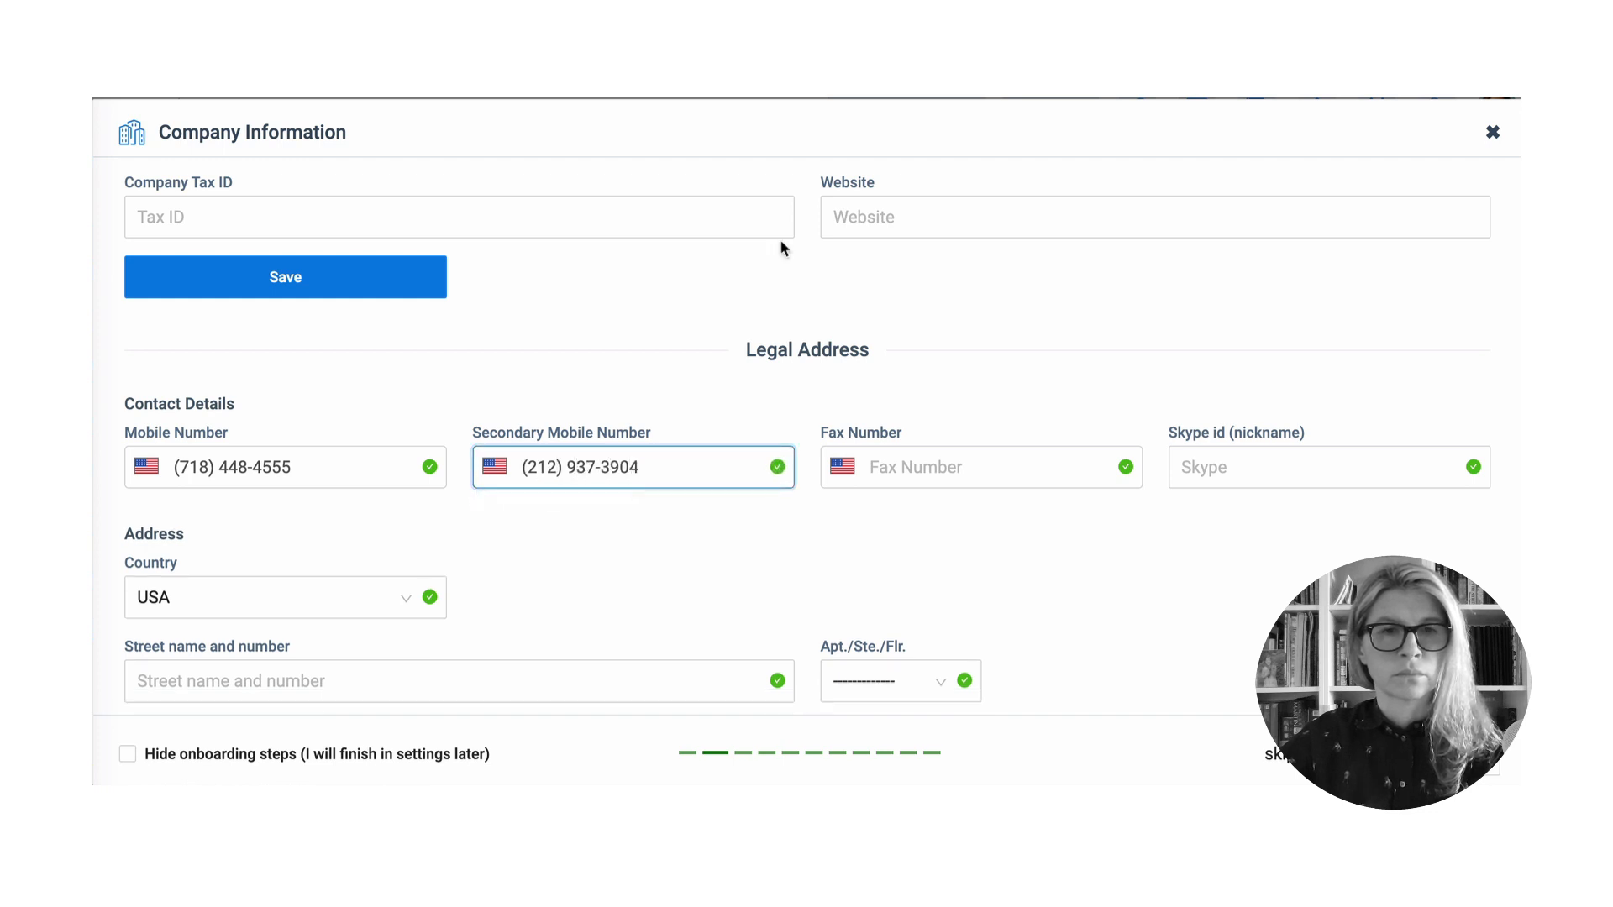
- Add the firm's fax number and Skype nickname
left_click(912, 468)
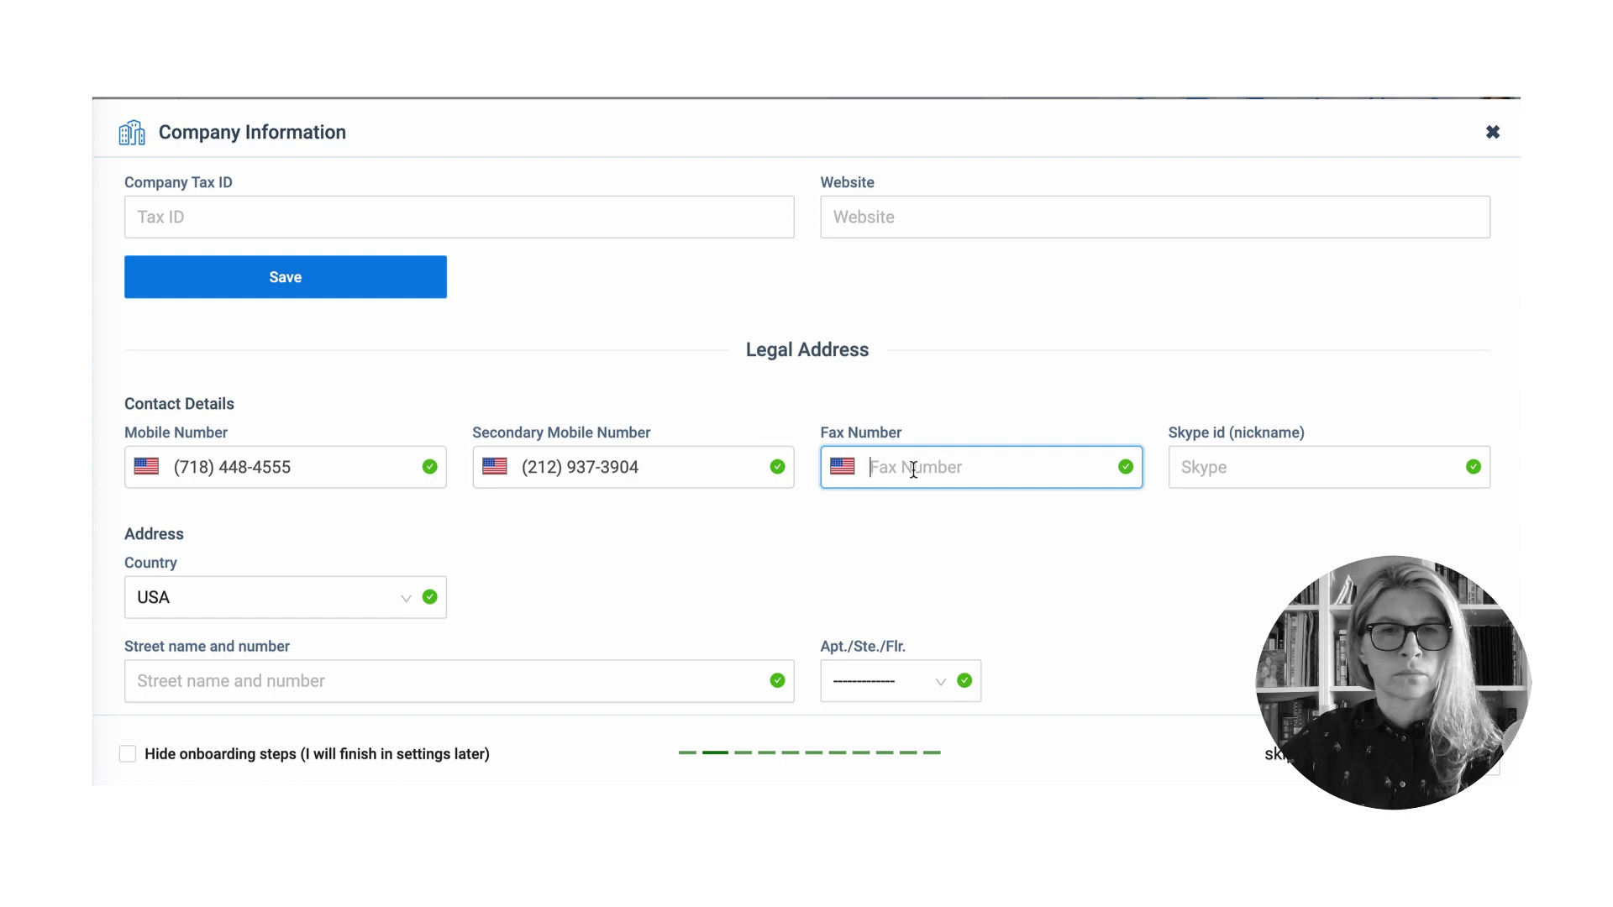
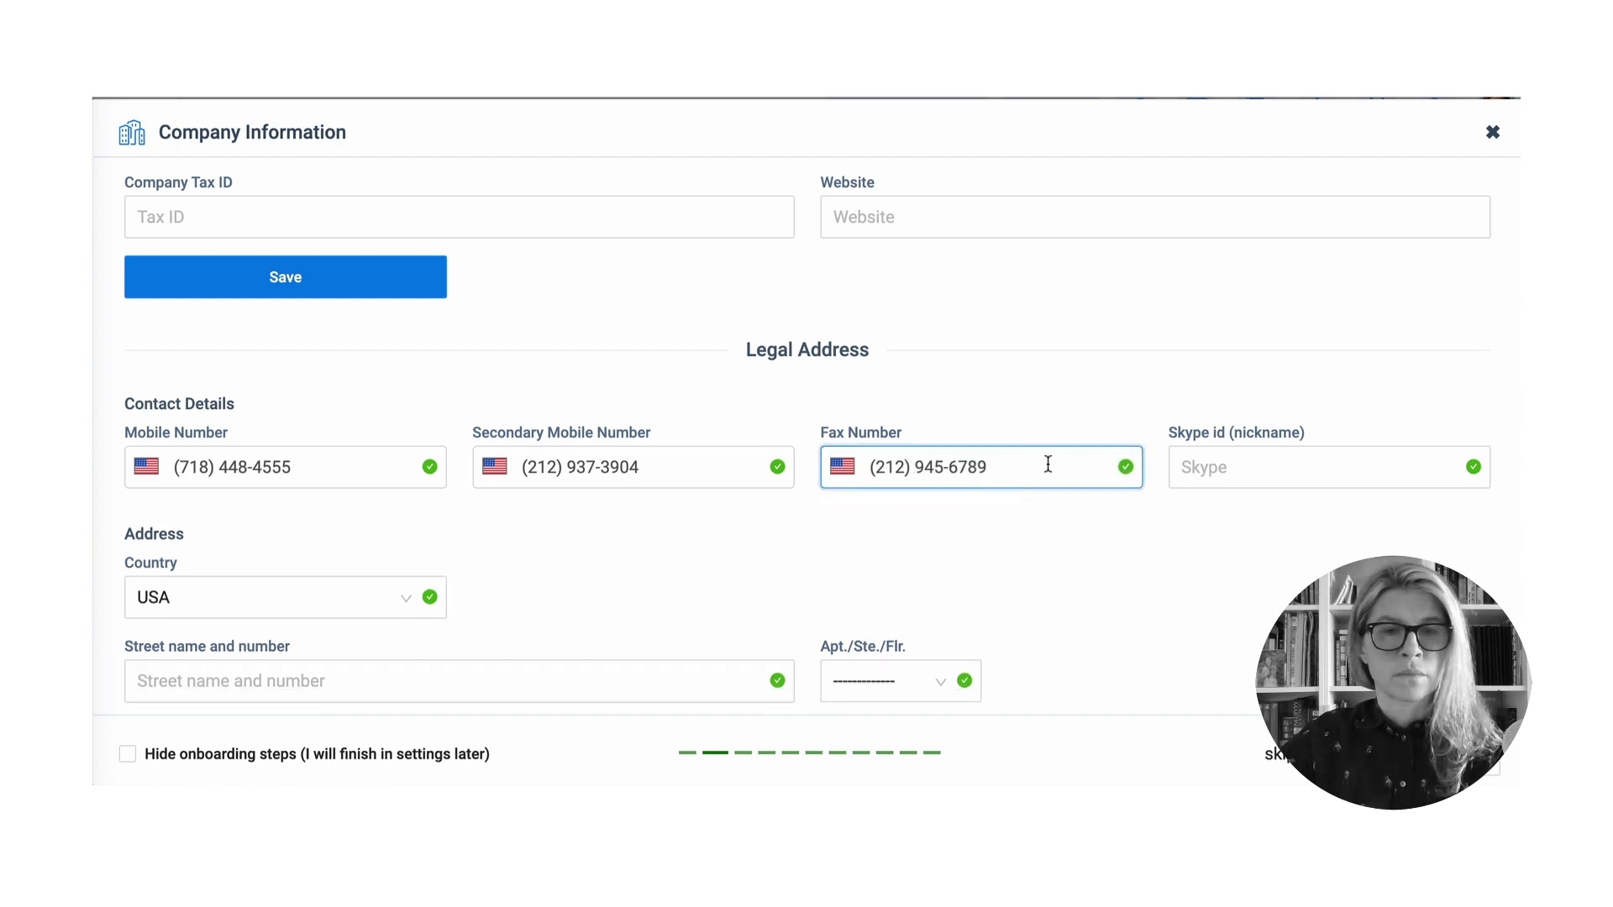
left_click(1207, 467)
left_click(1208, 467)
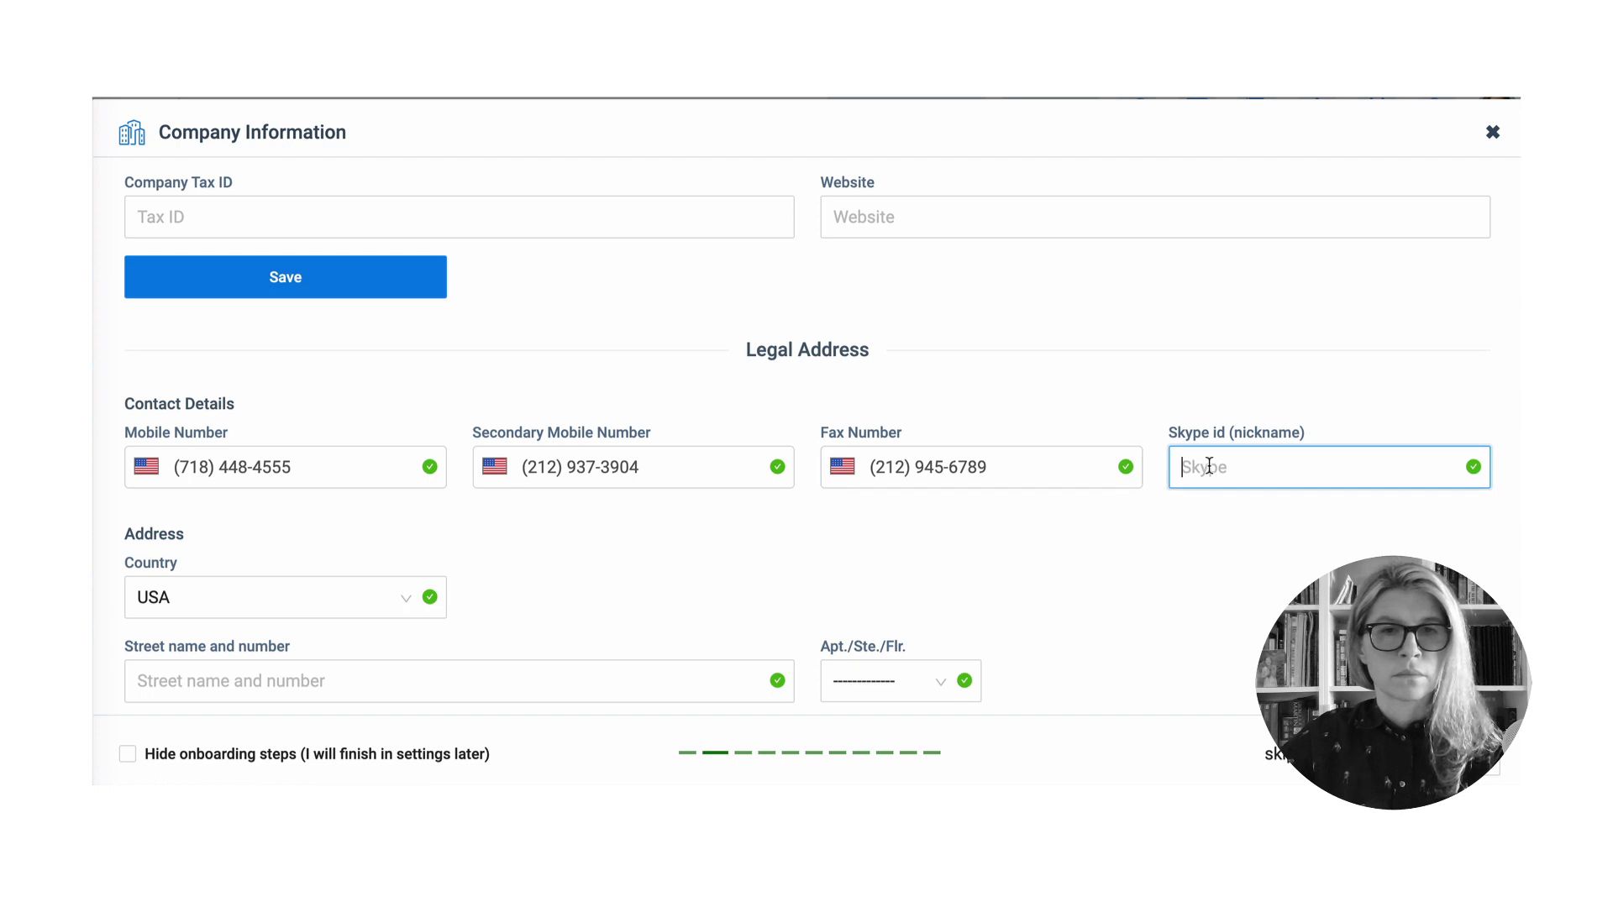
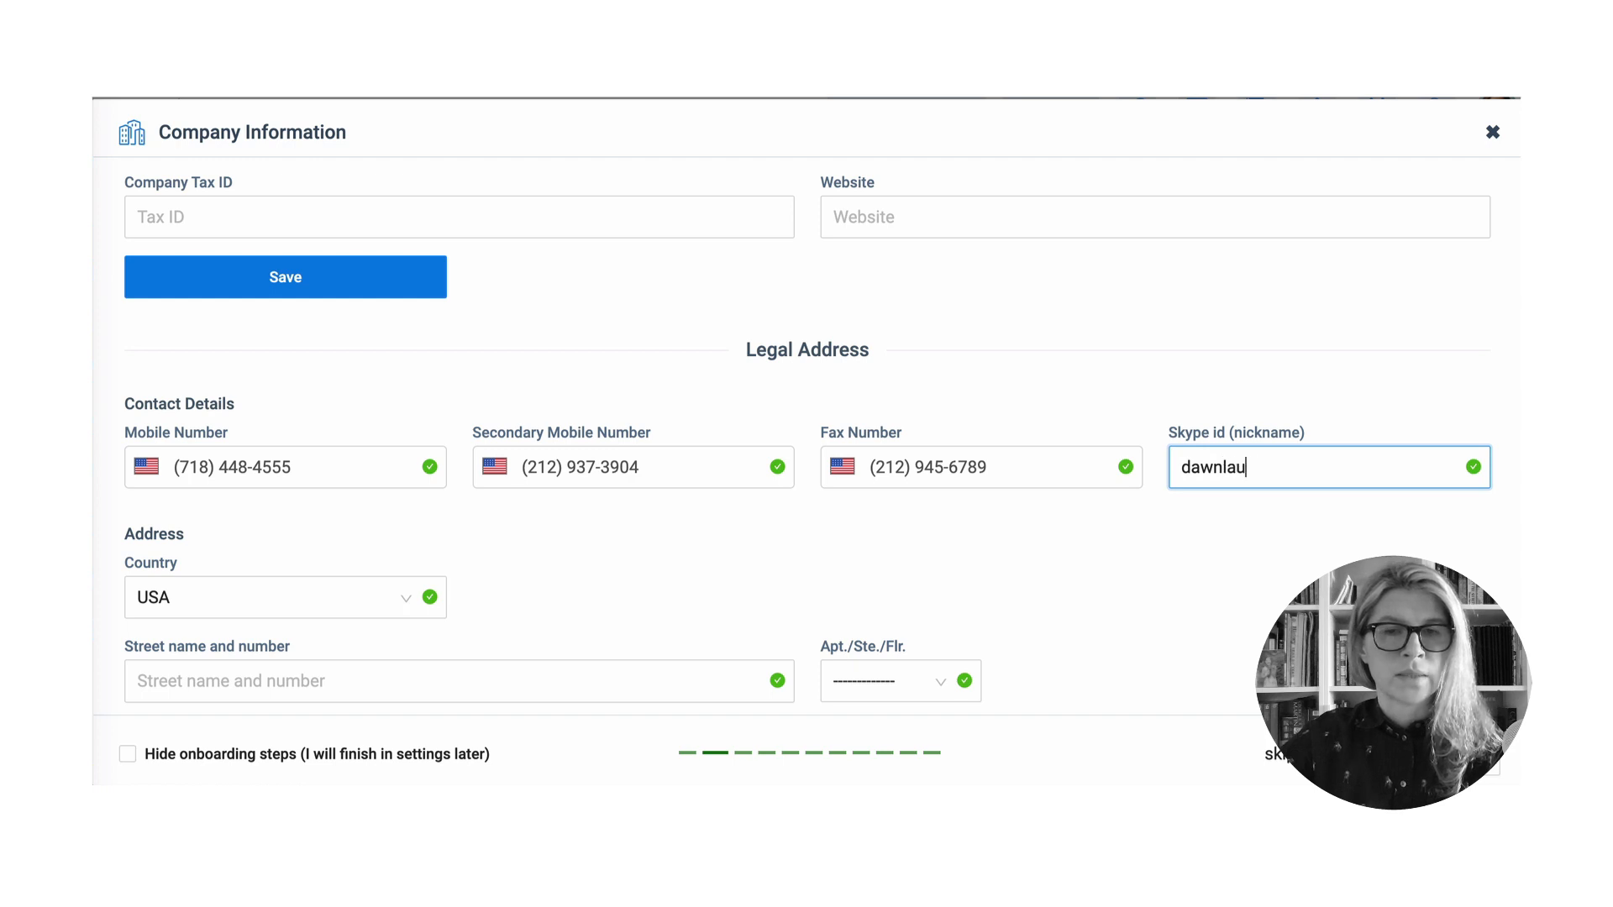
scroll(821, 584, "down", 2)
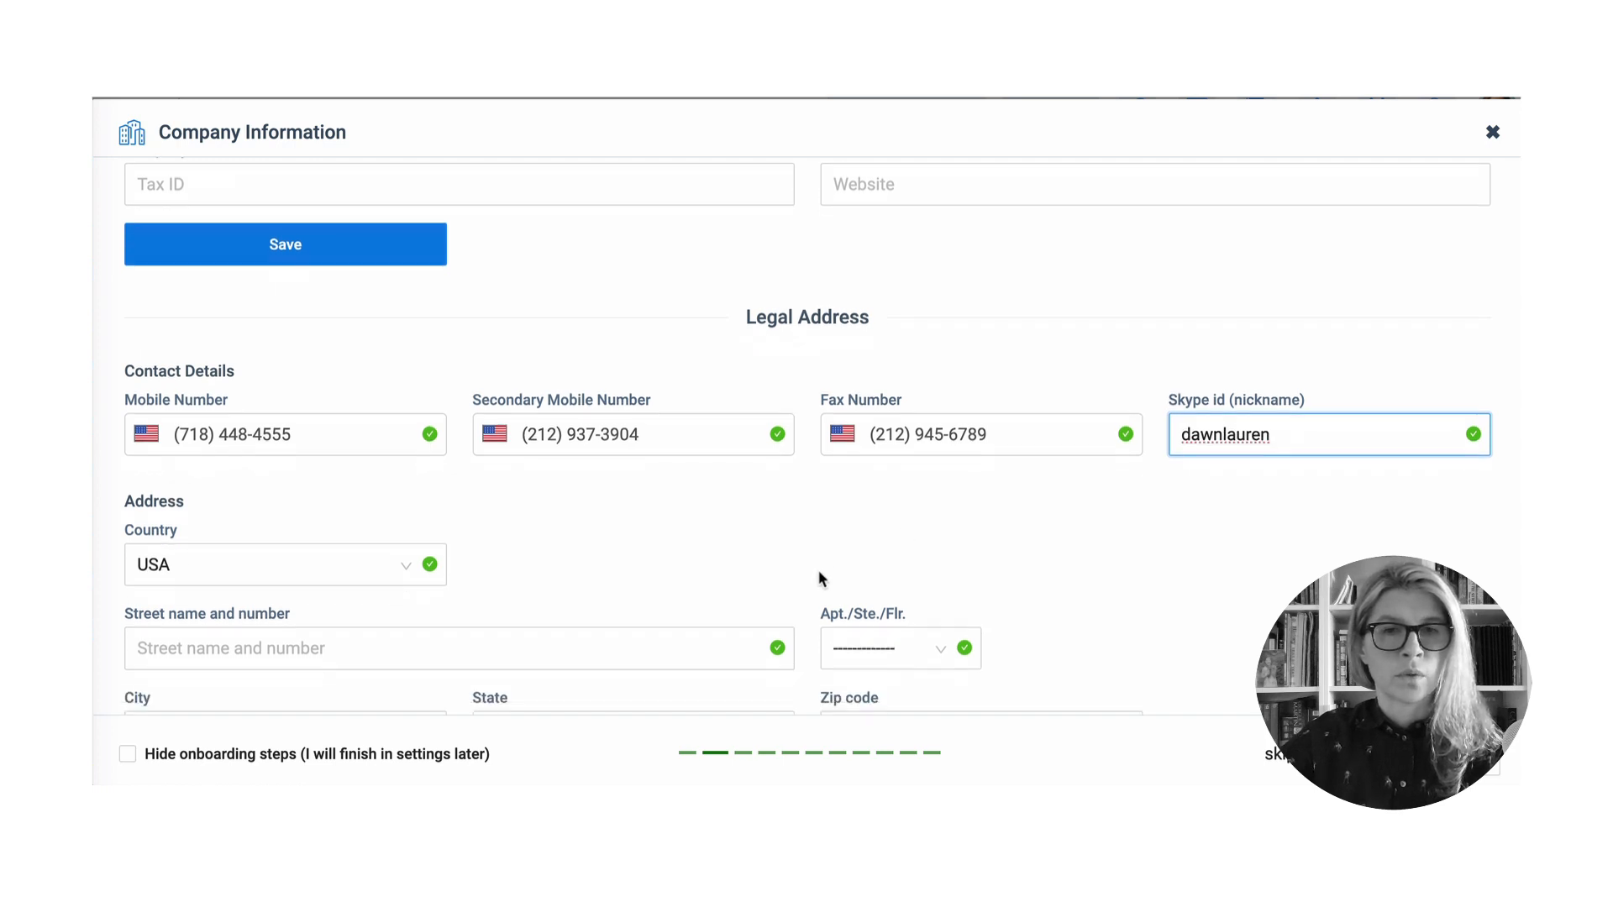
- Enter the street address, city New York and the zip code, then save the legal address
scroll(823, 575, "down", 2)
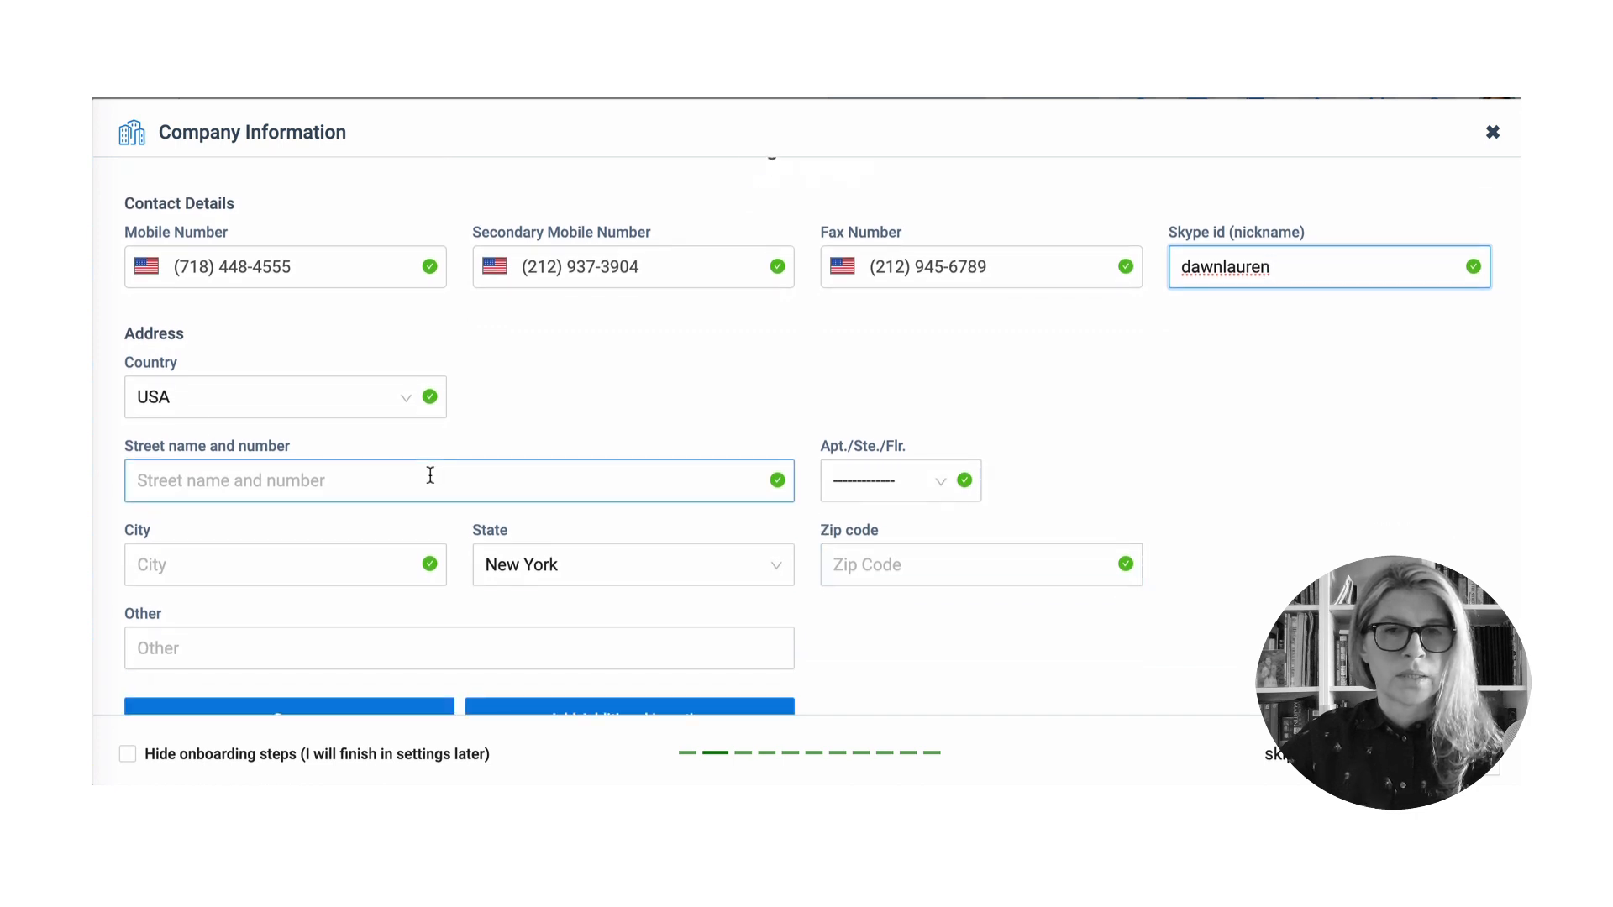
left_click(431, 473)
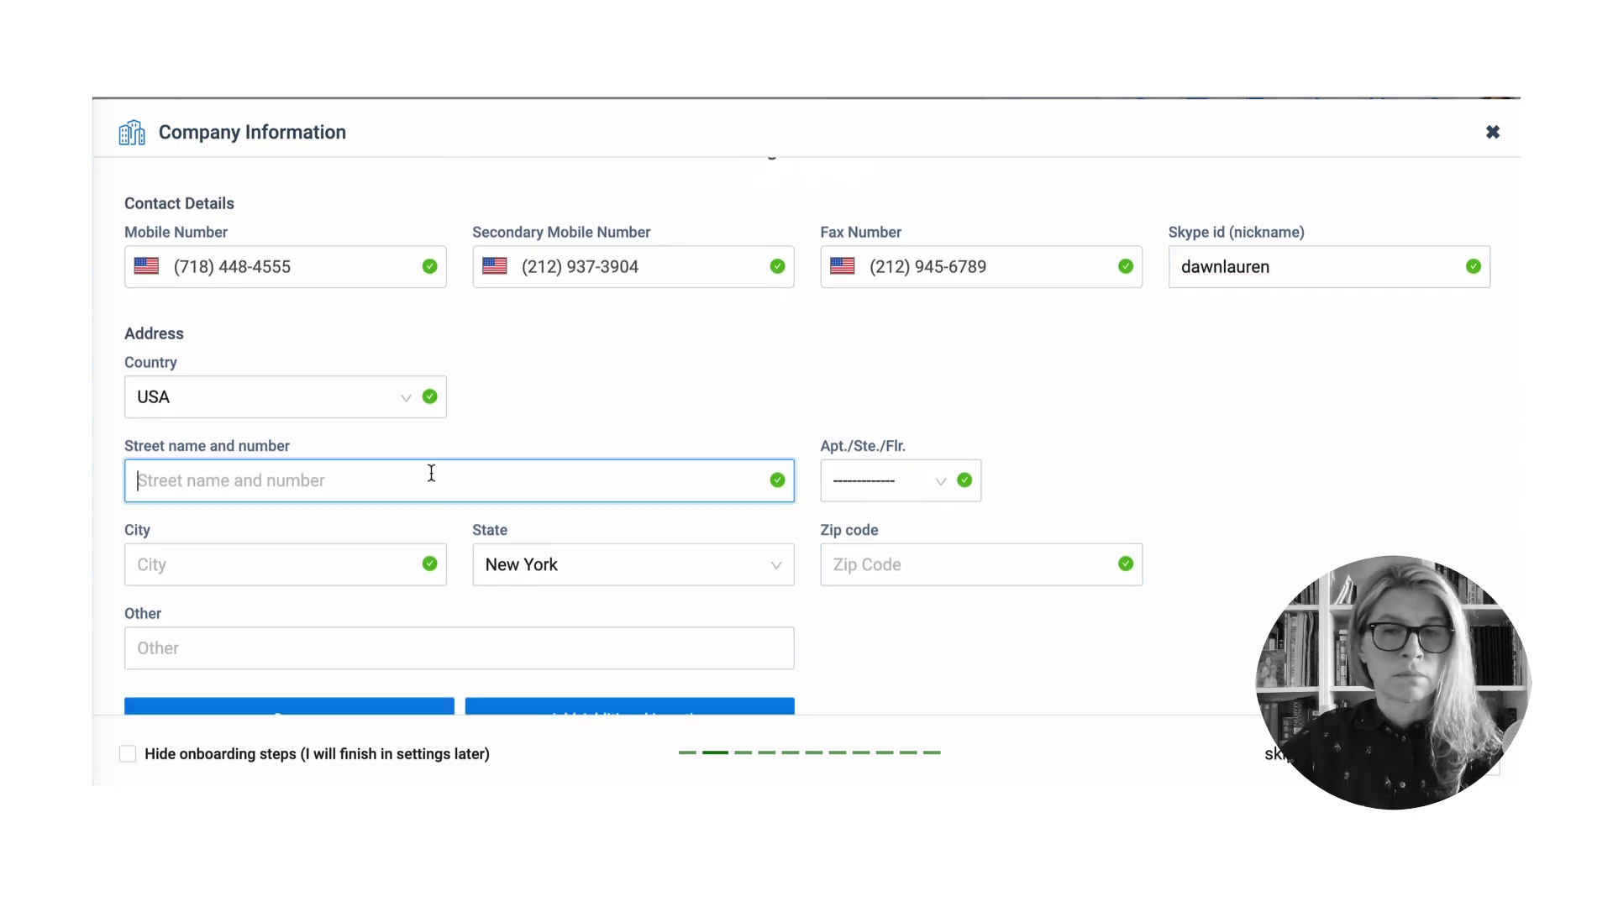
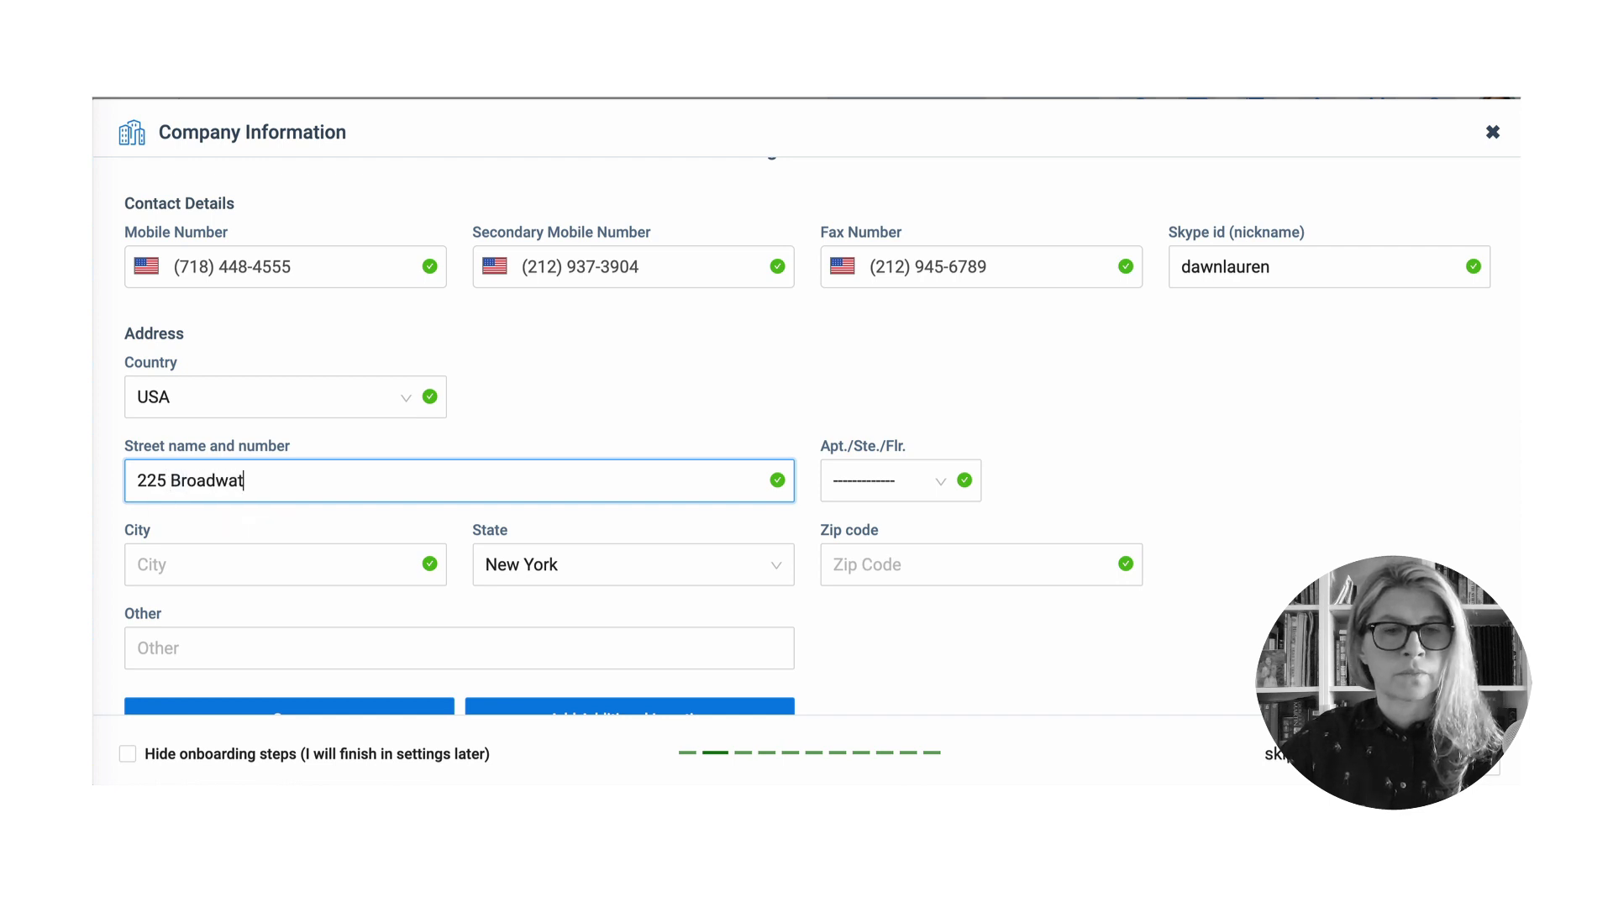
left_click(295, 554)
type("New Yo")
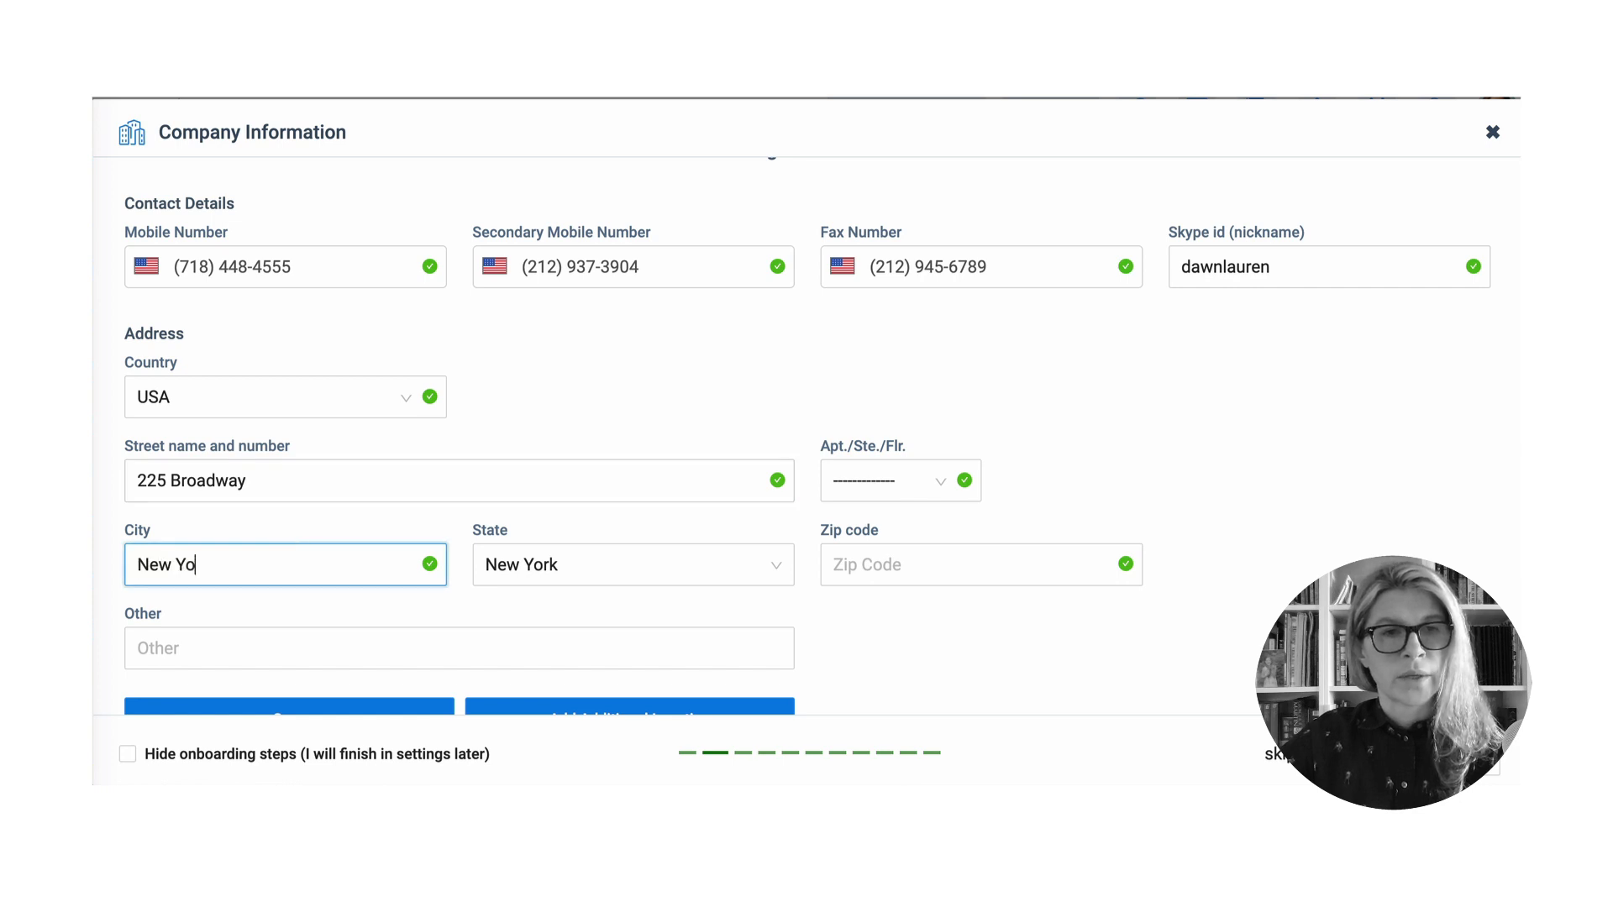
type("rk")
left_click(948, 572)
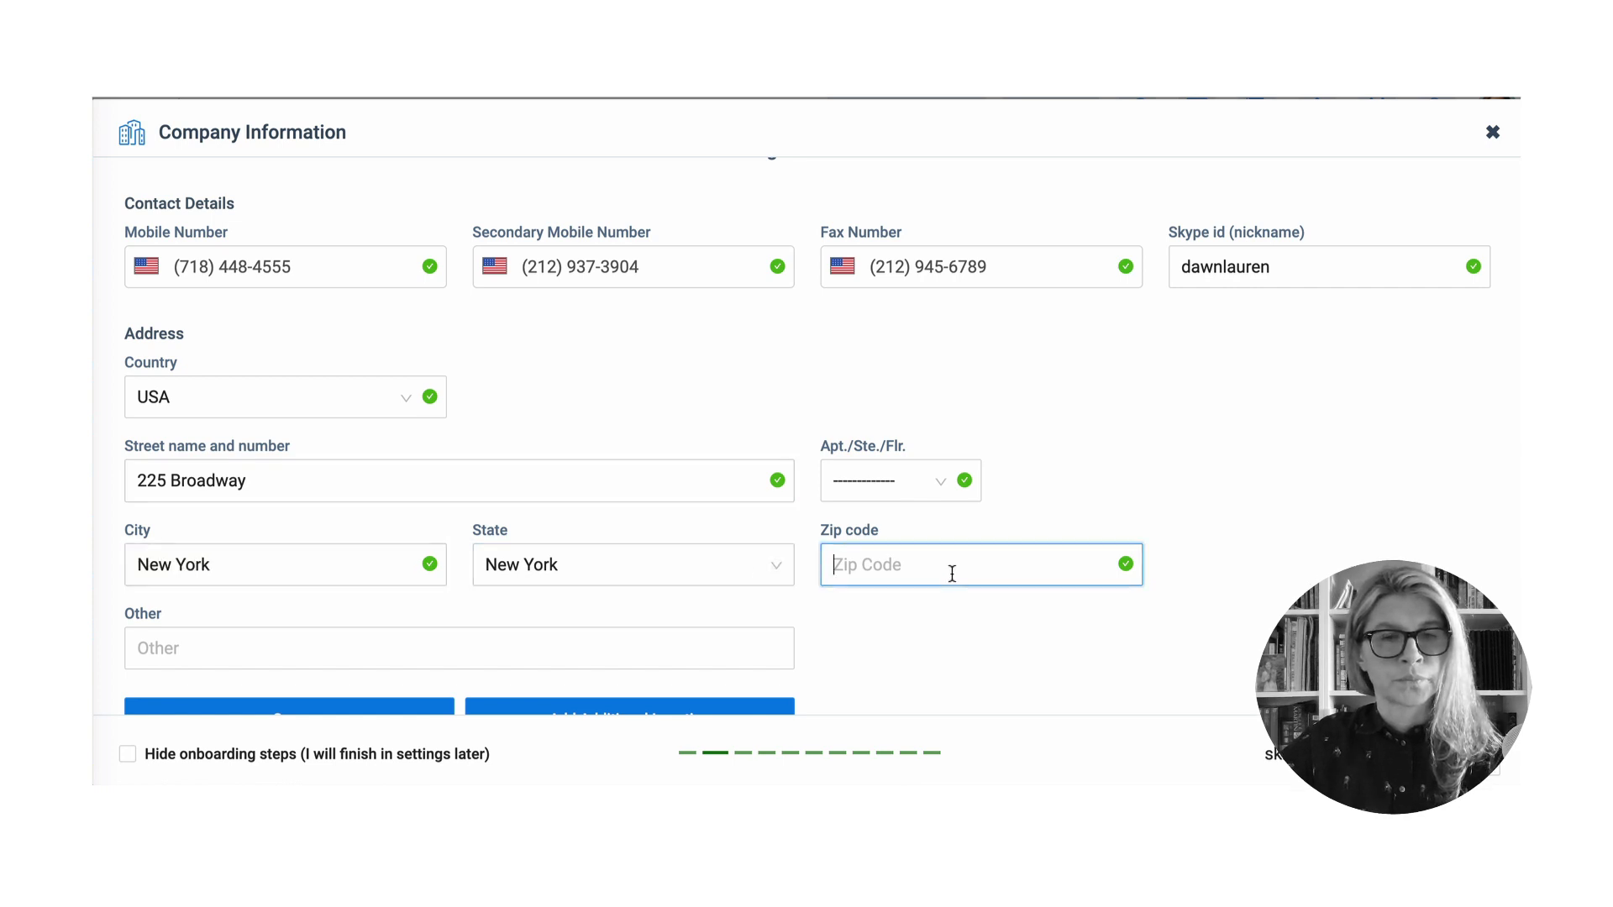
type("10278")
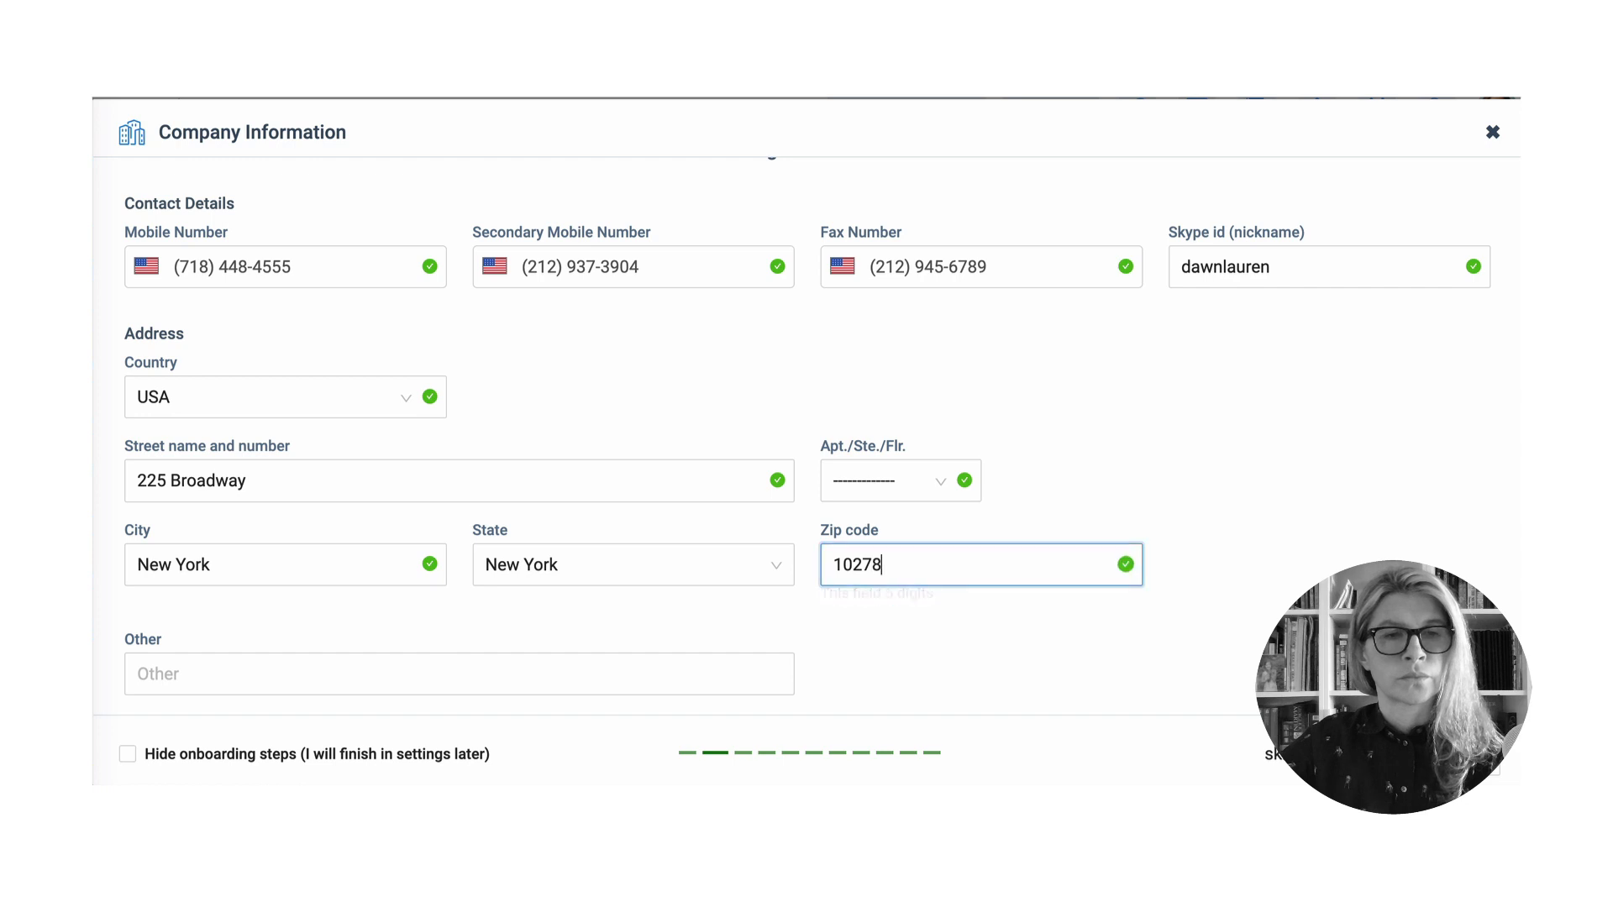
scroll(436, 616, "down", 1)
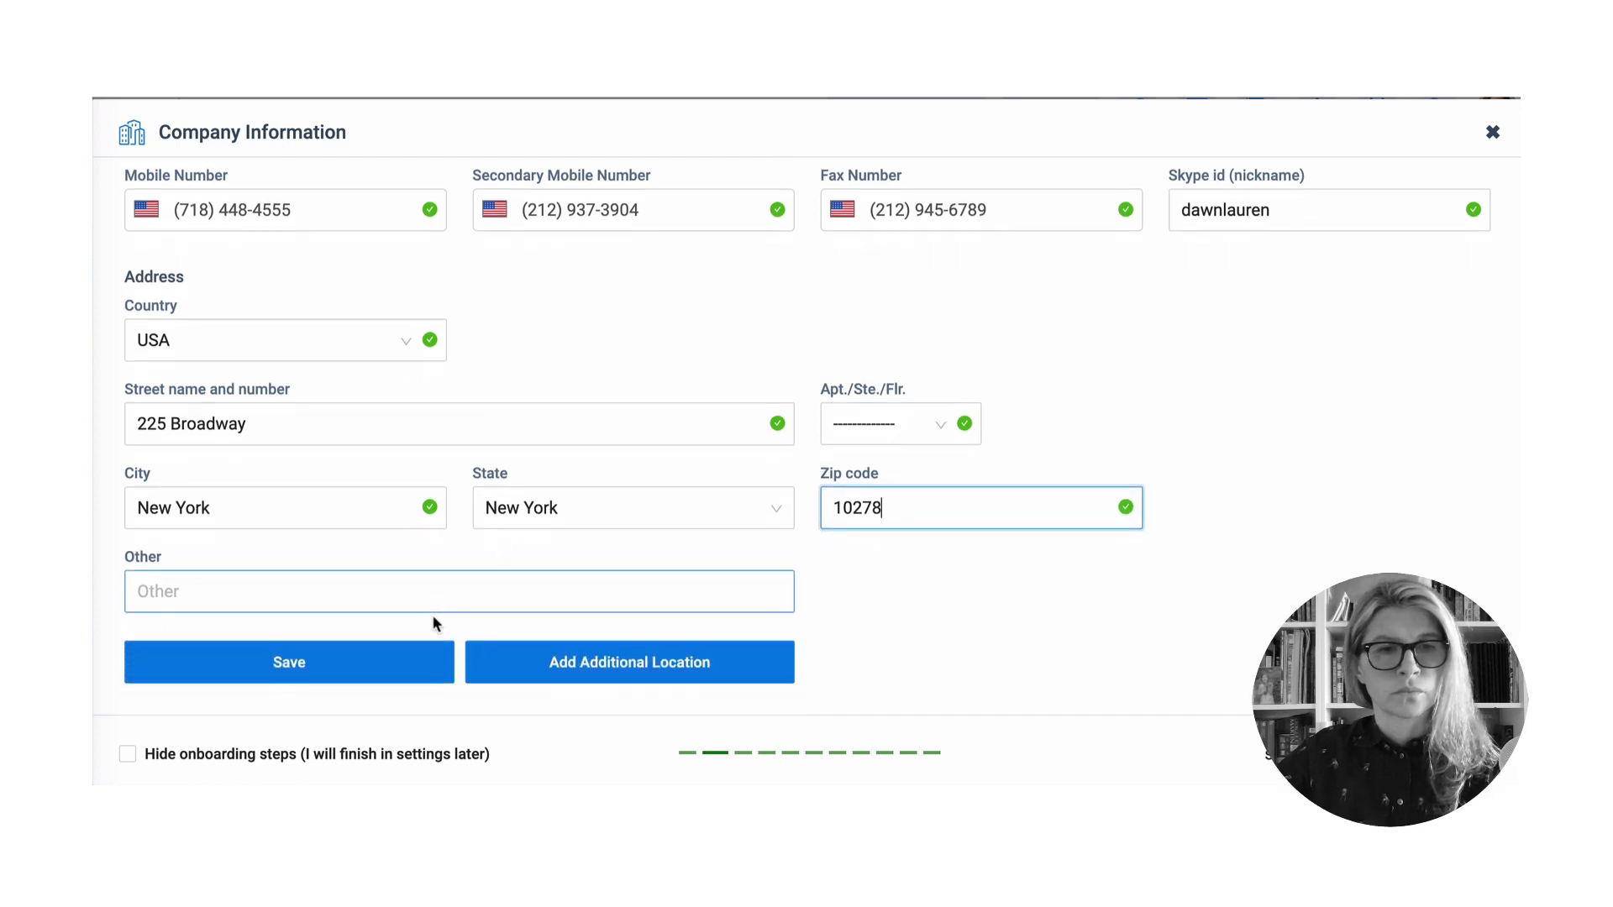
left_click(337, 664)
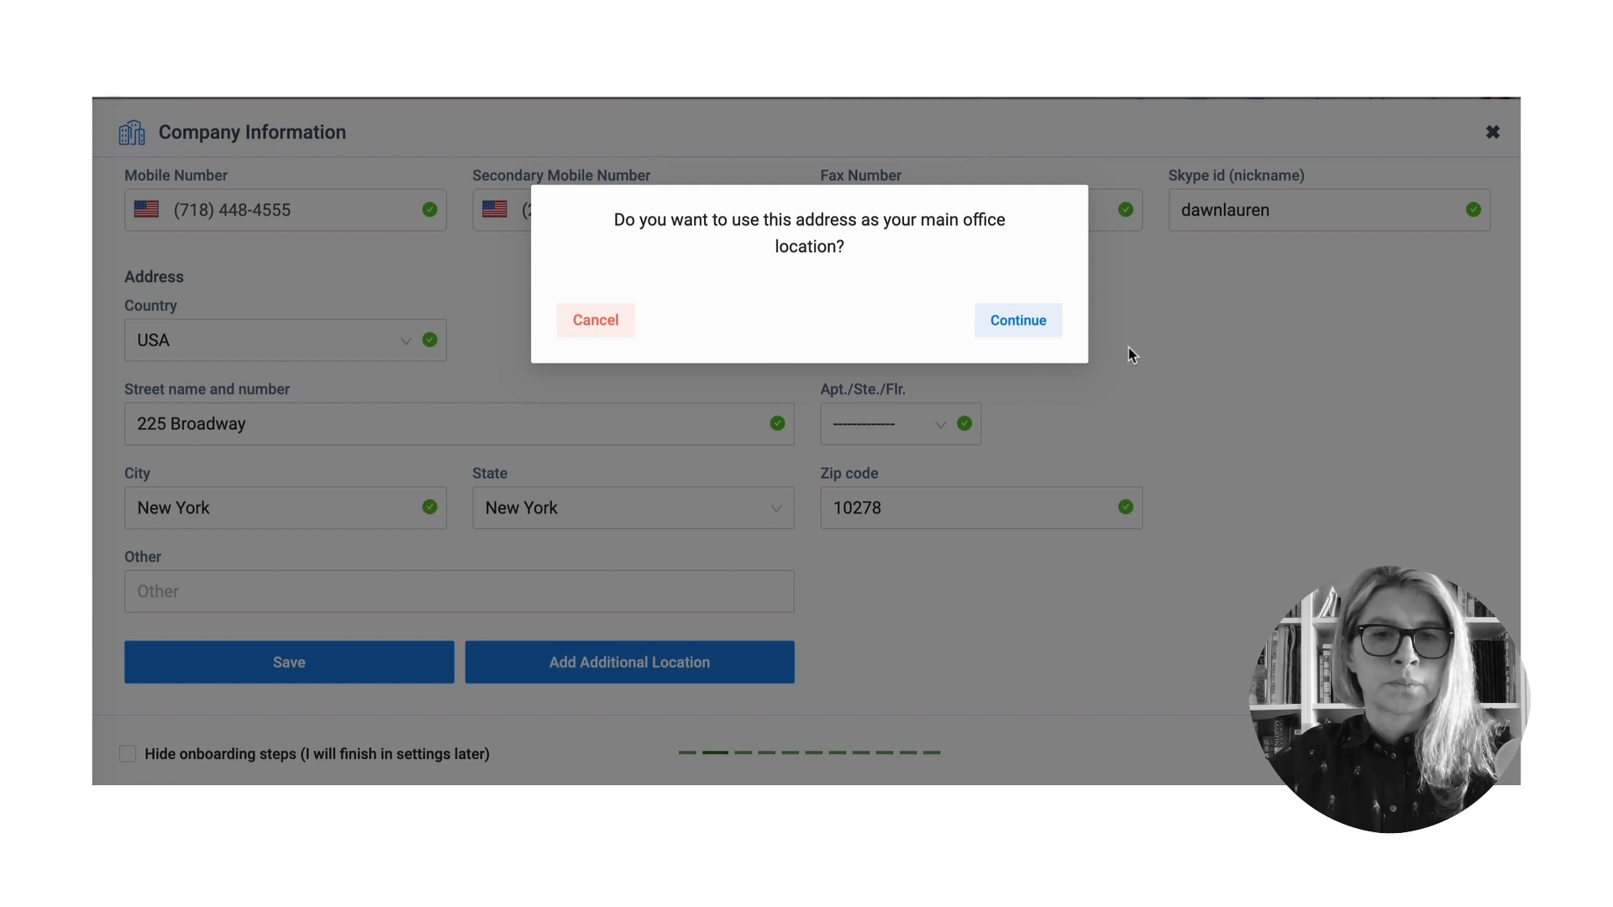
- Accept it as the main office and name the location 'Broadway Office'
left_click(1019, 322)
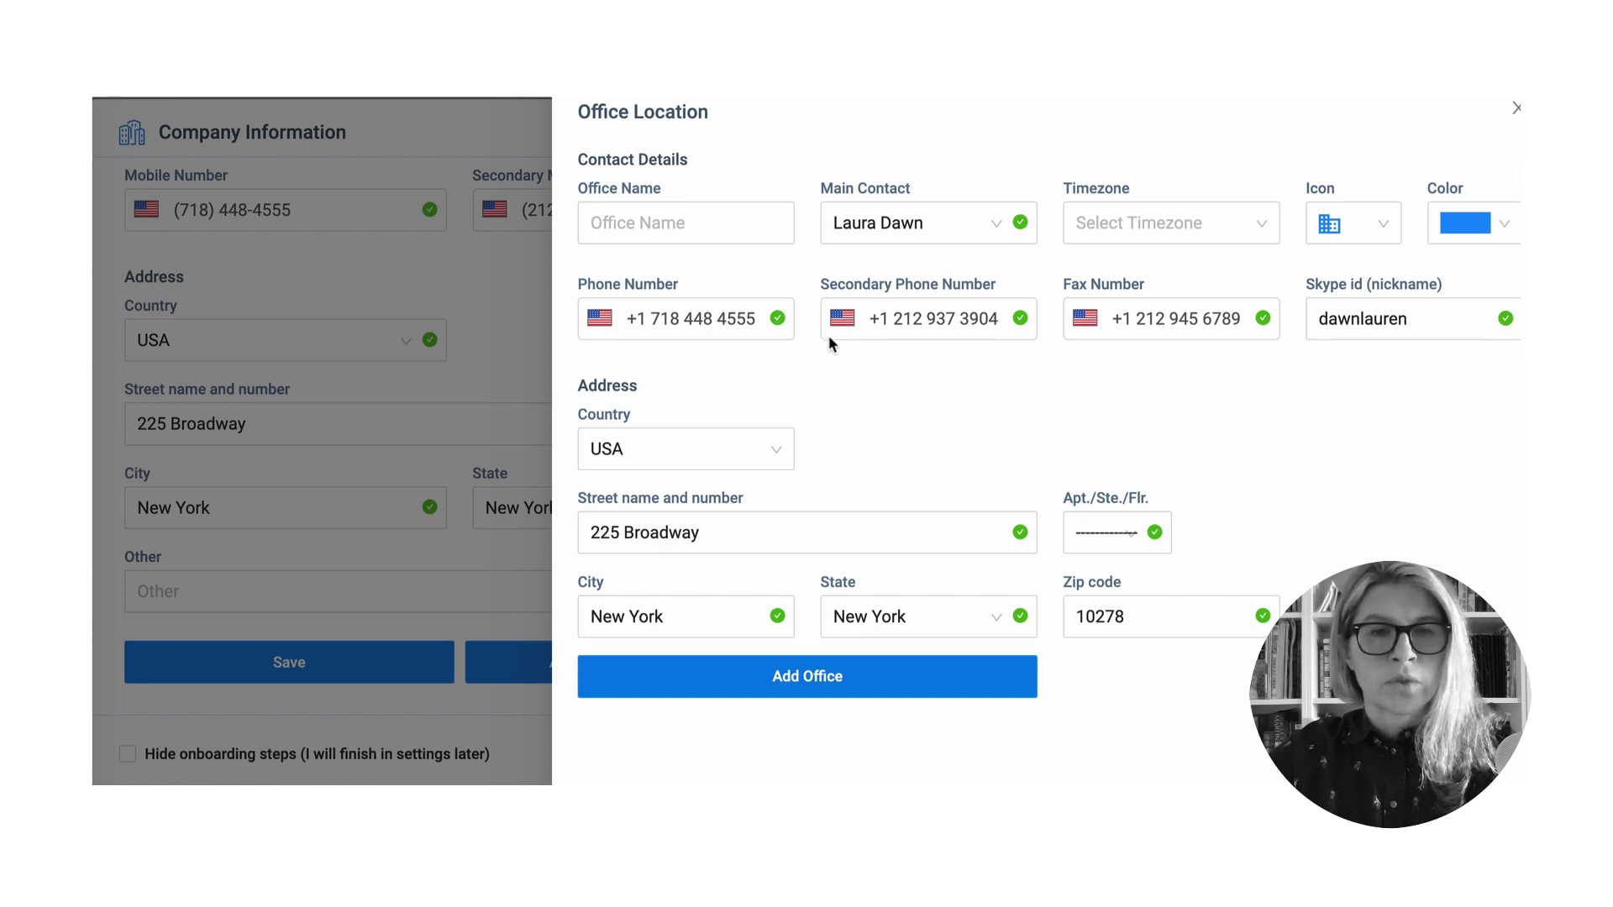
left_click(717, 225)
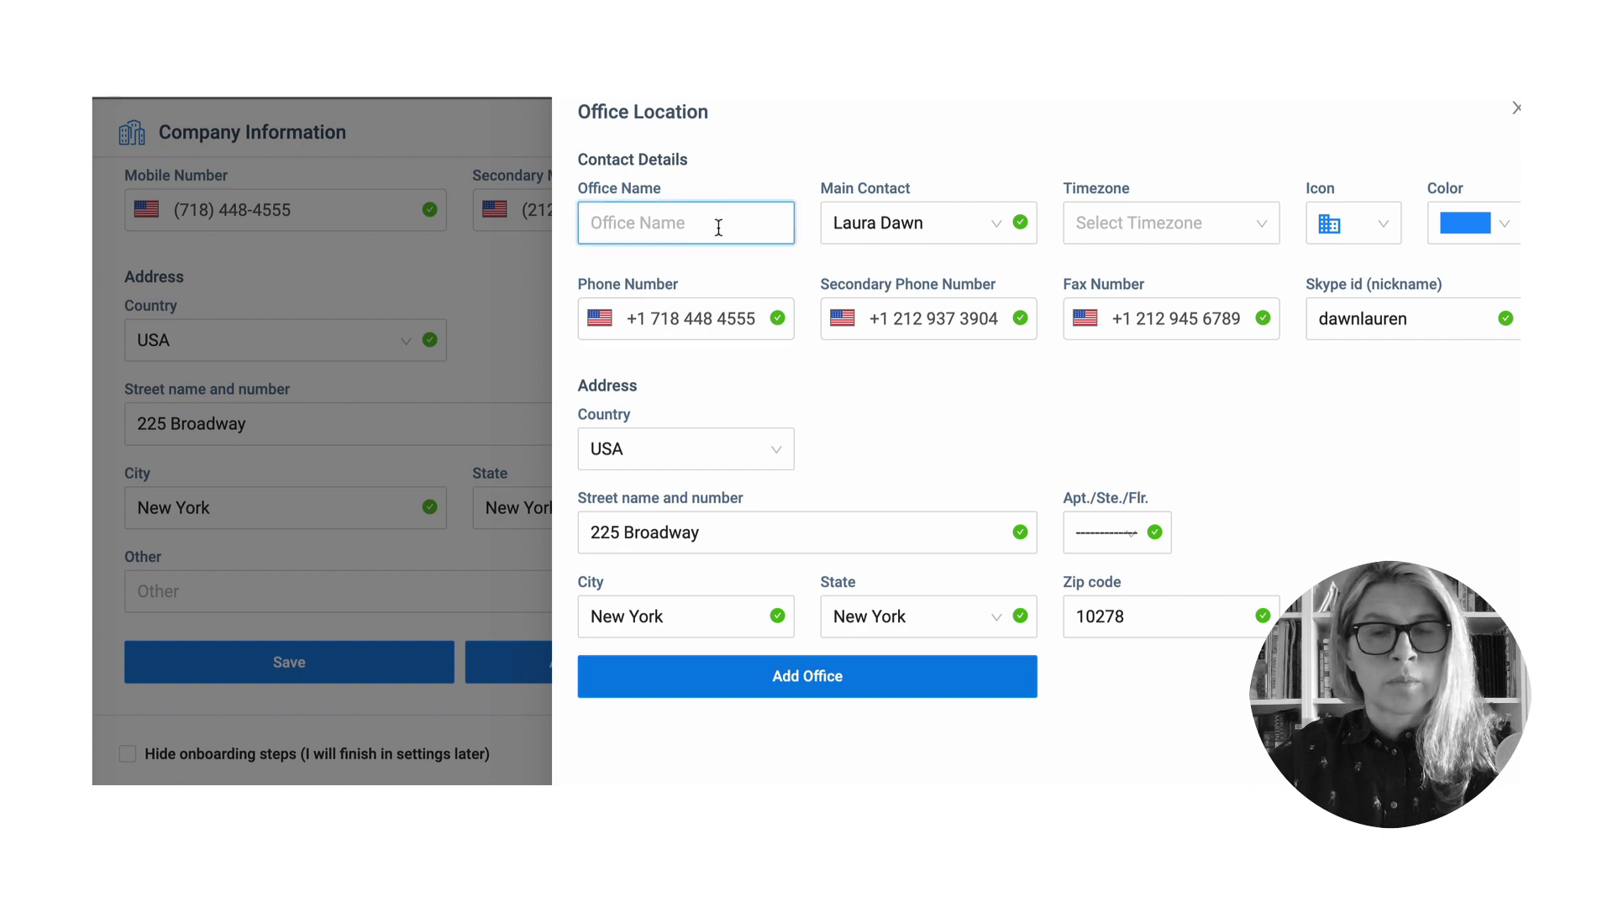
type("Brow")
key("BackSpace")
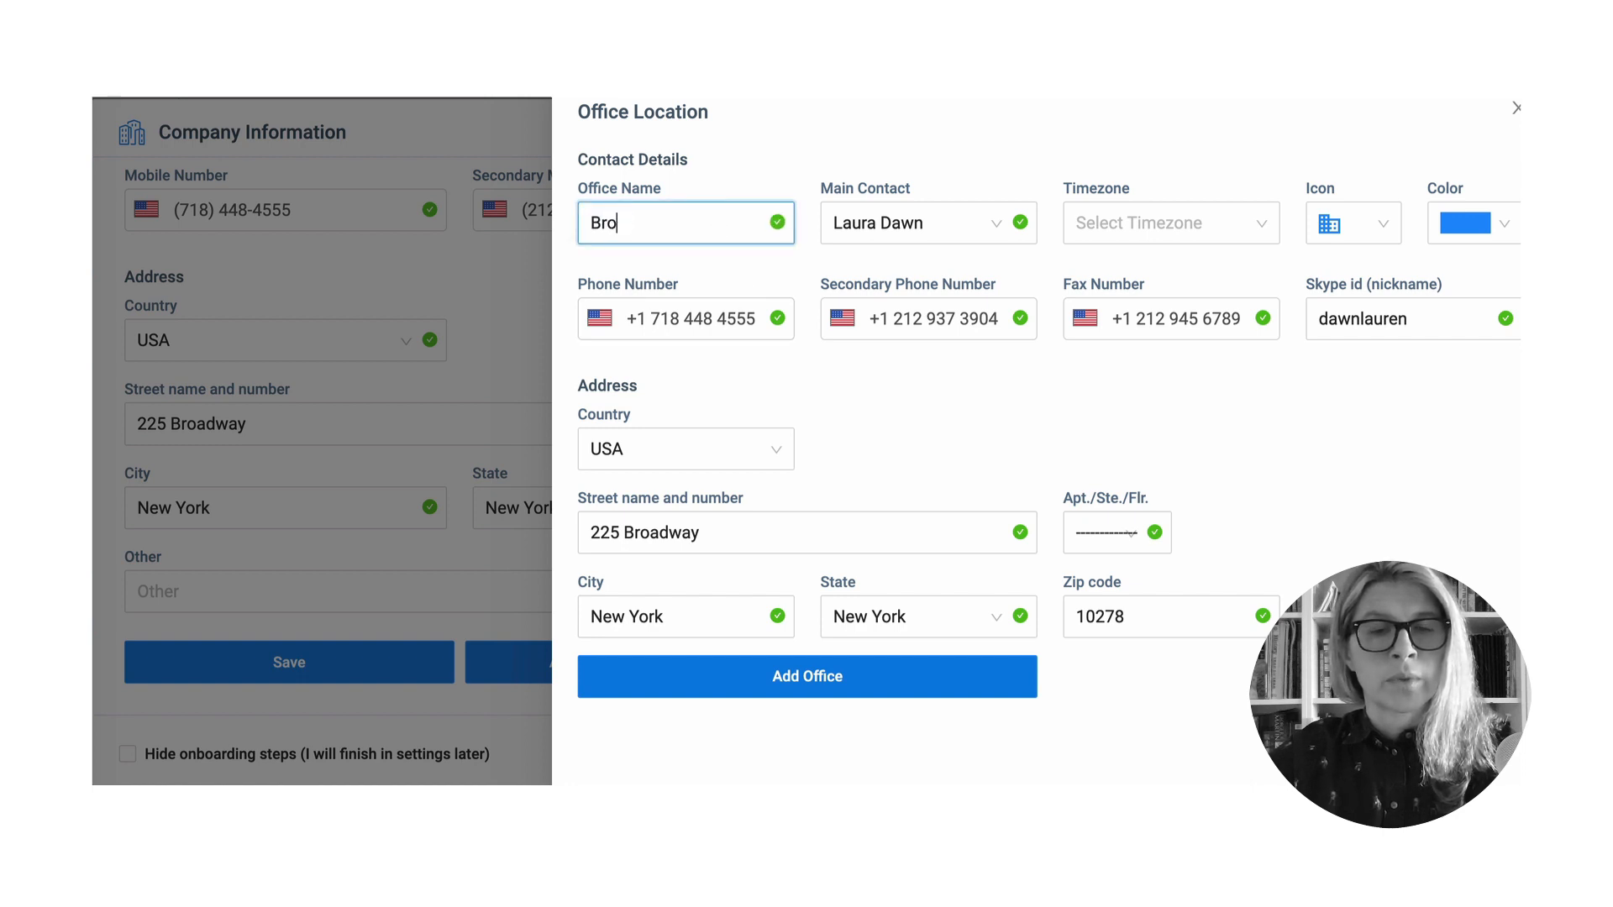
type("adwat")
key("BackSpace")
type("y ")
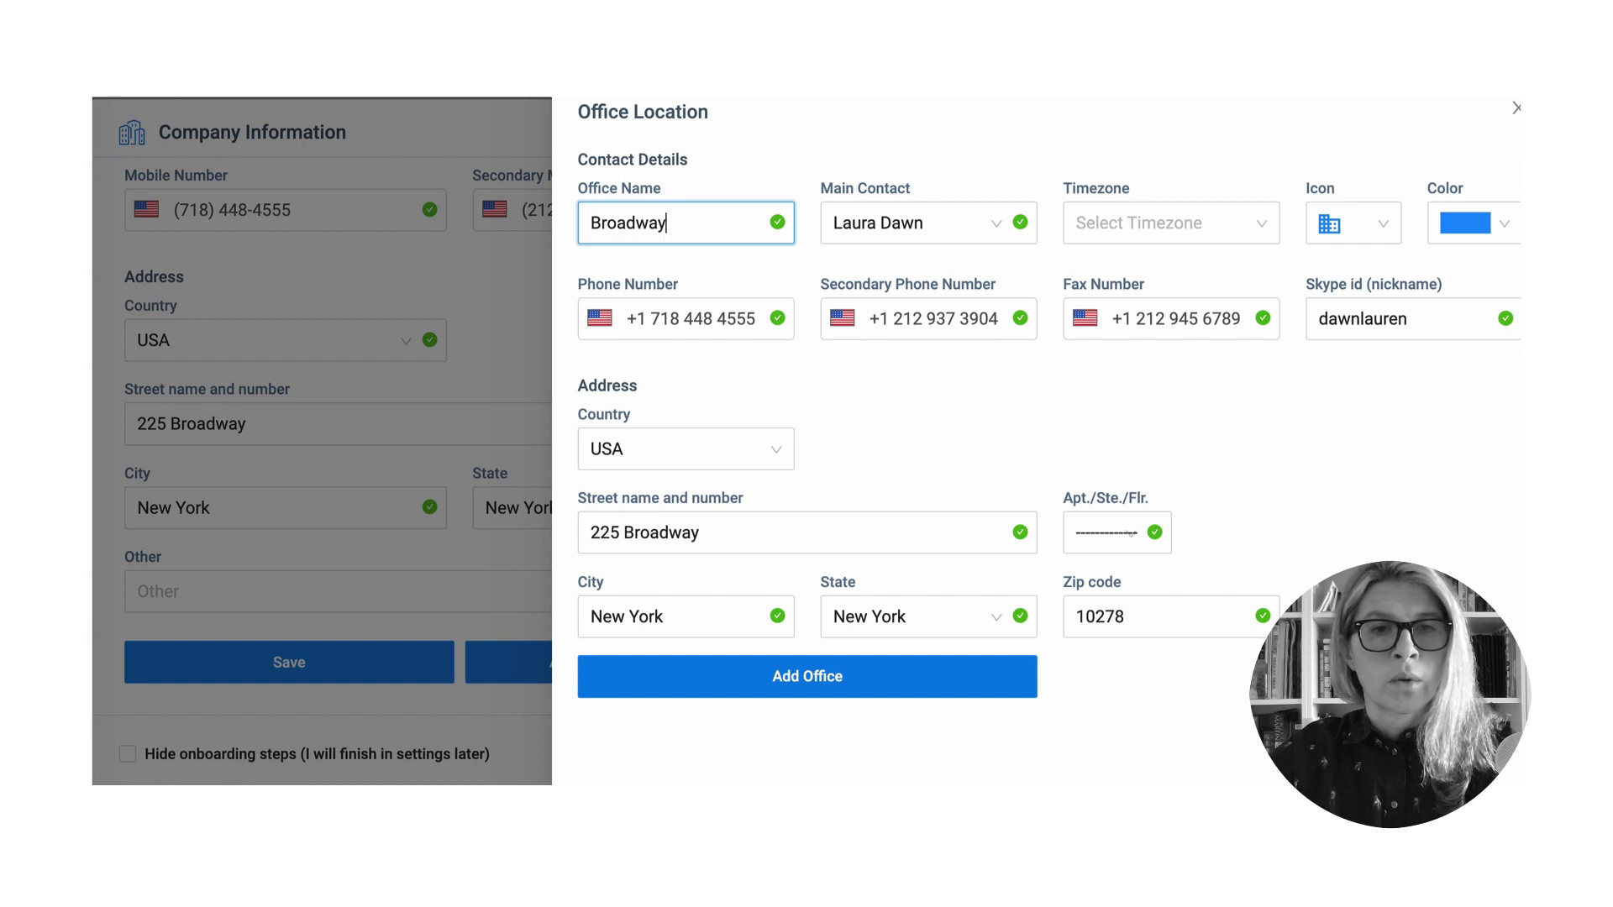
type("Office")
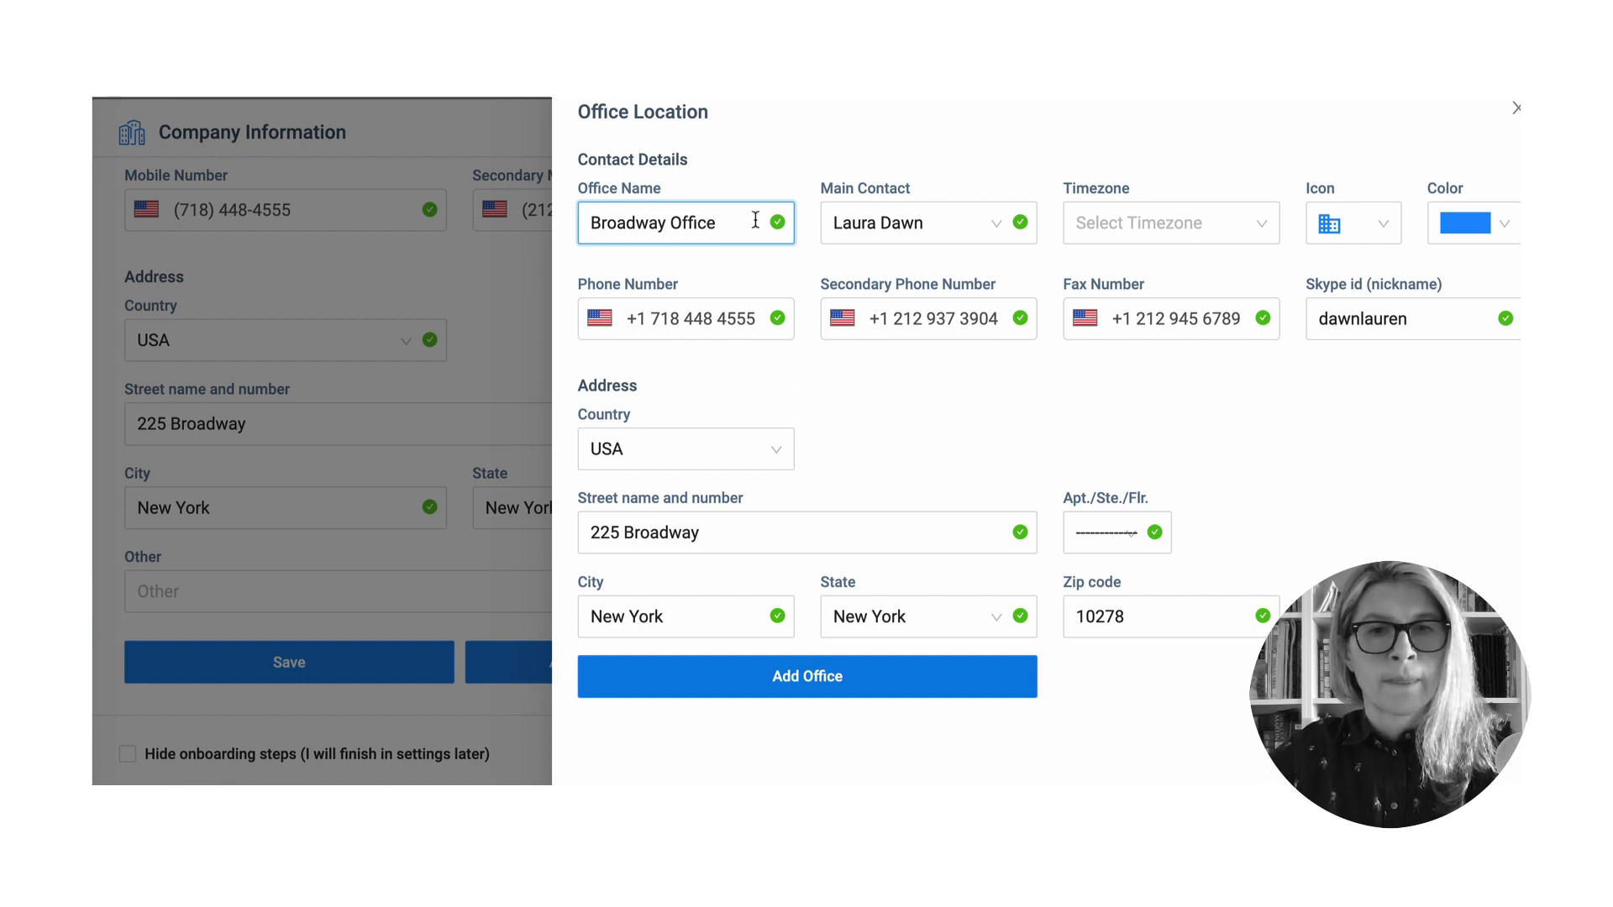
- Give the office the (GMT-05:00) America/New York timezone, narrow building icon and green colour
left_click(1205, 228)
type("New")
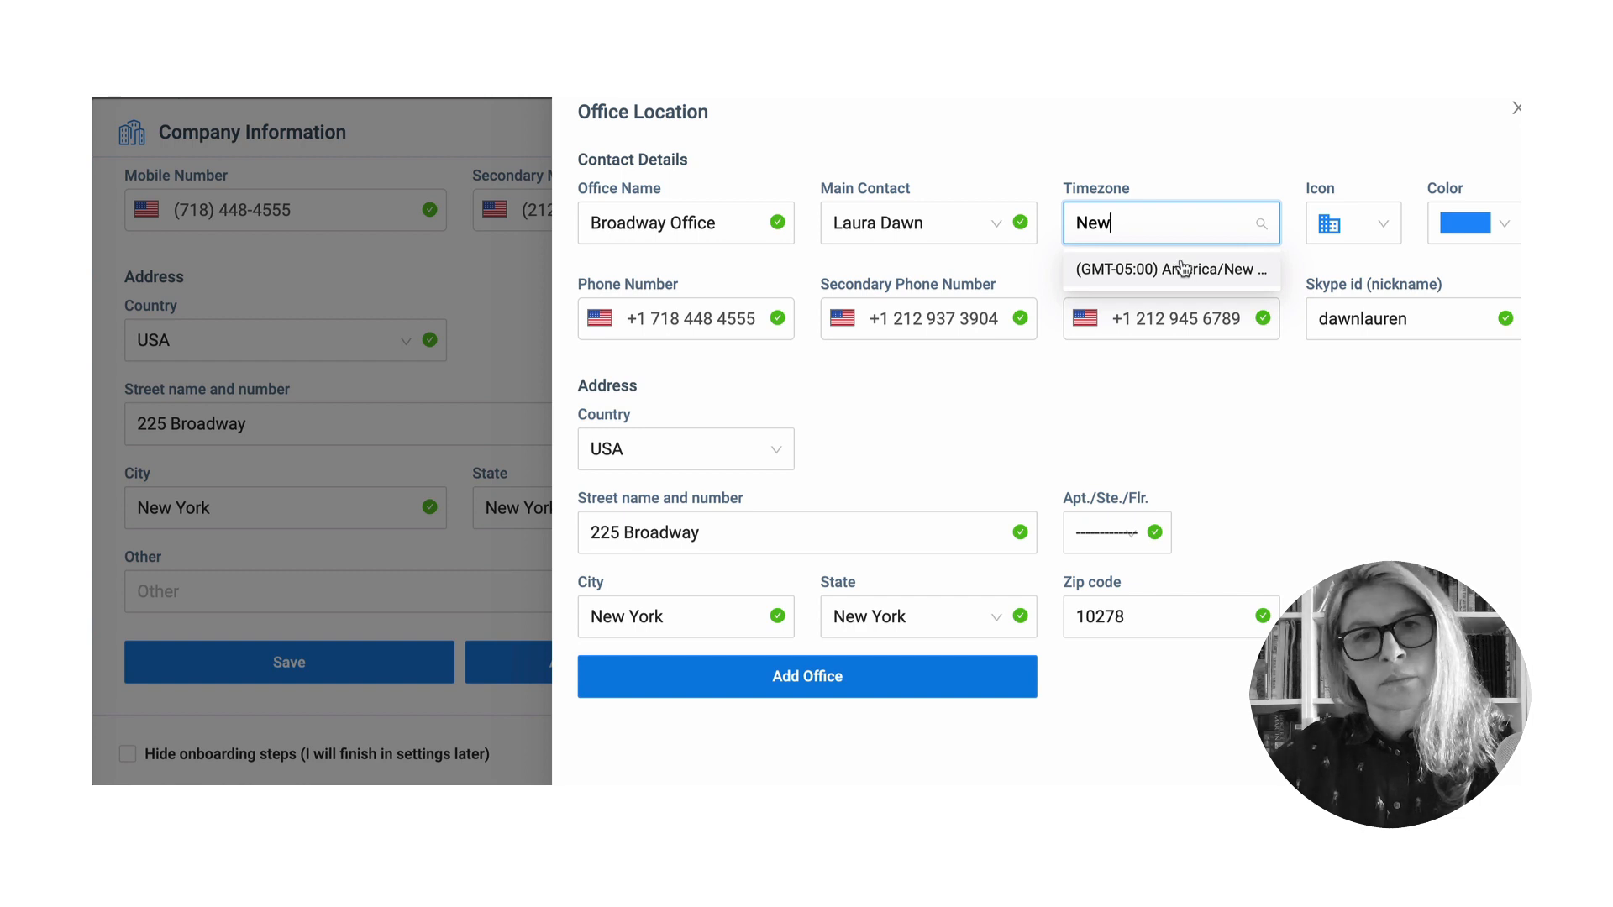
left_click(1181, 268)
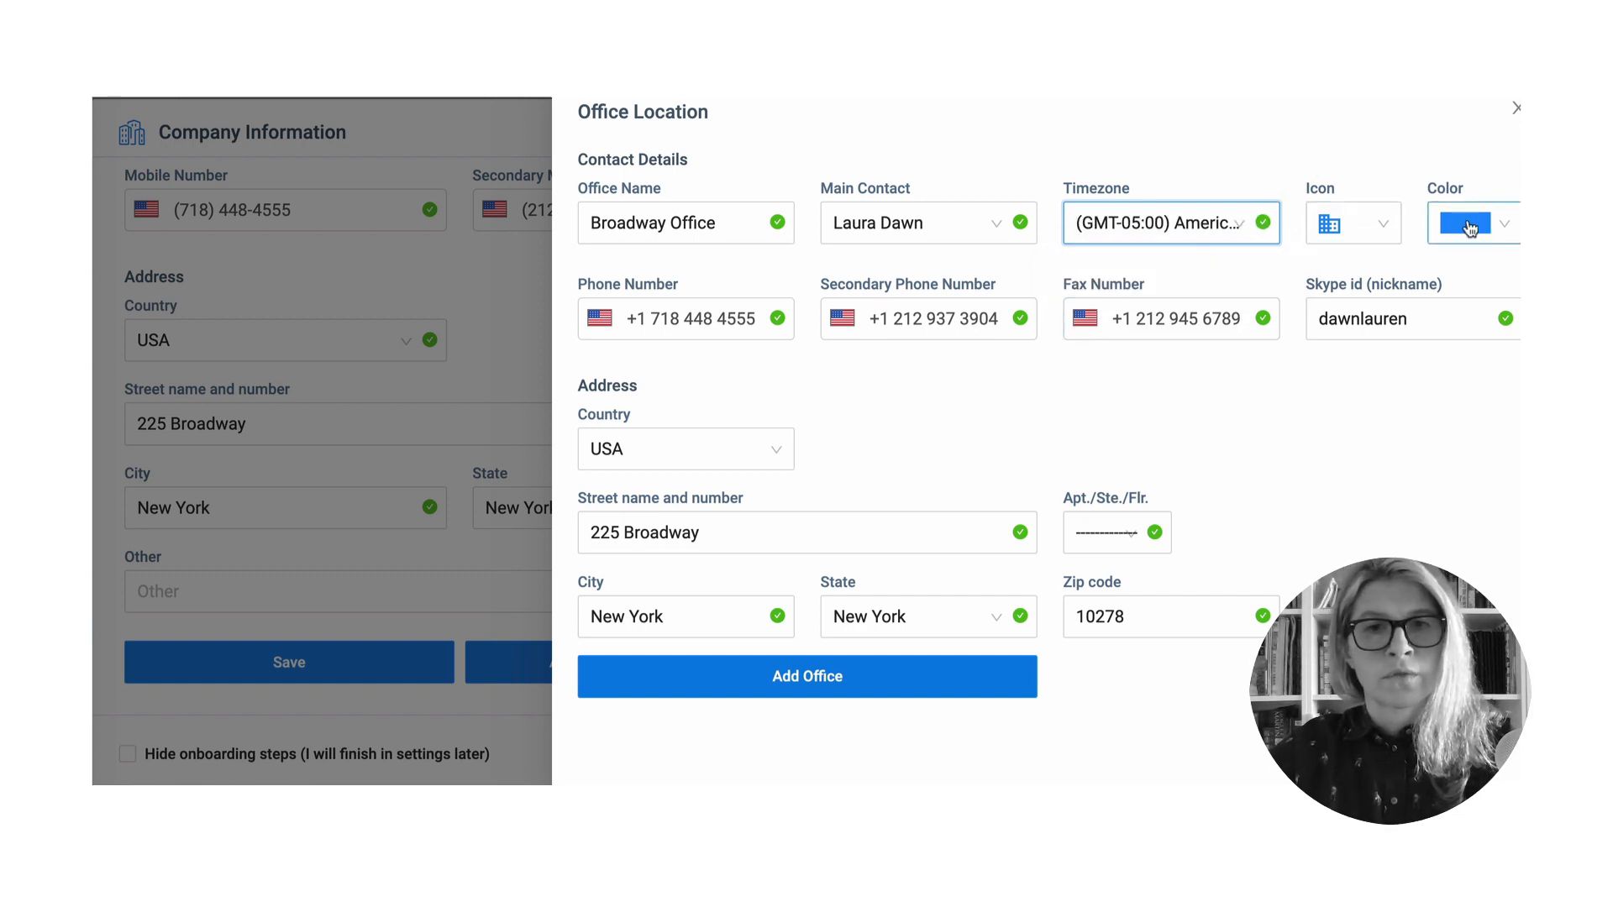
left_click(1390, 232)
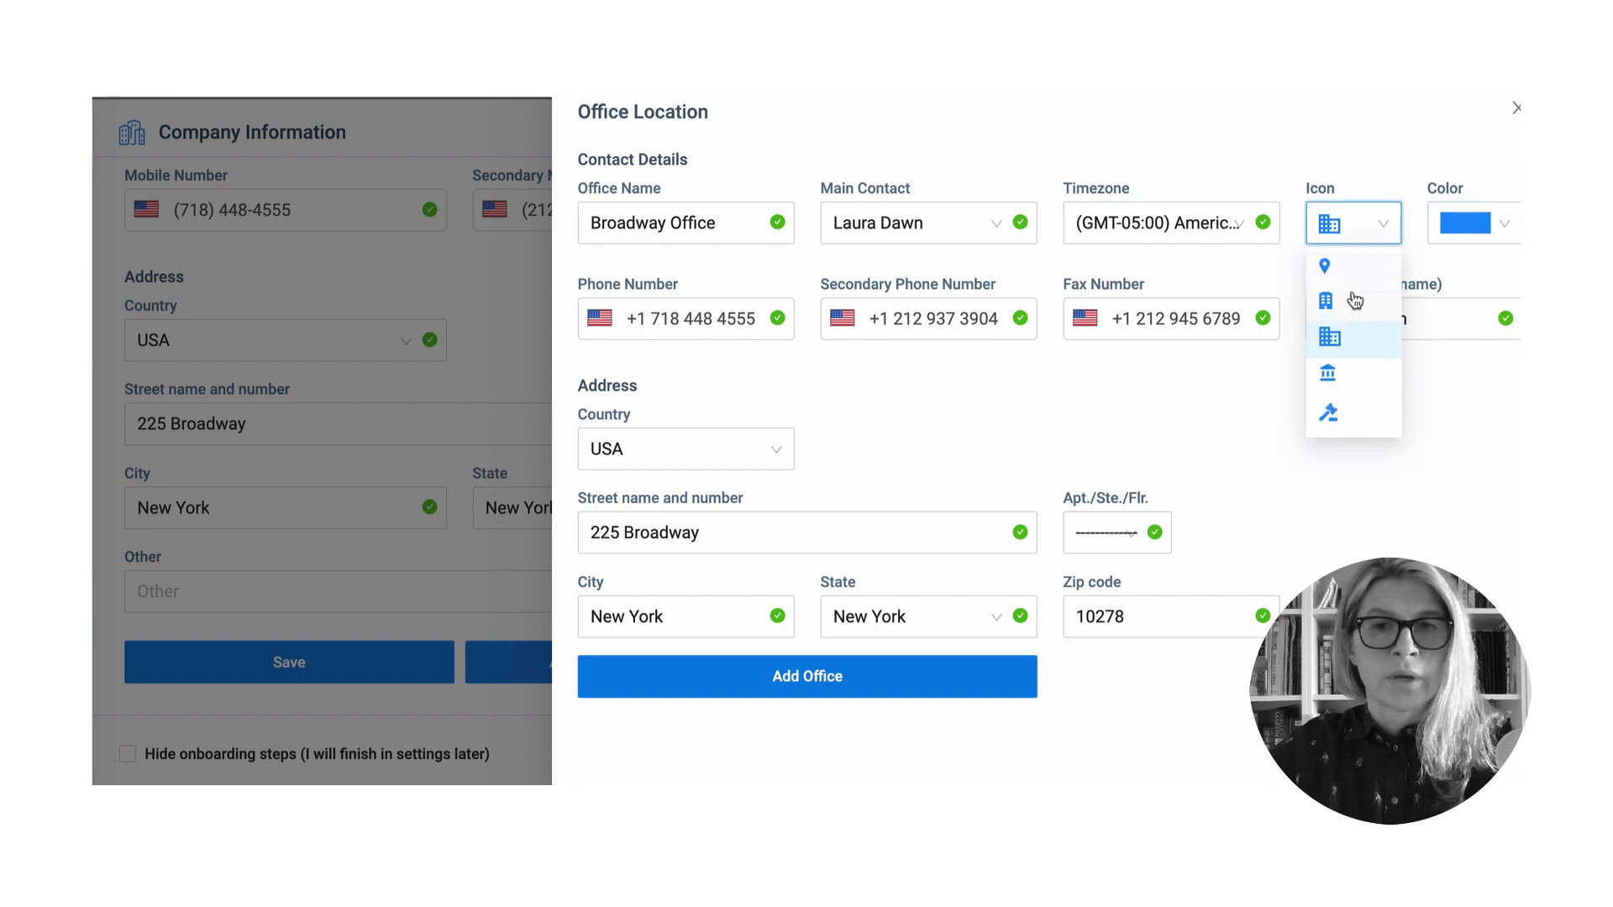
left_click(1348, 307)
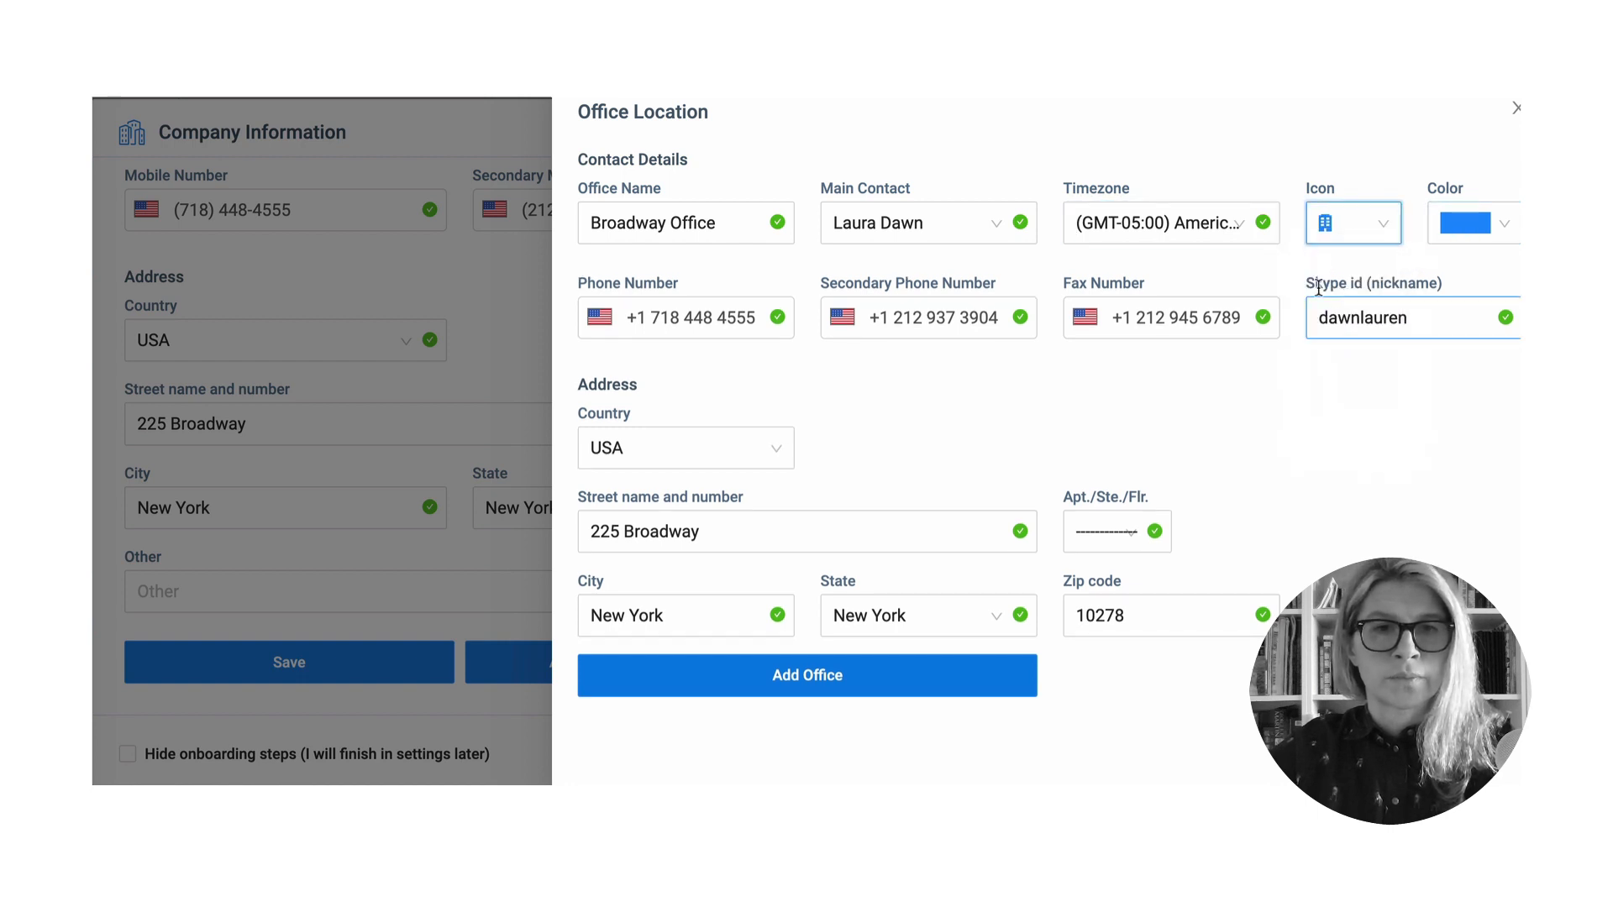
left_click(1484, 234)
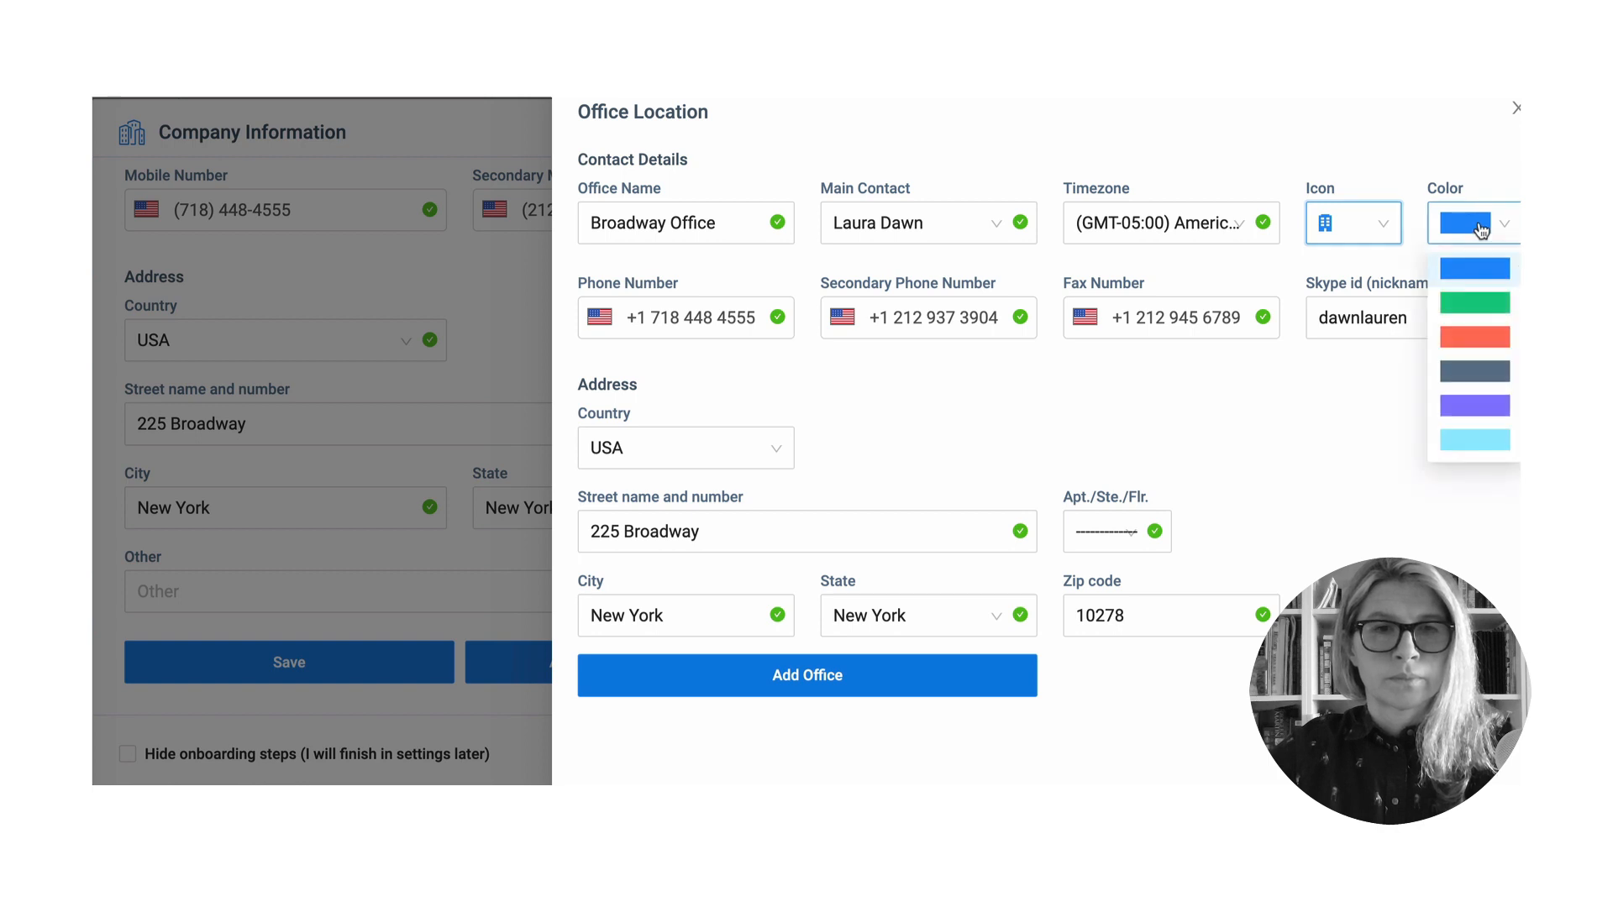
left_click(1489, 306)
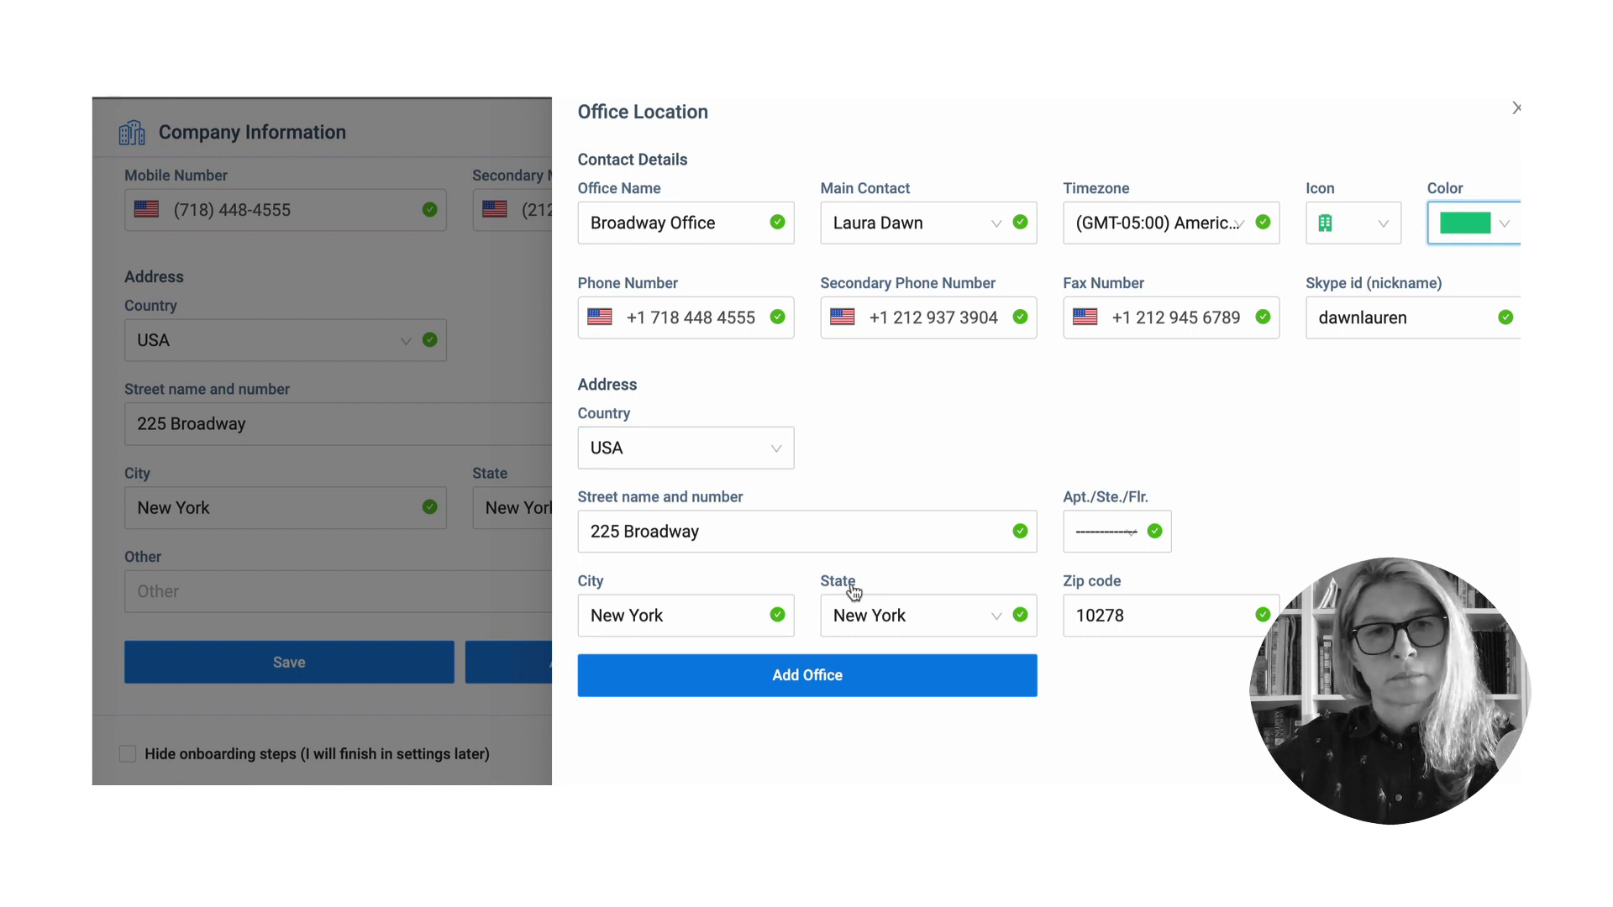
- Add the Broadway Office to the firm's offices list
left_click(833, 687)
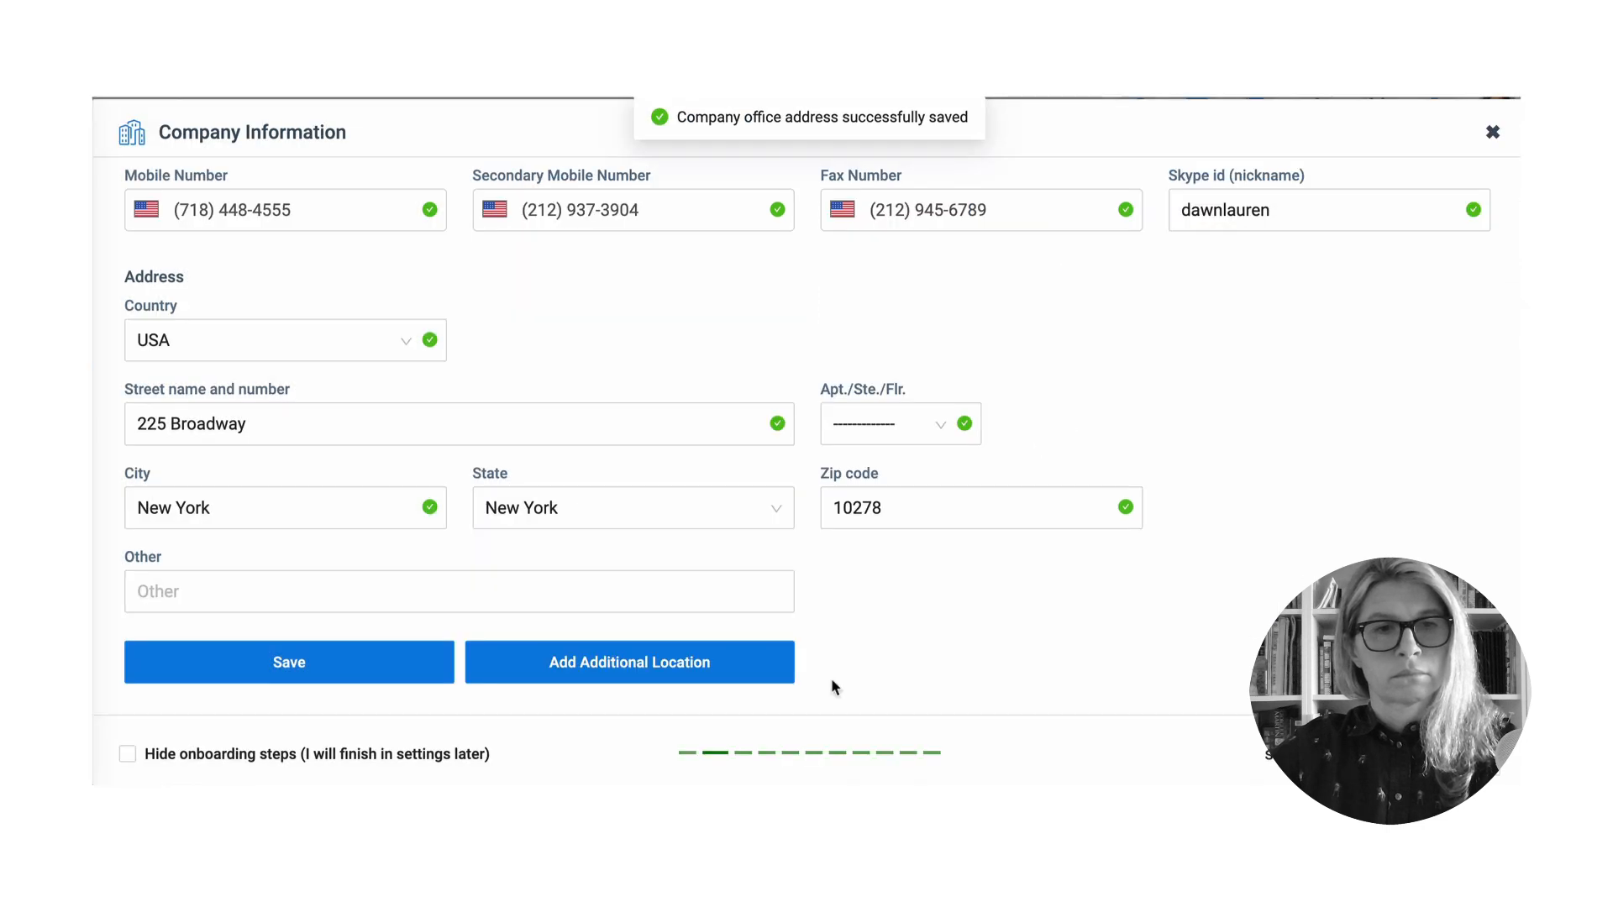
scroll(756, 646, "down", 1)
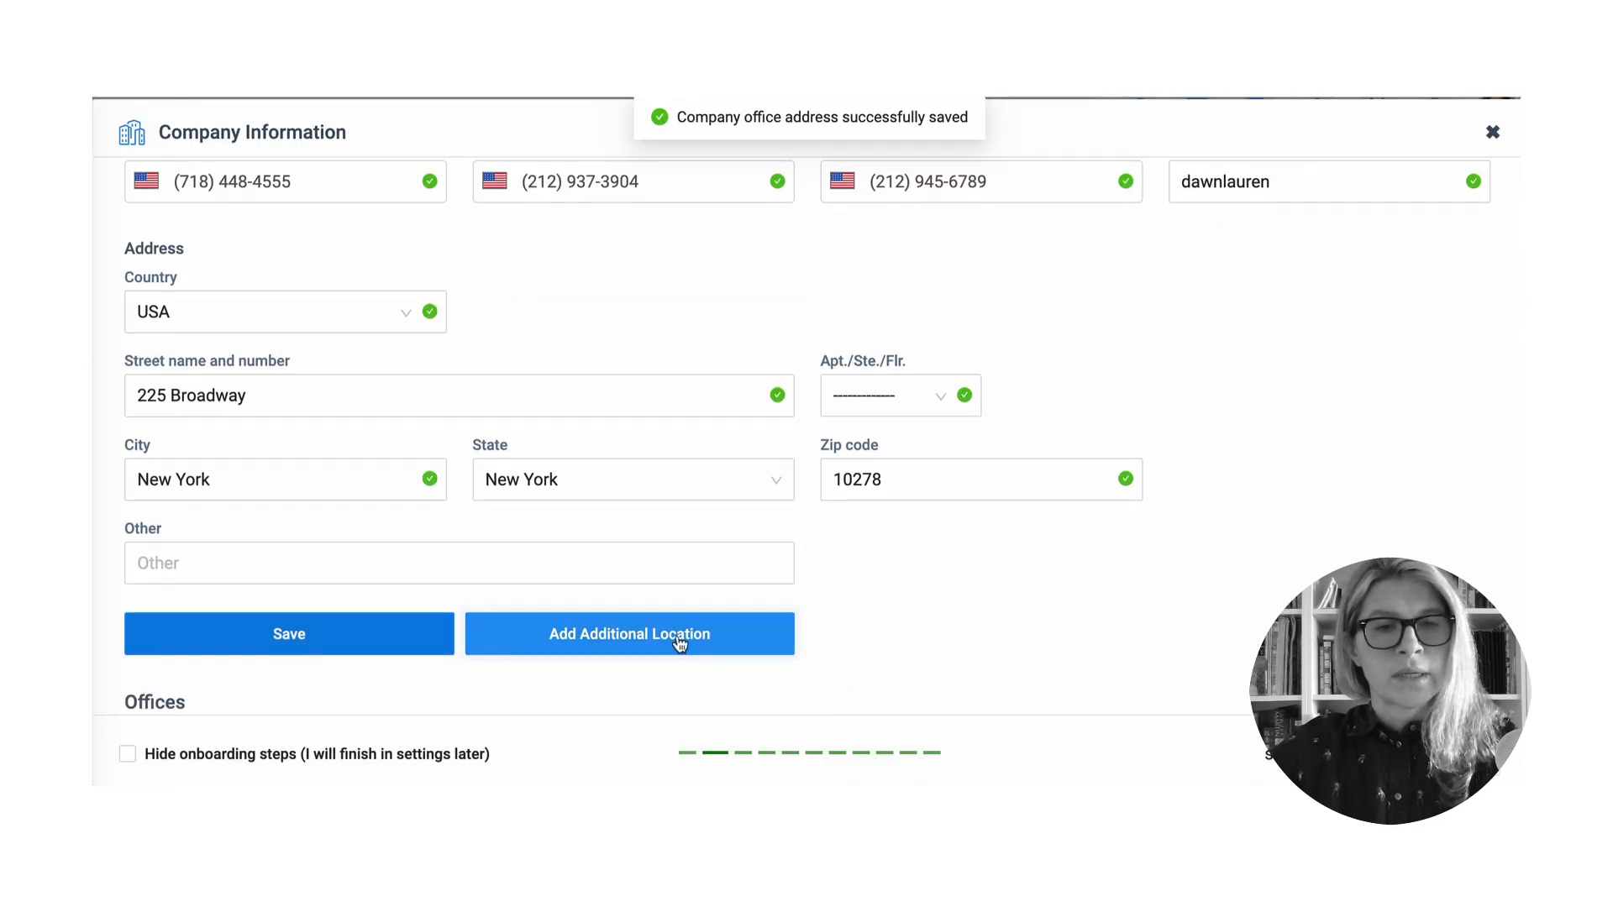
scroll(632, 639, "down", 2)
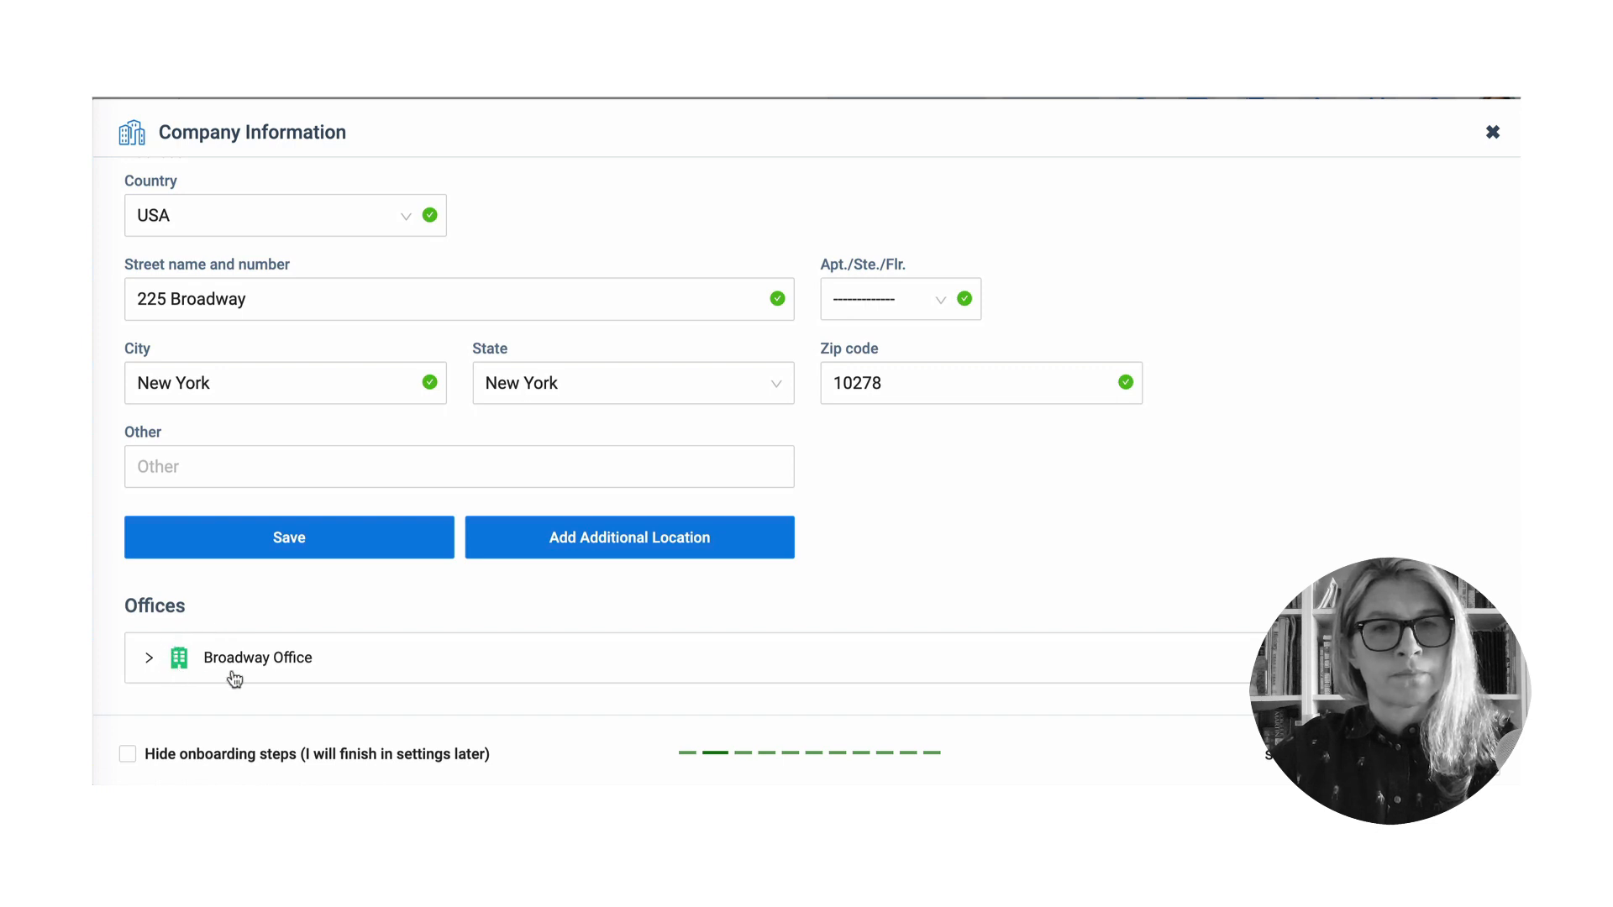
- Start an additional office location named 'Brooklyn Office'
left_click(622, 551)
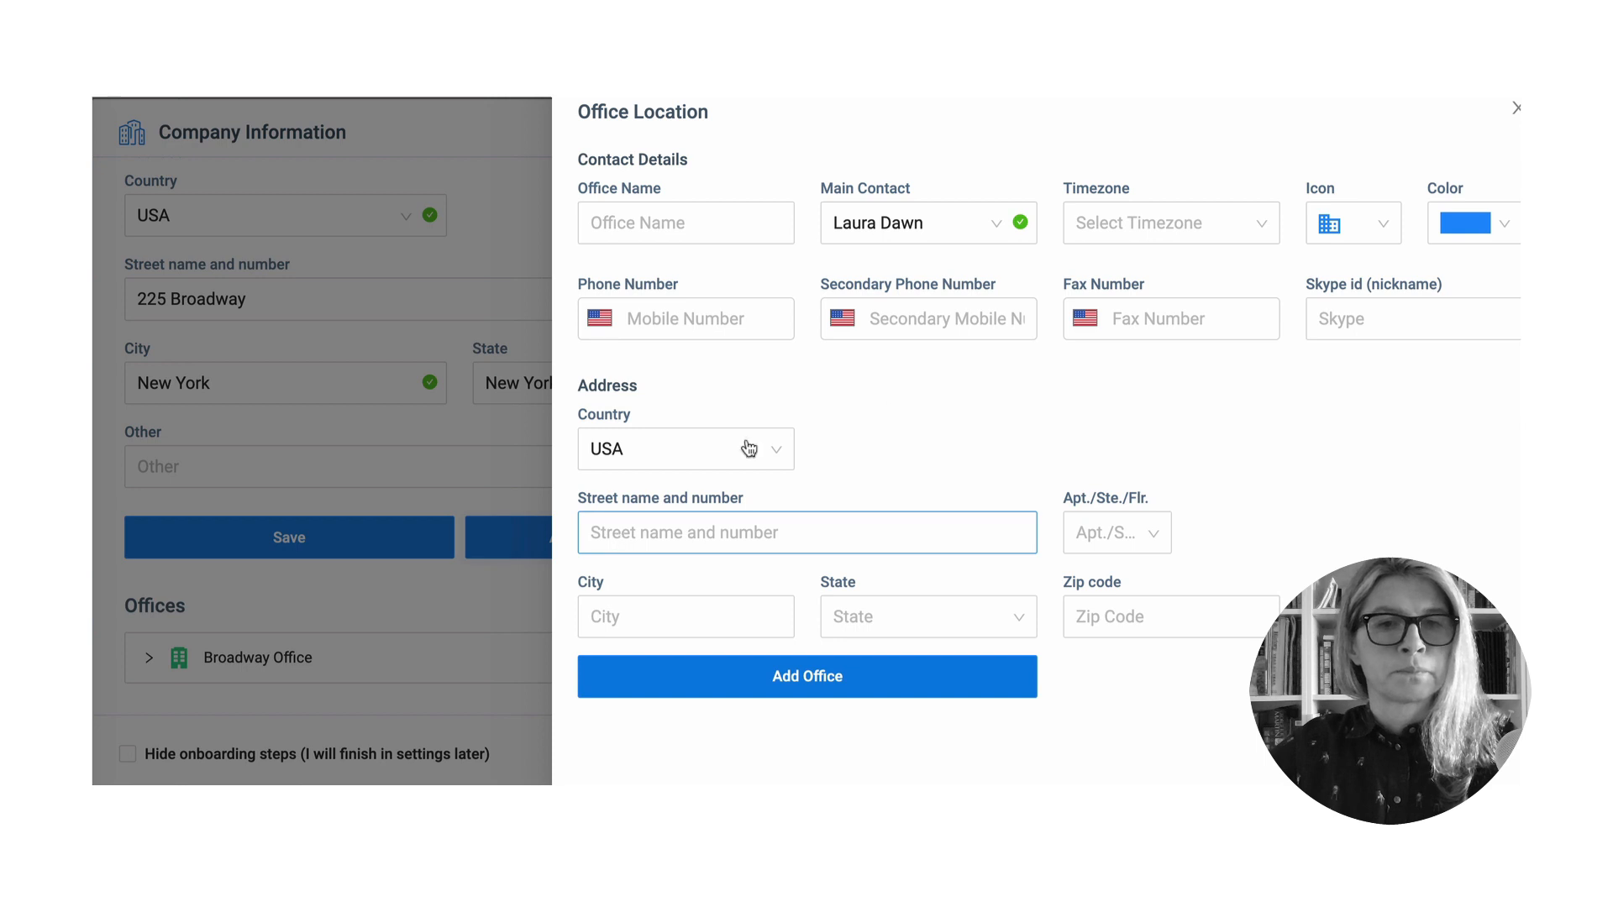
left_click(692, 224)
type("B")
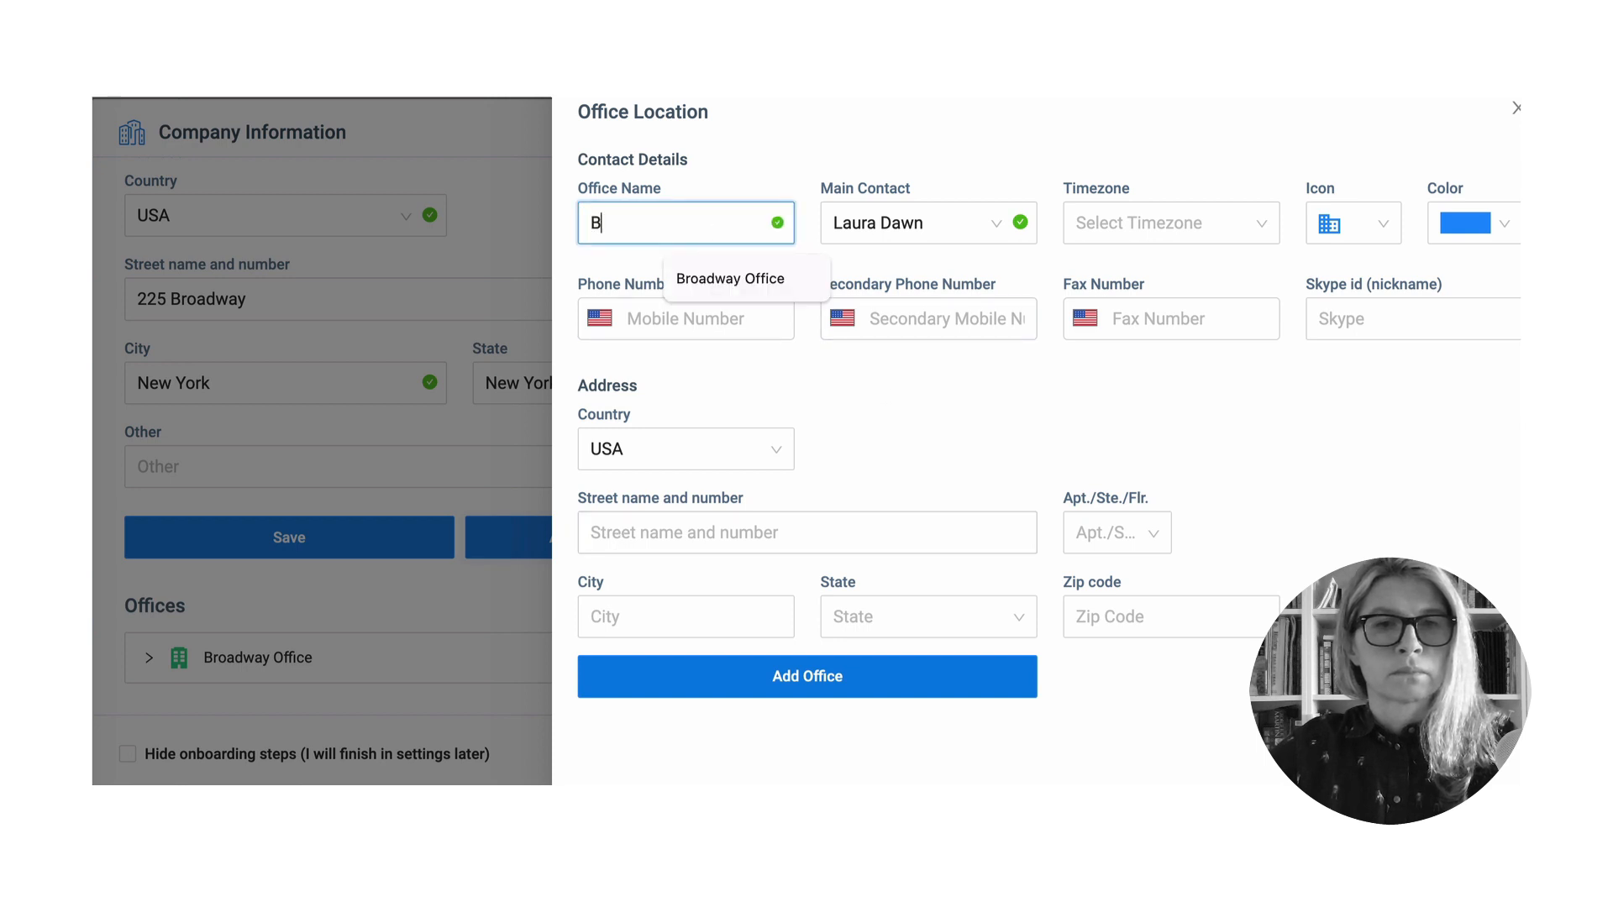
type("rooklyn Office")
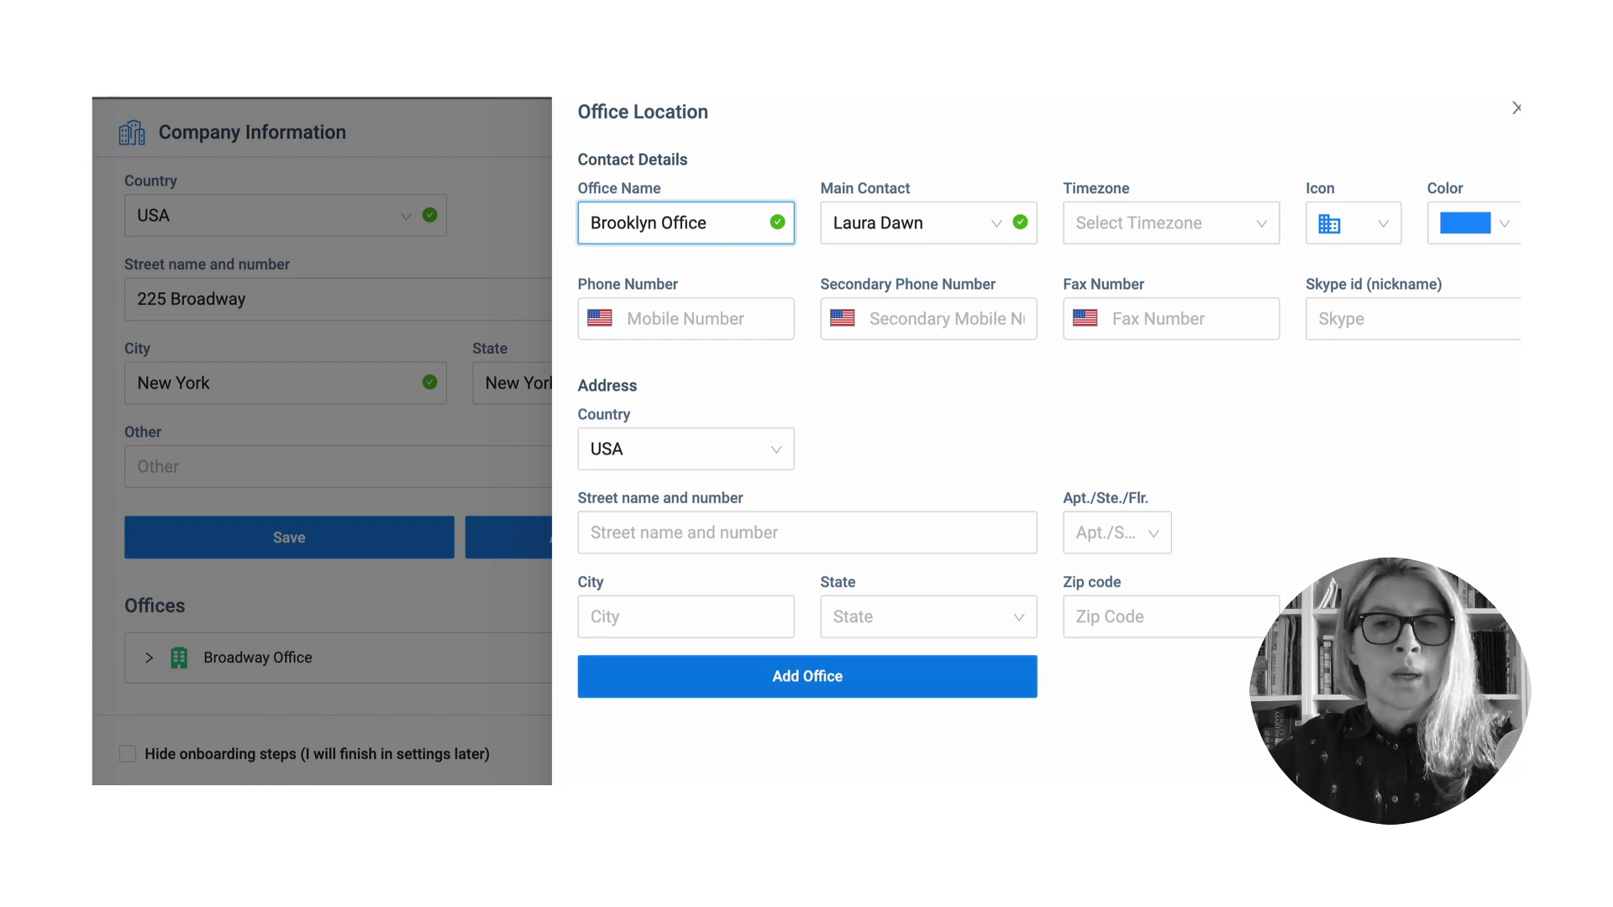
- Discard the unfinished Brooklyn Office form and open the owner's staff record for editing
left_click(1520, 112)
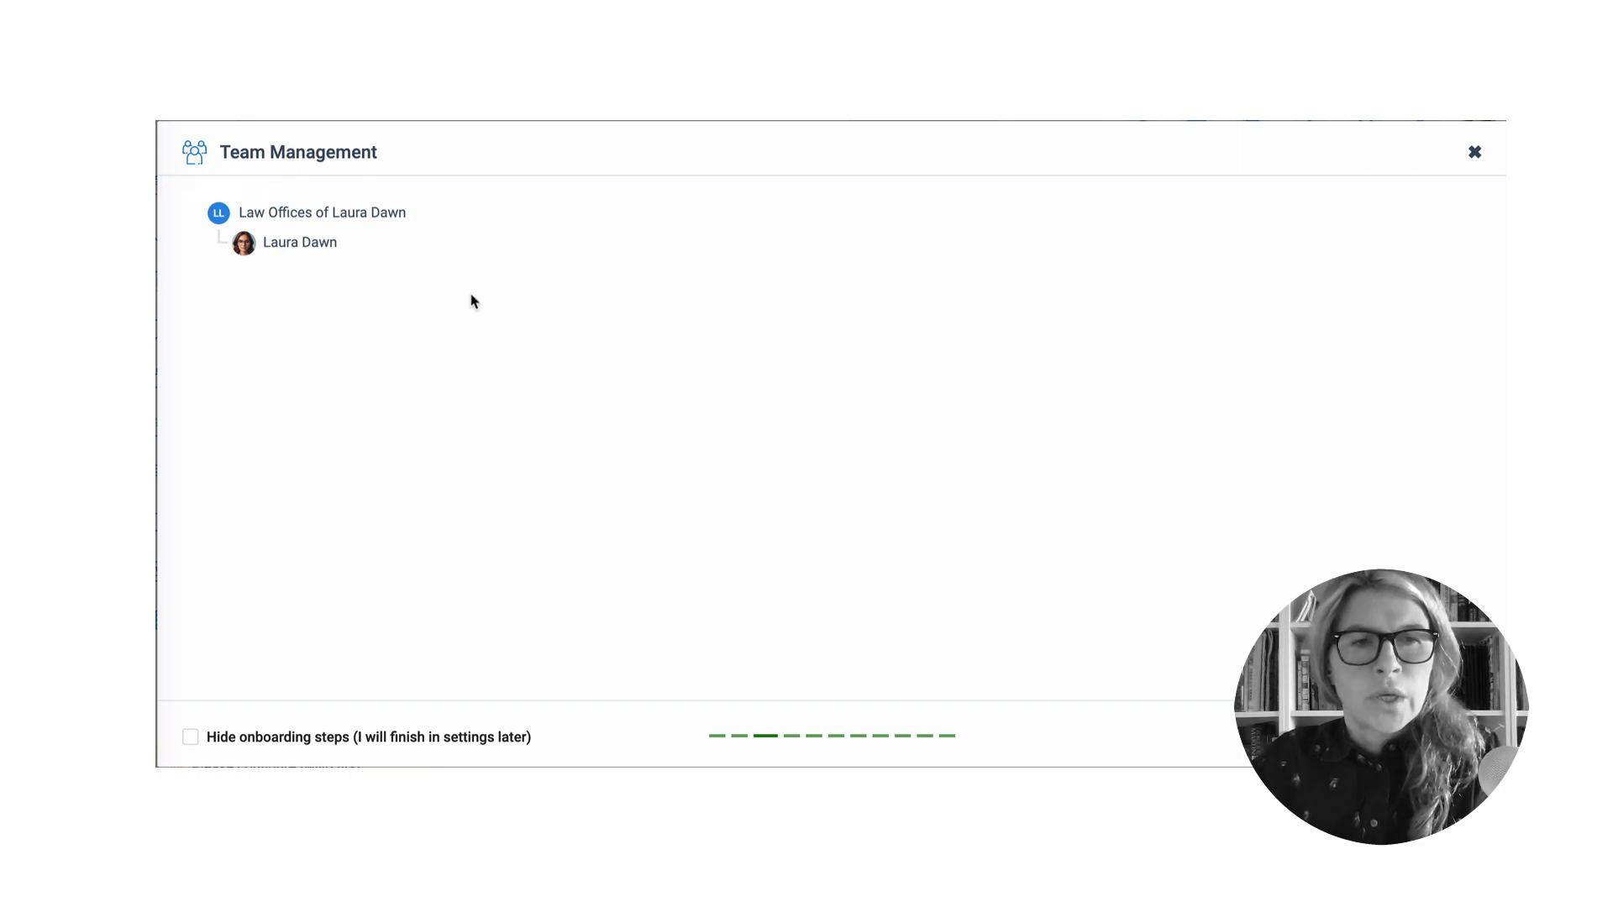
left_click(317, 258)
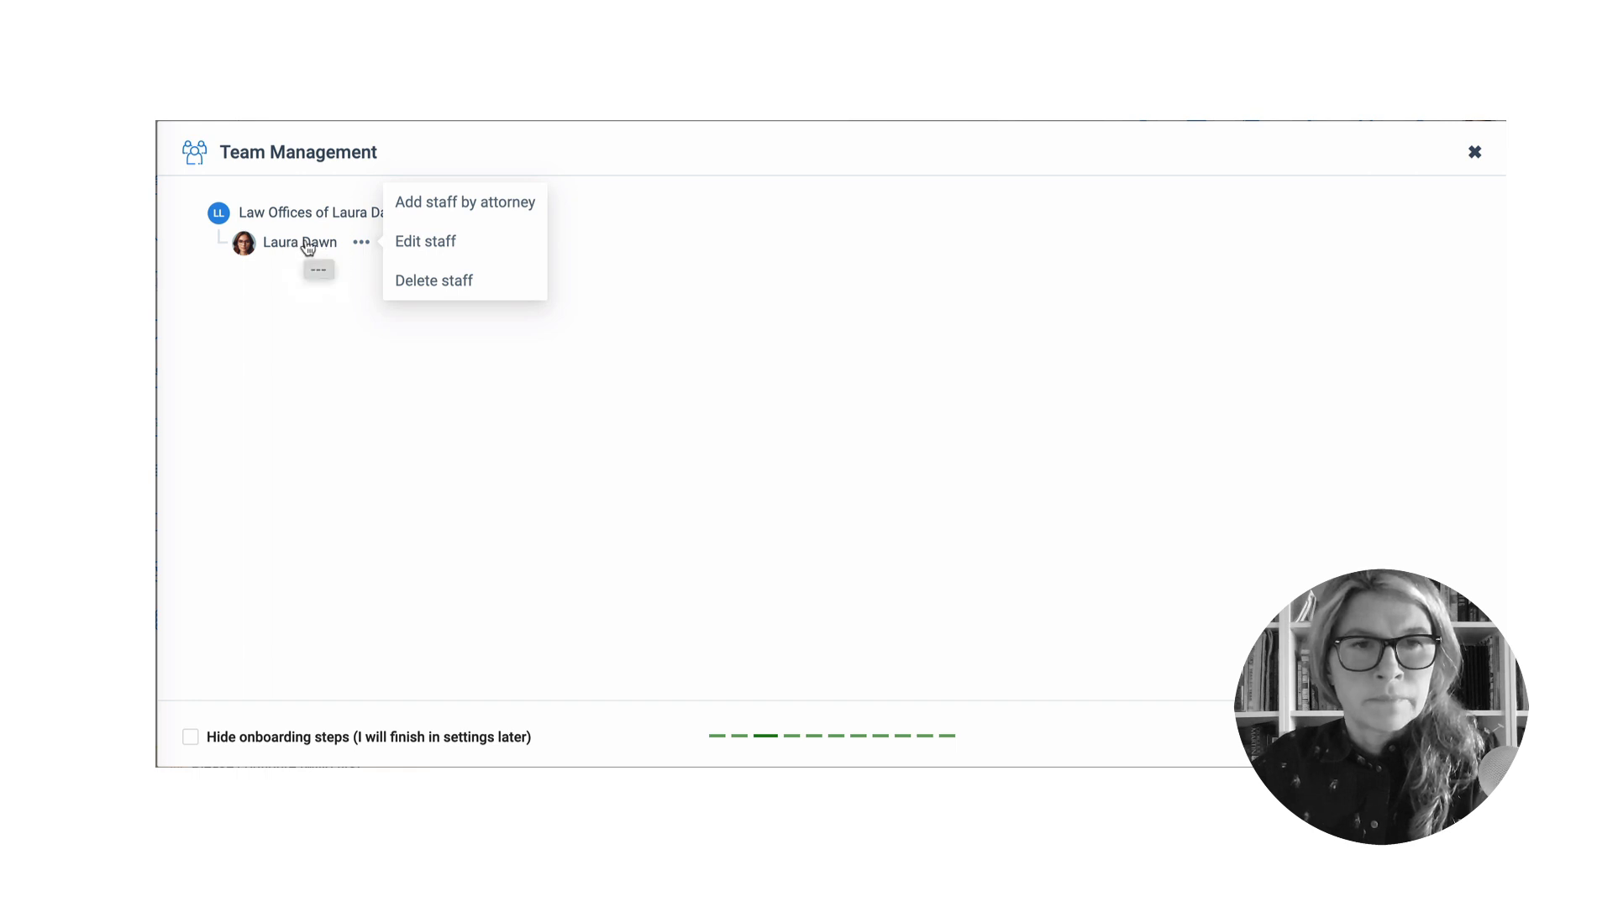
left_click(362, 243)
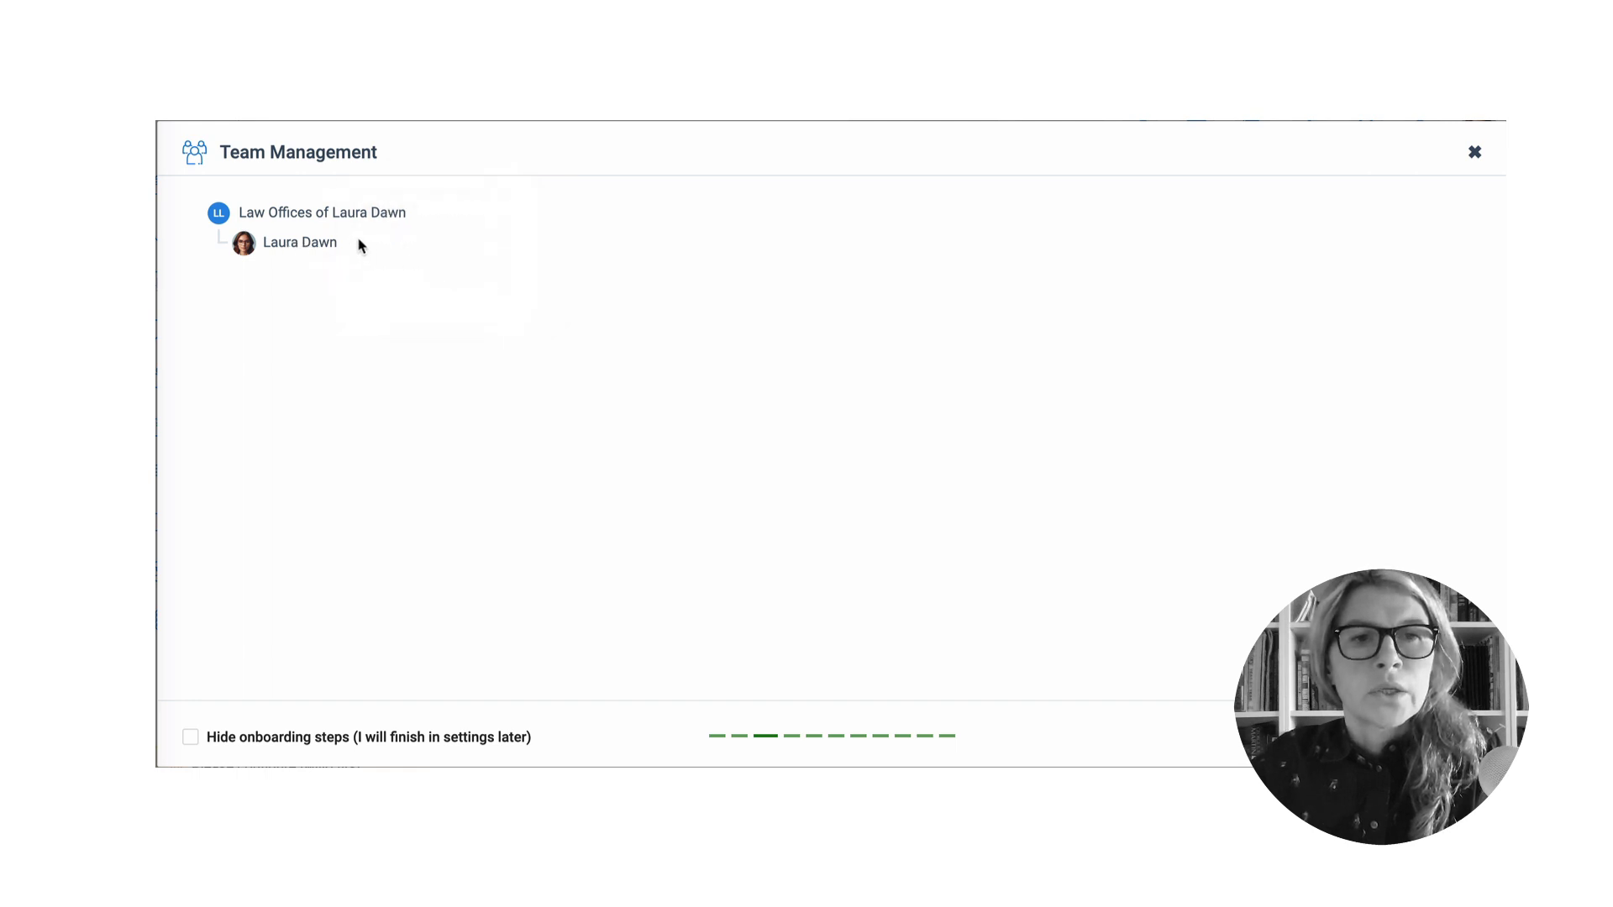
left_click(359, 245)
left_click(414, 244)
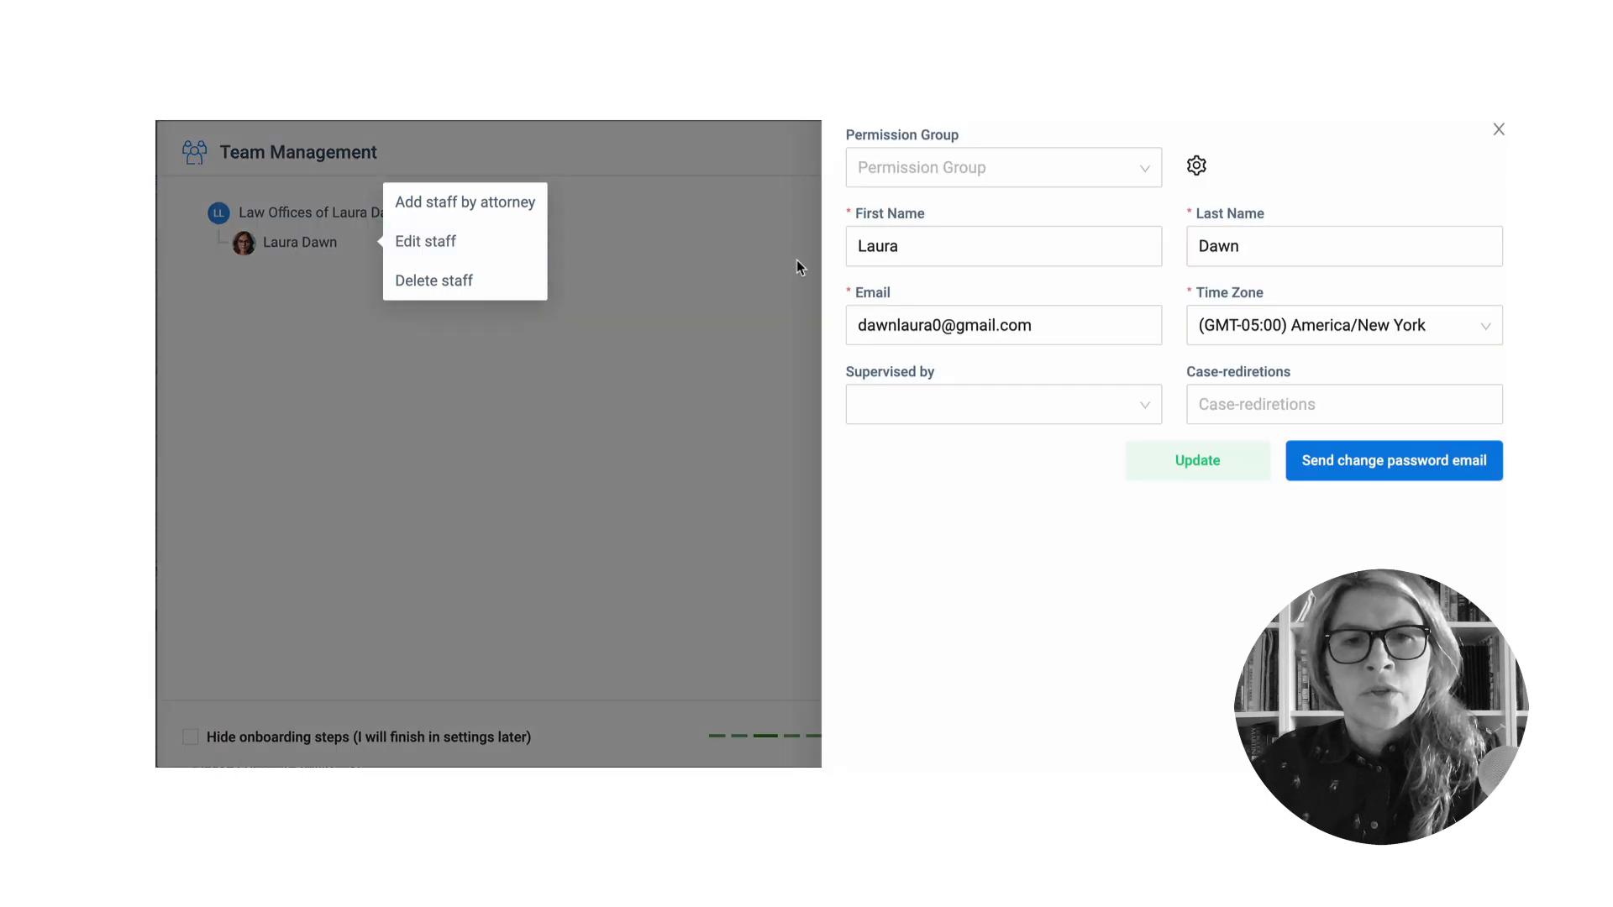
- Assign the staff member the Attorney permission group, leave no supervisor, and update
left_click(940, 325)
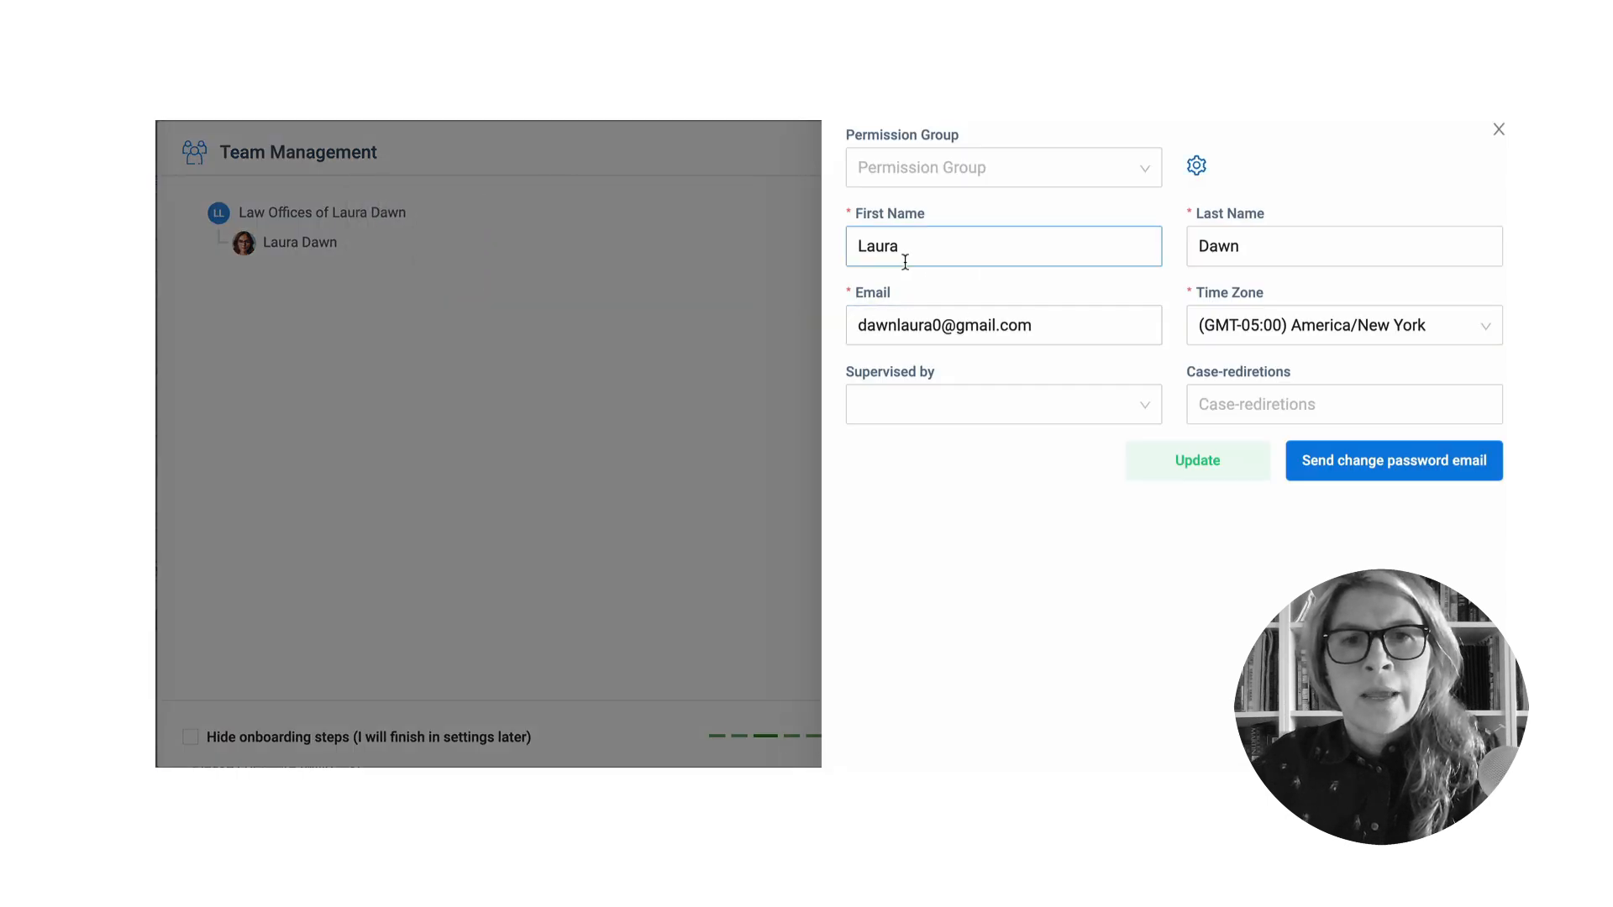
left_click(1140, 173)
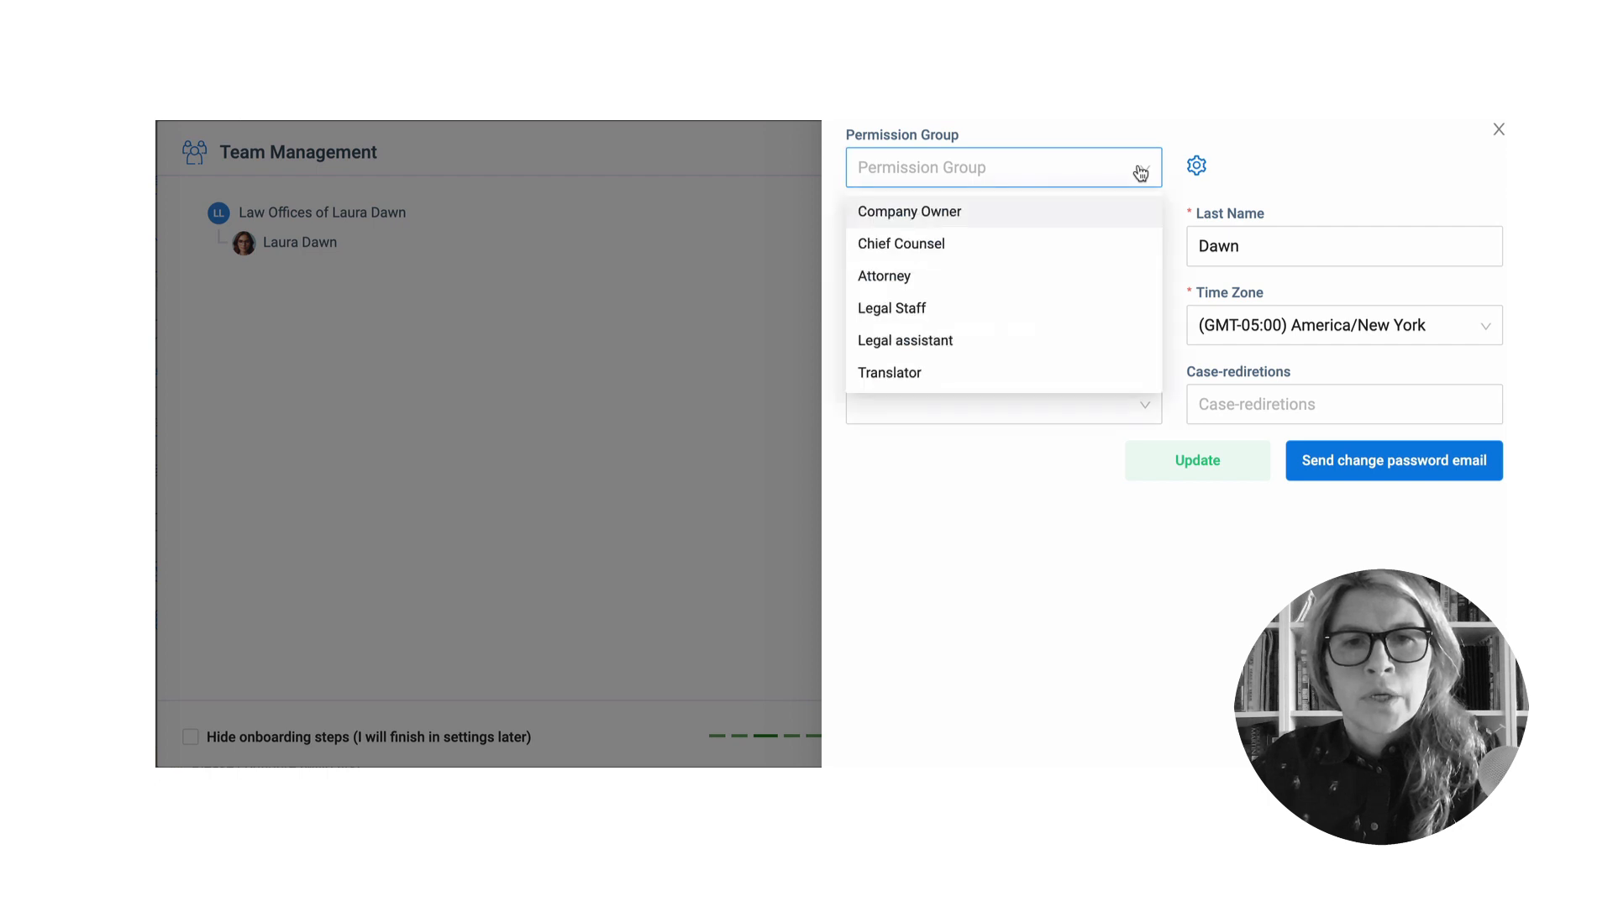
left_click(921, 282)
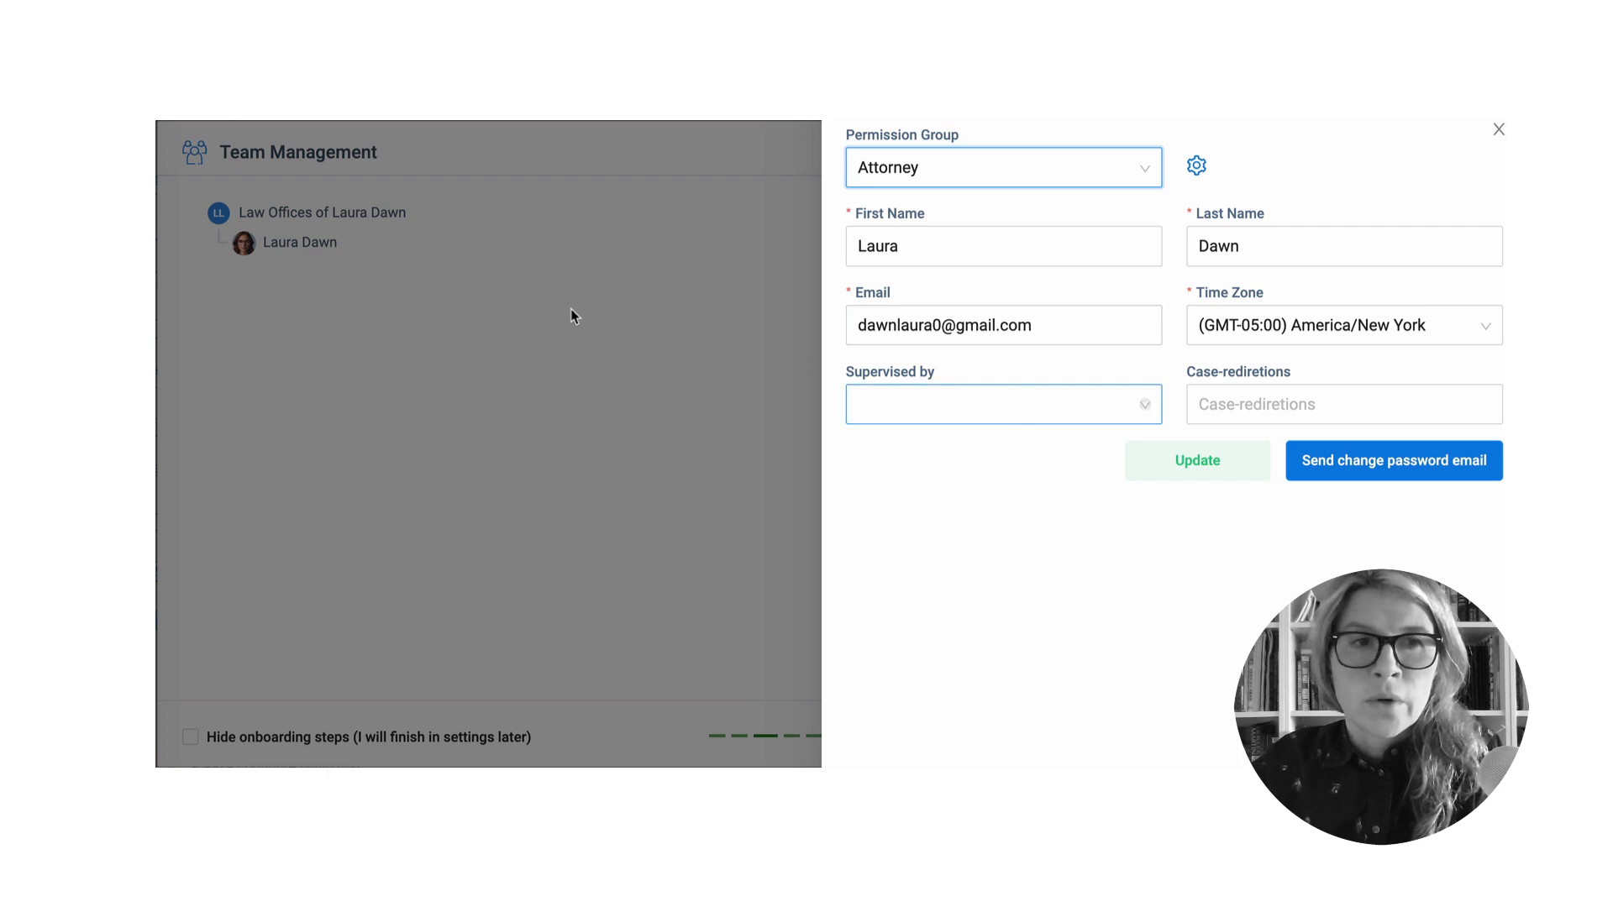
left_click(1049, 406)
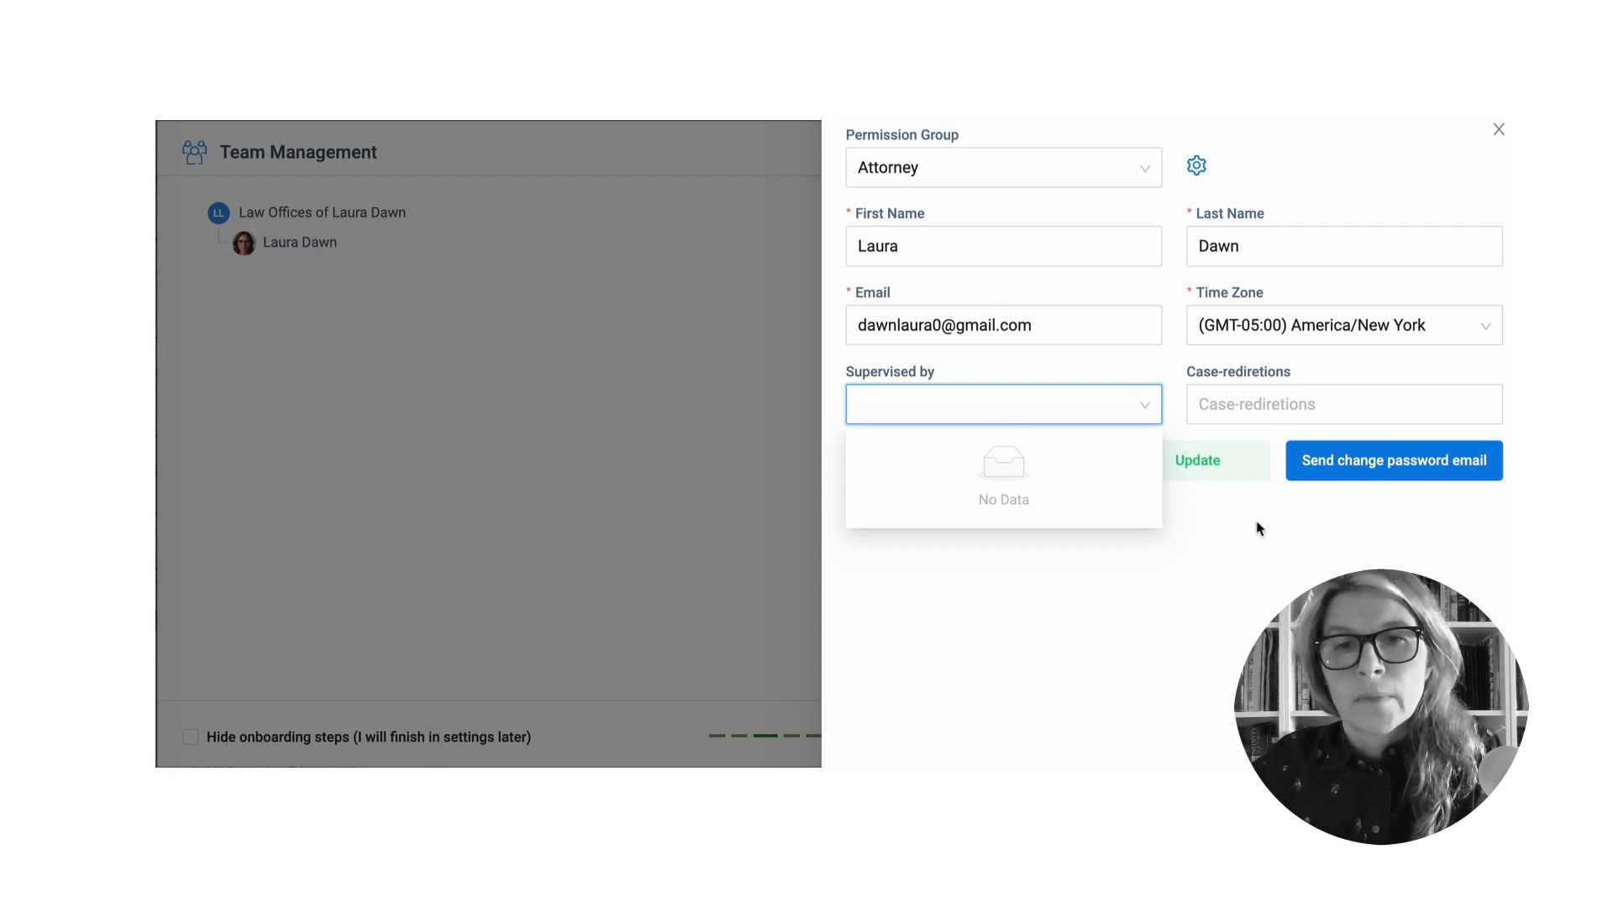
left_click(1222, 468)
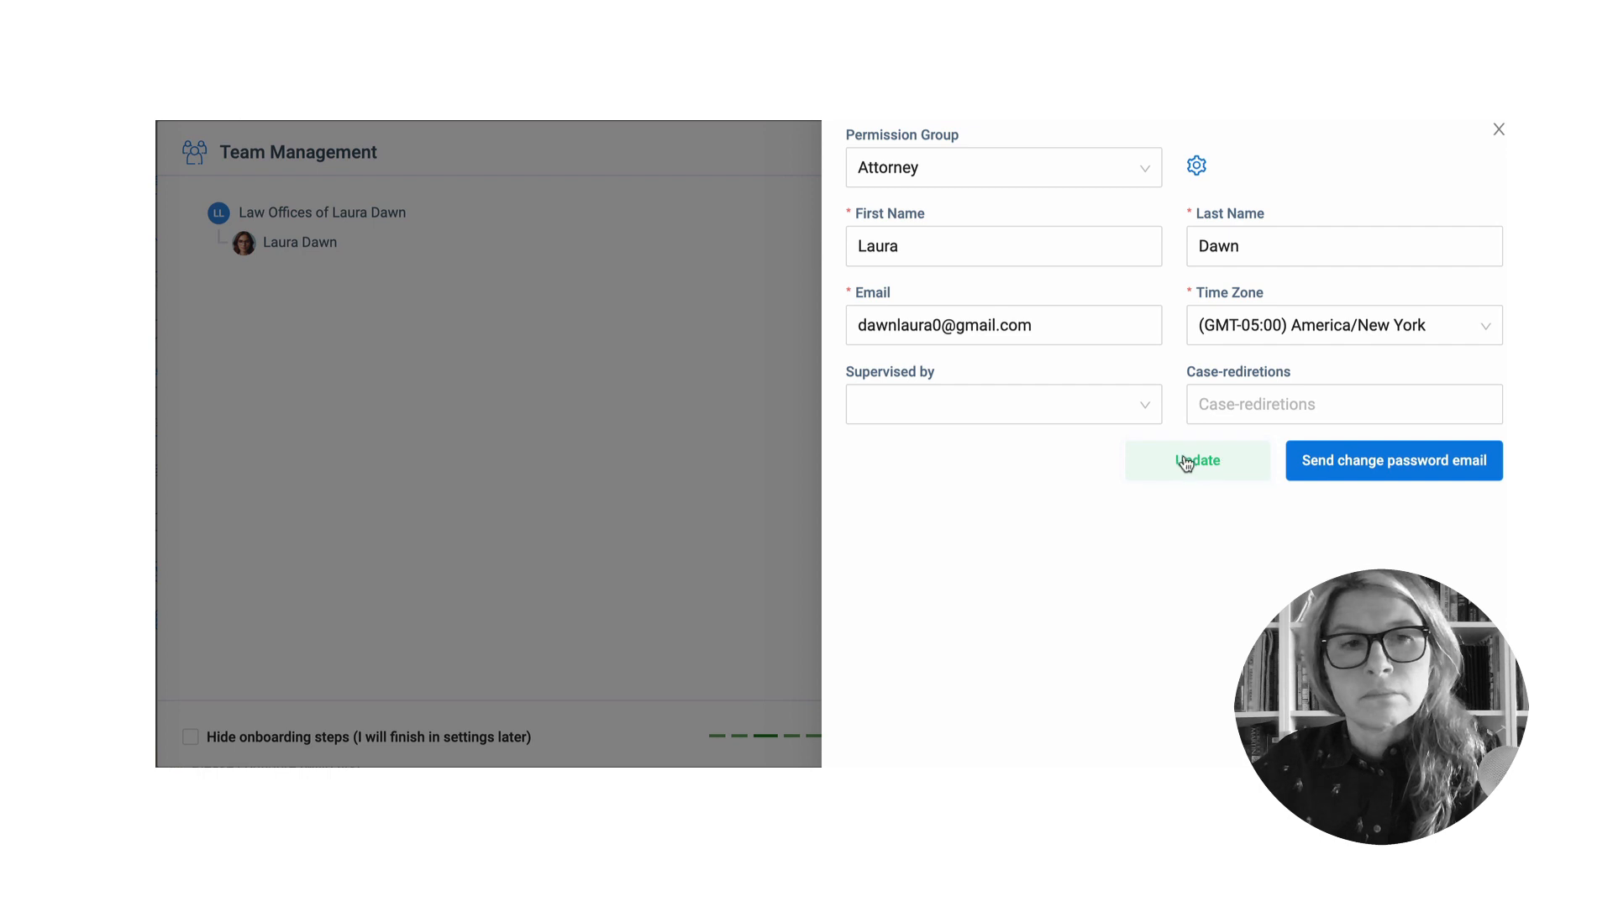
left_click(1193, 462)
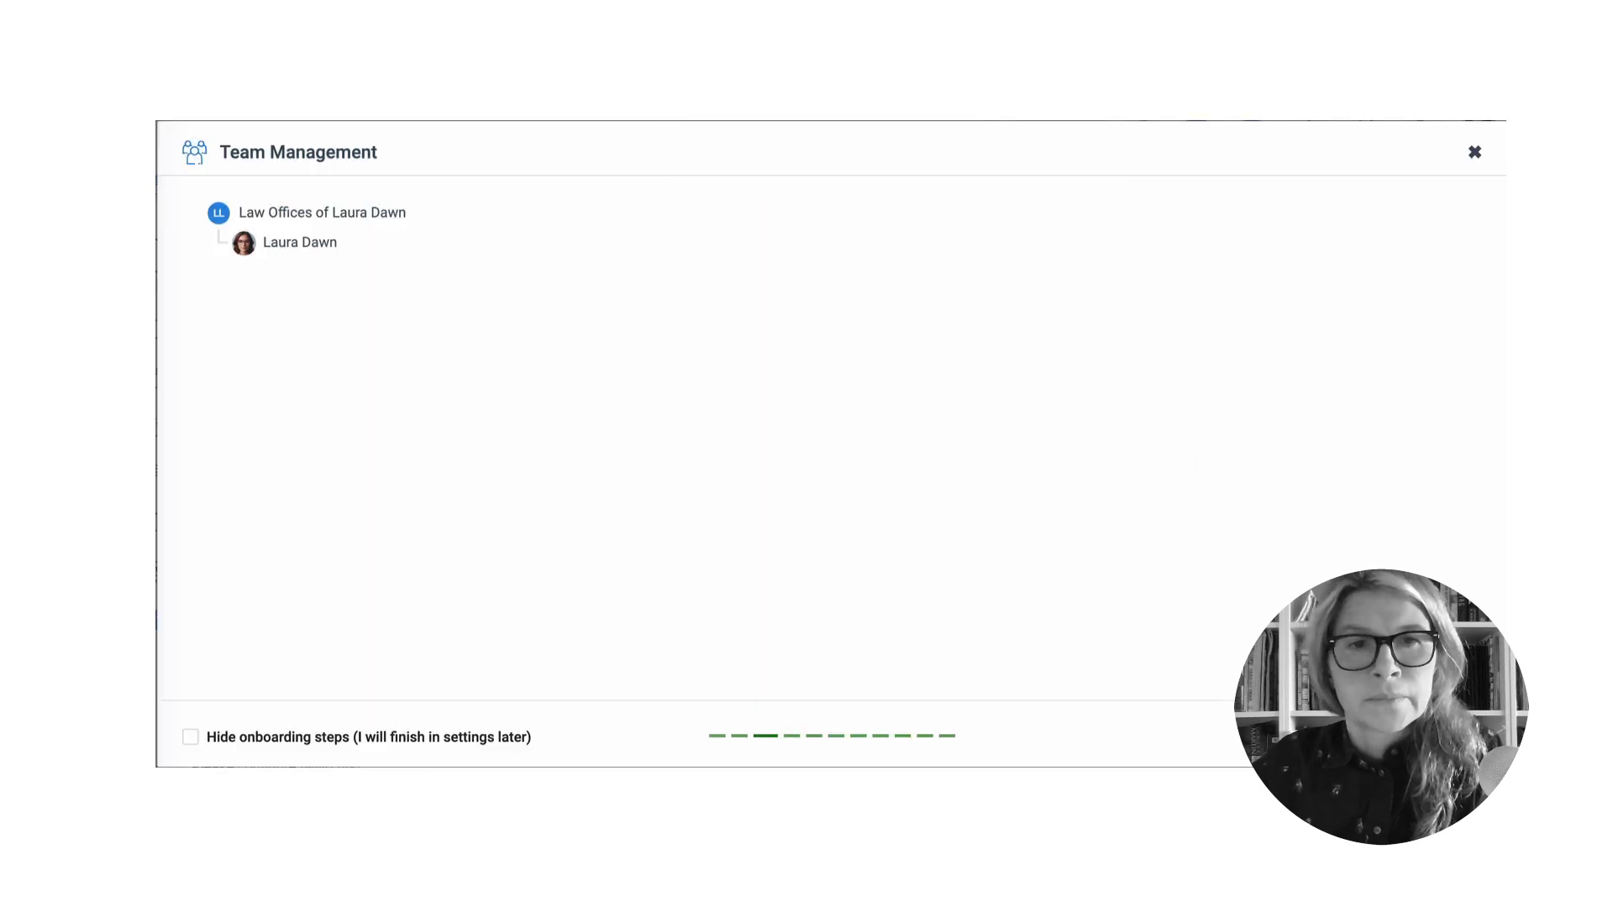
- Go to Practicing Areas, expand Immigration Law, and open the Application Review case type for editing
left_click(1458, 737)
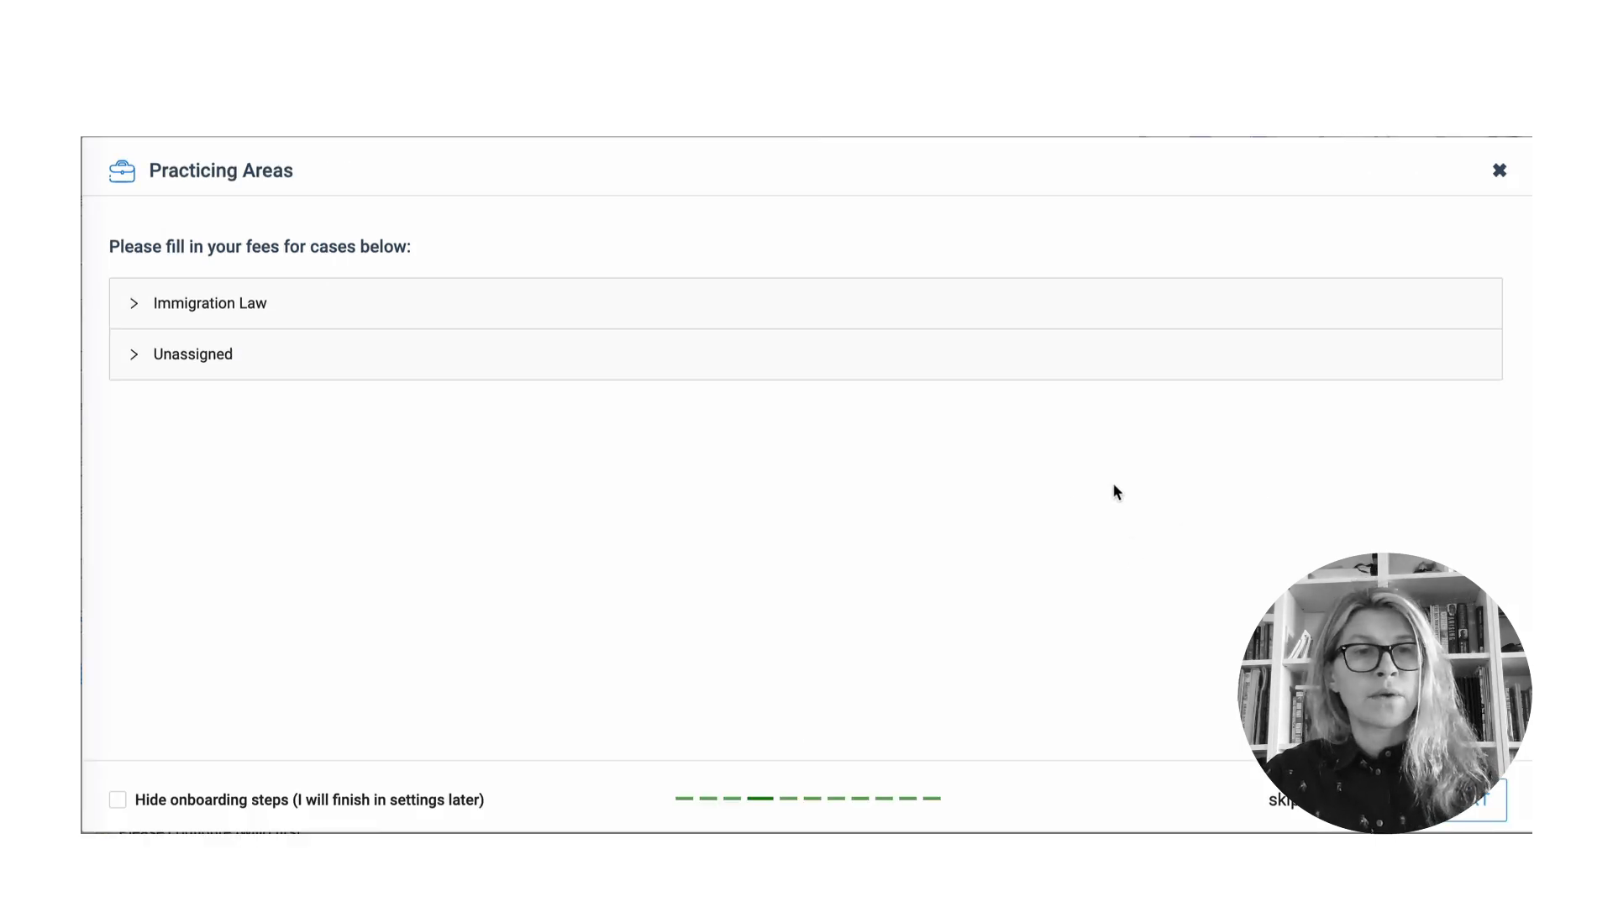
left_click(137, 304)
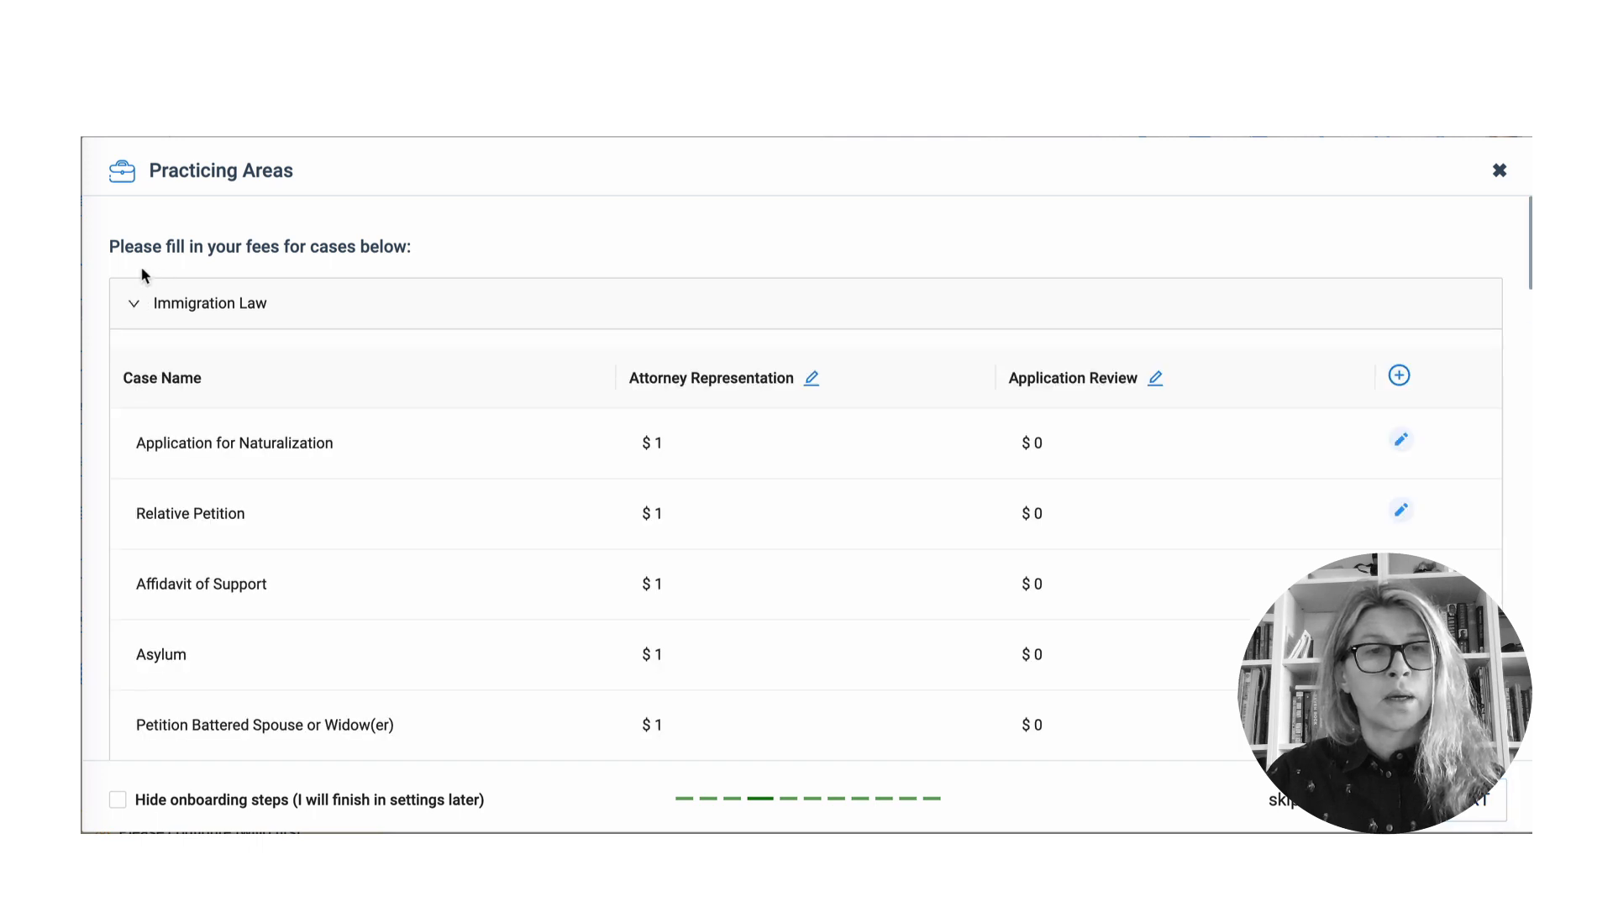
left_click(682, 441)
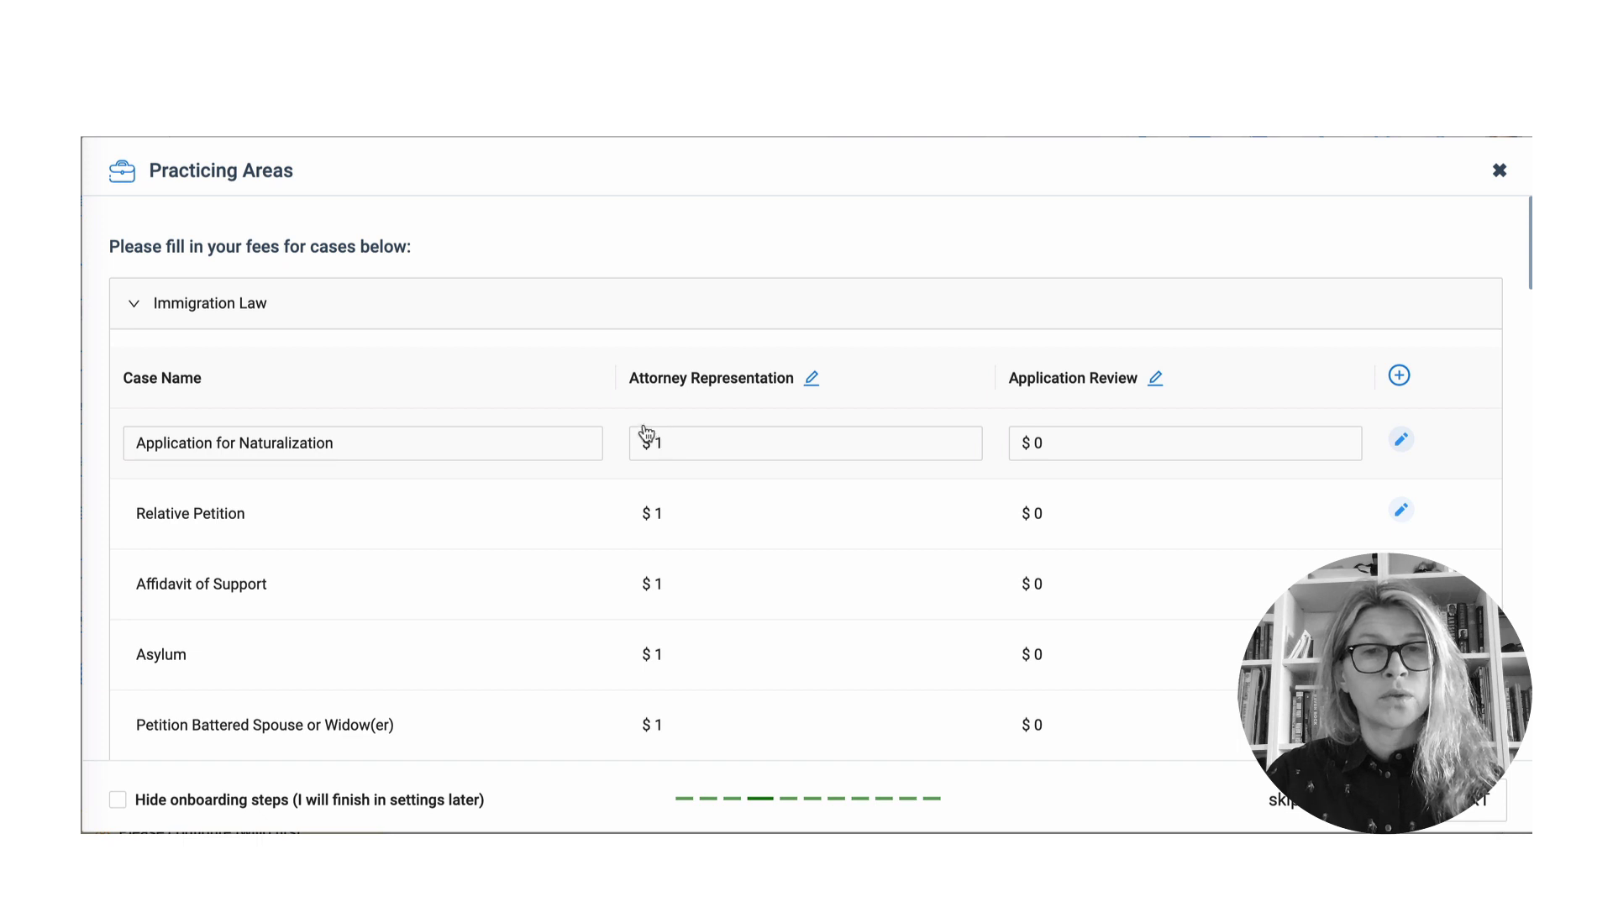
left_click(598, 395)
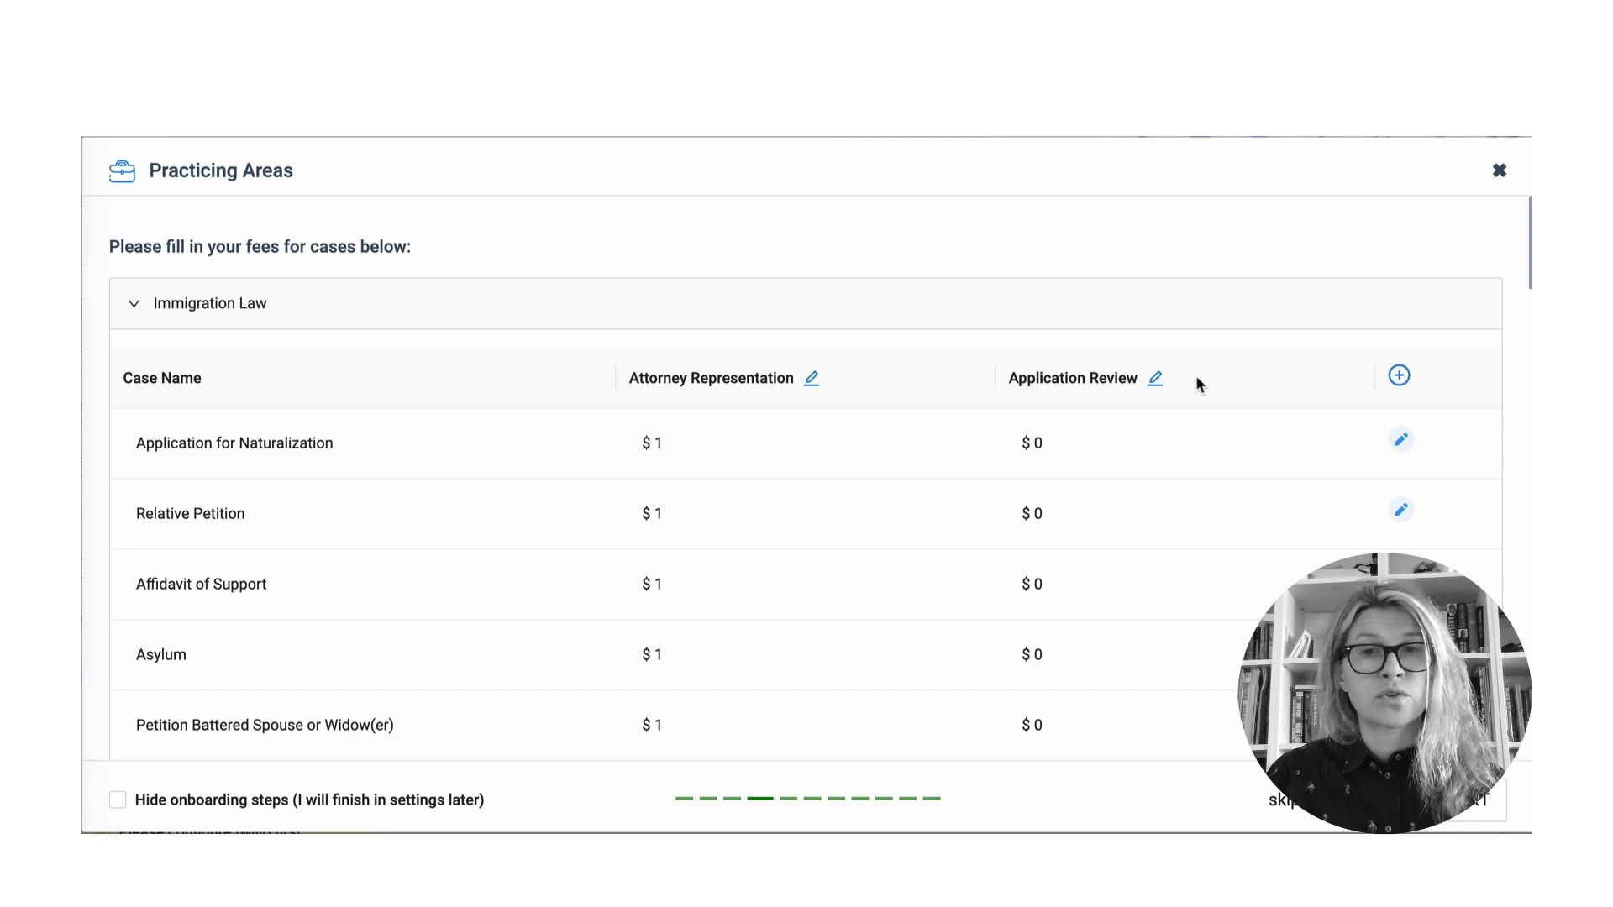
left_click(1155, 378)
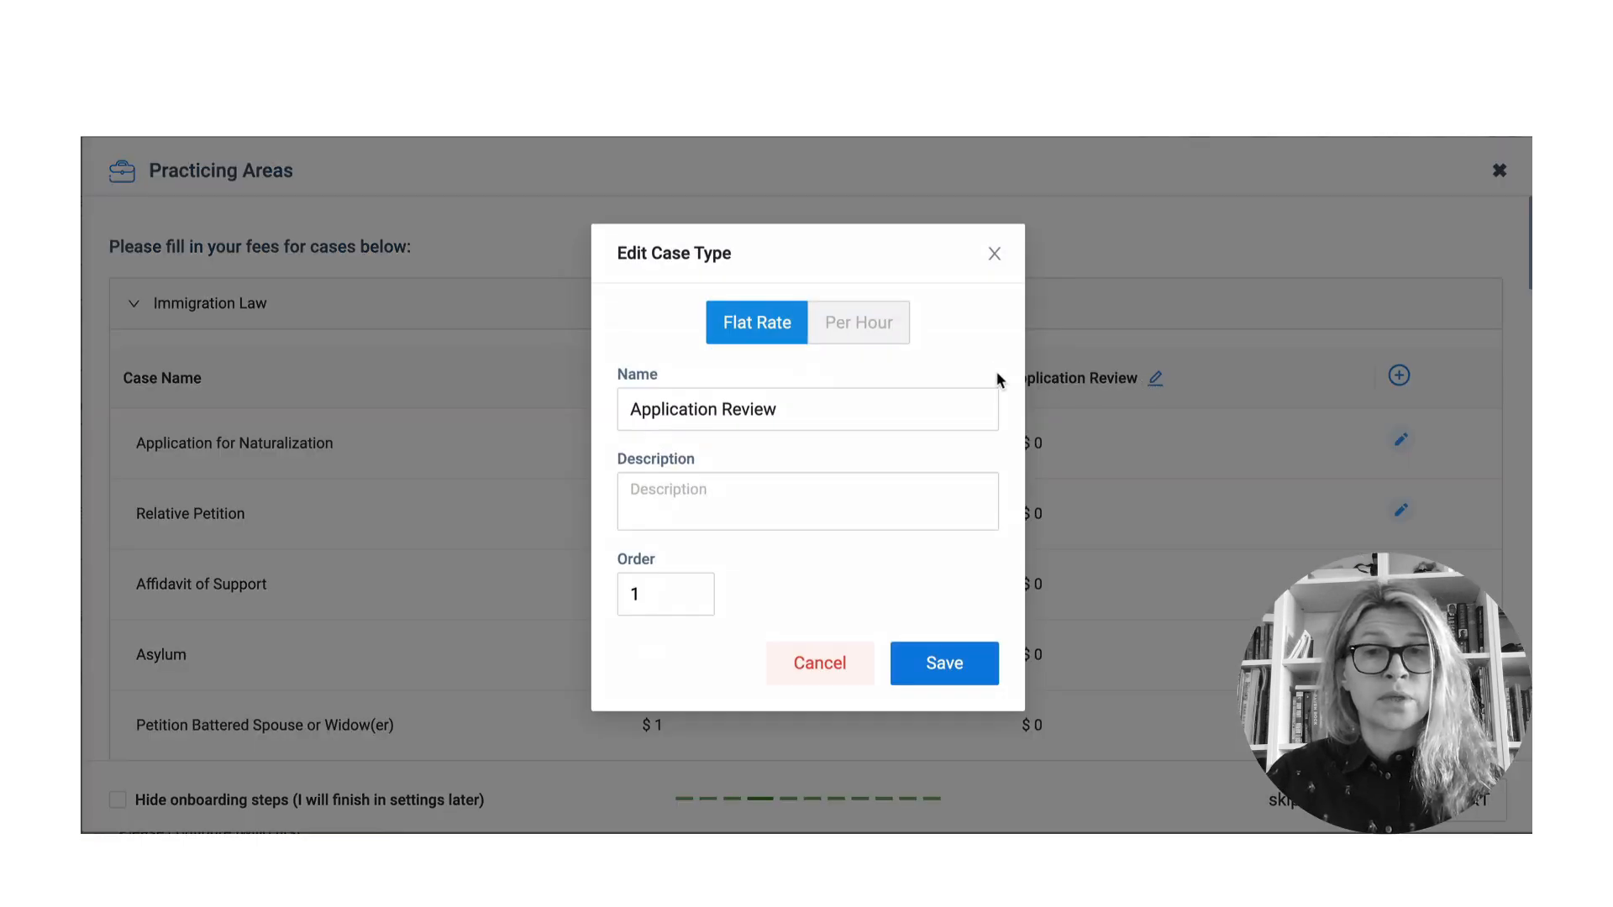
- Close the Application Review case-type editor unchanged and select the Naturalization attorney fee field
left_click(958, 394)
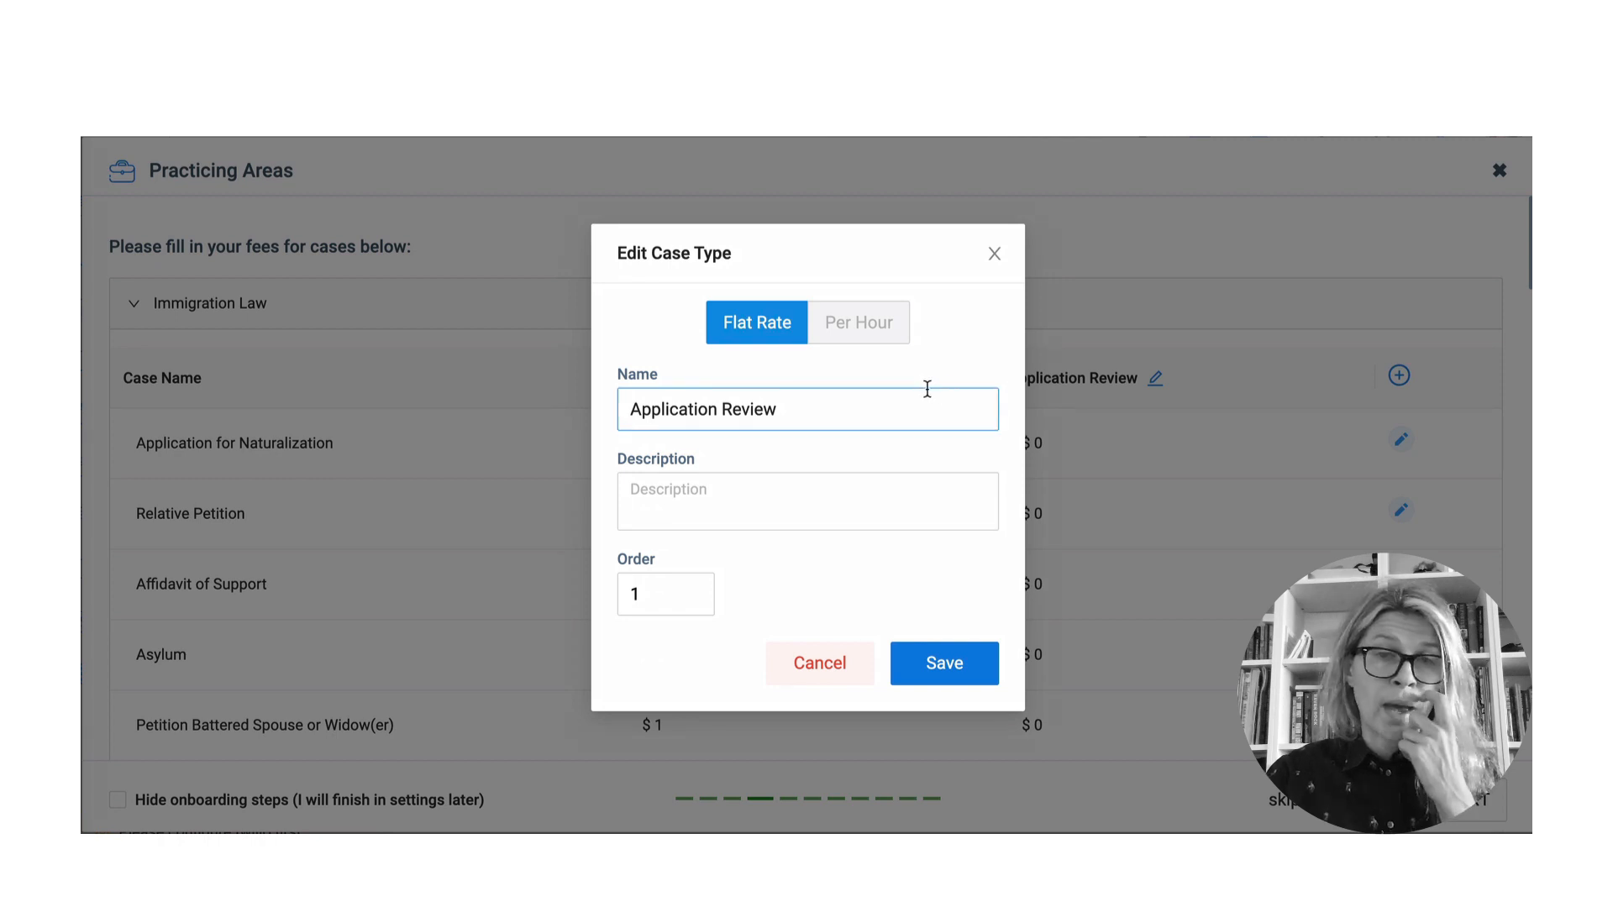
left_click(929, 384)
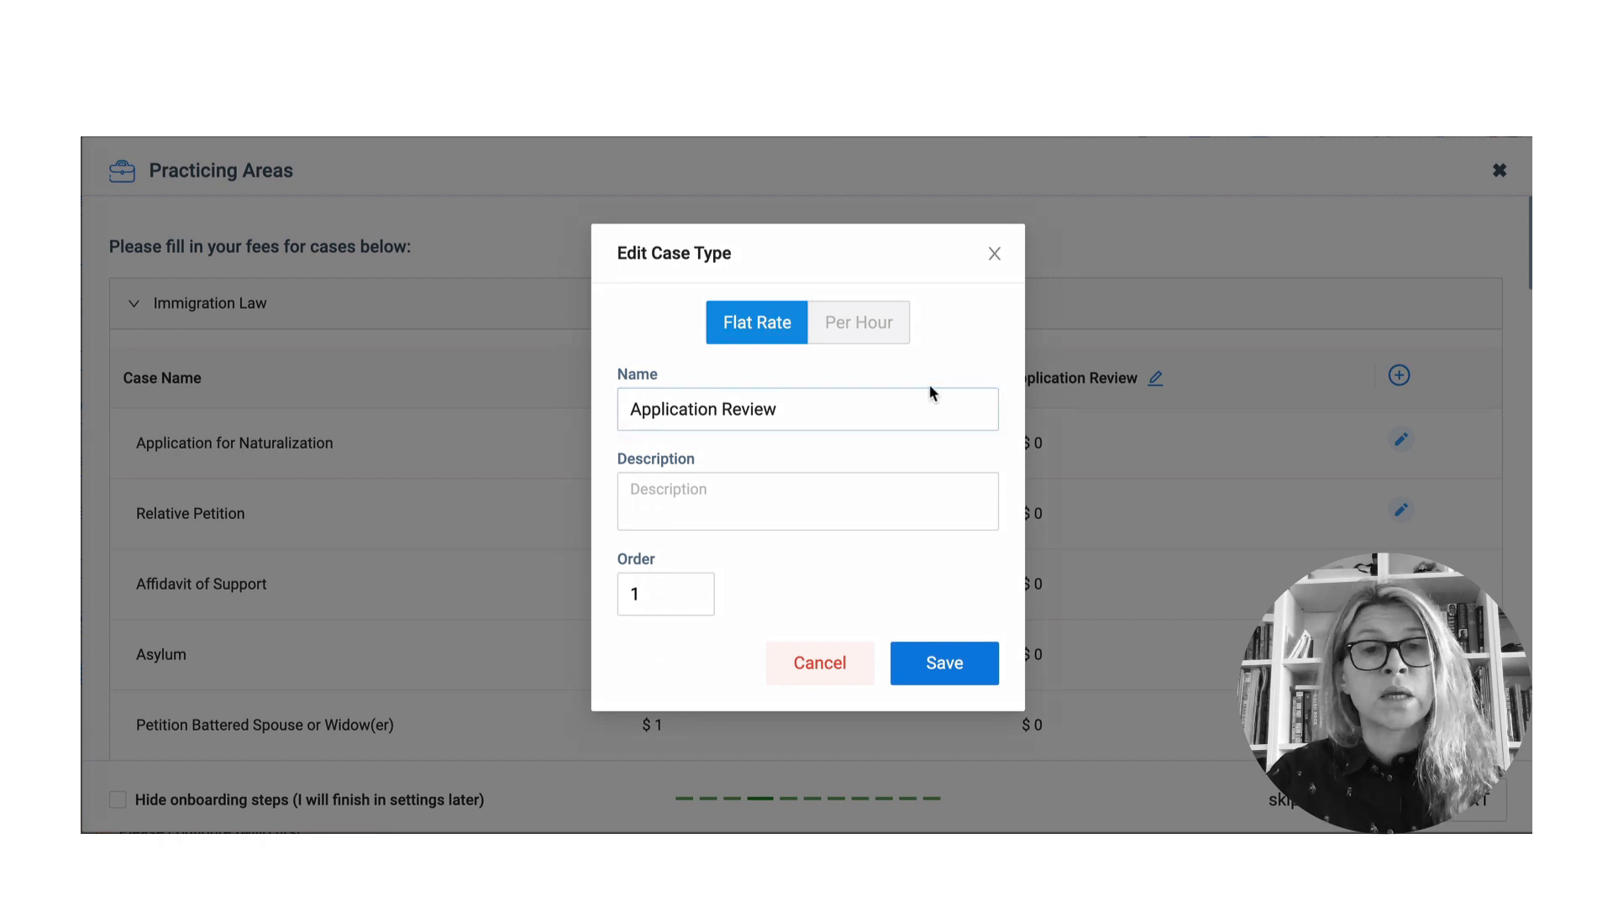
left_click(830, 410)
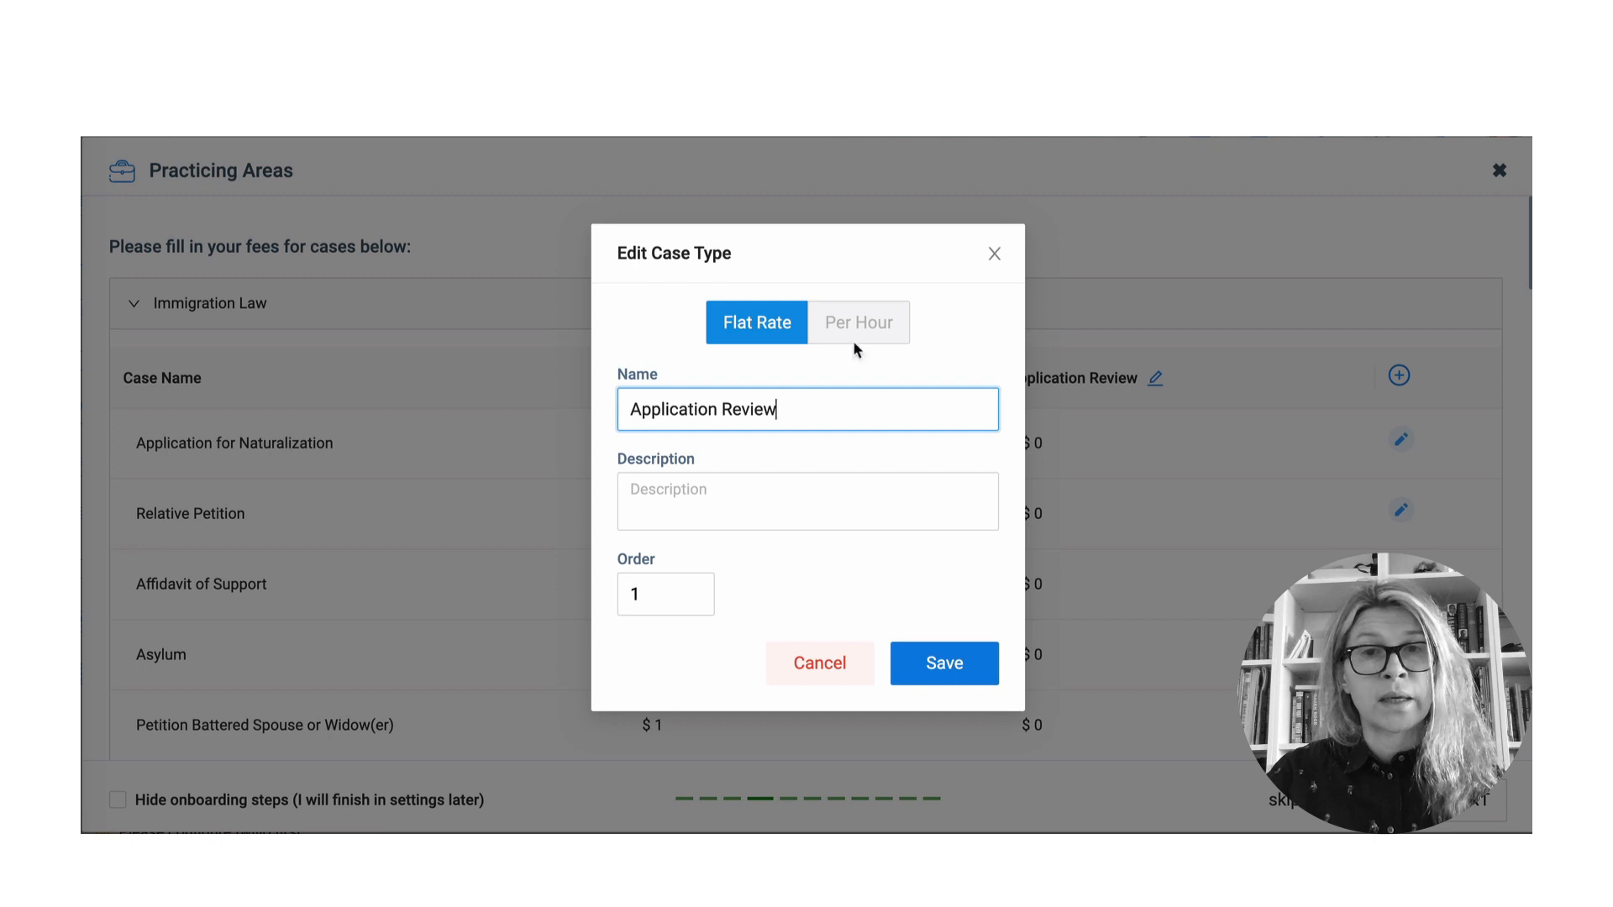
left_click(995, 254)
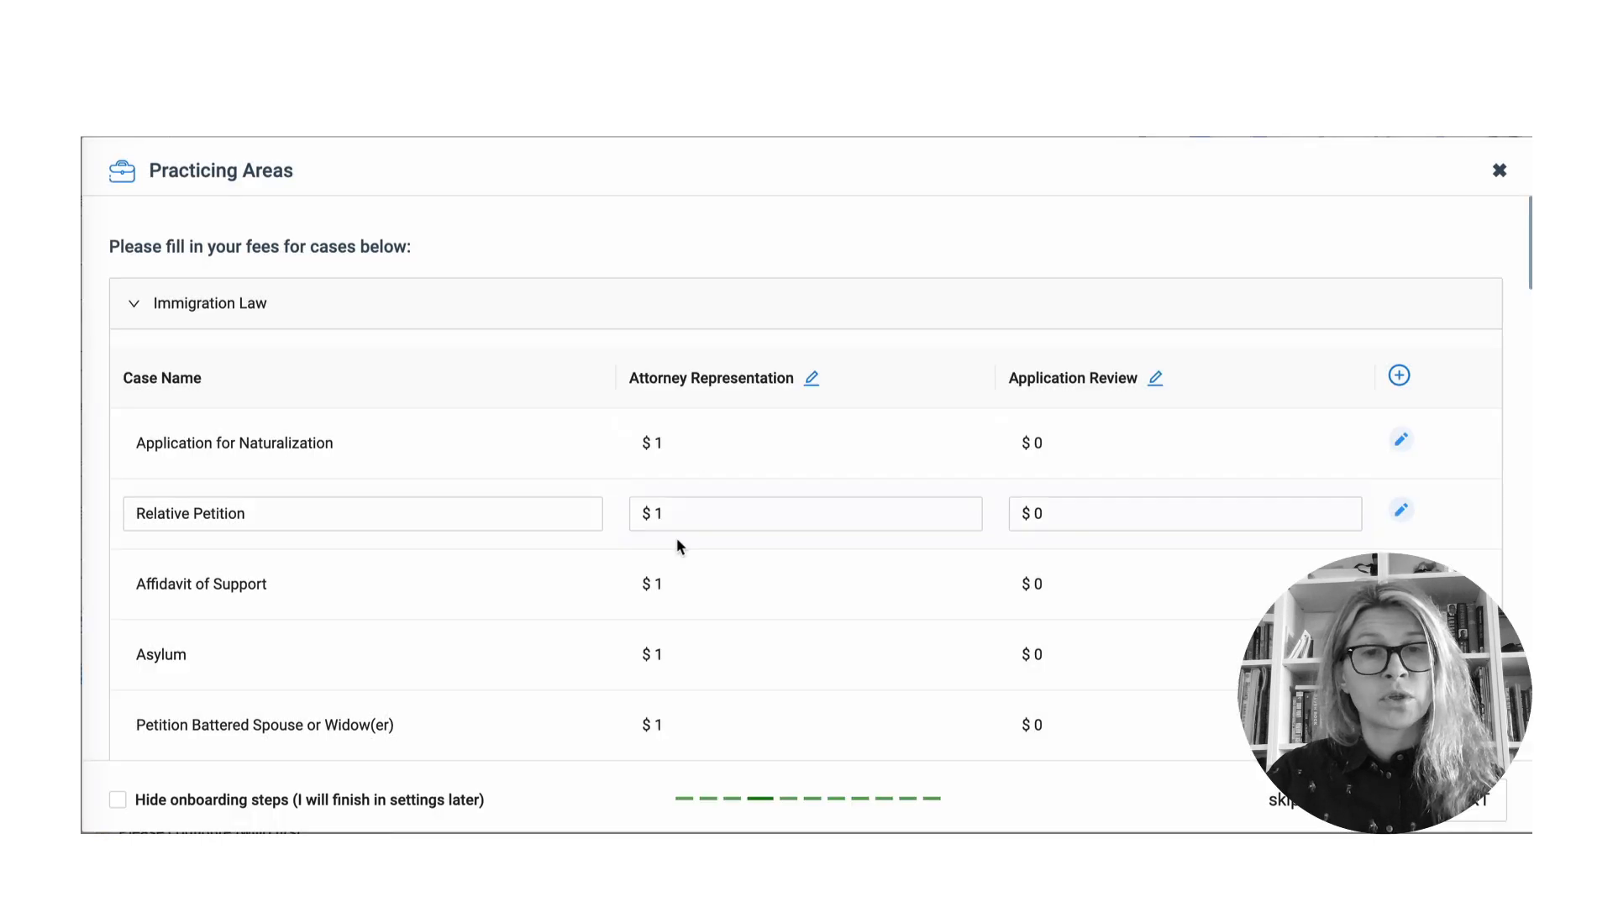
left_click(690, 444)
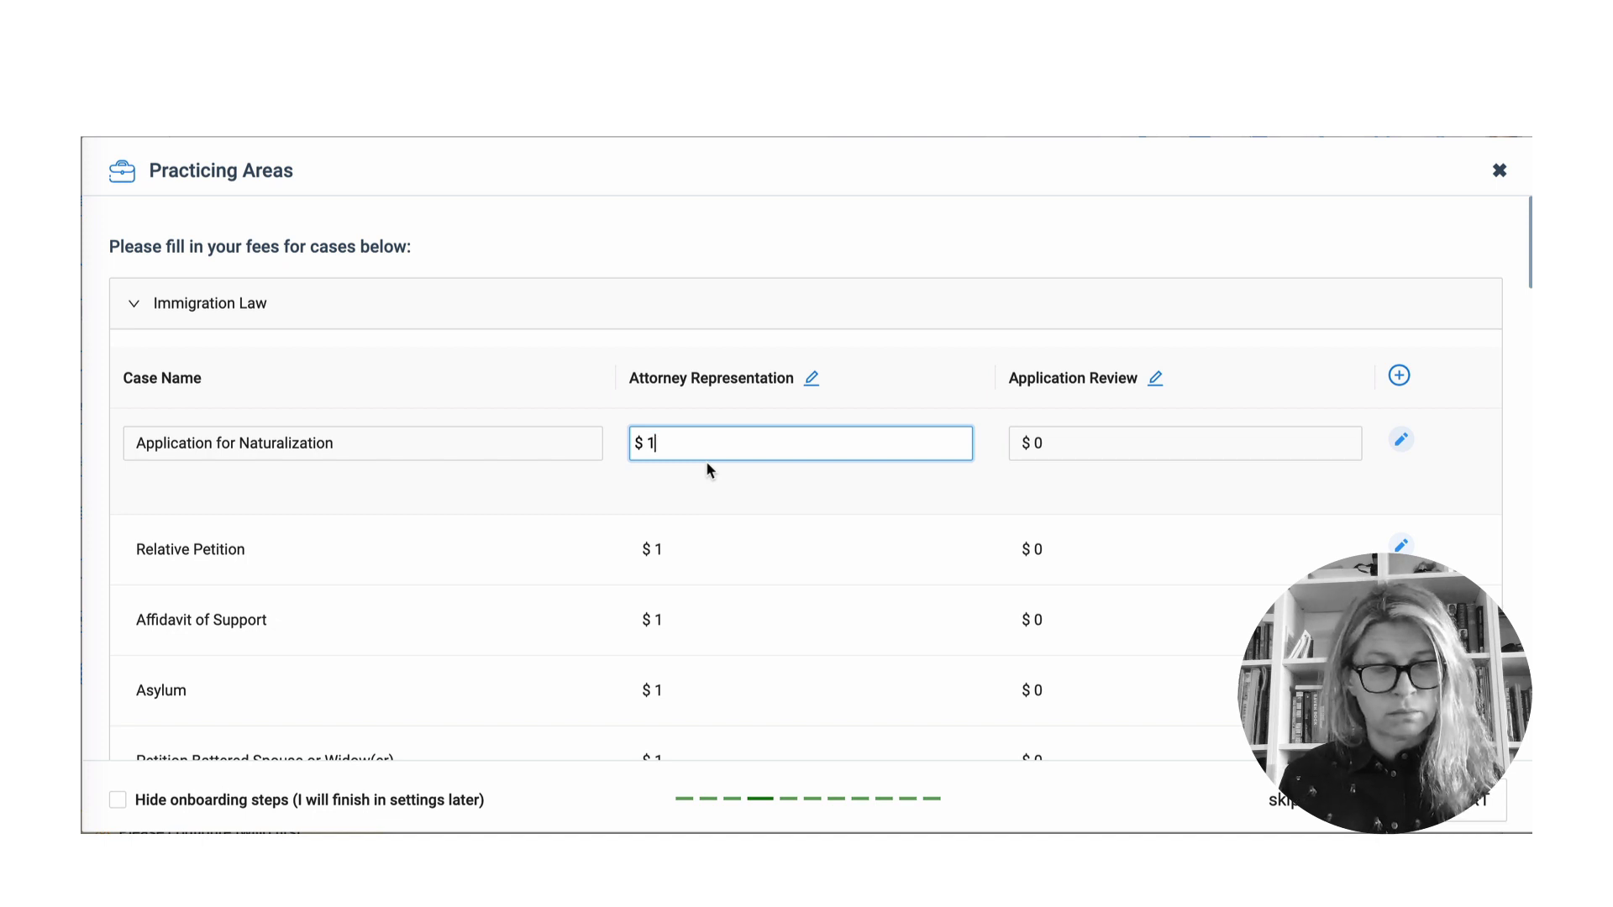
- Set Application for Naturalization fees to $2,500 attorney representation and $1,500 application review
key("BackSpace")
type("2500")
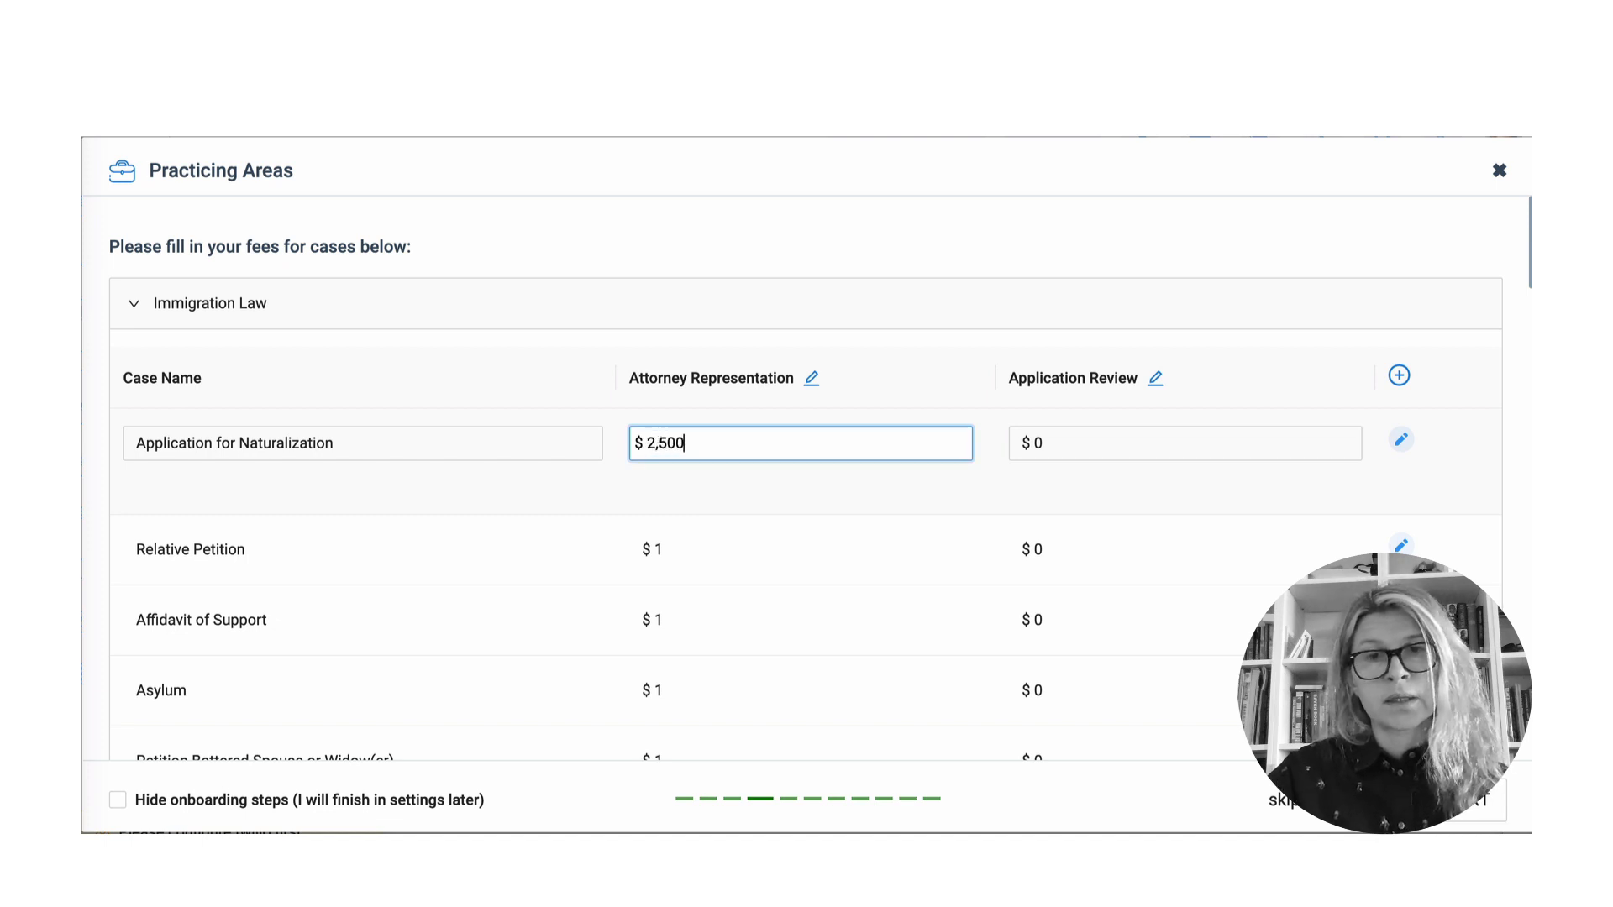
left_click(1059, 448)
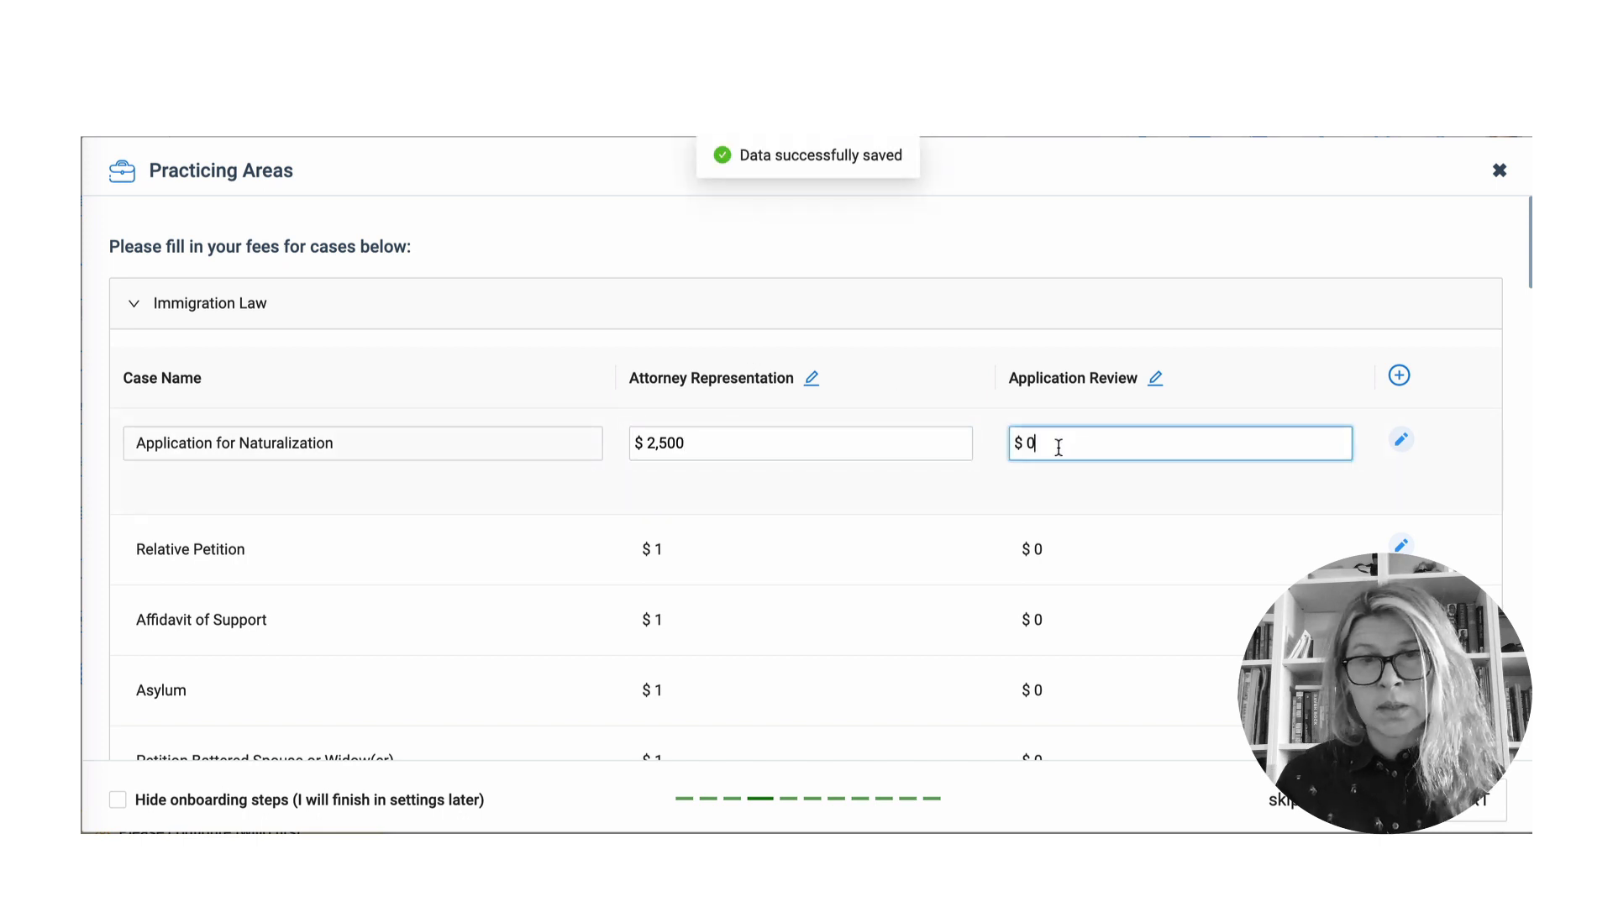
key("BackSpace")
type("1,50")
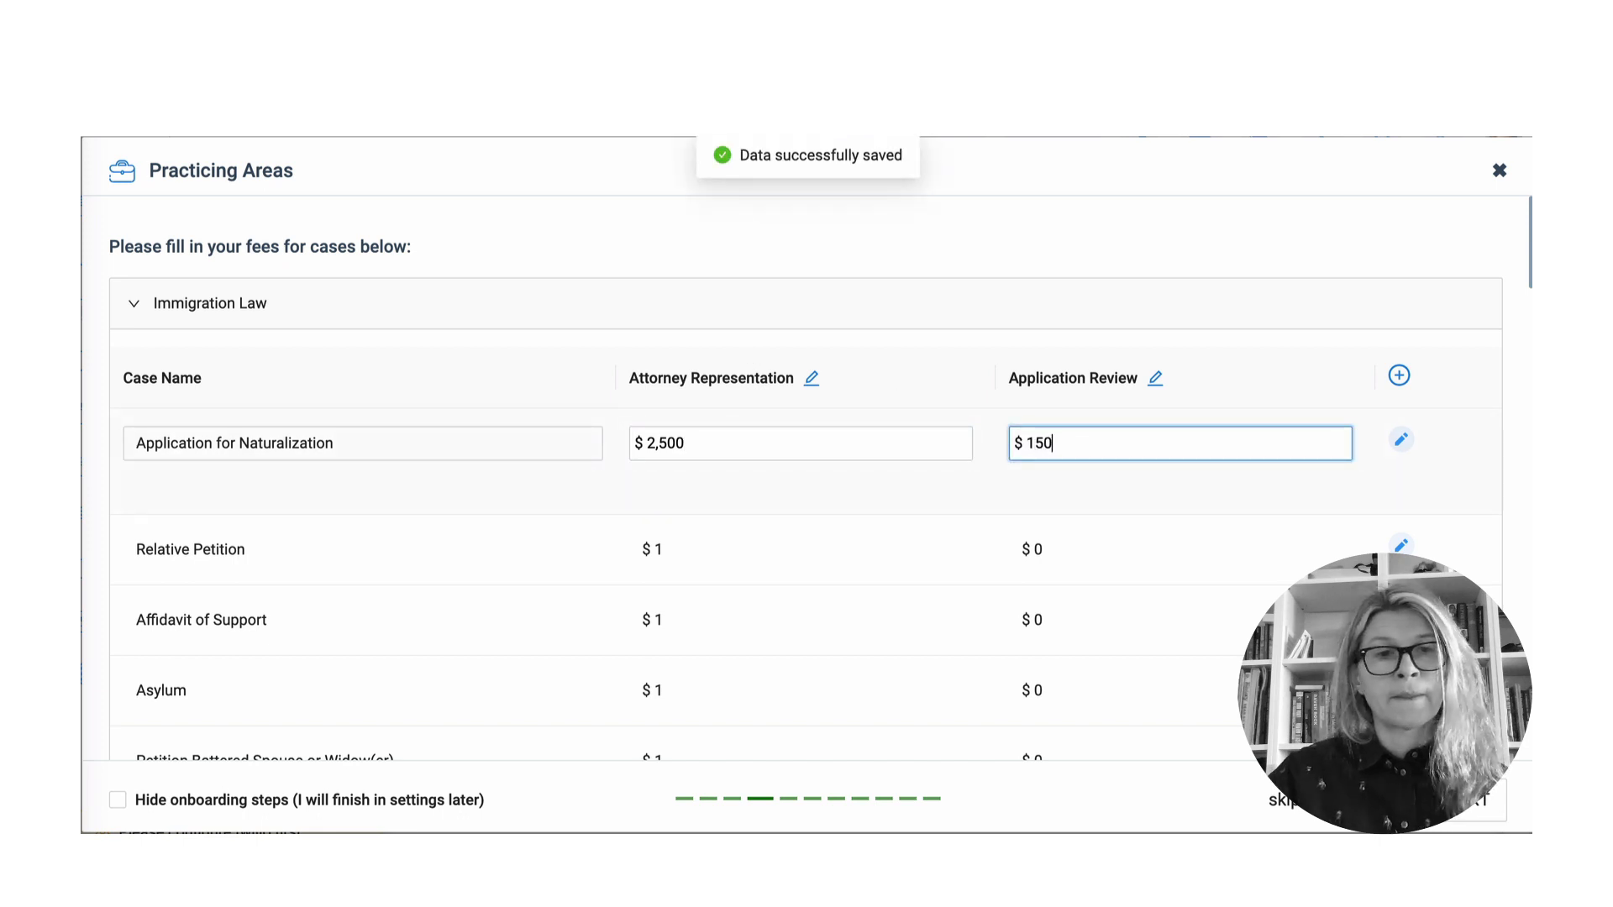
type("0")
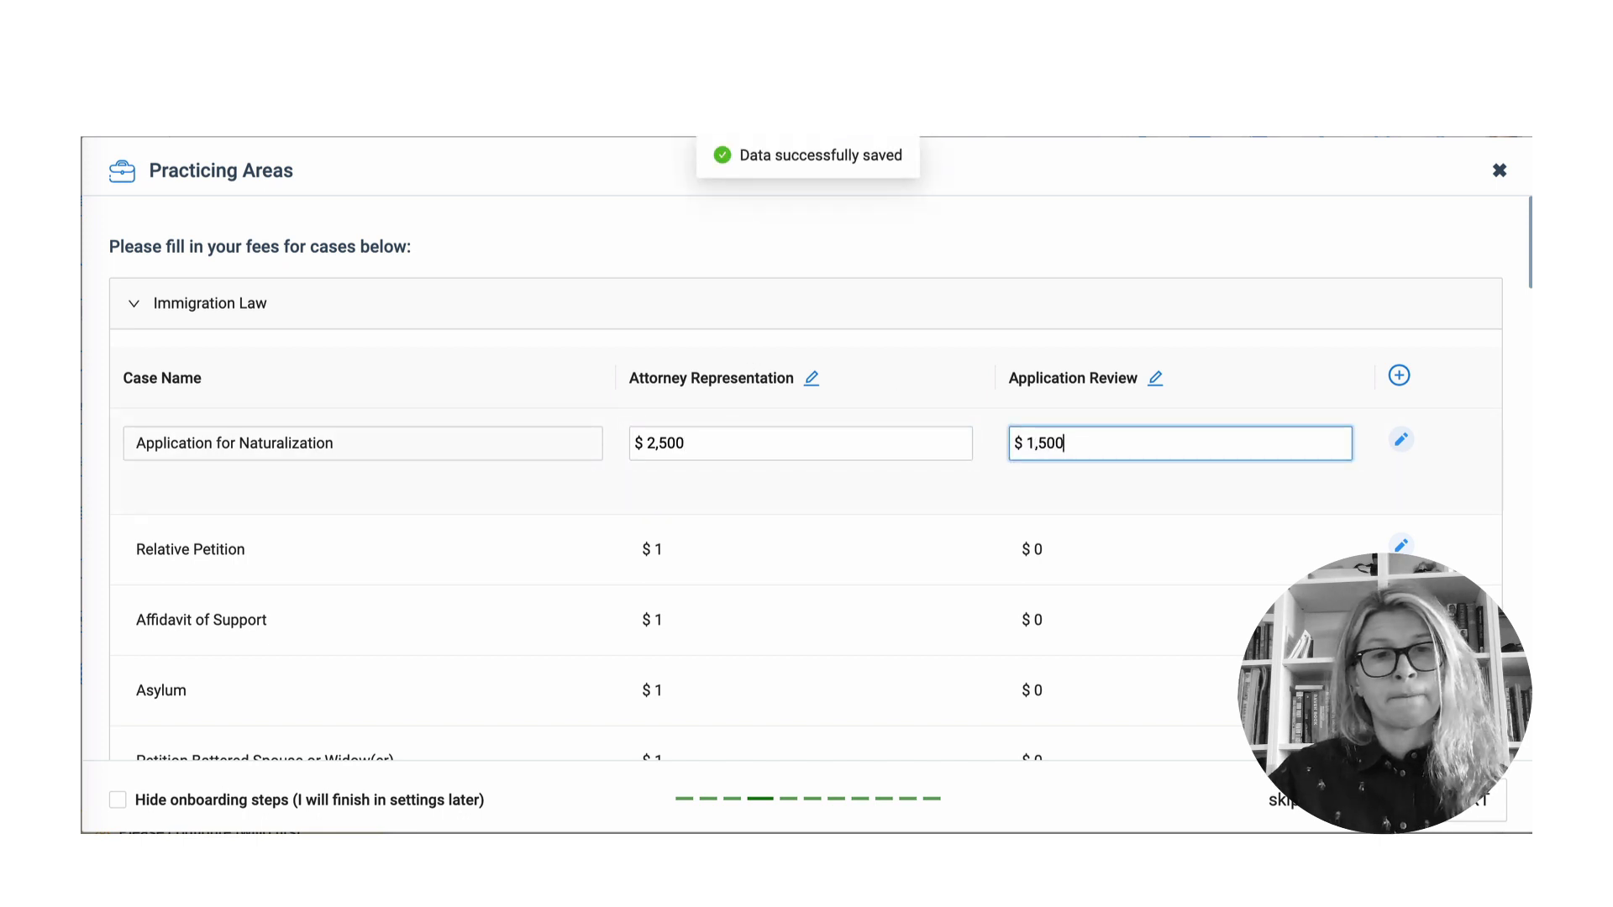
- Set Relative Petition fees to $4,500 attorney representation and $1,500 application review
left_click(755, 550)
key("BackSpace")
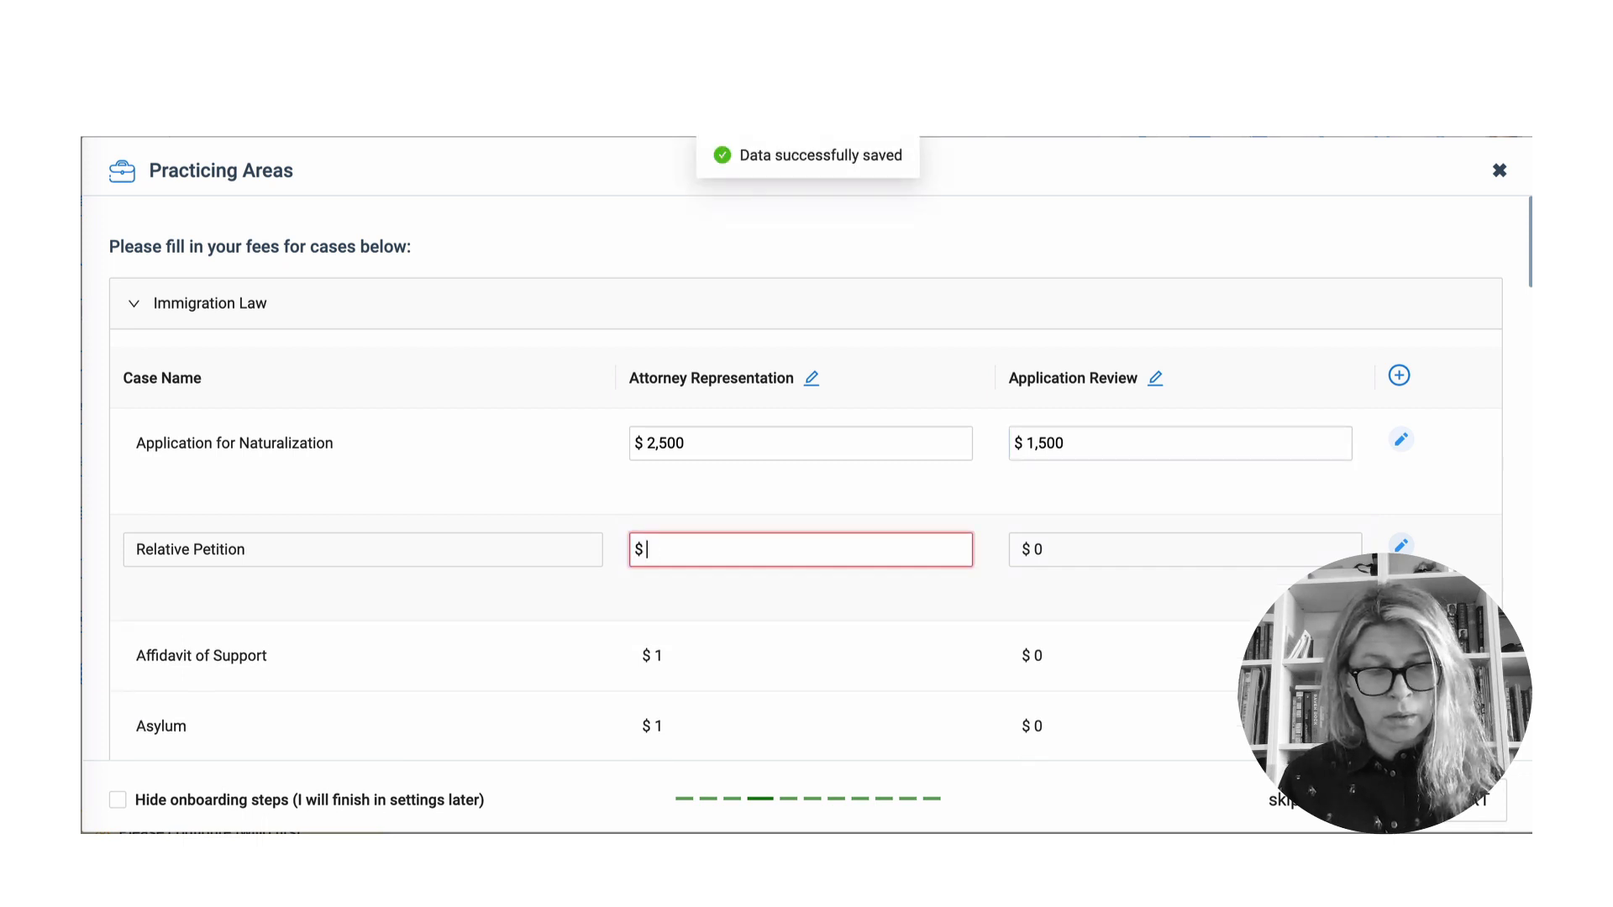
type("45600")
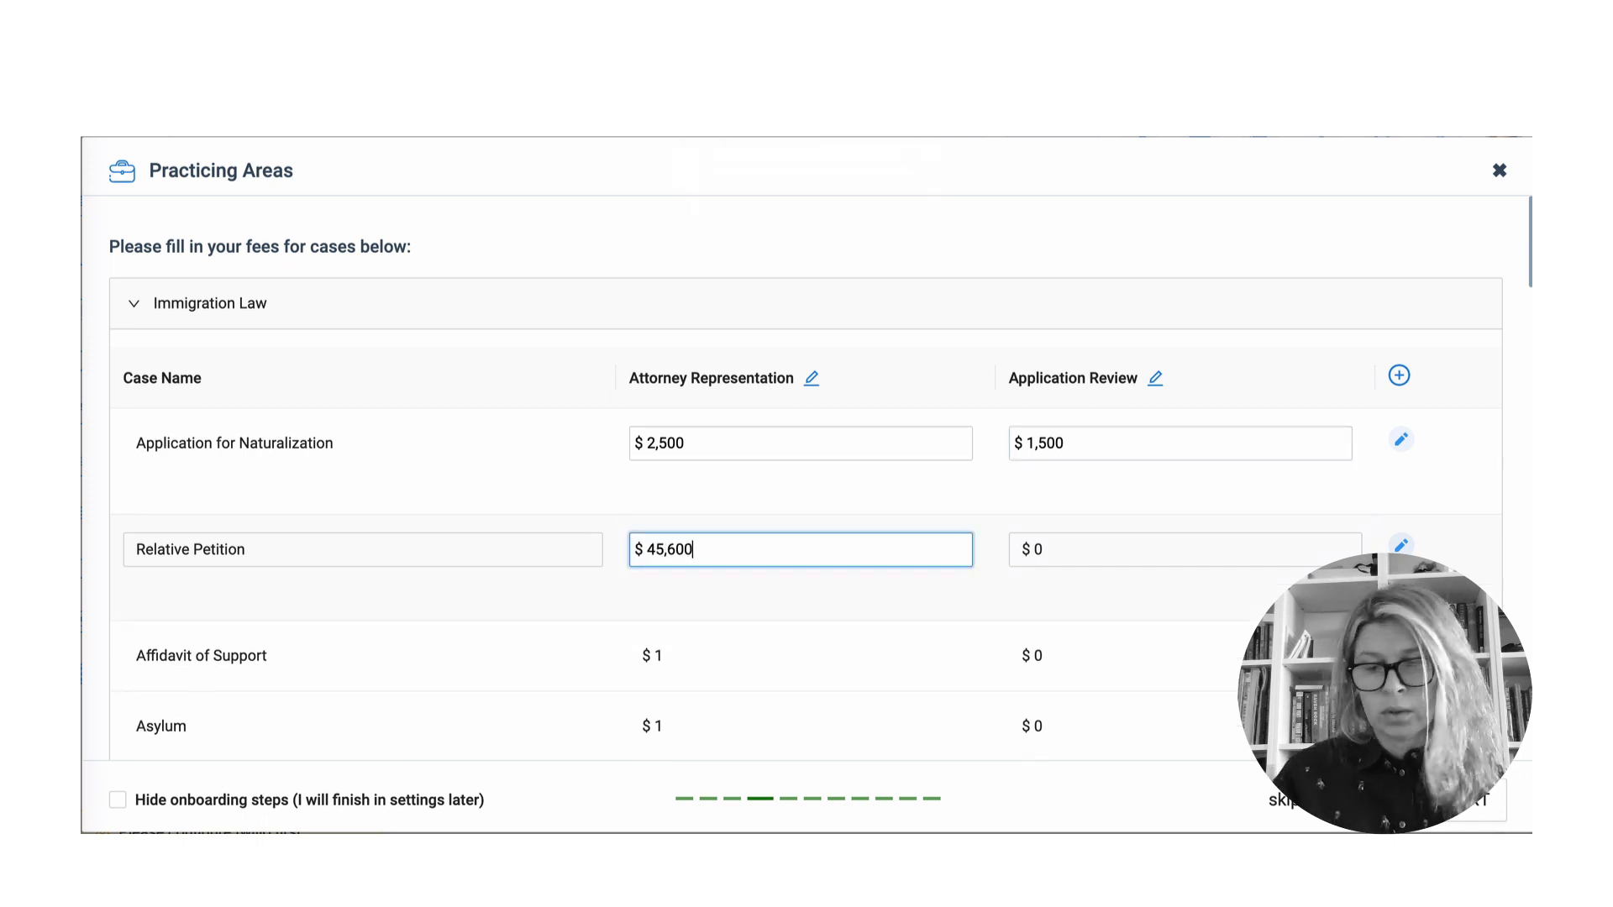
key("BackSpace")
key("BackSpace")
key("BackSpace")
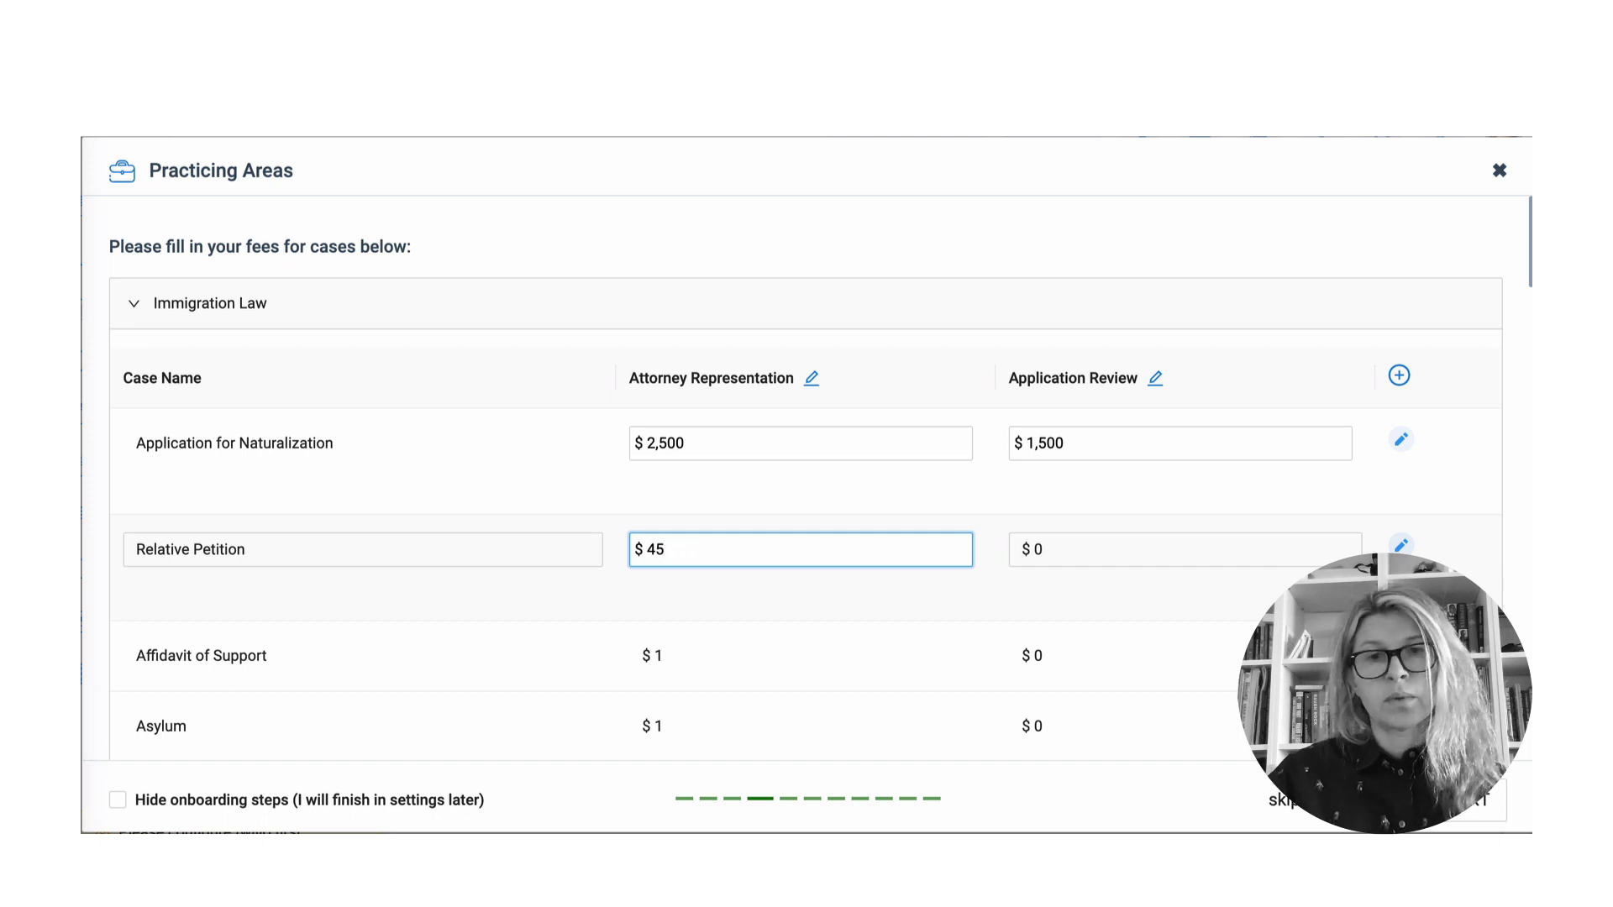
type("00")
left_click(1117, 547)
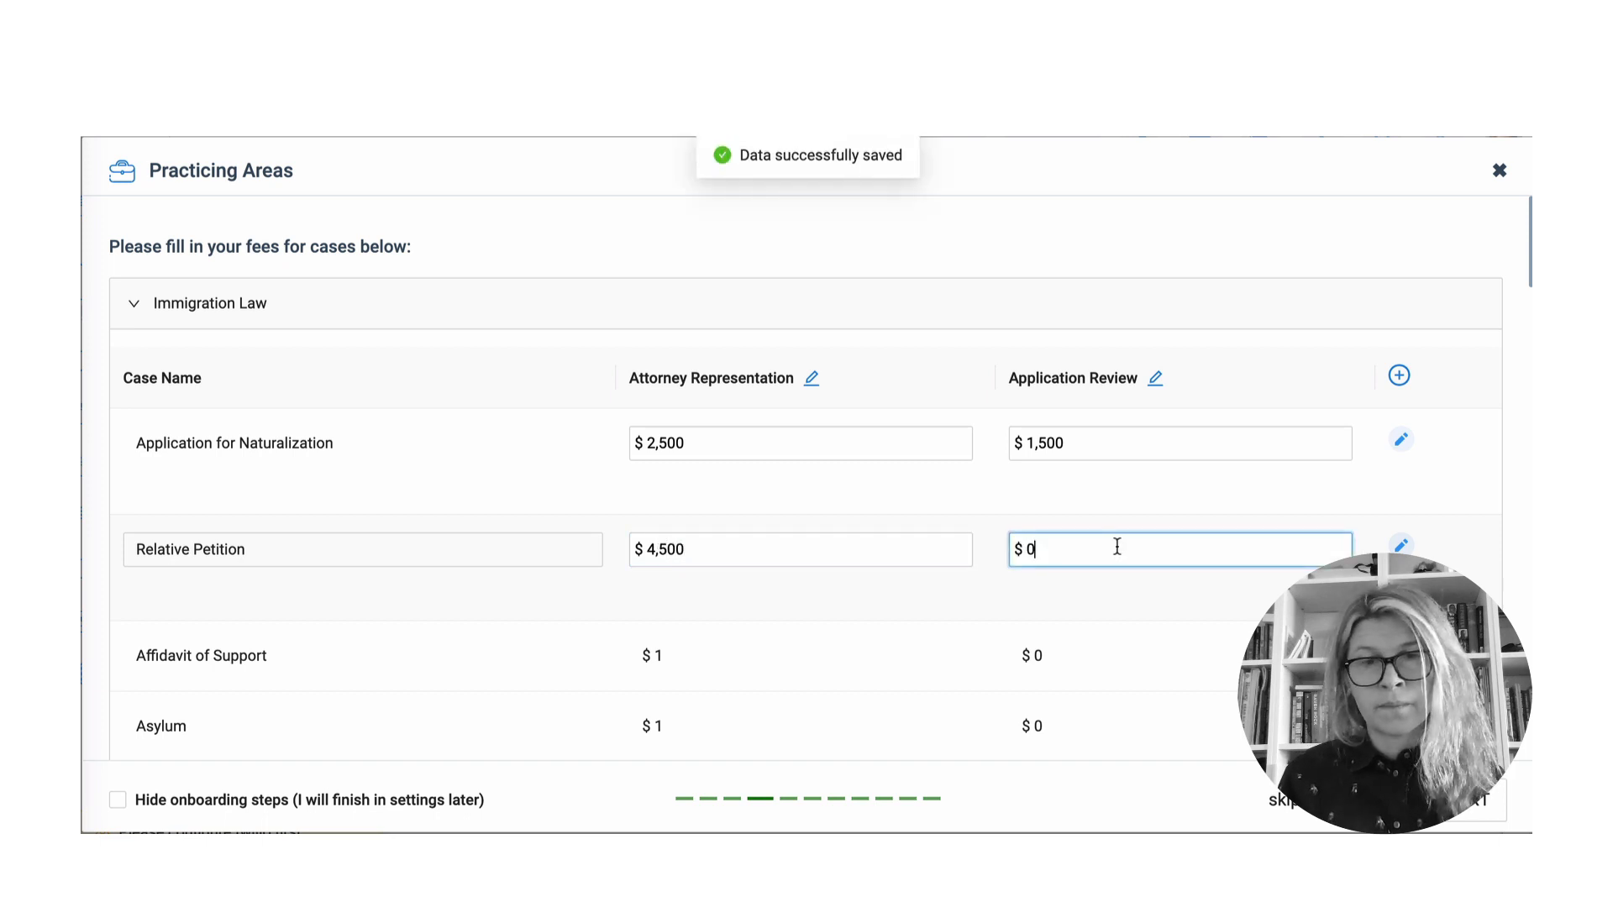
key("BackSpace")
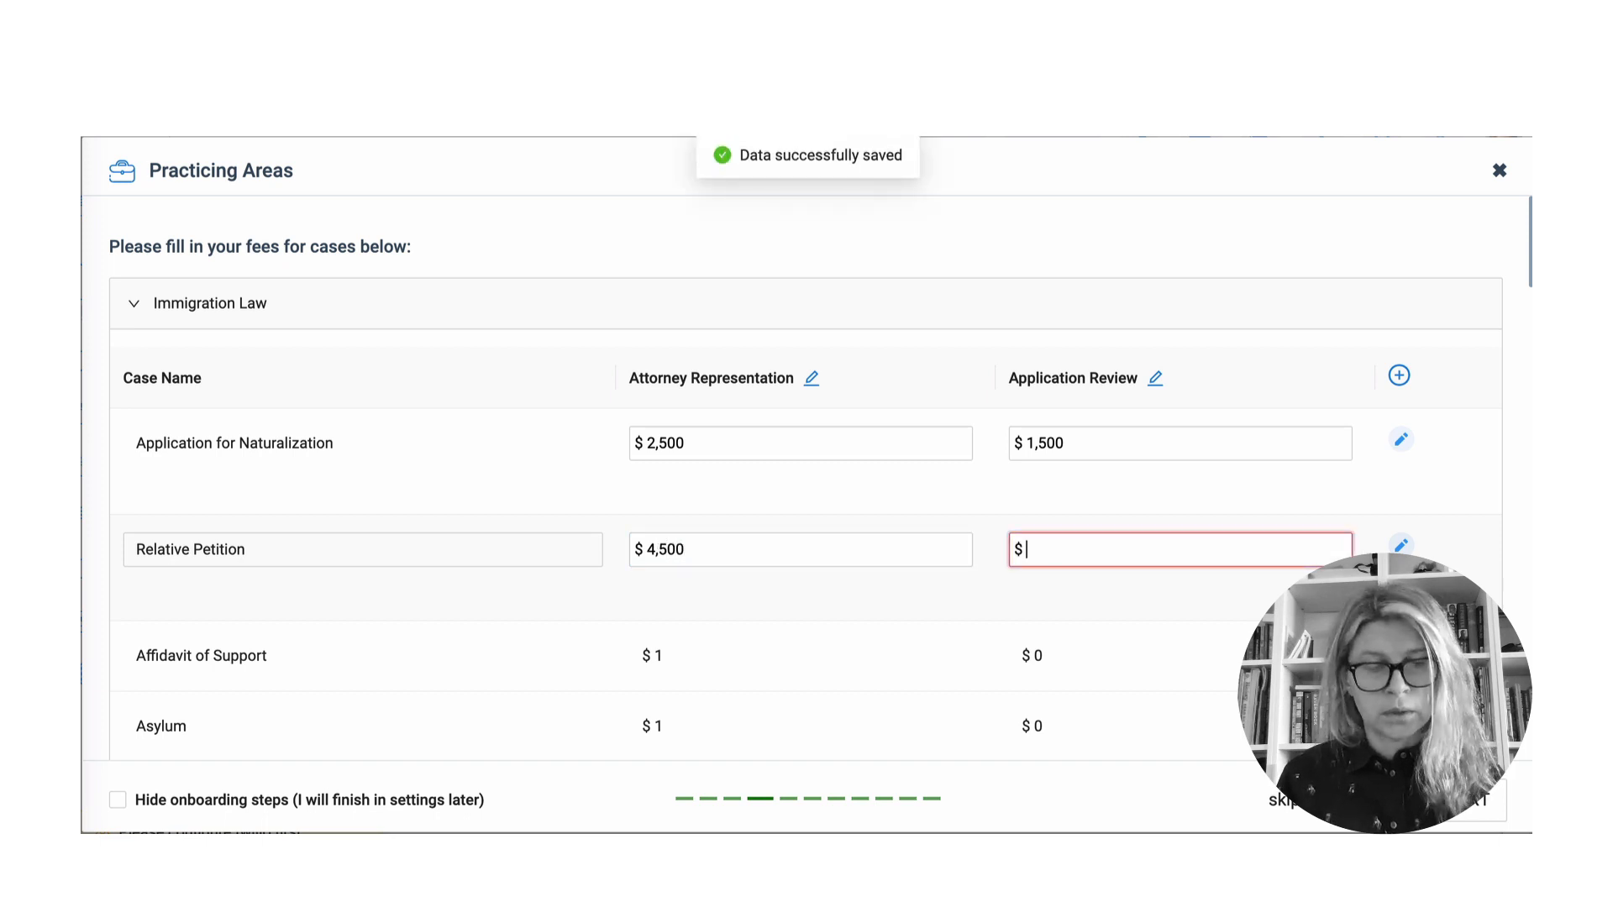
type("1500")
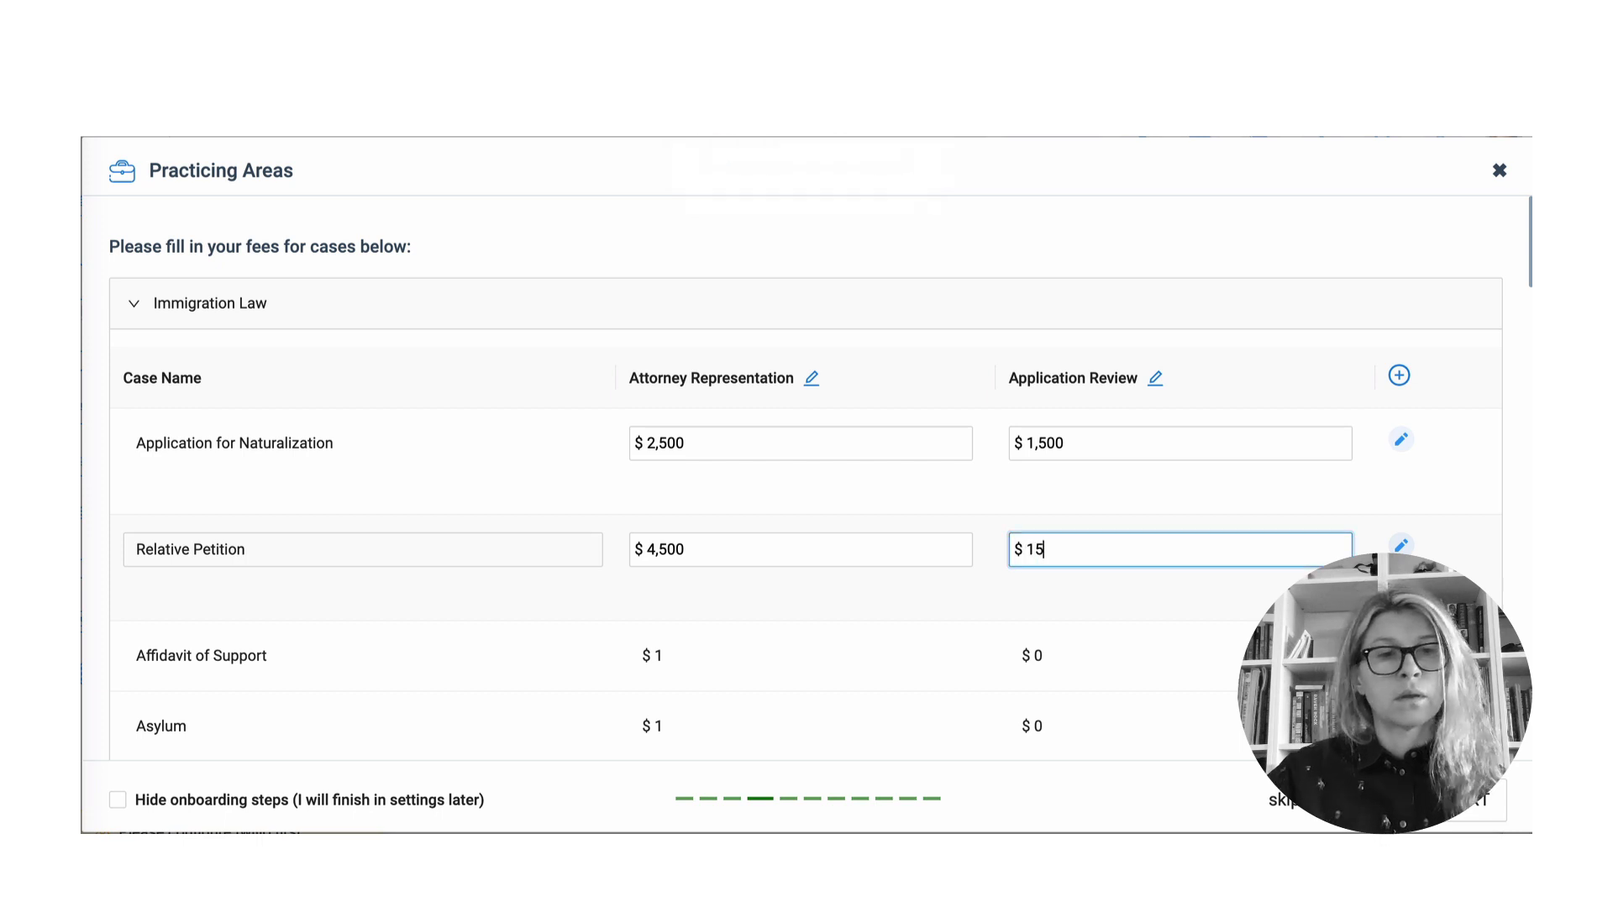
- Set Asylum fees to $9,000 attorney representation and $4,500 application review
scroll(727, 685, "down", 1)
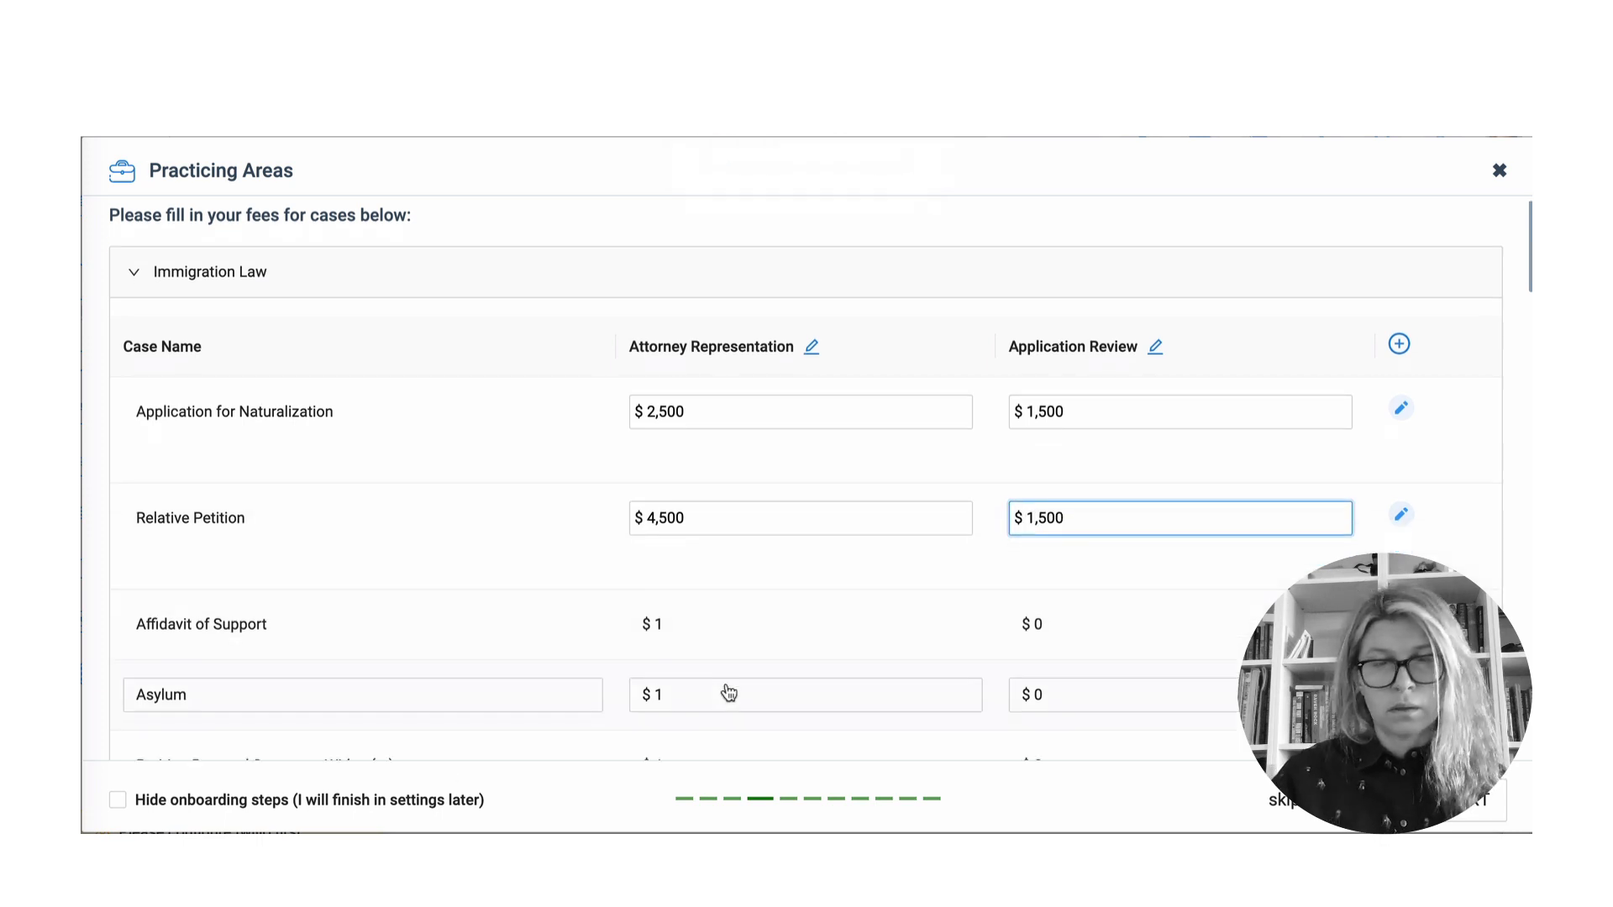
left_click(727, 688)
key("BackSpace")
type("9")
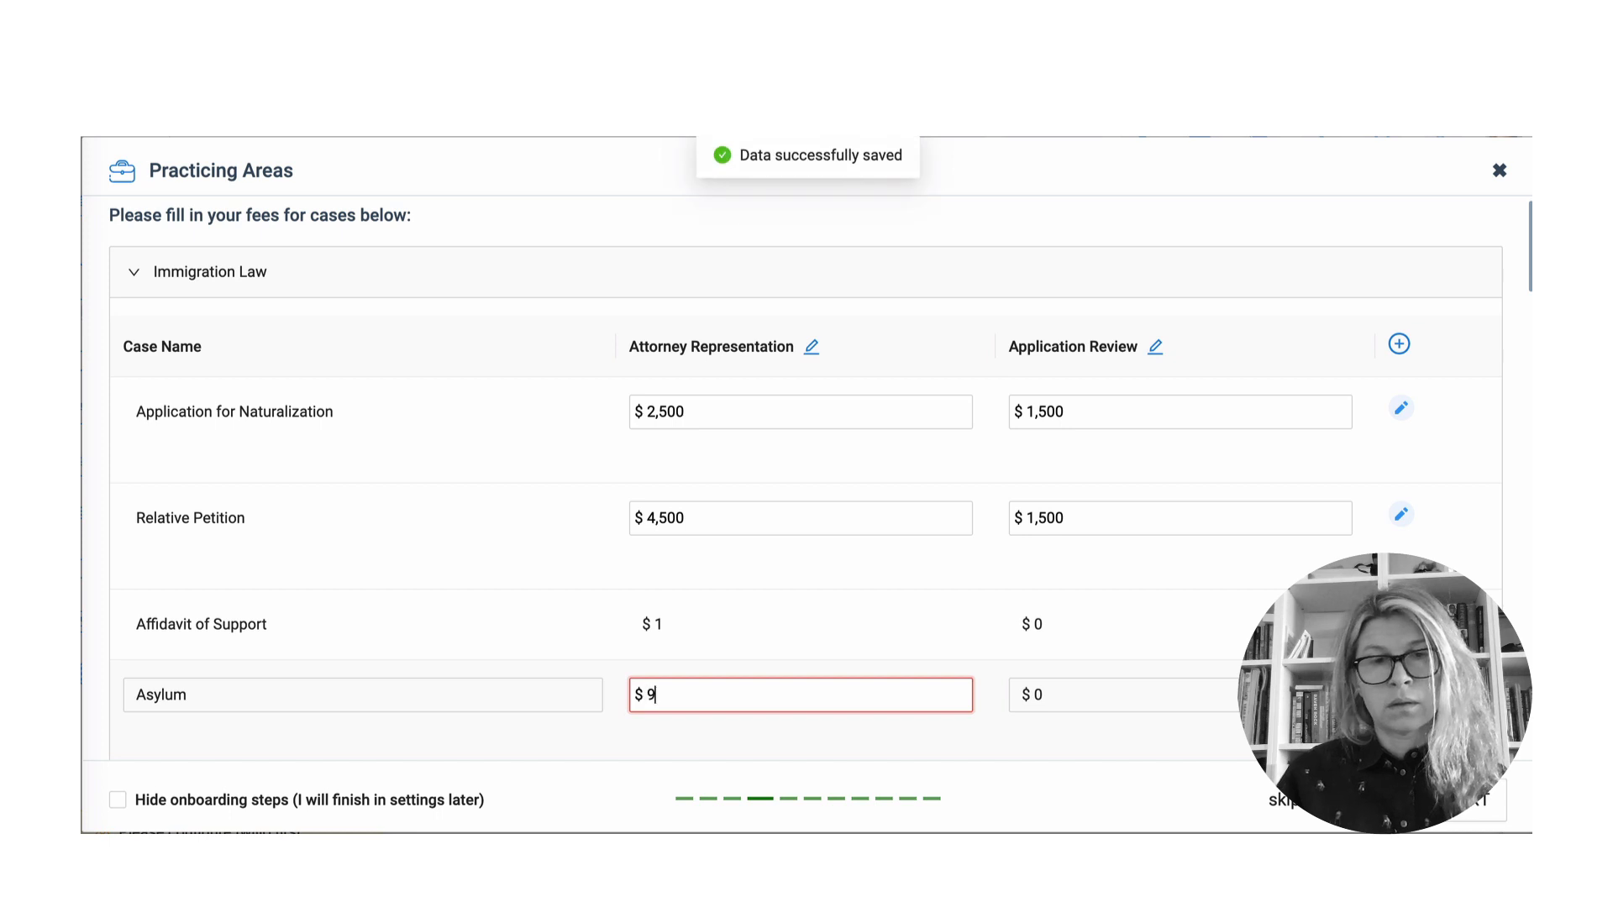
type(",000")
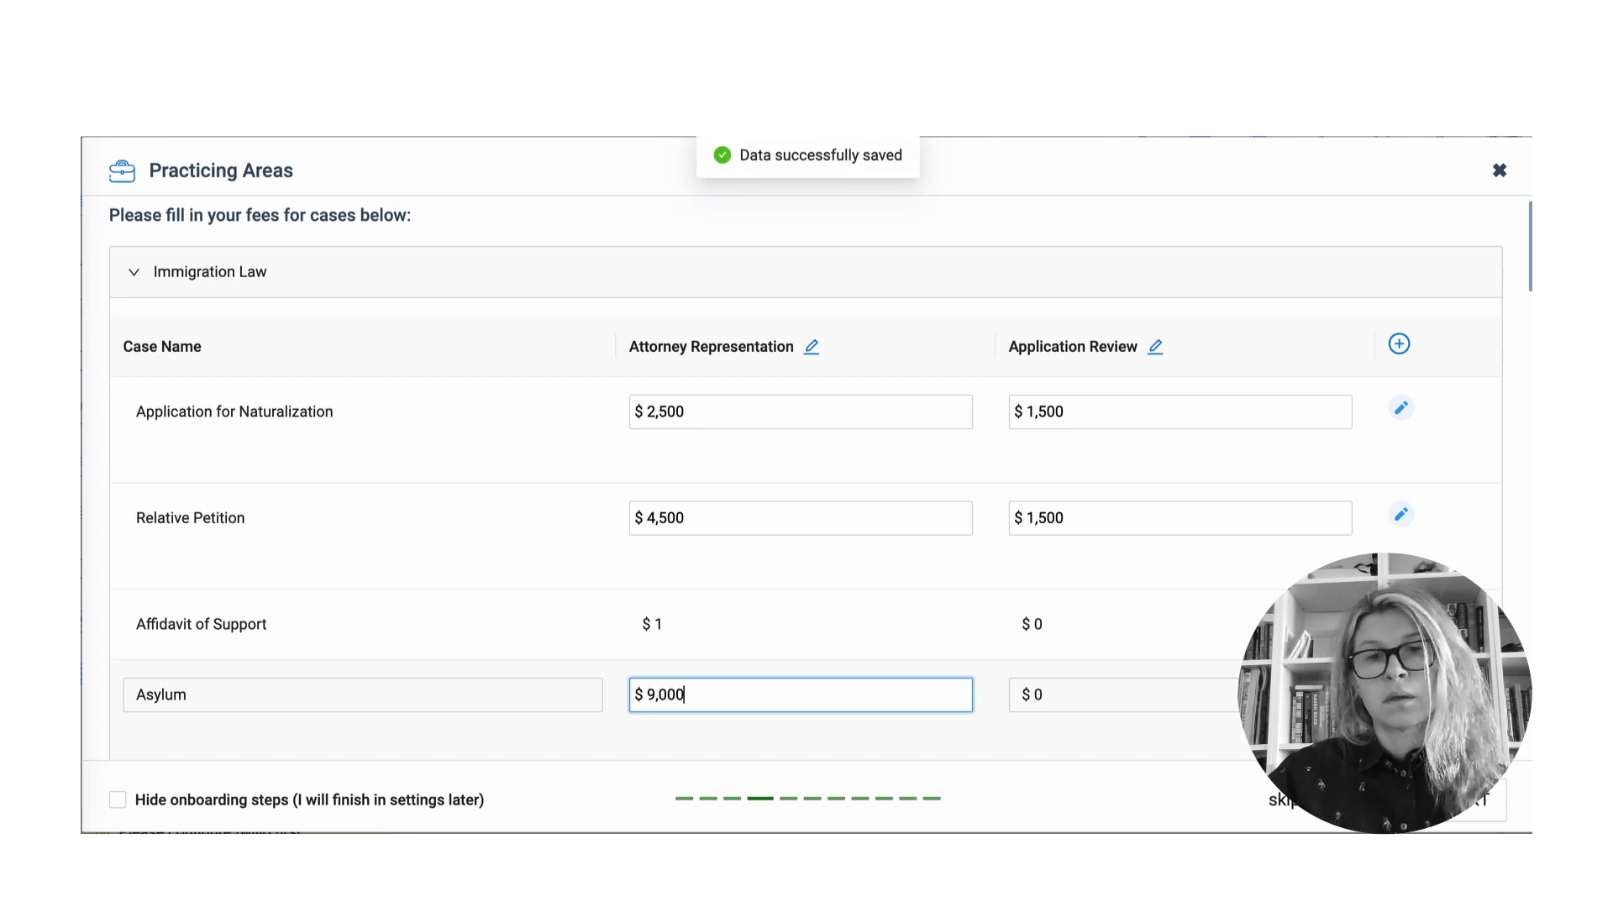
left_click(1086, 700)
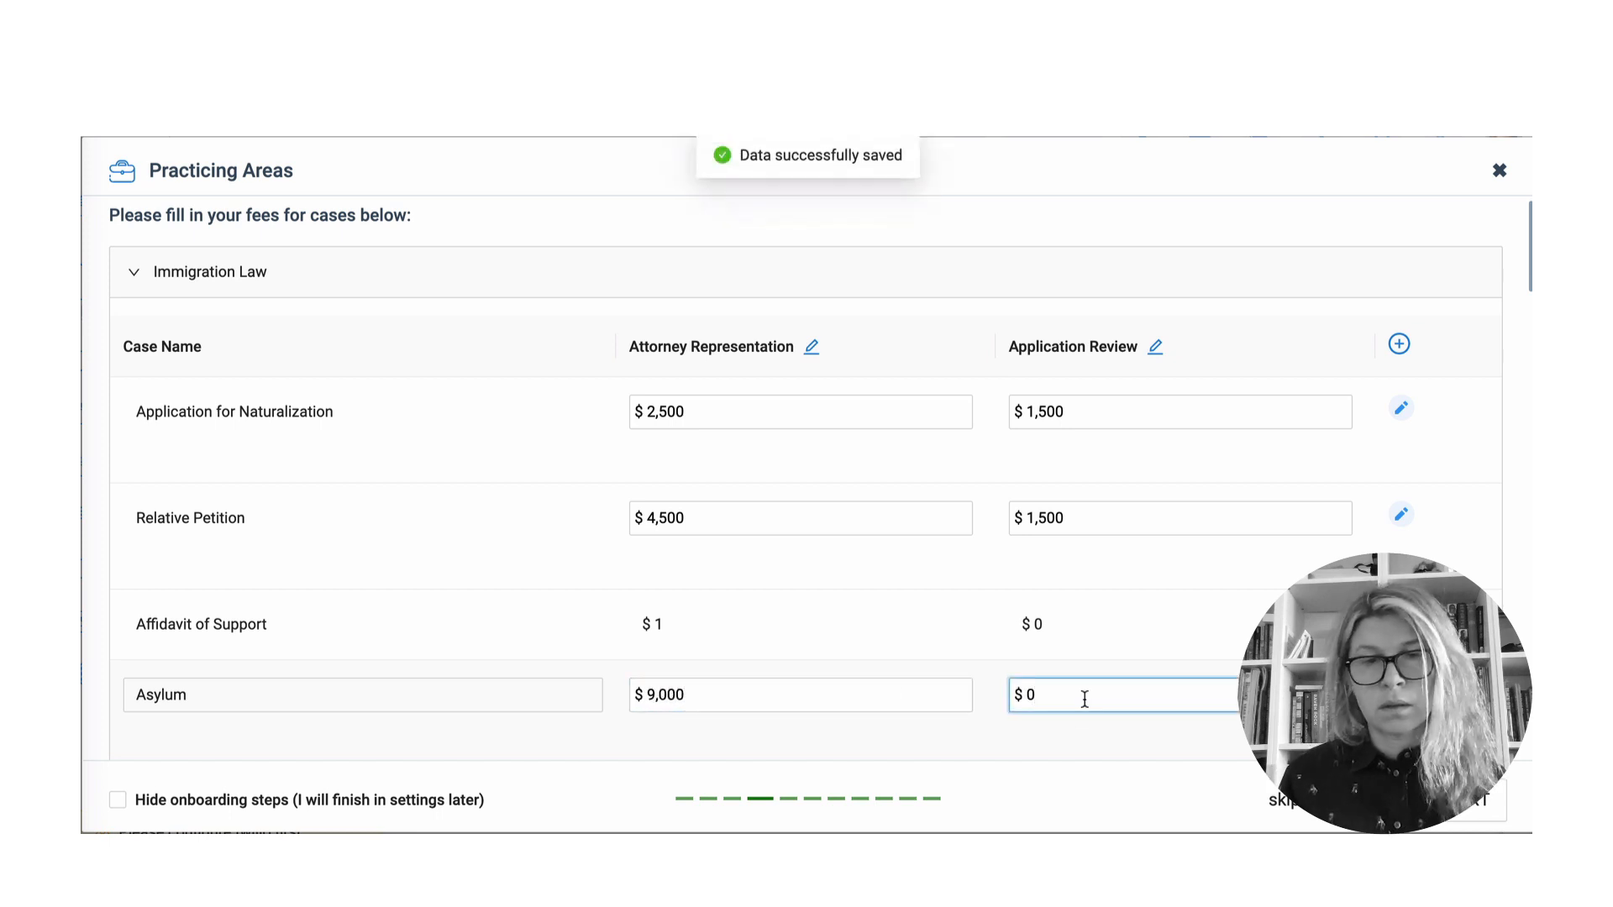
key("BackSpace")
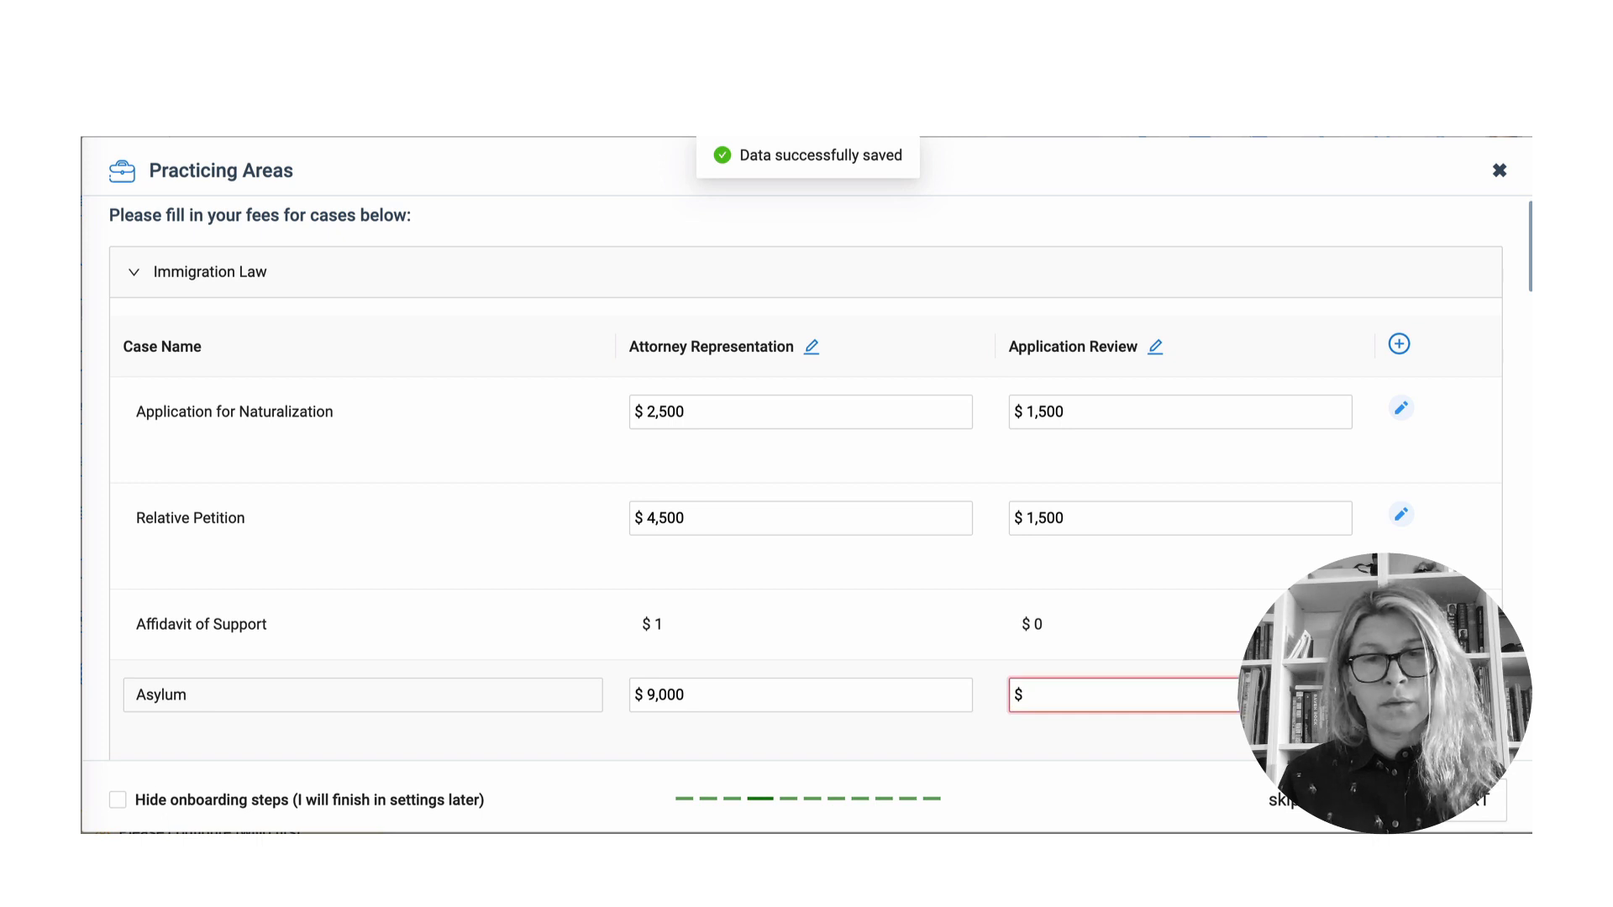
type("4500")
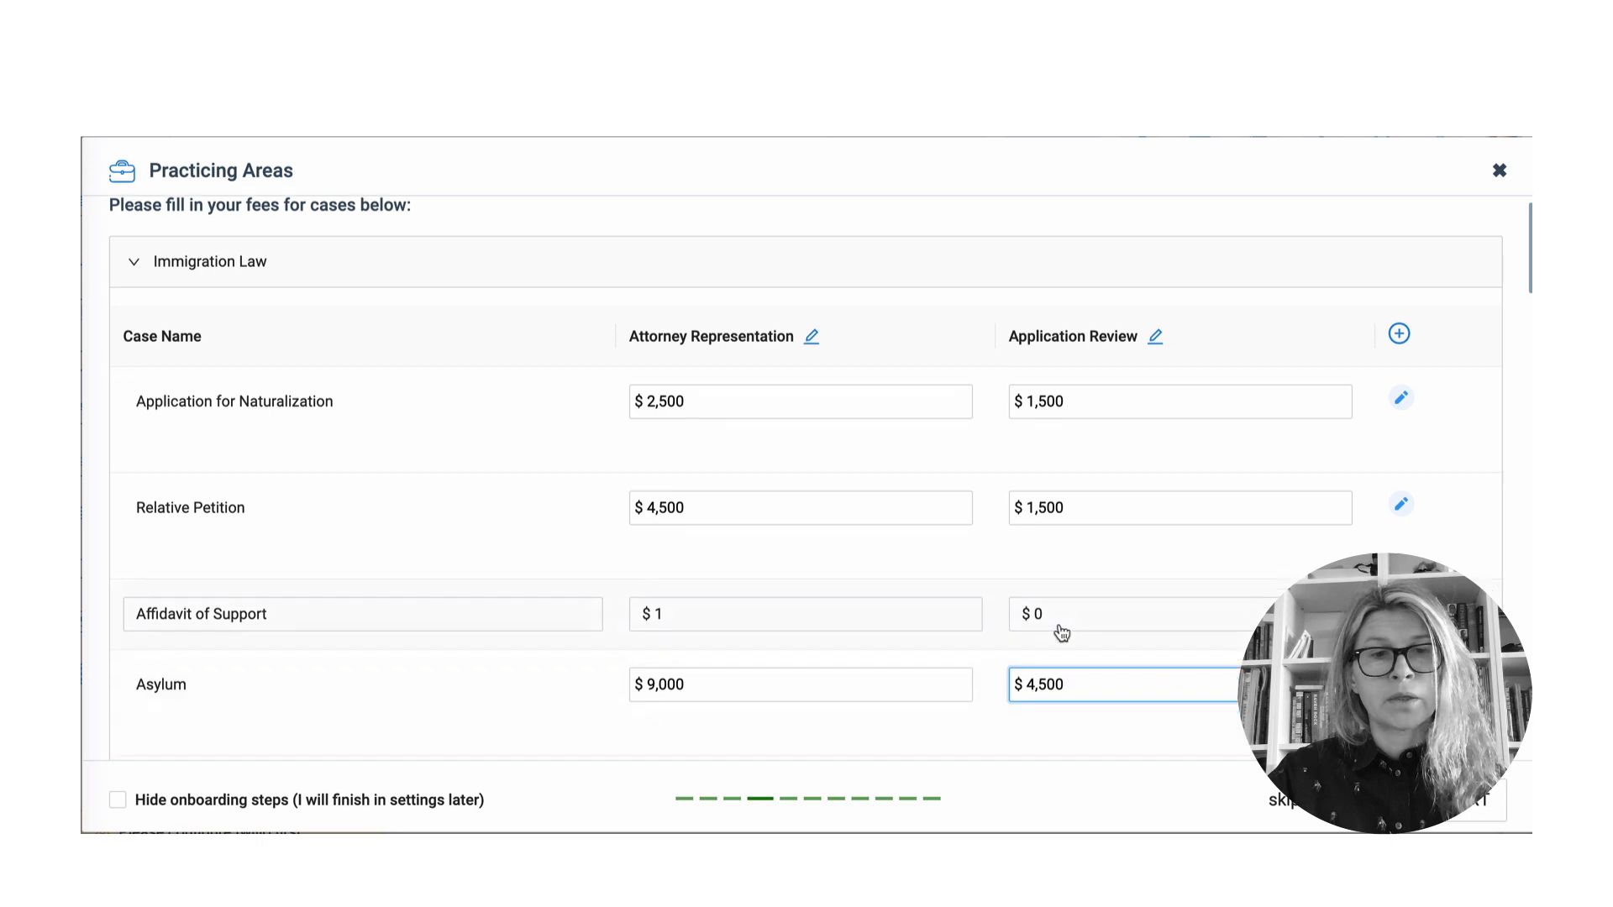
- Save the Immigration Law fees and continue to FileDoc Settings
scroll(1060, 626, "down", 6)
scroll(1062, 634, "down", 7)
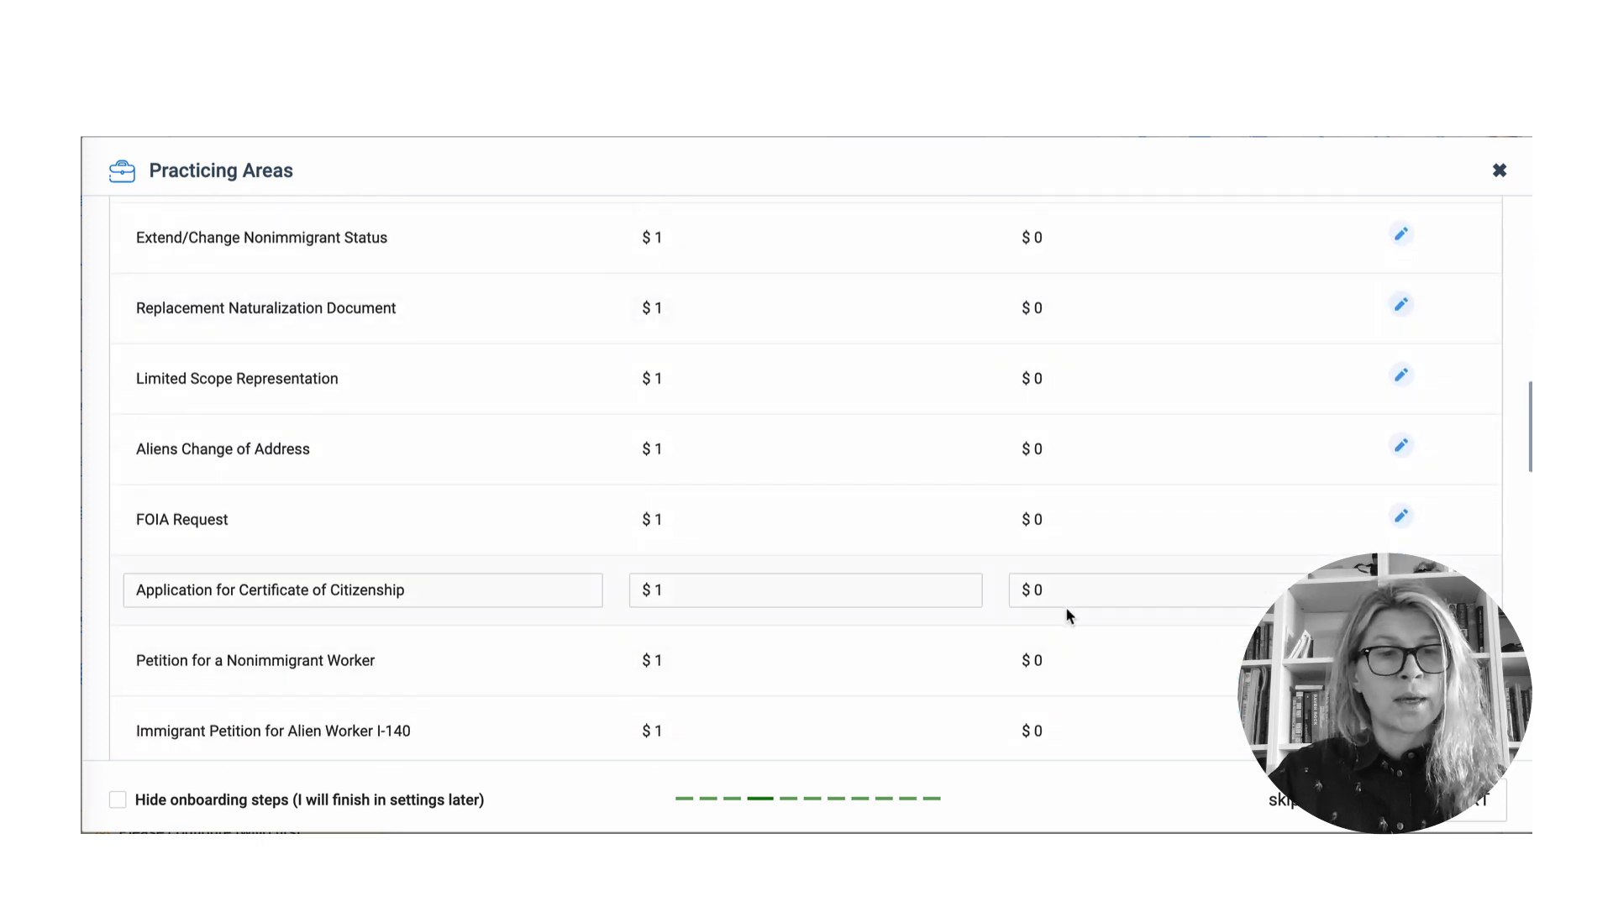
scroll(1055, 598, "up", 13)
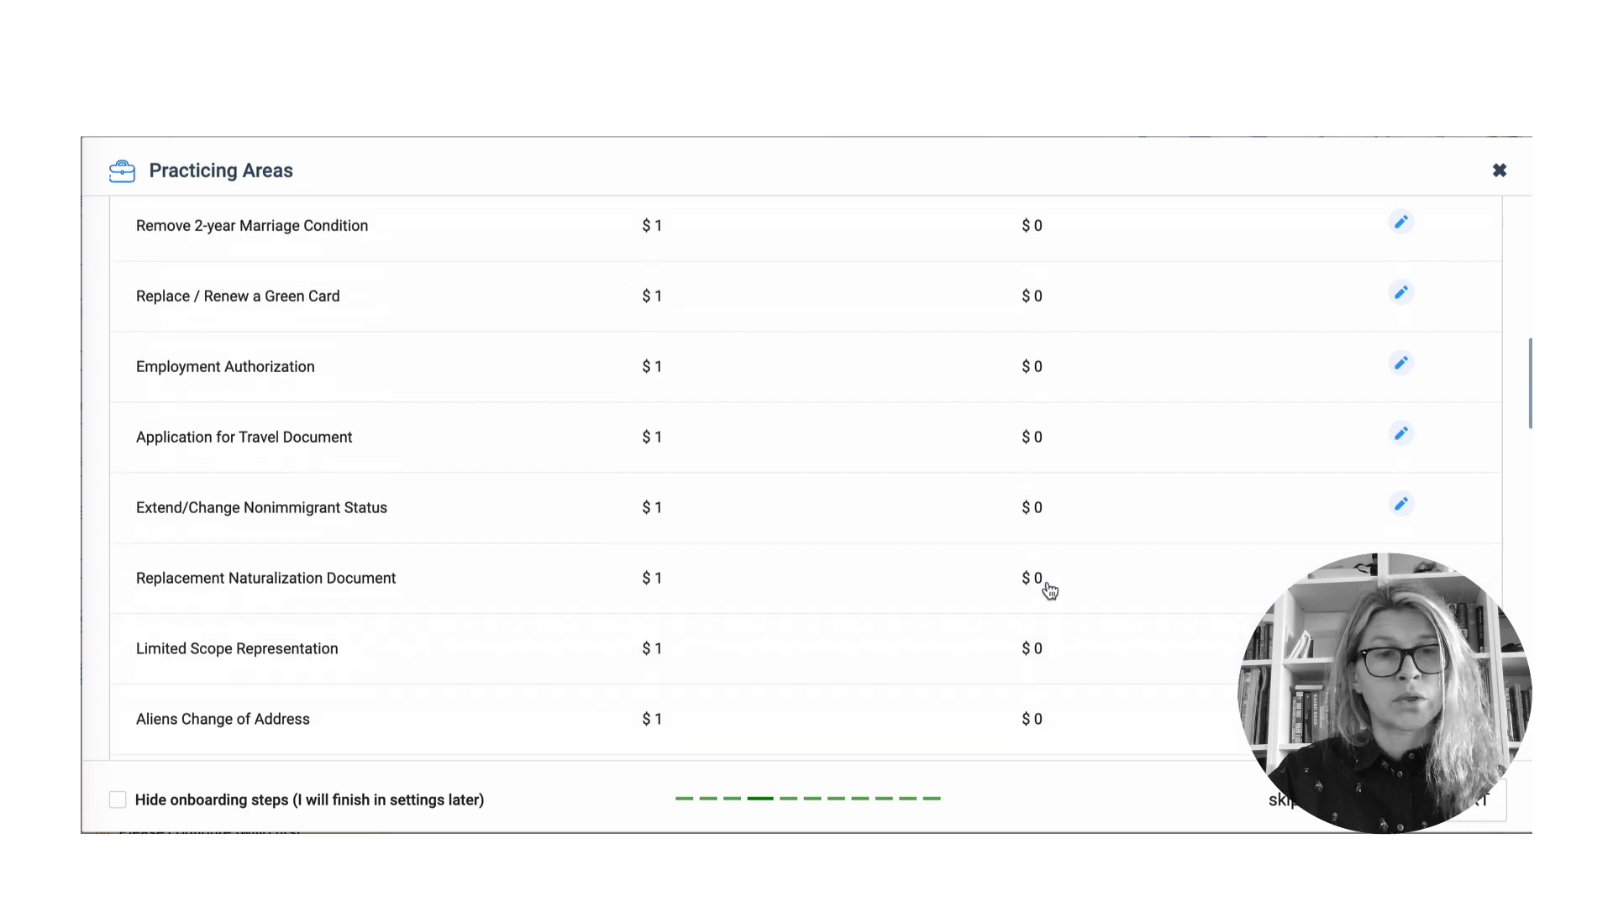
left_click(1476, 811)
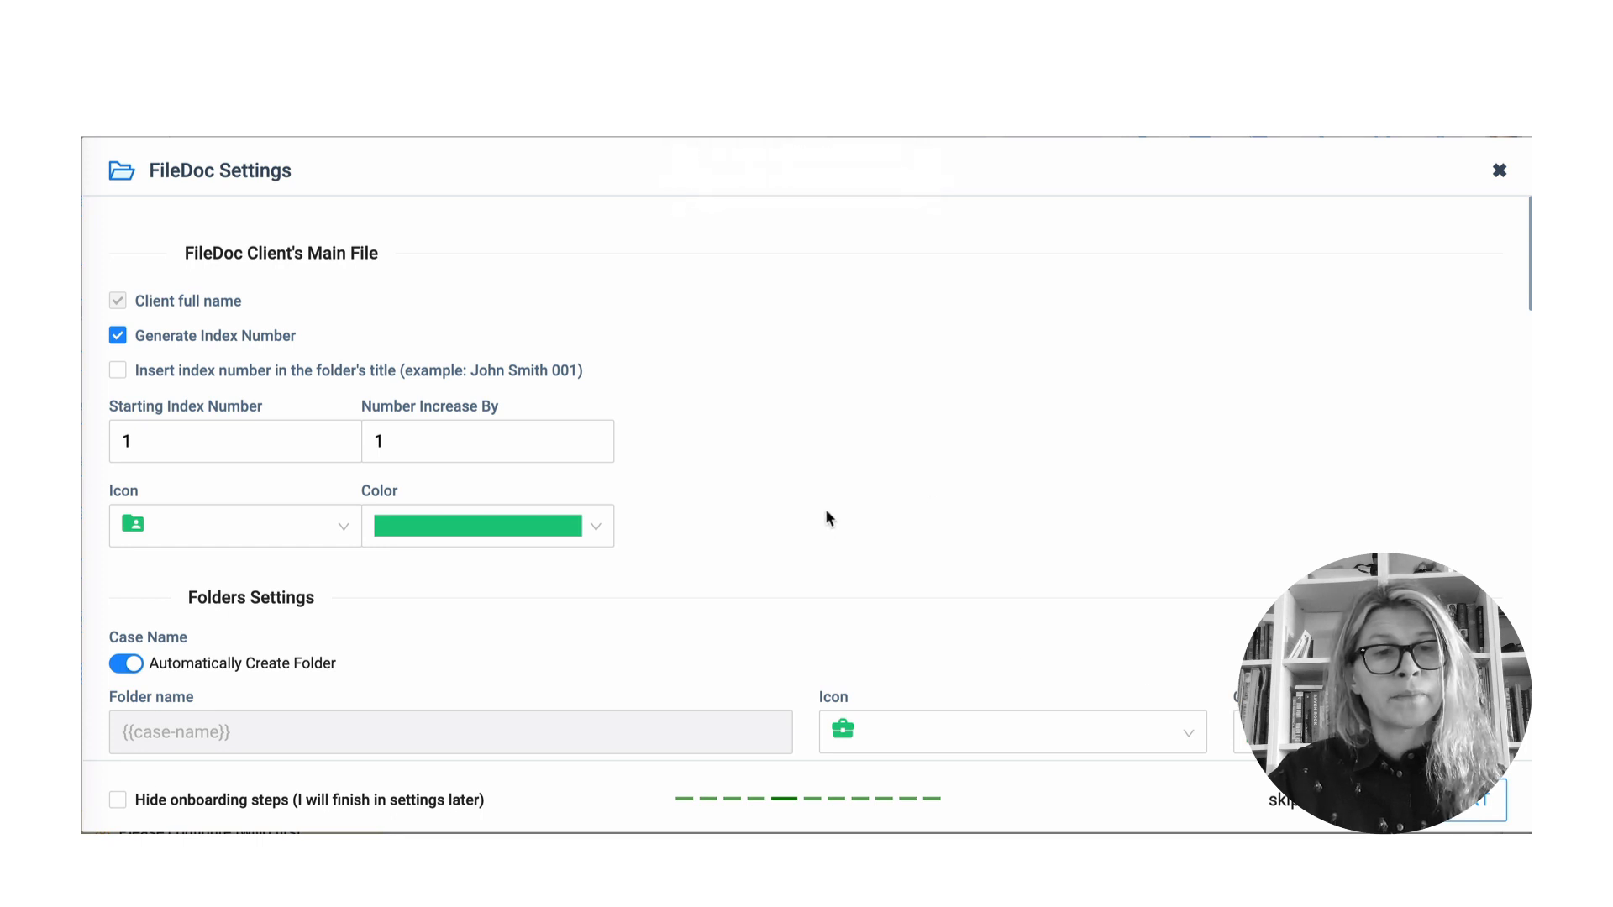
scroll(826, 511, "down", 1)
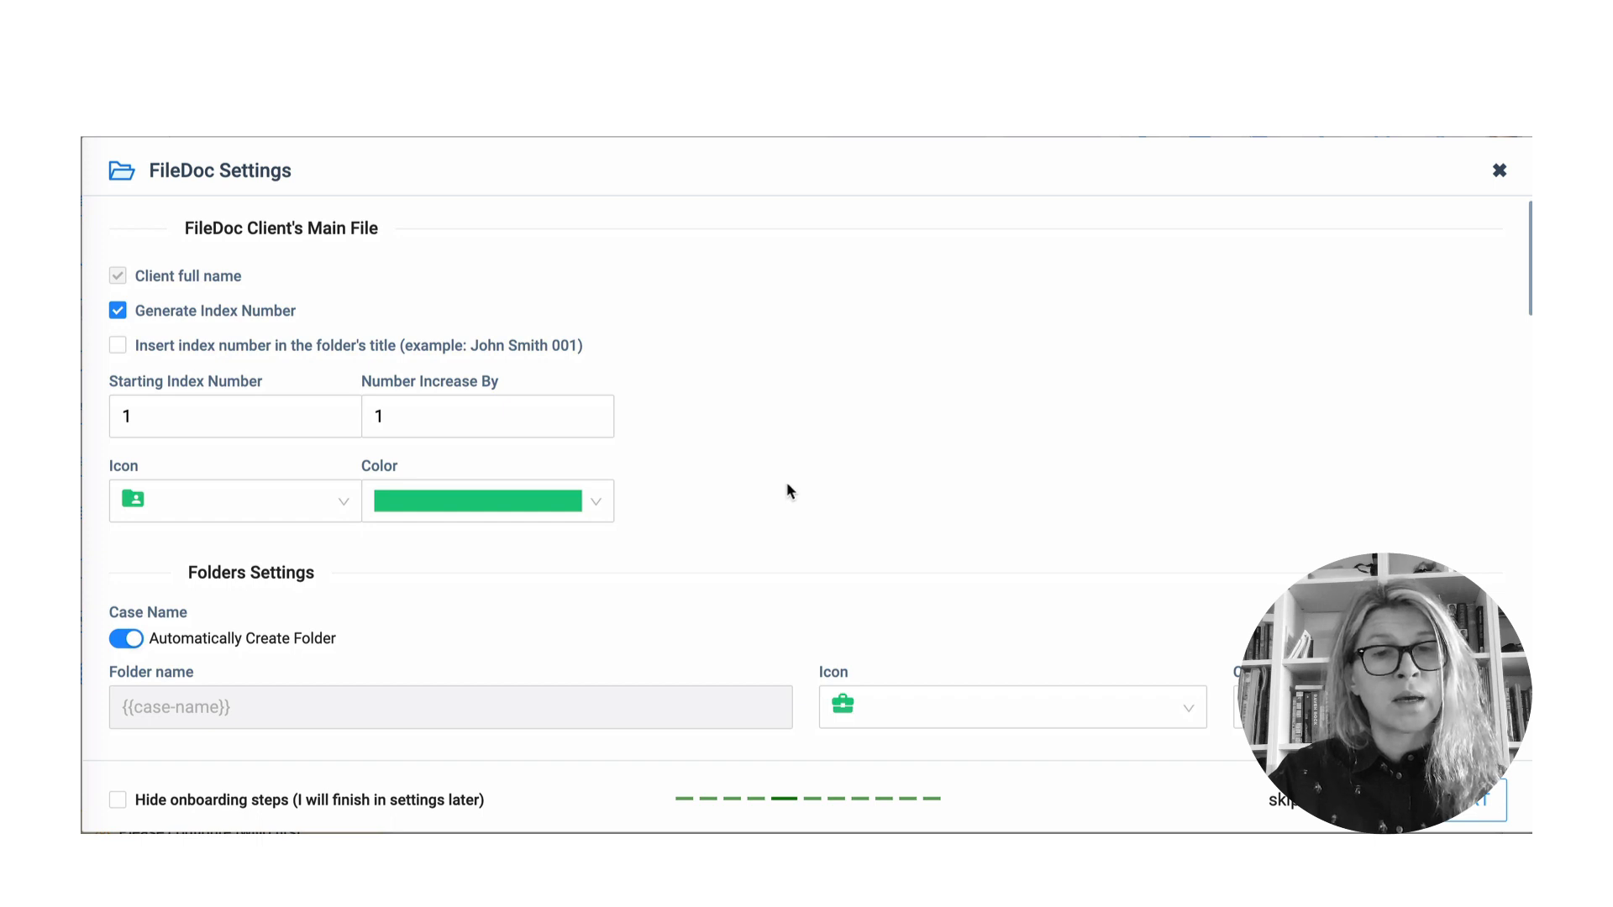
scroll(786, 483, "down", 1)
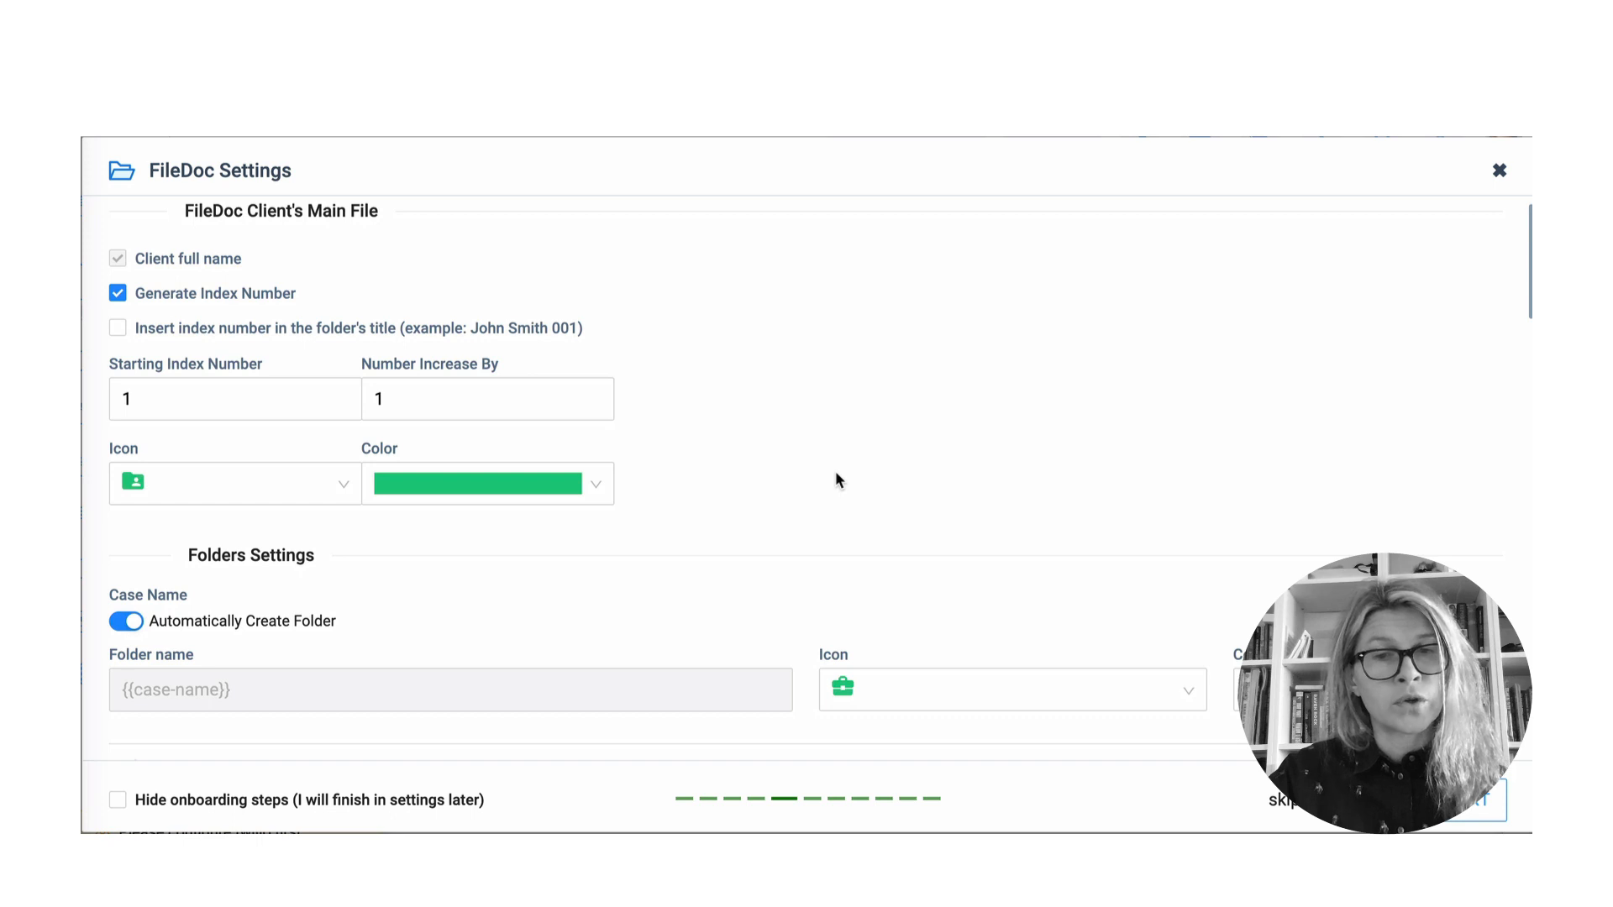
scroll(836, 481, "down", 1)
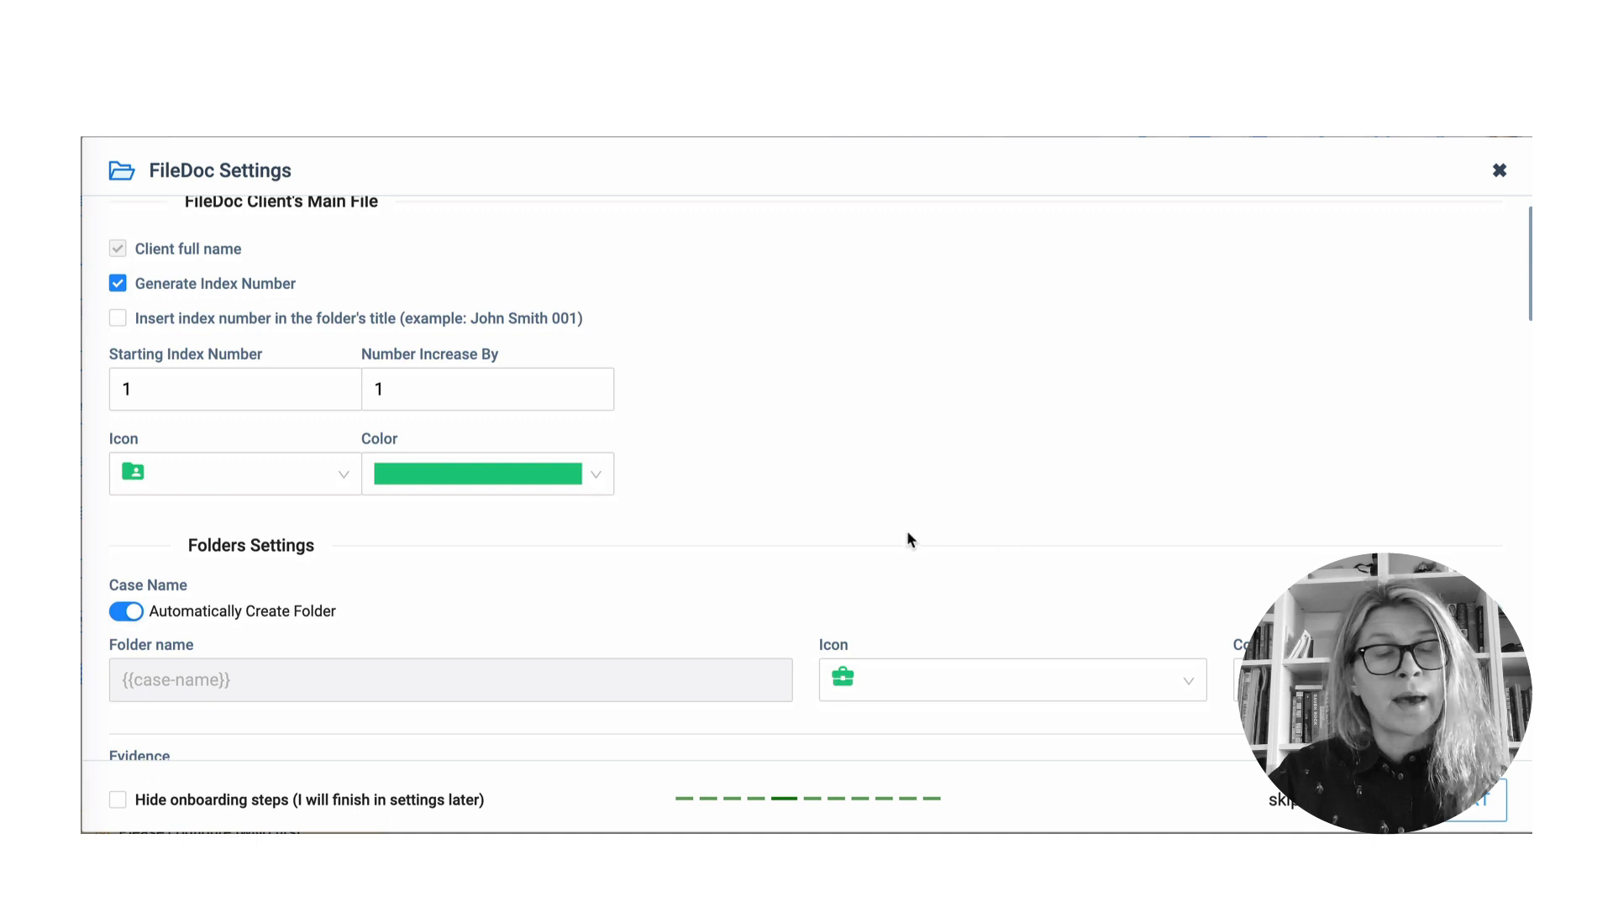
scroll(910, 537, "down", 4)
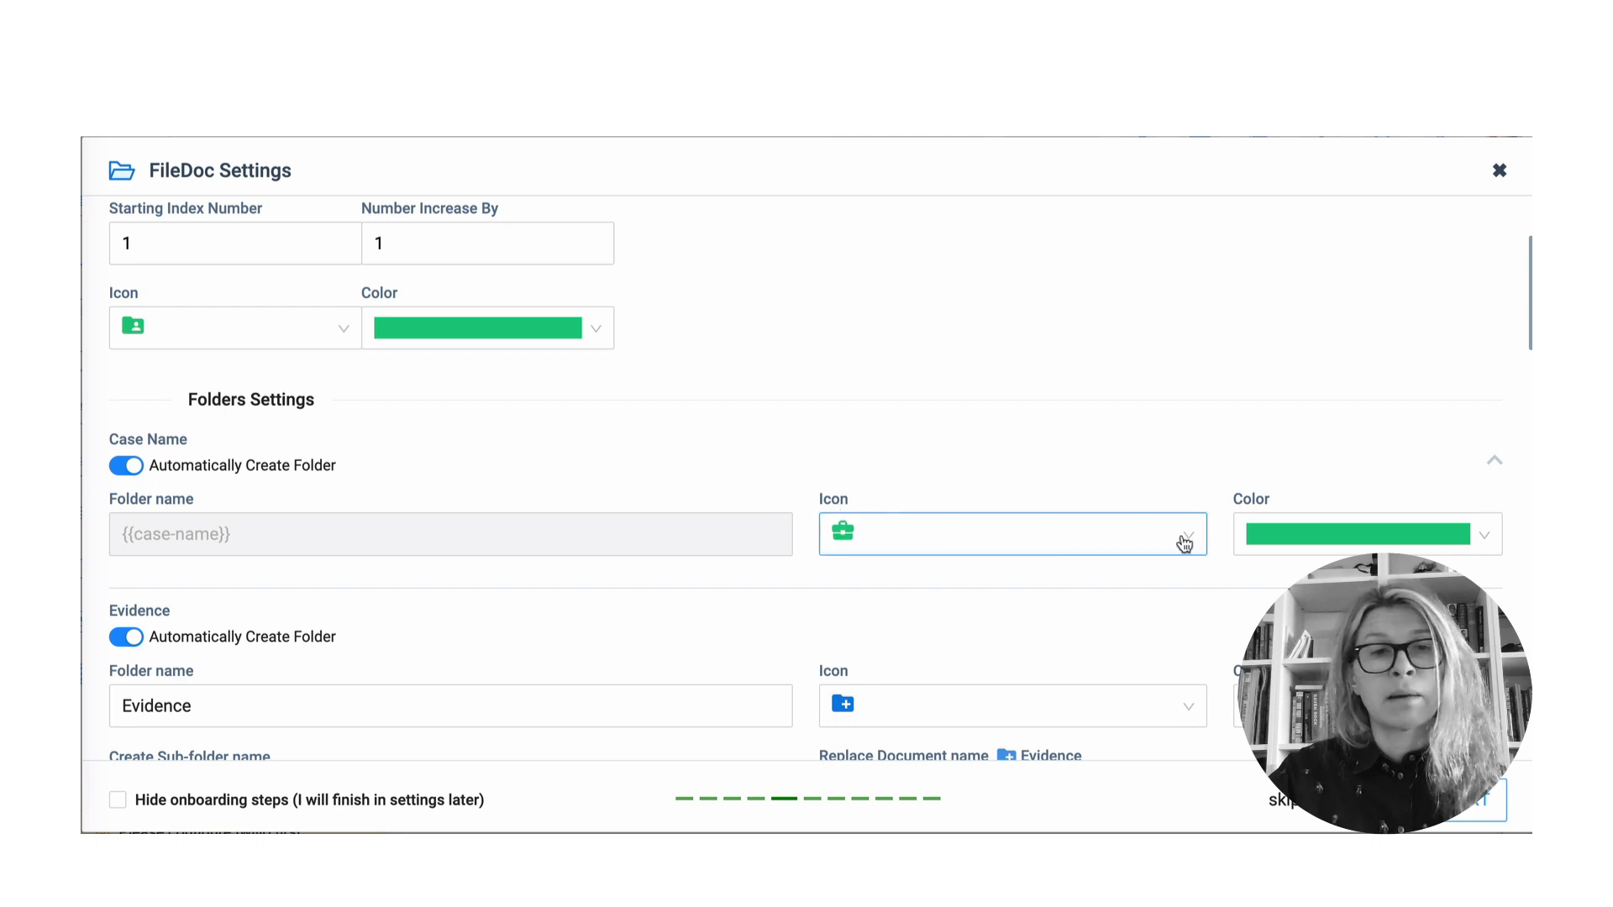
- Choose the orange swatch as the Case Name folder colour
left_click(1351, 535)
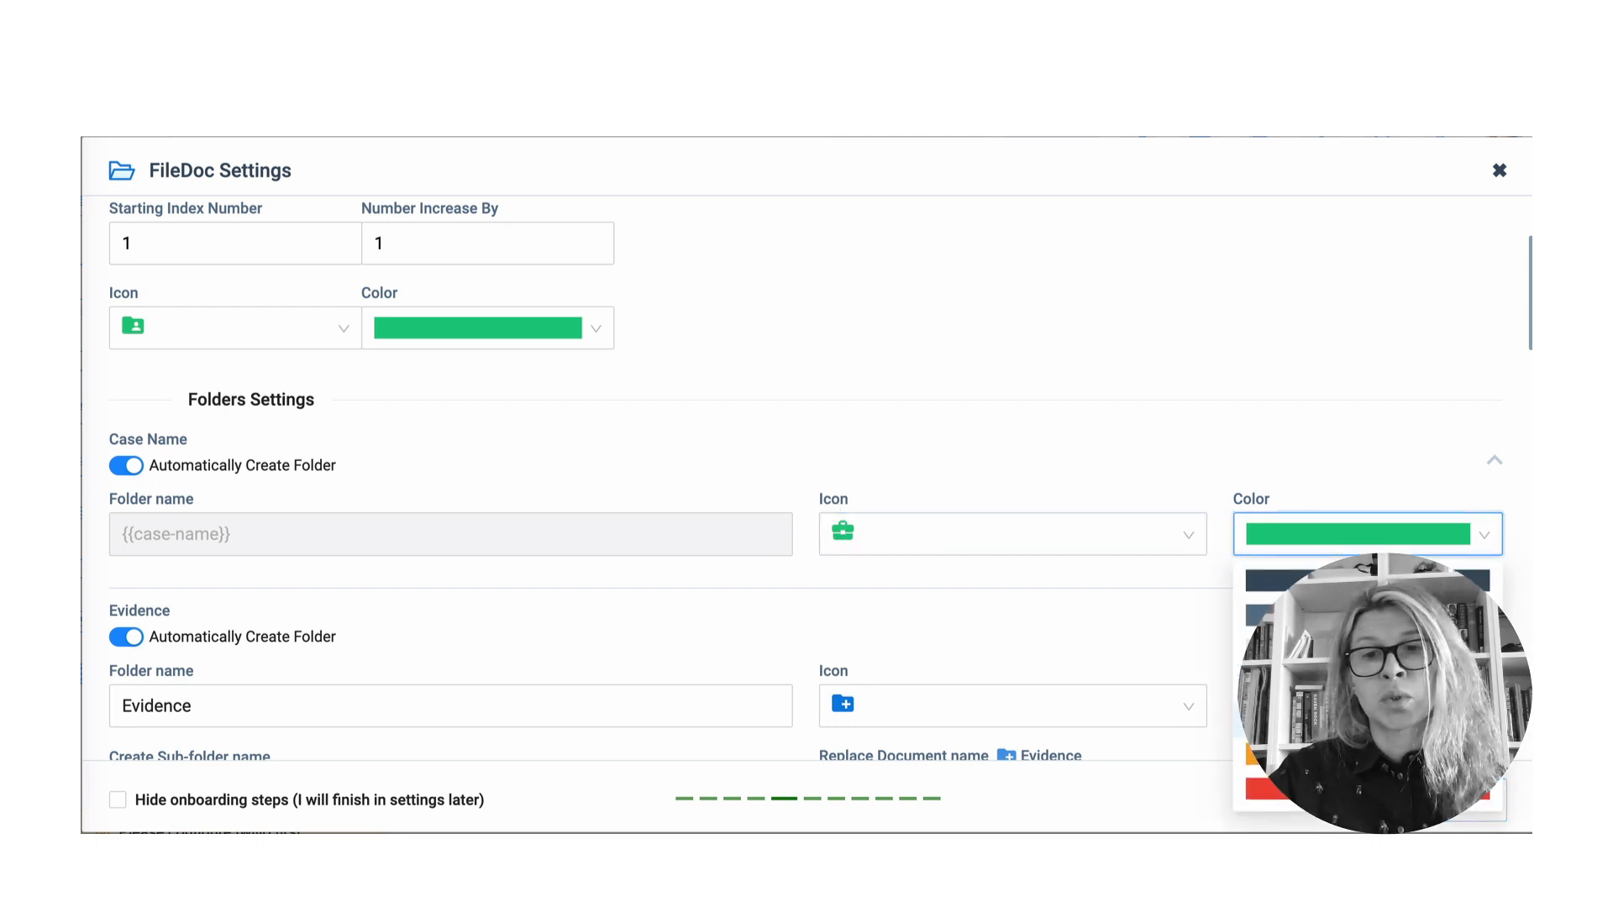
left_click(1240, 752)
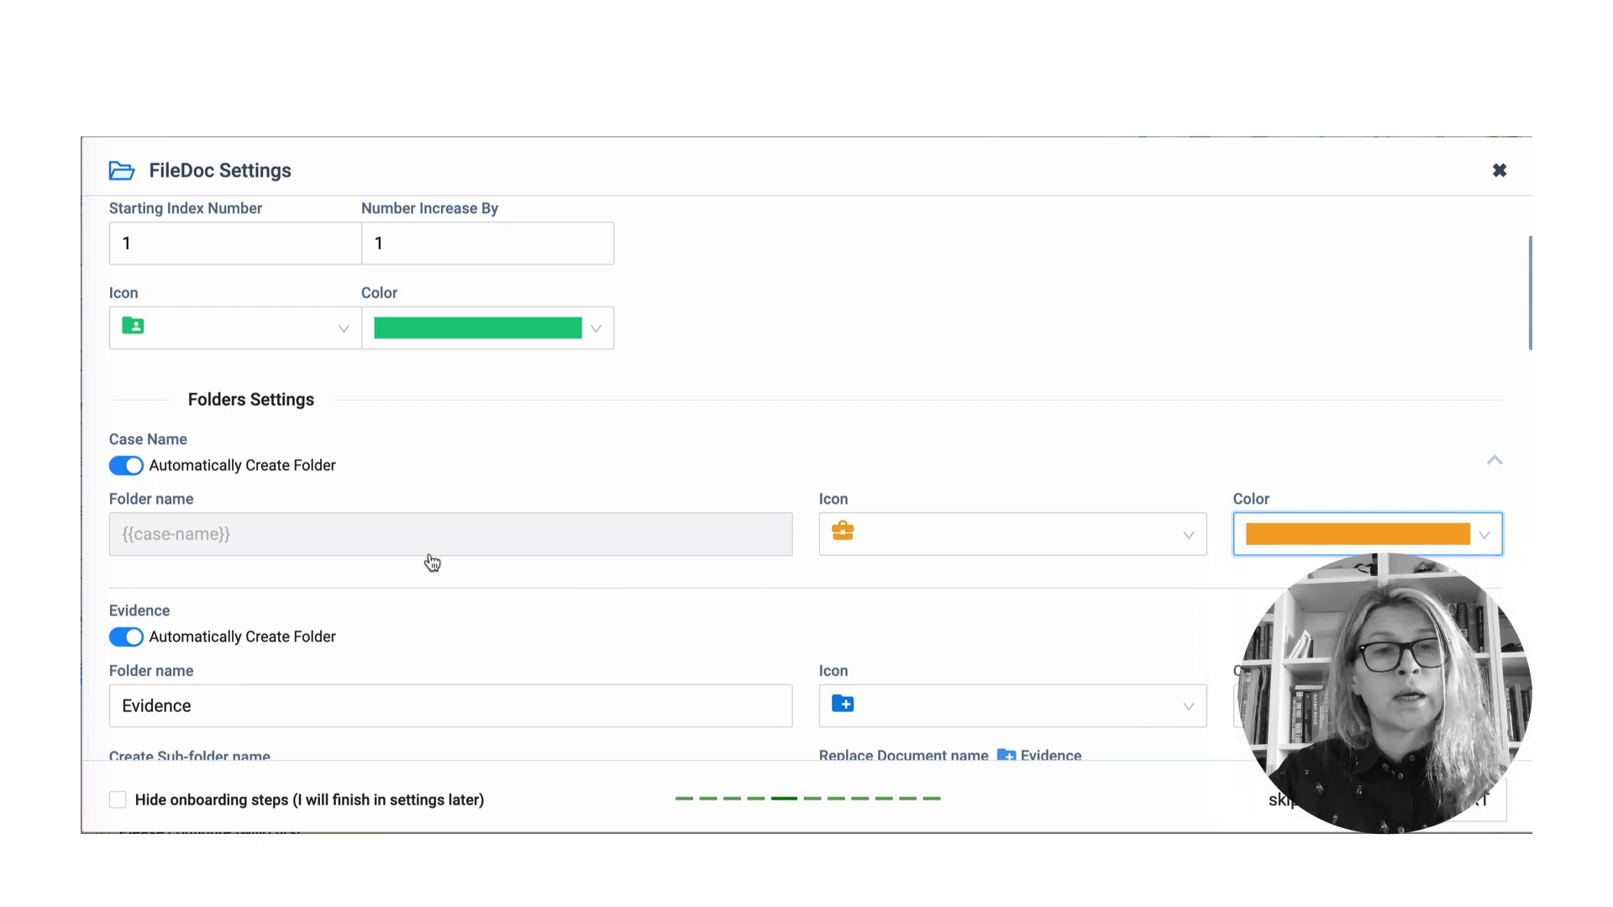
scroll(324, 468, "down", 1)
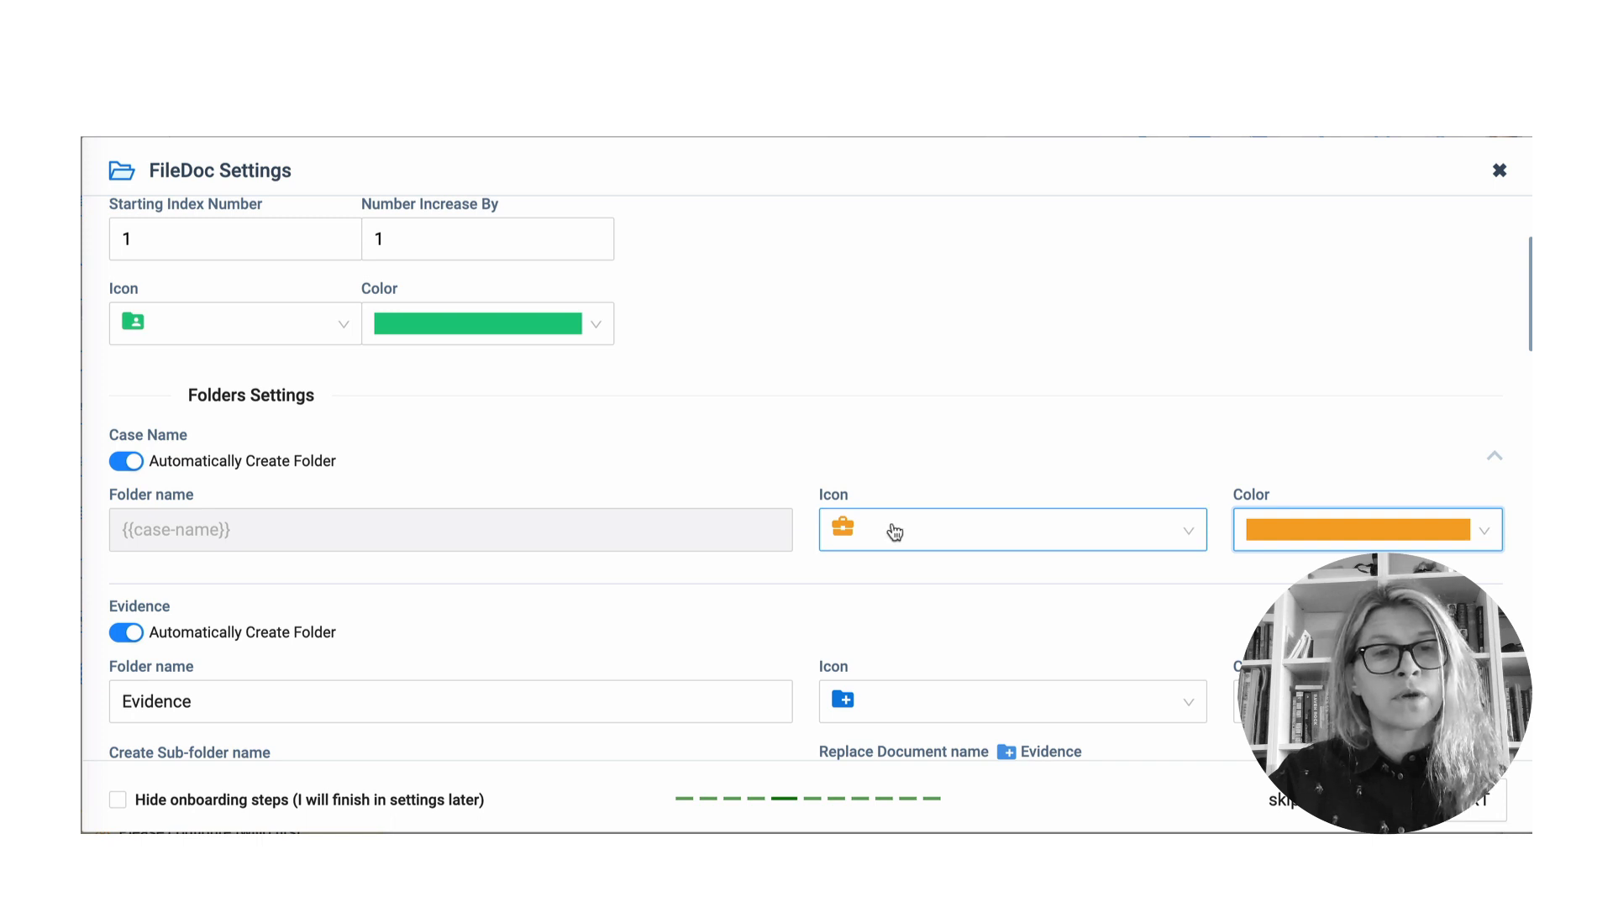
scroll(558, 577, "down", 1)
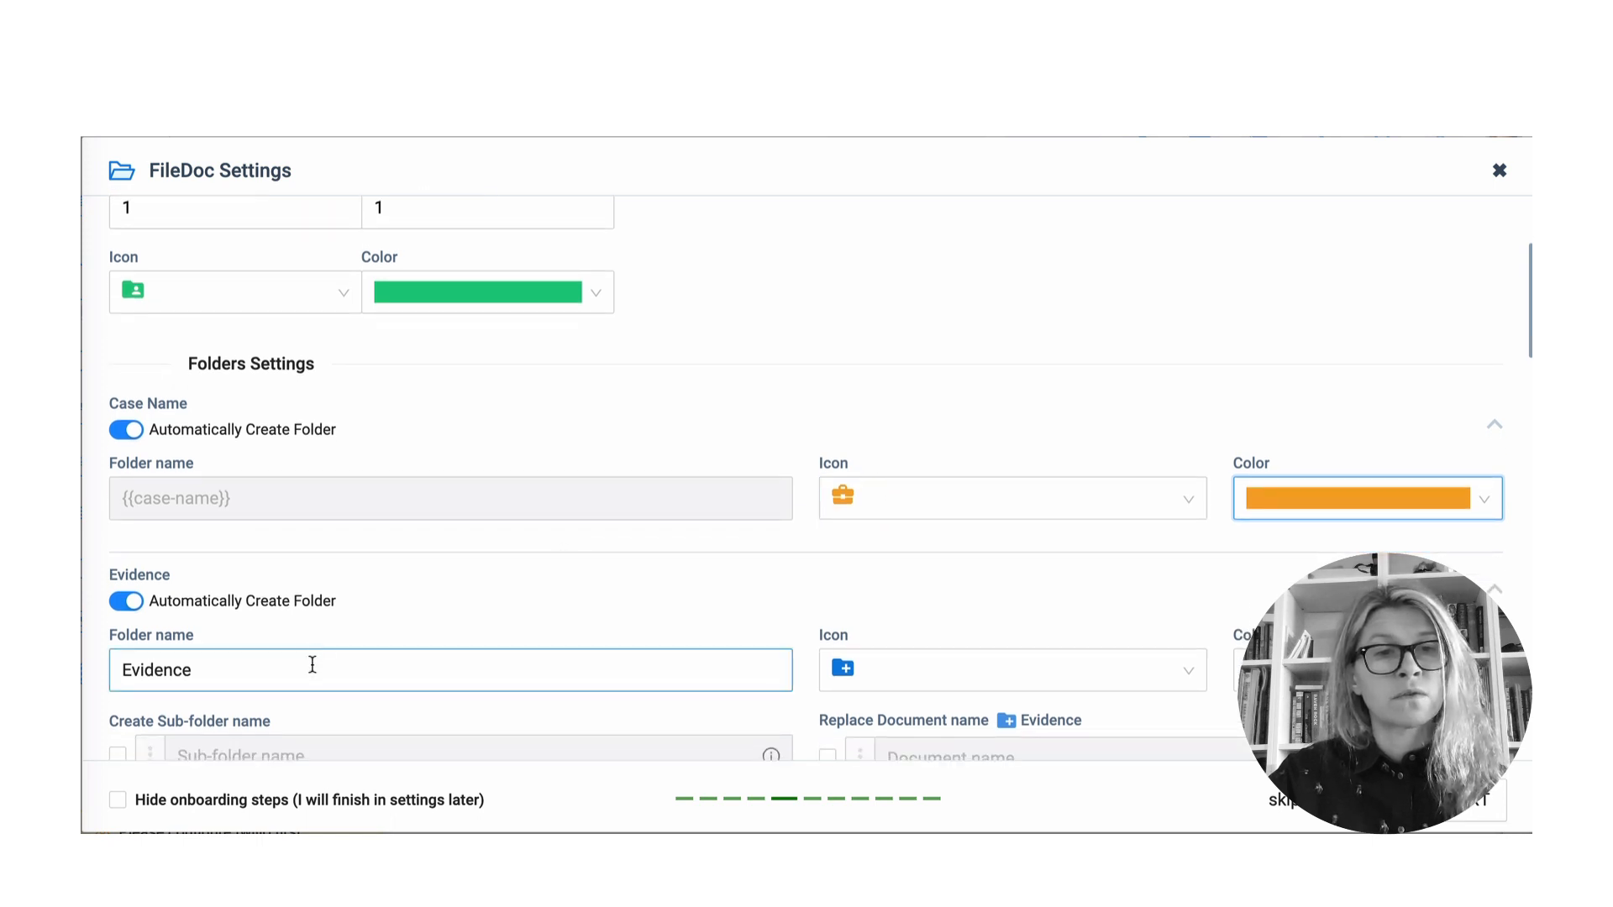
scroll(287, 661, "down", 1)
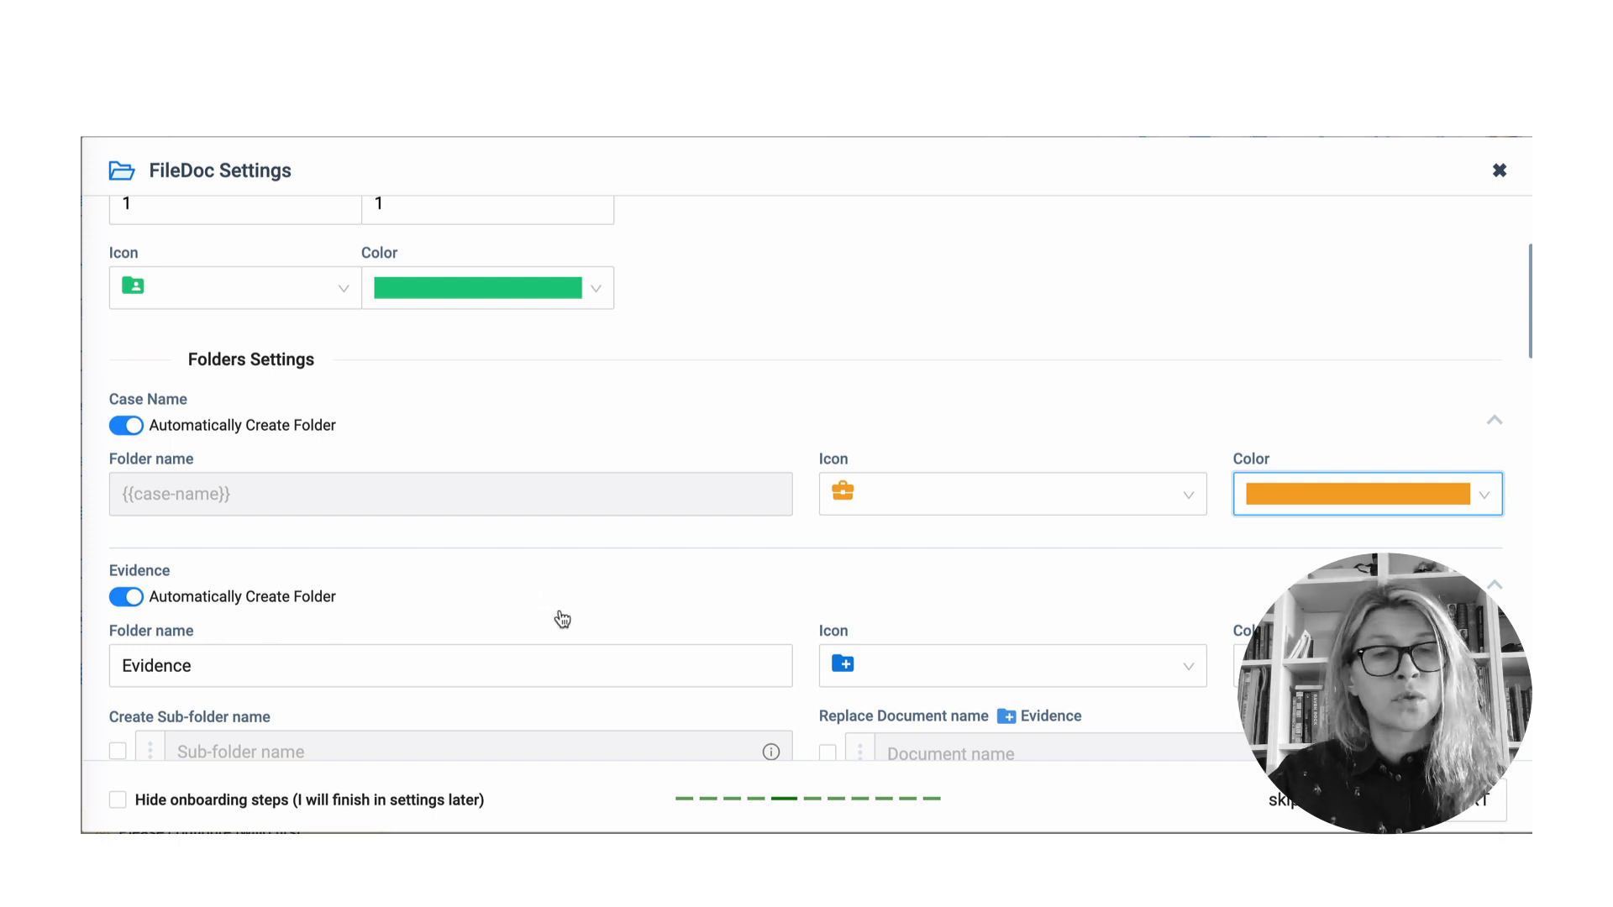
scroll(389, 657, "down", 1)
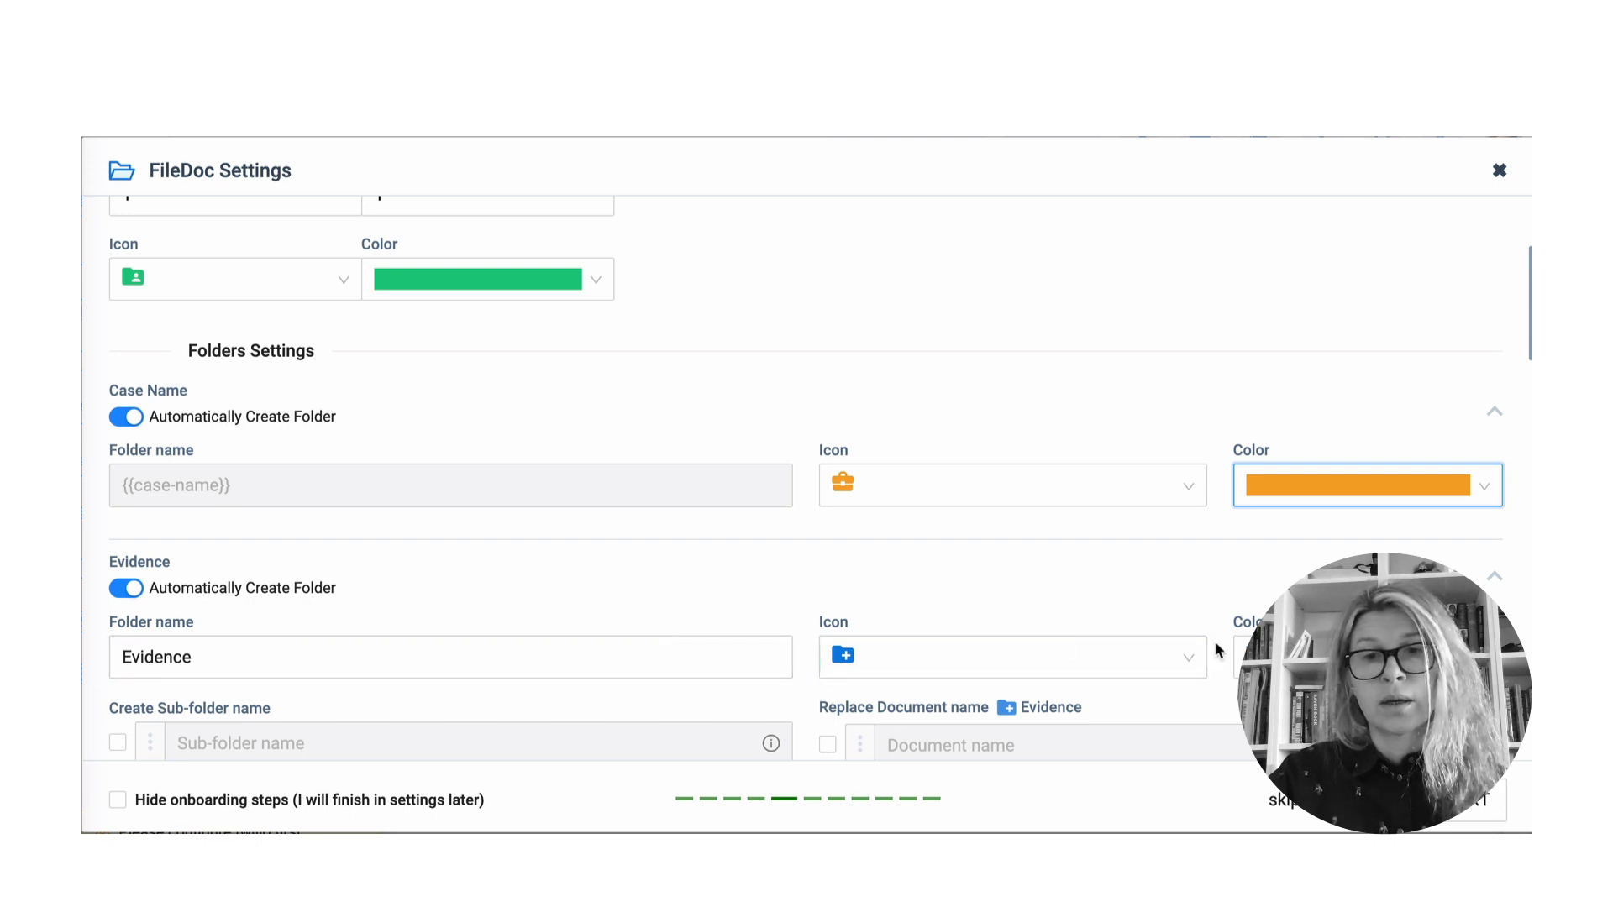
- Set the Evidence folder colour to green
left_click(1245, 657)
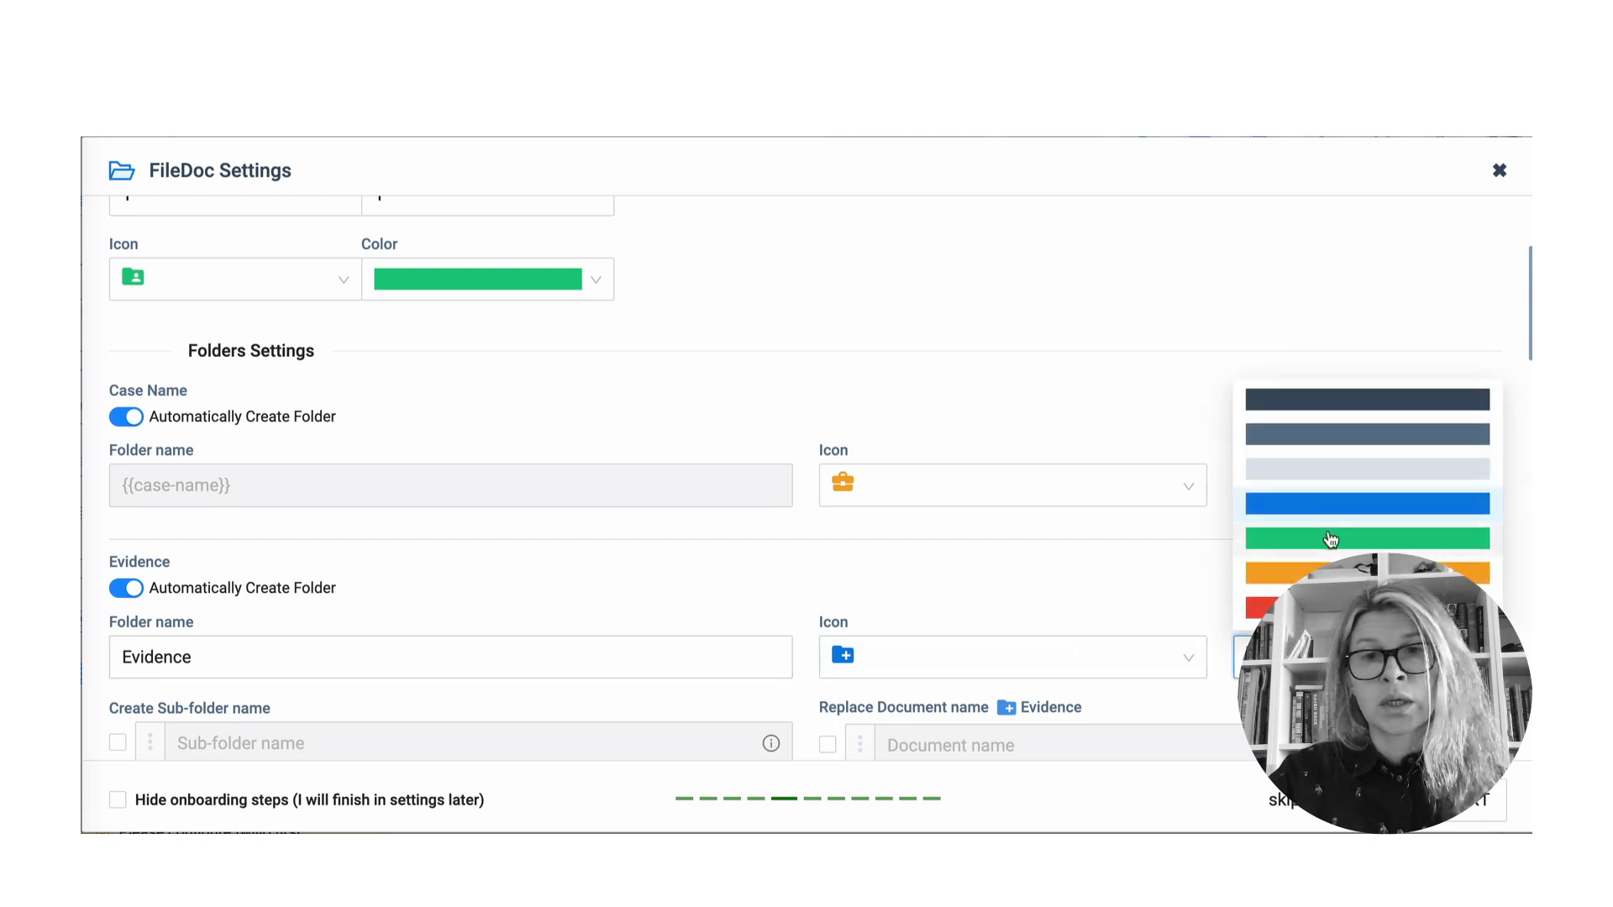
left_click(1331, 539)
scroll(878, 548, "down", 2)
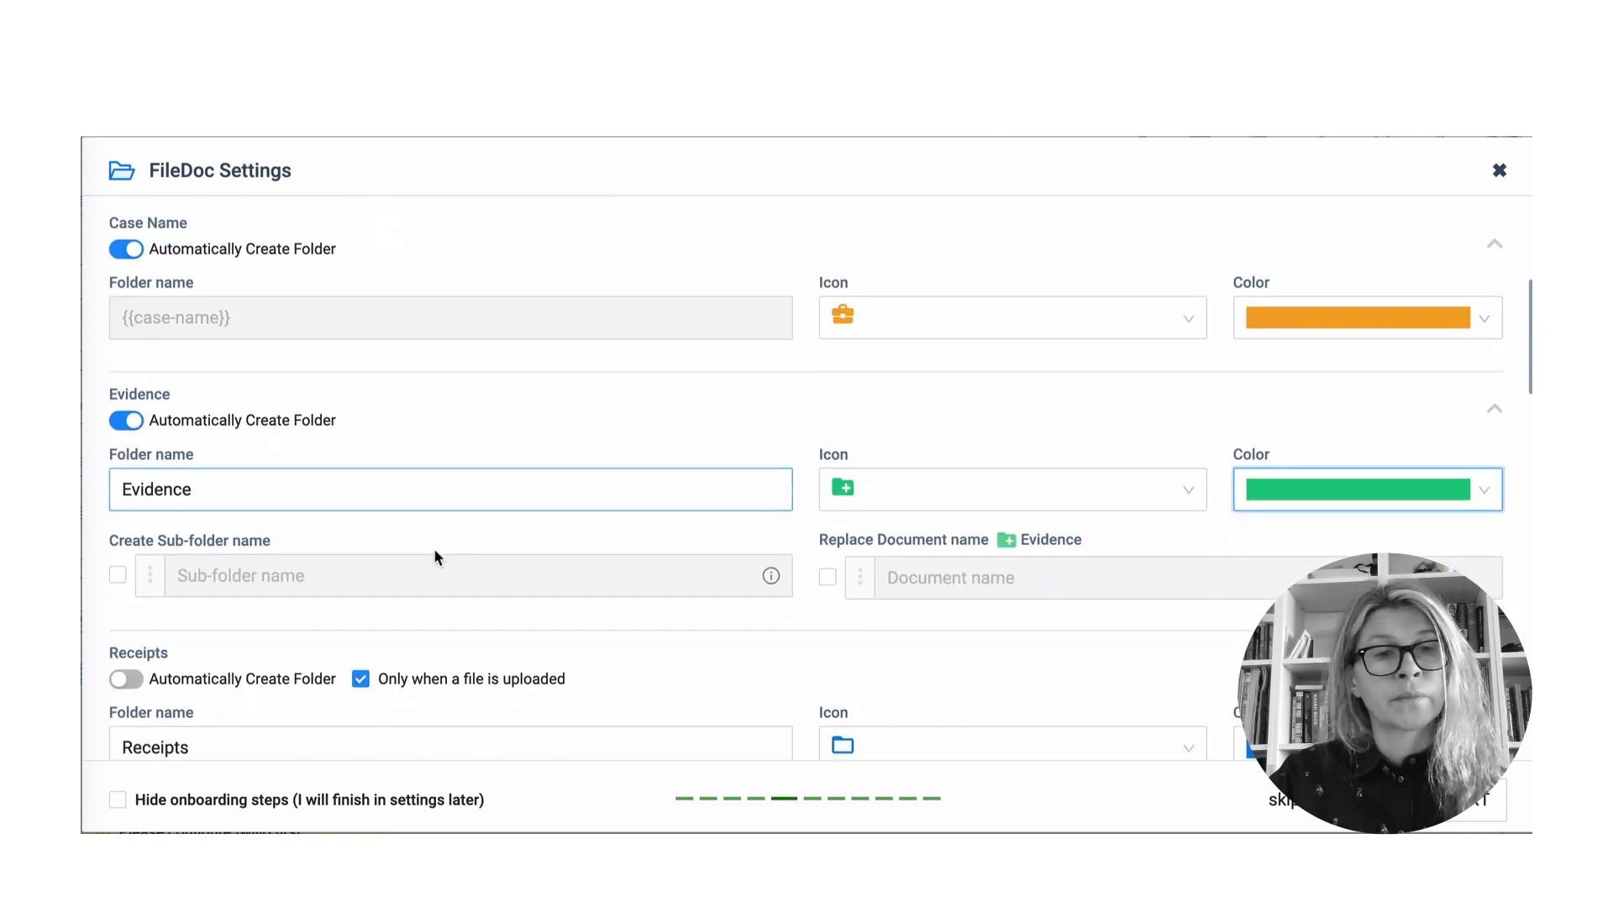
scroll(446, 559, "down", 1)
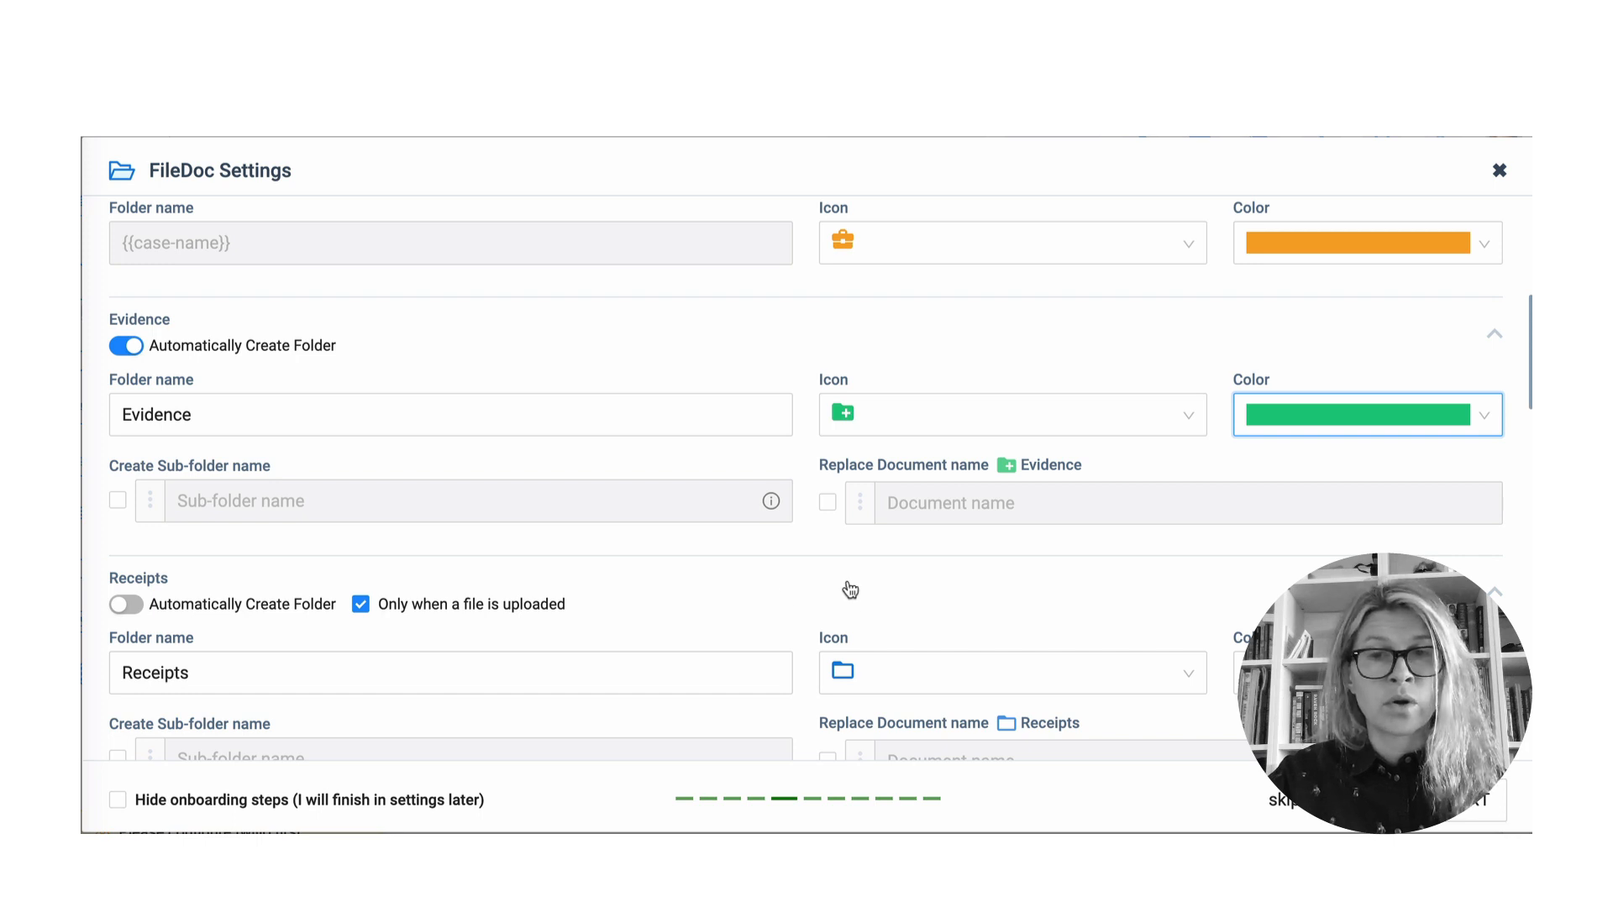
scroll(655, 641, "down", 1)
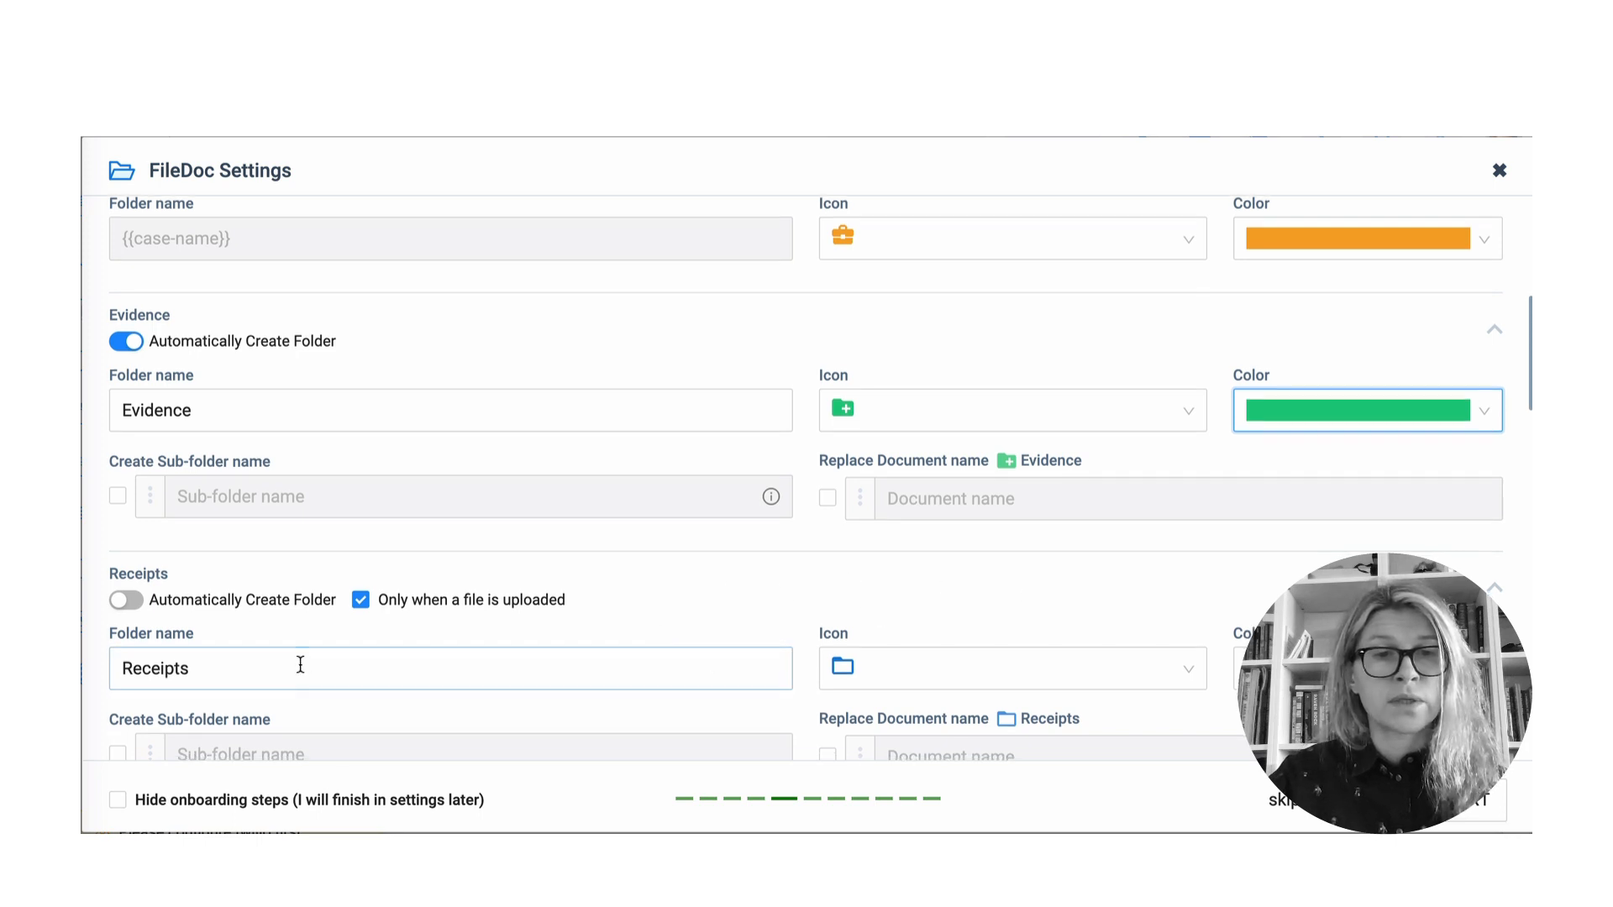
- Turn on Automatically Create Folder for the Receipts folder
left_click(135, 602)
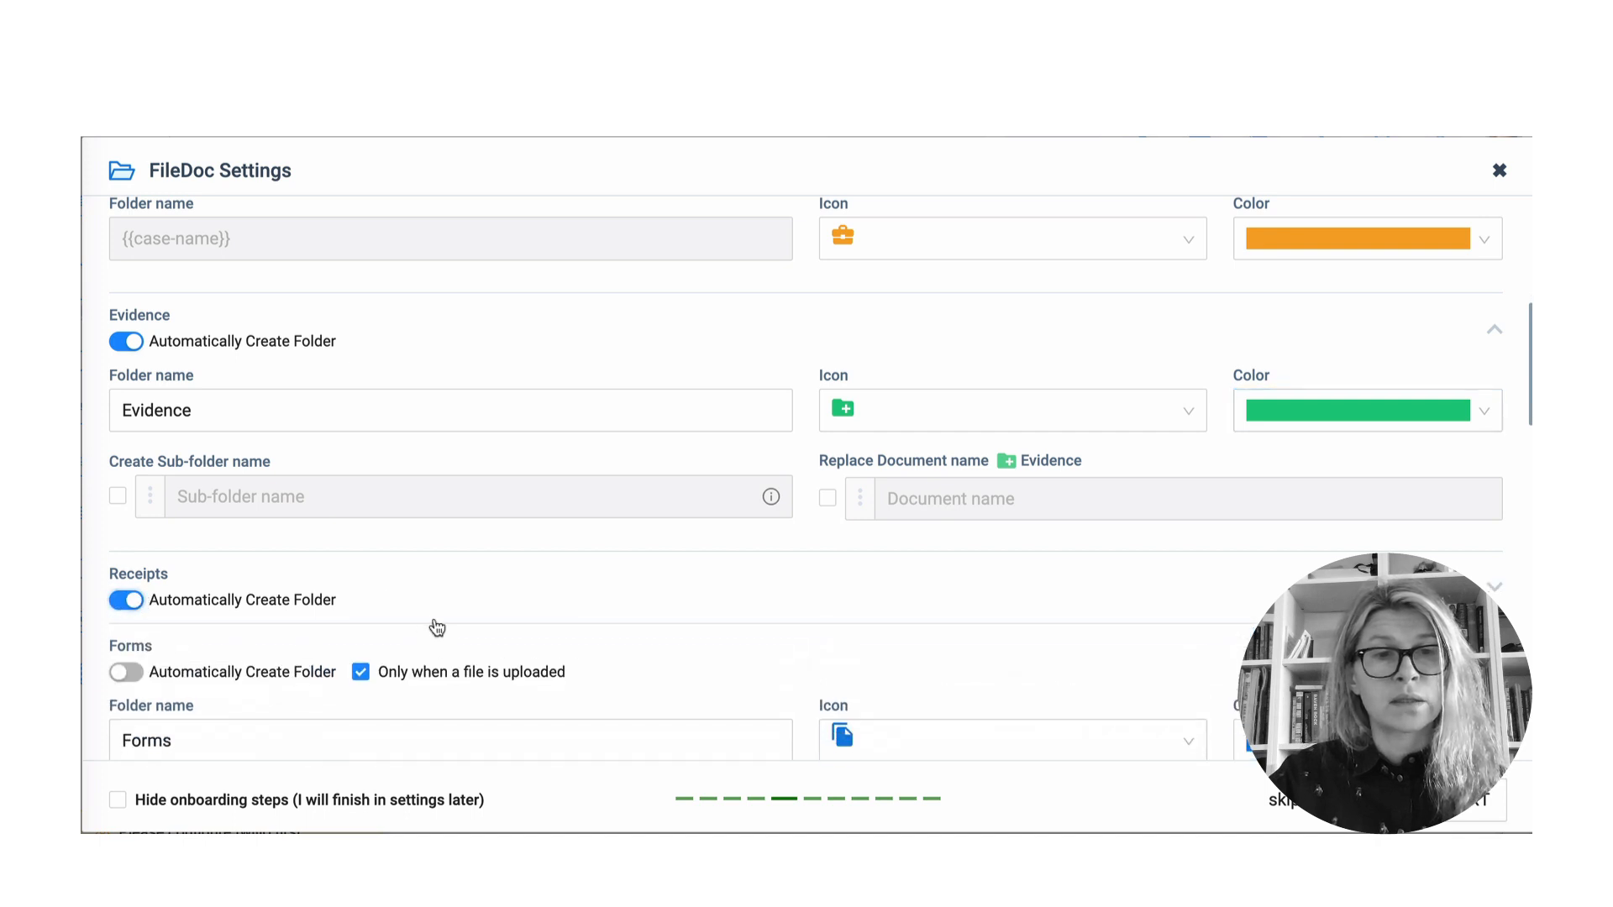
scroll(454, 623, "down", 2)
scroll(721, 628, "down", 3)
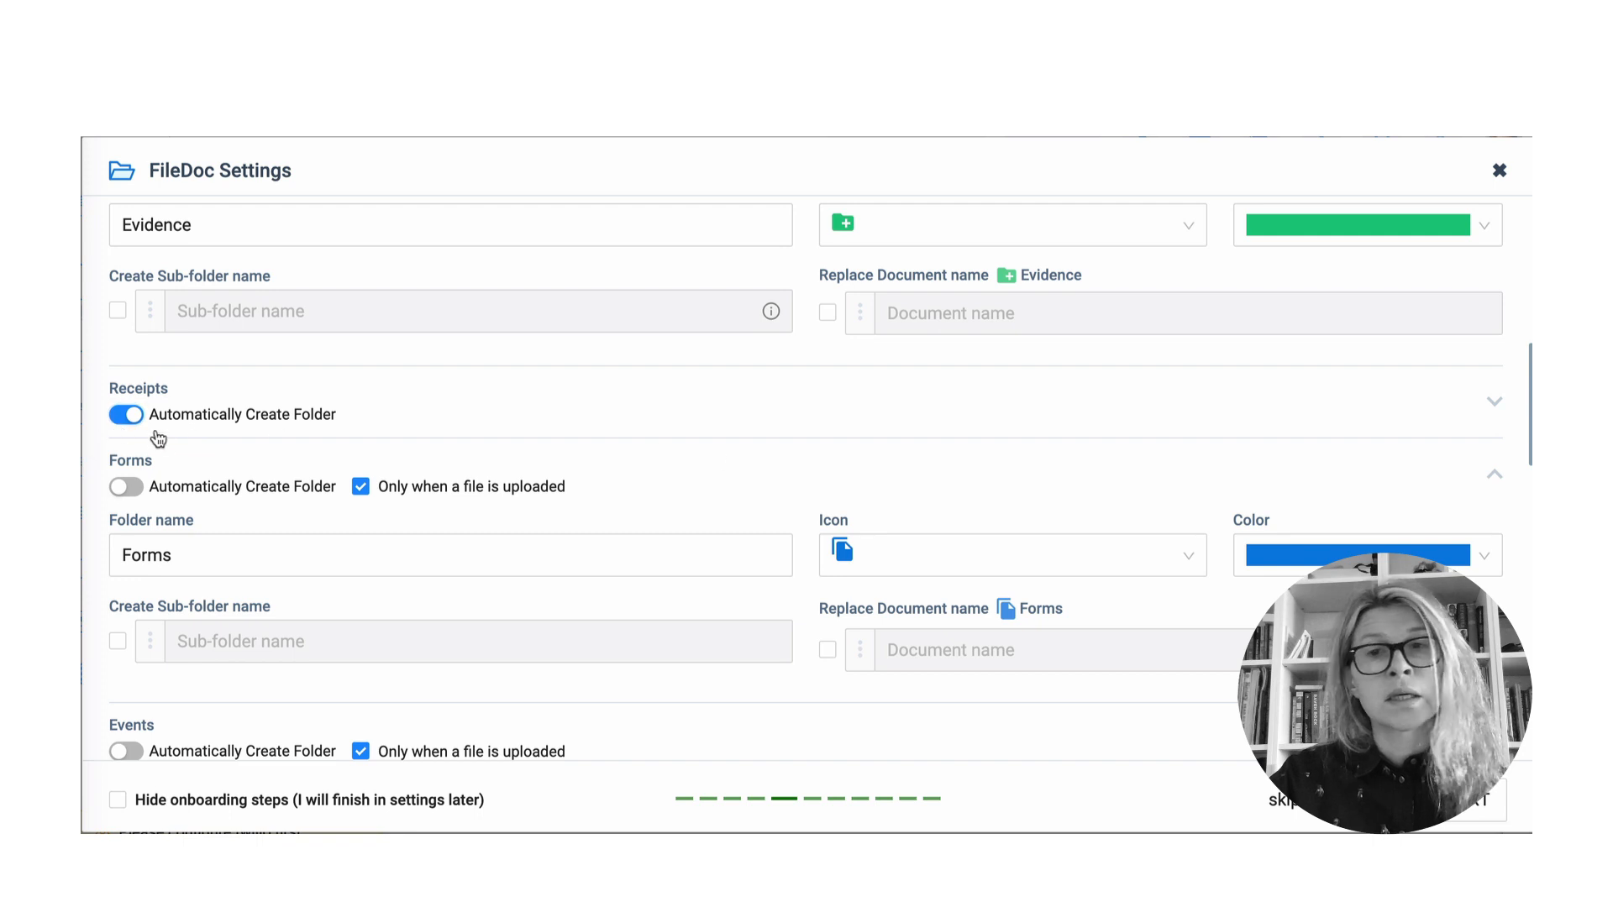
- Expand the Receipts folder settings and switch its colour from blue to light grey
left_click(1489, 410)
left_click(1355, 489)
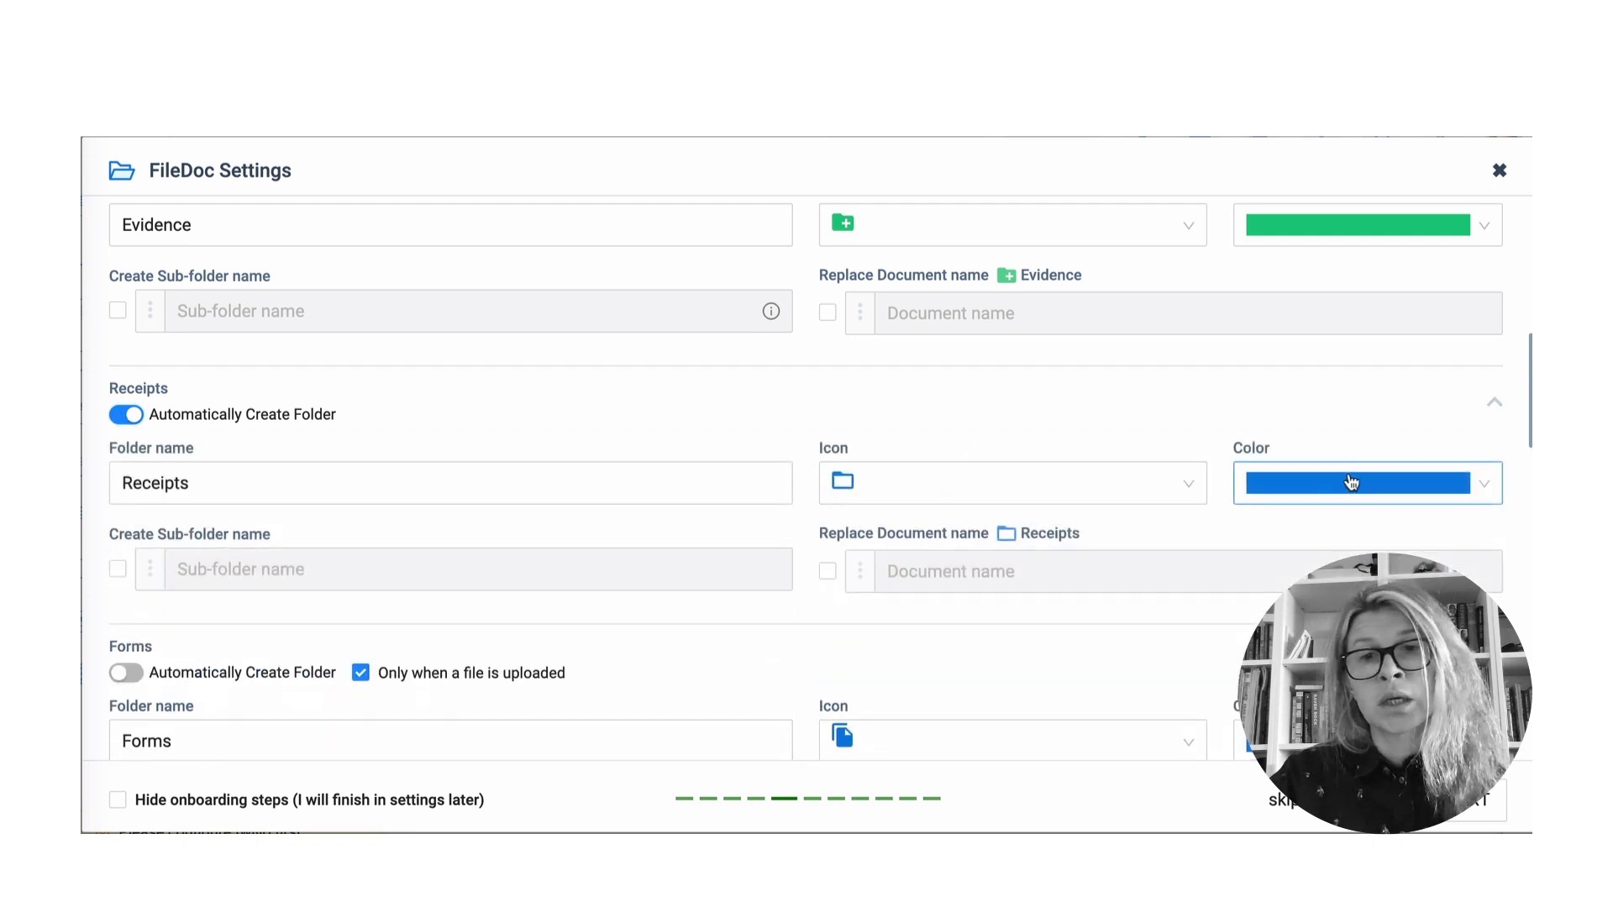
left_click(1265, 599)
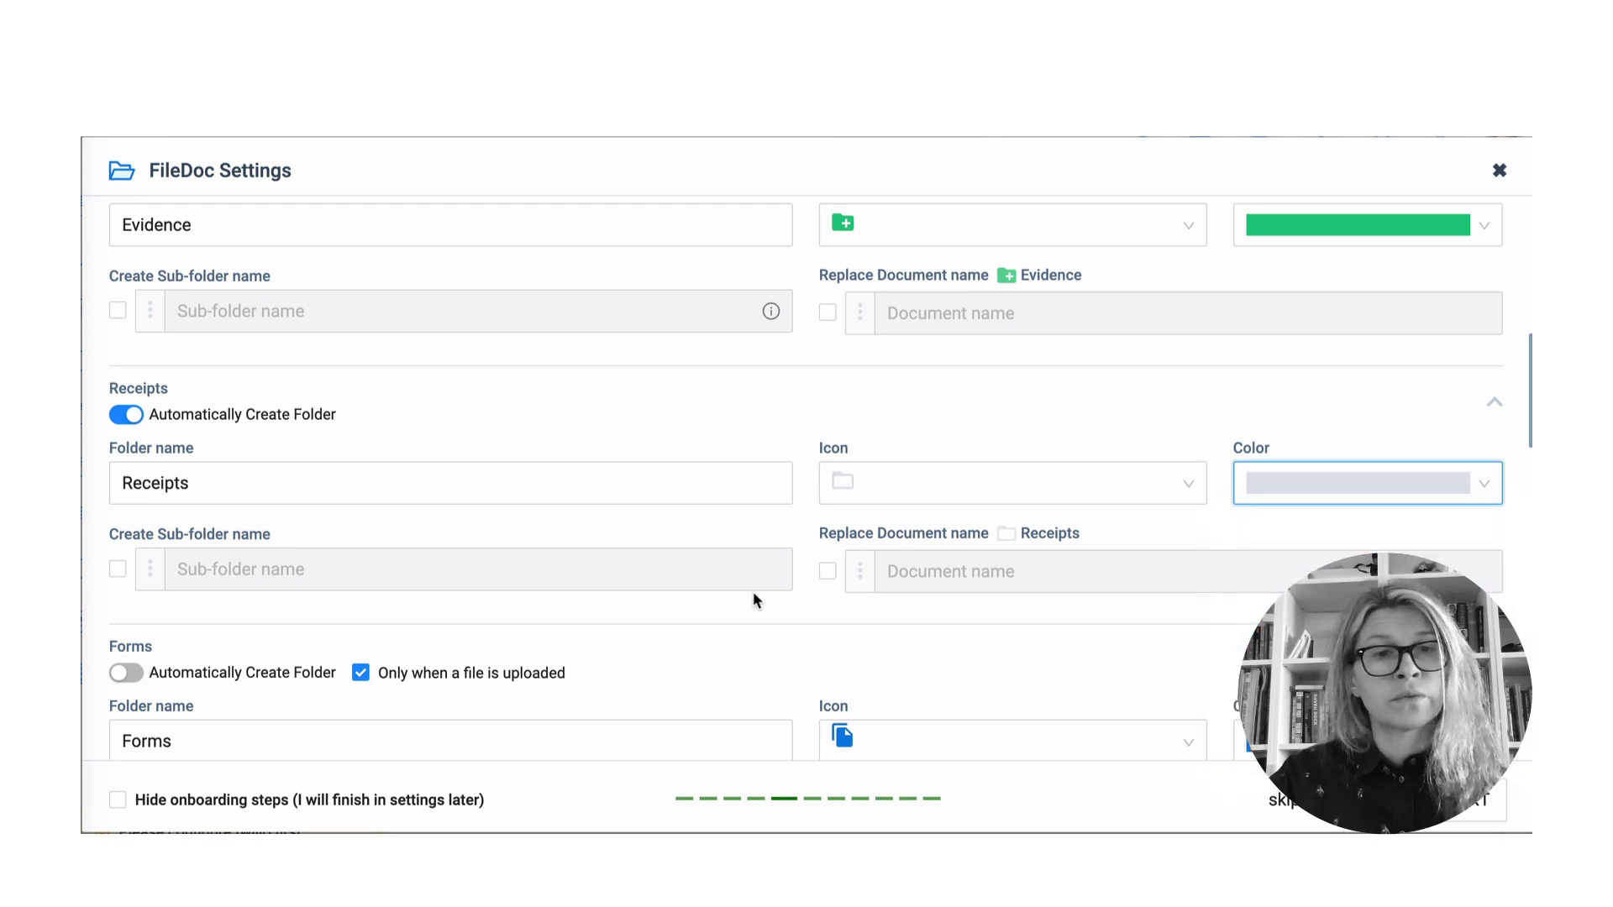
scroll(357, 570, "down", 1)
scroll(357, 570, "down", 5)
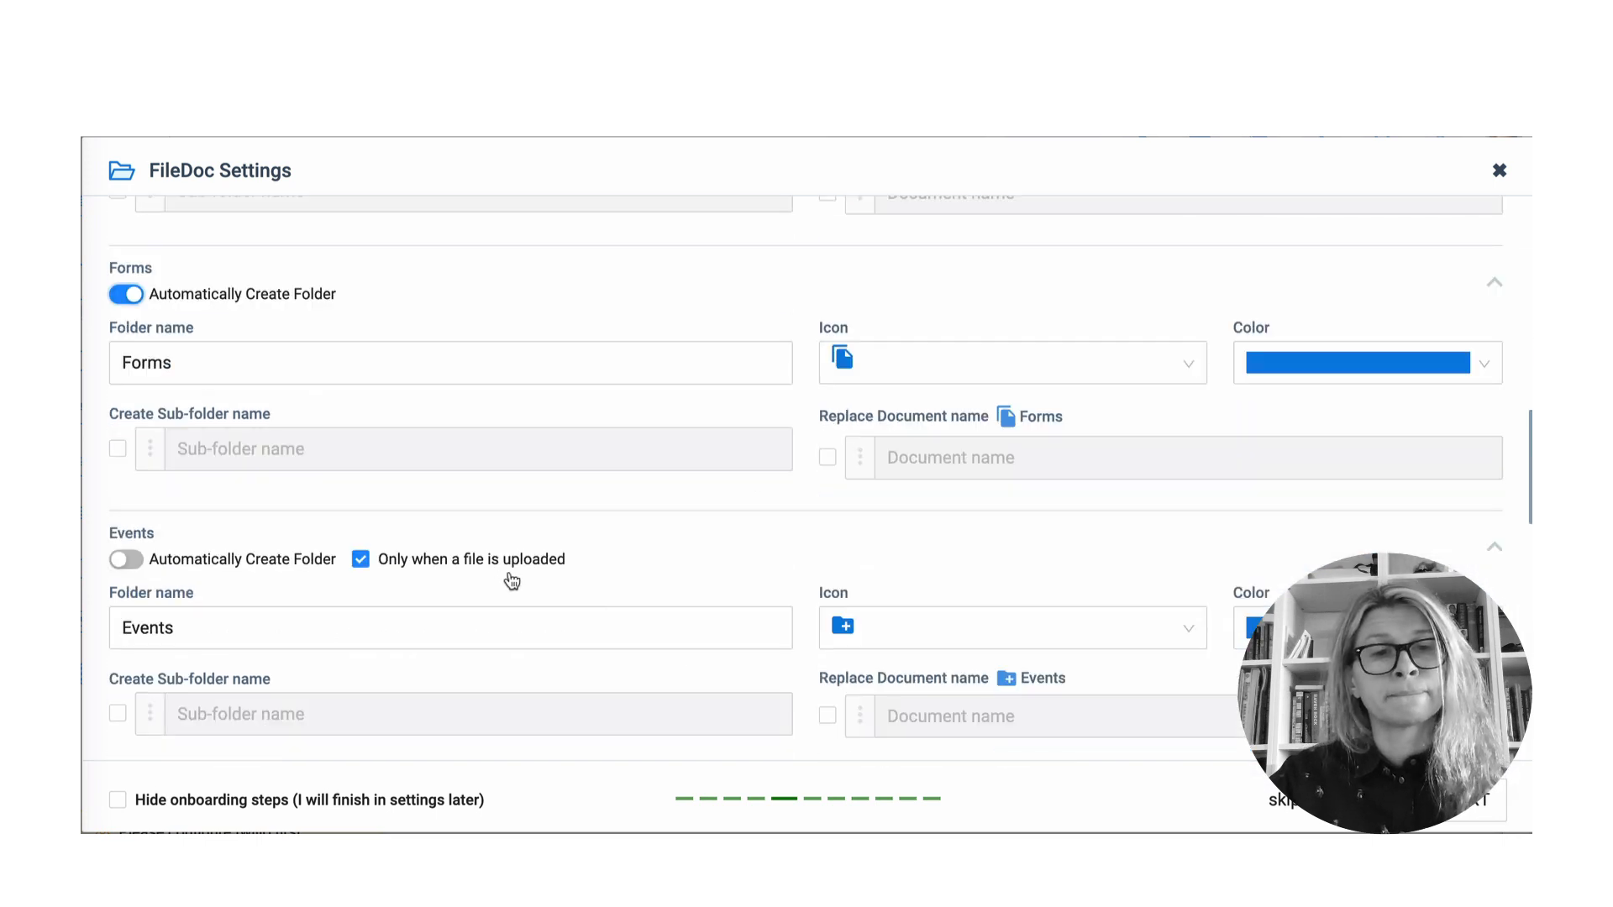
scroll(511, 576, "down", 2)
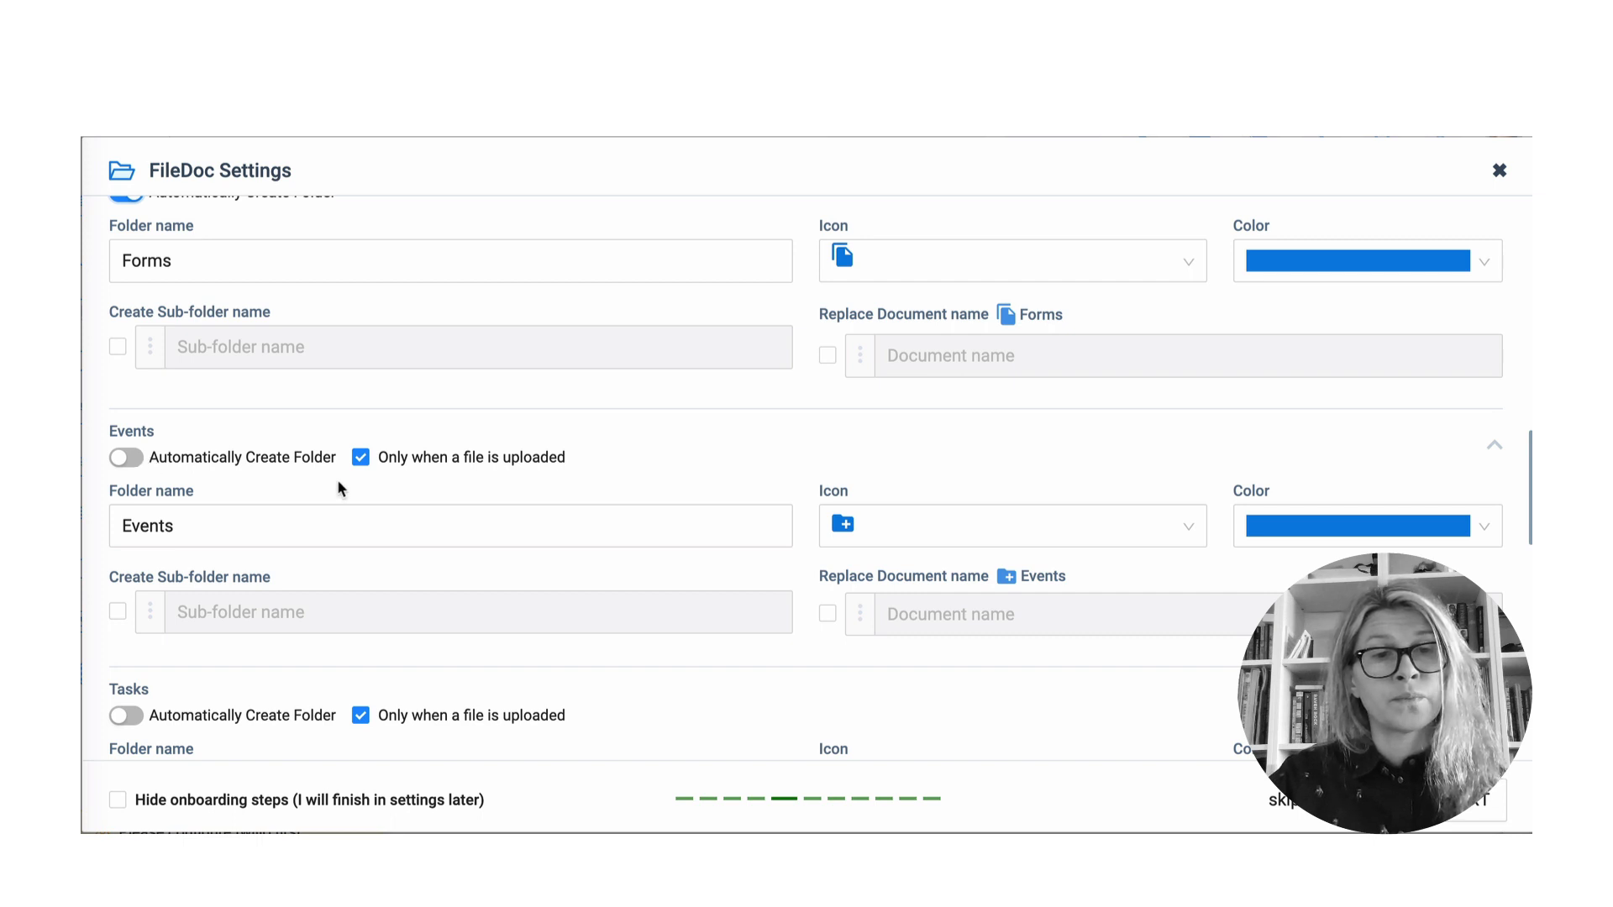
- Save the FileDoc folder settings and advance to the Signature onboarding step
scroll(340, 485, "down", 2)
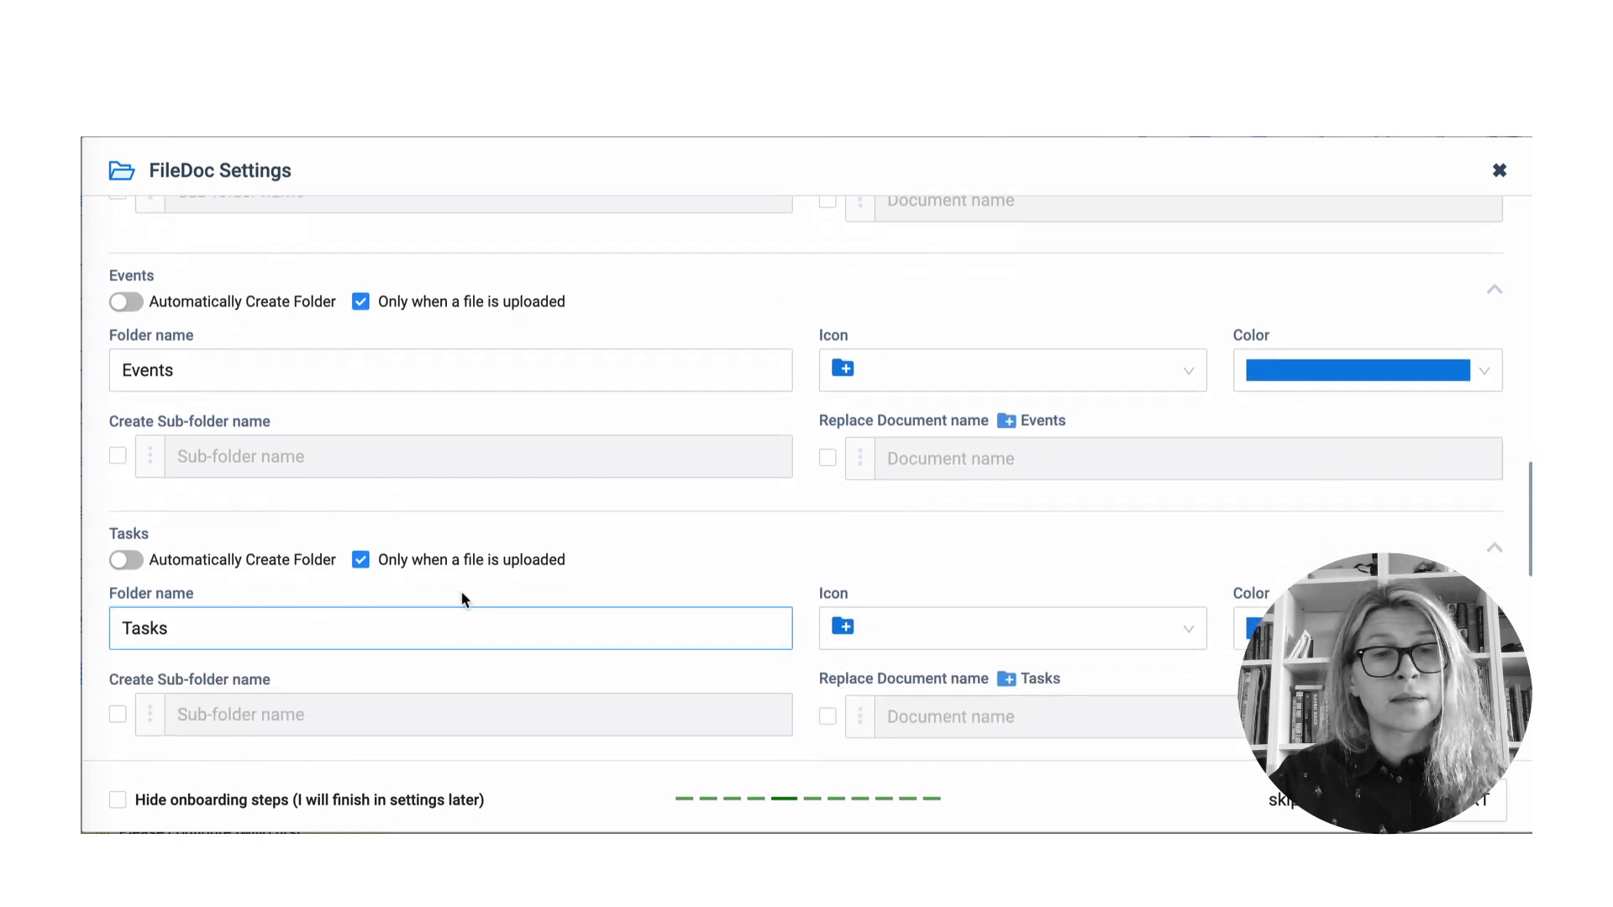
scroll(568, 614, "down", 3)
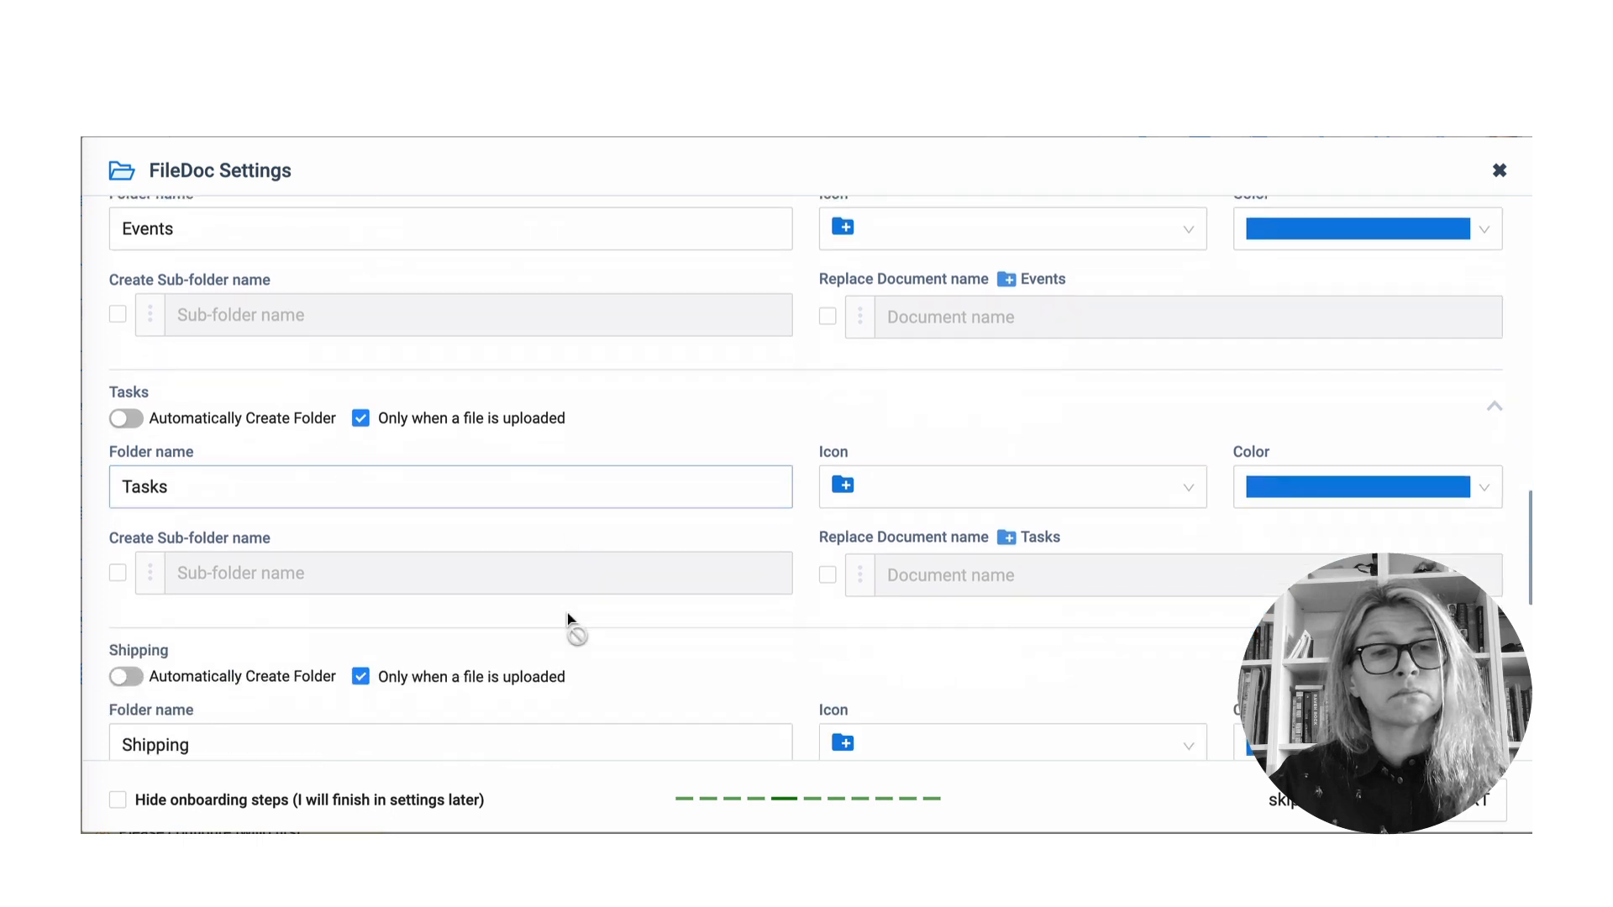
scroll(568, 617, "down", 3)
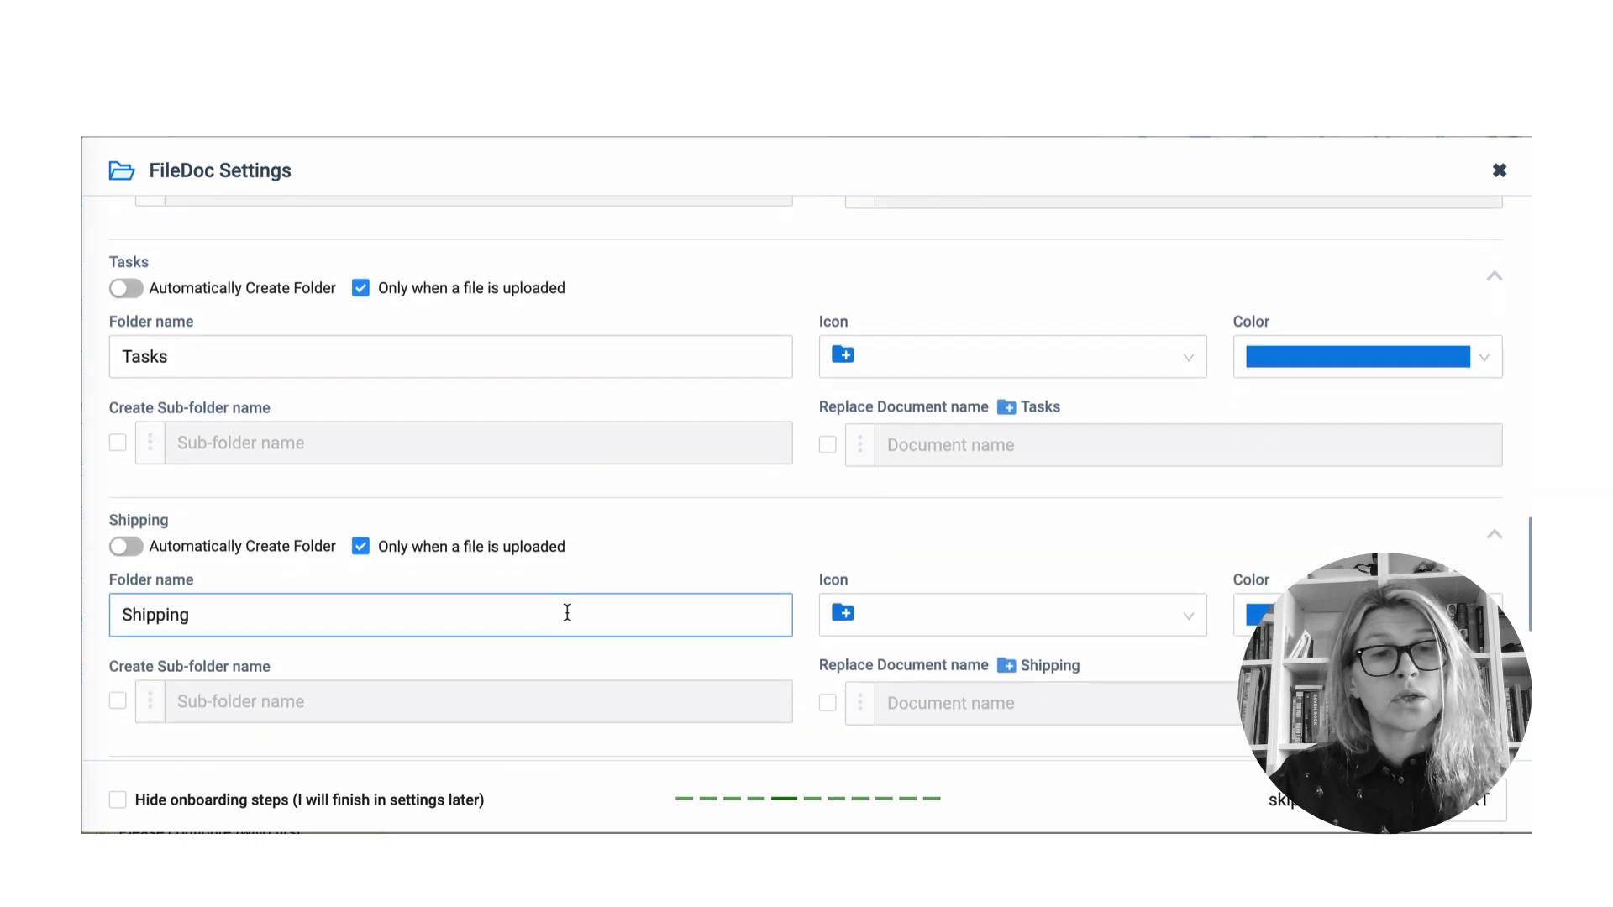
scroll(568, 619, "down", 4)
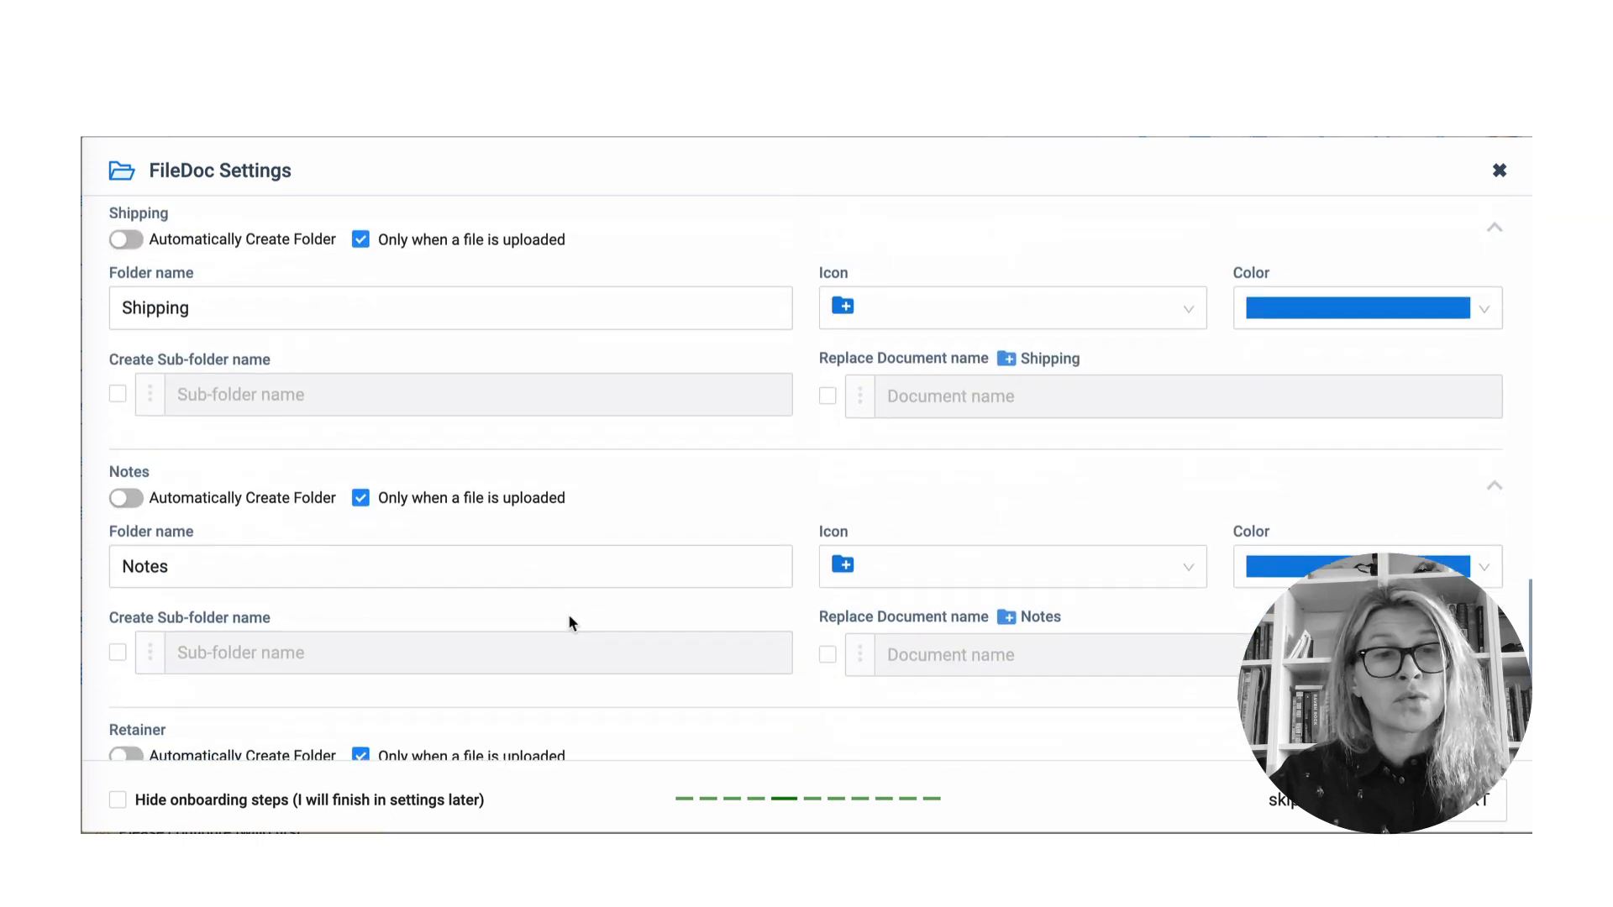
left_click(337, 596)
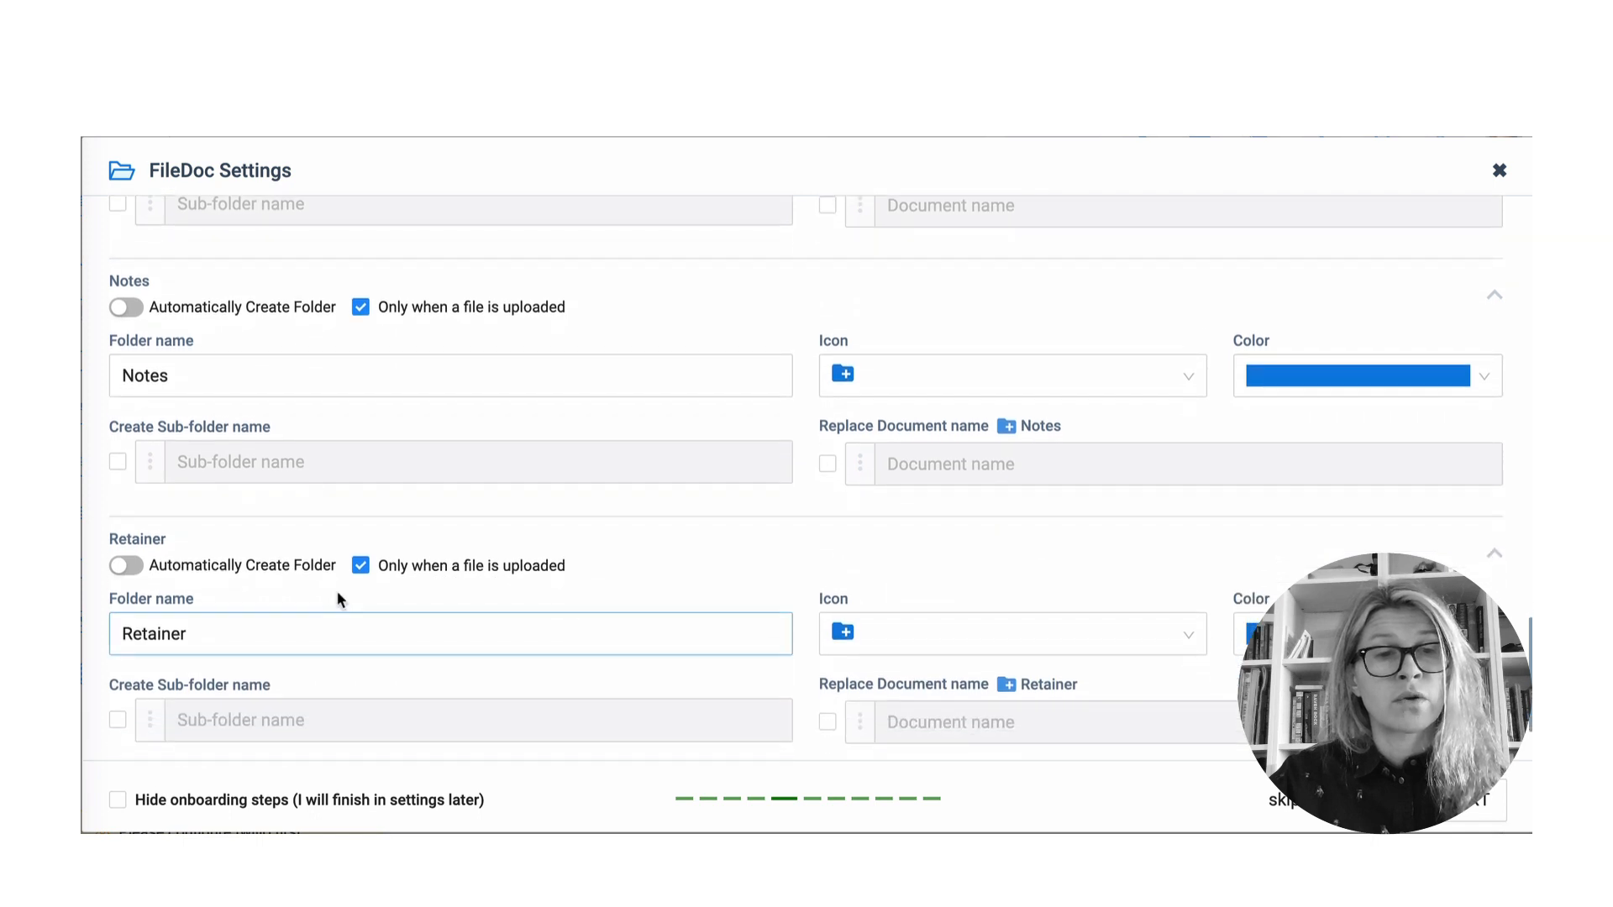
scroll(604, 656, "down", 2)
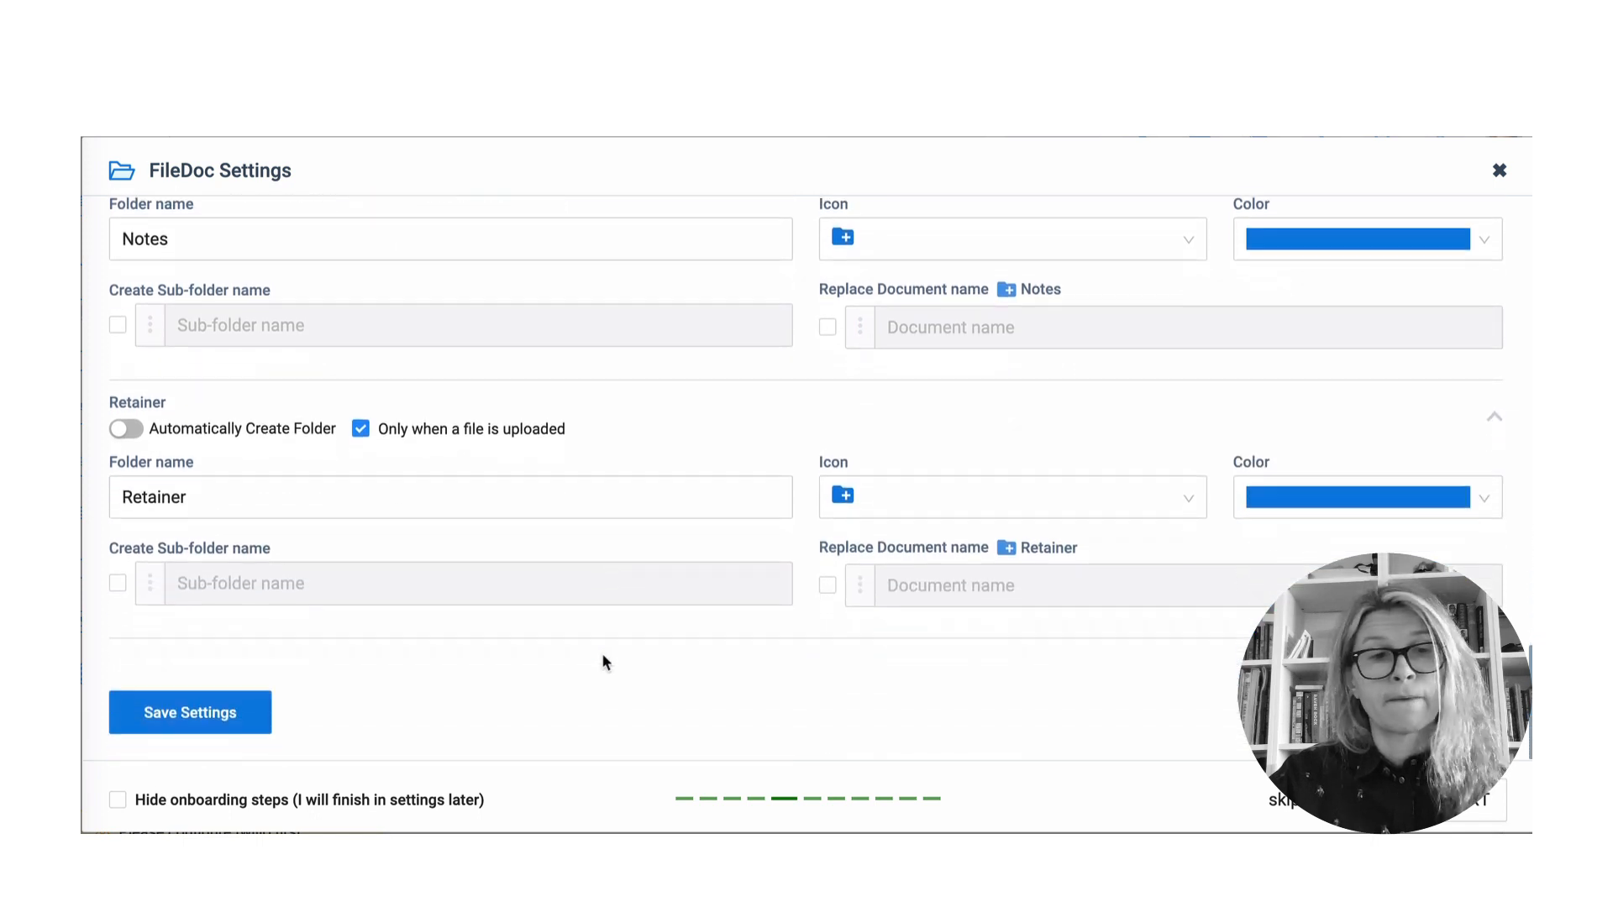
left_click(197, 720)
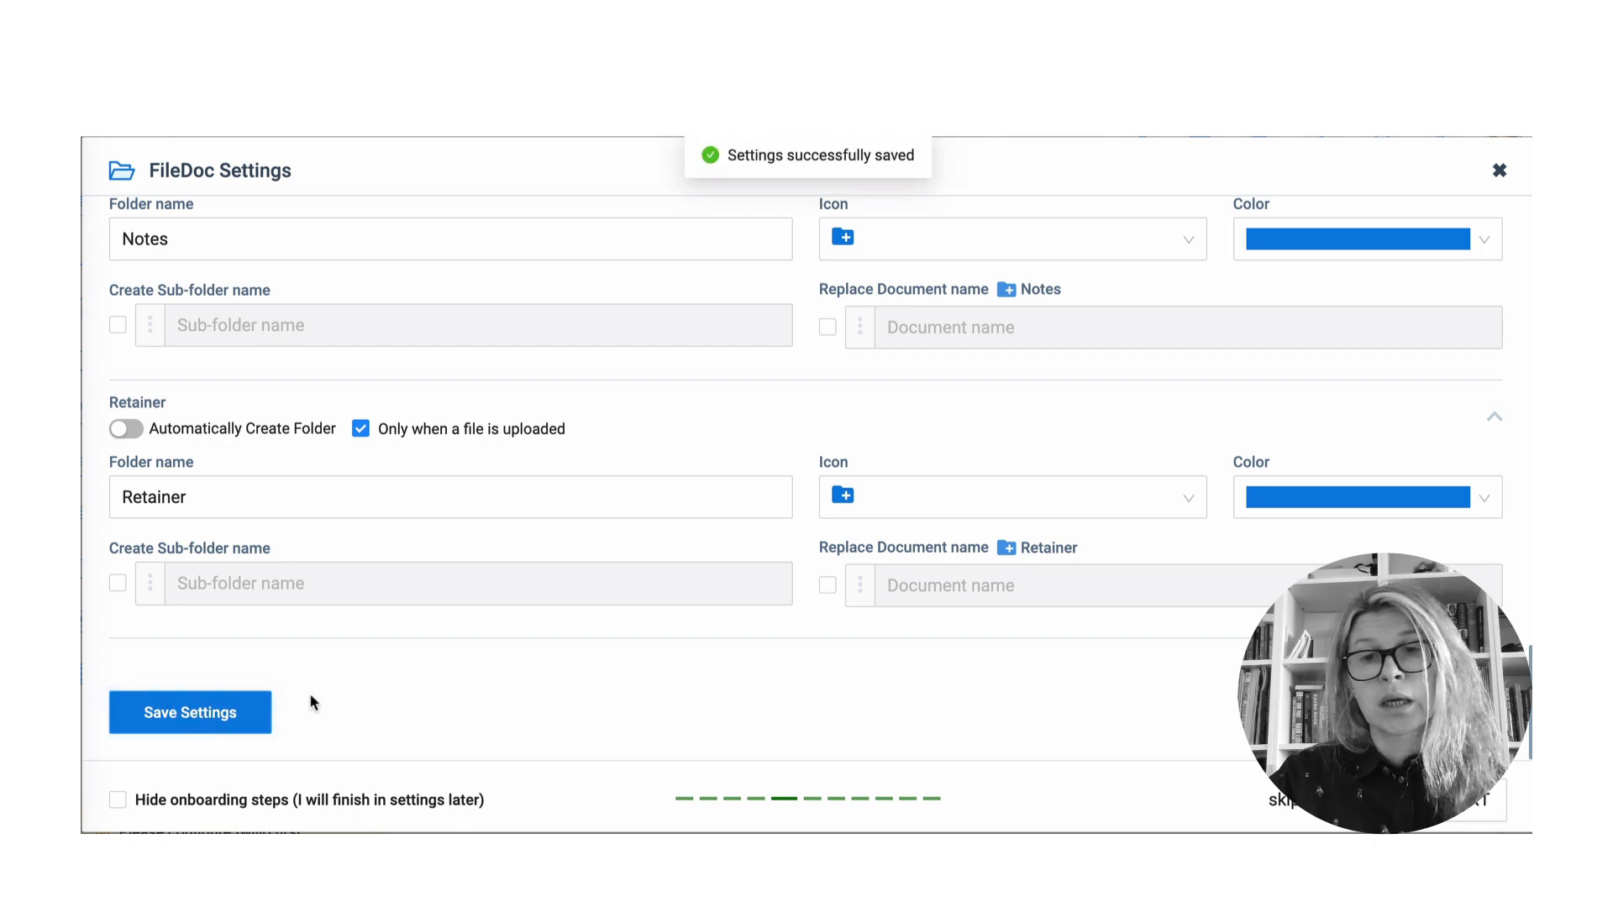
left_click(1470, 805)
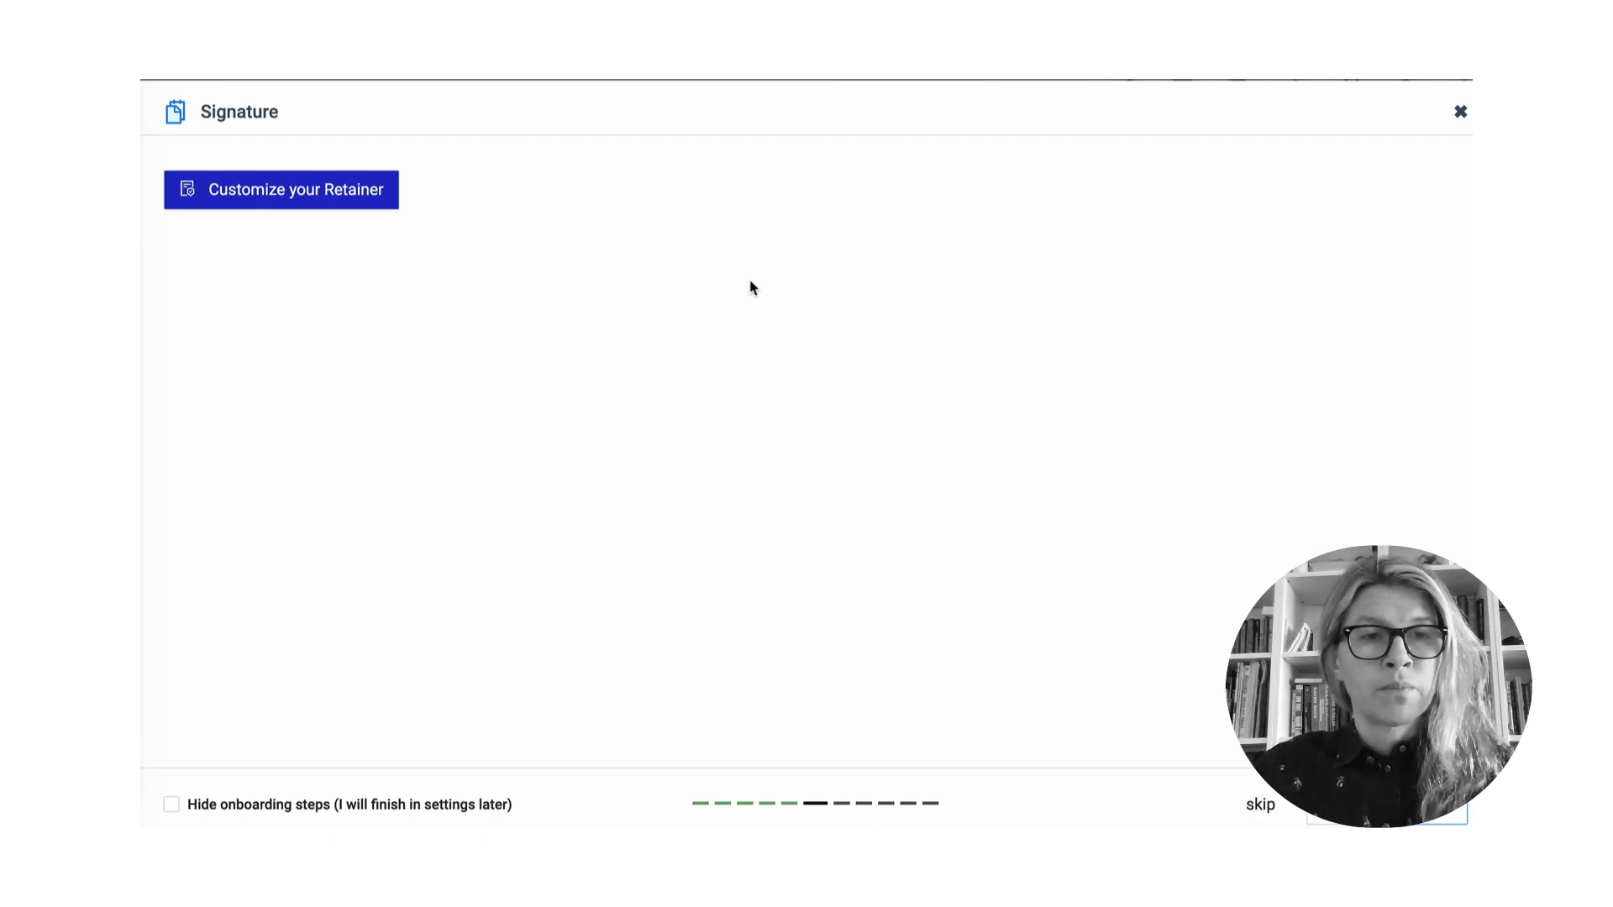
- Connect the retainer signature configuration and open the default Retainer Agreement in the Create Signature Template editor
left_click(263, 190)
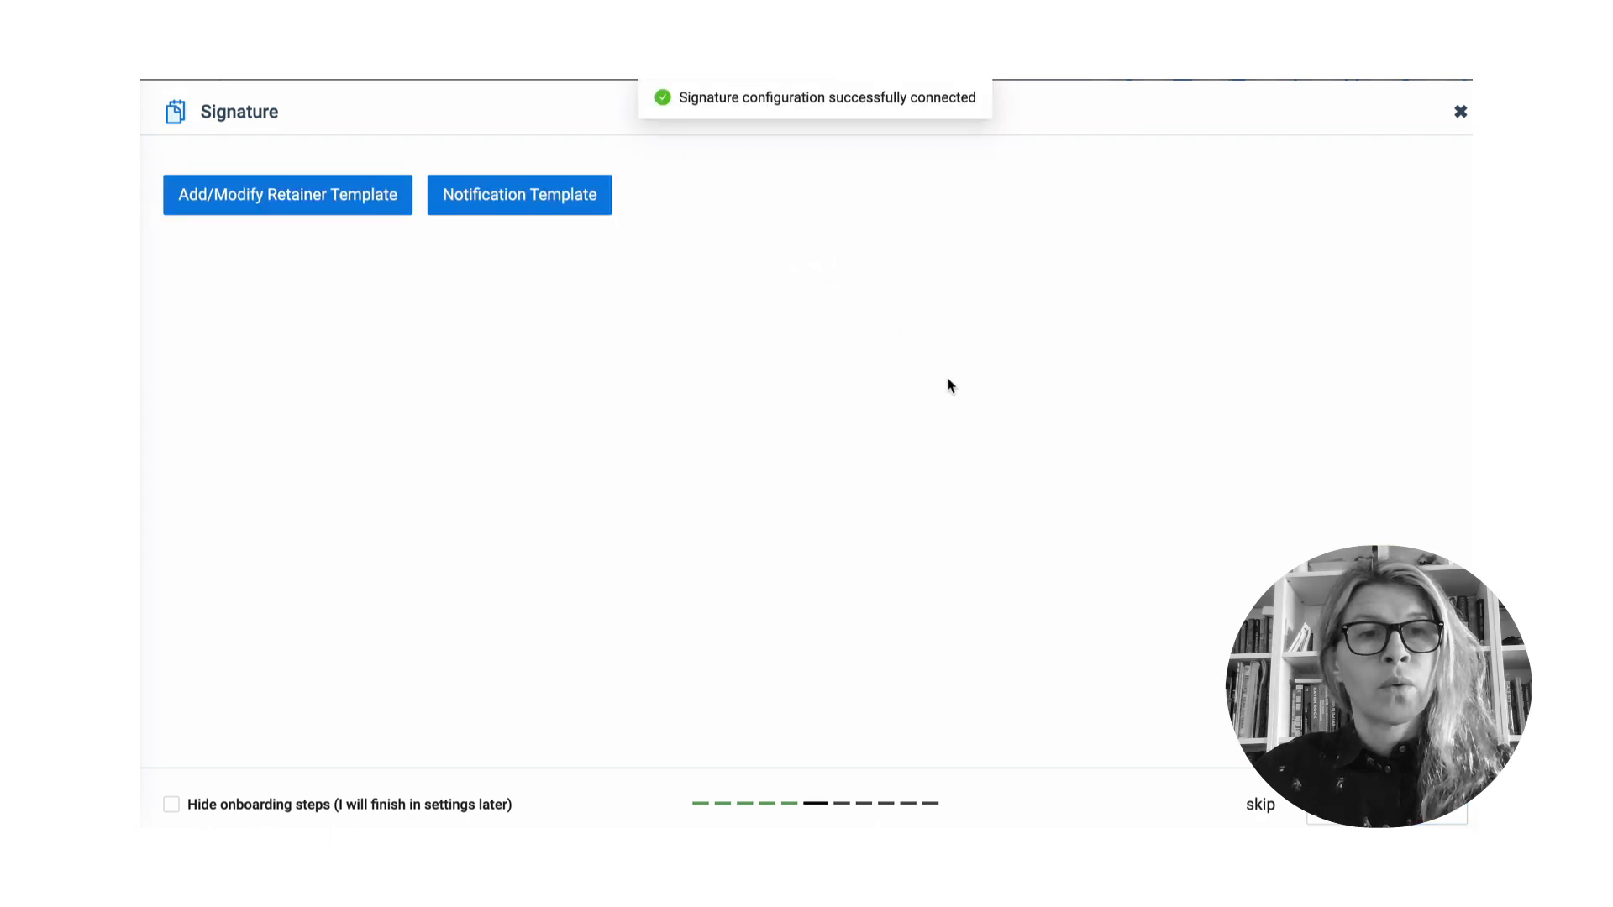
left_click(349, 212)
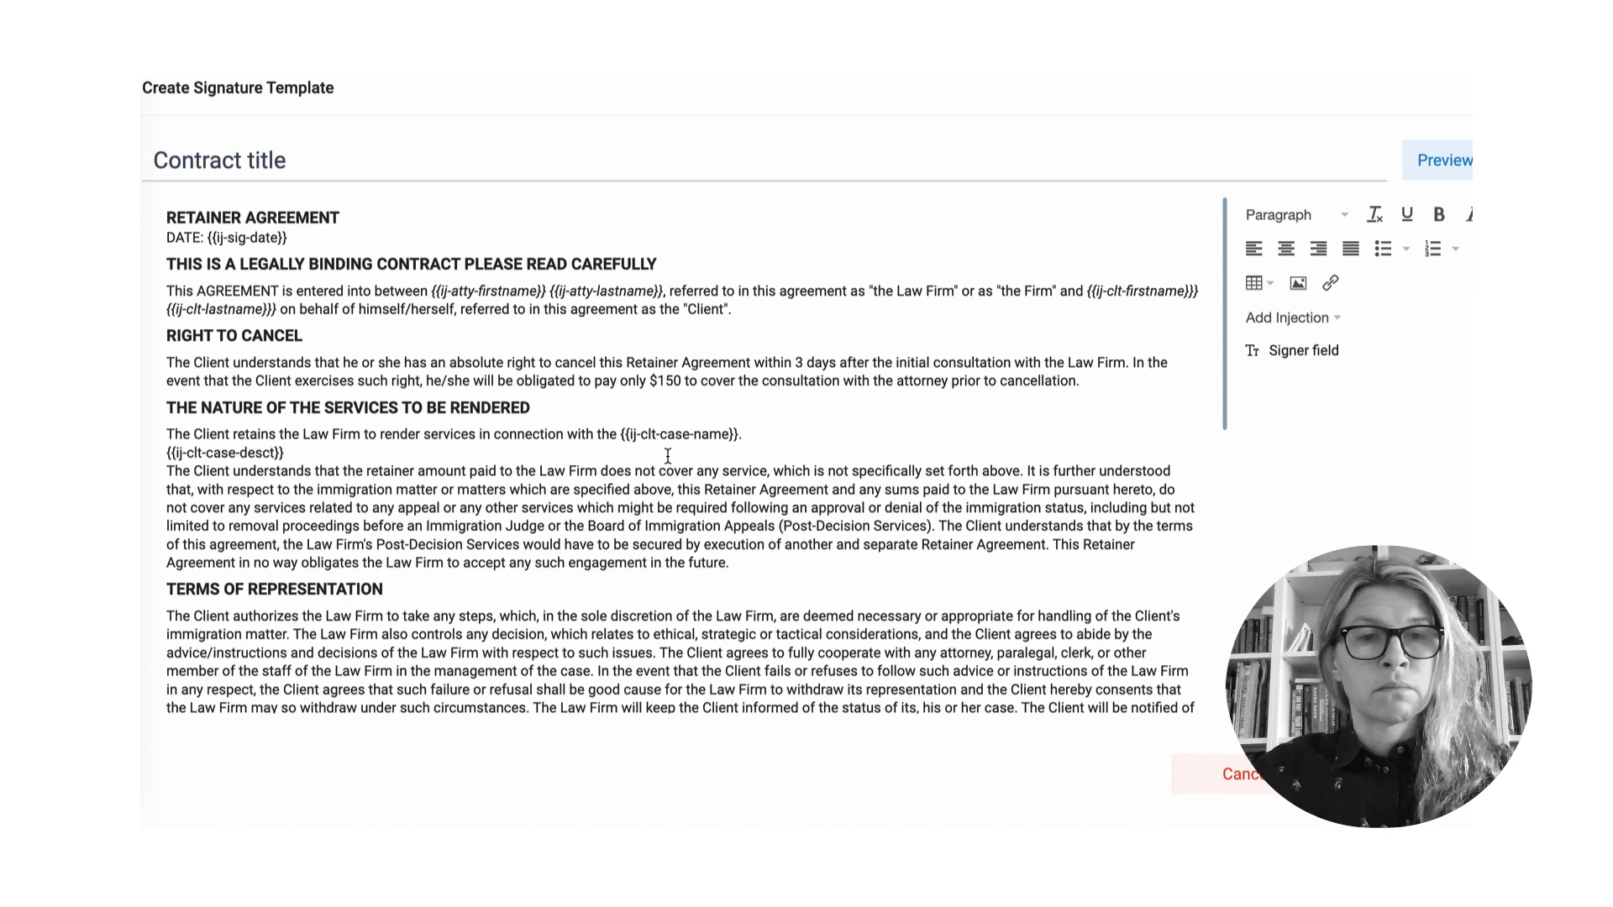
scroll(706, 476, "down", 1)
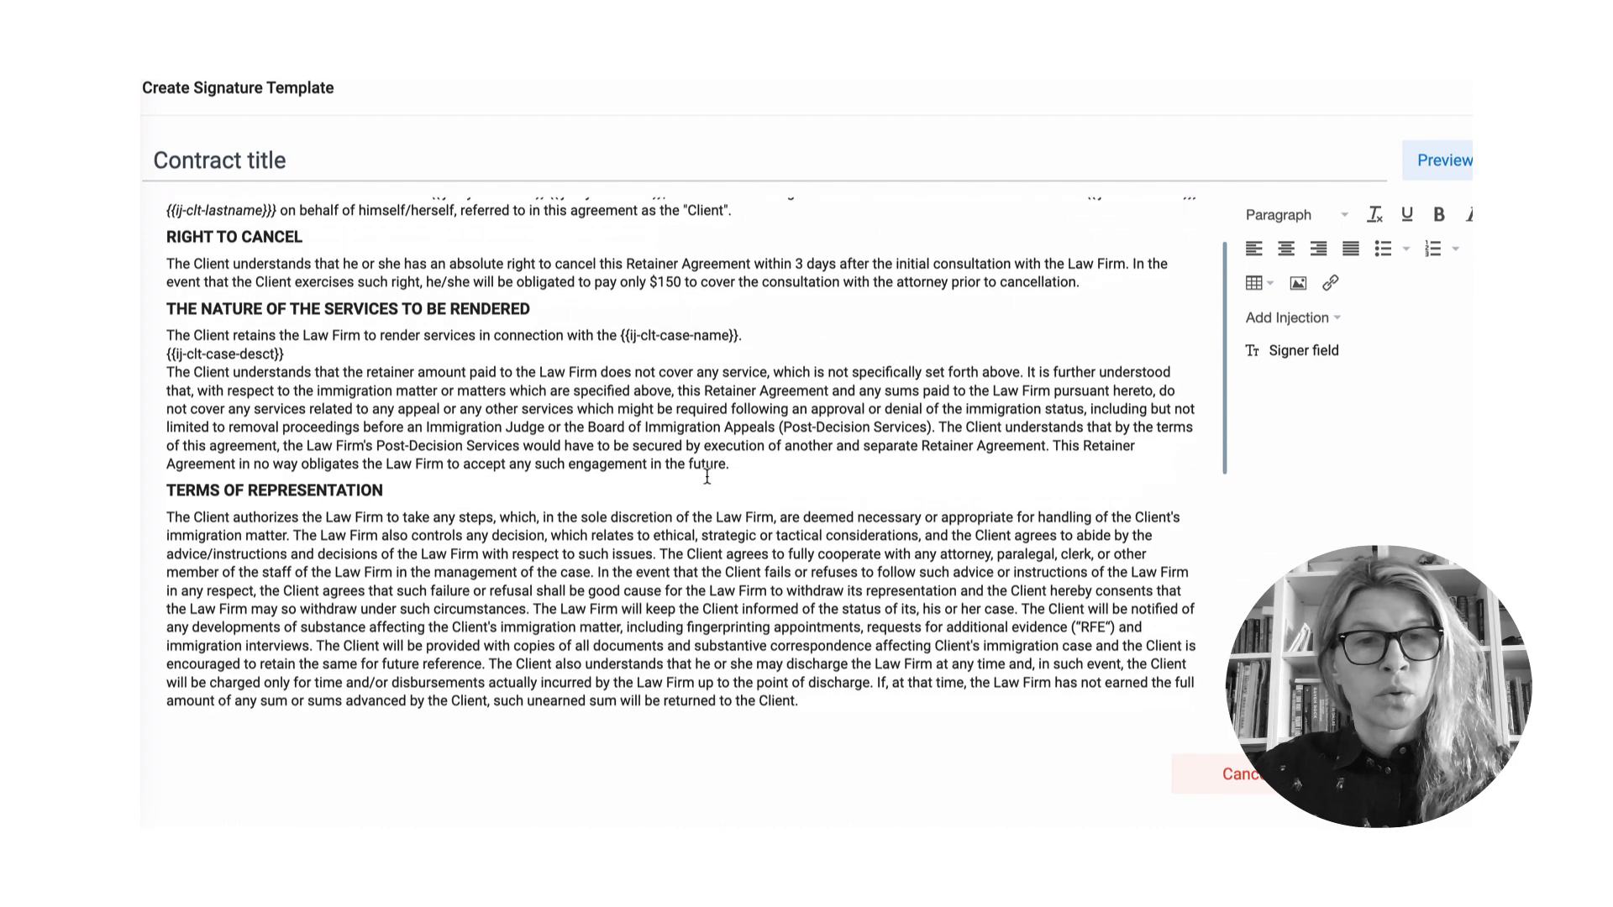
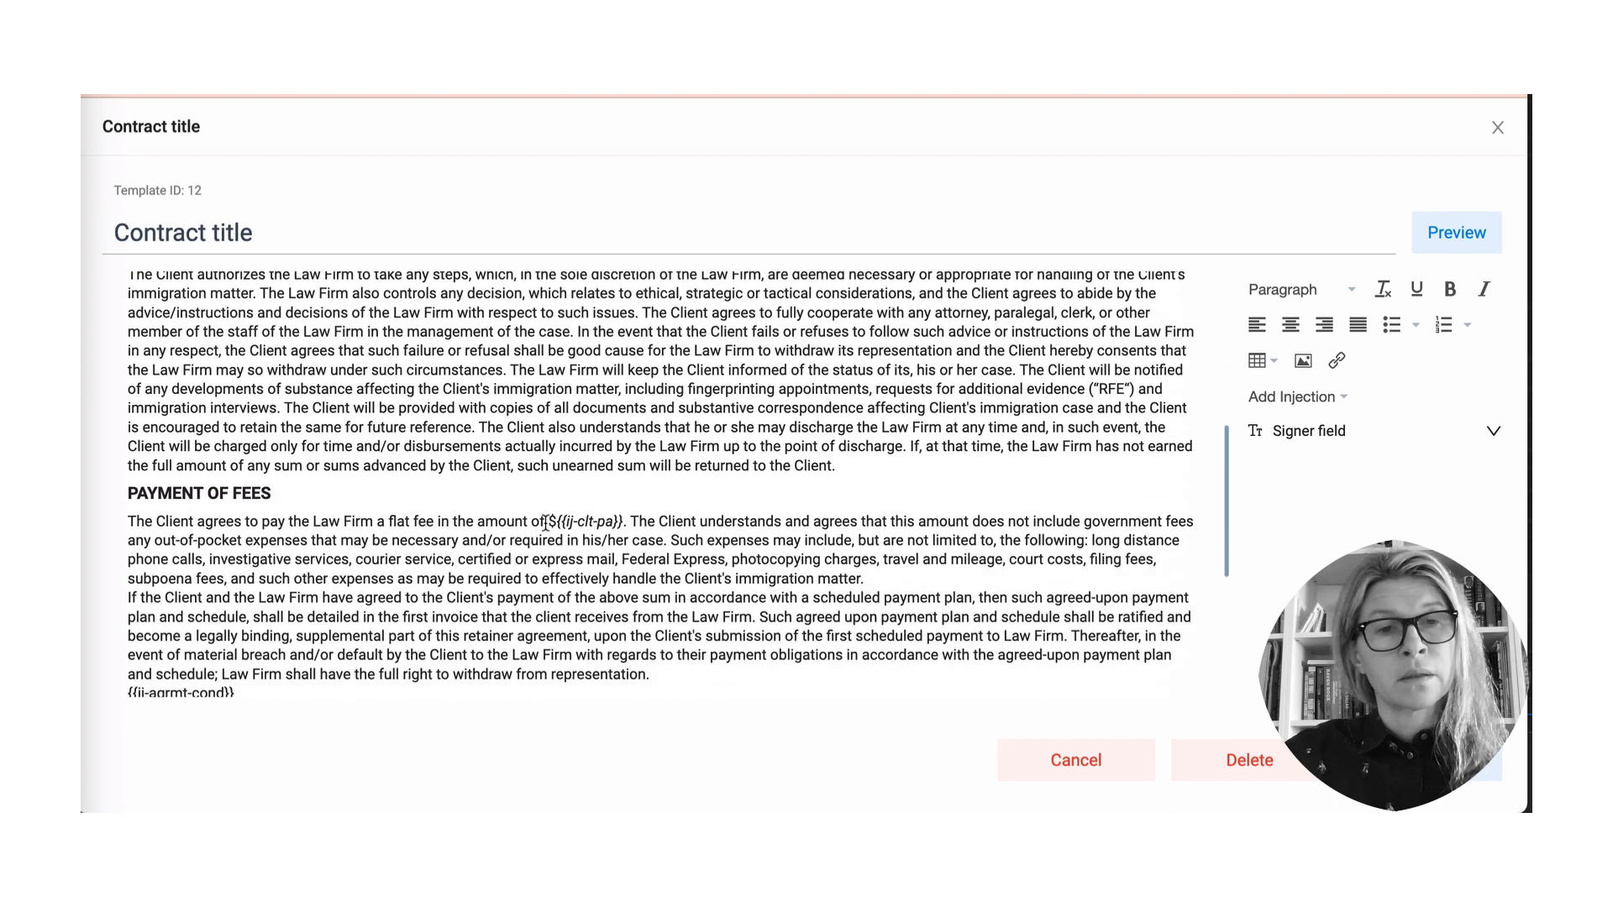
- Select the ${{ij-clt-pa}} placeholder in Payment of Fees and preview the retainer agreement
left_click_drag(547, 523, 625, 527)
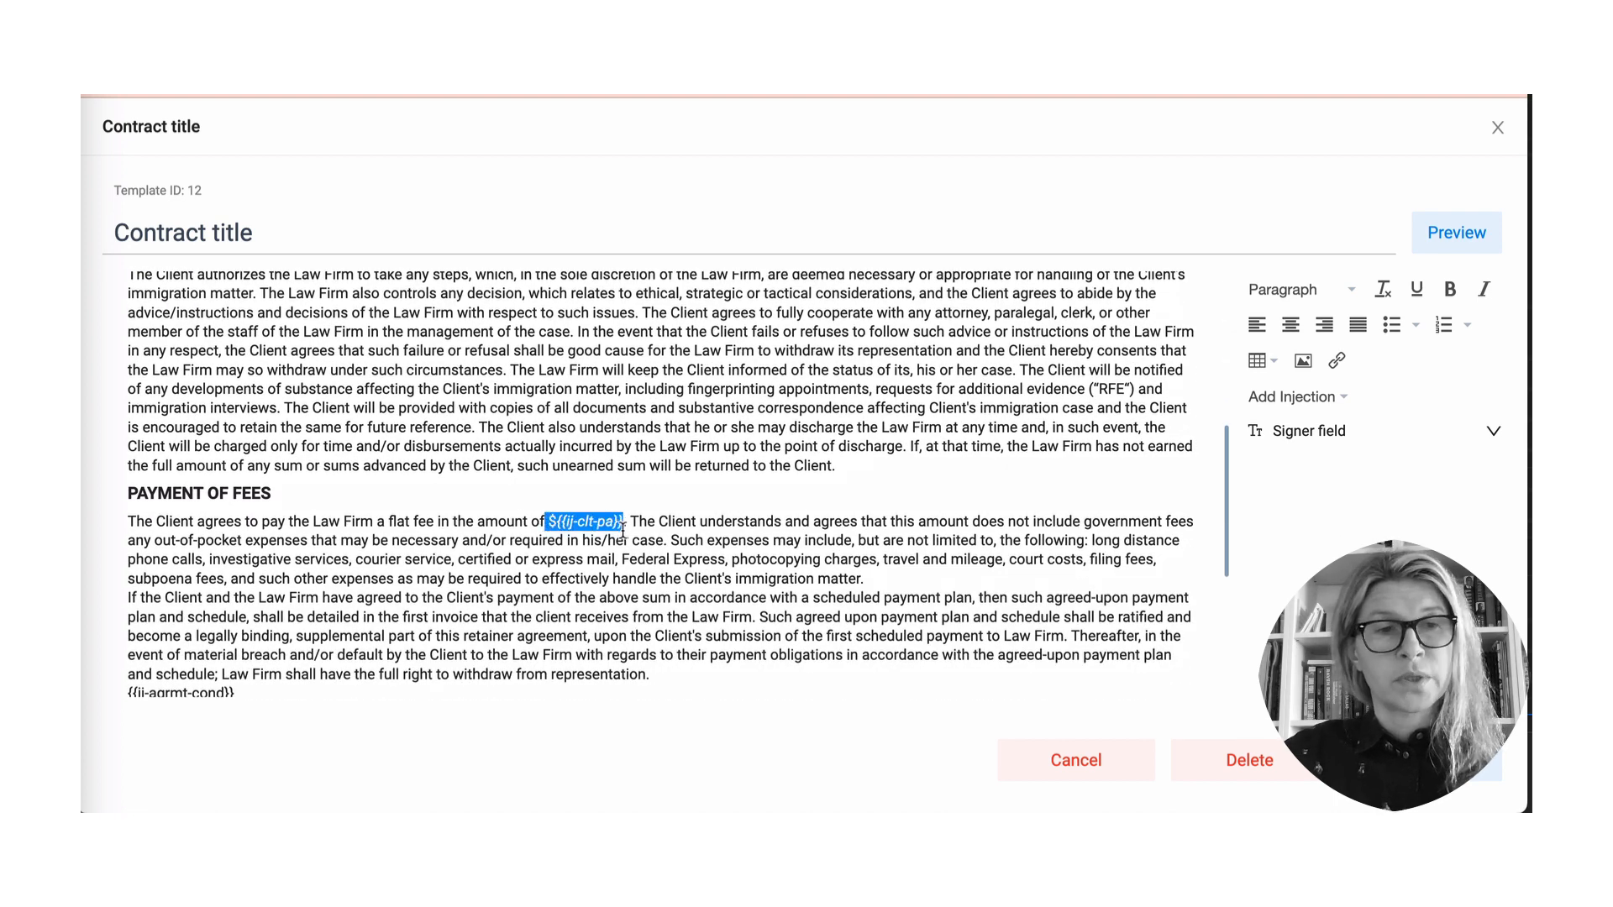
scroll(636, 581, "down", 1)
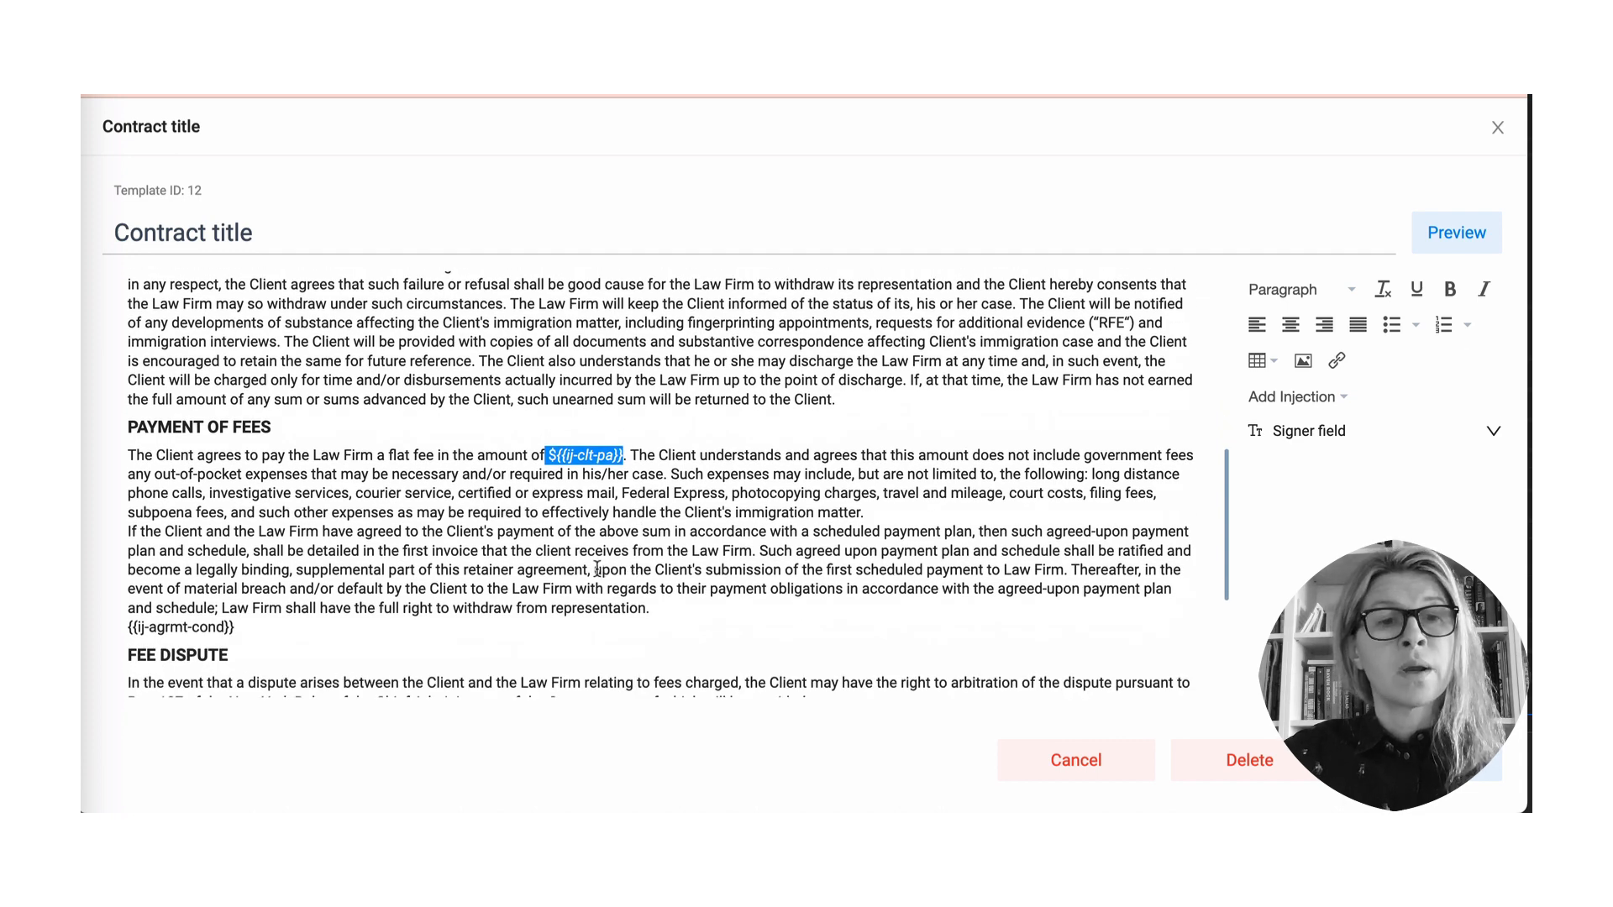
scroll(599, 569, "down", 1)
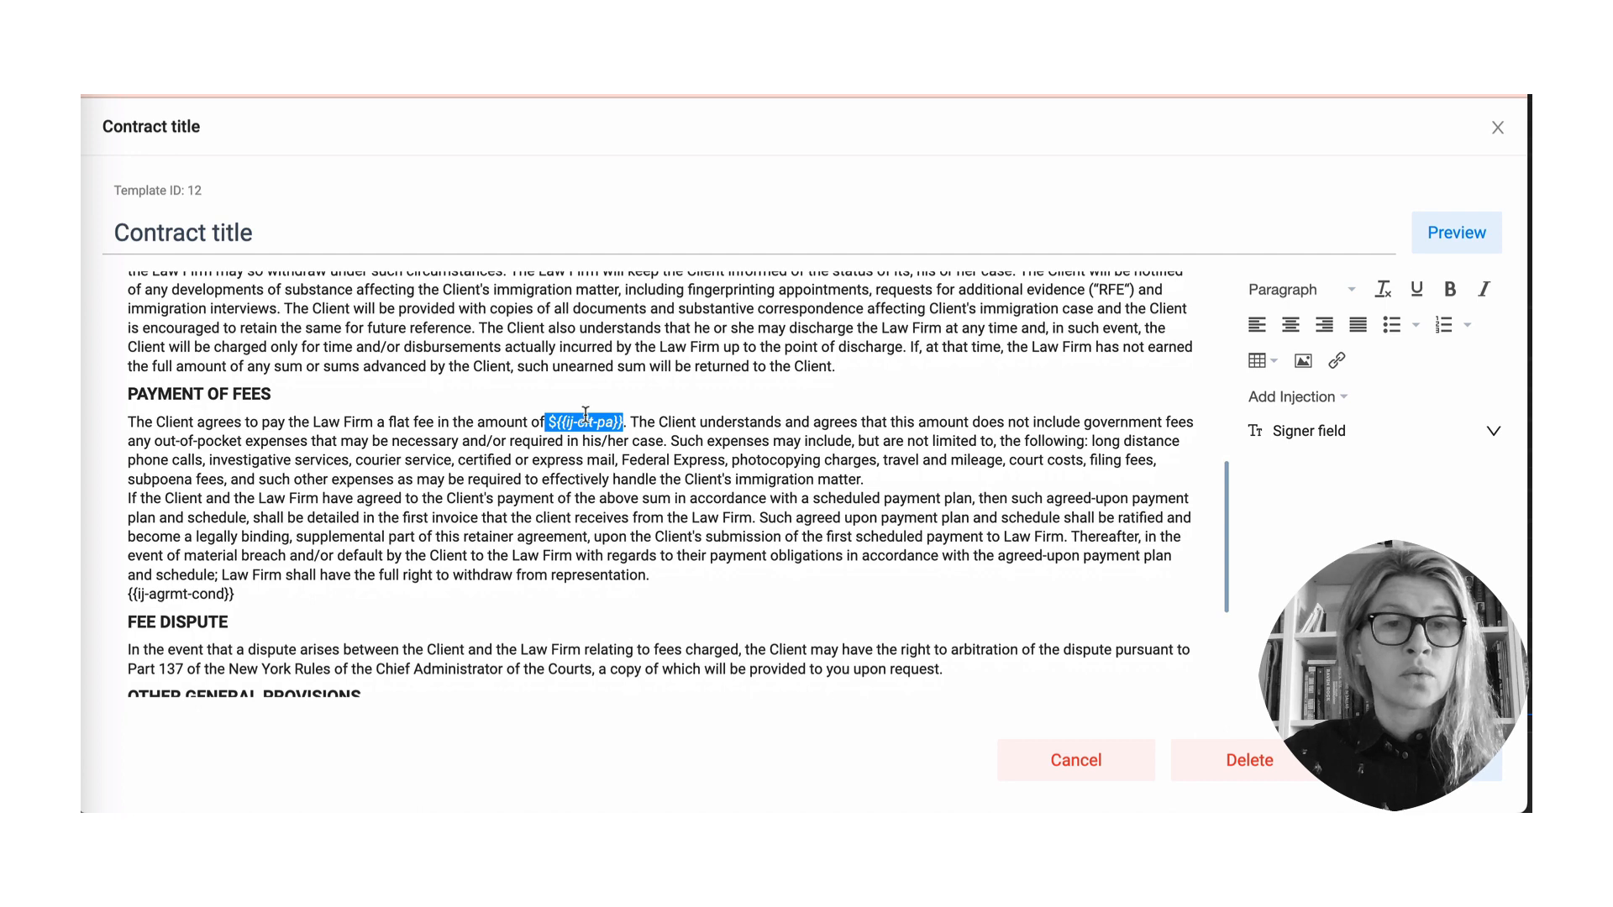
scroll(639, 510, "down", 3)
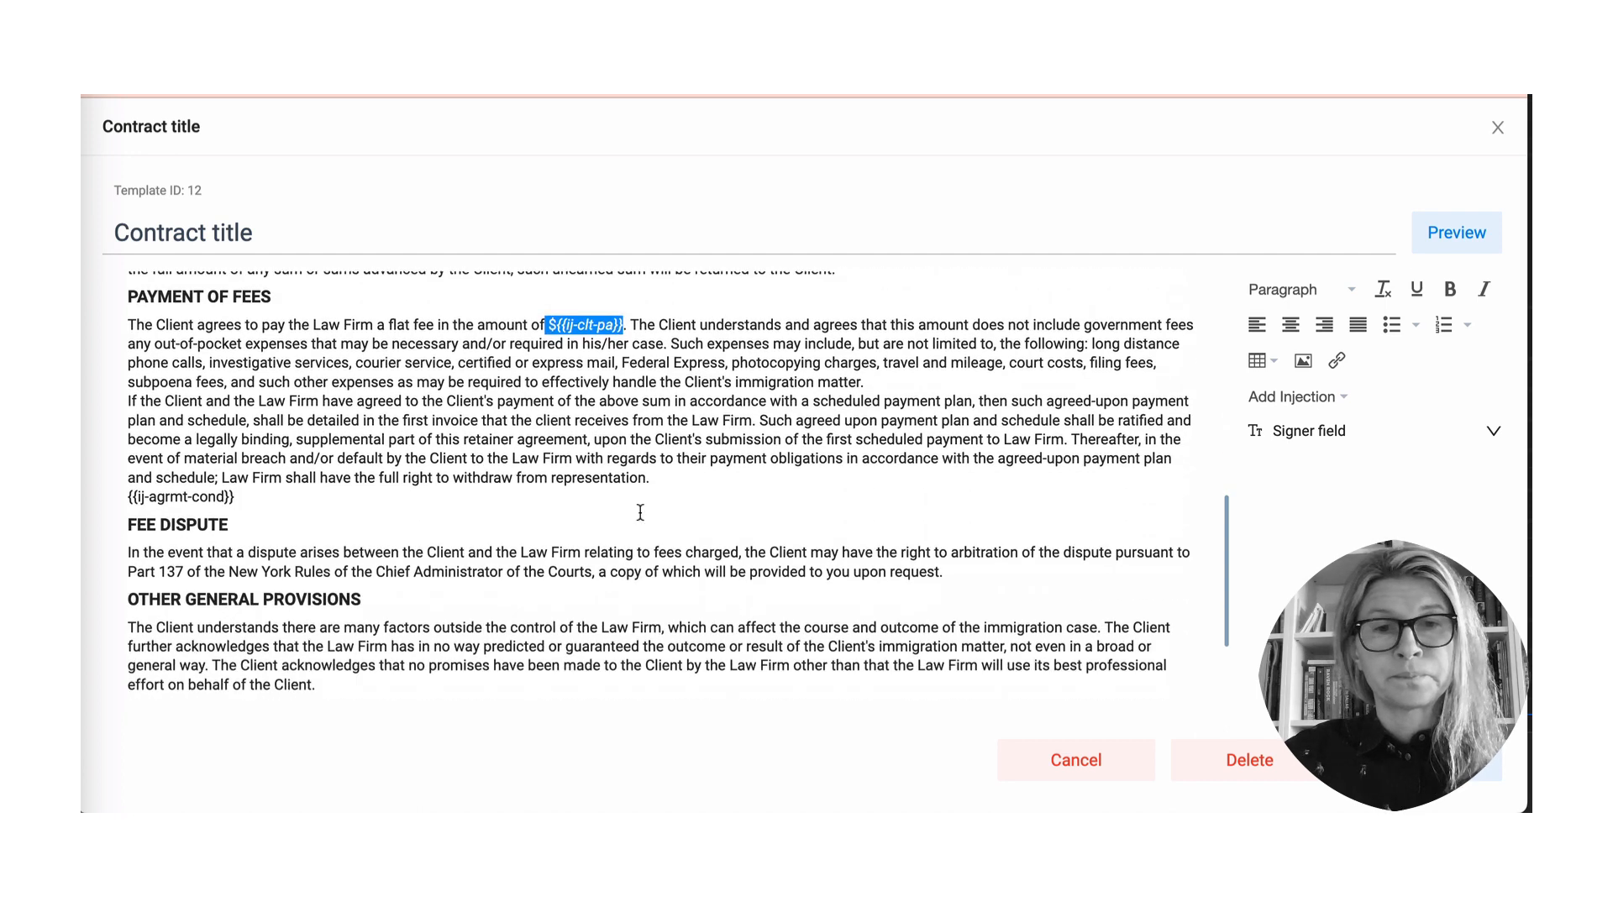
scroll(641, 512, "down", 3)
scroll(640, 512, "up", 3)
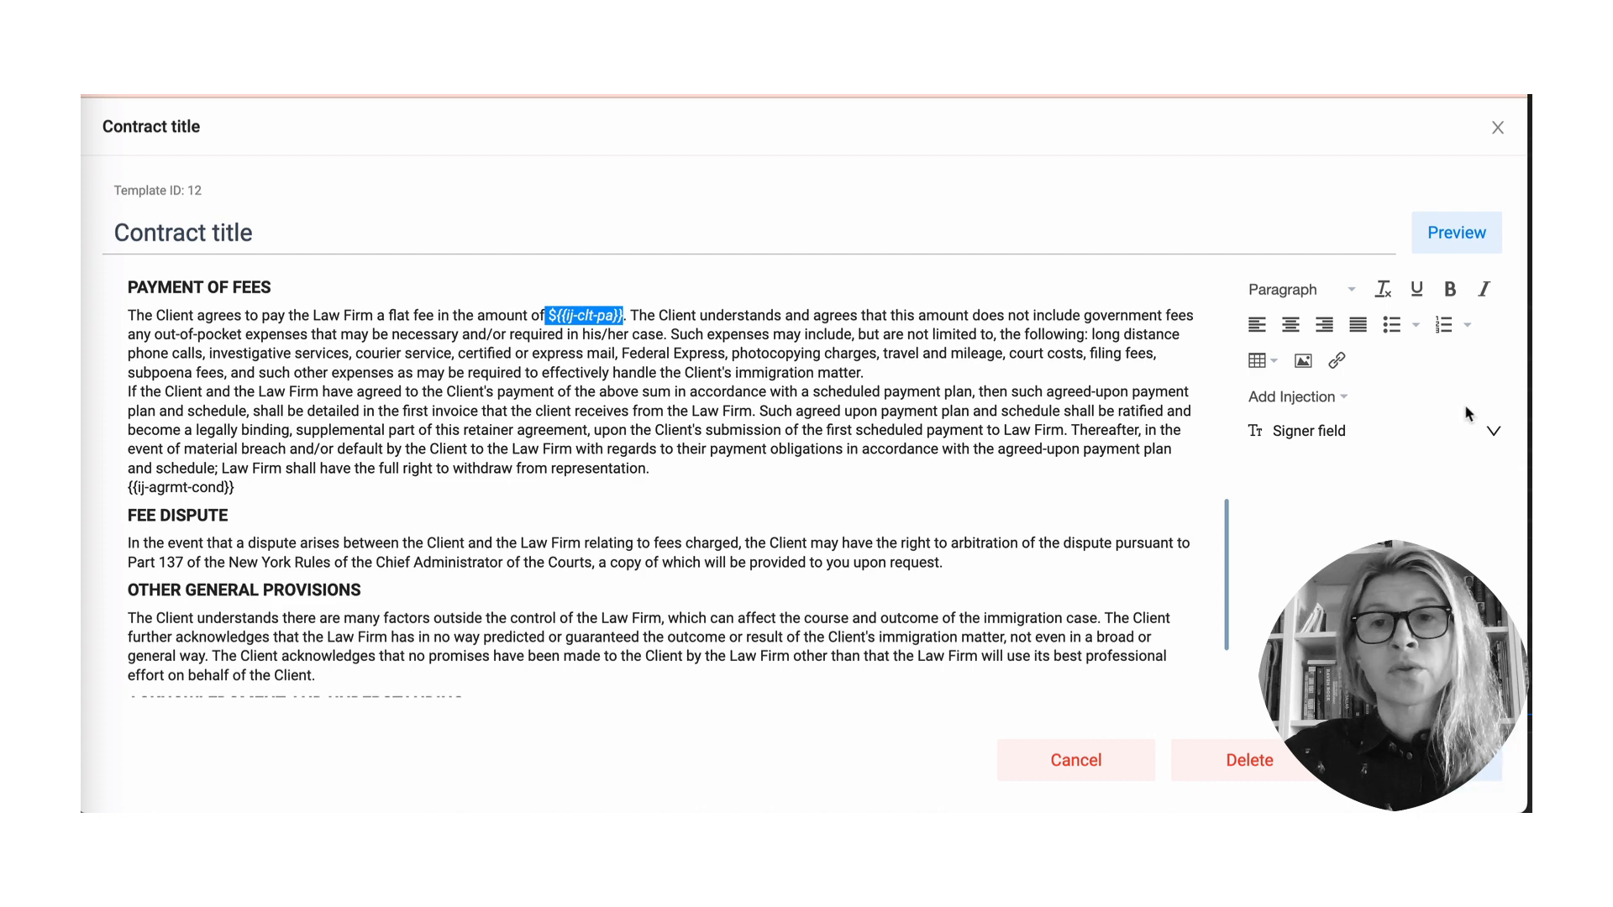
left_click(1460, 235)
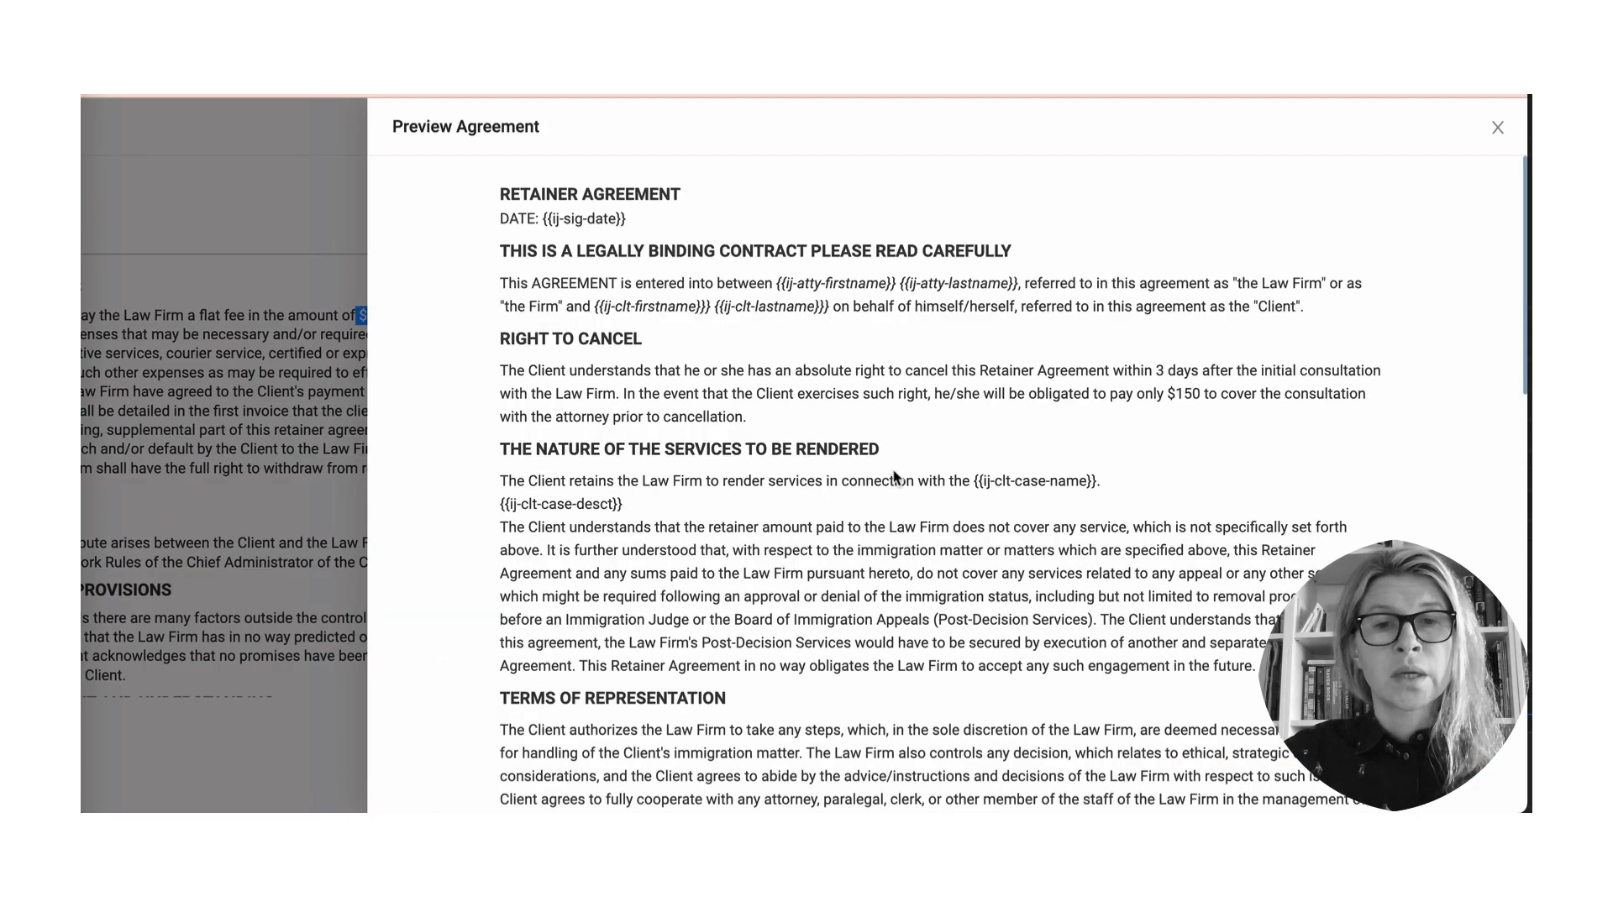
- Scroll the Preview Agreement down to the Sign button and back, then close it
scroll(896, 476, "down", 10)
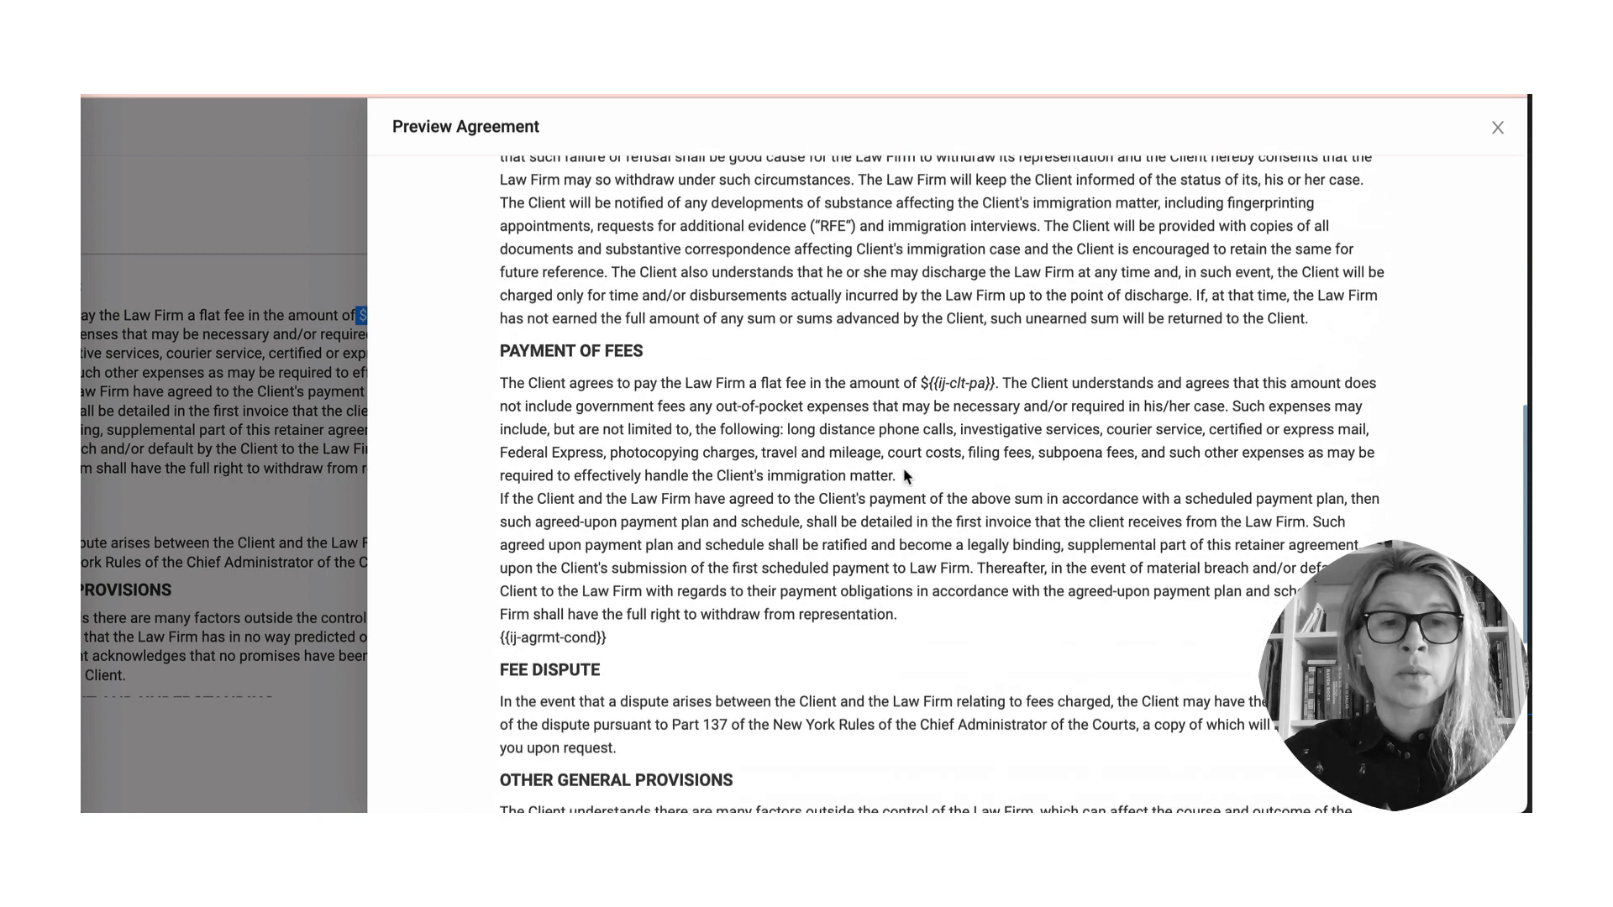
scroll(906, 477, "down", 3)
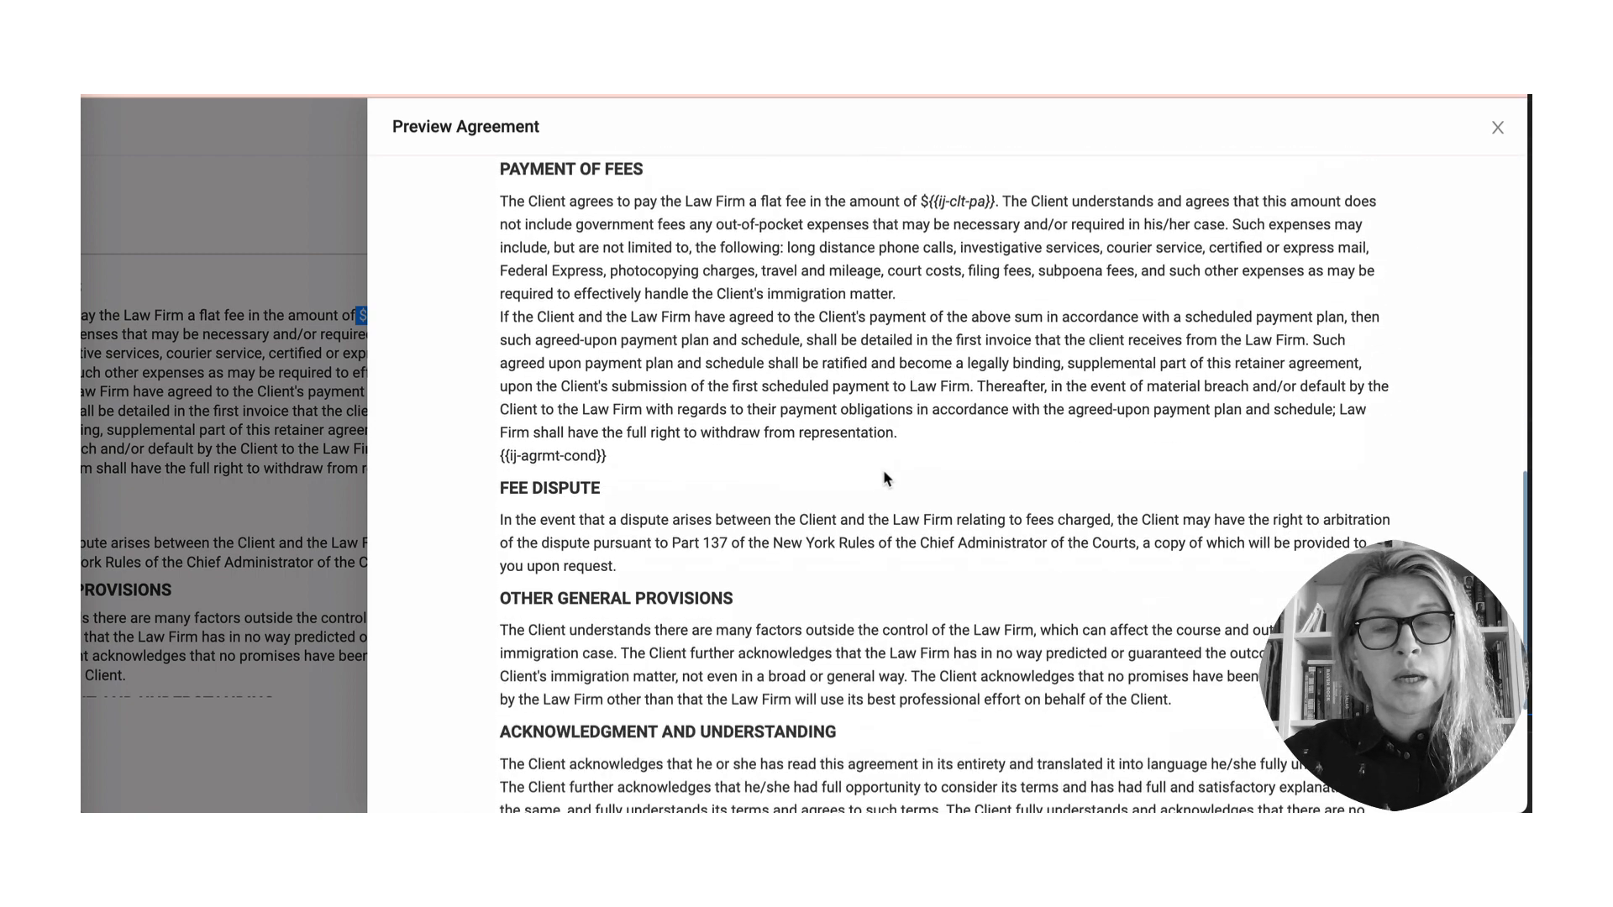
scroll(884, 473, "down", 5)
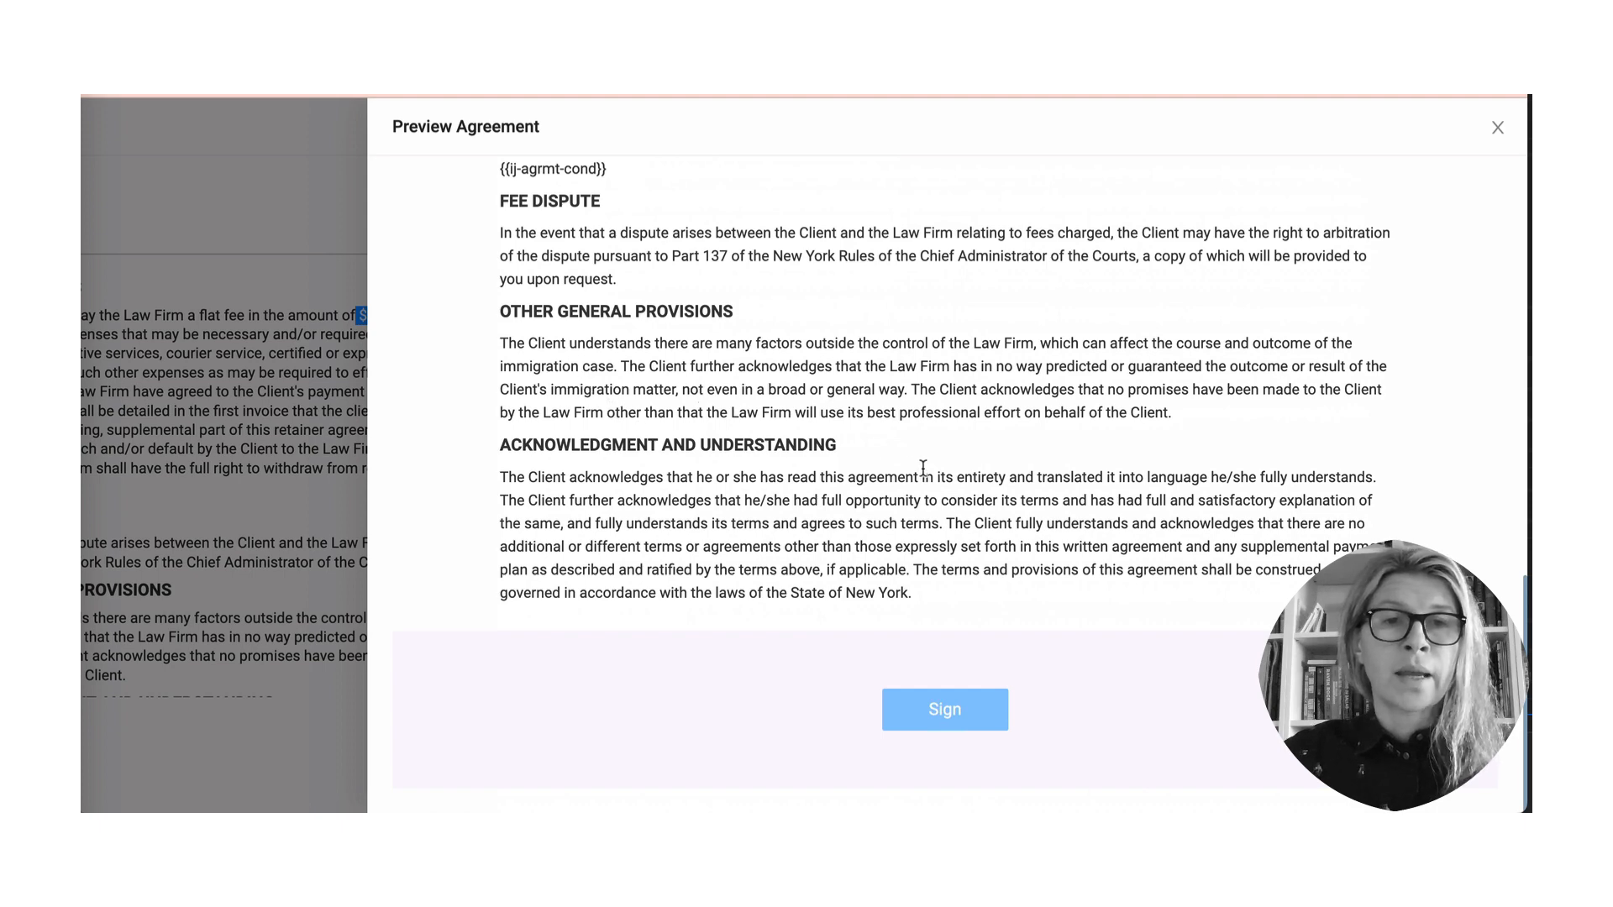
scroll(934, 418, "up", 1)
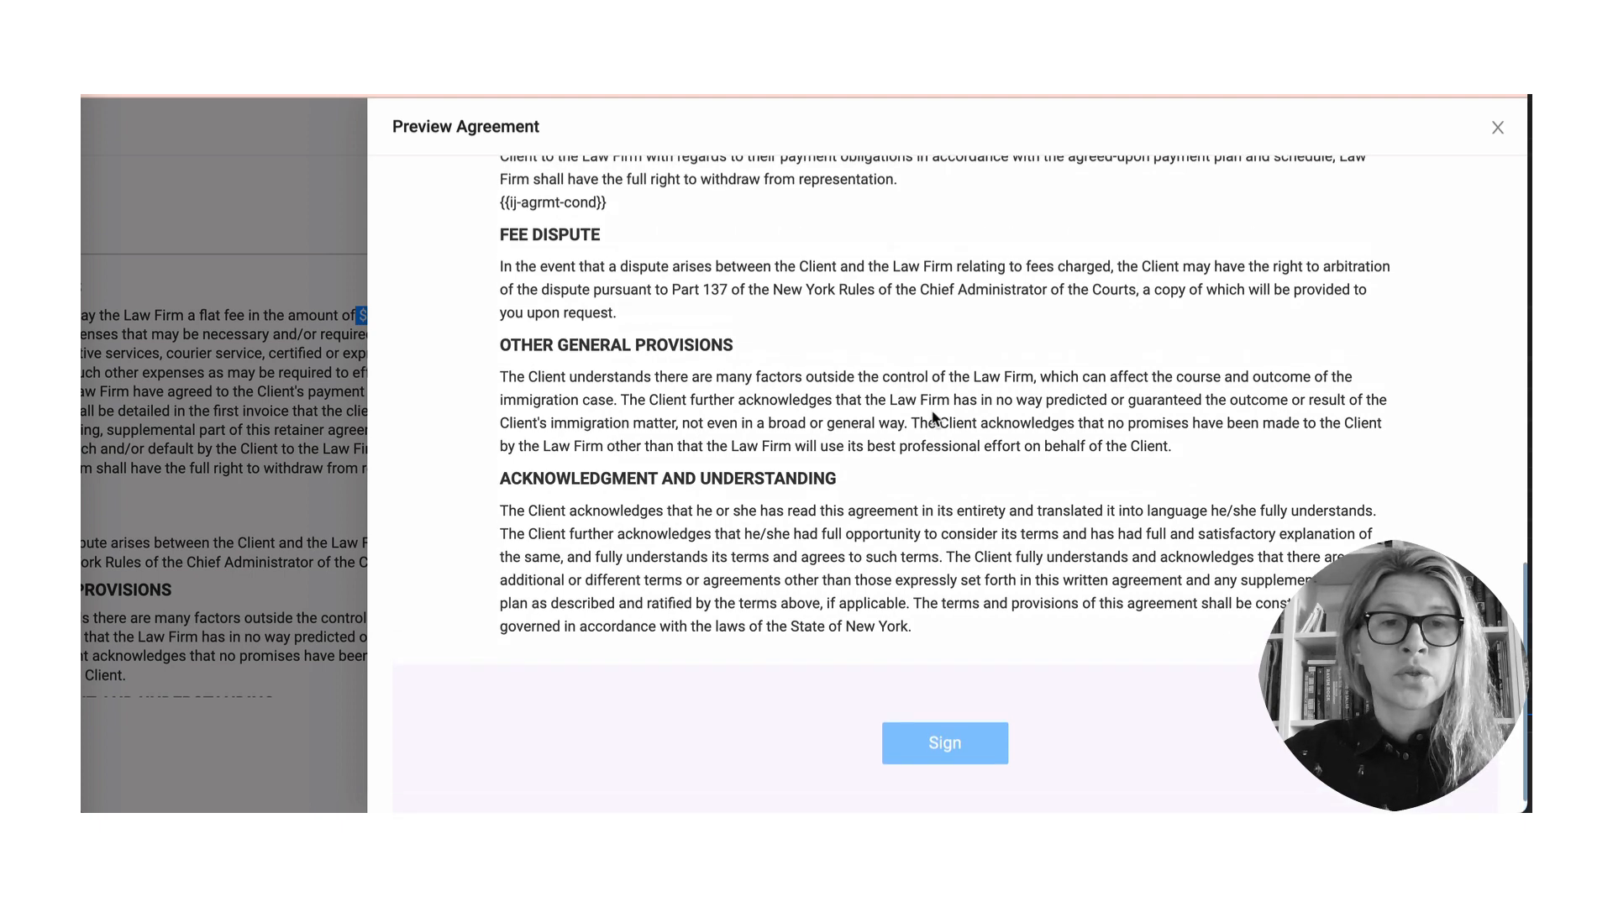
scroll(934, 418, "up", 4)
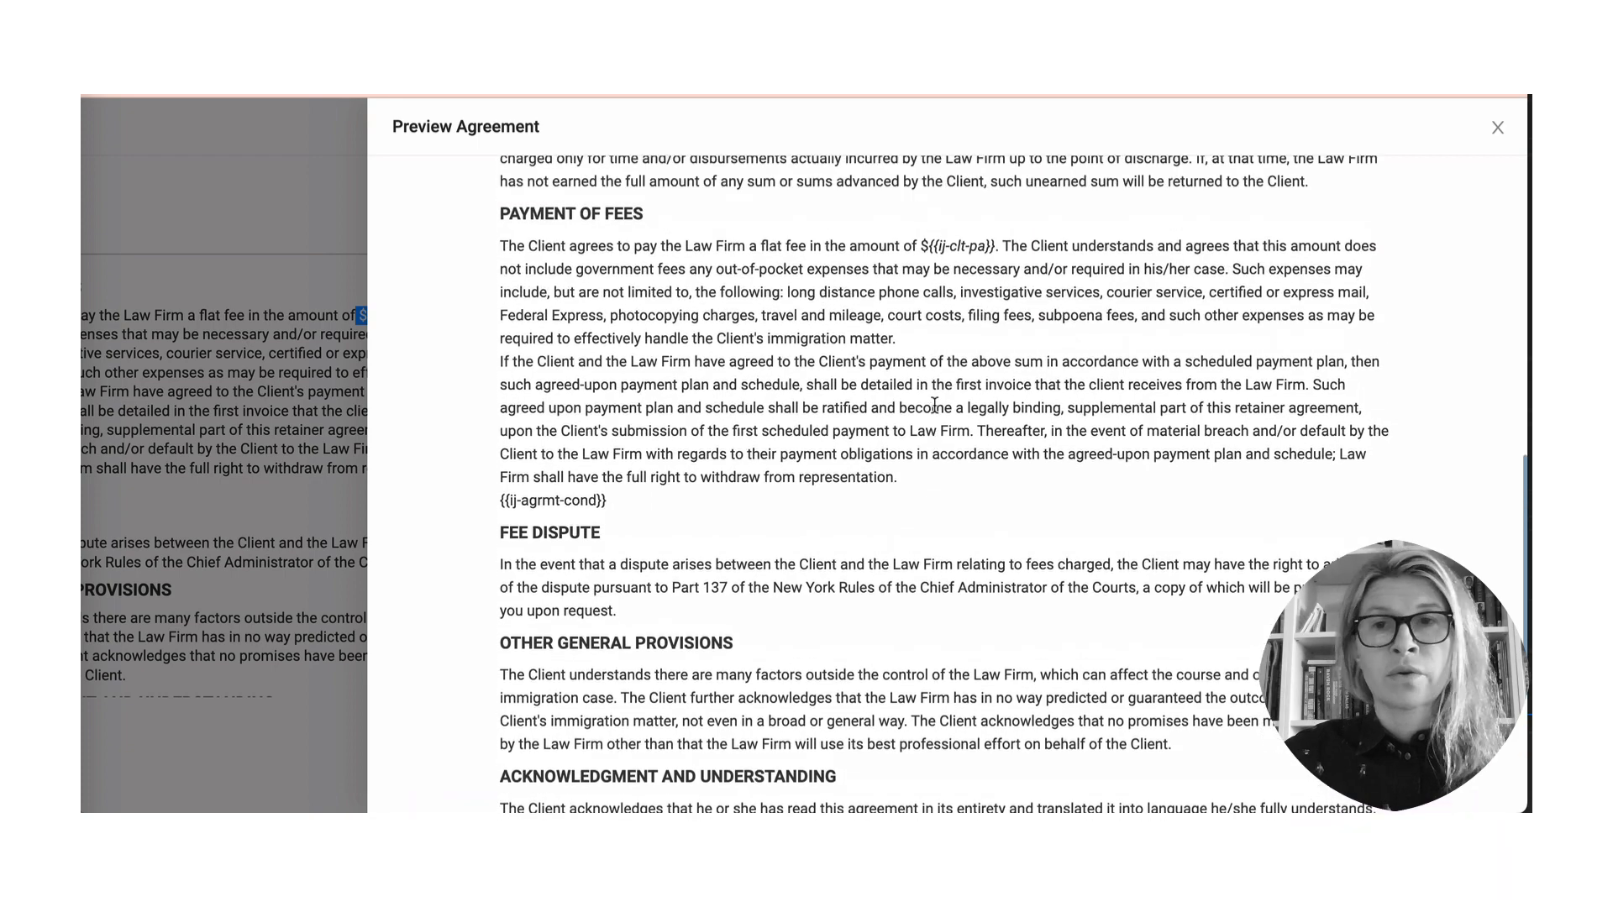
scroll(935, 406, "up", 5)
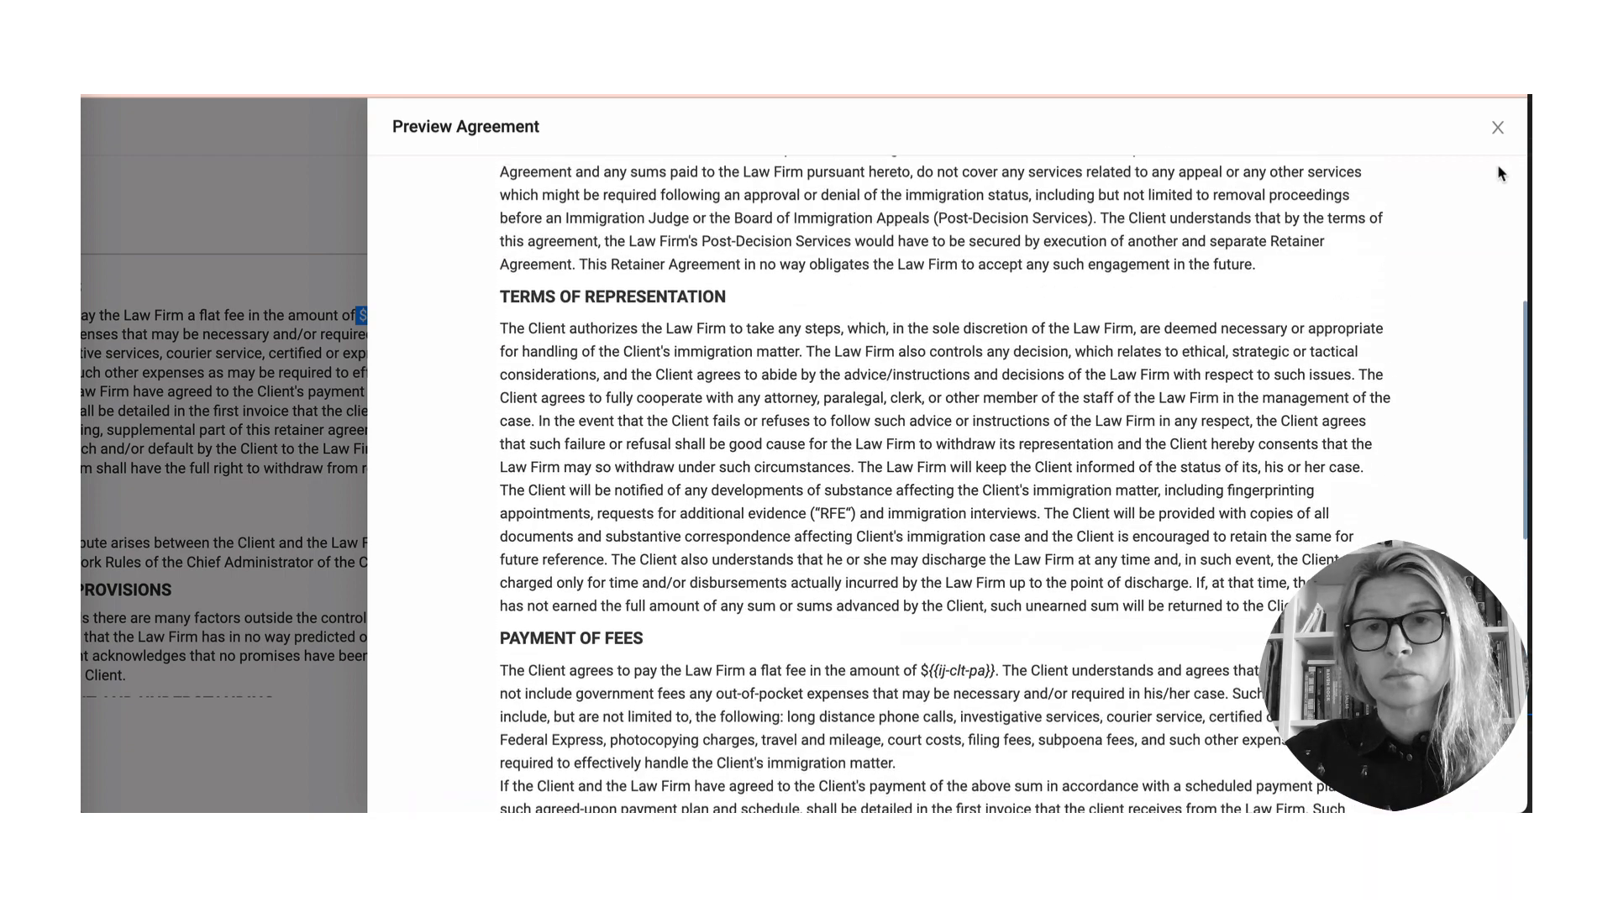
left_click(1498, 127)
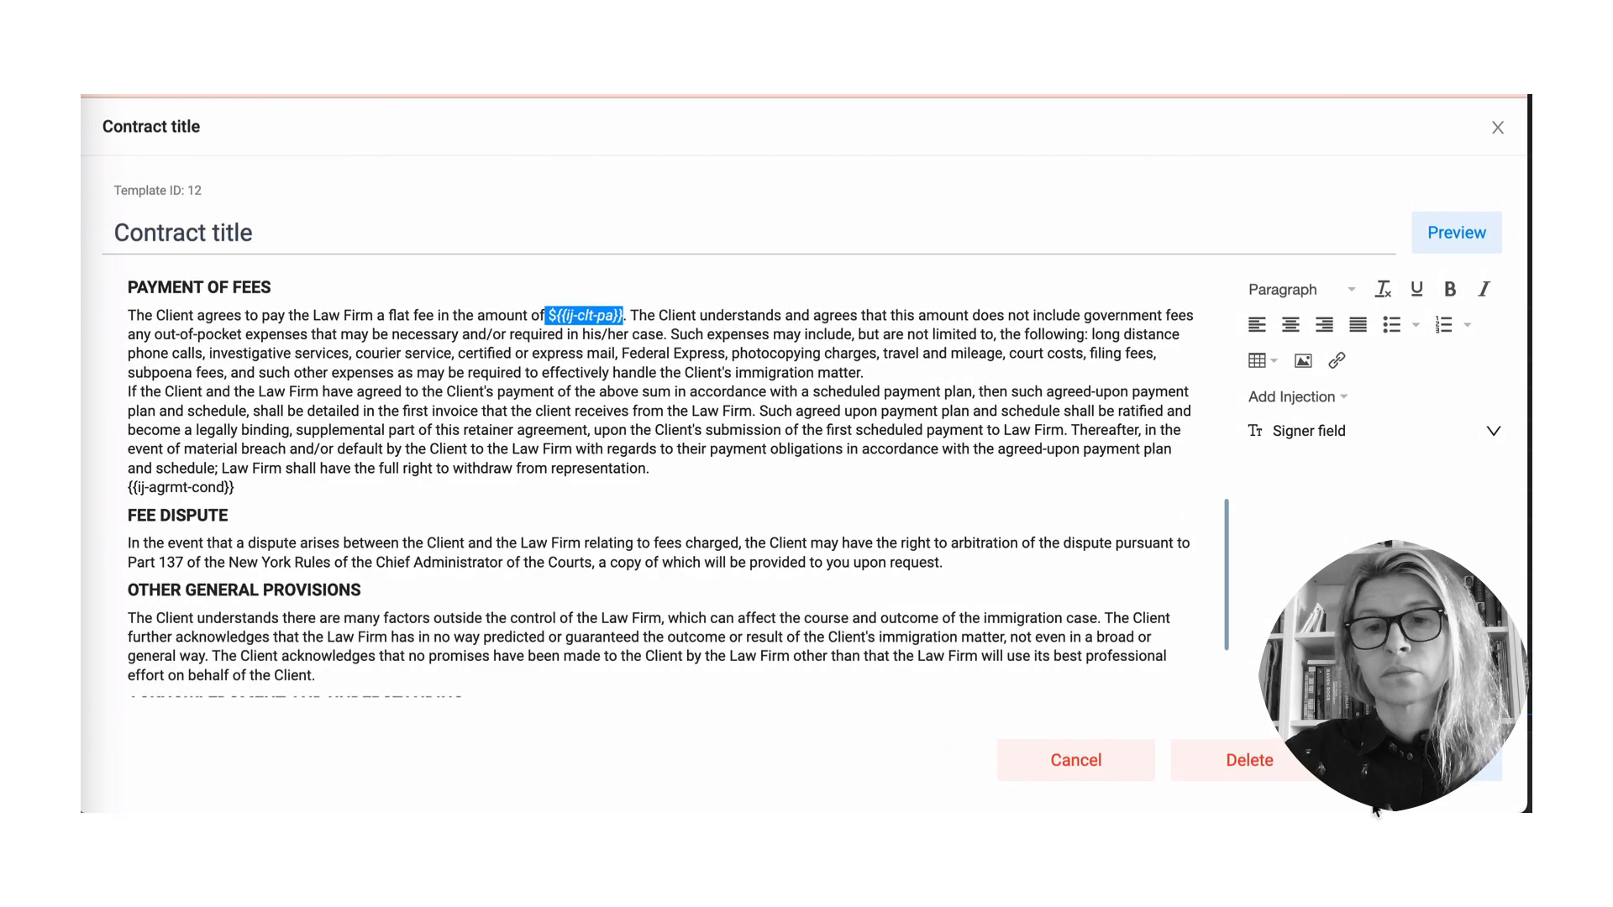
- Save and close the Contract title template to return to the Signature list
left_click(1420, 760)
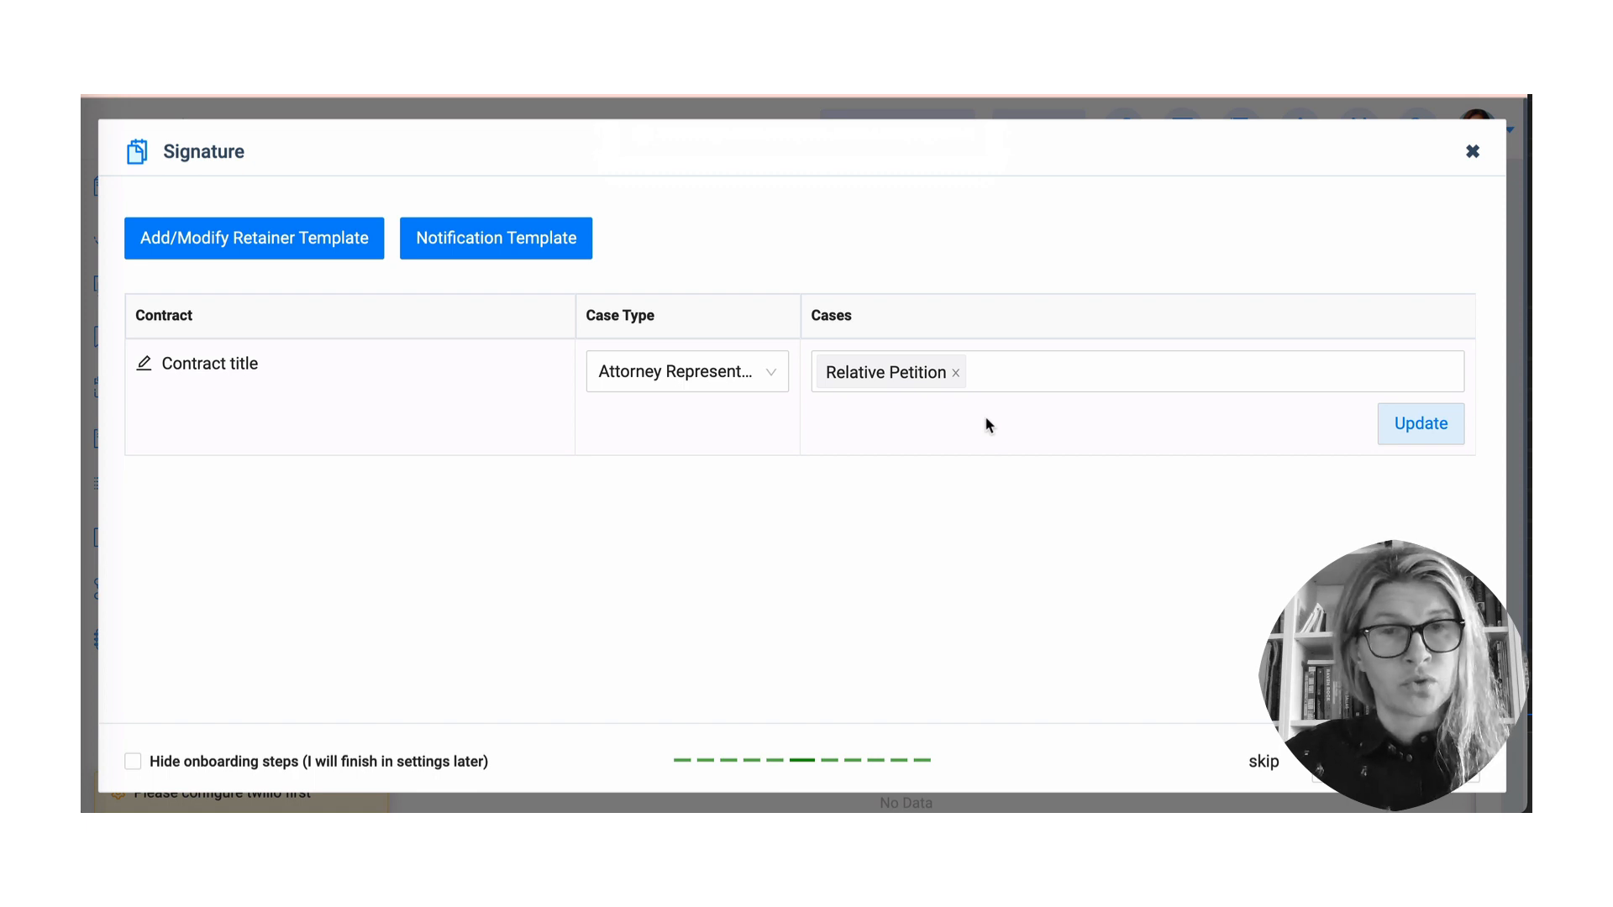
- Replace Relative Petition with Asylum in the Contract title's linked cases
left_click(956, 374)
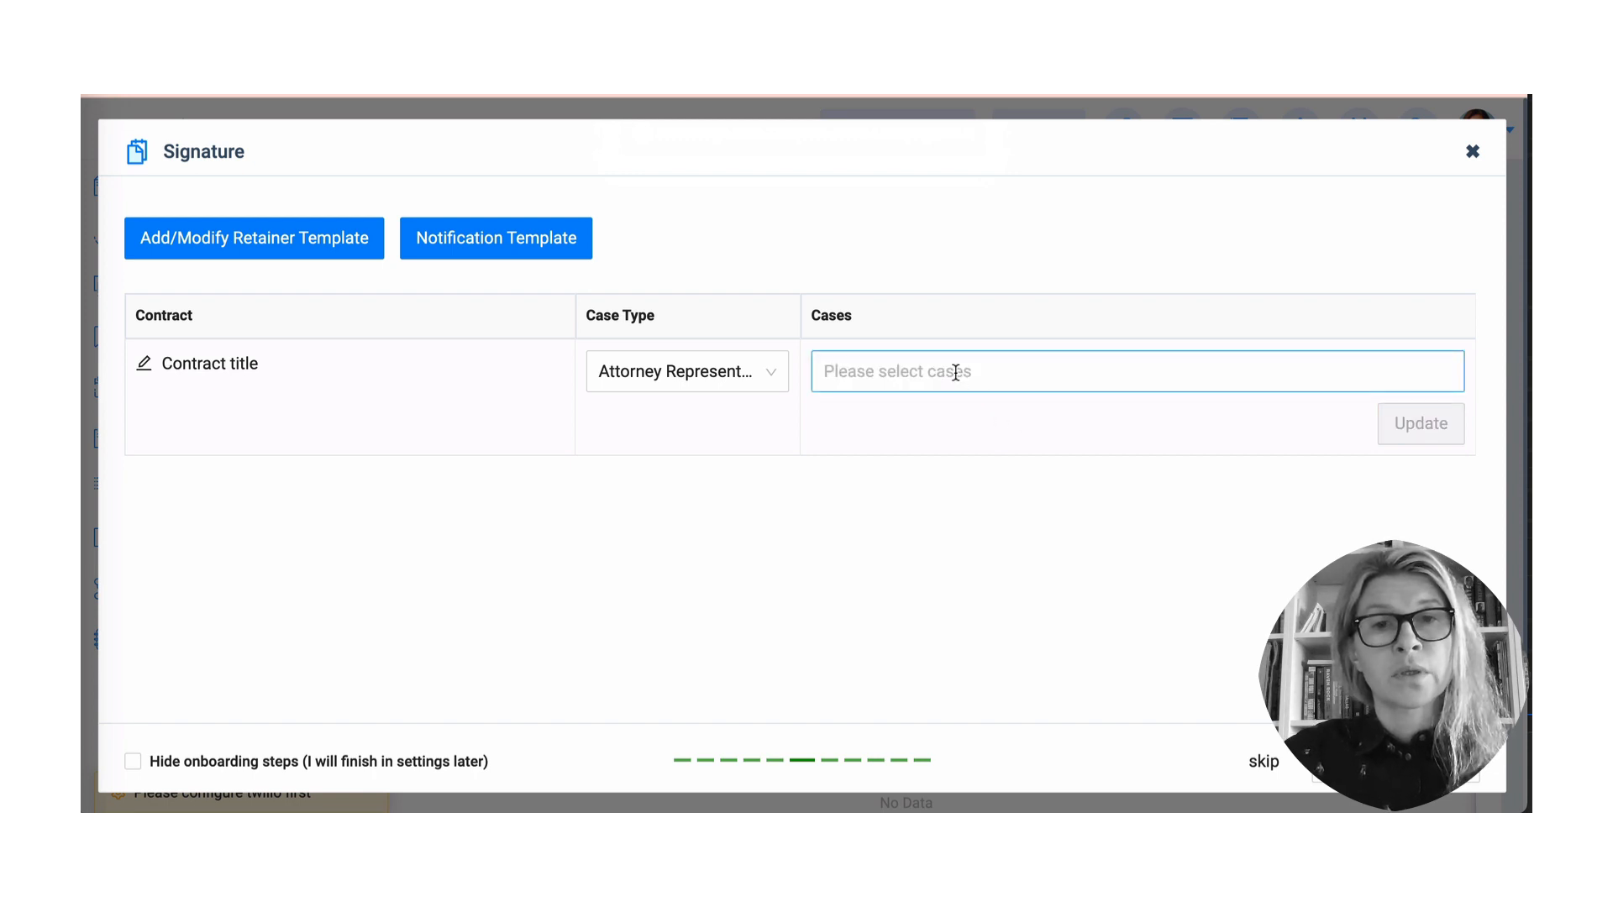
left_click(912, 362)
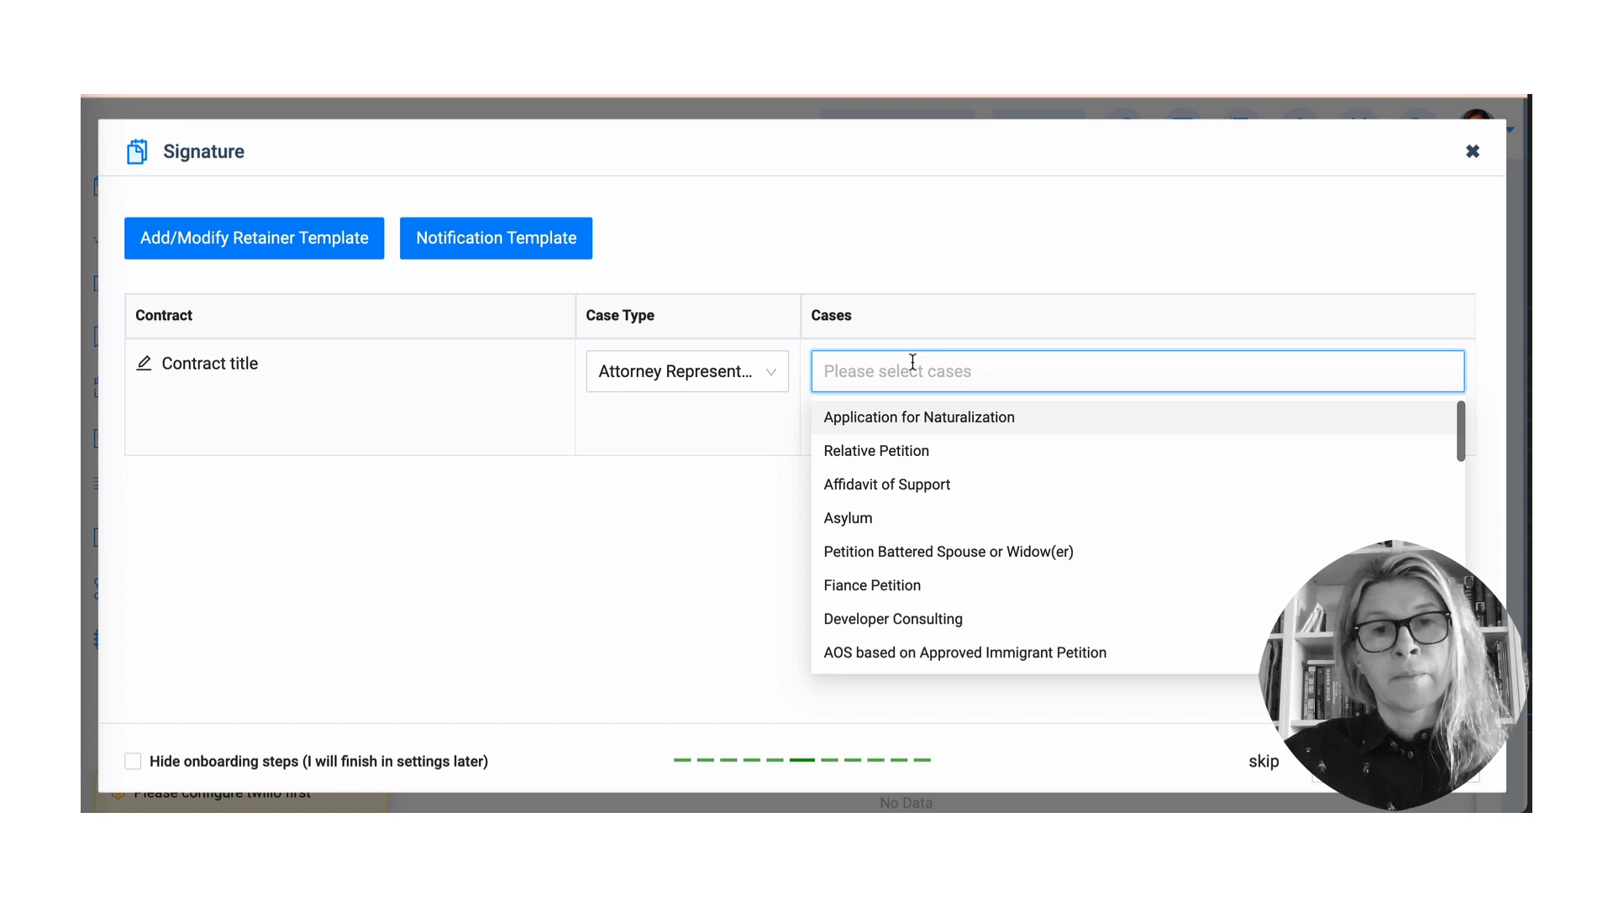
left_click(921, 519)
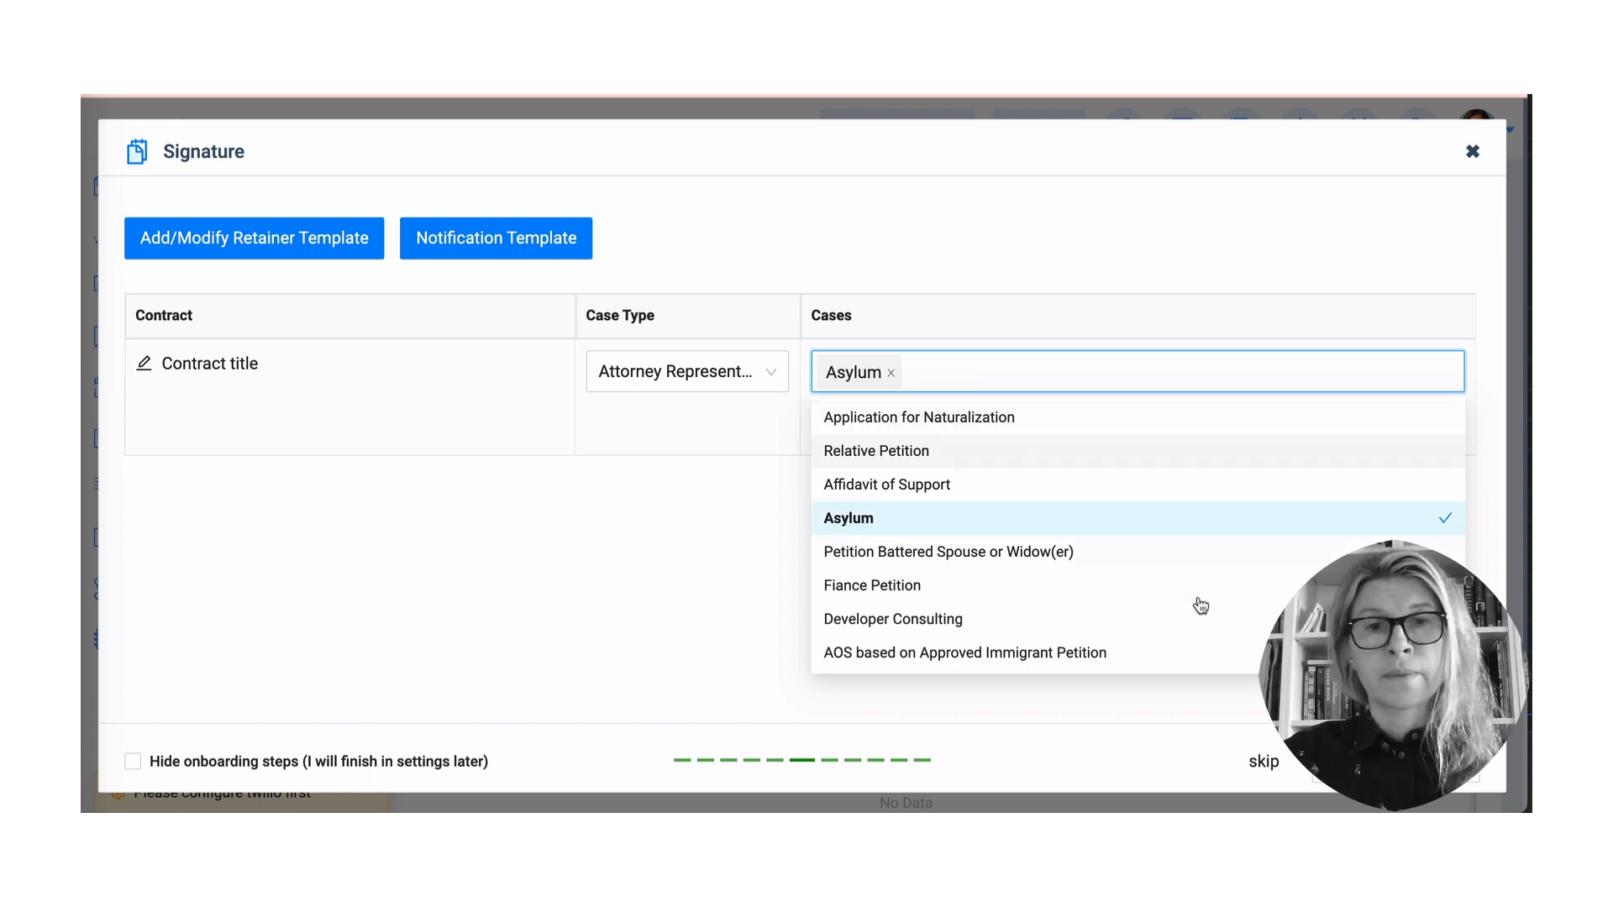
left_click(759, 626)
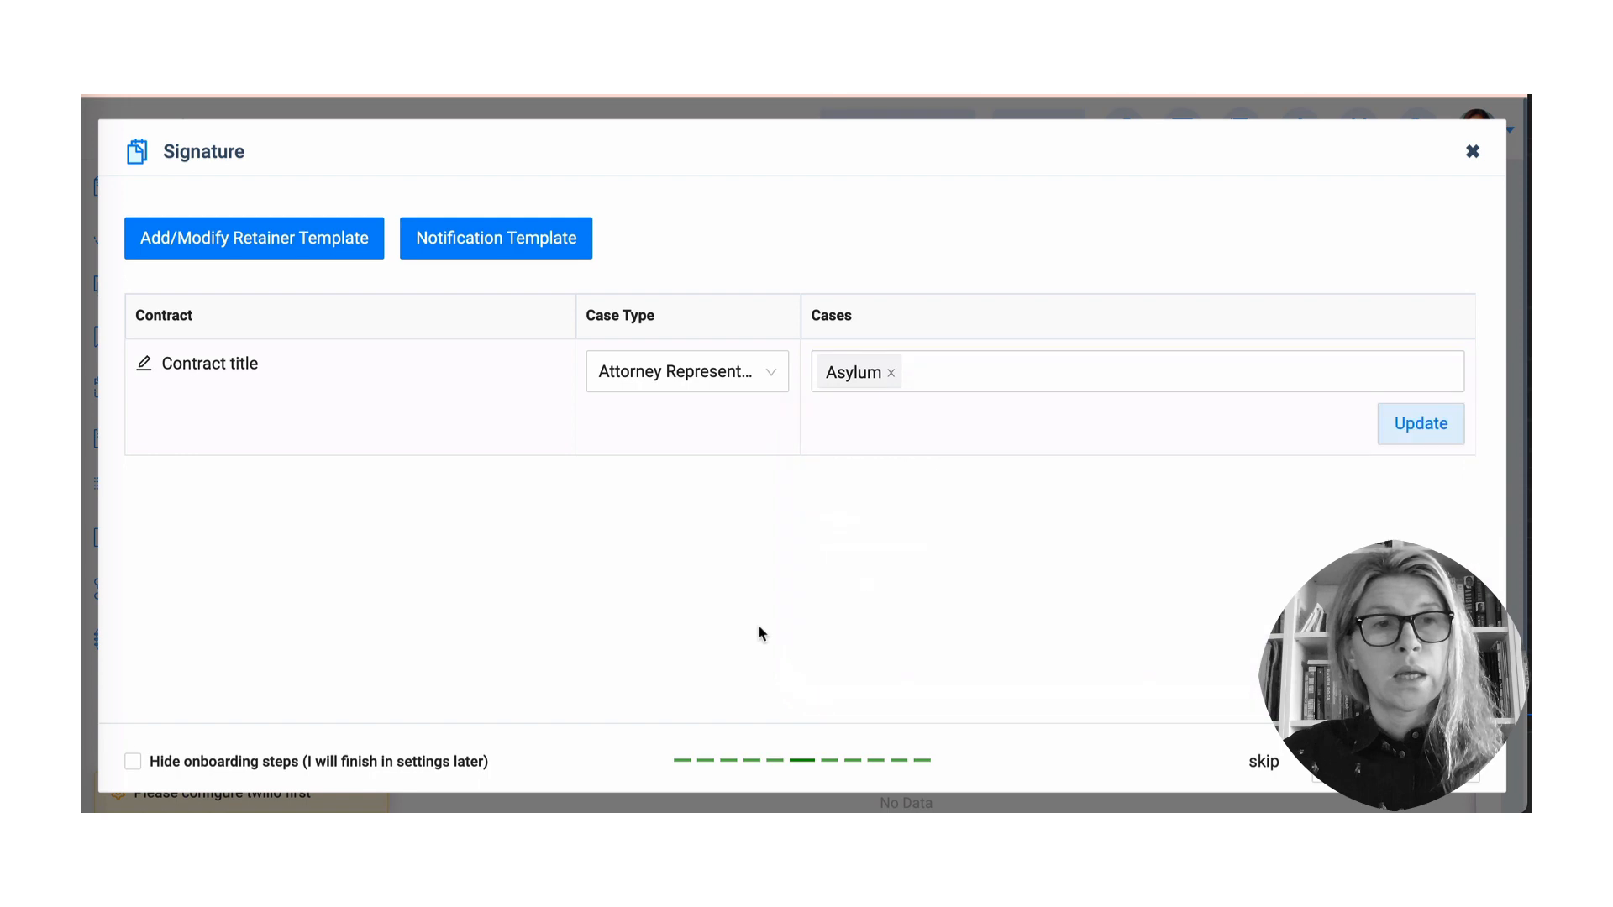
- Check the retainer template, then save the Asylum case assignment with Update
left_click(290, 245)
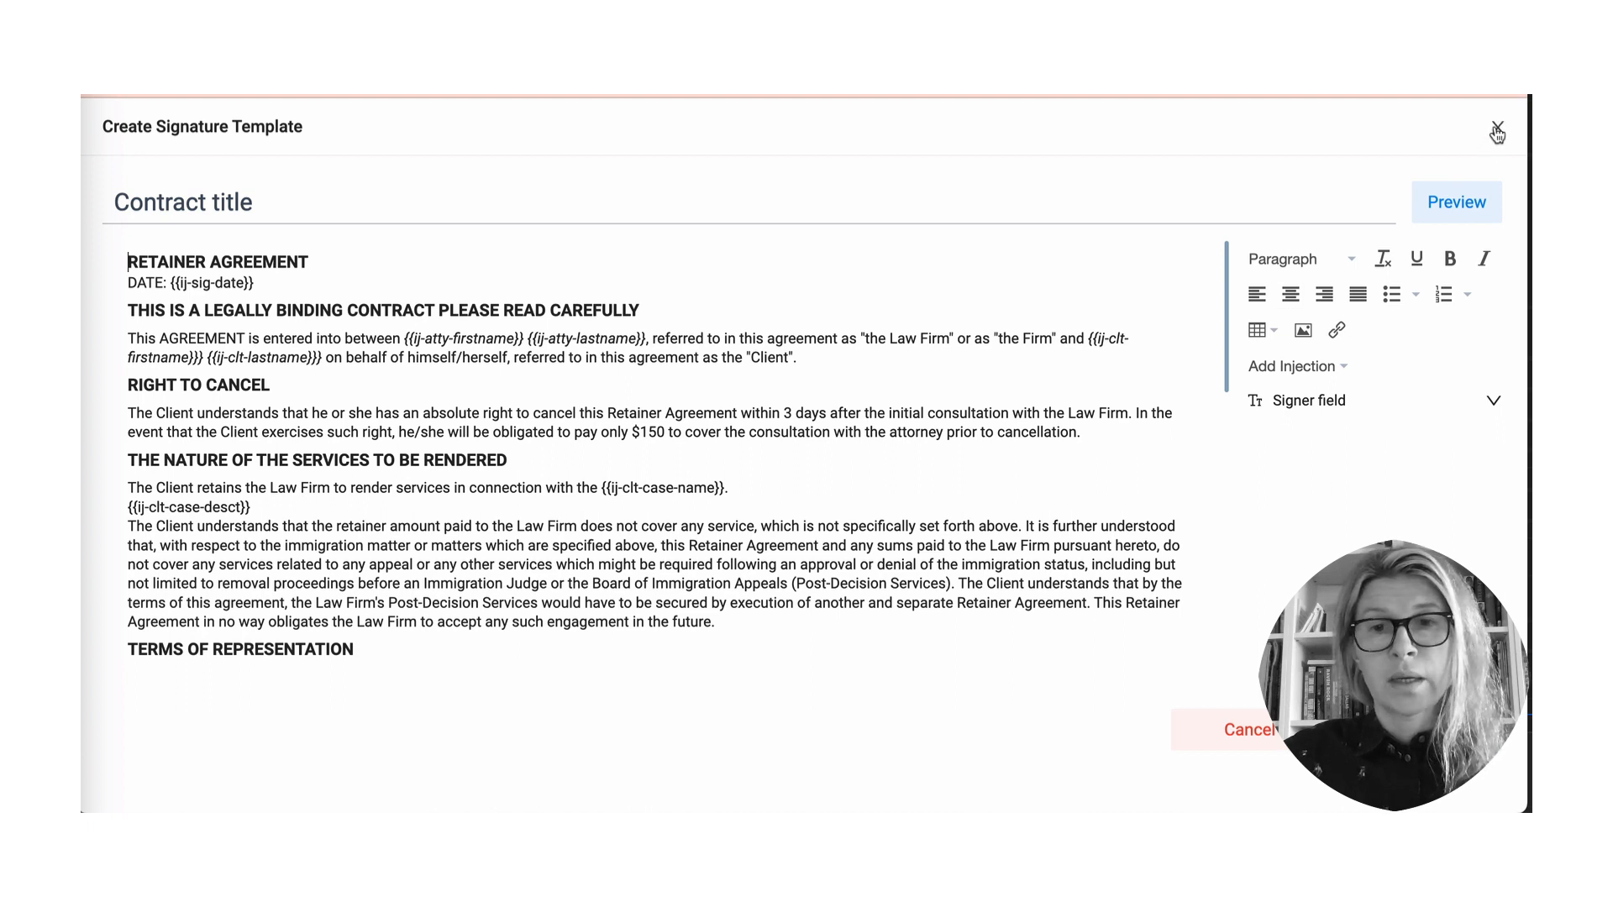
left_click(1273, 730)
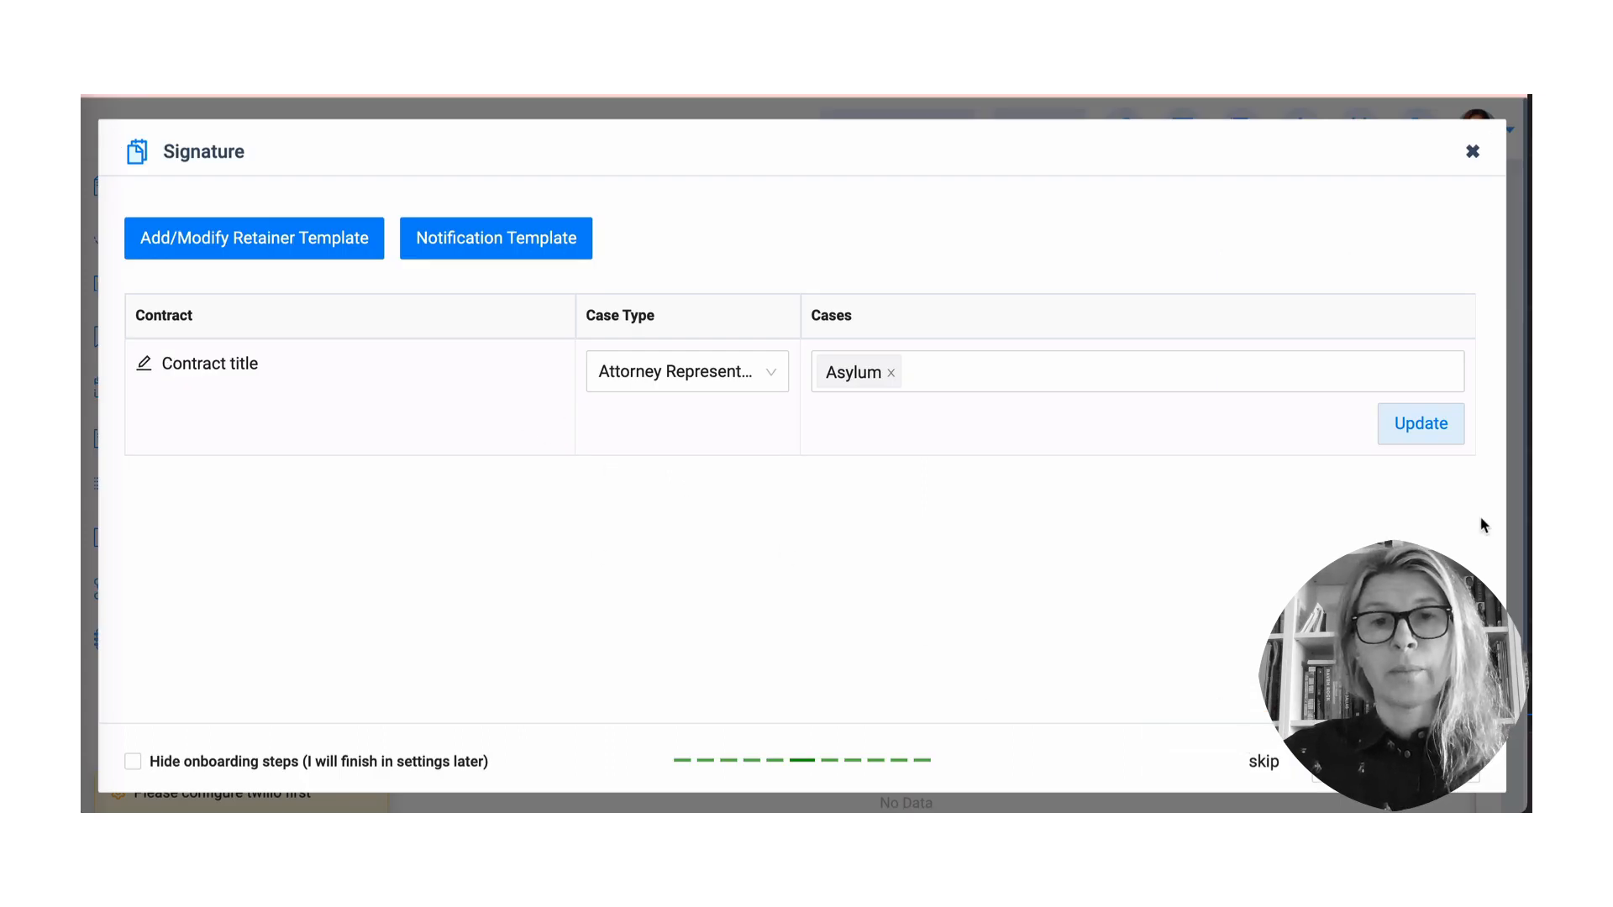
left_click(1440, 436)
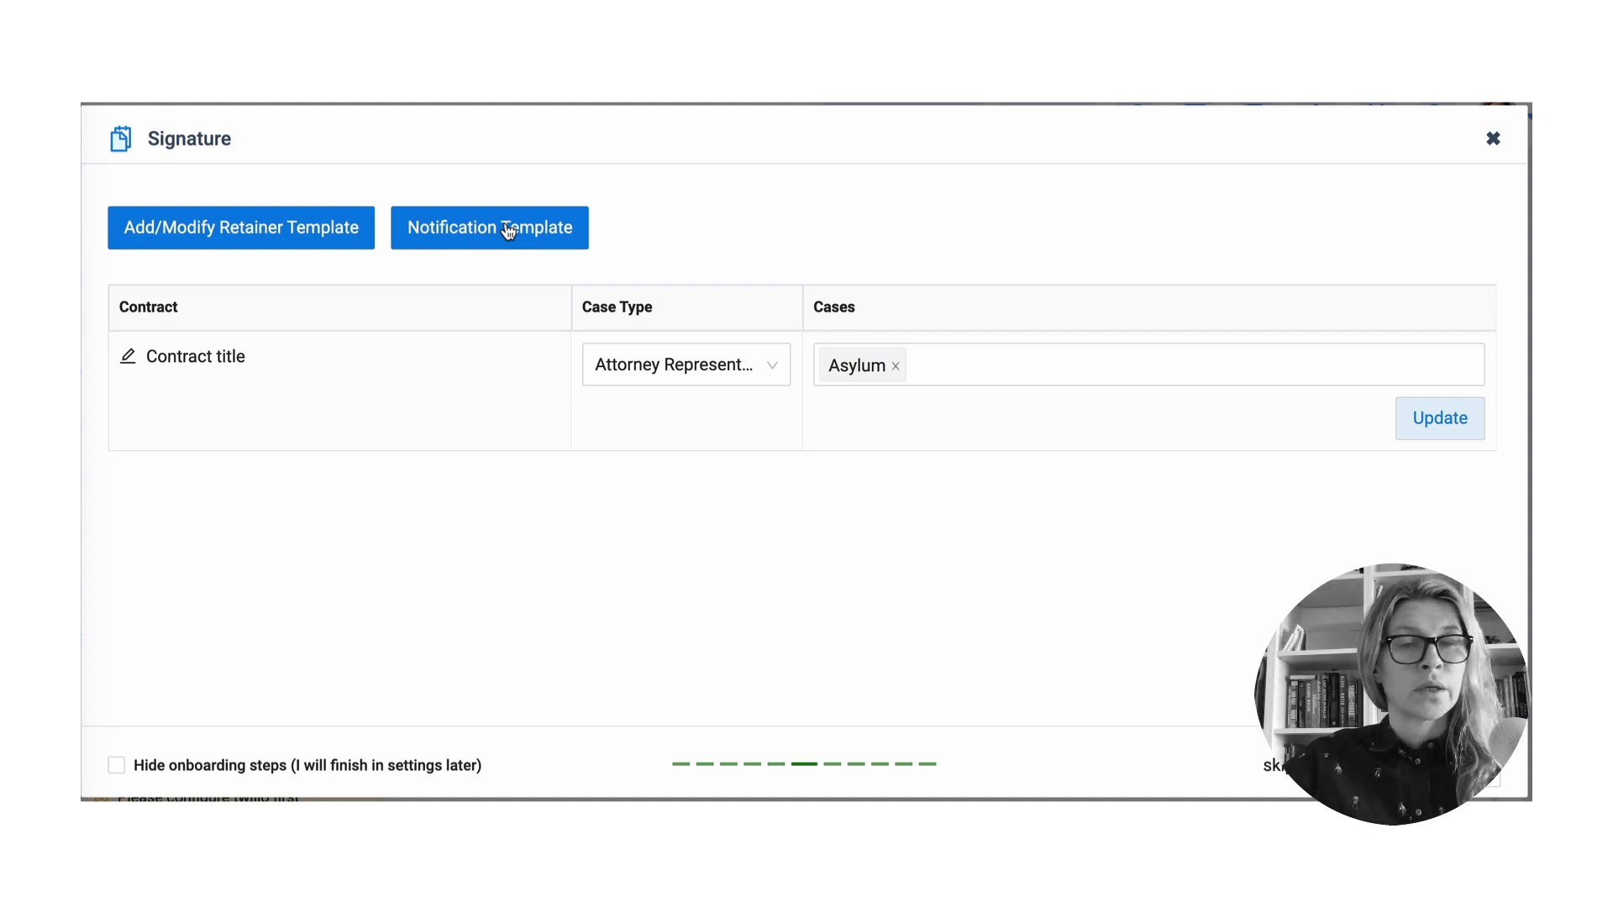
- Review the retainer verification email and SMS notification templates
left_click(508, 228)
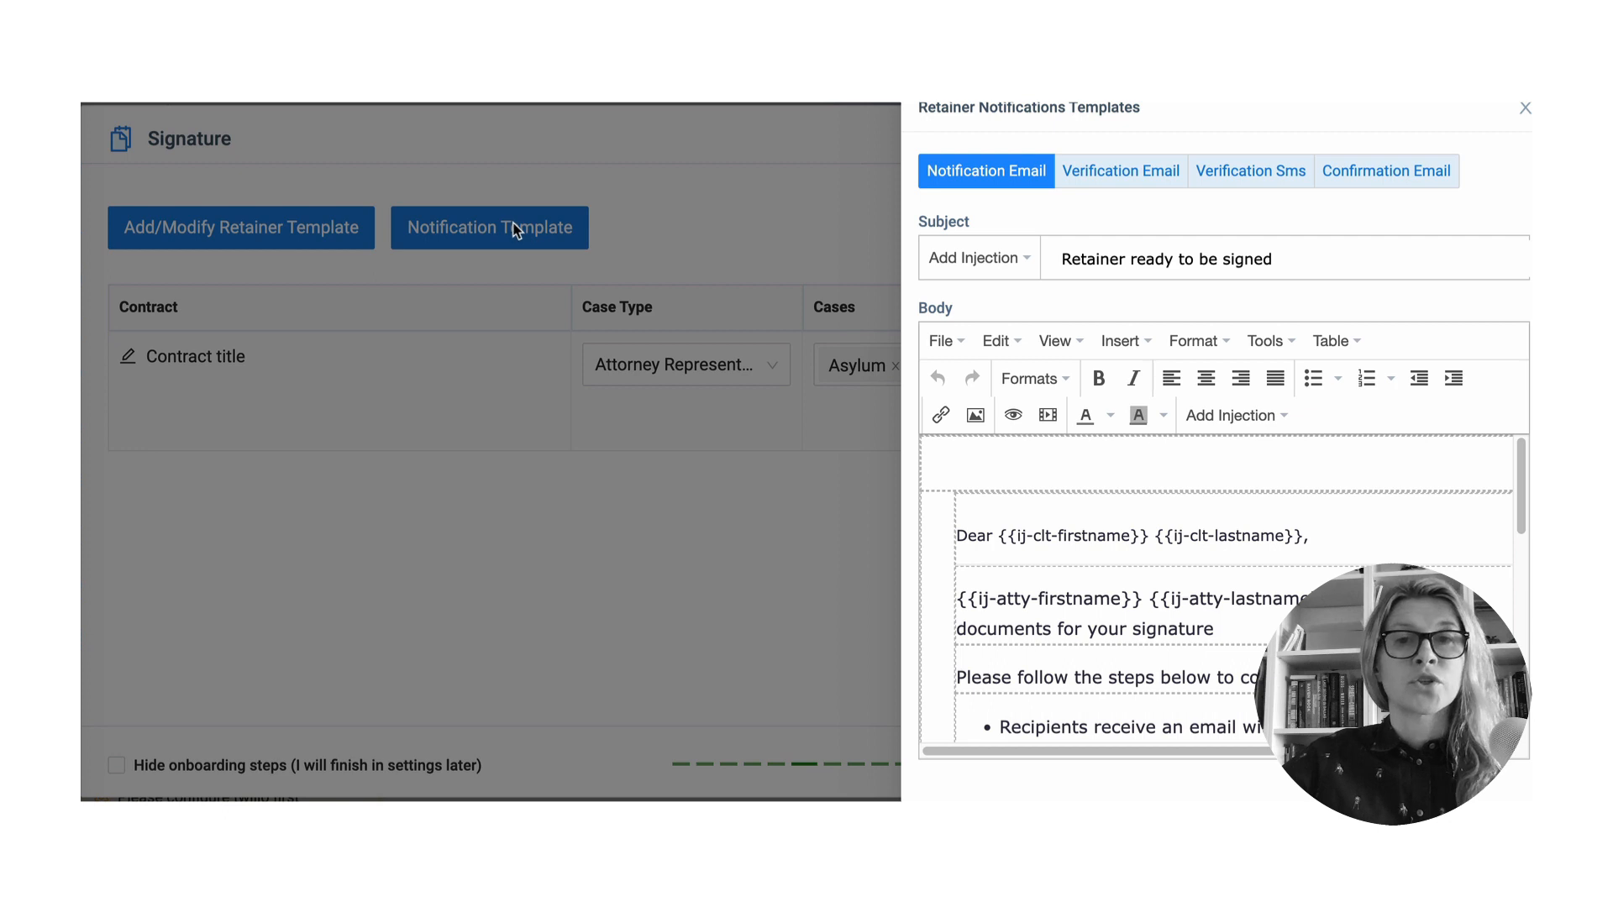
left_click(1141, 176)
left_click(1275, 174)
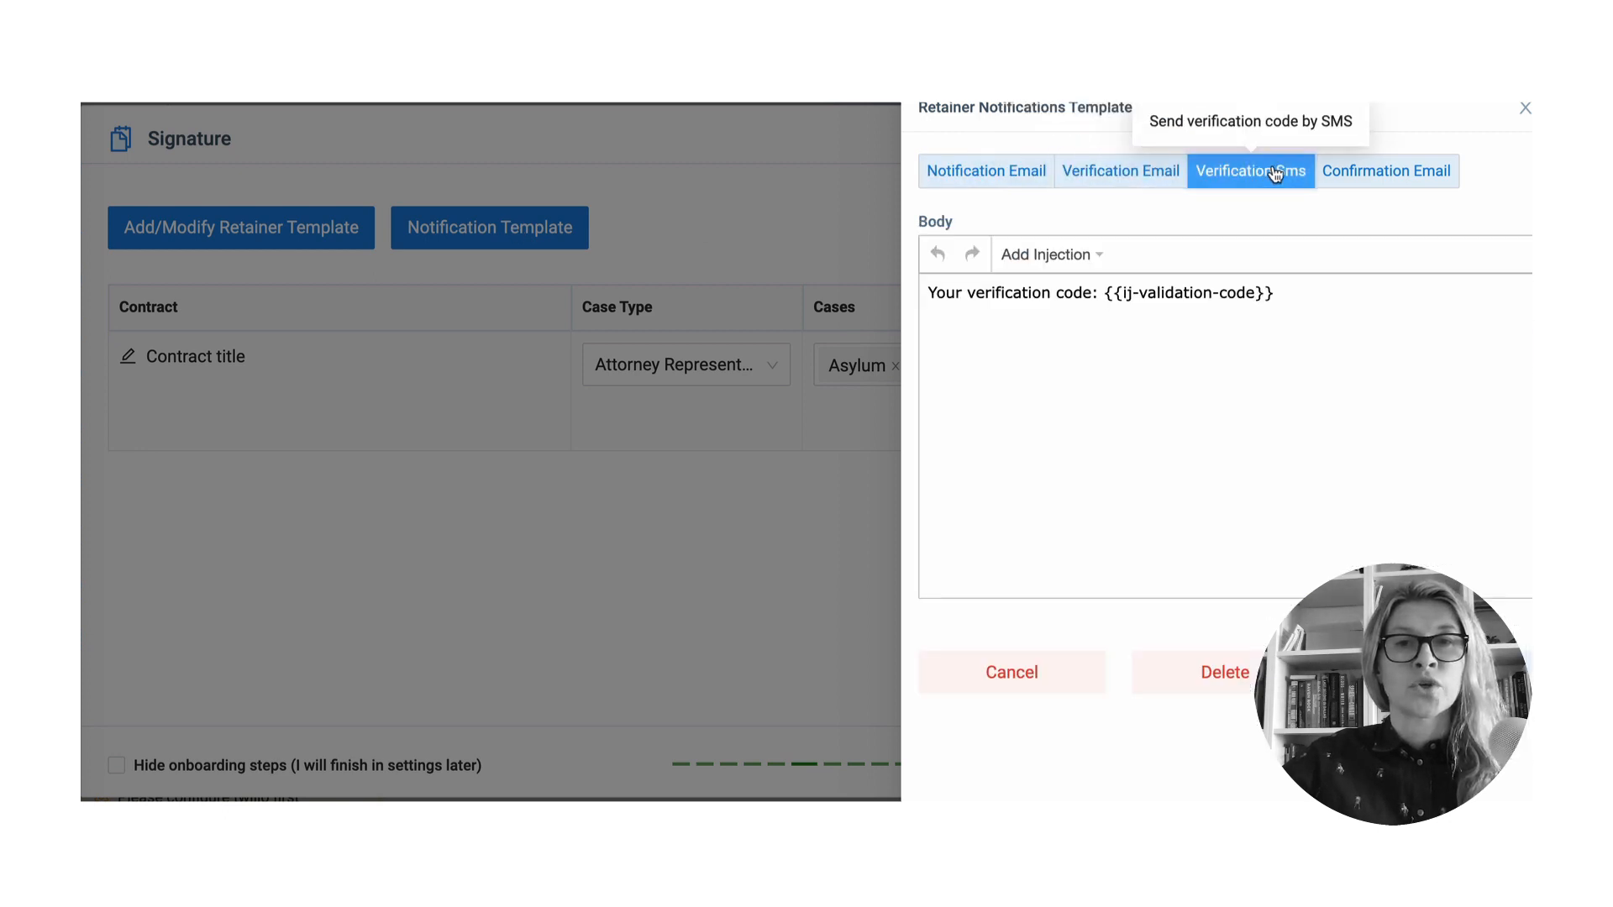
left_click(1124, 183)
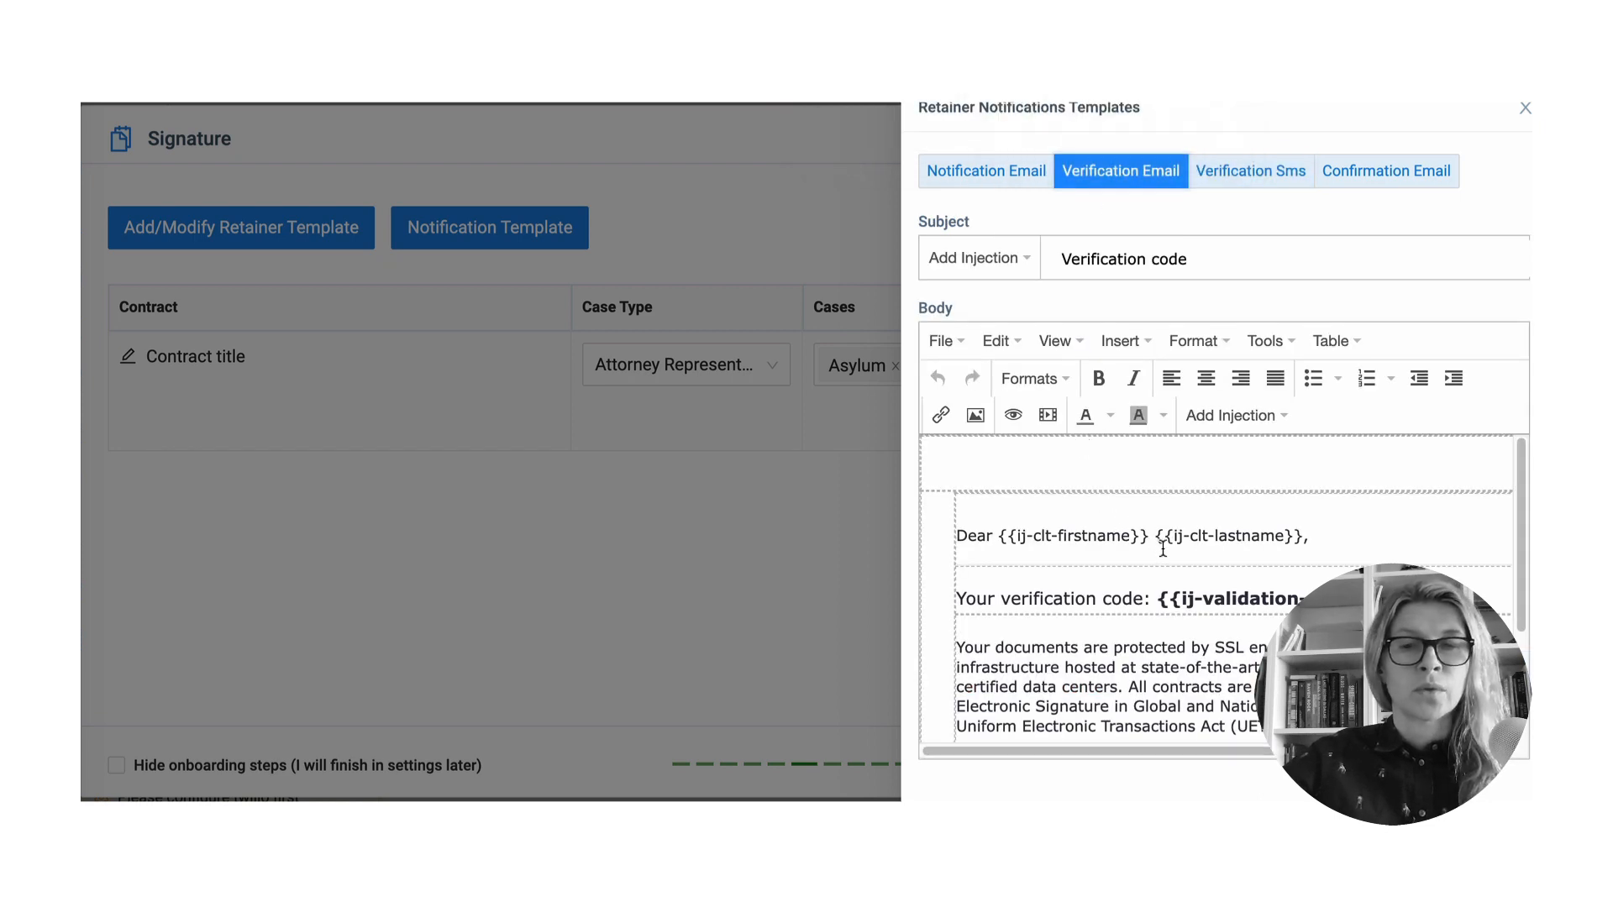
scroll(1163, 547, "down", 3)
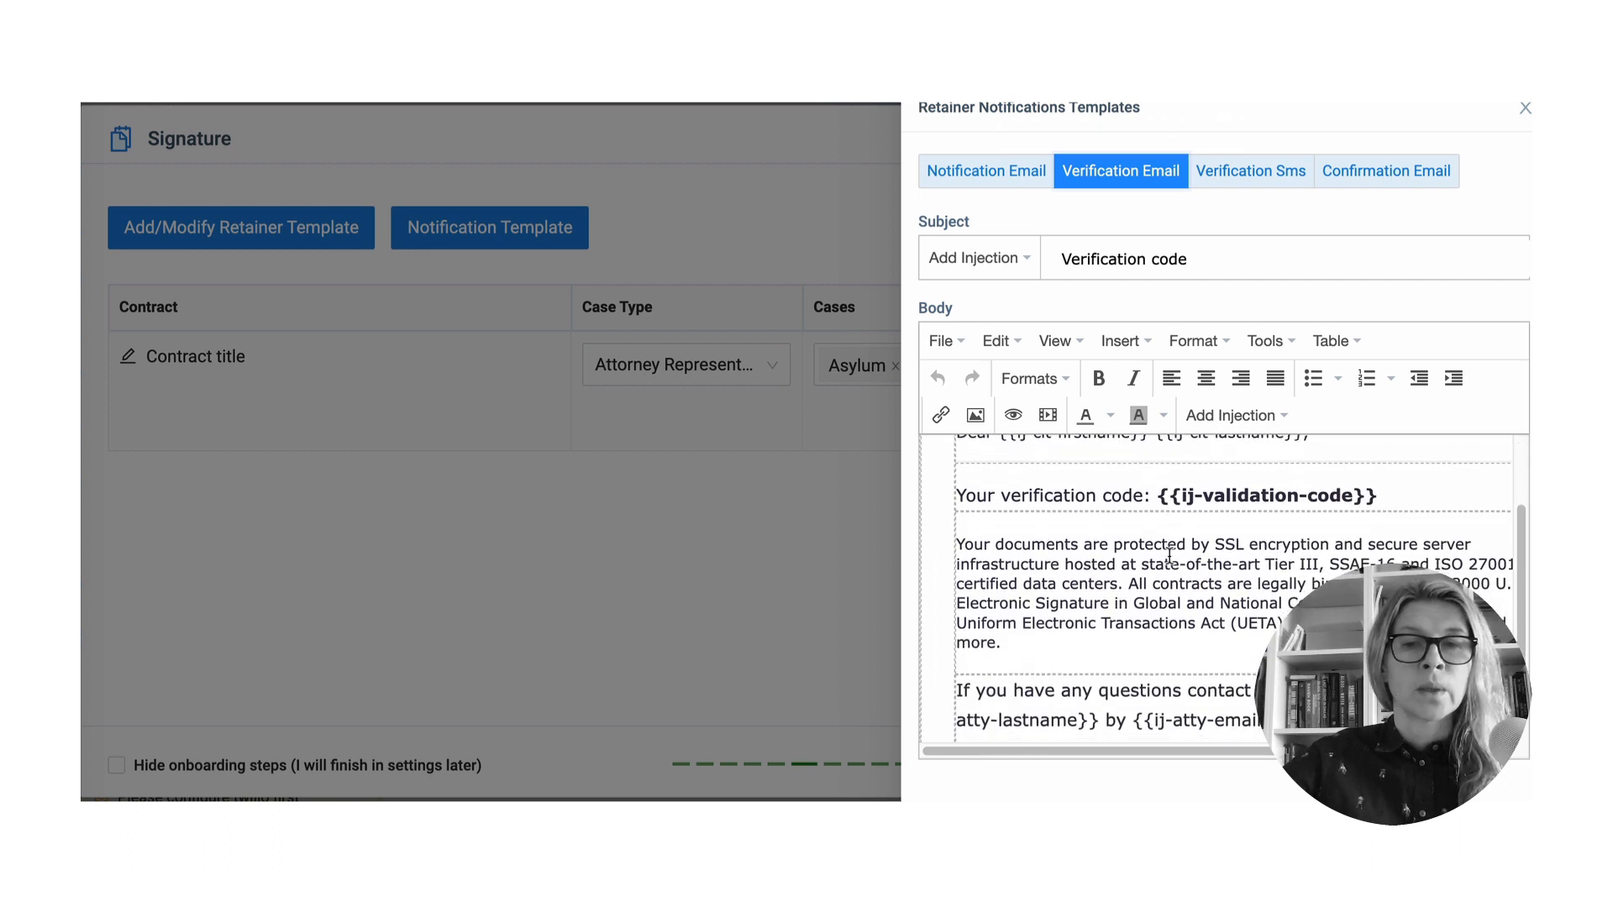
scroll(1169, 555, "down", 1)
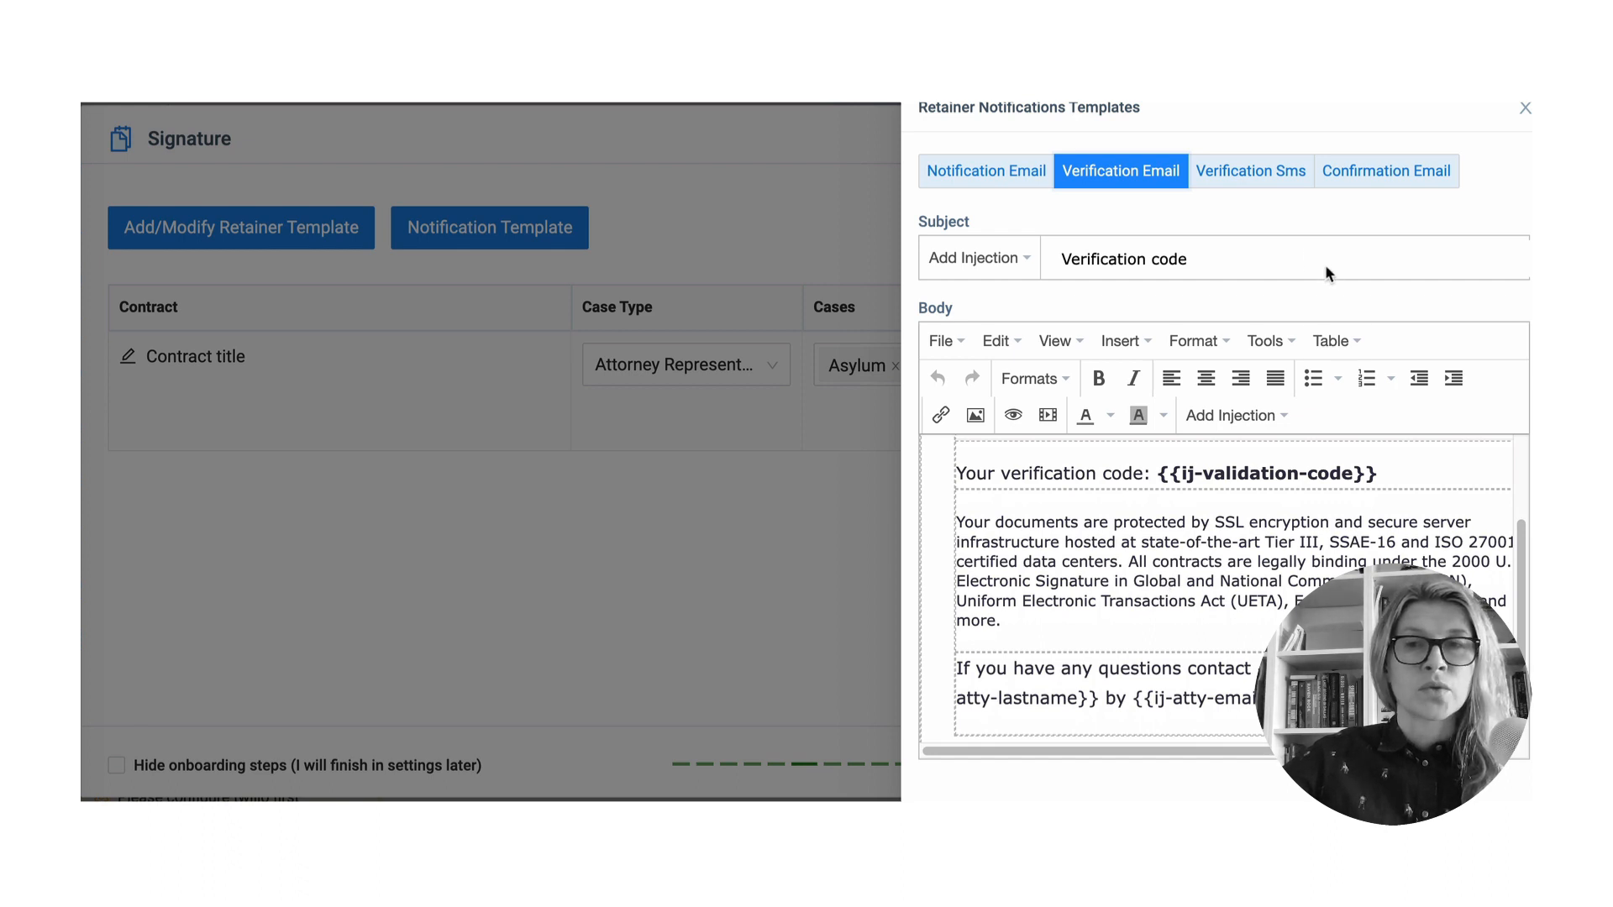
- Review the confirmation email template and close the notification templates panel
left_click(1399, 180)
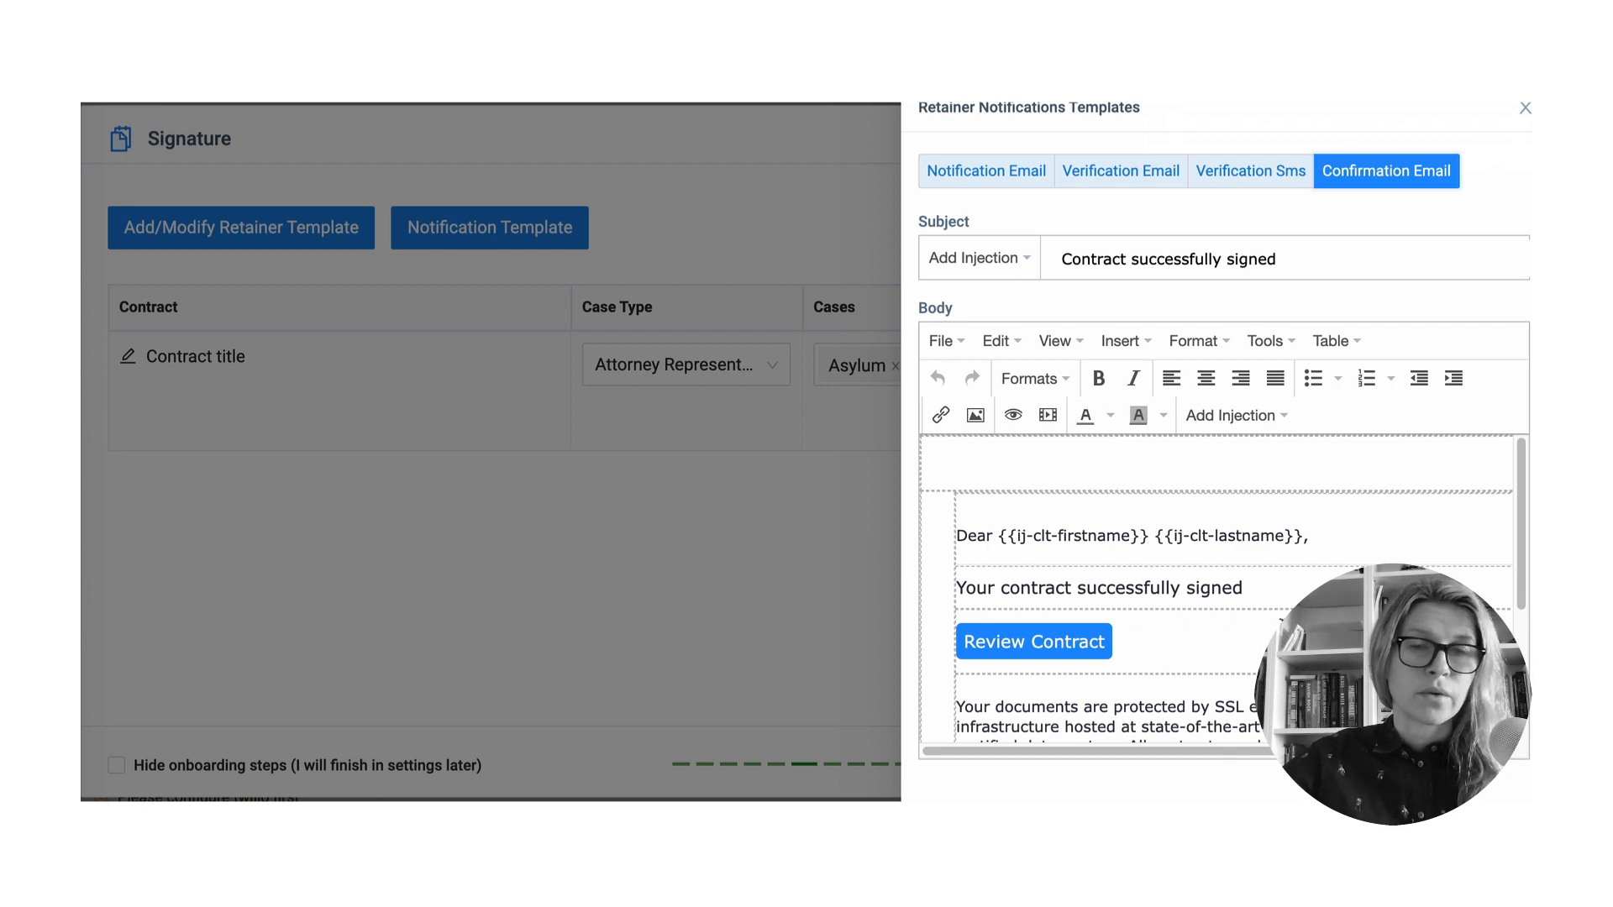
scroll(1120, 619, "down", 1)
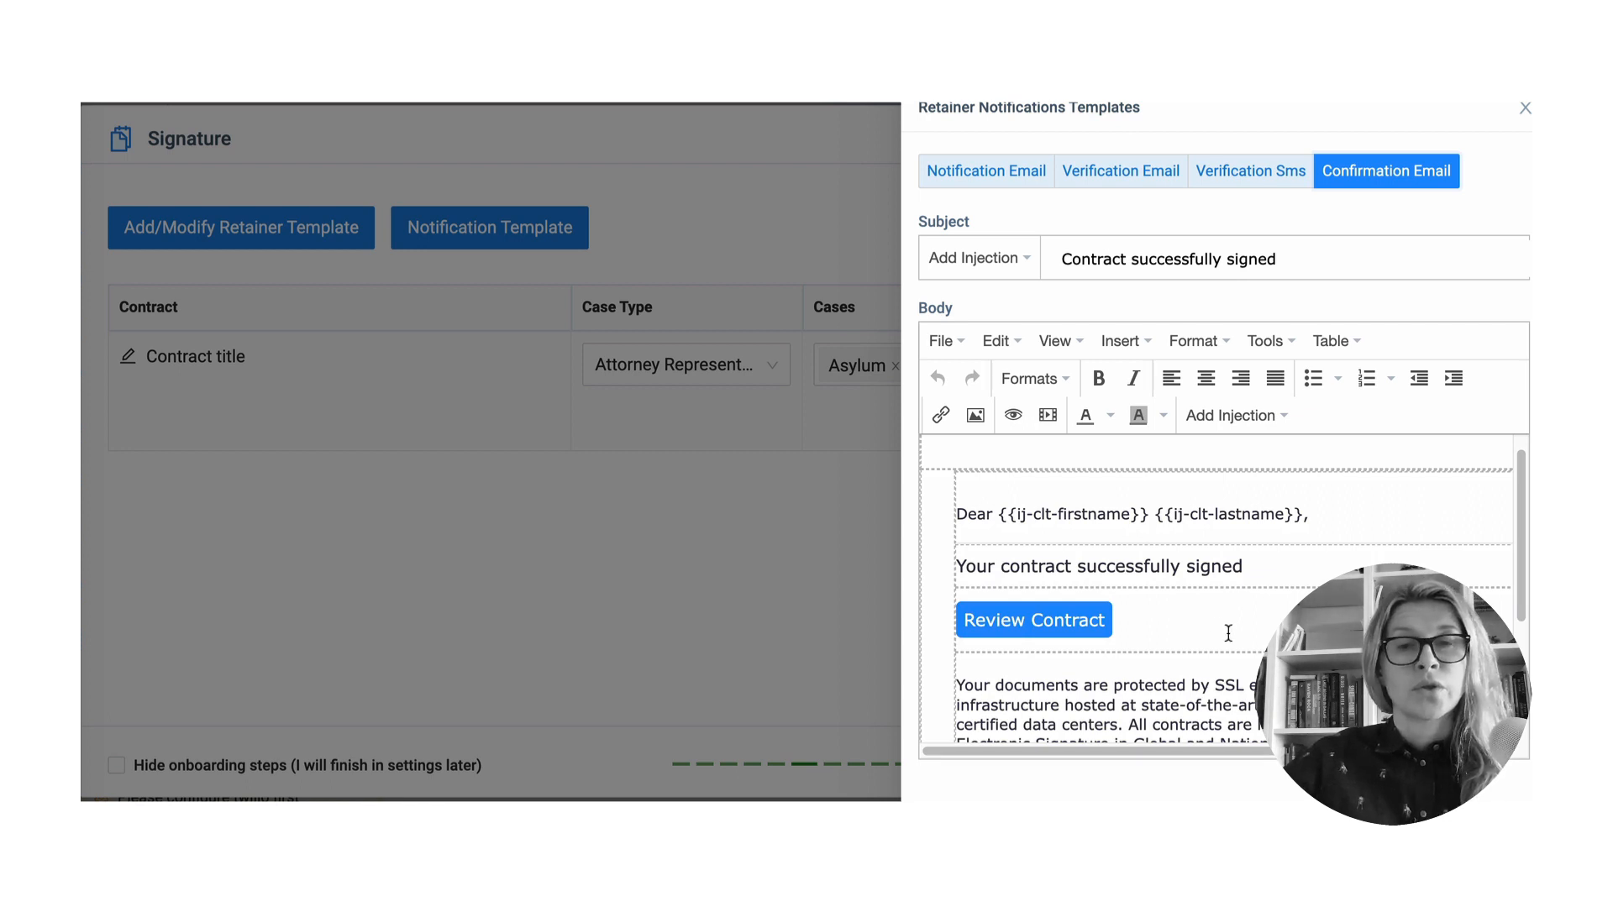
scroll(1202, 636, "down", 1)
scroll(1201, 636, "down", 3)
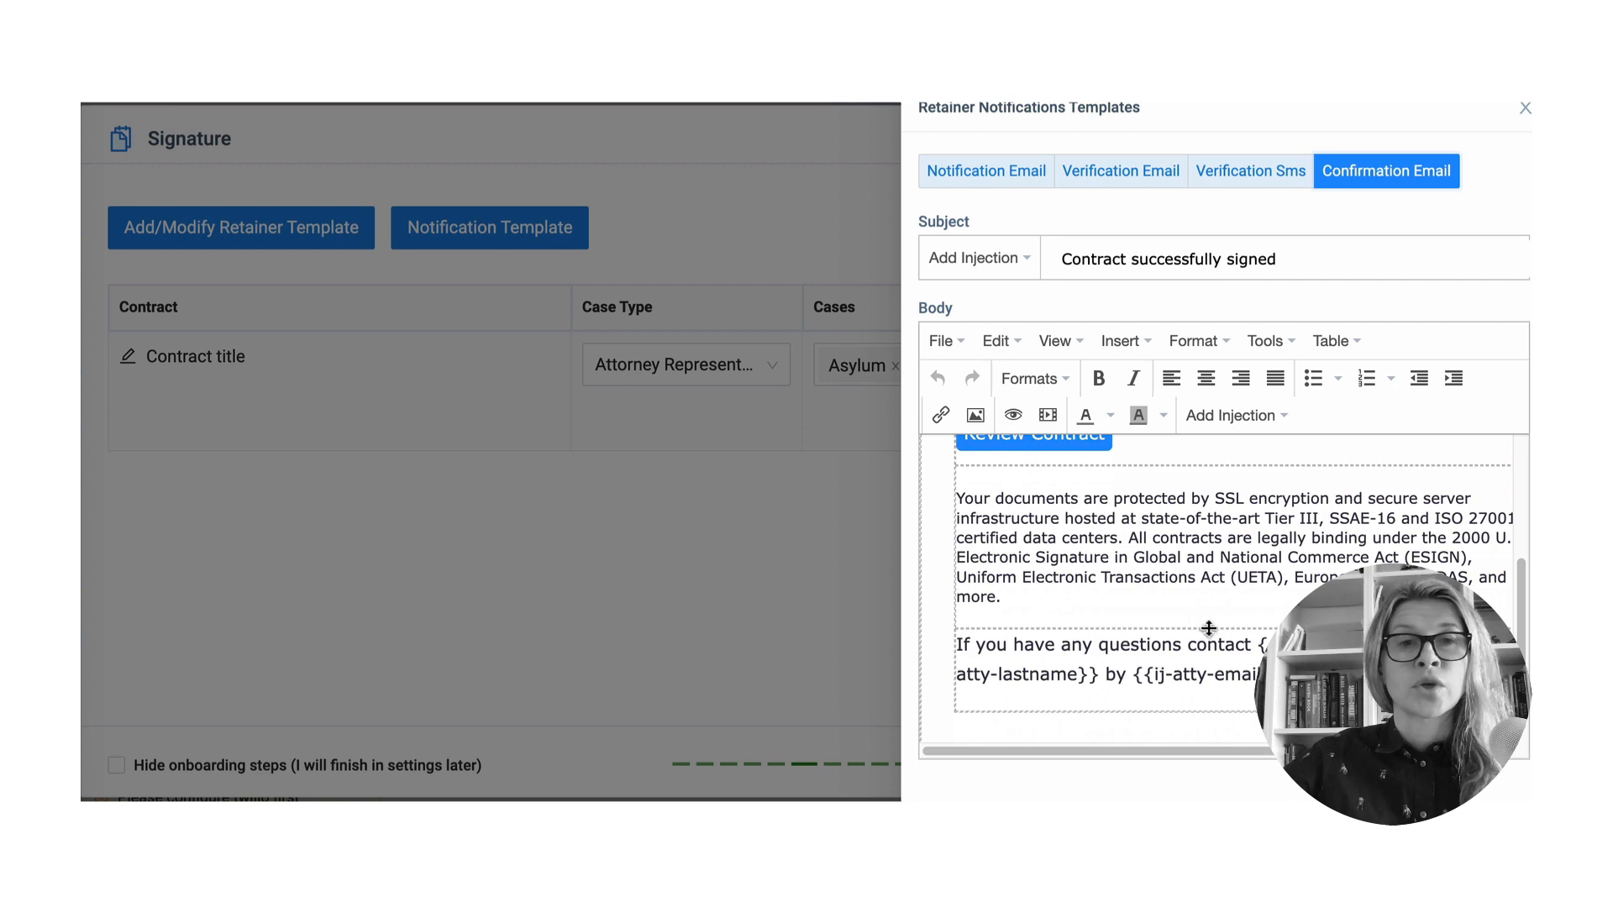
left_click(1525, 109)
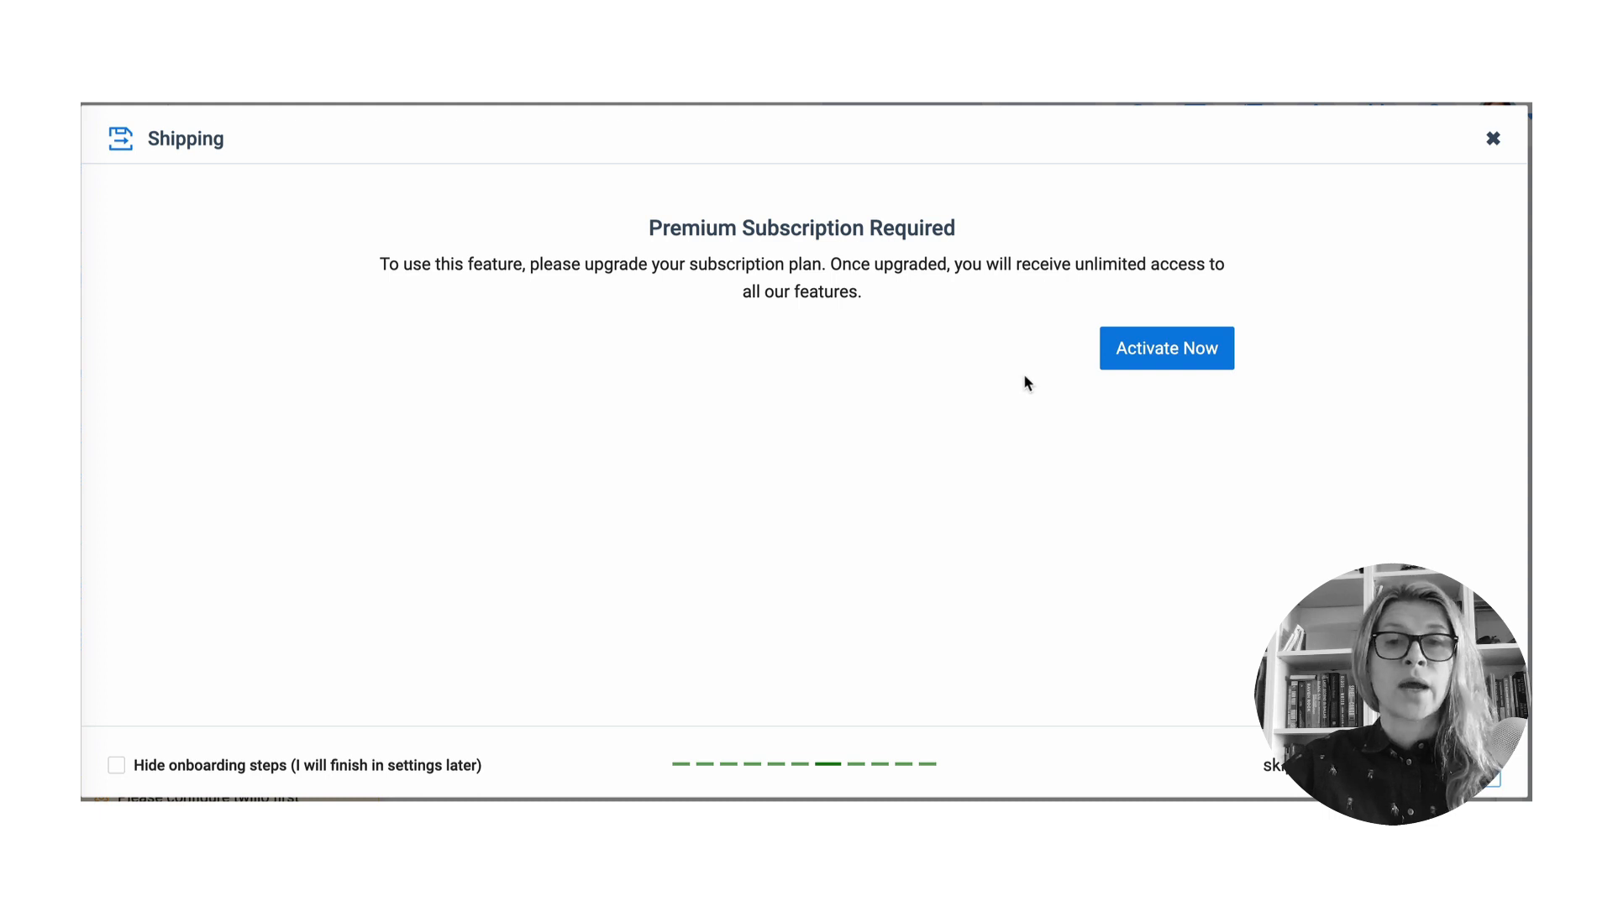
- Look over the subscription plans on the Plan And Payment page via Activate Now
left_click(1159, 346)
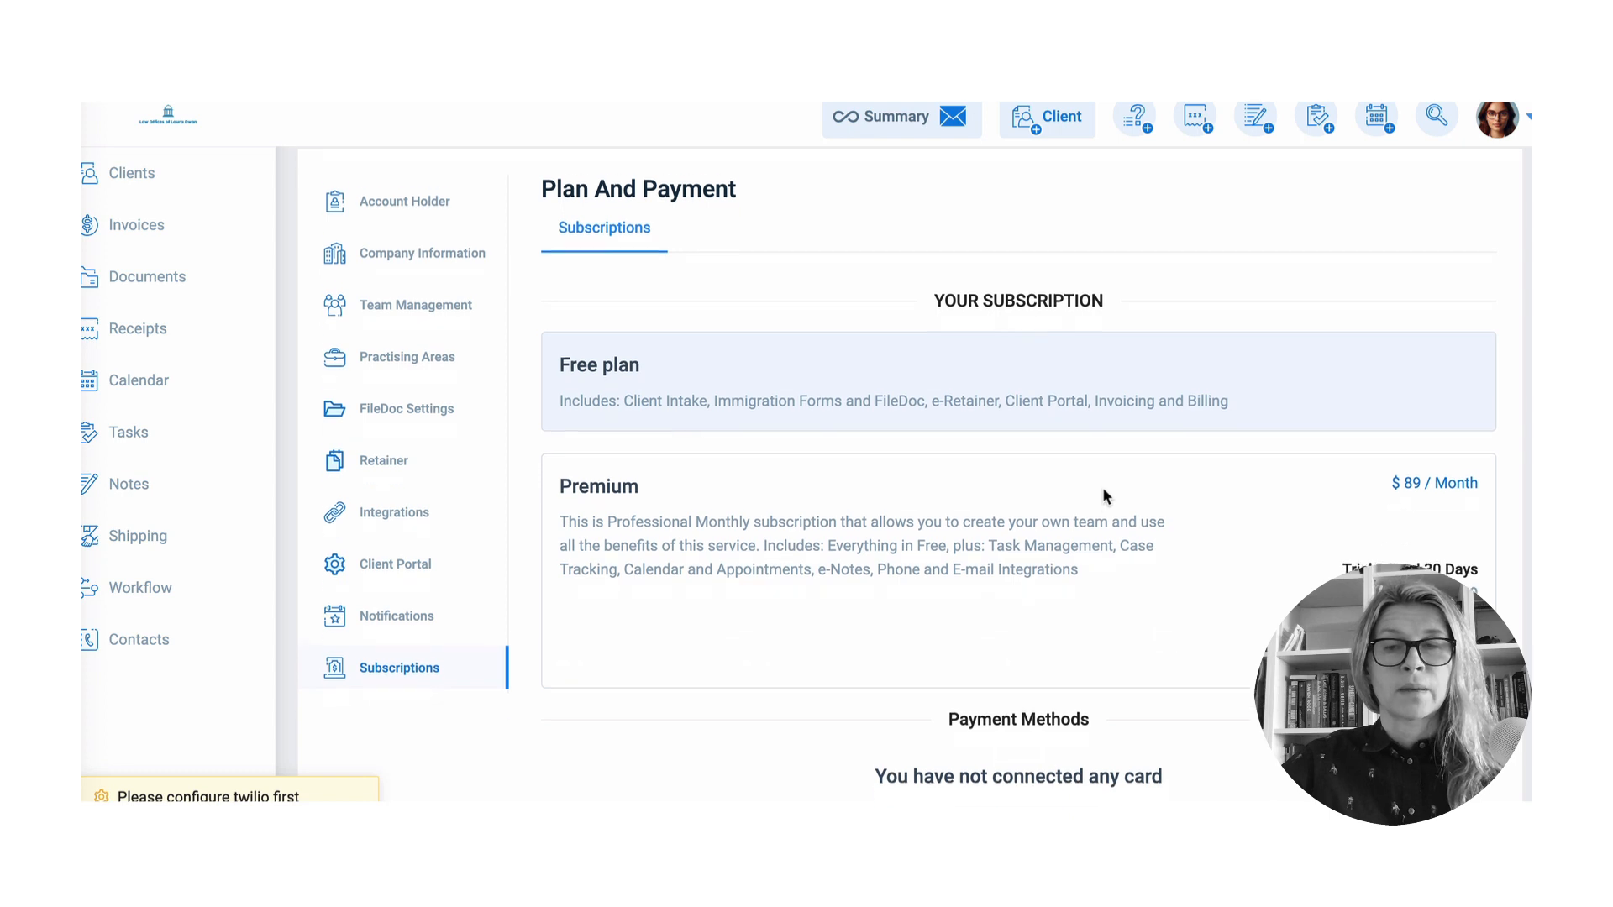
scroll(1107, 492, "down", 2)
scroll(1109, 504, "down", 1)
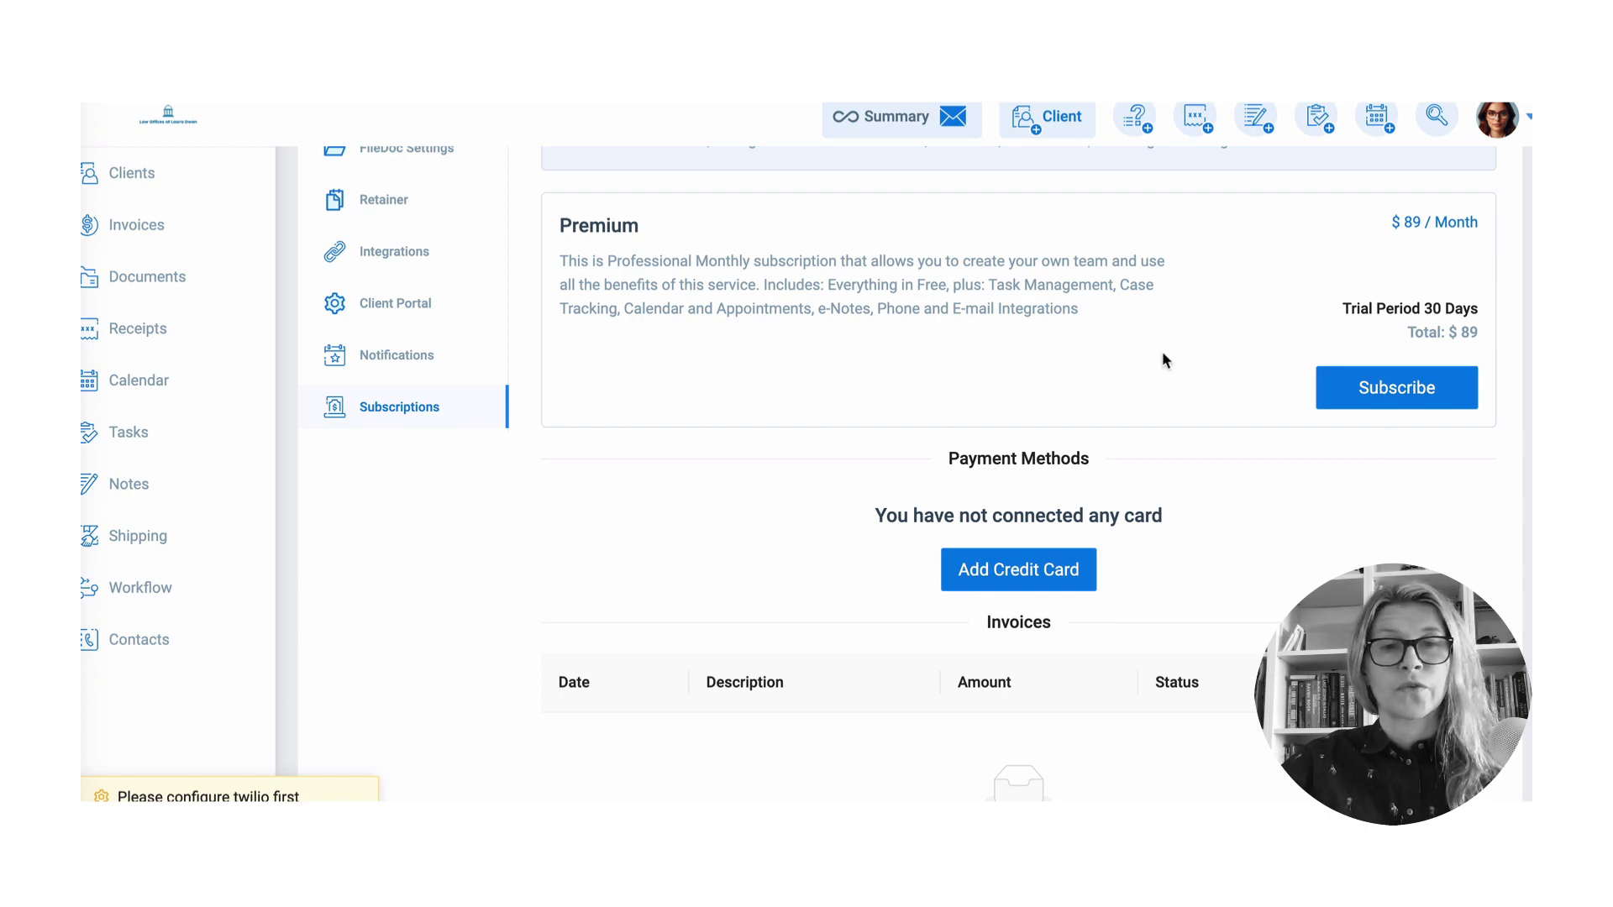
scroll(1015, 508, "up", 3)
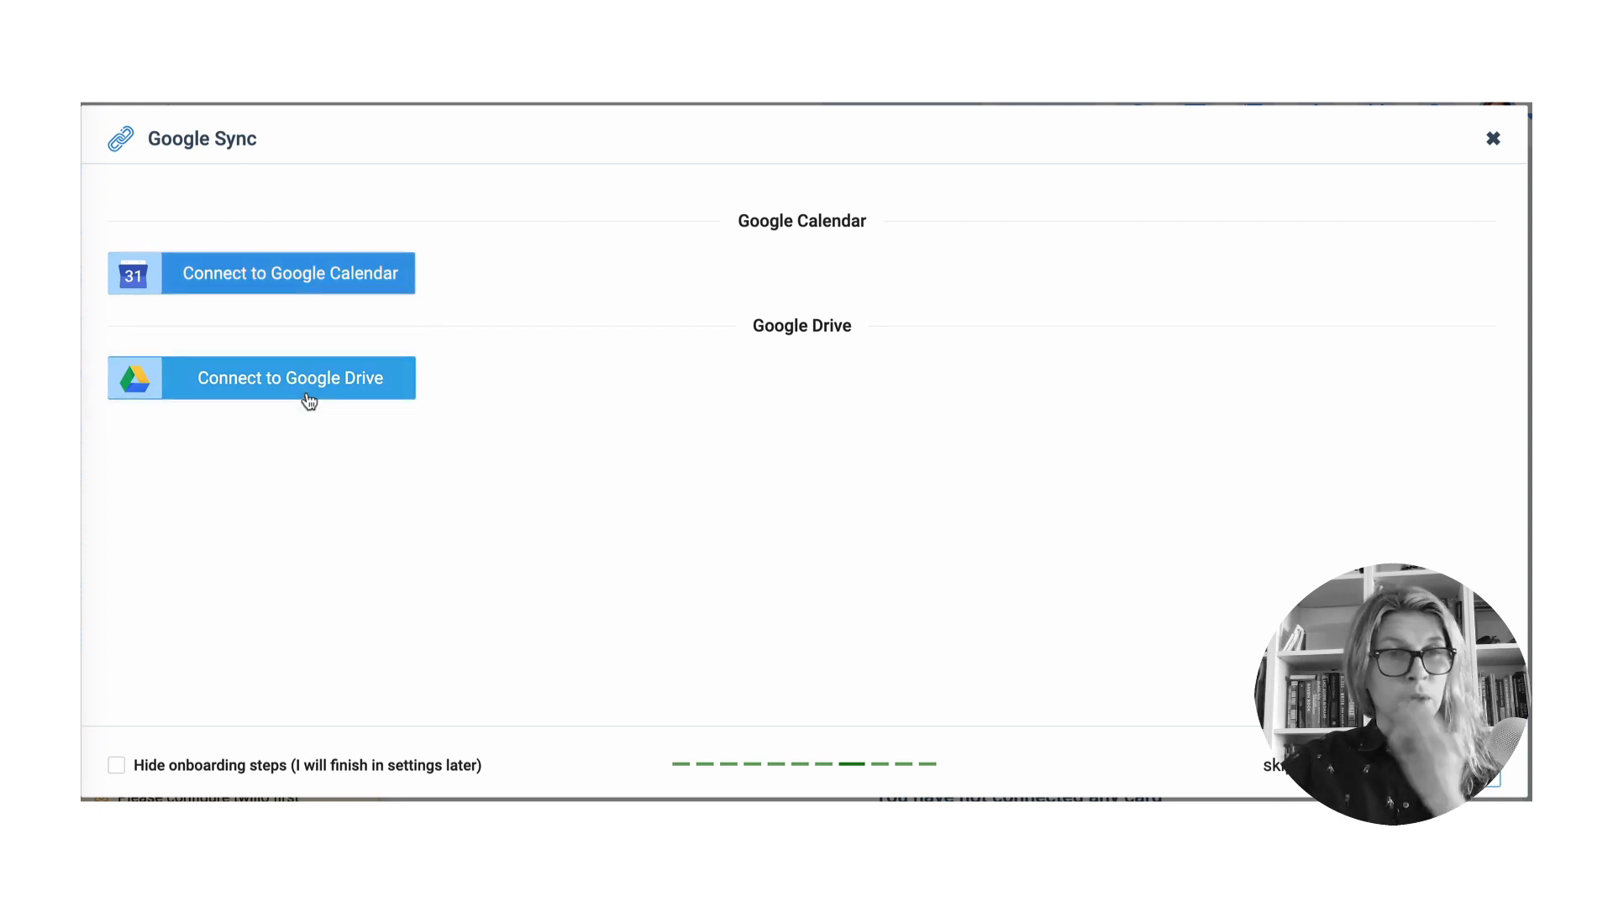
- Sign in to Google for Calendar sync with the account e-mail, minus its mailto: prefix, and password
left_click(290, 284)
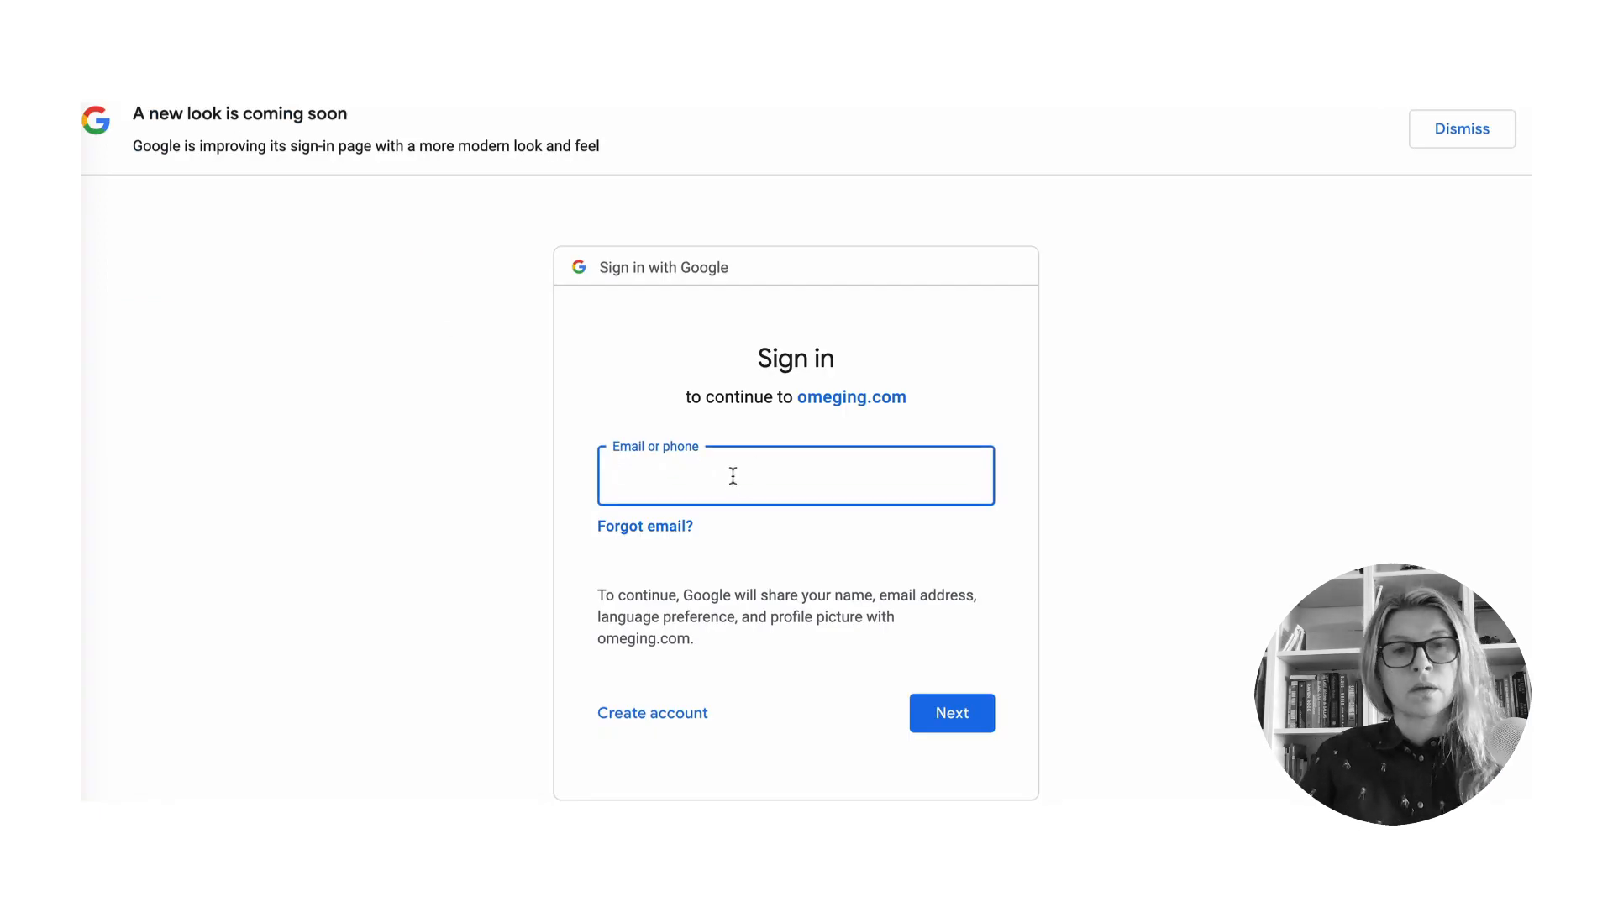
key("ctrl+v")
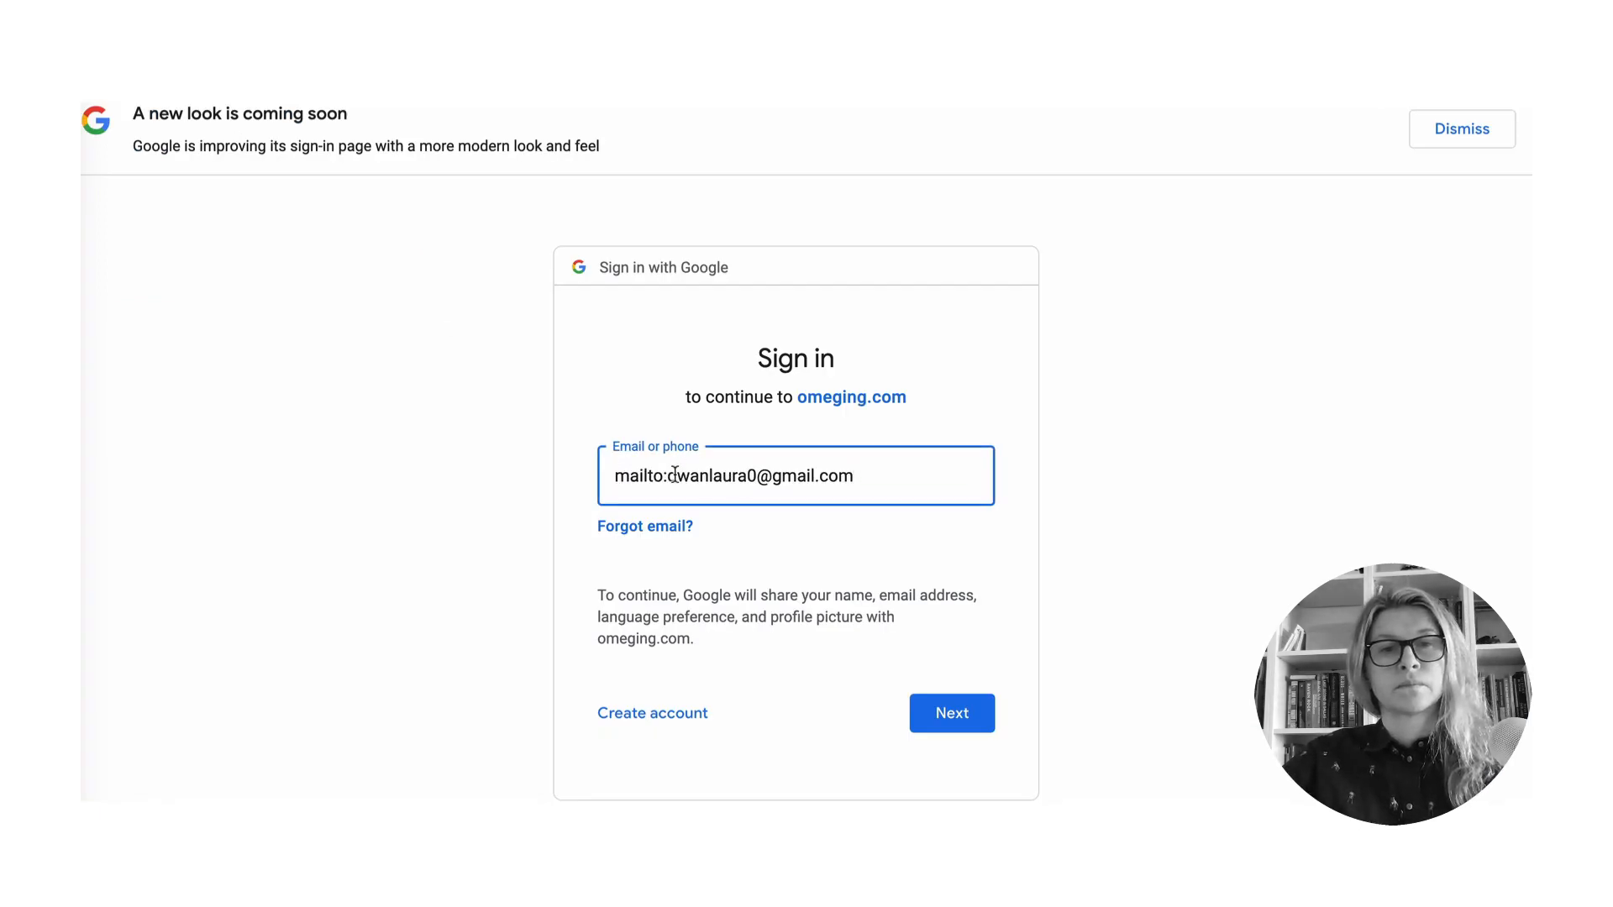
left_click_drag(668, 477, 498, 429)
key("BackSpace")
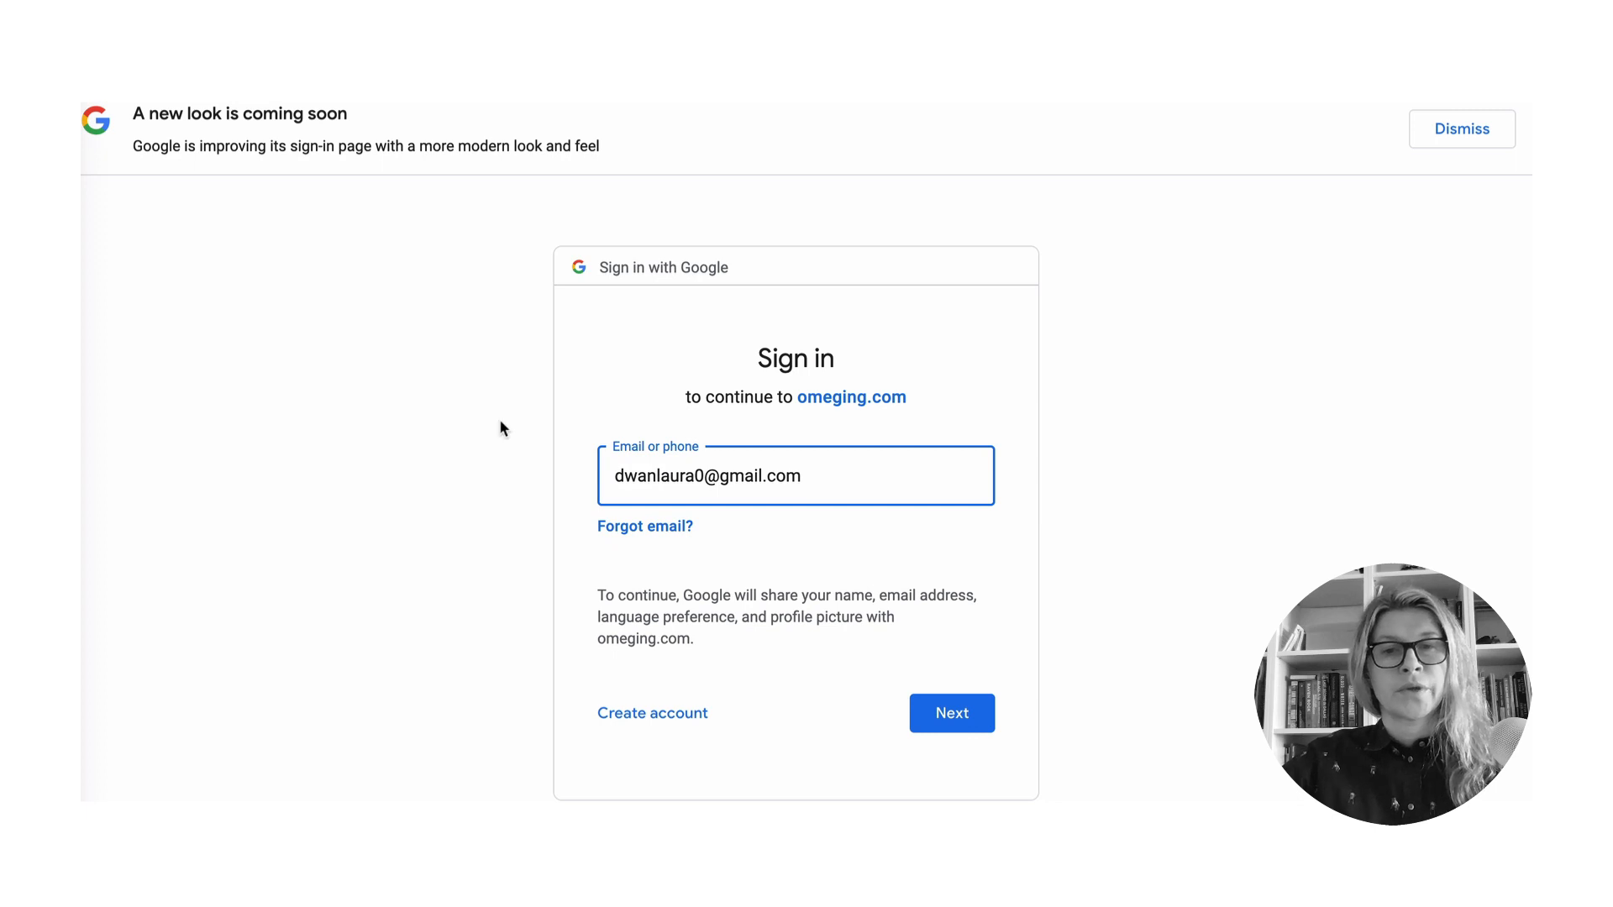
left_click(936, 719)
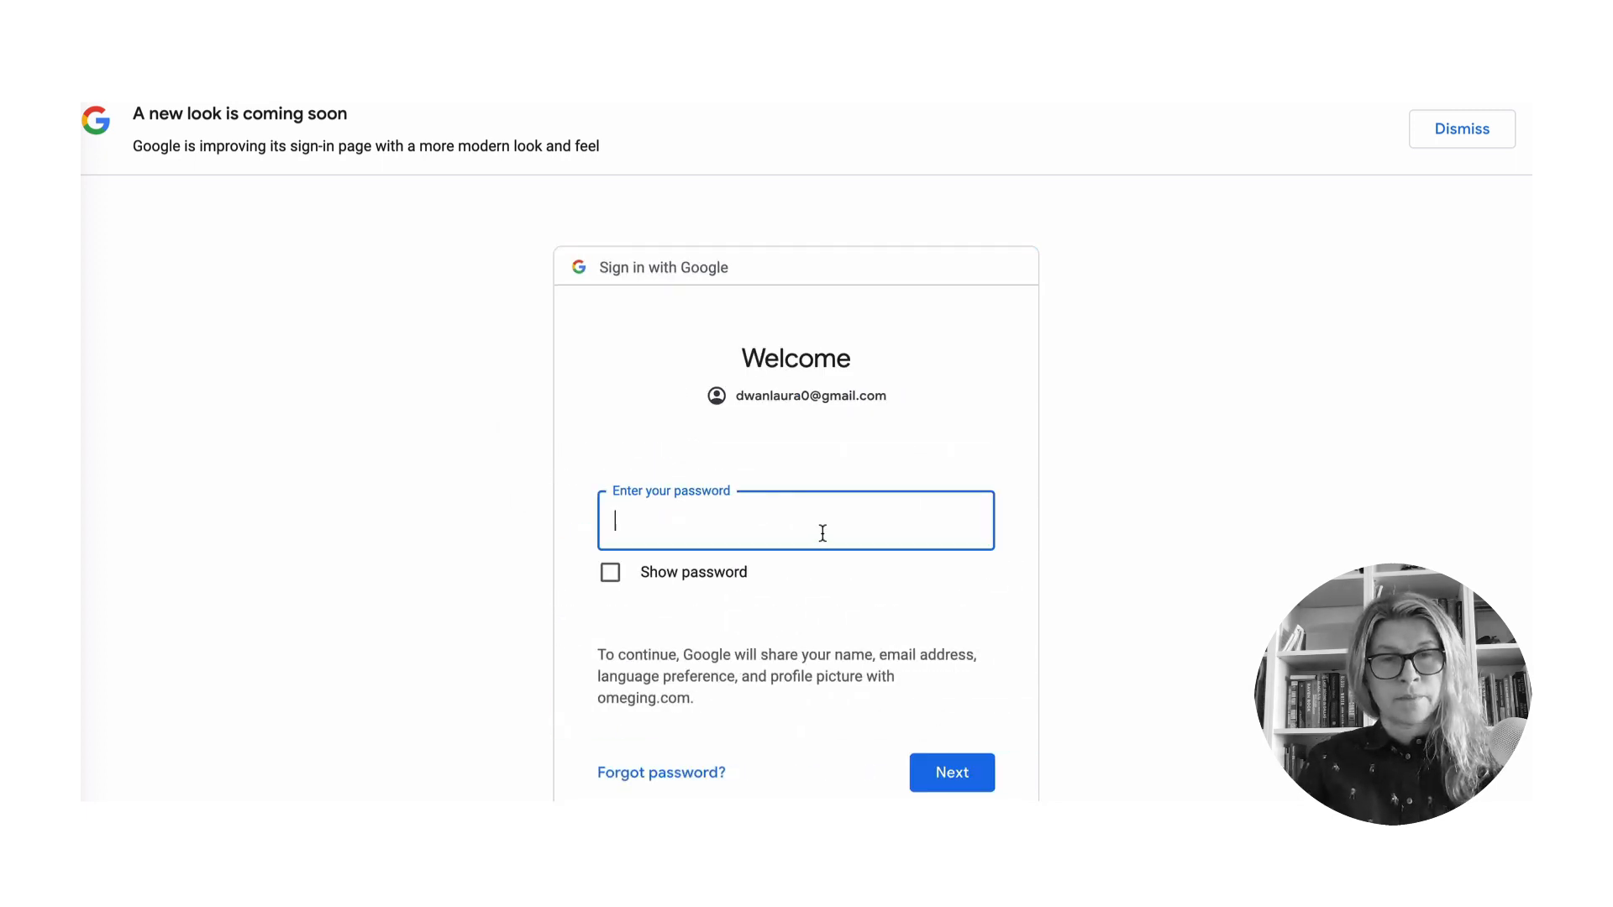
type("•••••••")
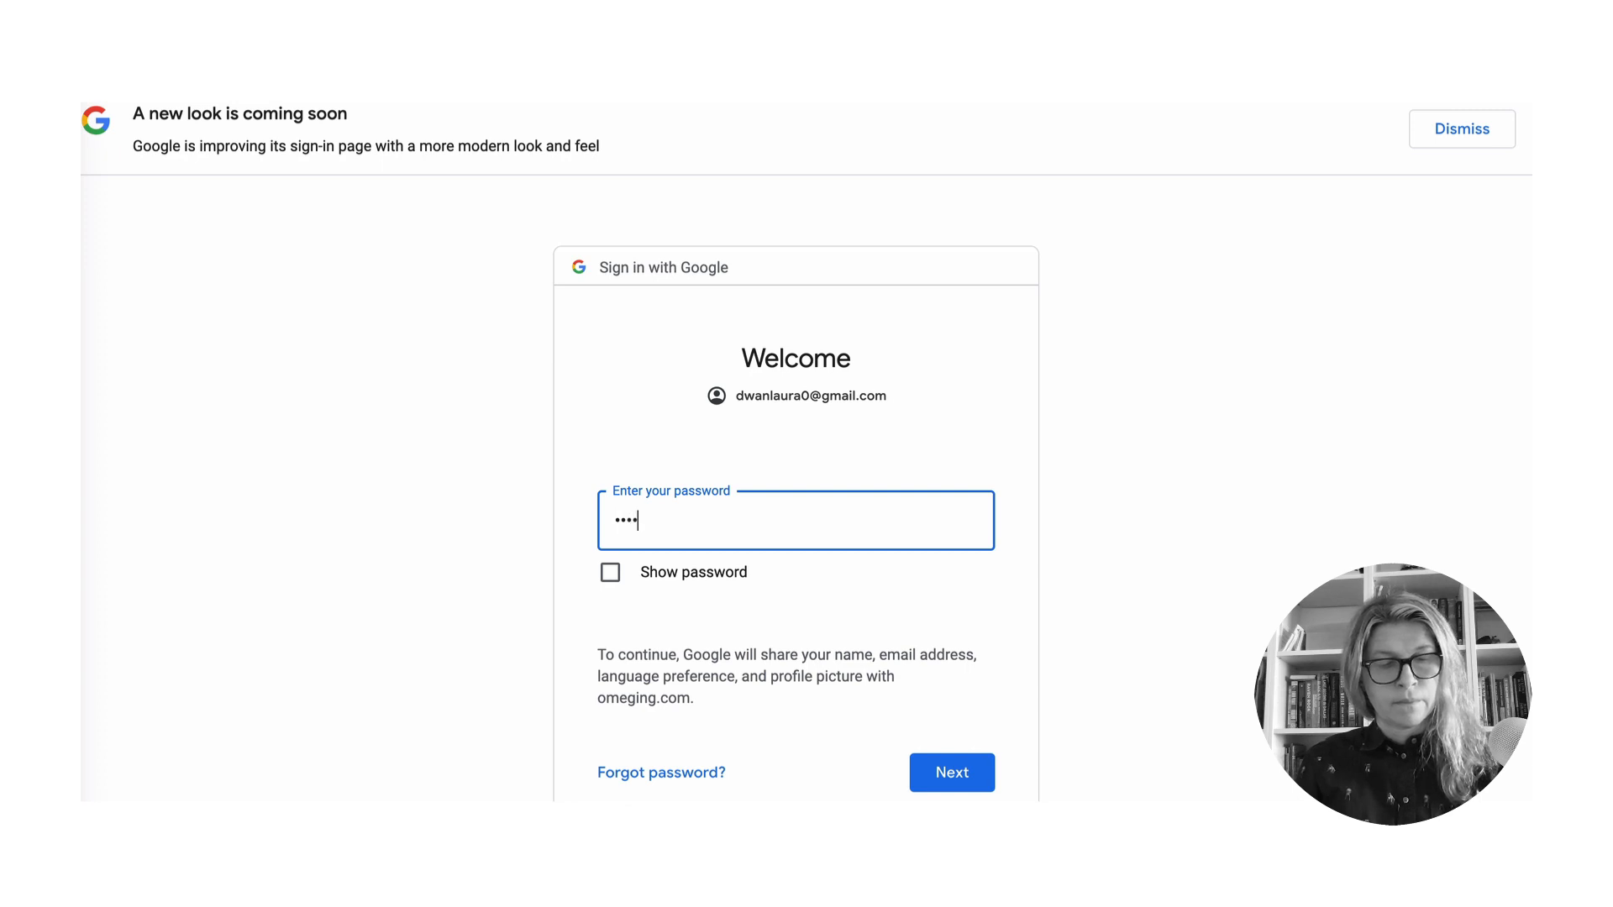
type("•")
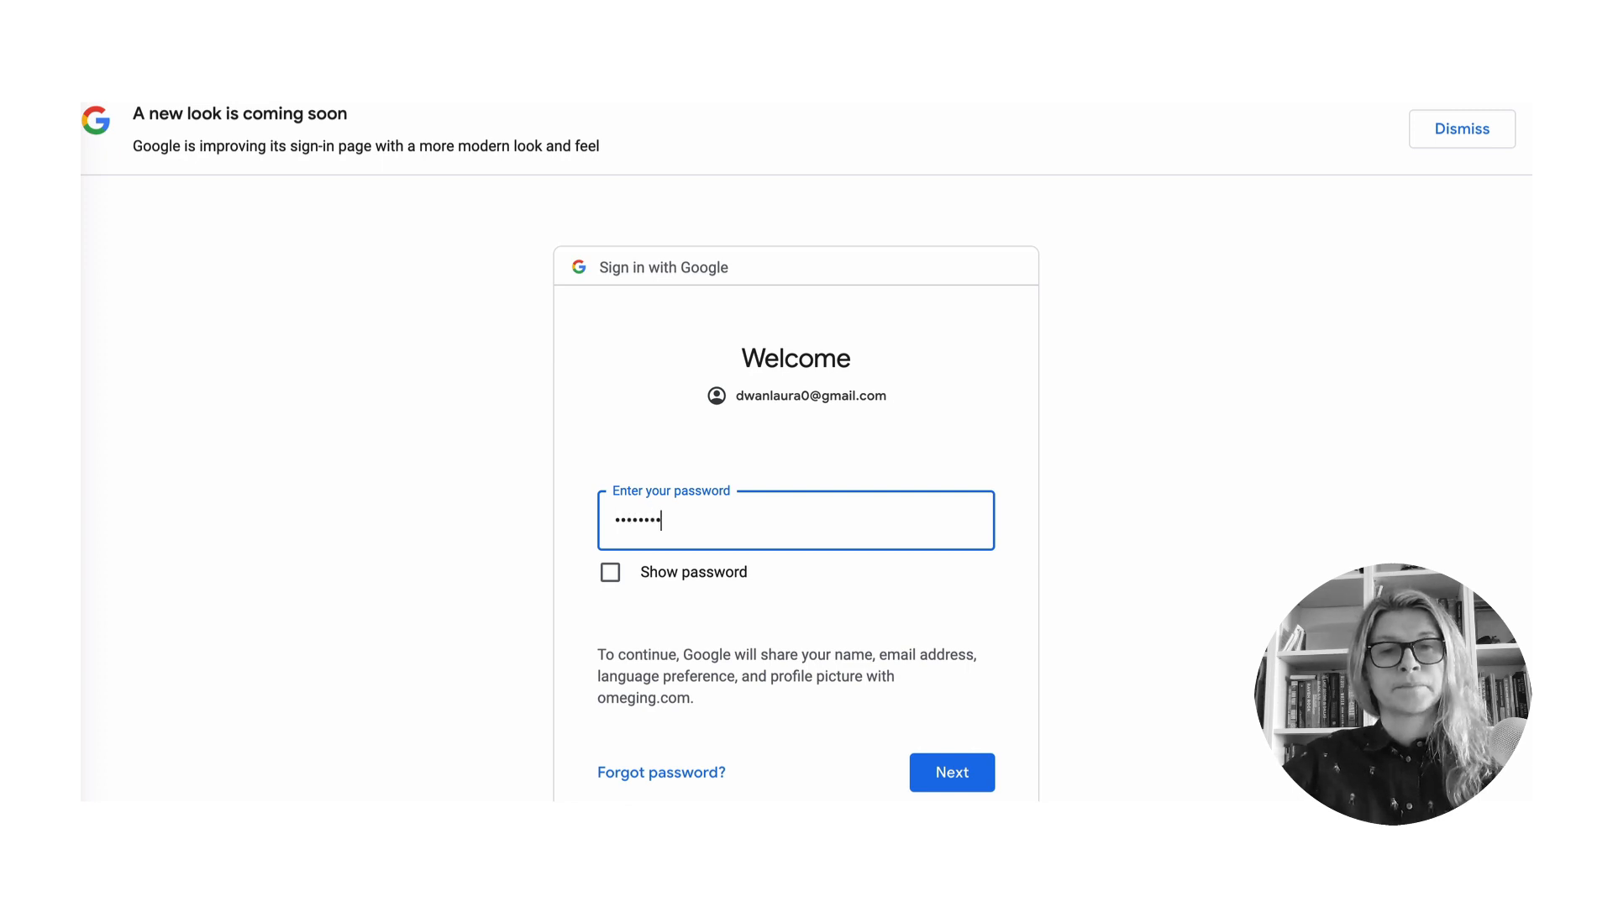
left_click(958, 769)
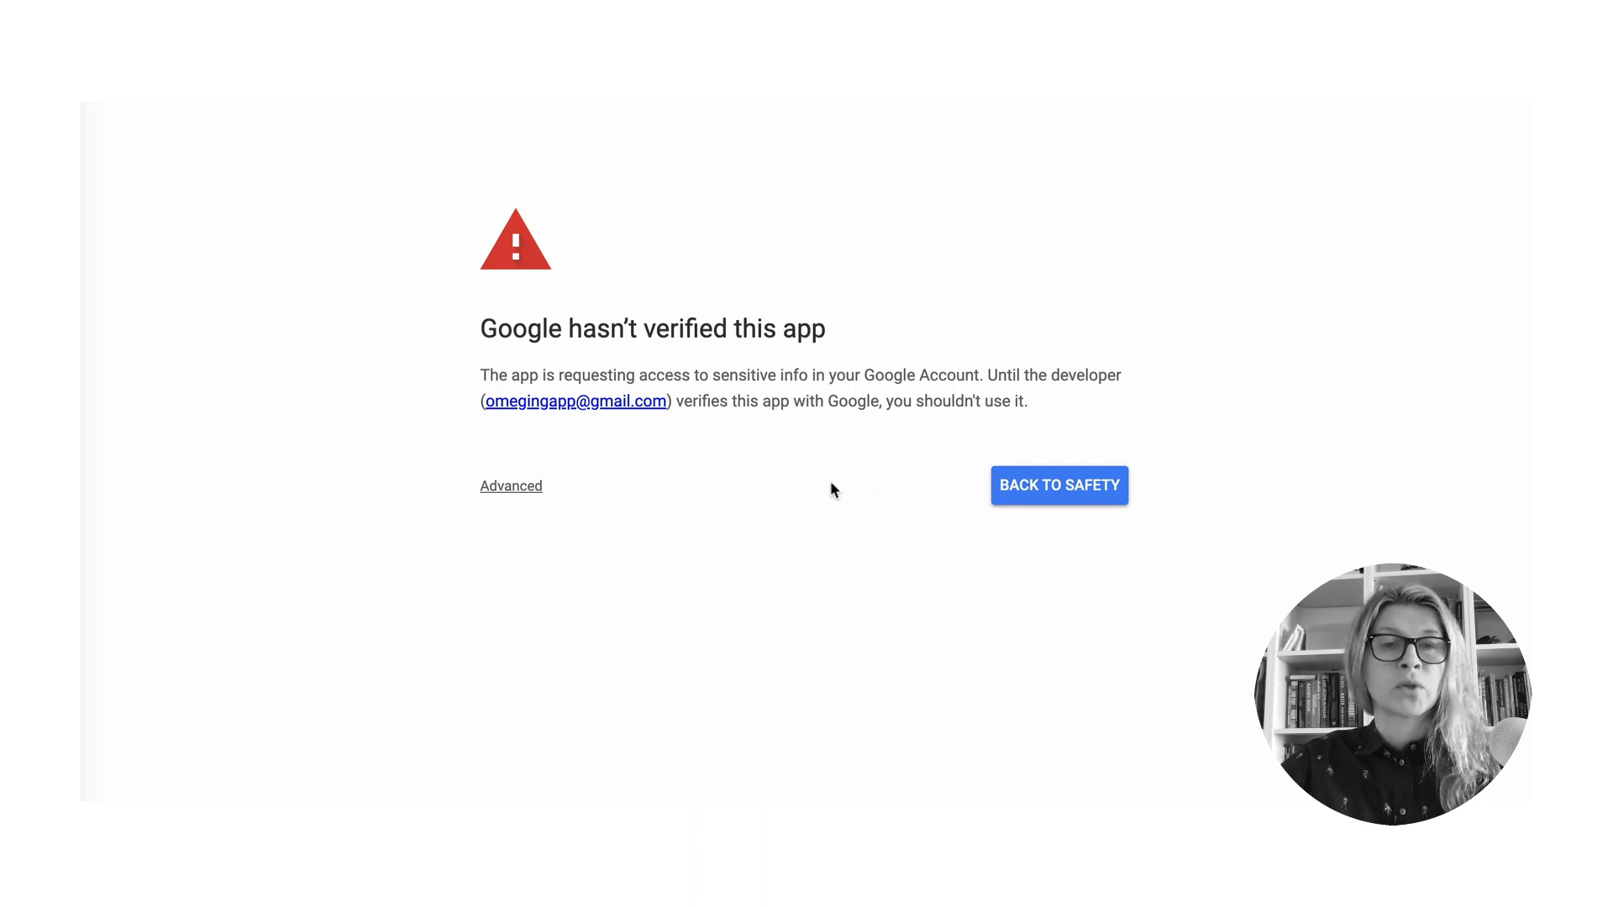
- Proceed past the unverified-app warning to omeging.com
left_click(517, 485)
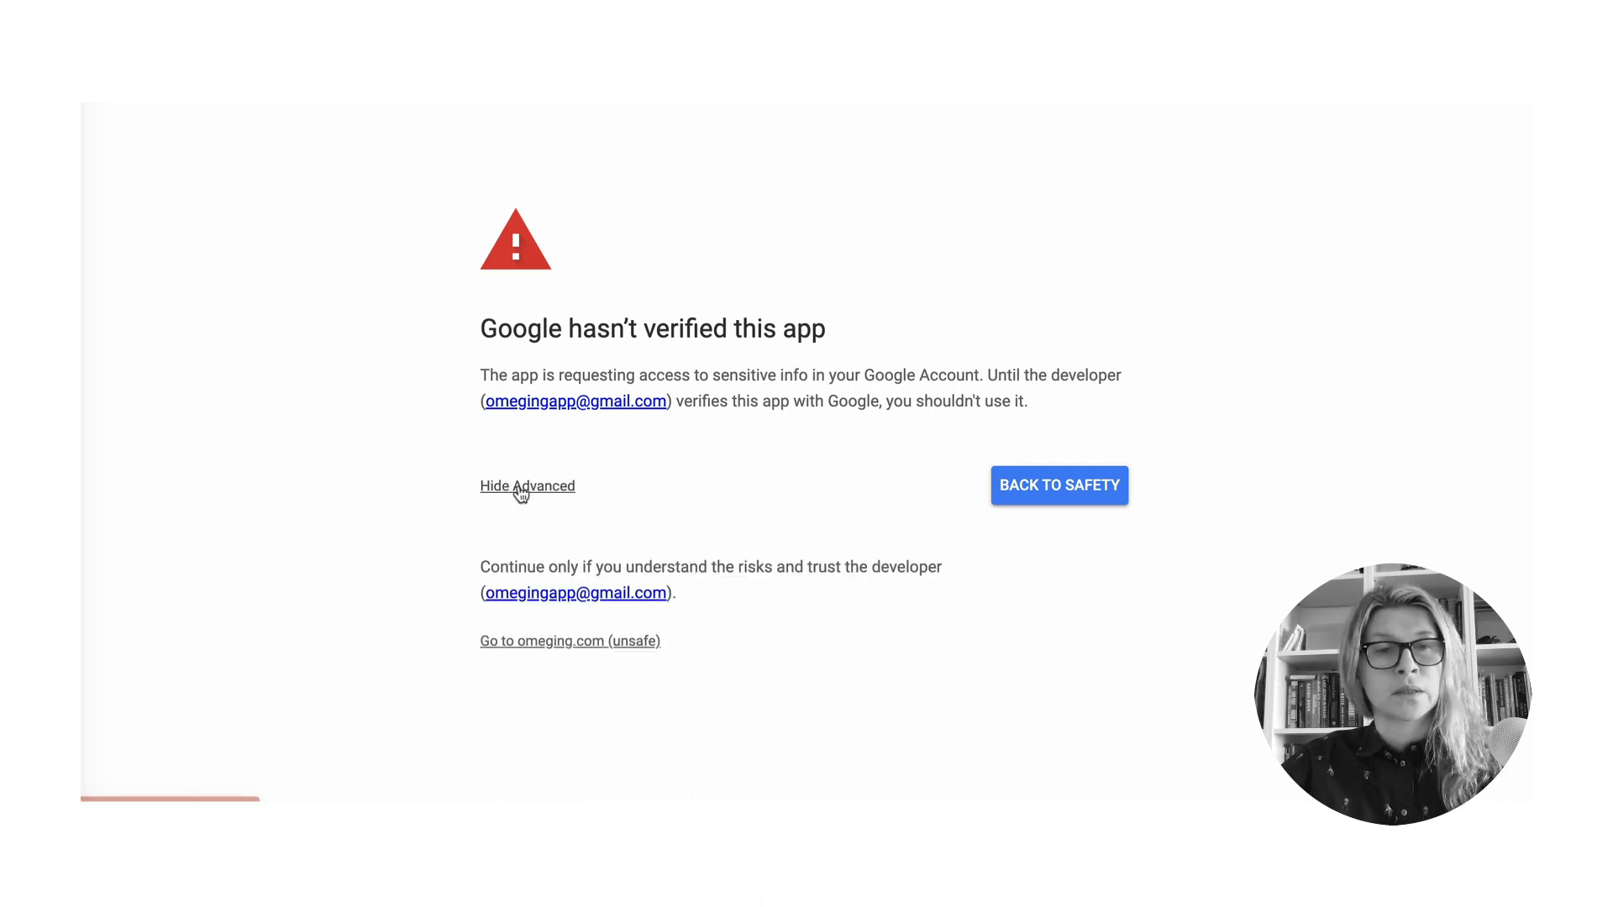
left_click(557, 651)
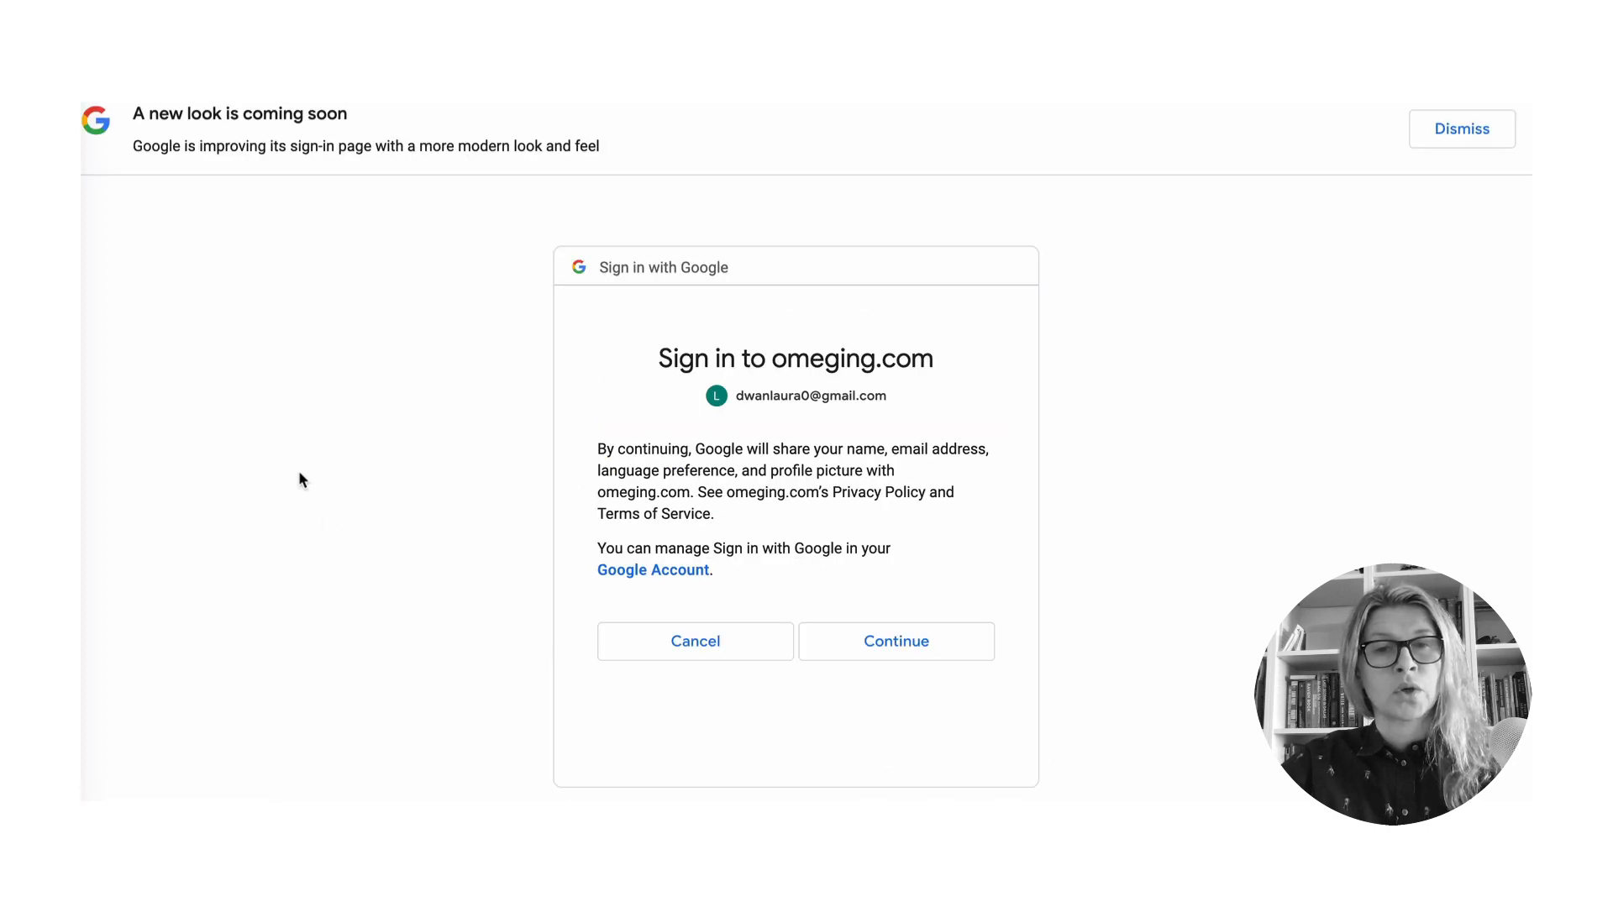
left_click(910, 651)
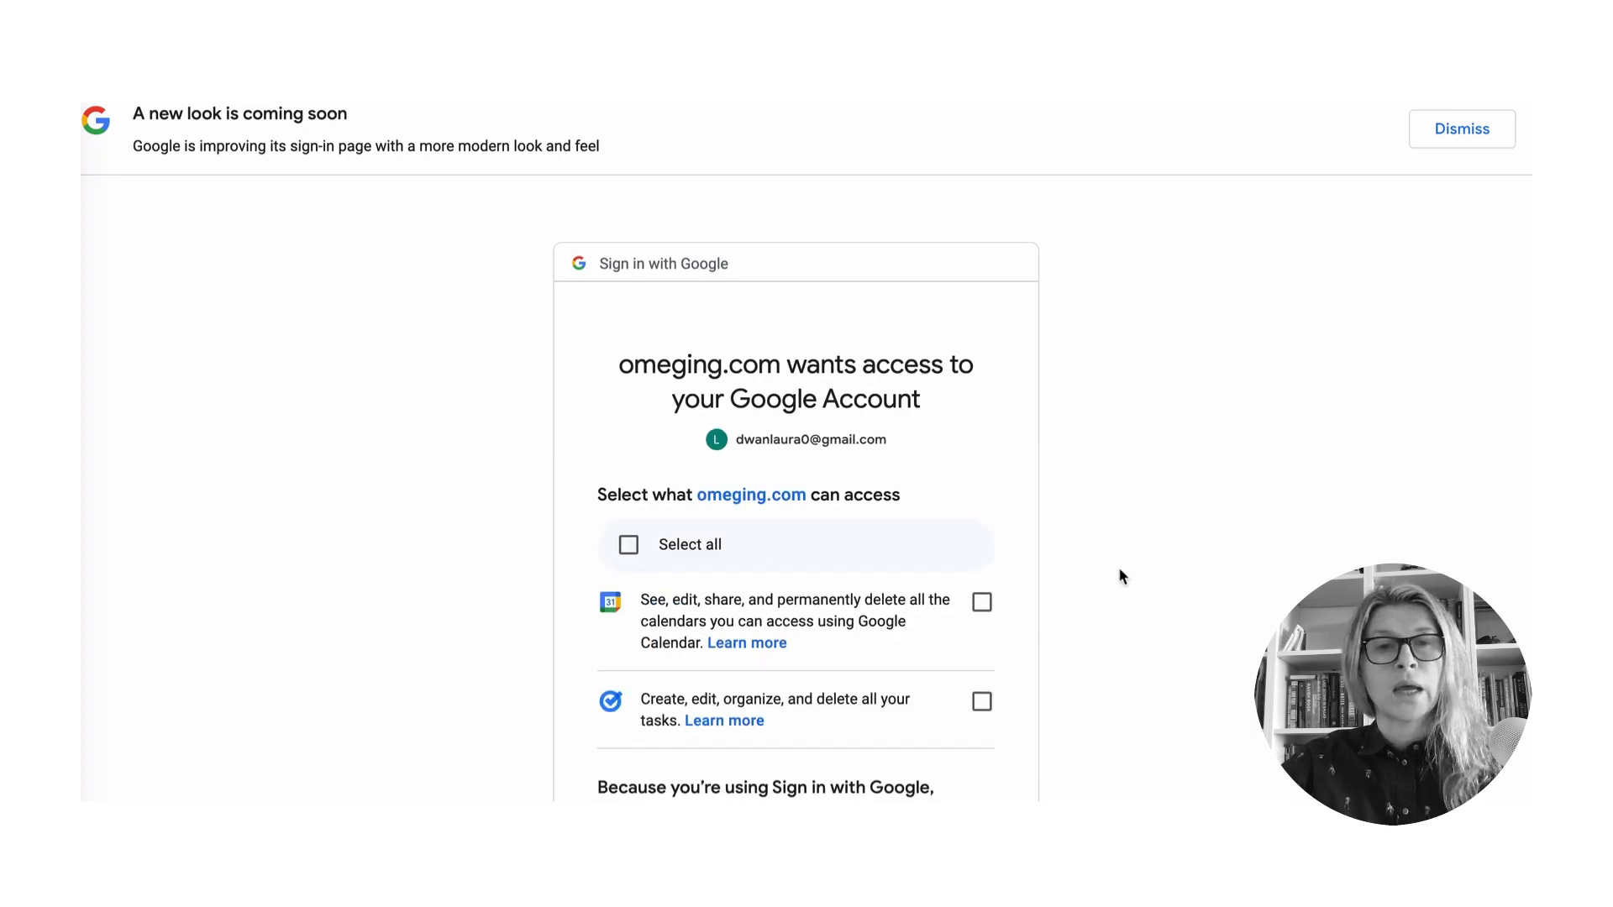
- Grant omeging.com access to Google calendars and tasks and confirm
scroll(1117, 572, "down", 3)
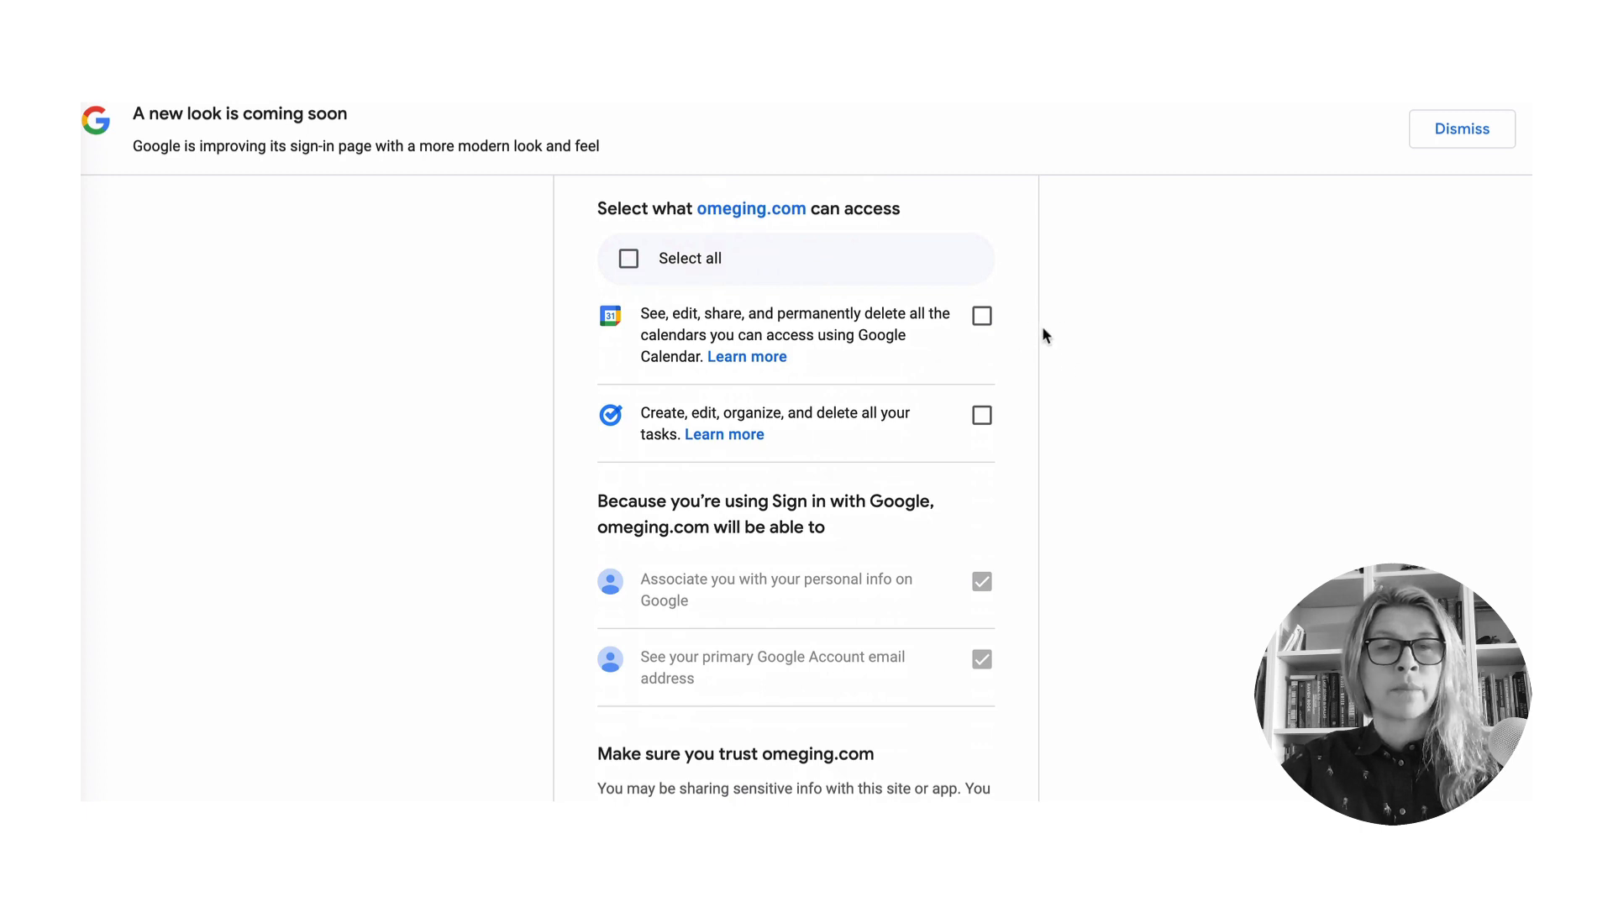
left_click(983, 320)
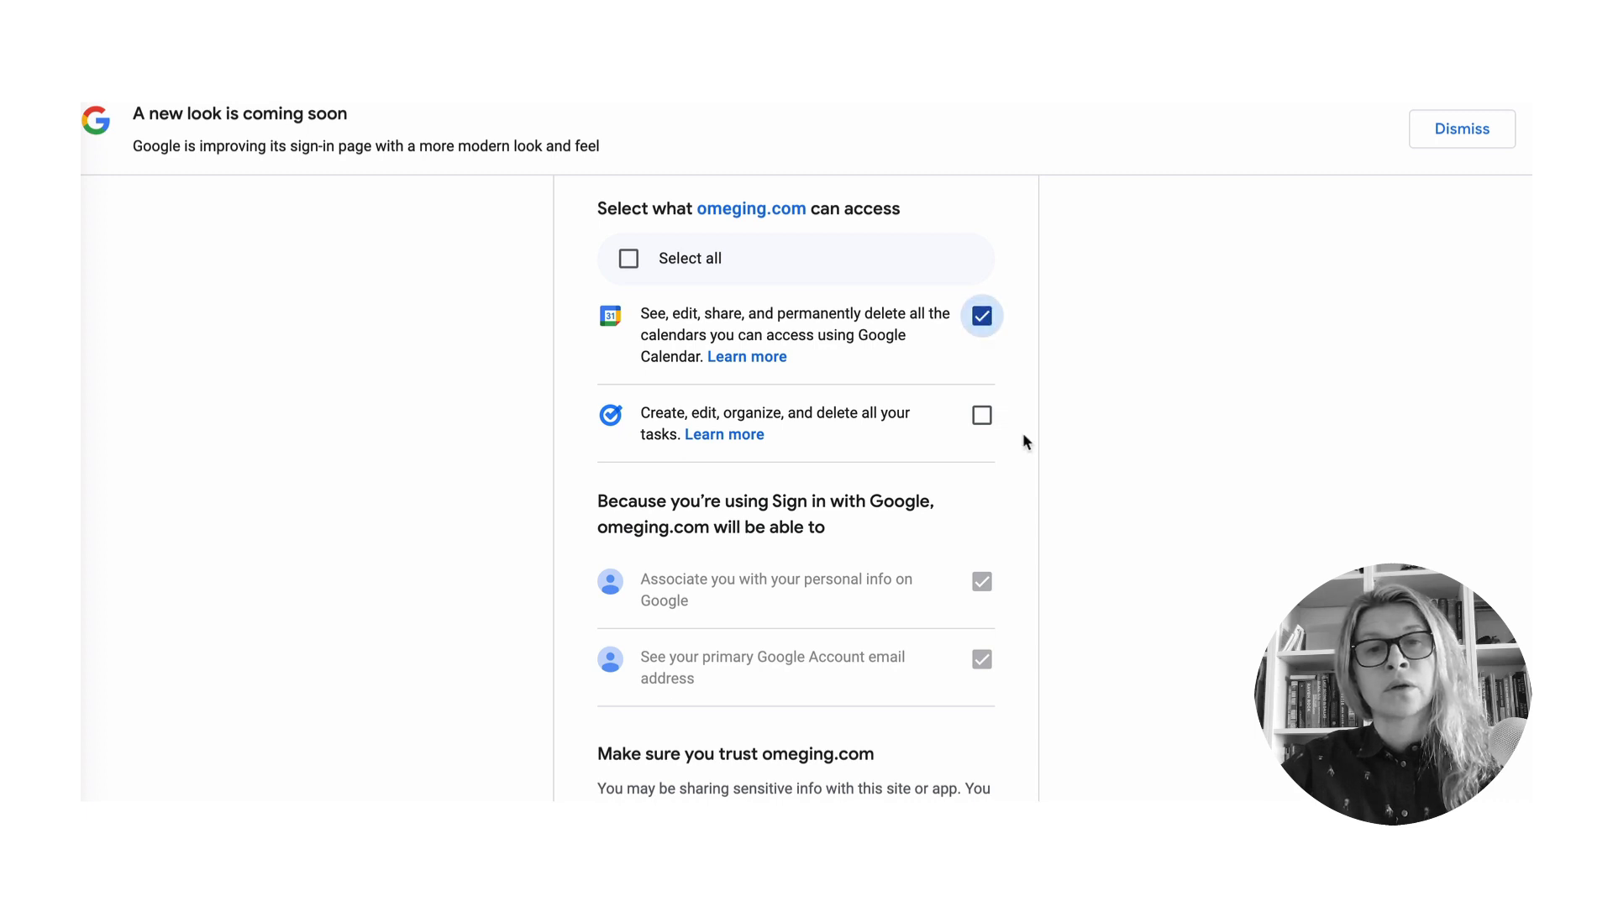
left_click(983, 417)
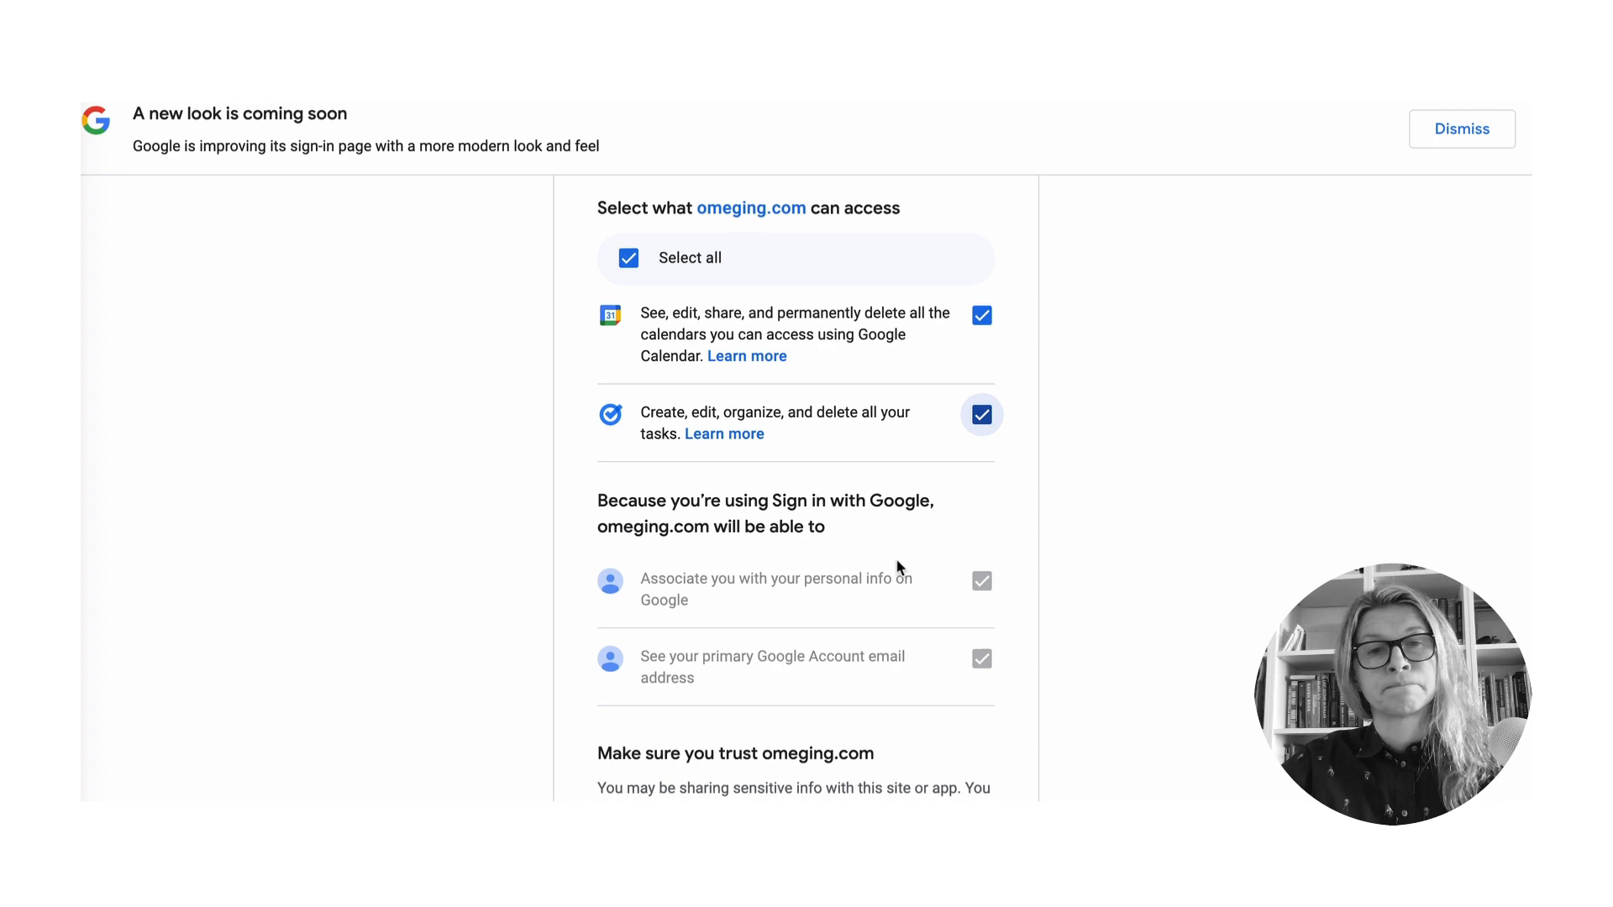
scroll(896, 558, "down", 2)
scroll(901, 571, "down", 3)
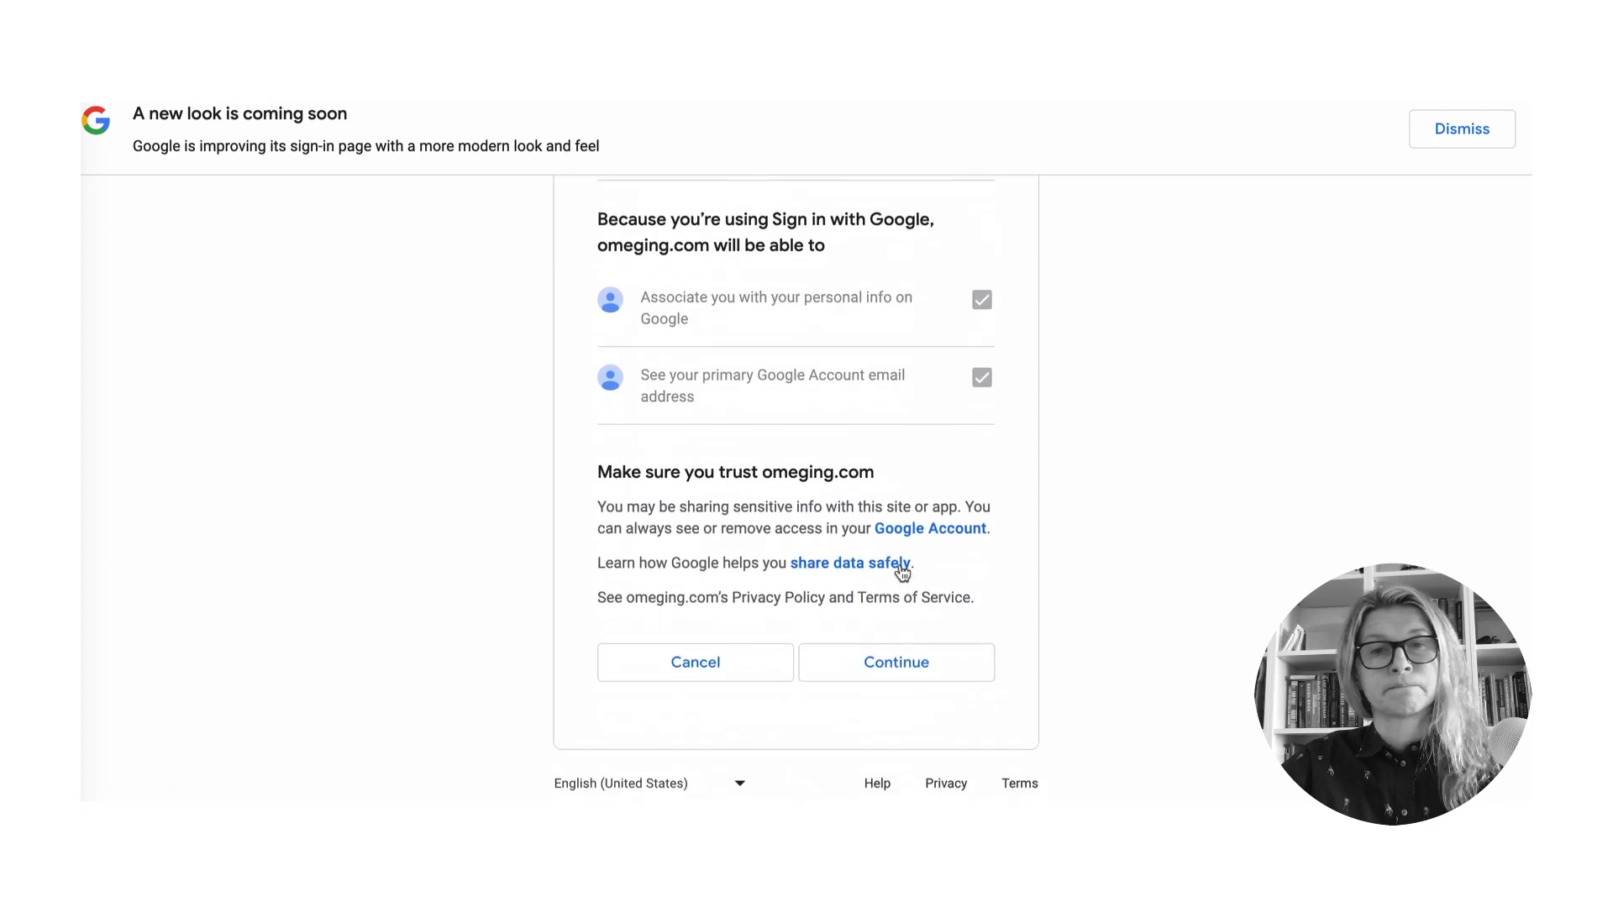
left_click(906, 664)
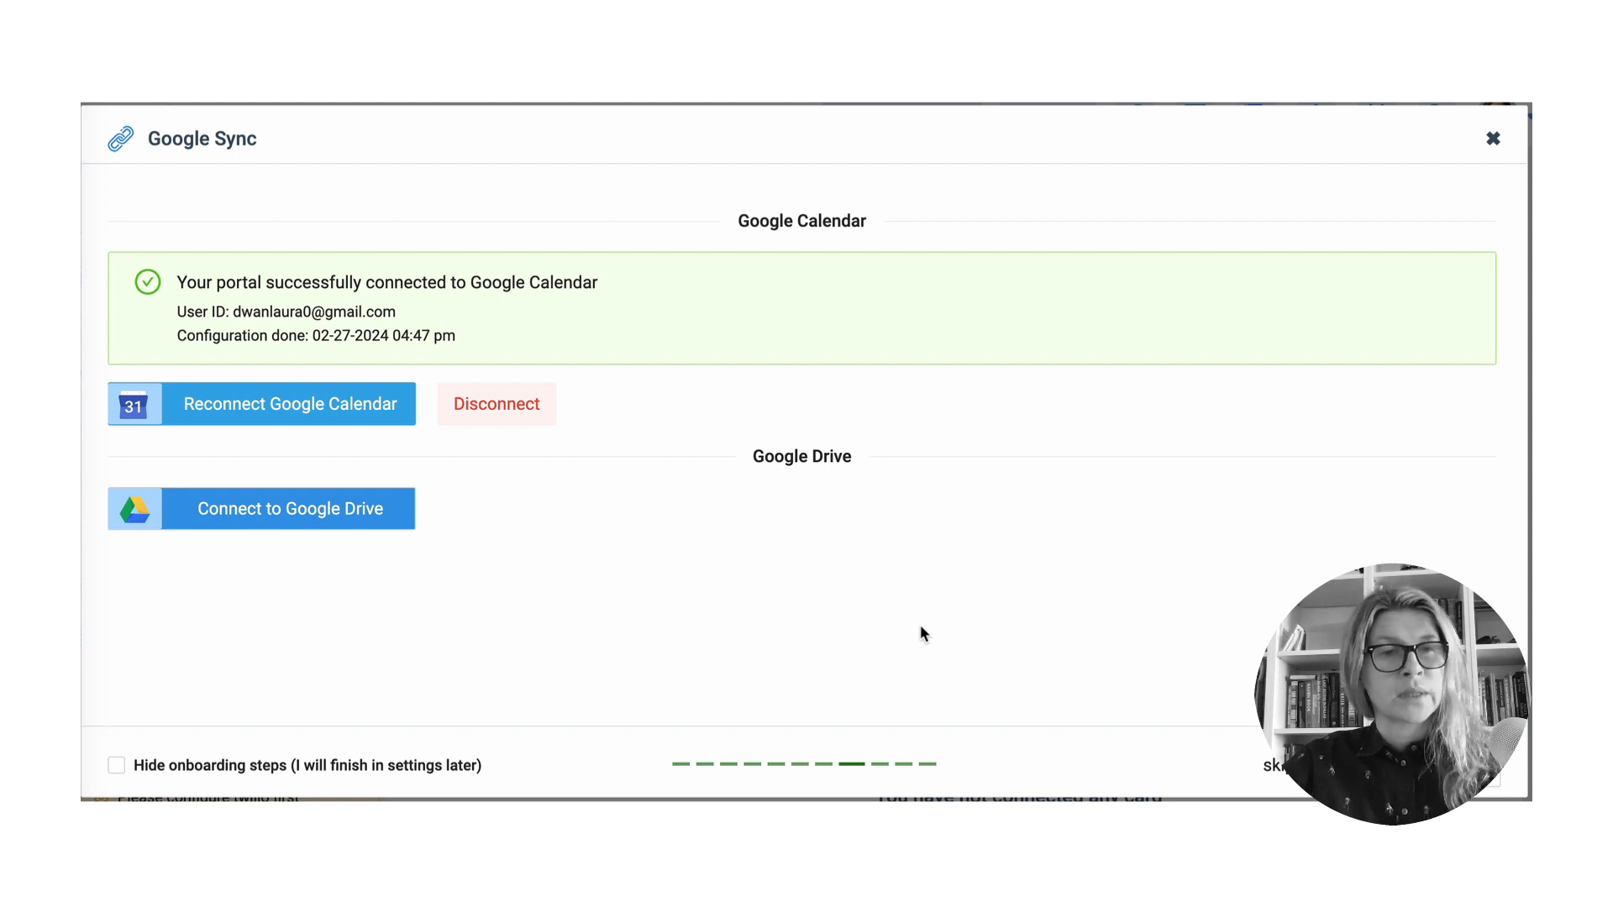
- Connect Google Drive with the existing Google account, bypassing the warning and approving file access
left_click(292, 509)
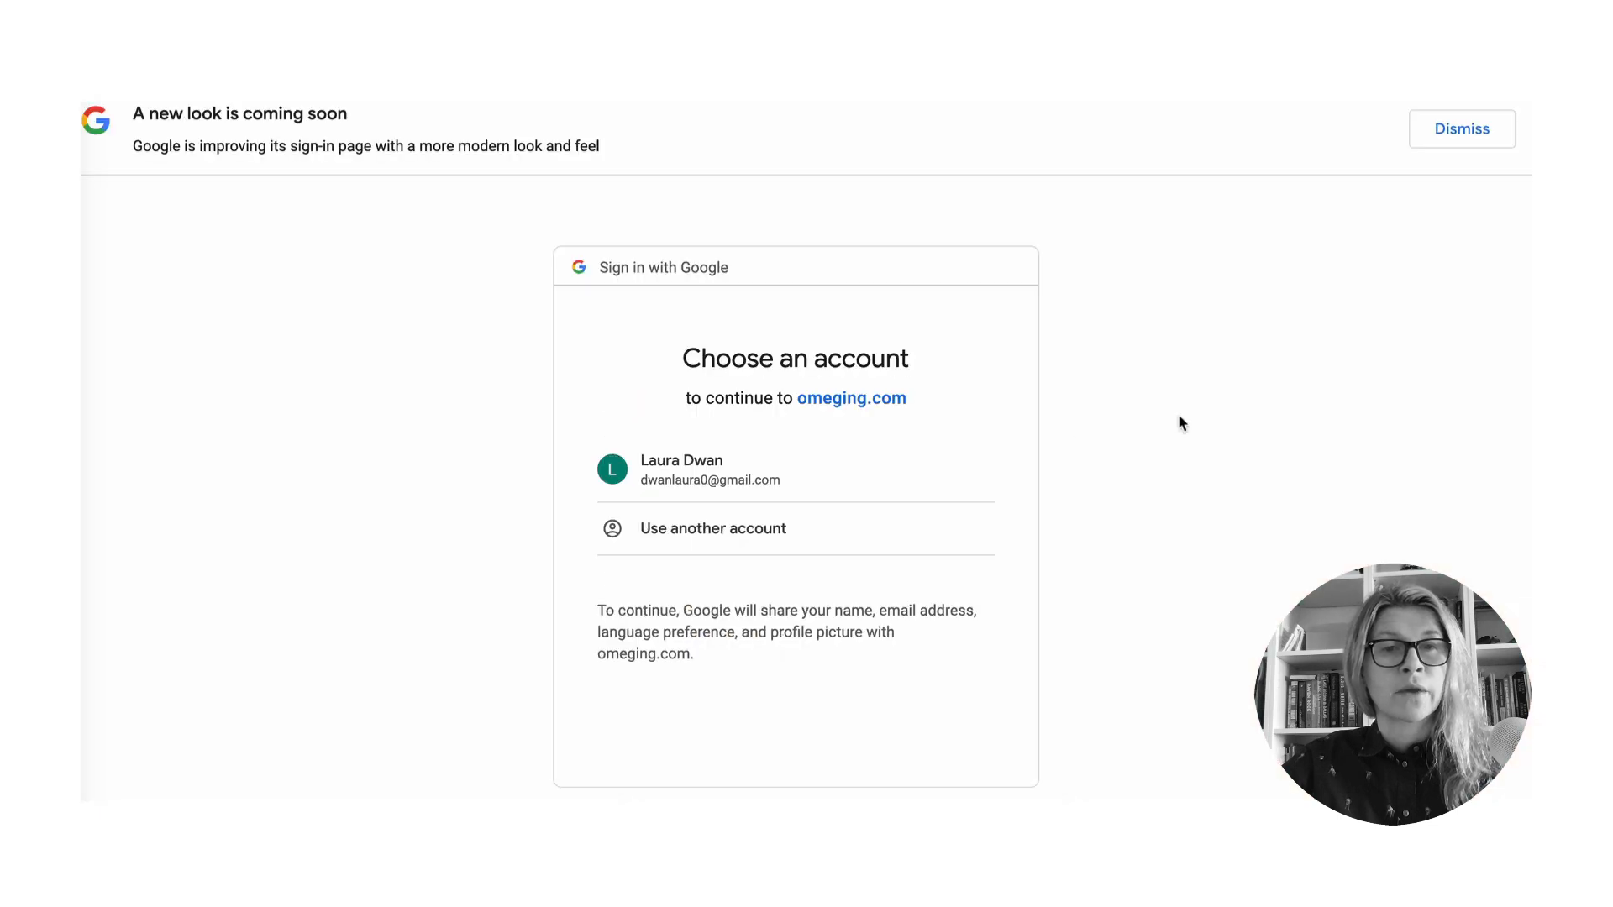
left_click(720, 473)
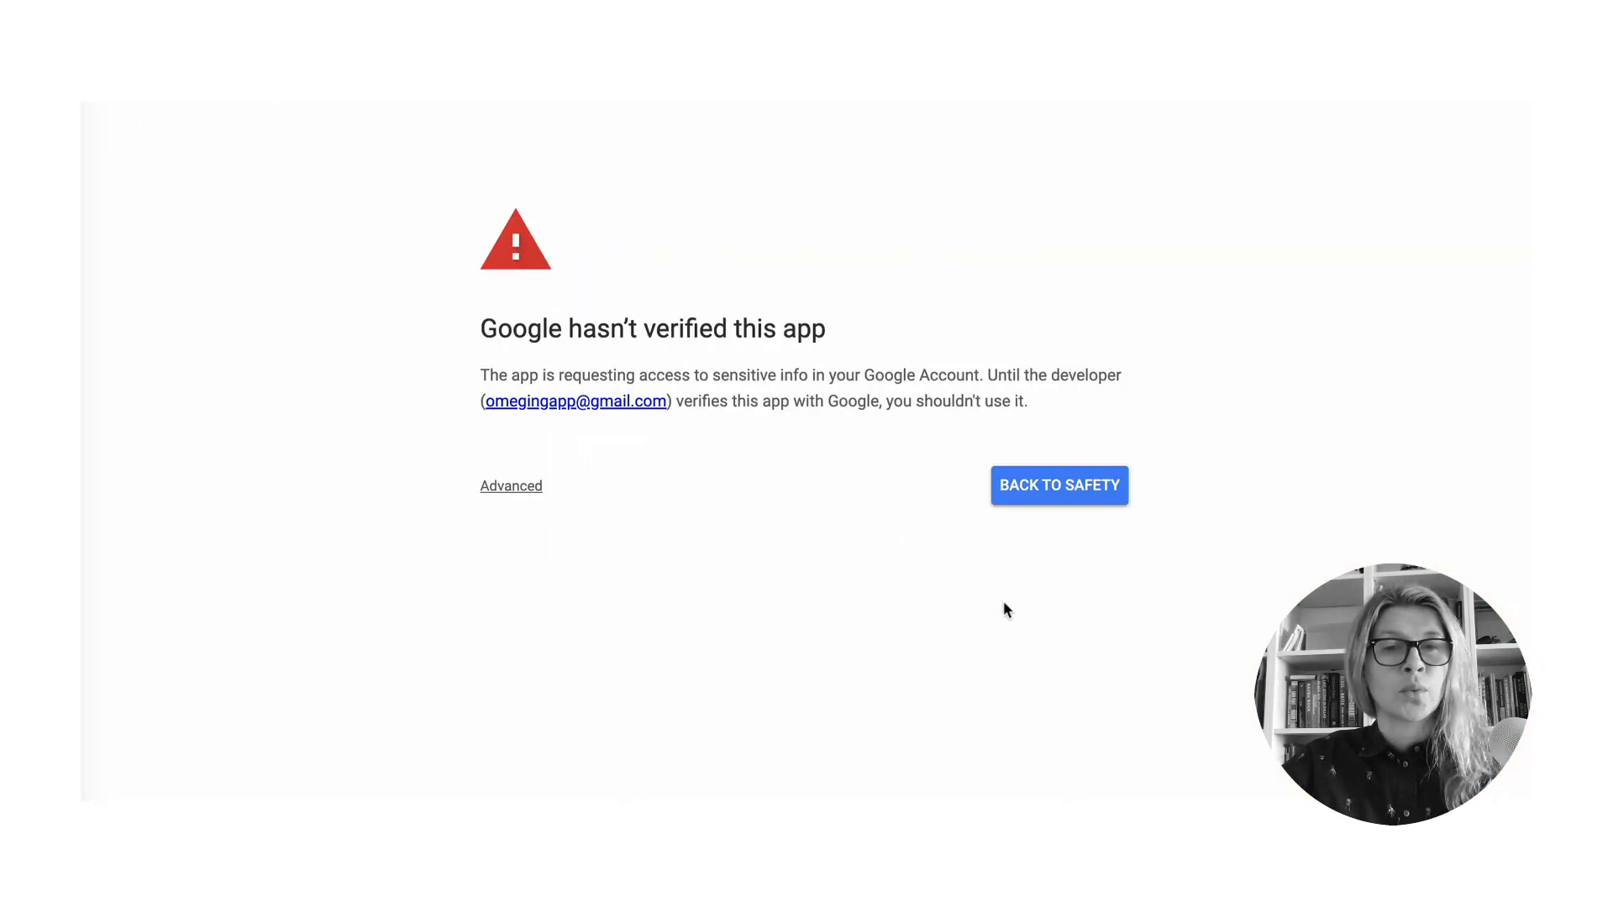
left_click(496, 489)
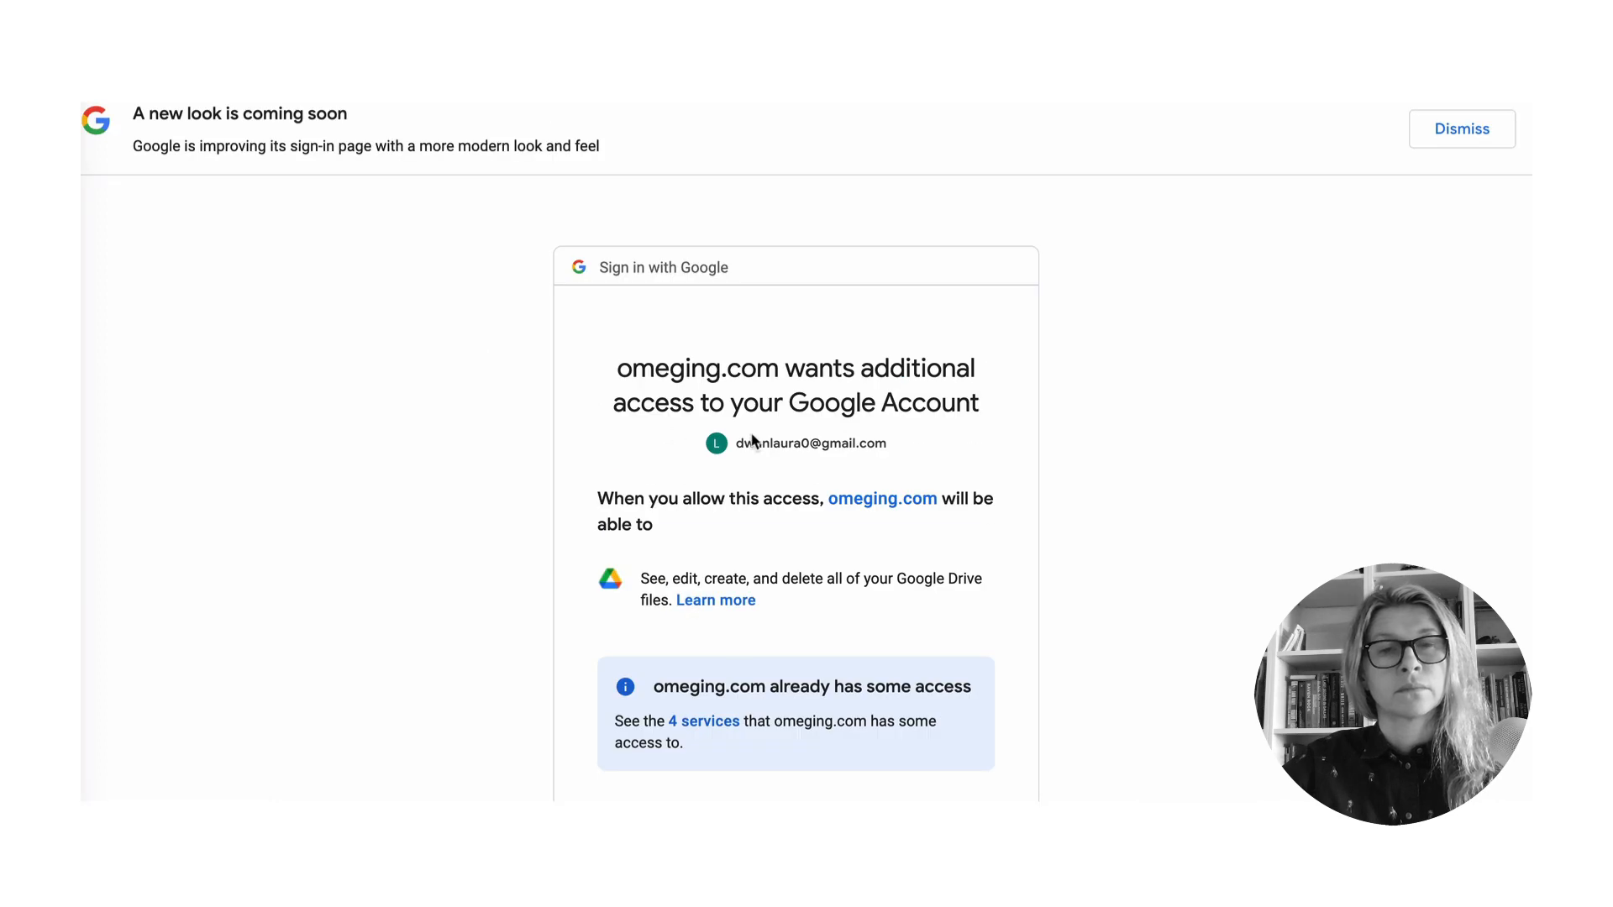
scroll(812, 505, "down", 3)
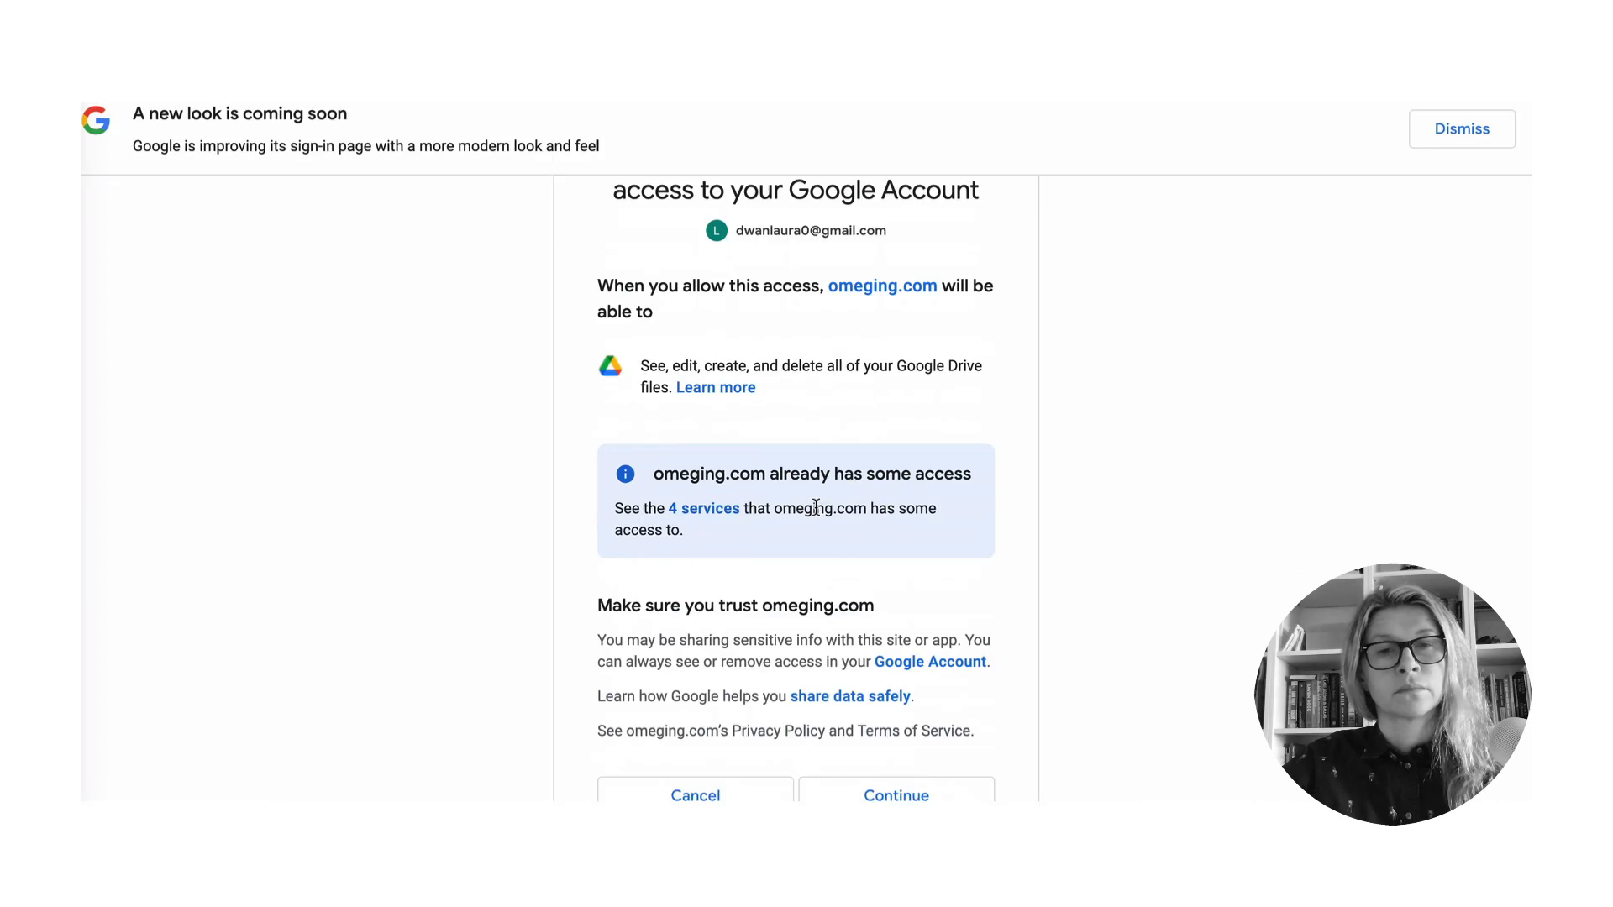
left_click(821, 677)
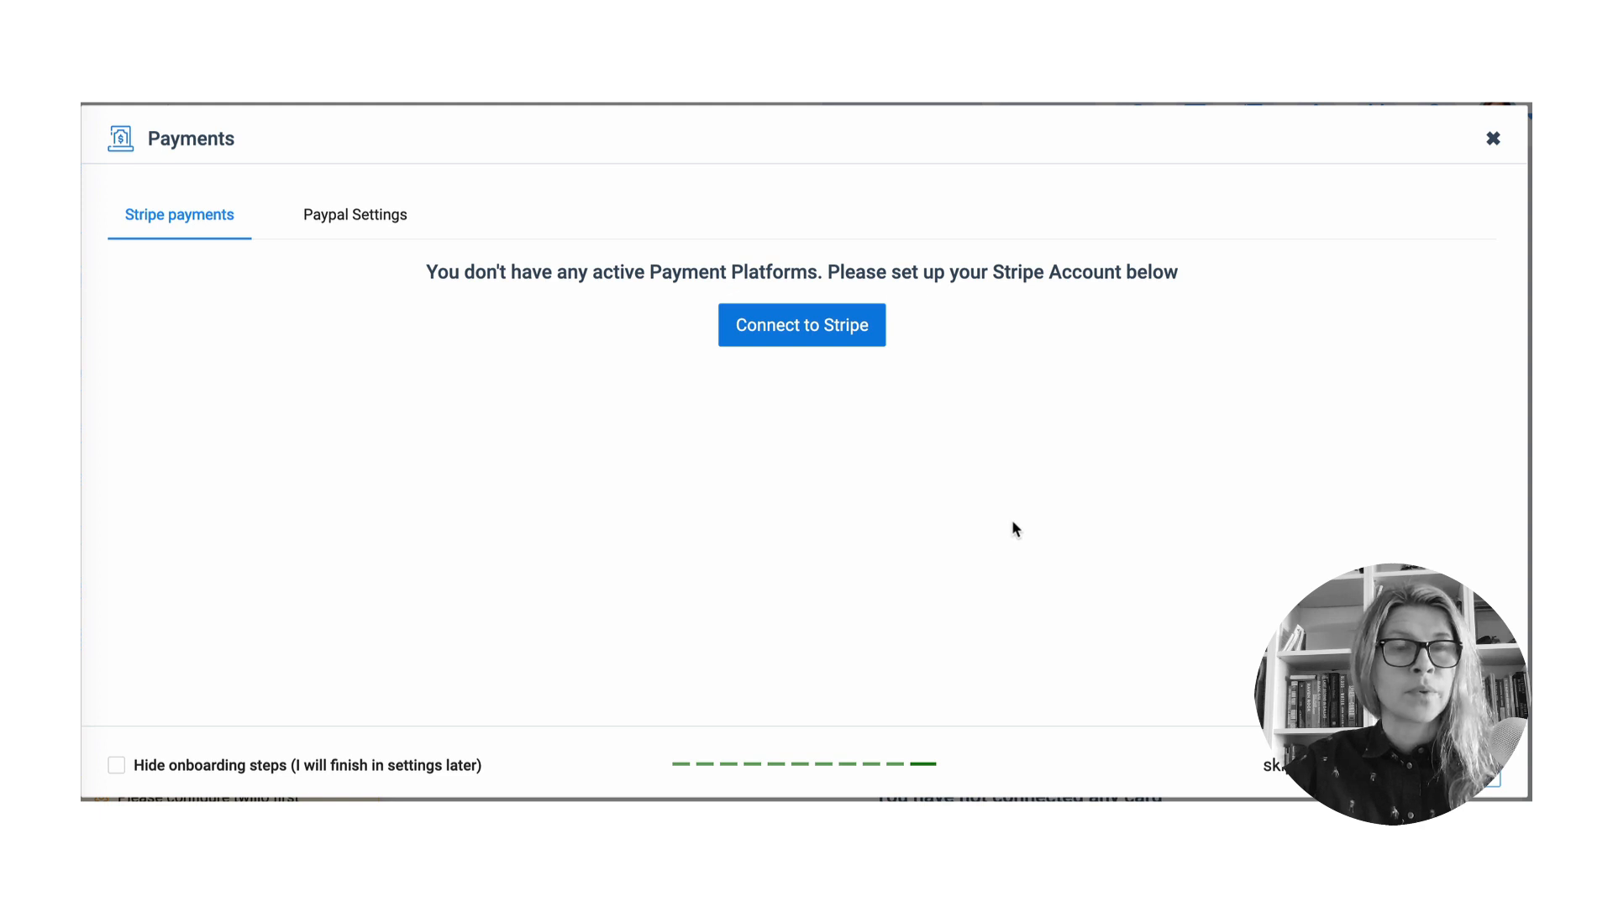
- Start connecting a Stripe payment account
left_click(804, 327)
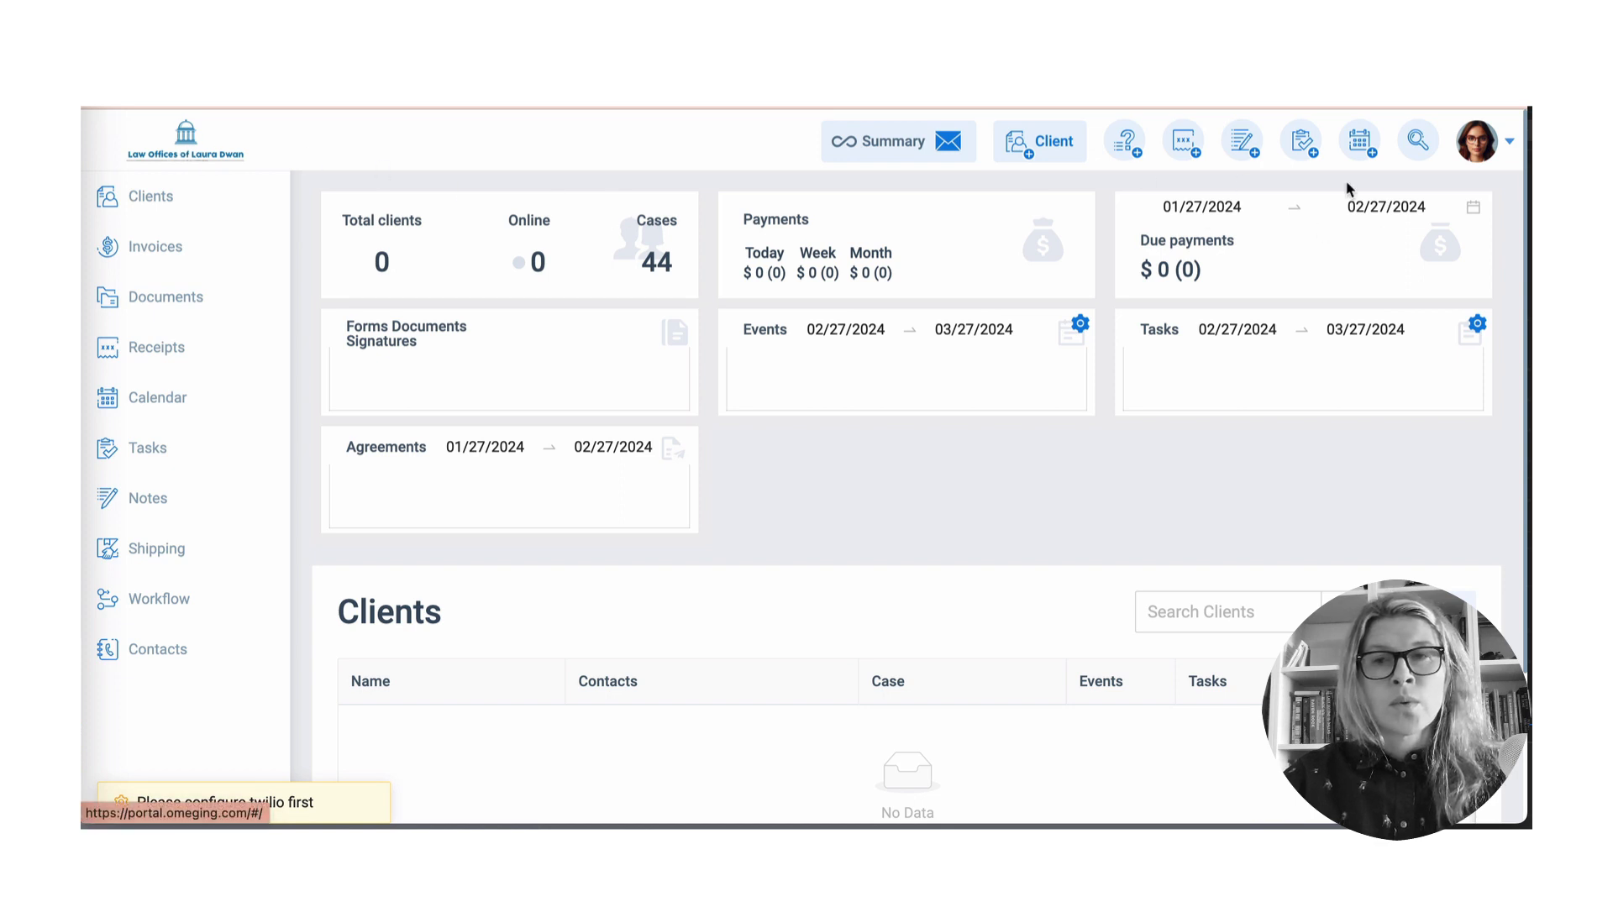
- Open the profile settings and review the Company Information and Team Management pages
mouse_move(1500, 161)
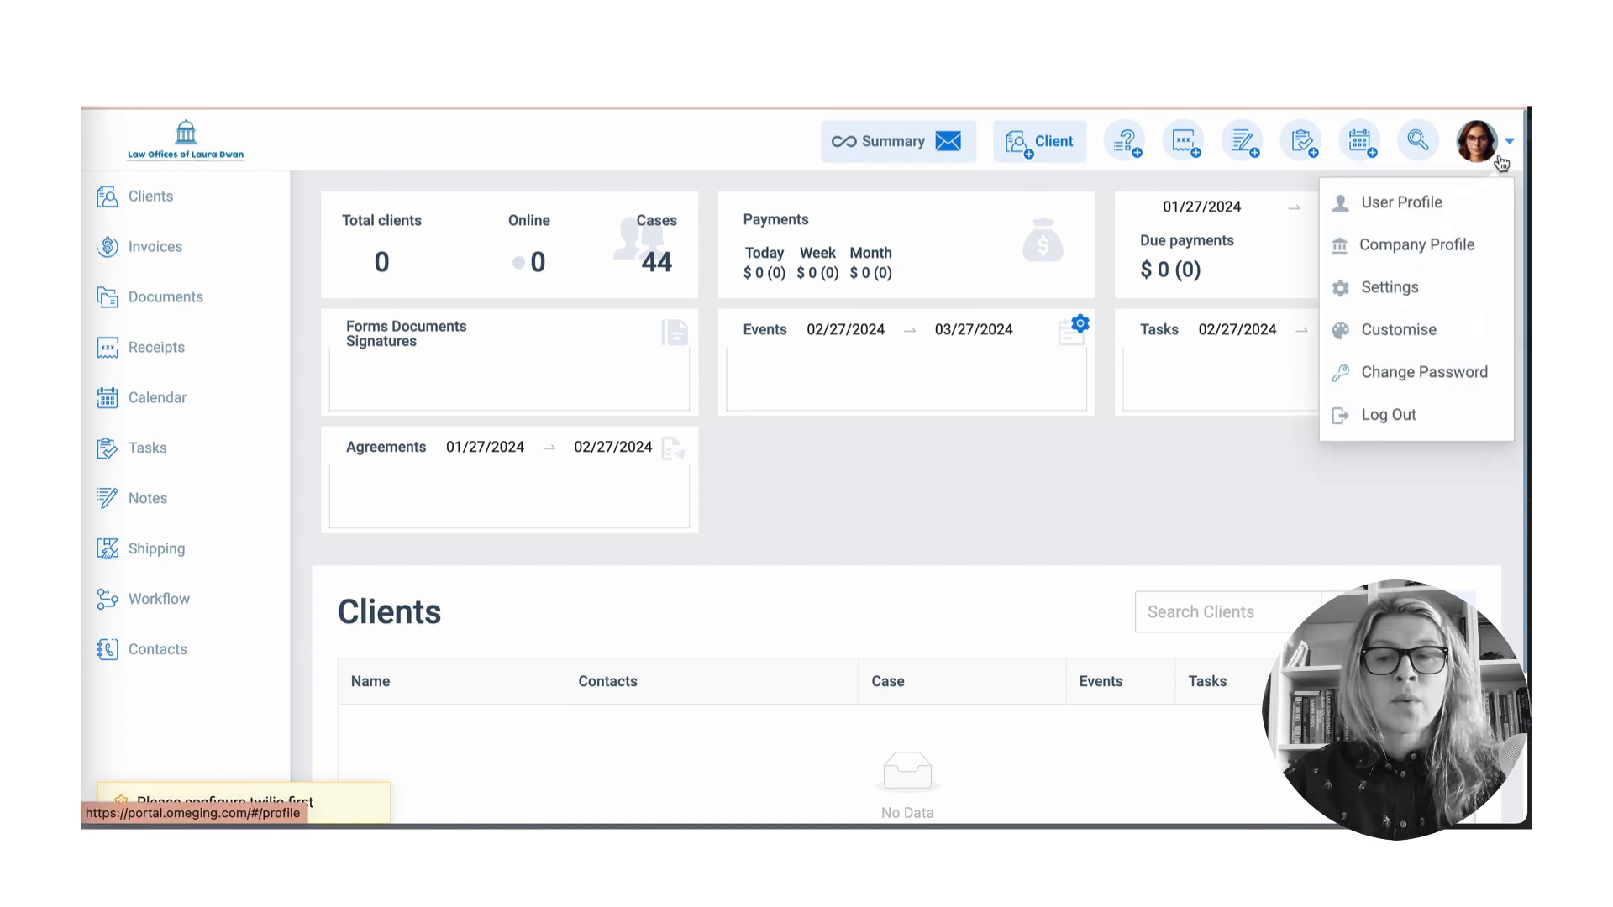
left_click(1442, 203)
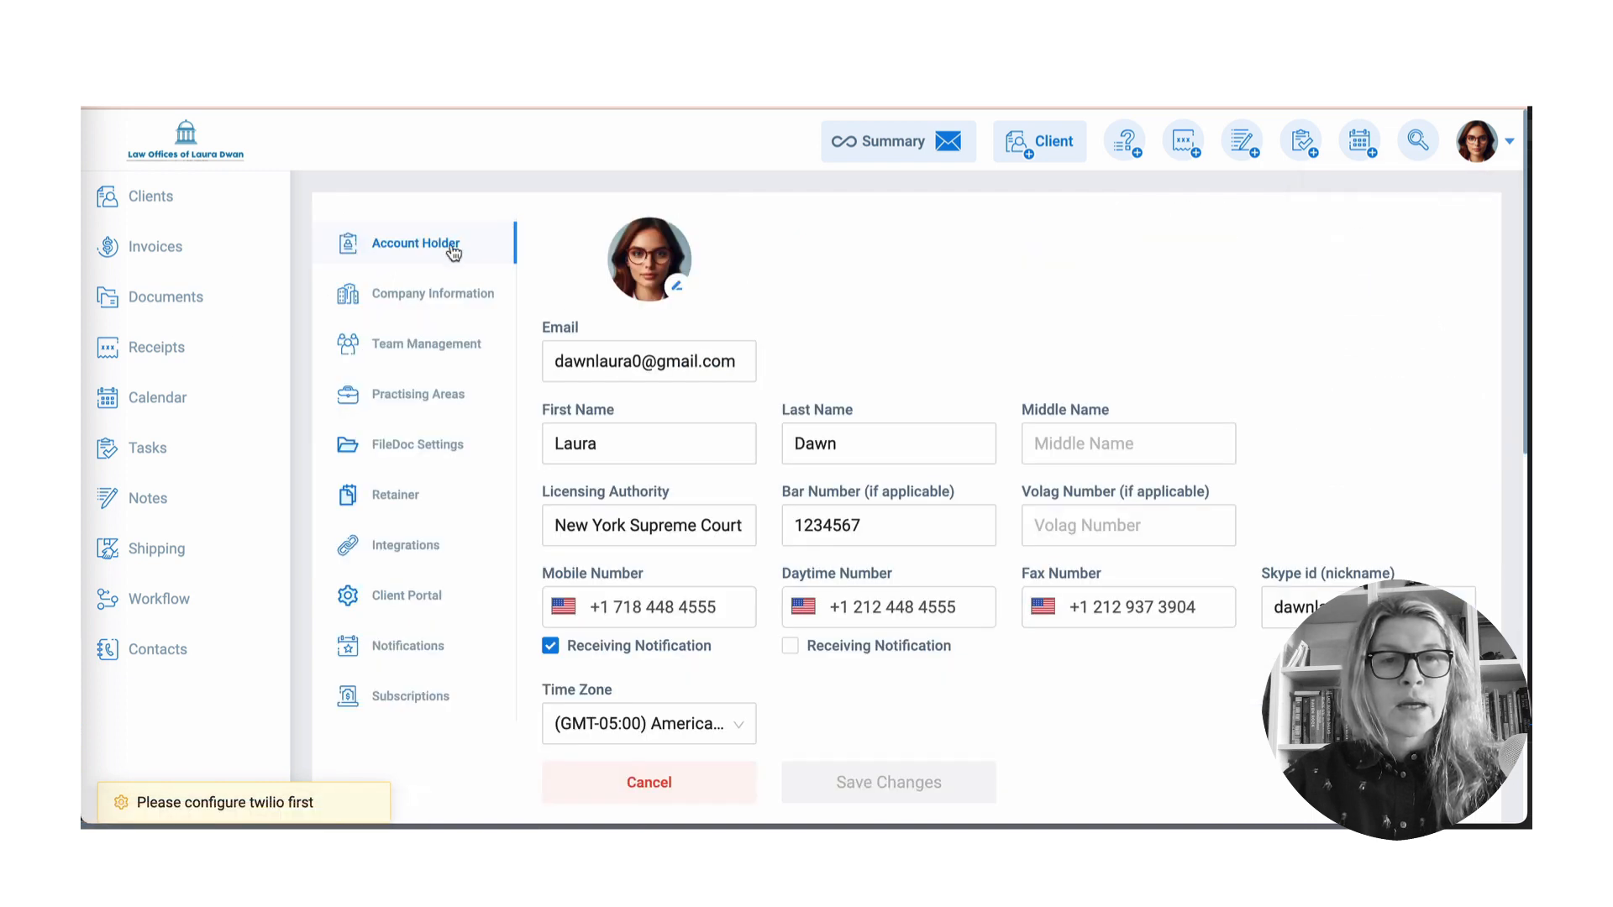
left_click(430, 299)
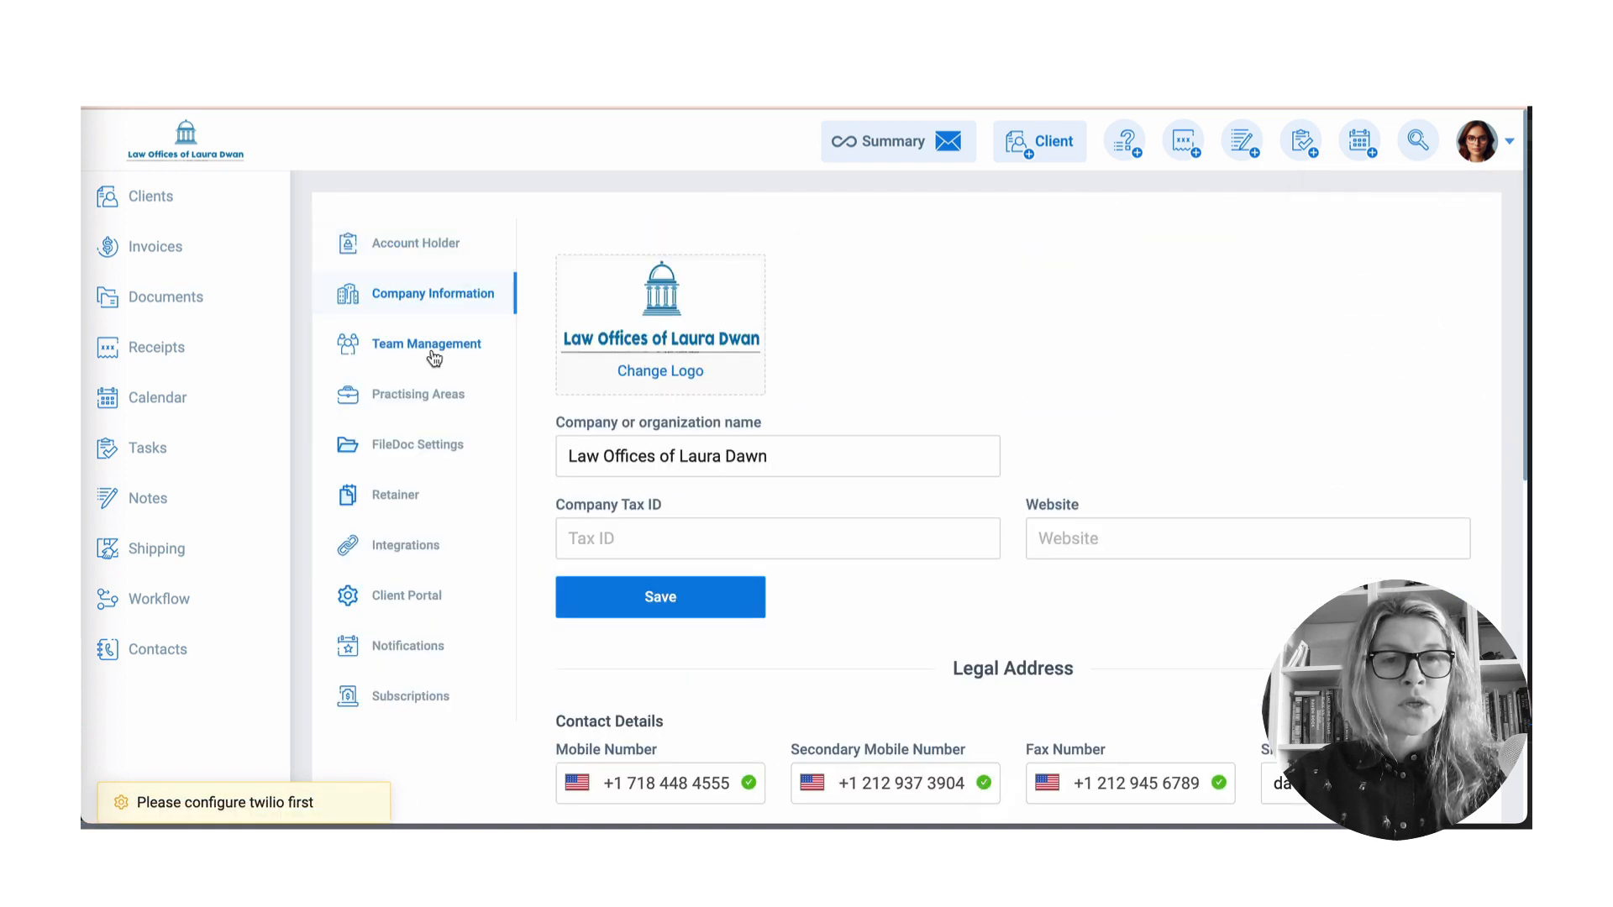
left_click(431, 350)
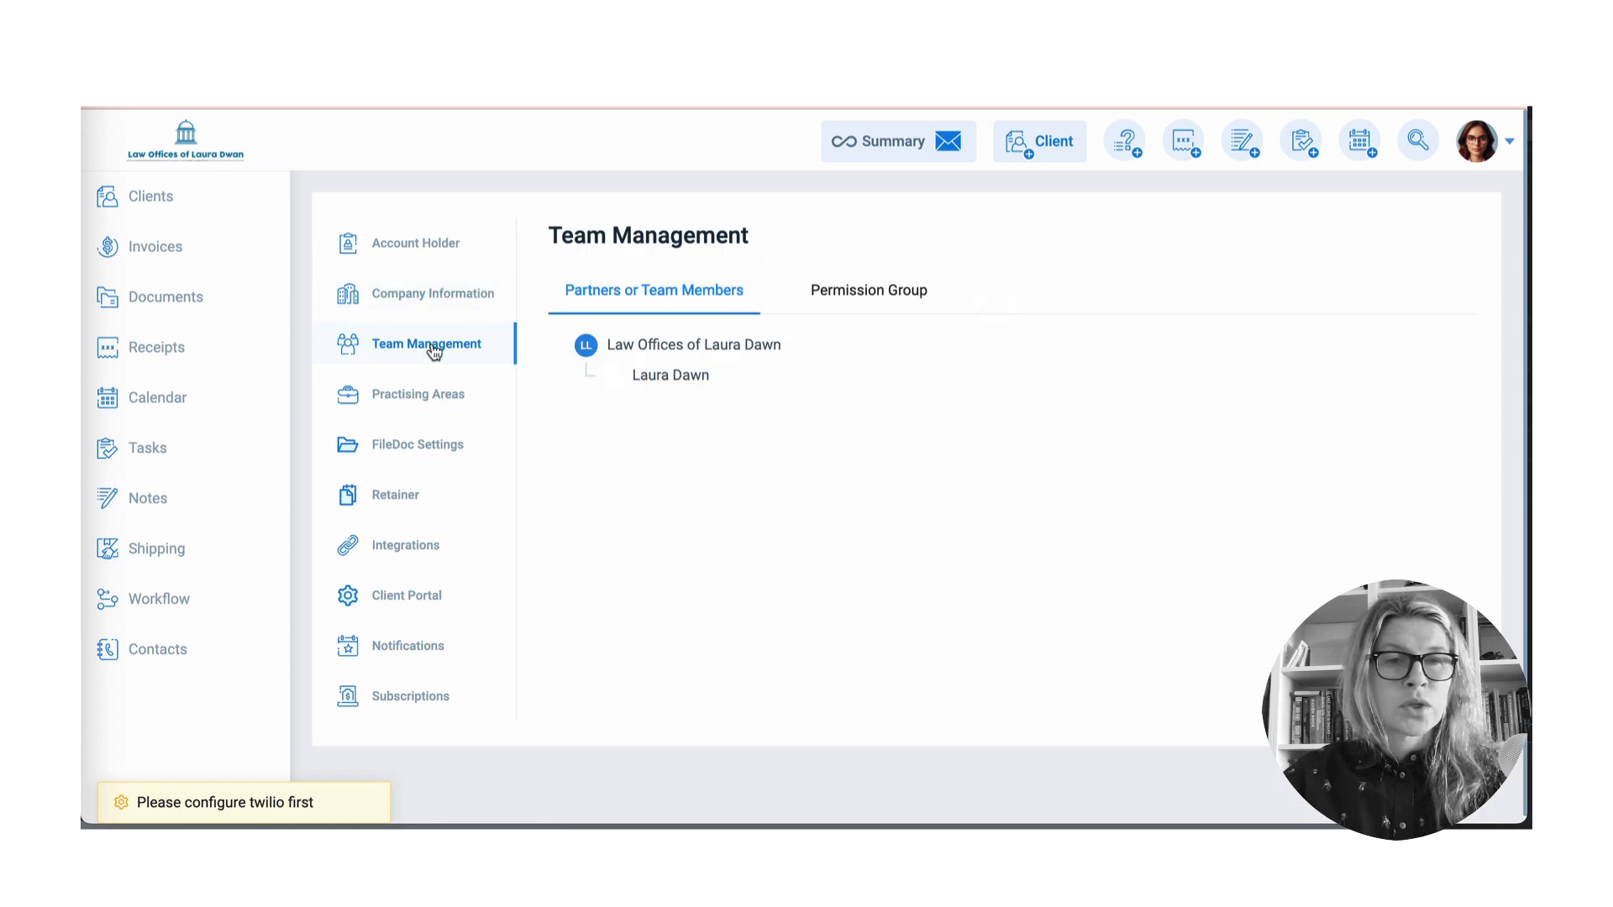
- Review the Immigration Law fees, then the Retainer and FileDoc settings, before returning to Clients
left_click(422, 395)
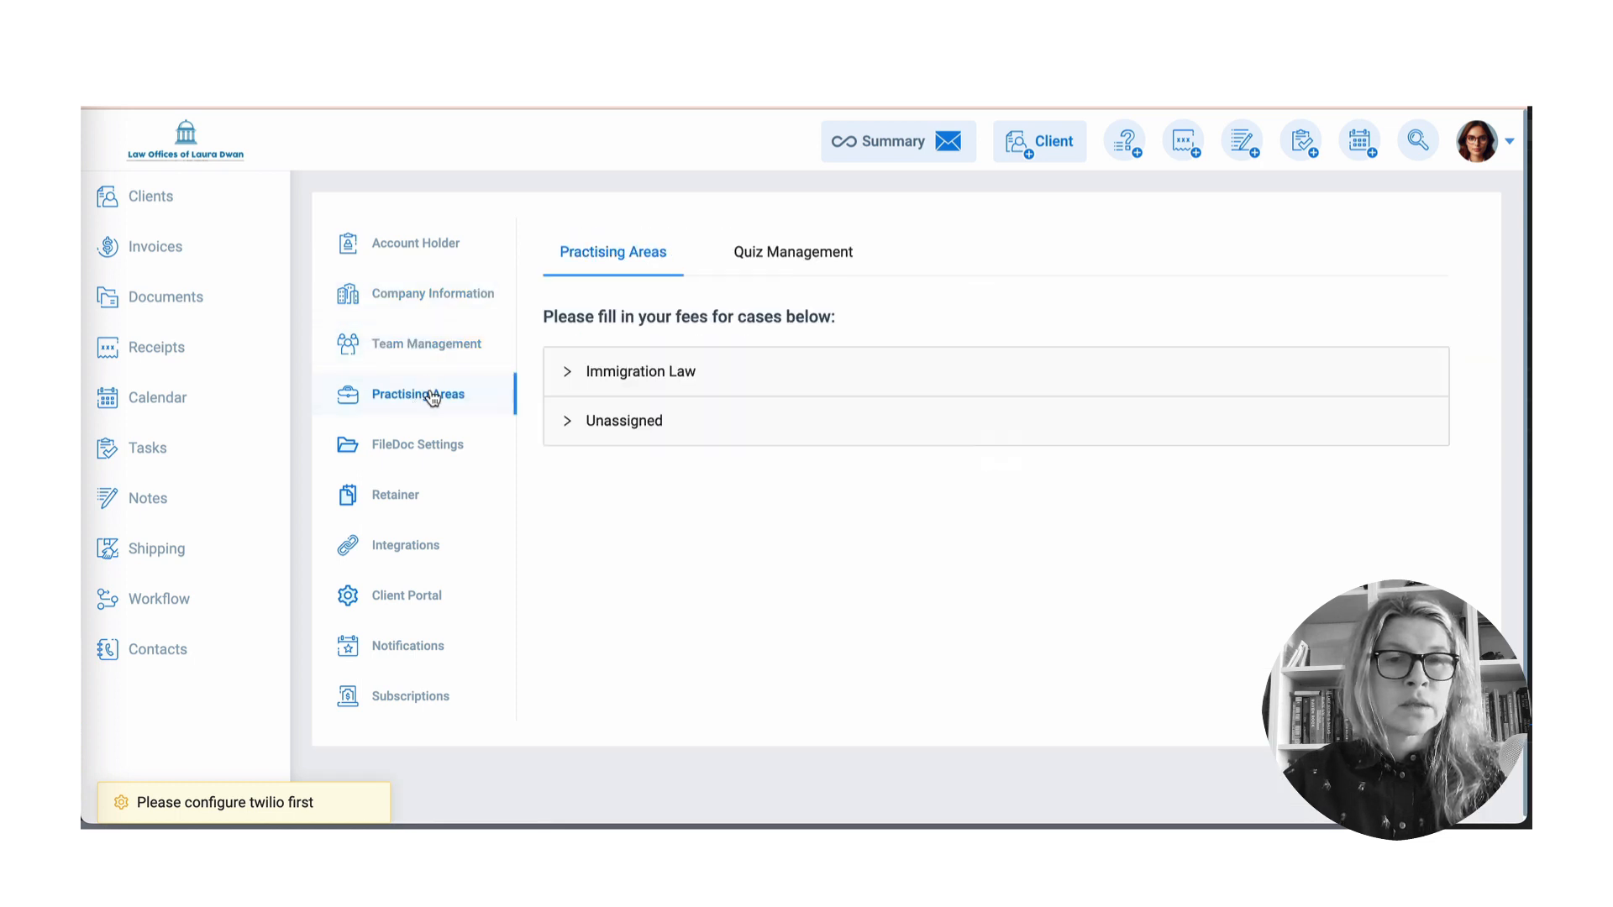
left_click(570, 372)
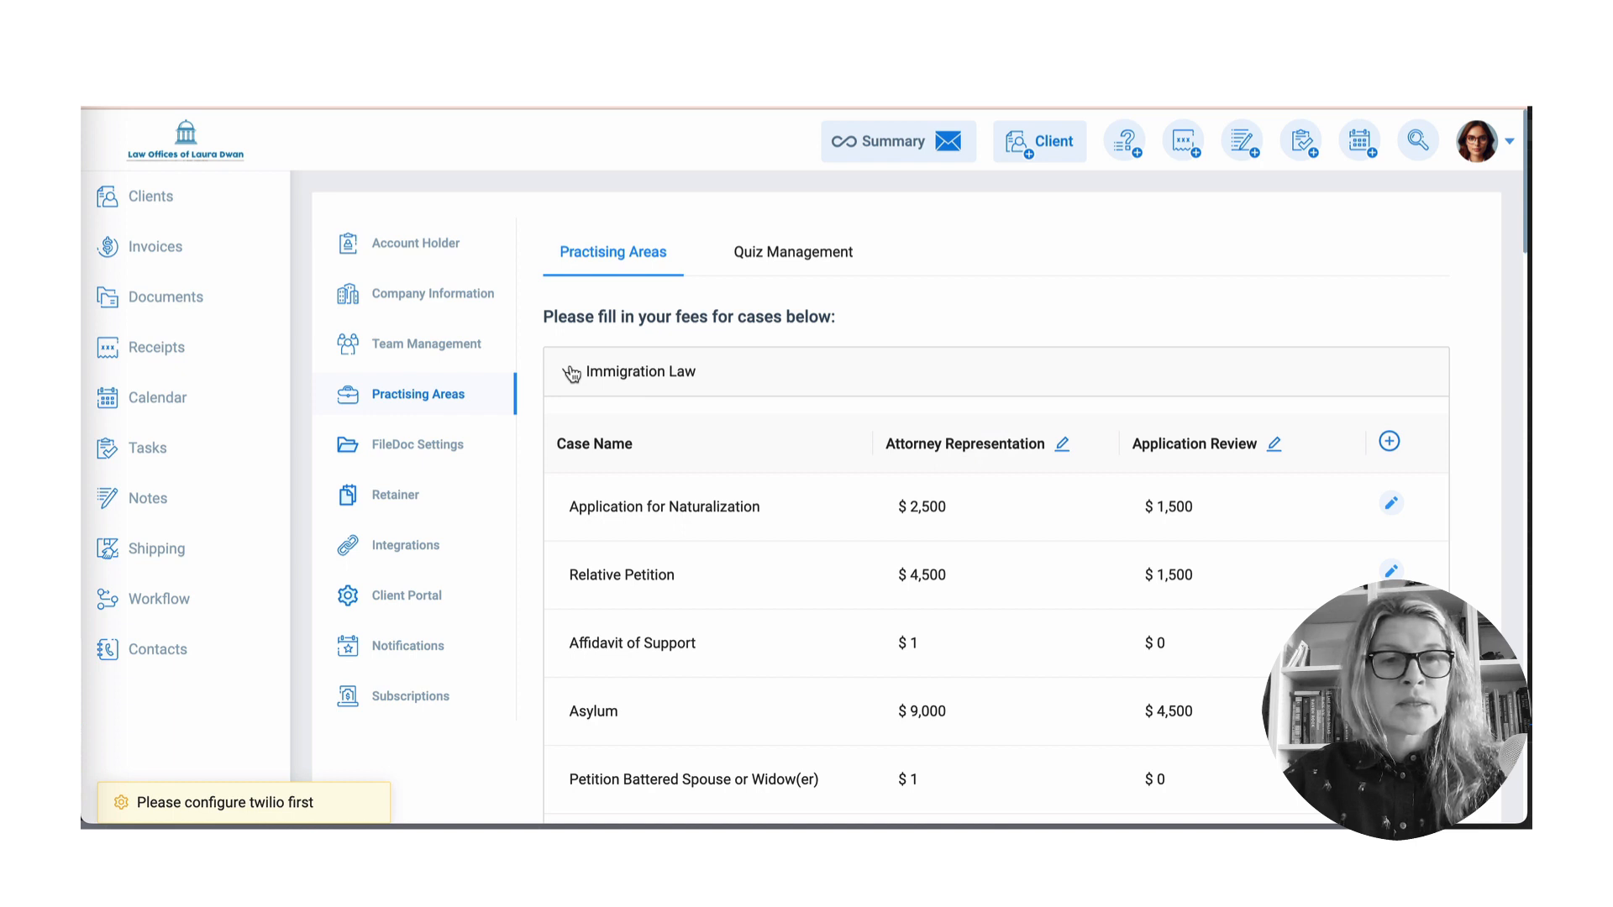
left_click(571, 374)
left_click(391, 508)
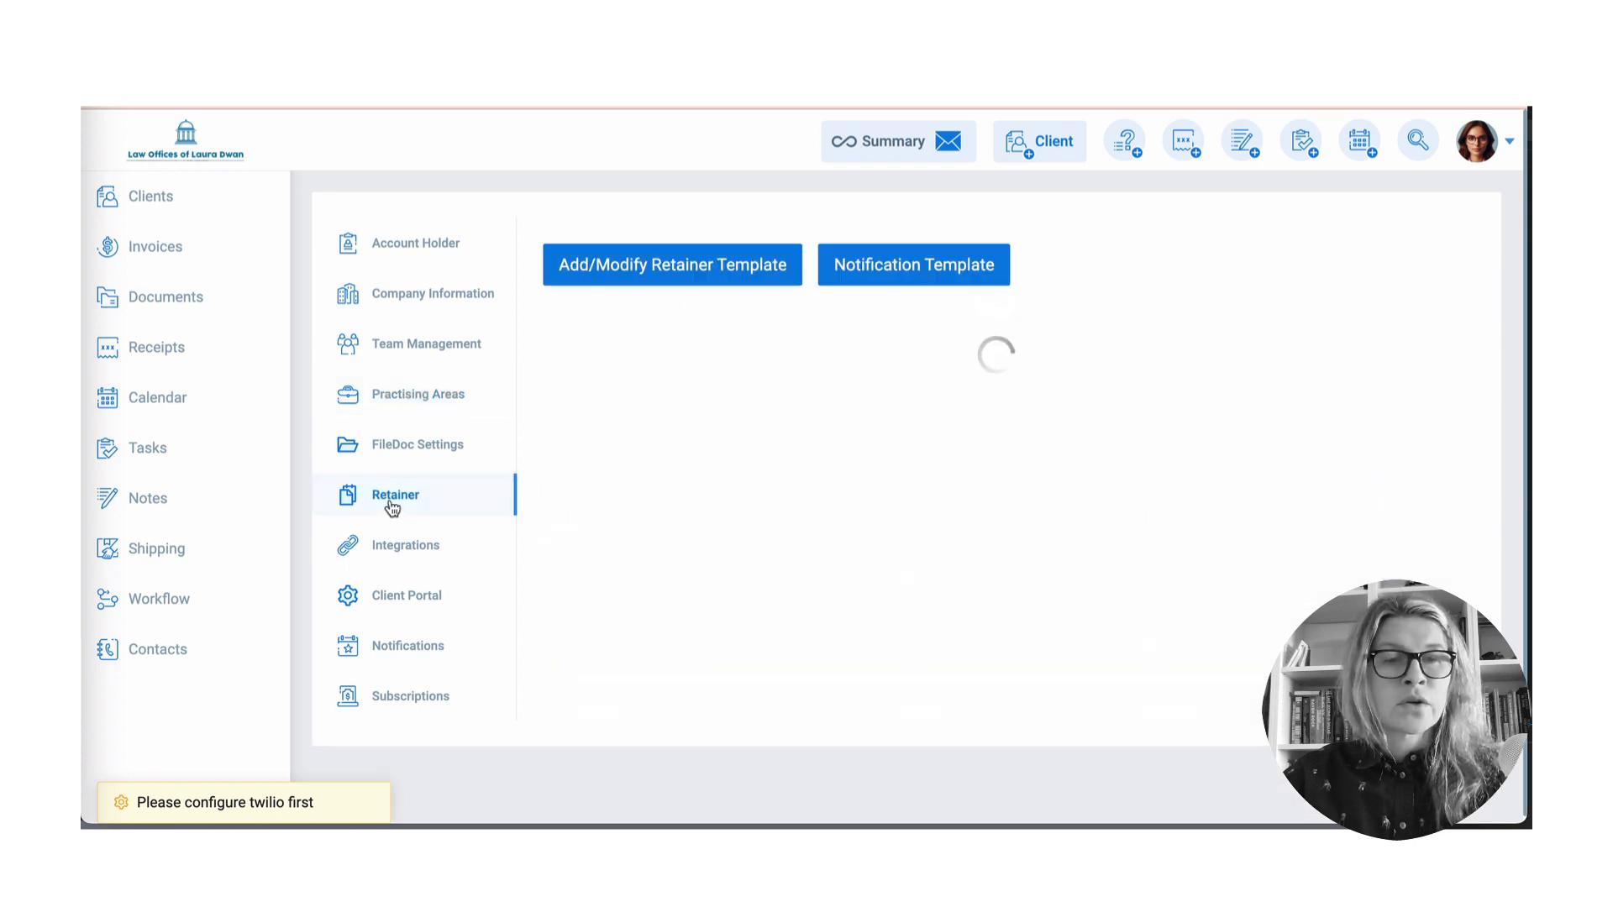
left_click(435, 447)
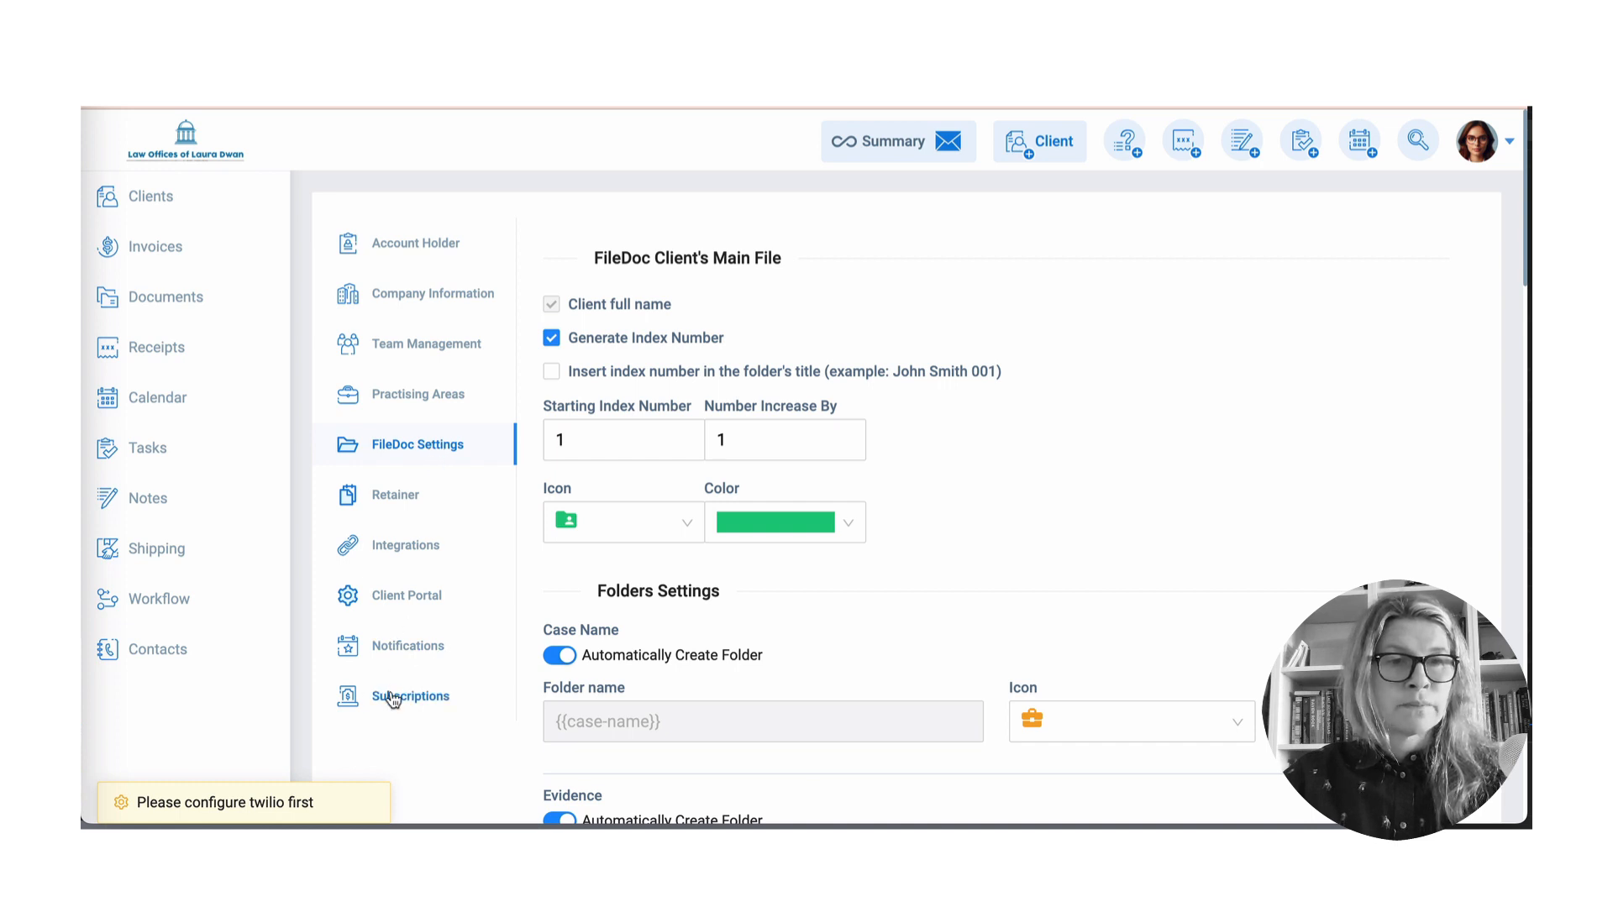
left_click(150, 195)
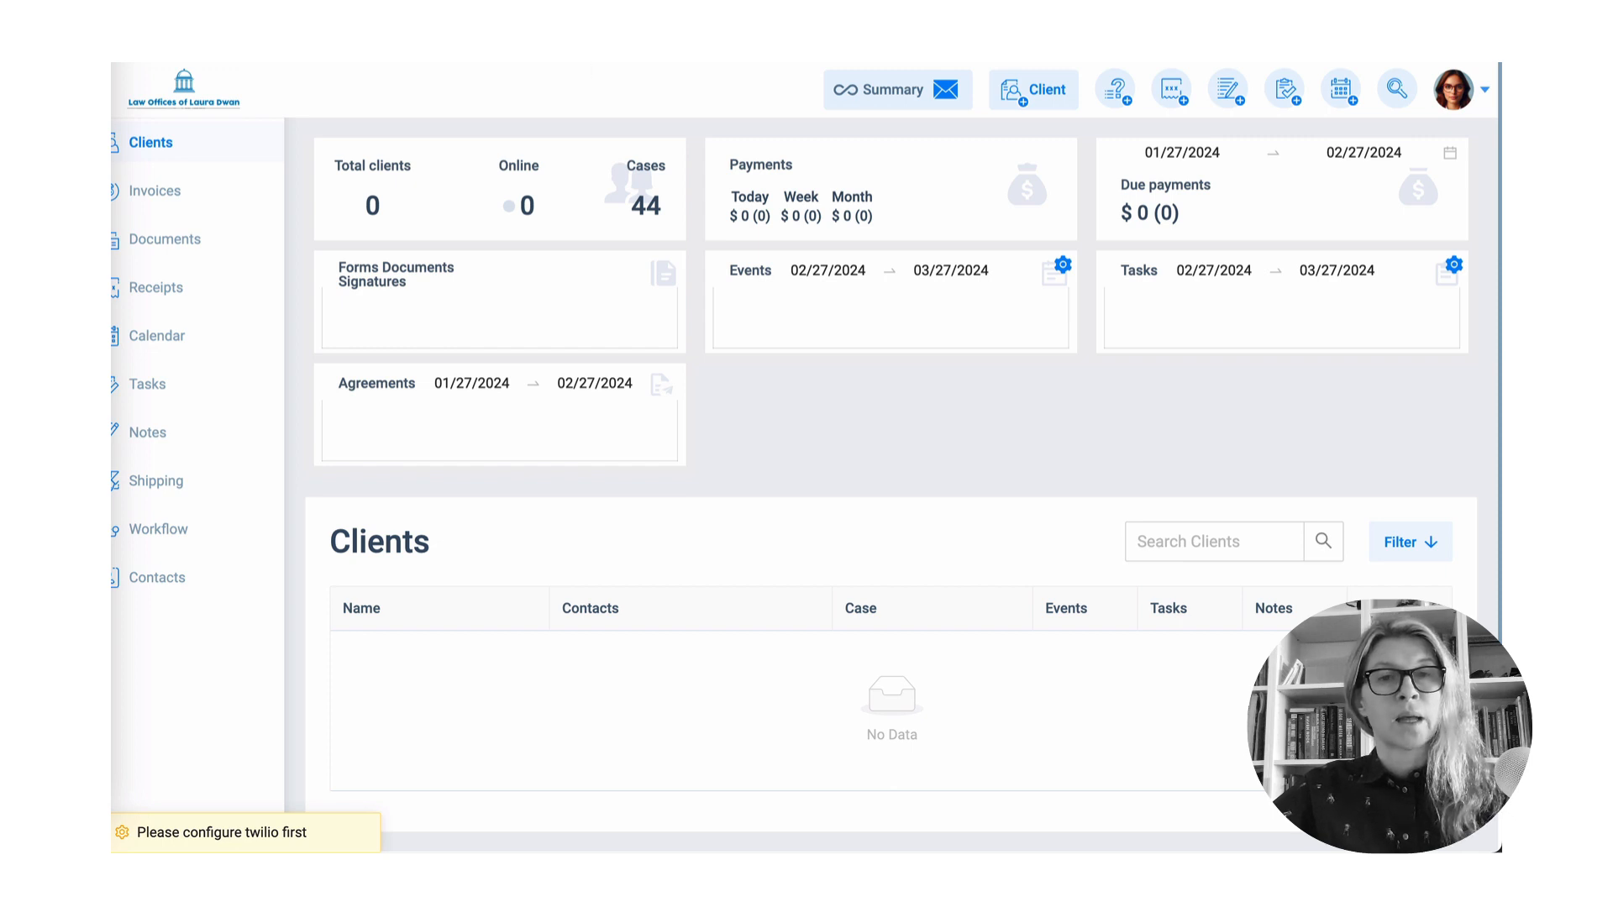
- Start a new client, enter the client's email, first name, last name and mobile number, and continue
left_click(1059, 95)
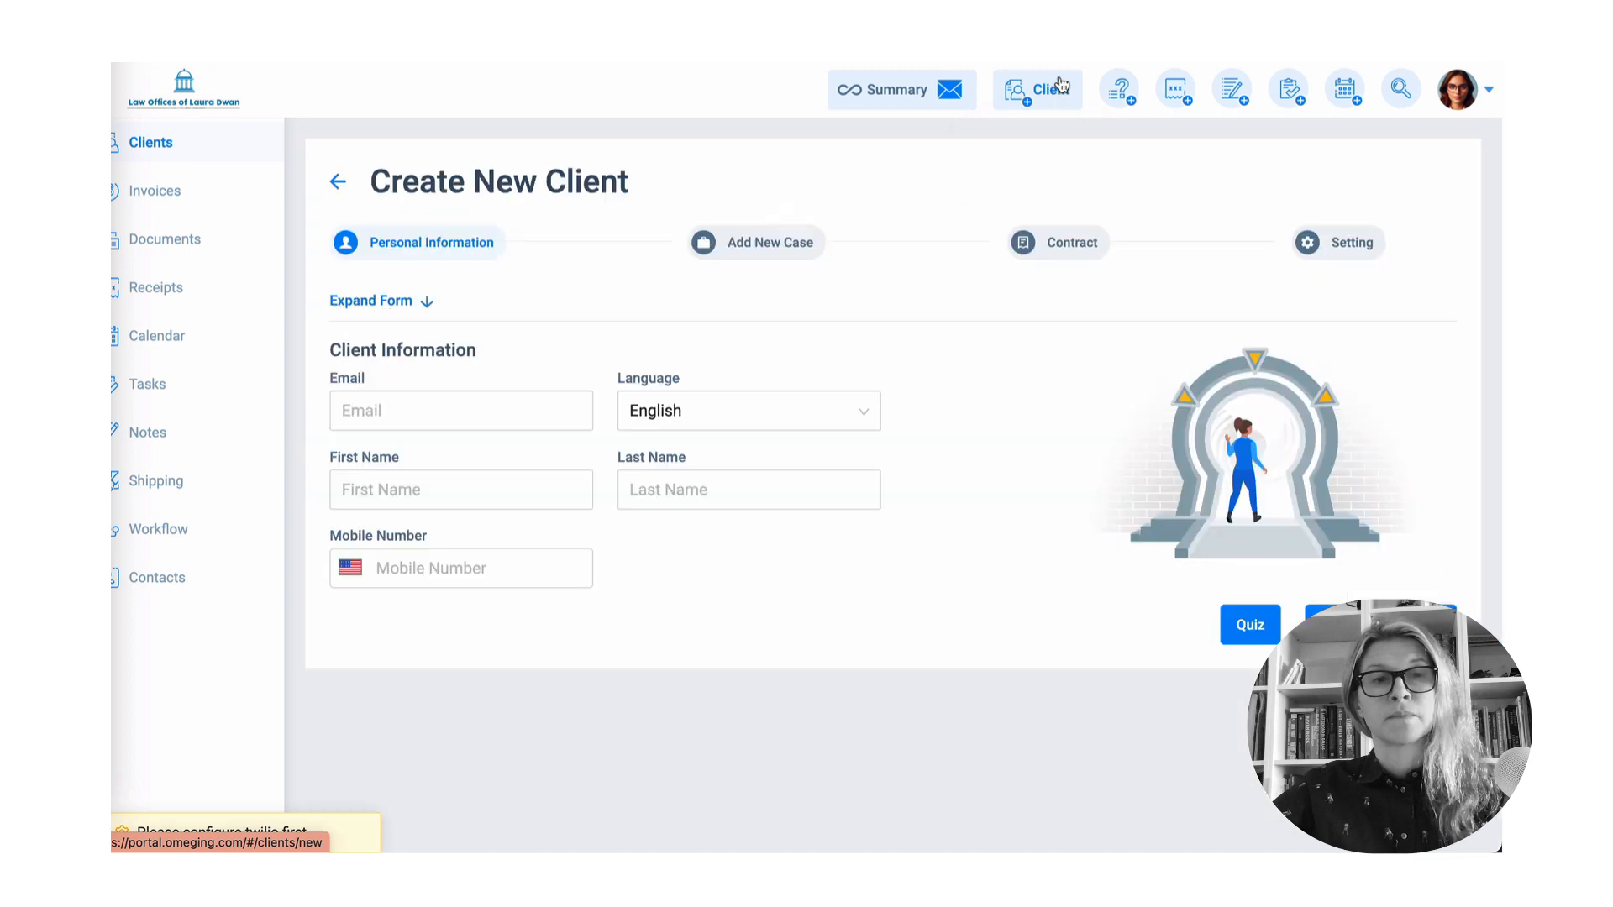
left_click(448, 415)
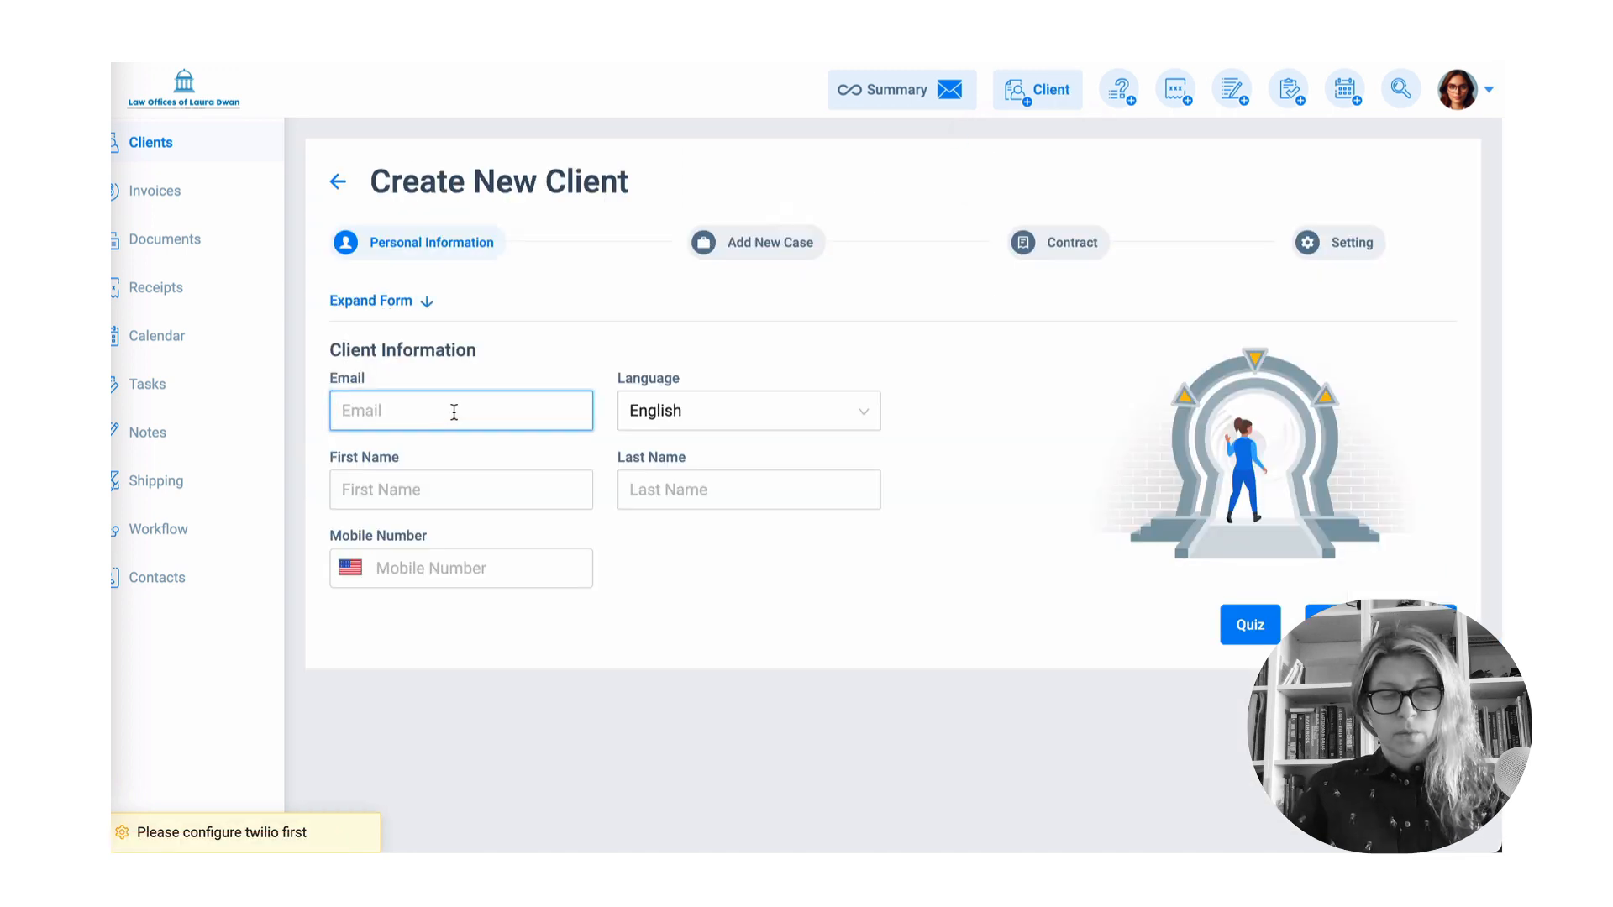
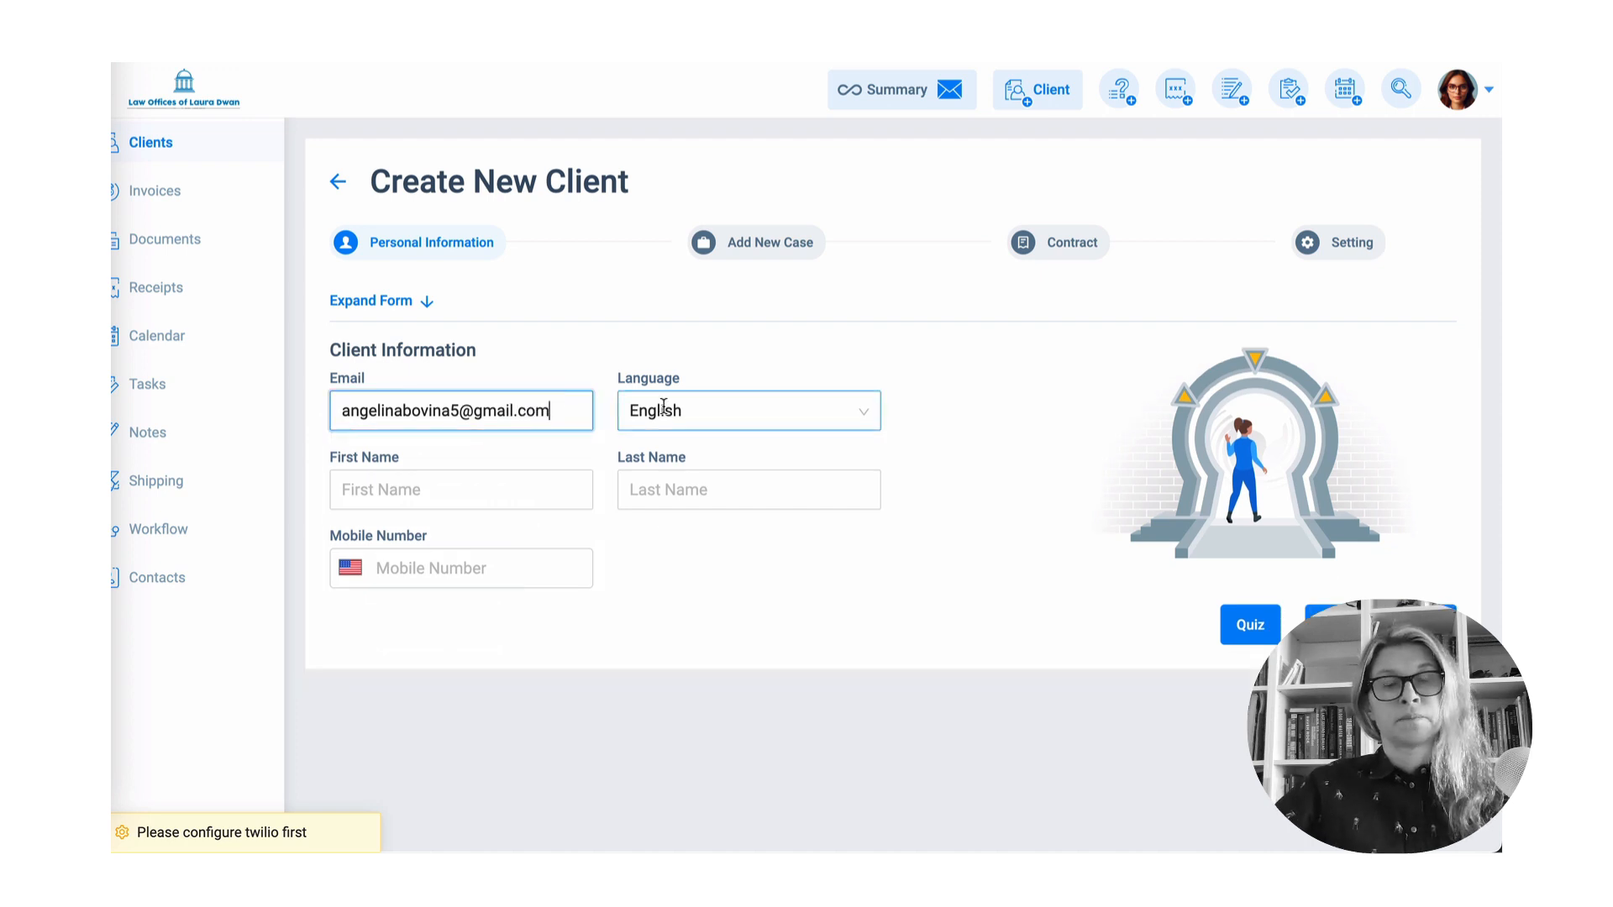
left_click(538, 485)
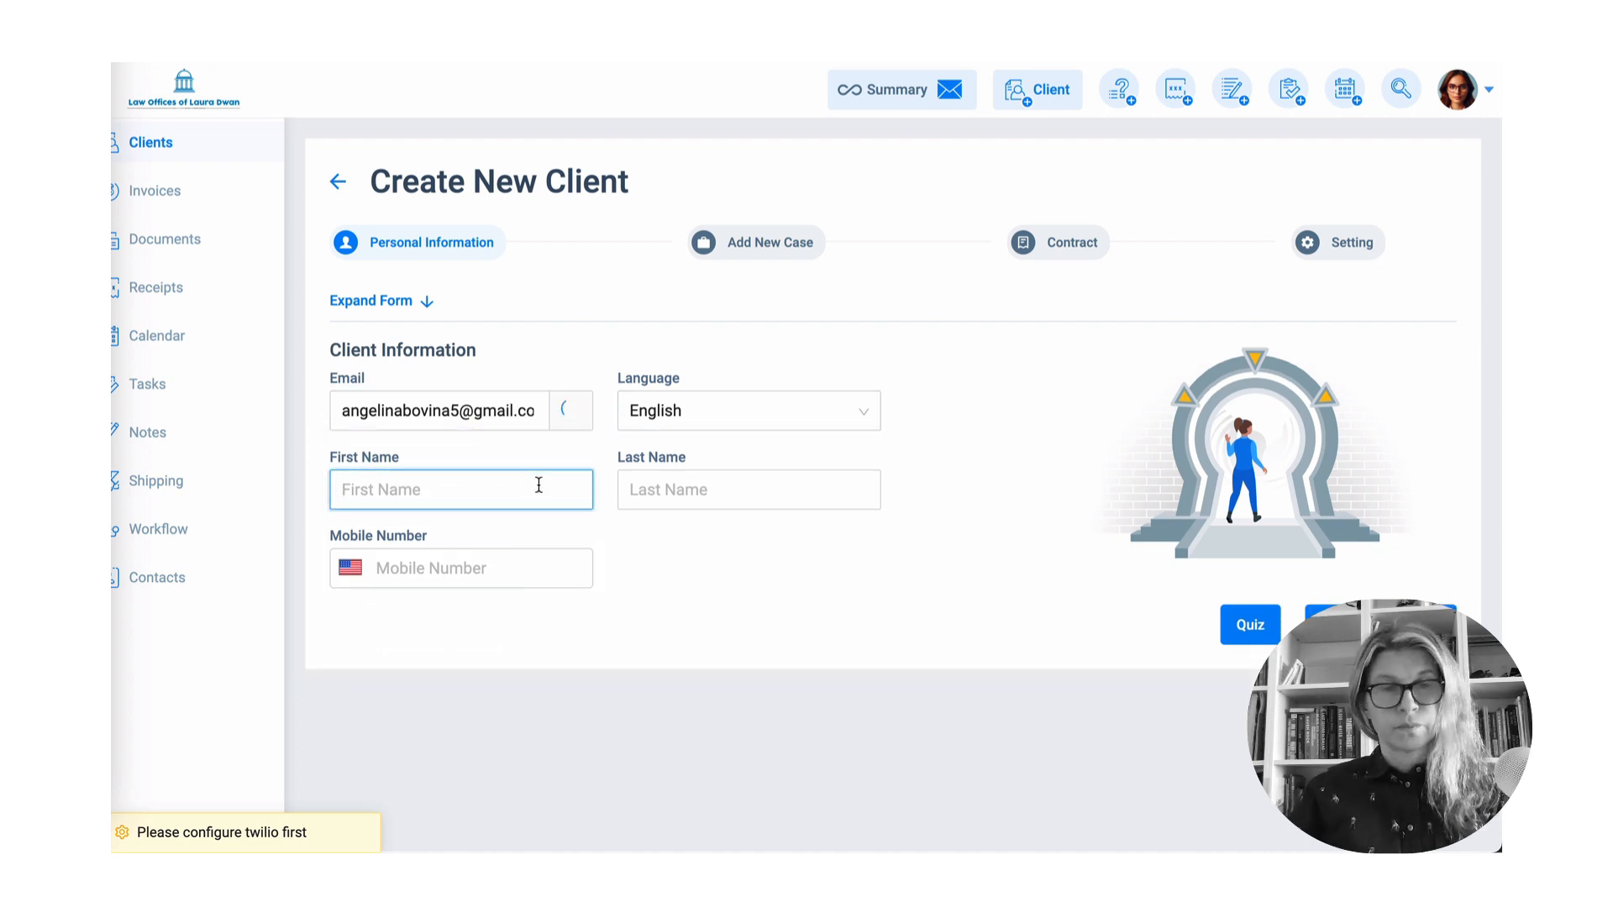
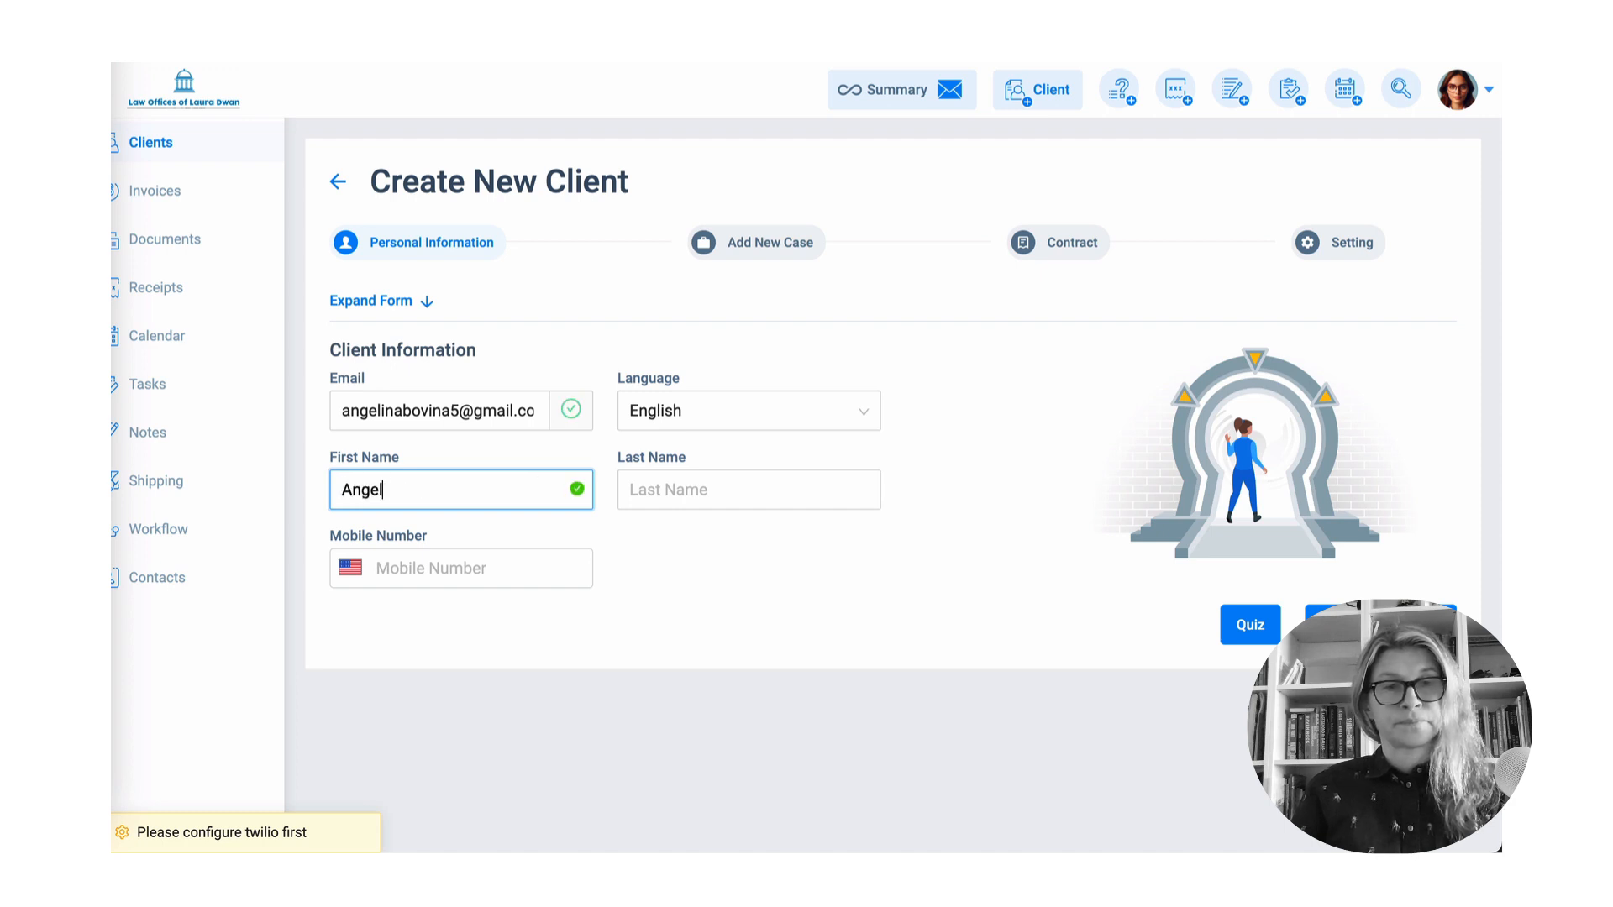
left_click(712, 473)
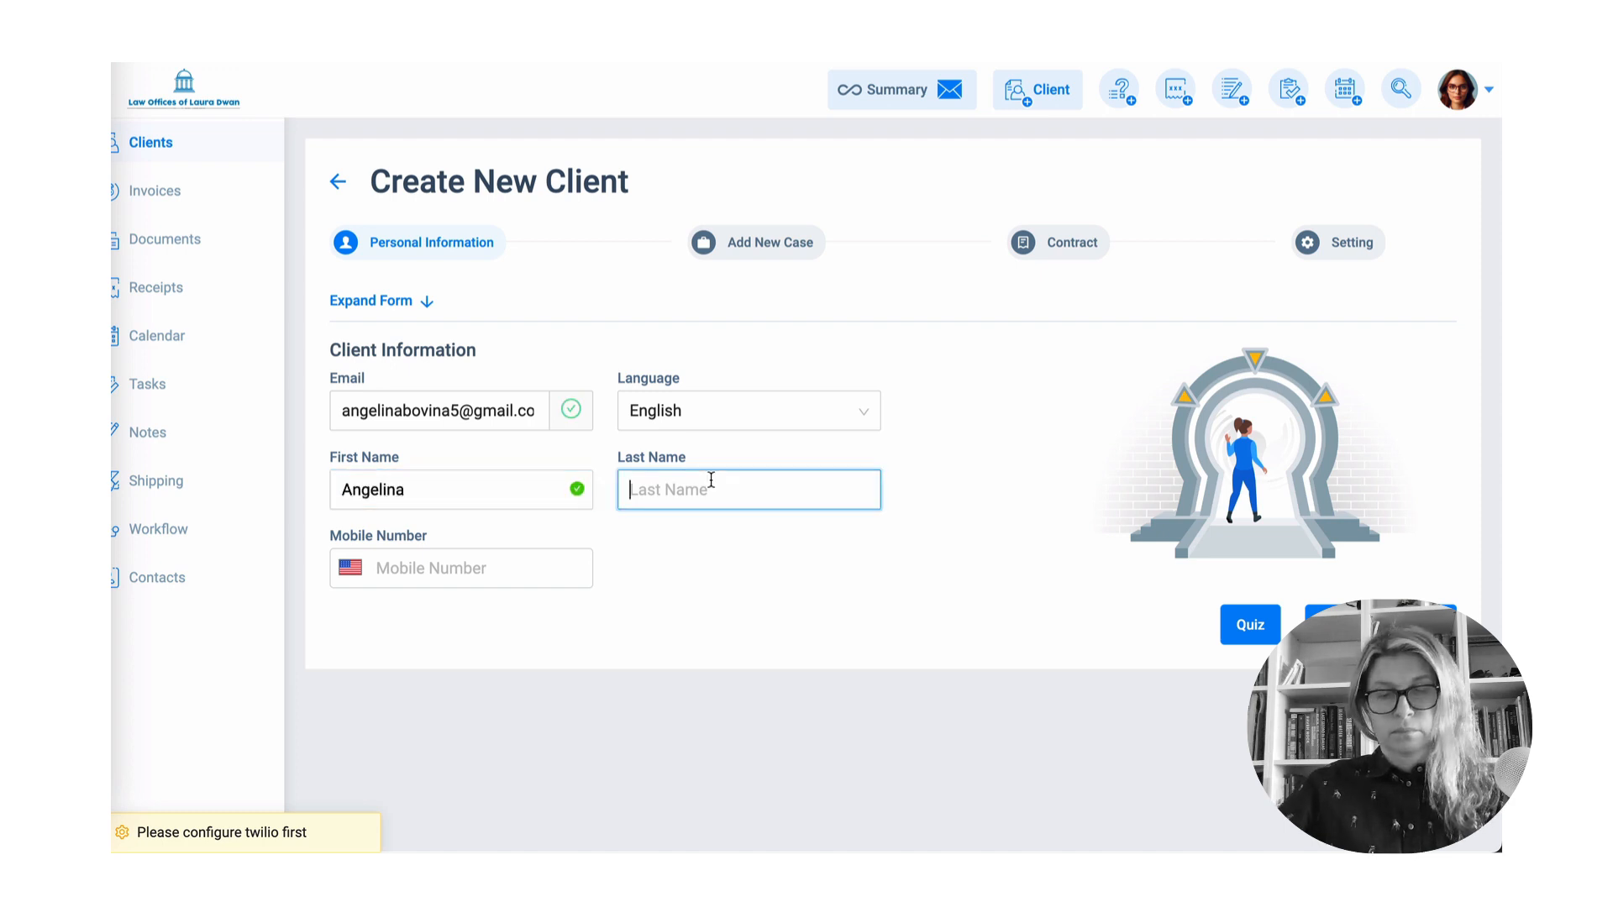
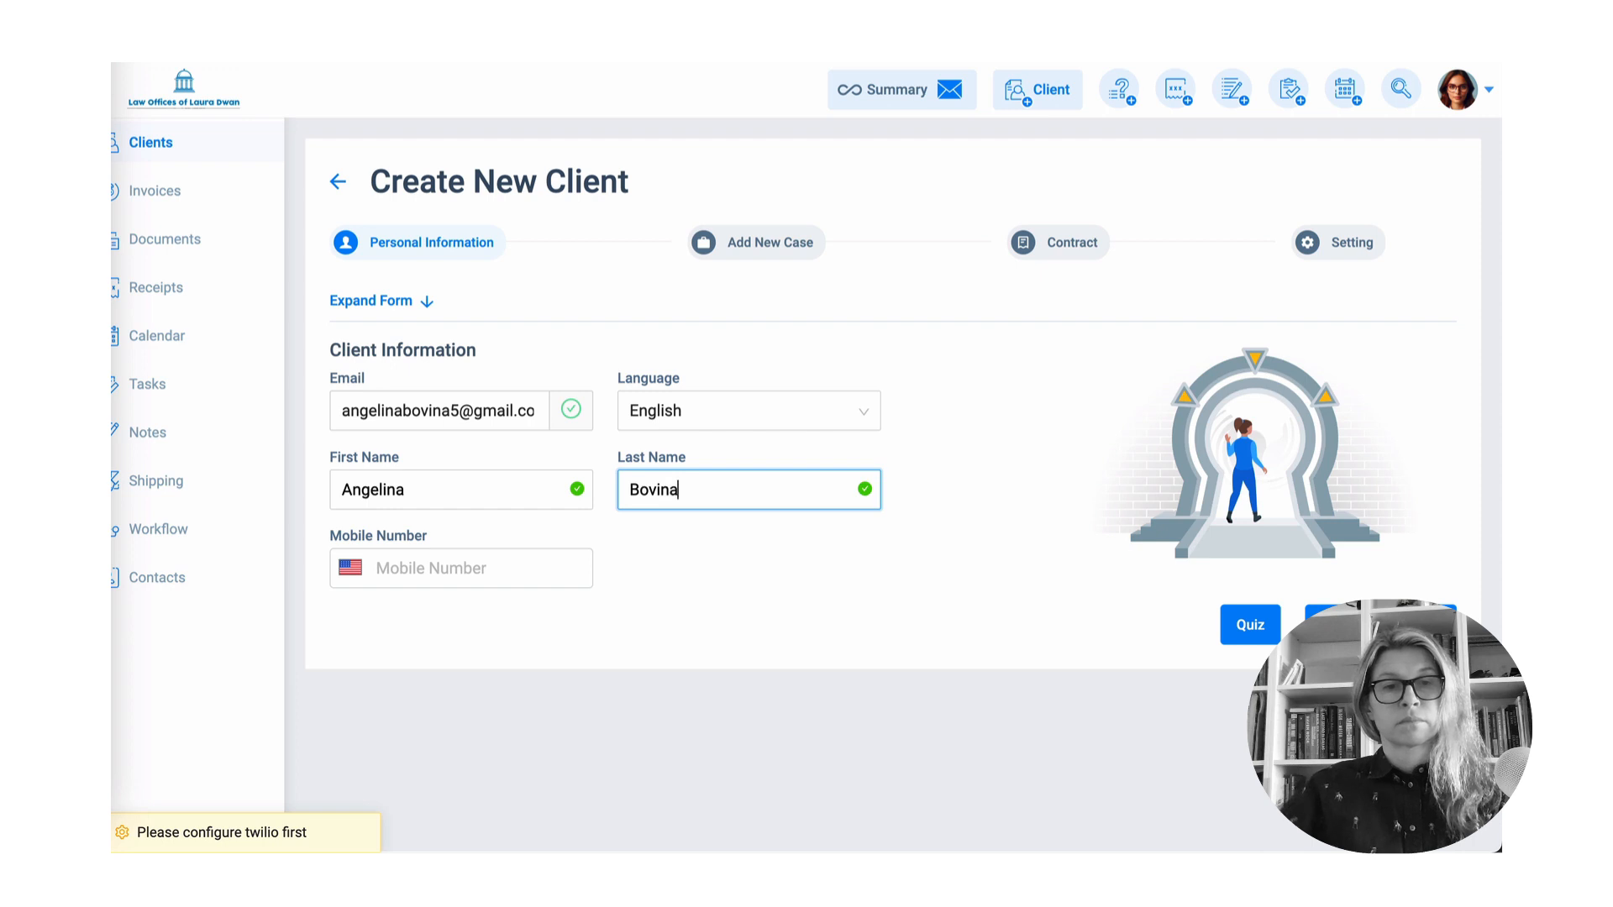
left_click(492, 565)
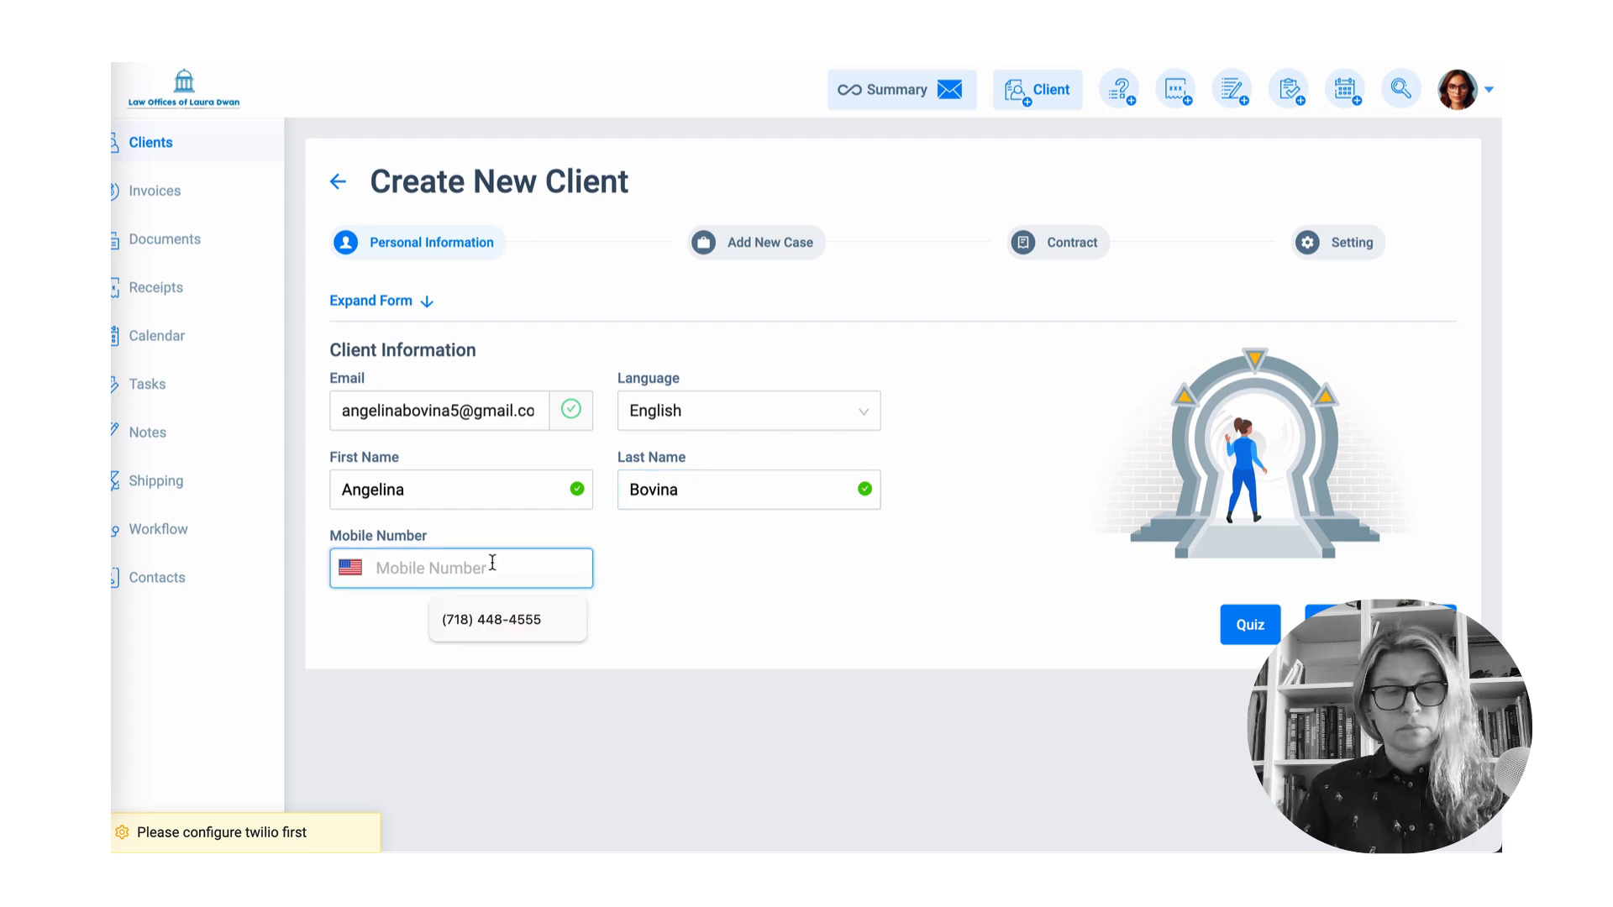
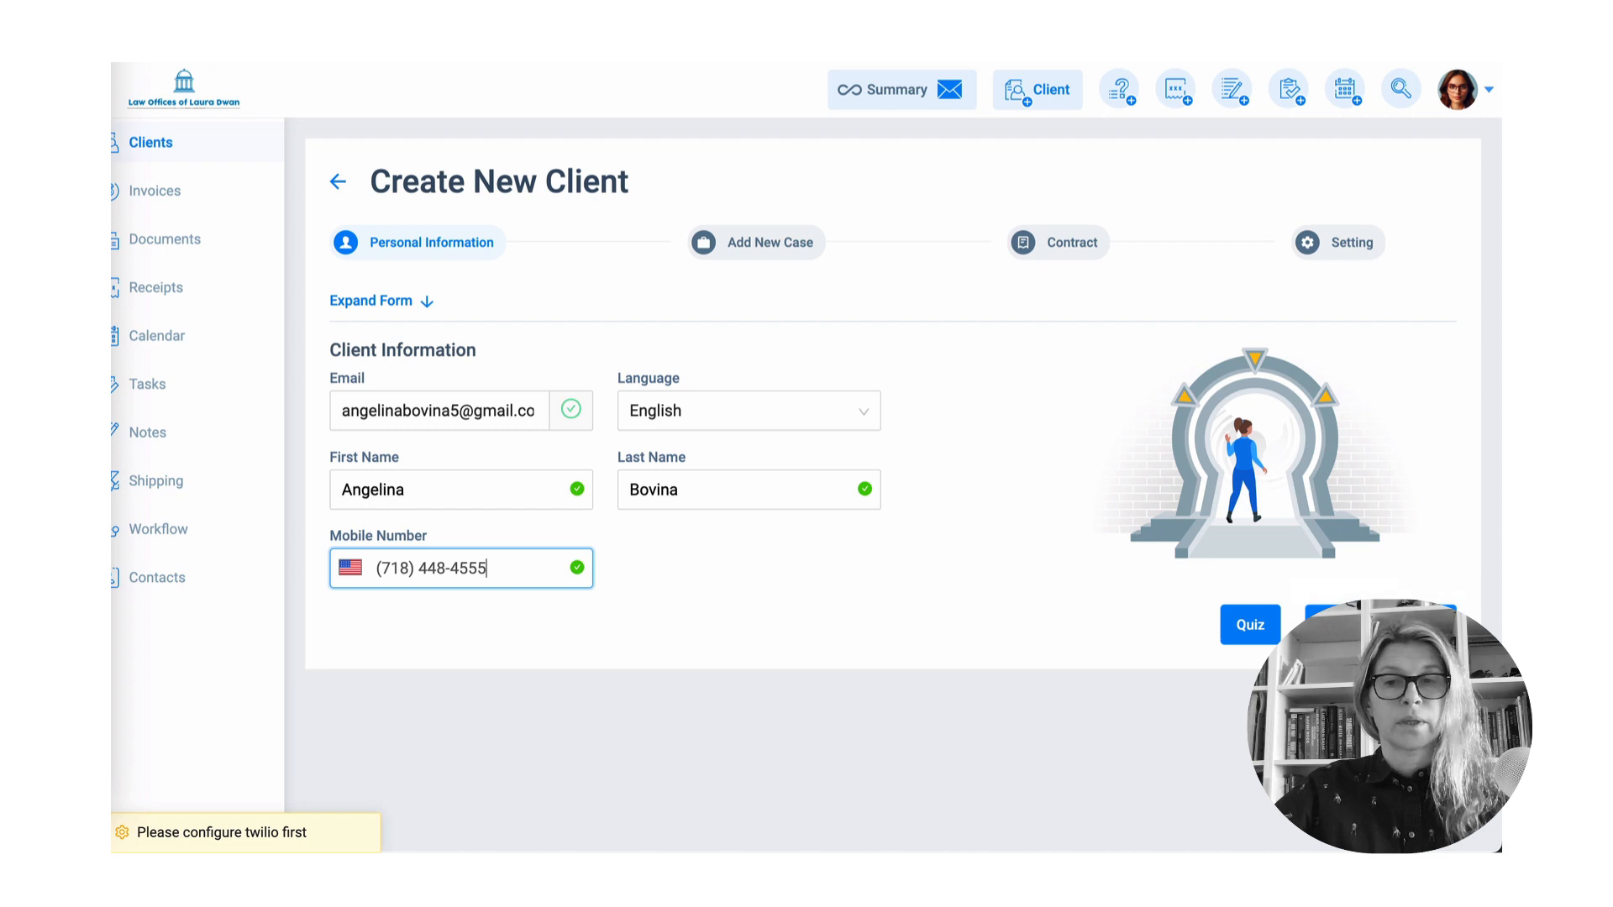
left_click(1381, 624)
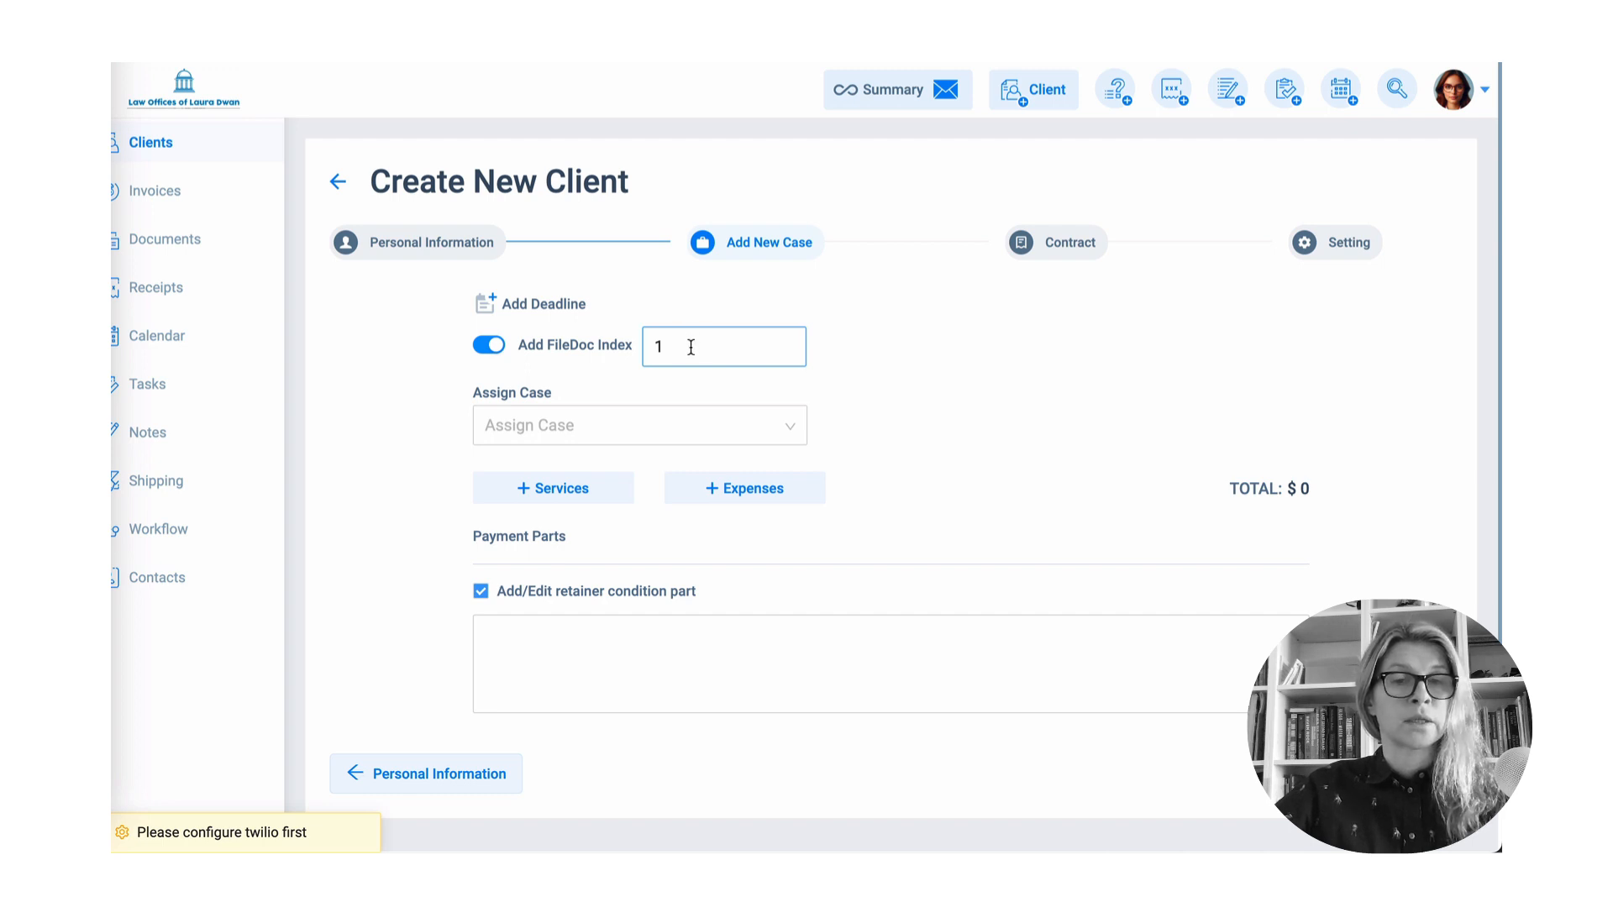
- Assign the Asylum case with the Attorney Representation rate type at a $9,000 flat rate
left_click(840, 304)
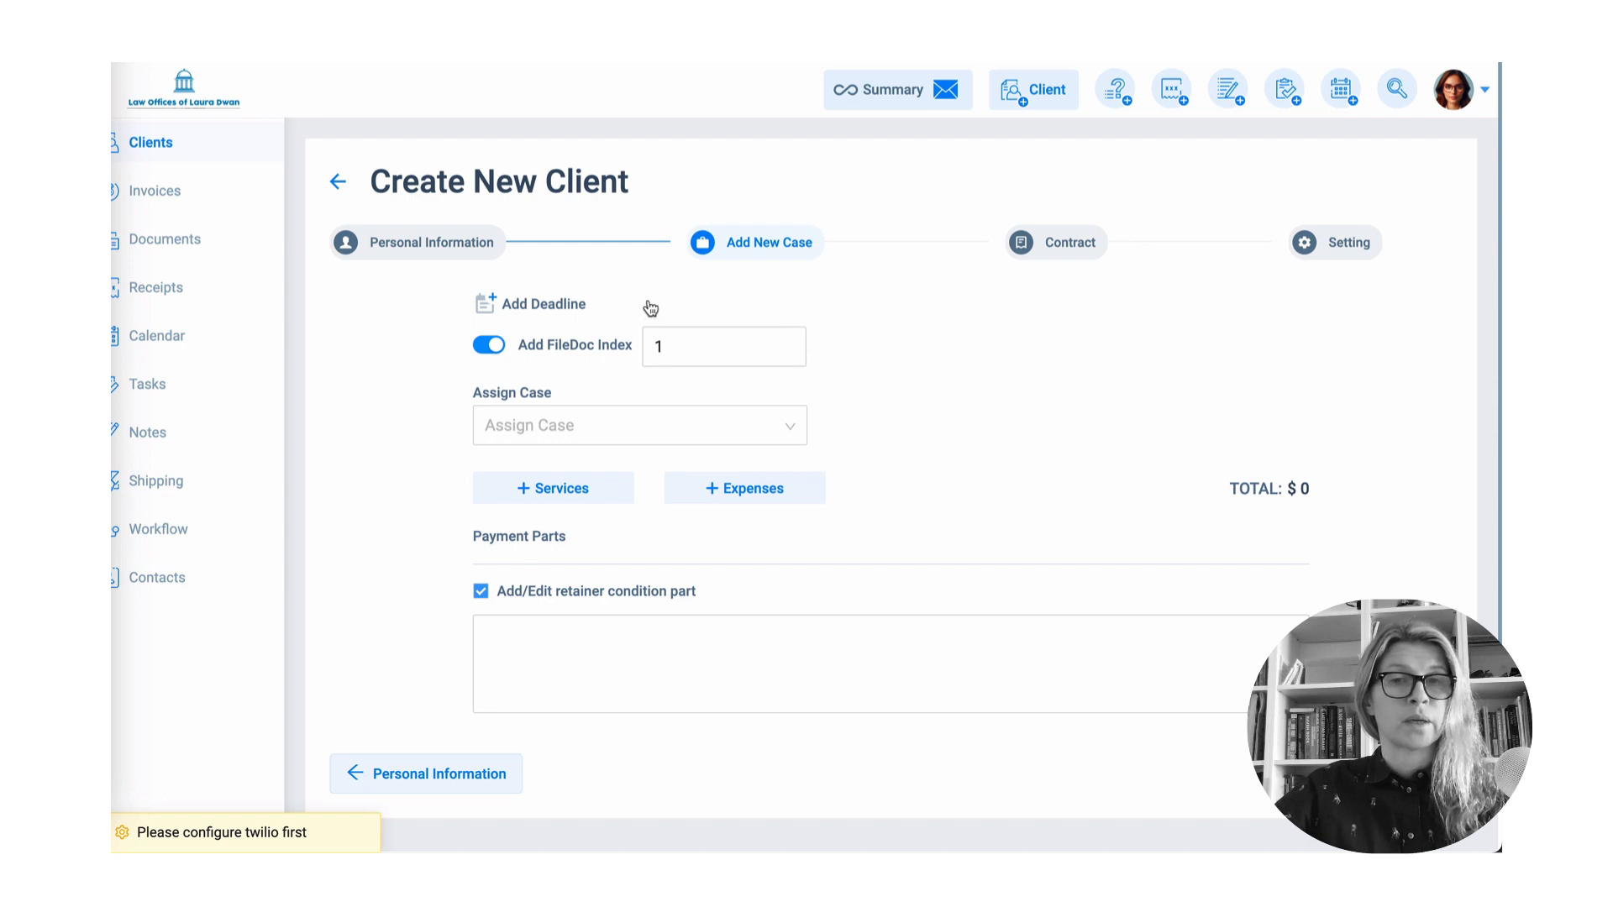
left_click(580, 422)
type("Asy")
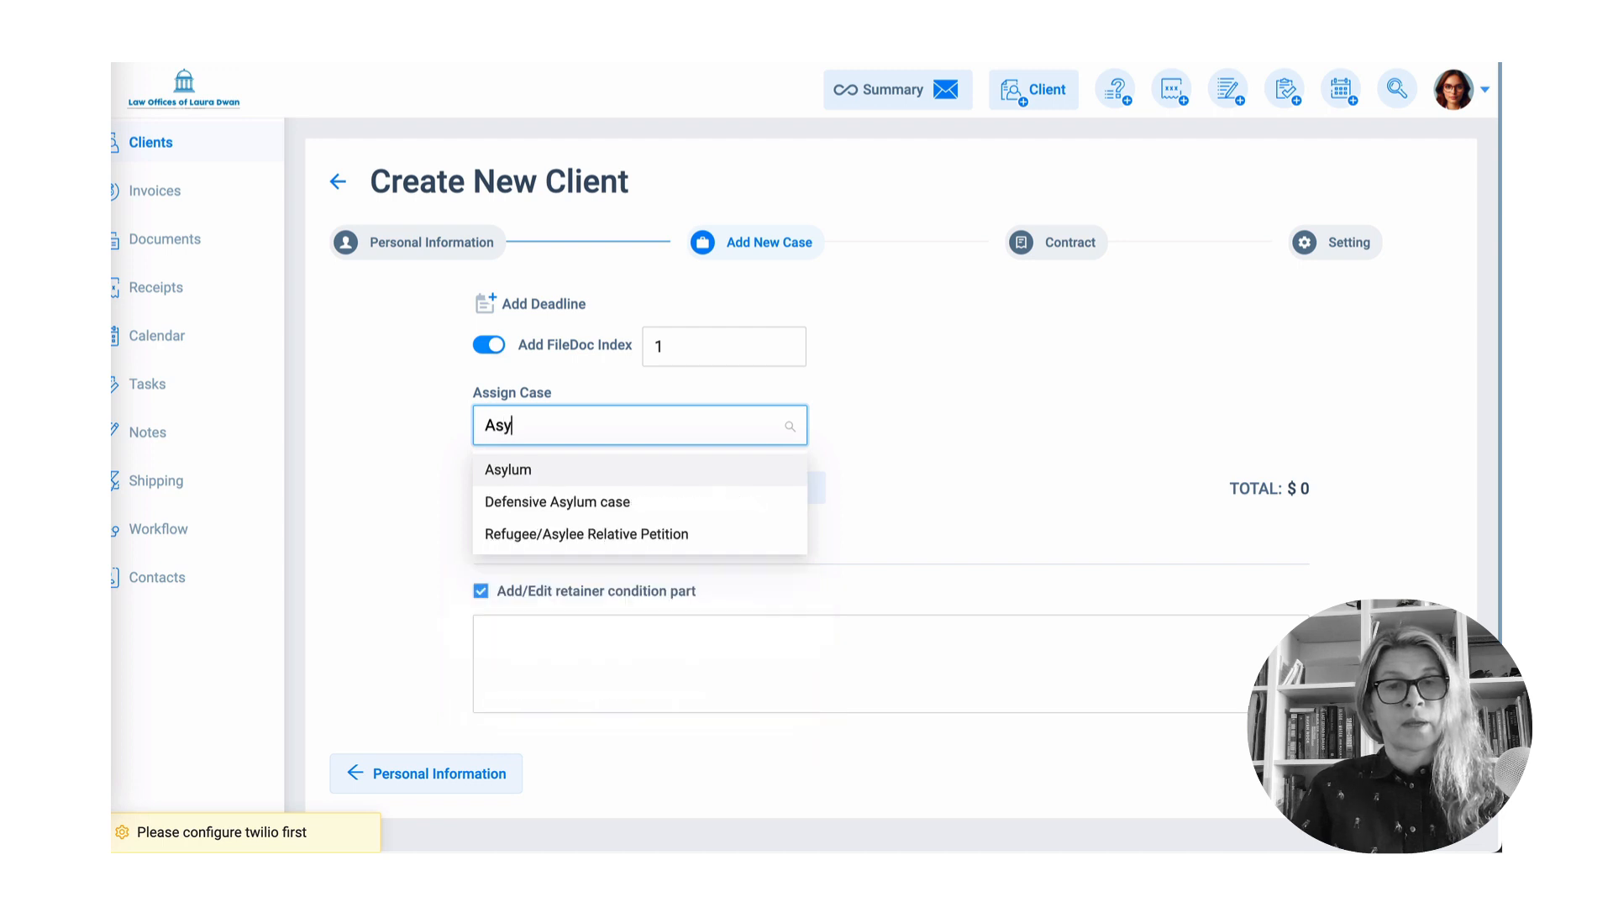
left_click(568, 467)
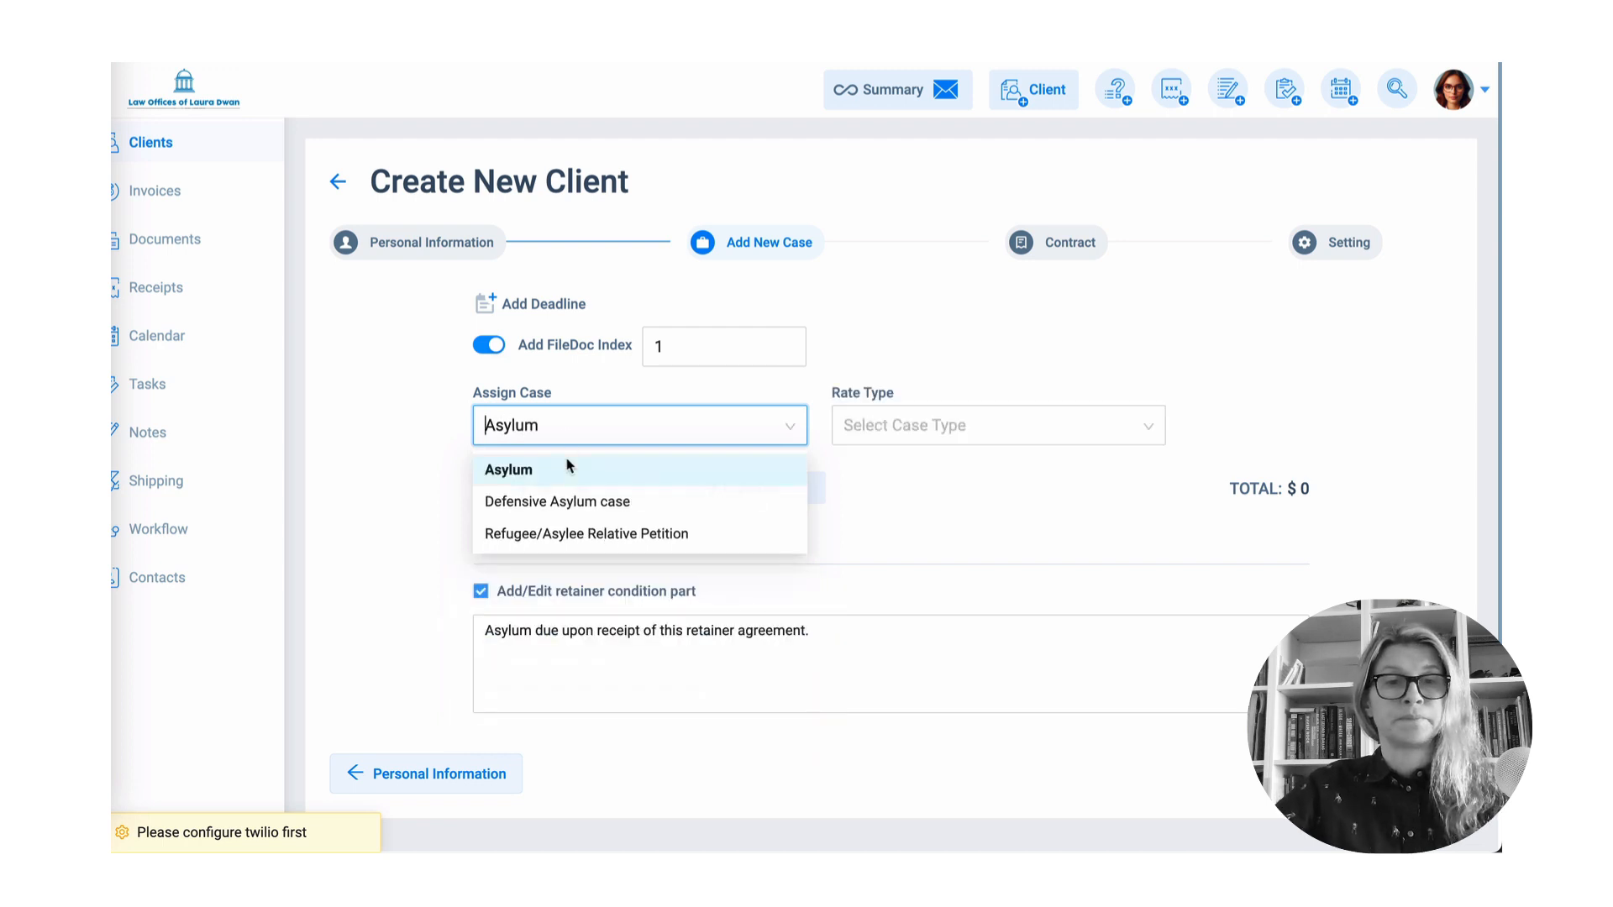
scroll(568, 468, "down", 1)
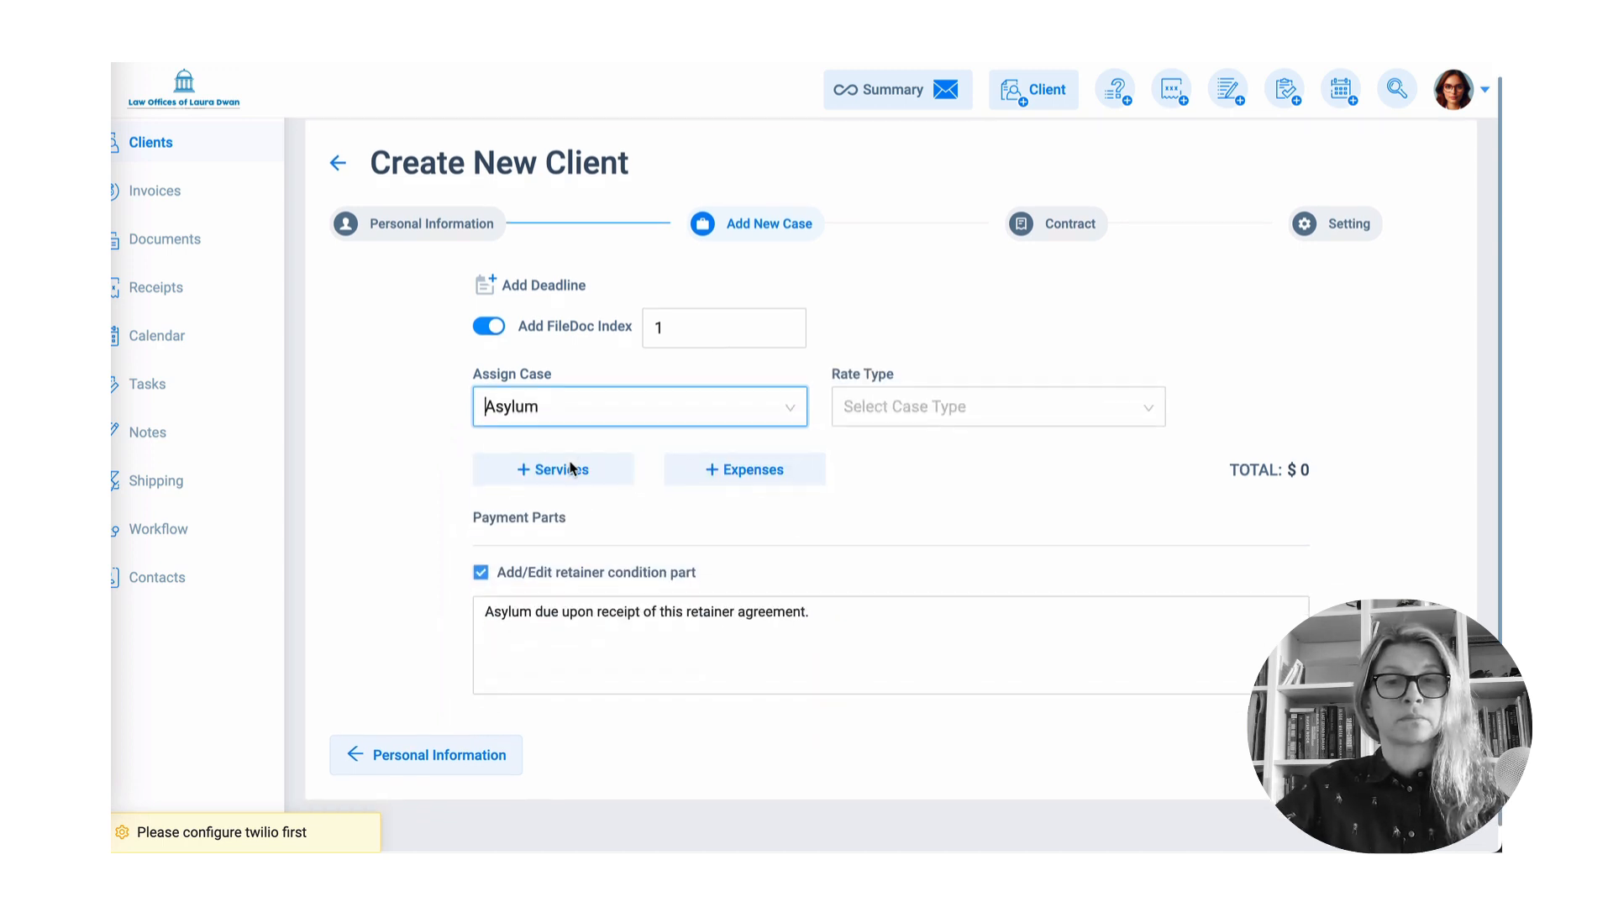
left_click(974, 406)
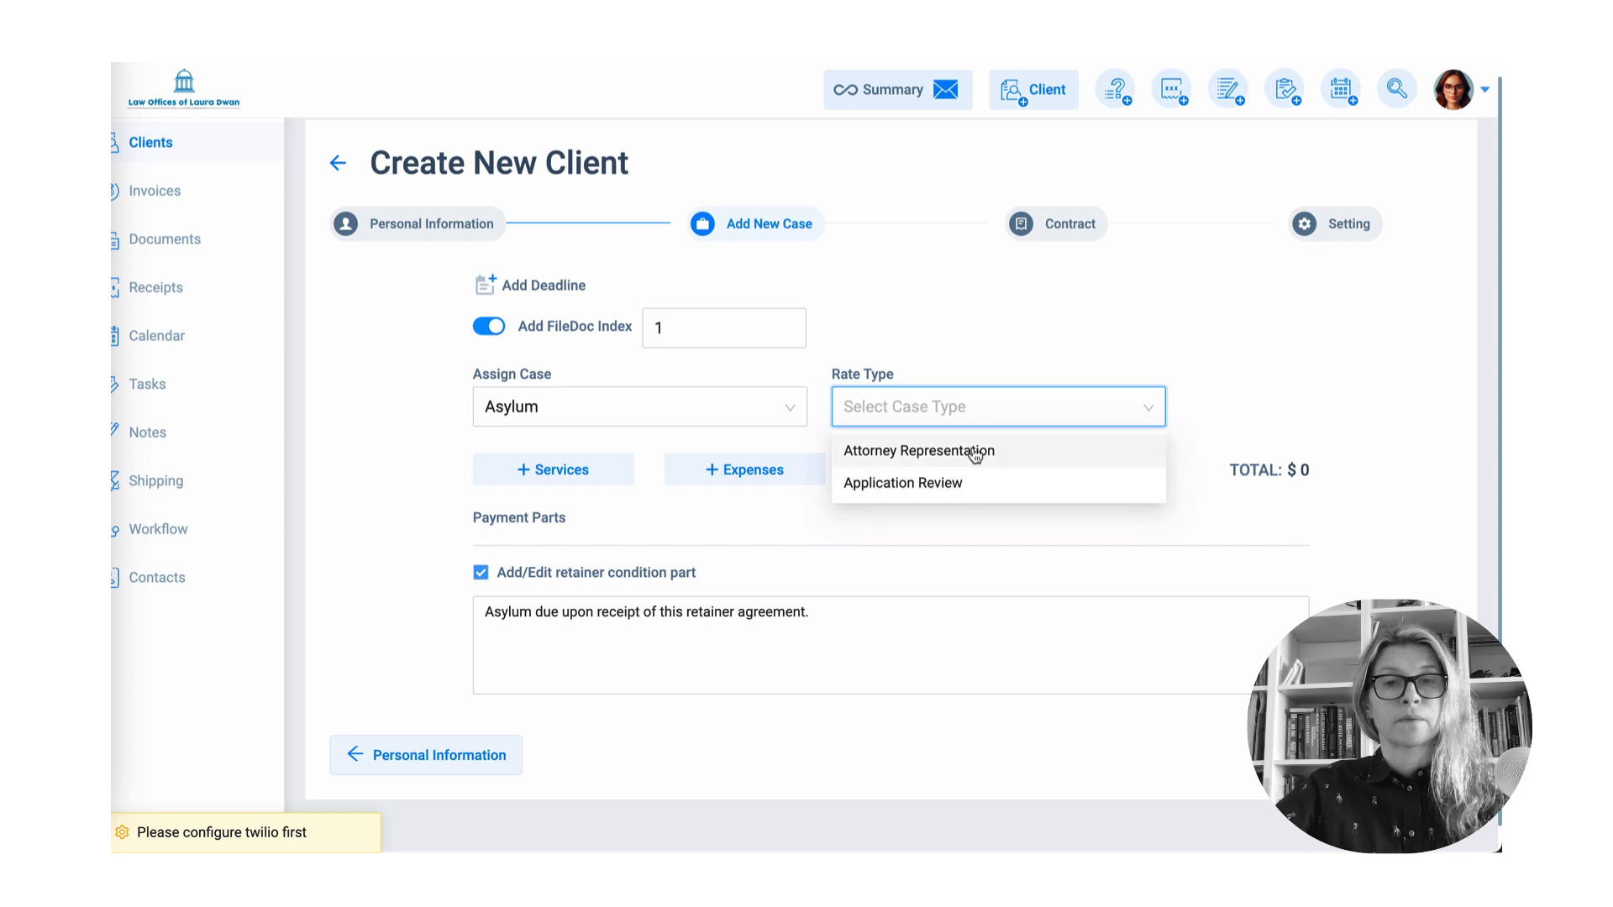
left_click(972, 454)
scroll(1340, 346, "down", 2)
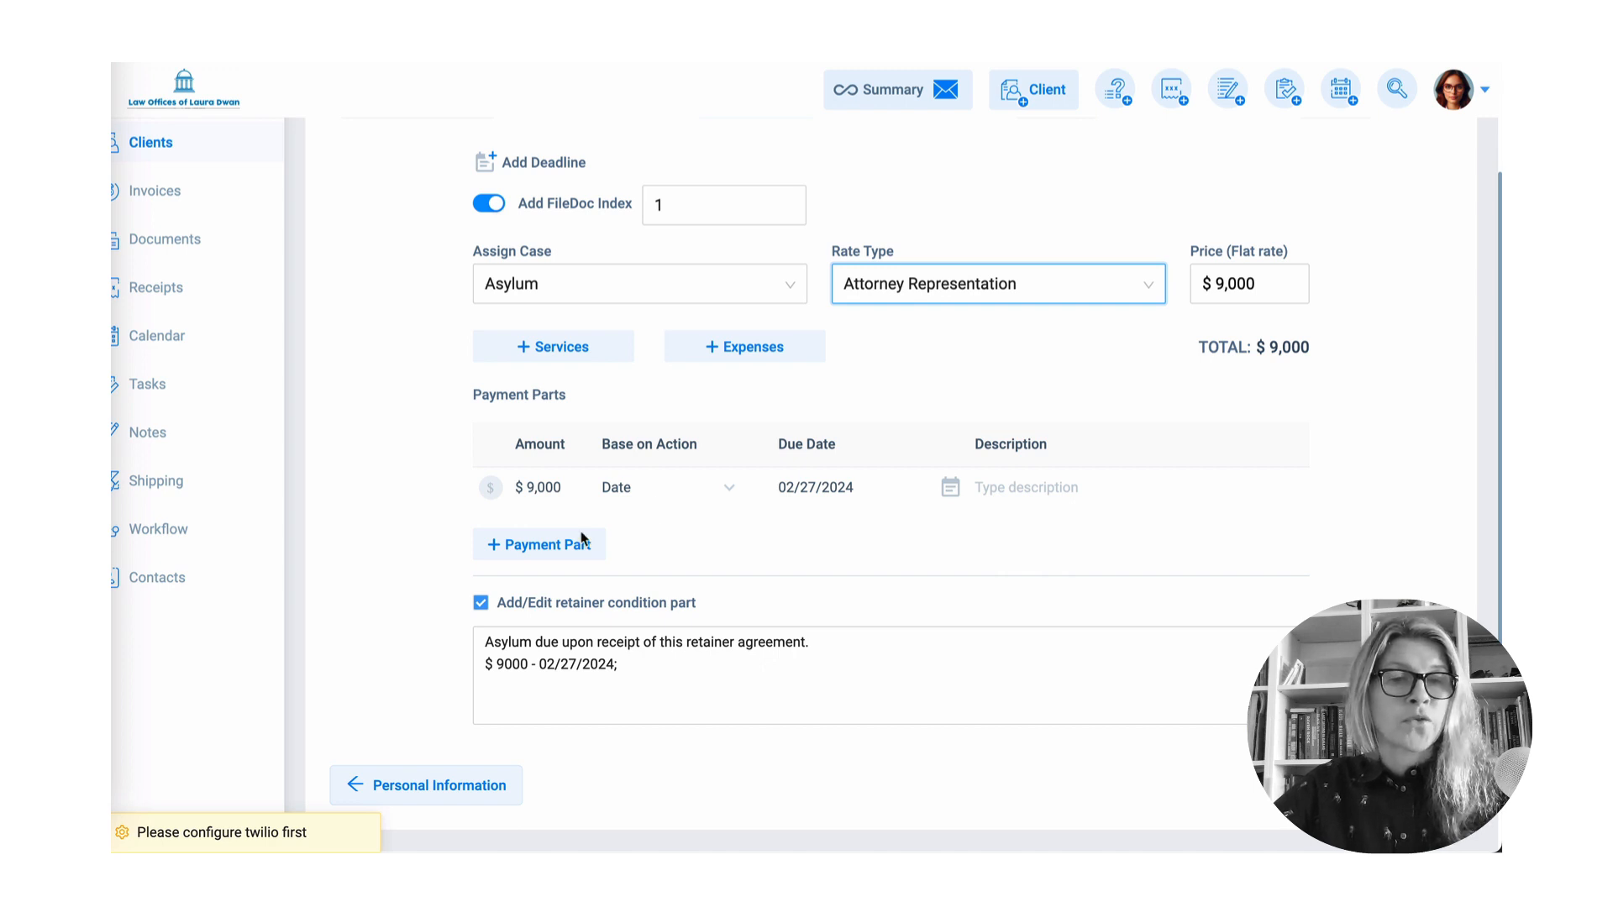
- Add two more payment parts so the $9,000 fee splits into three $3,000 payments
left_click(559, 545)
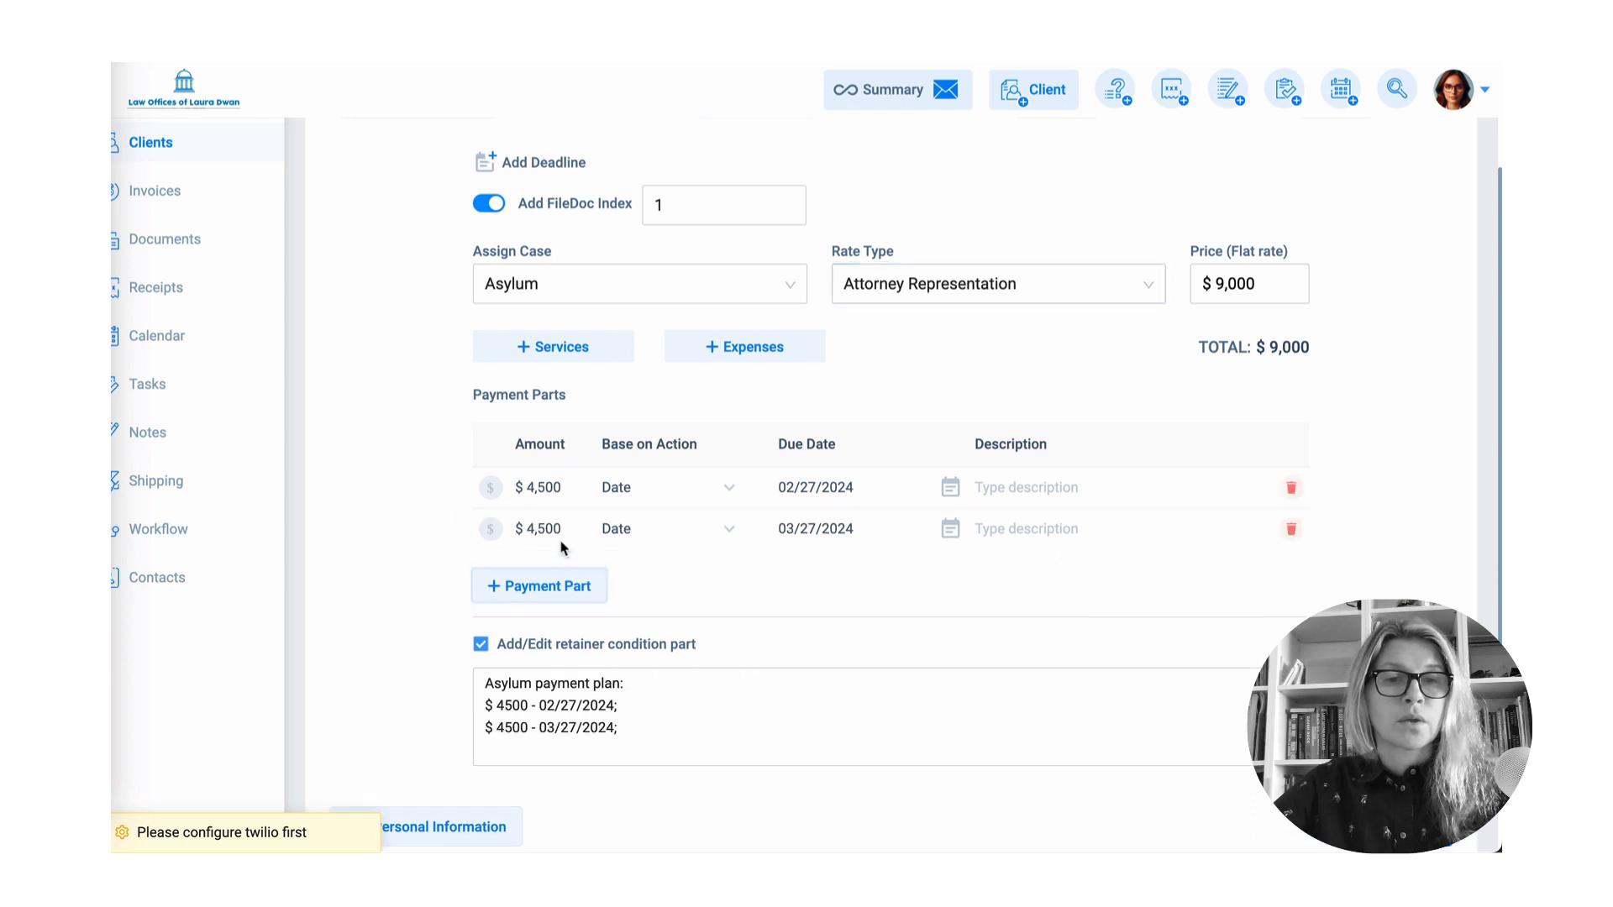
left_click(542, 594)
left_click(623, 800)
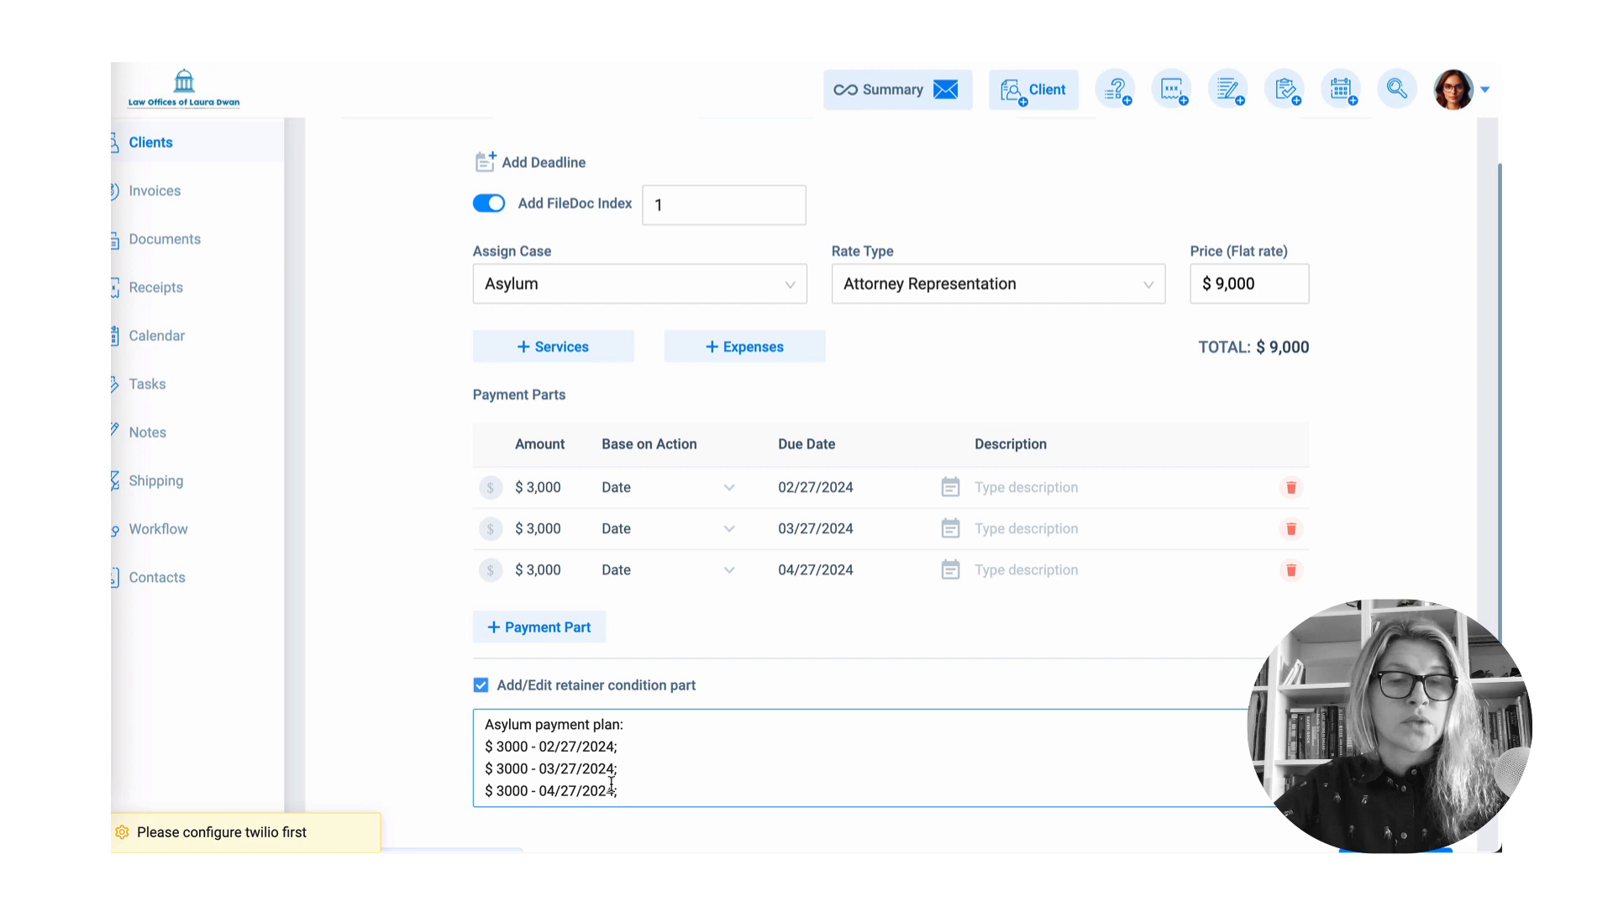
scroll(644, 755, "down", 1)
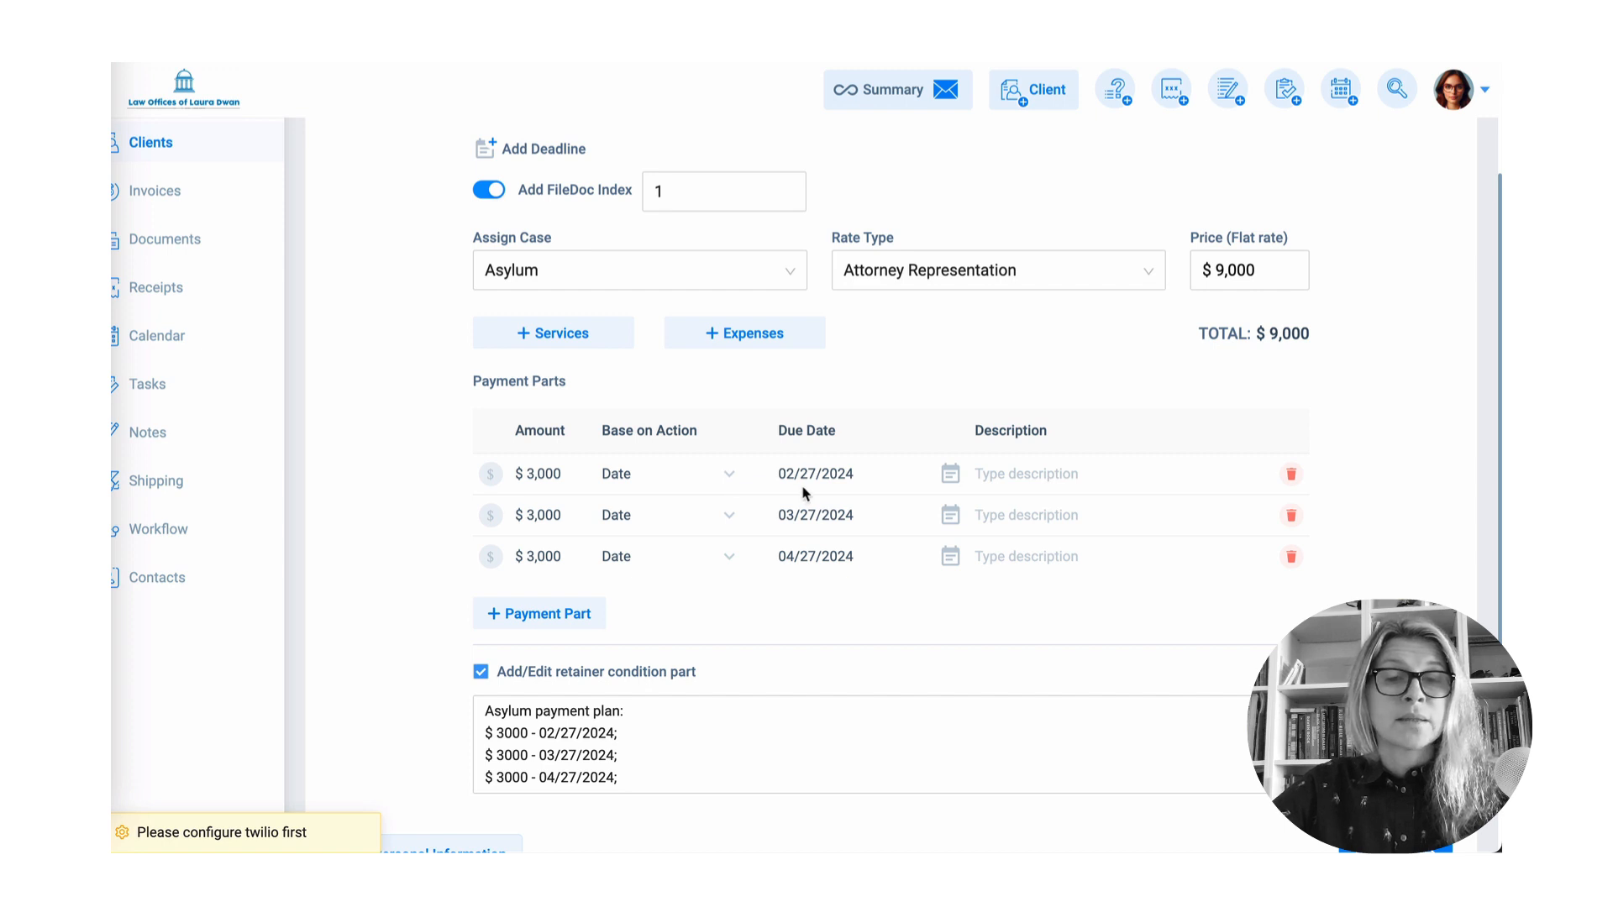
- Make the second payment due at the Schedule (Event) Immigration Interview
left_click(727, 479)
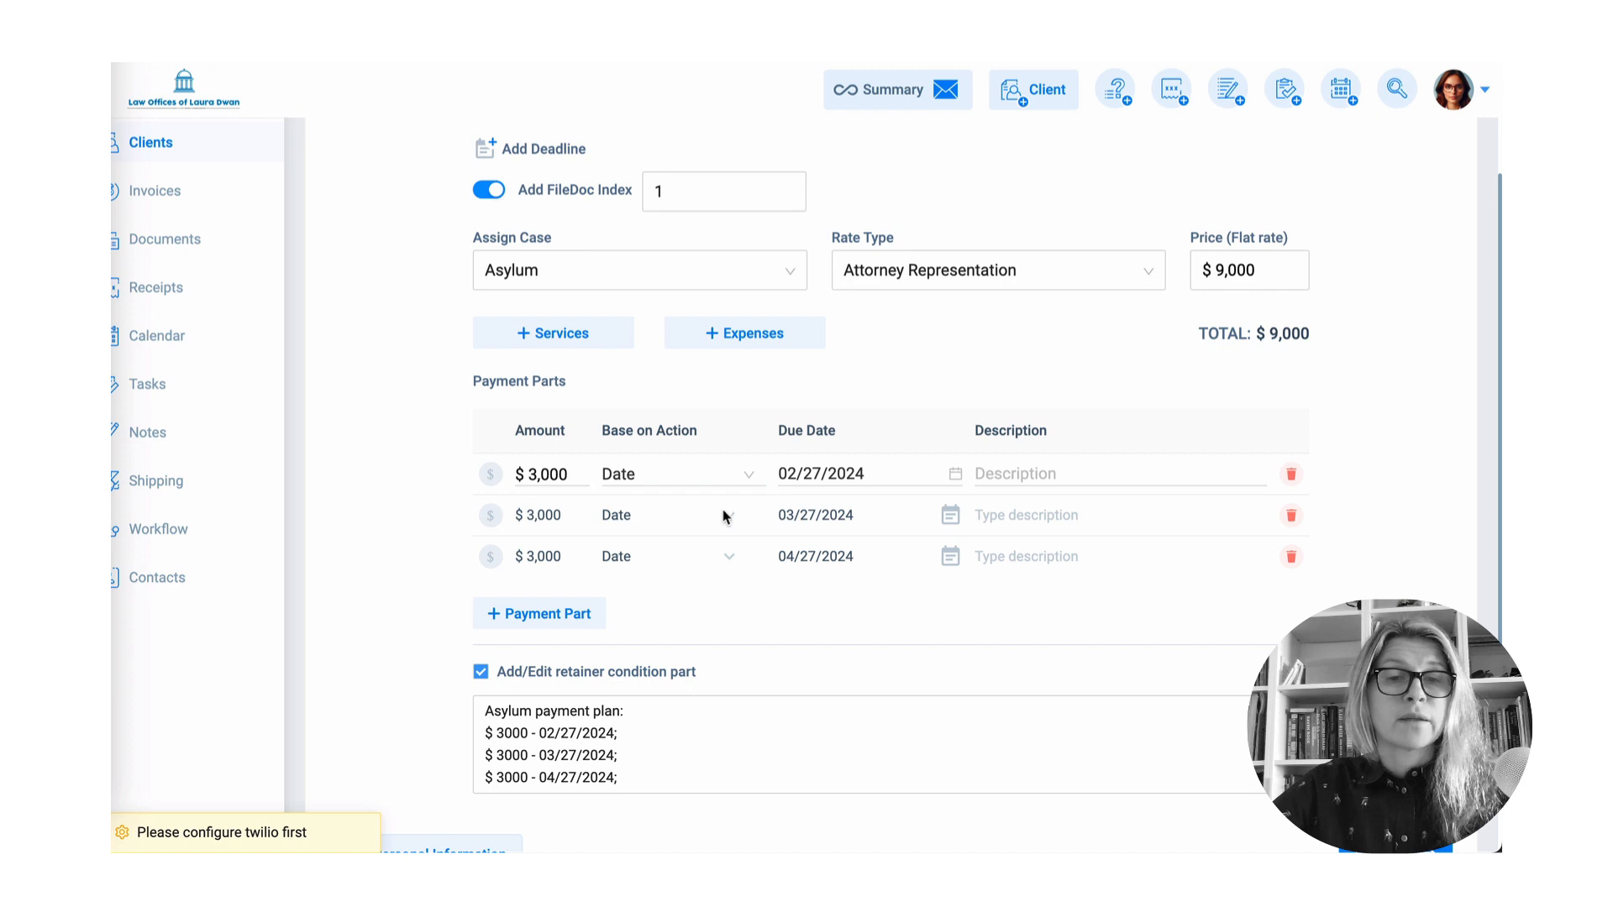
left_click(728, 519)
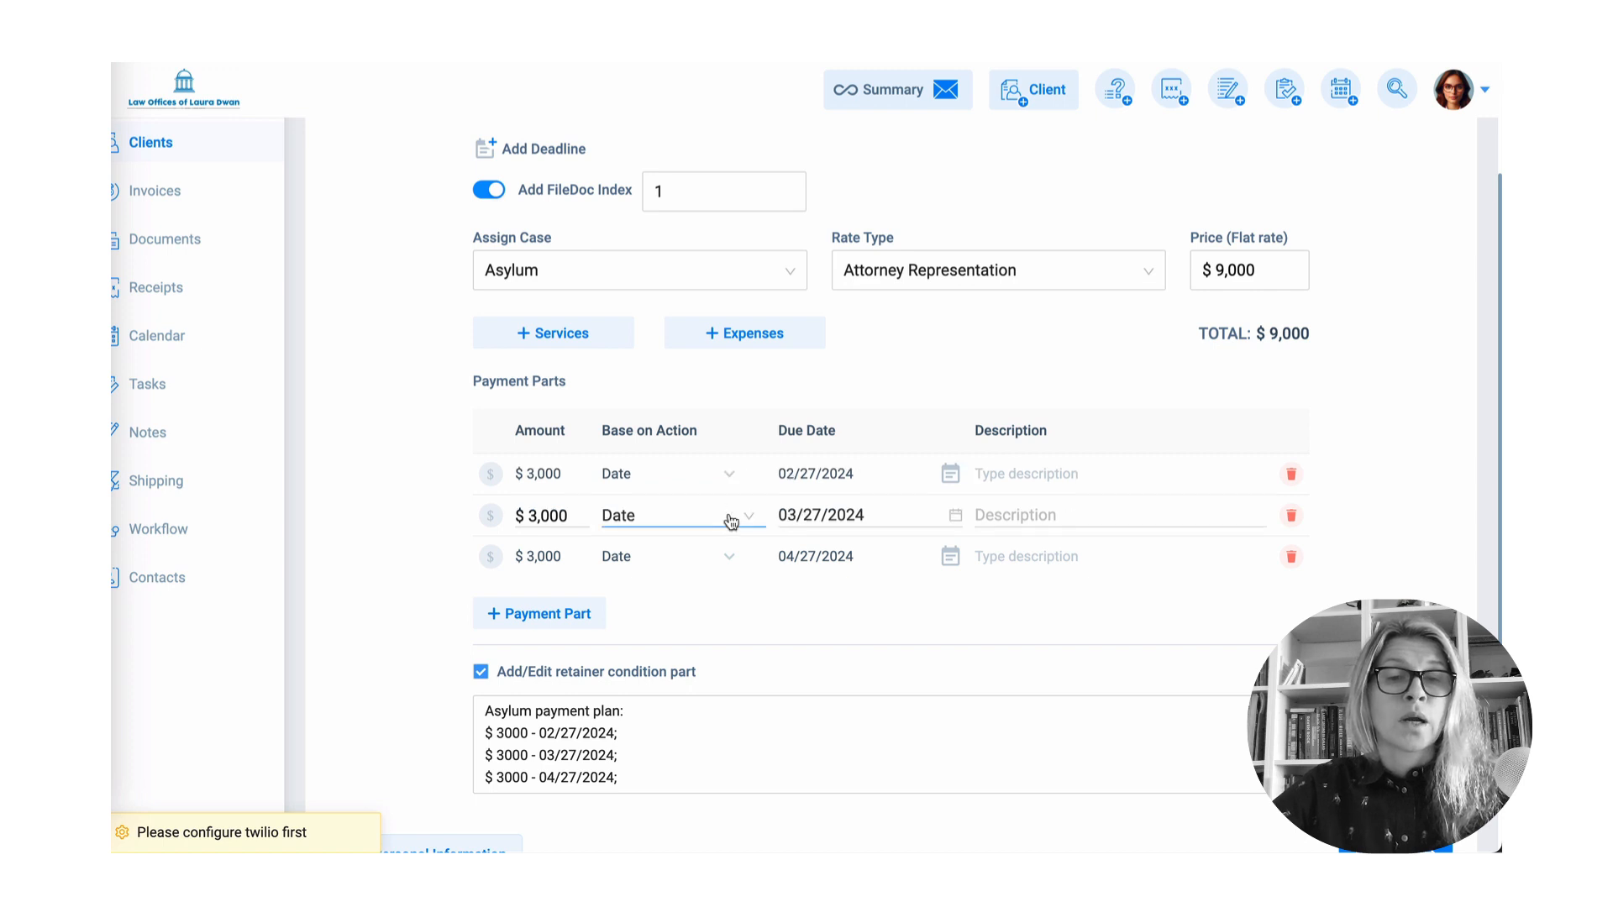
left_click(731, 518)
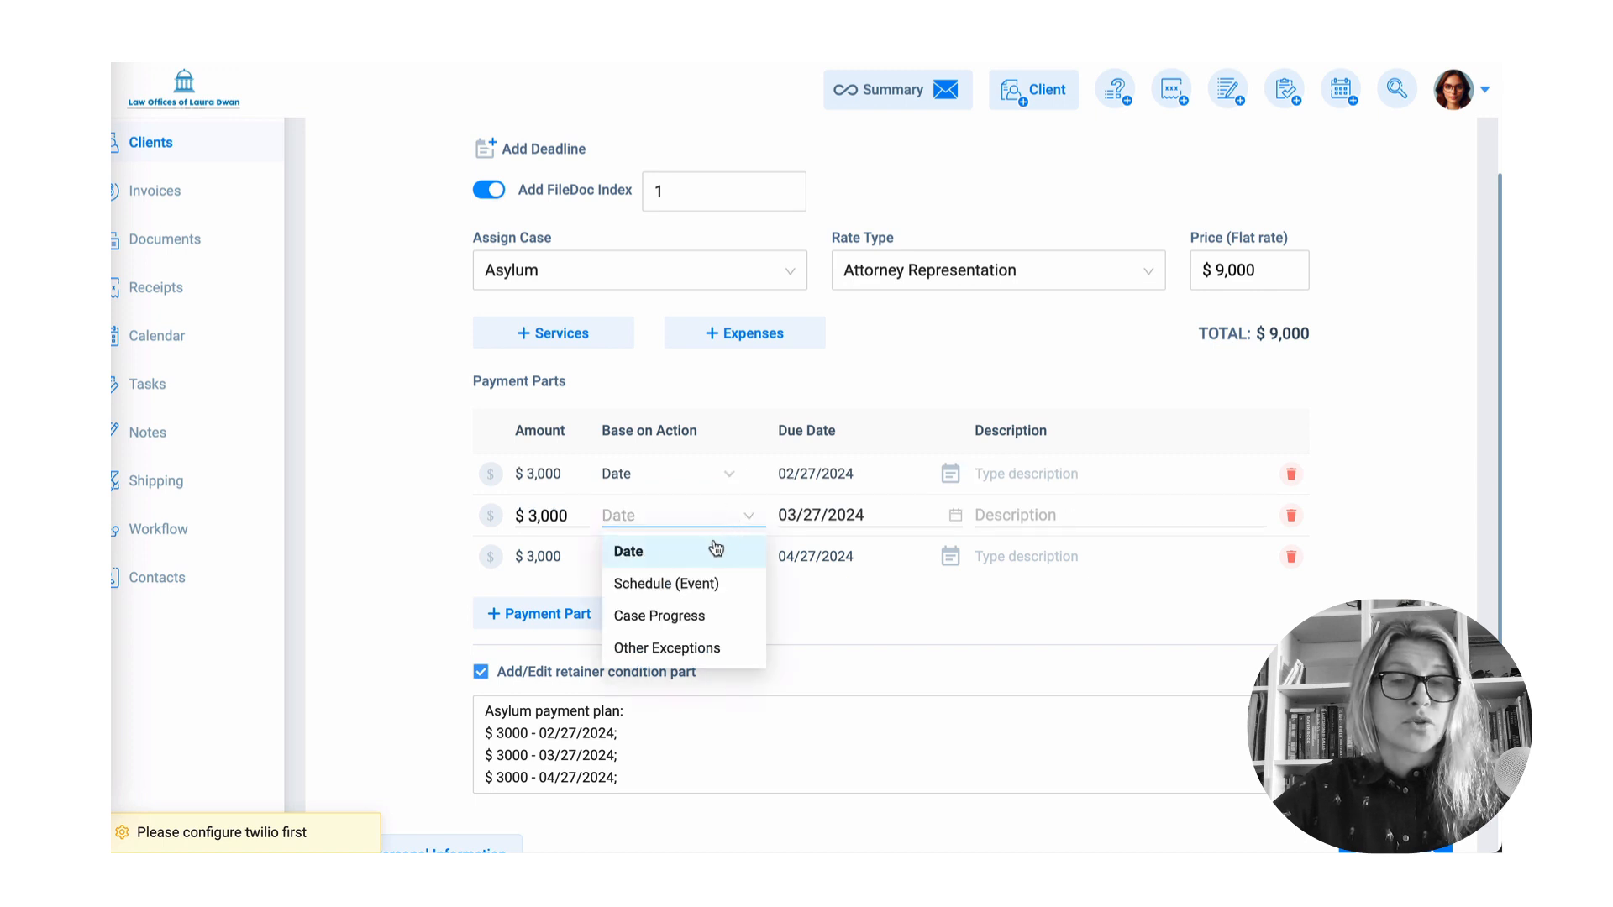
left_click(698, 585)
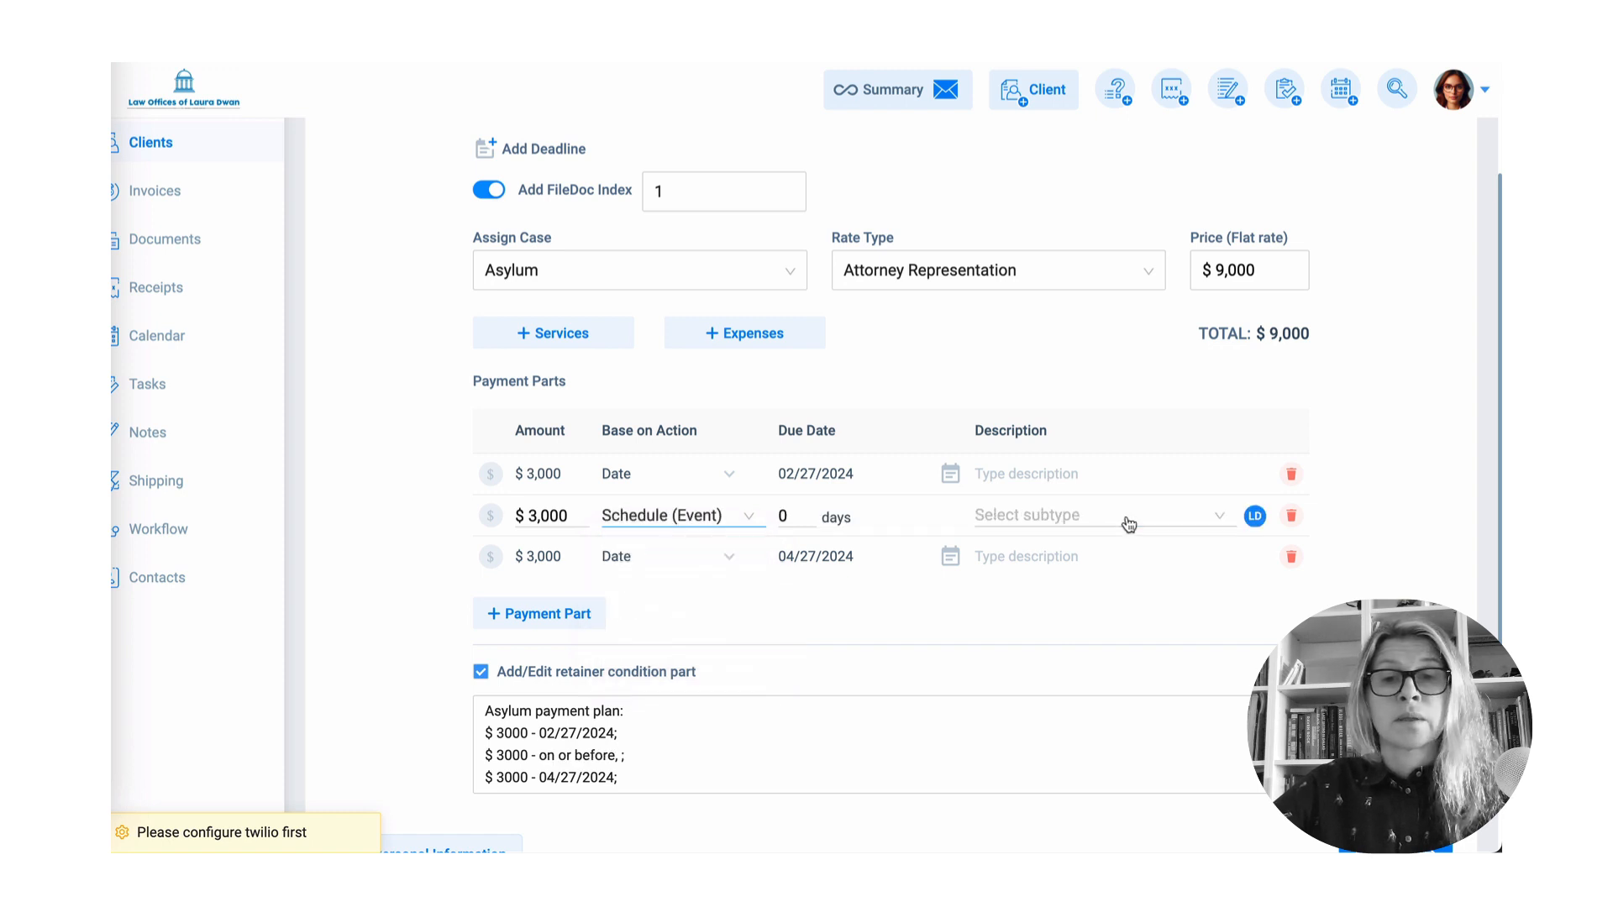
left_click(1035, 516)
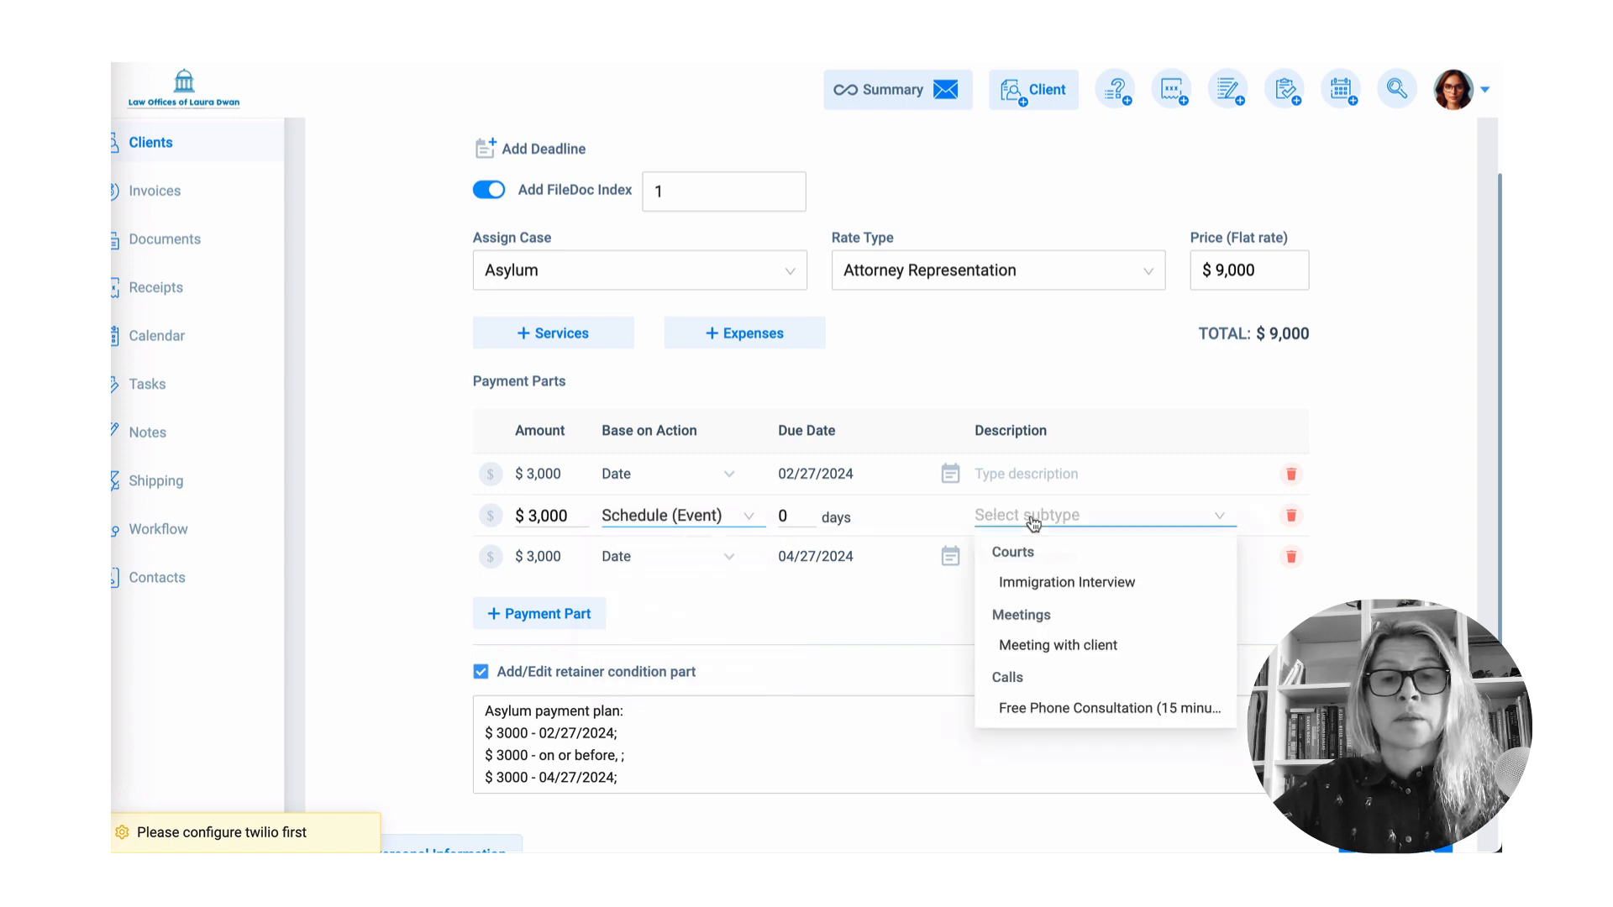
left_click(1055, 591)
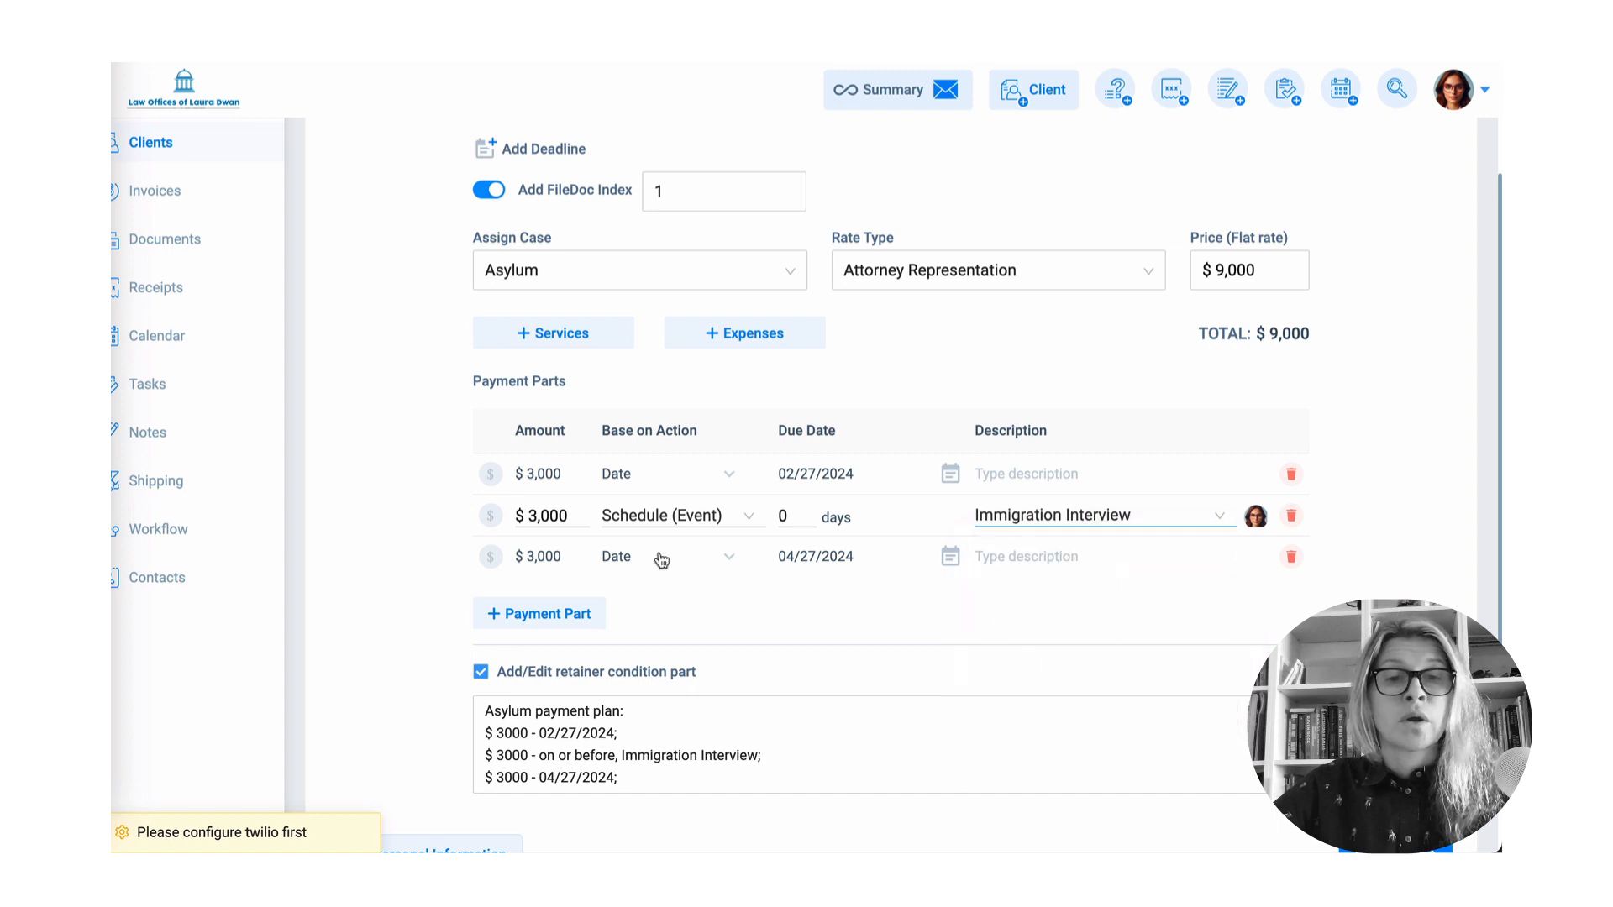
- Make the third payment due on Case Progress when the case is Ready to file
left_click(662, 561)
left_click(663, 562)
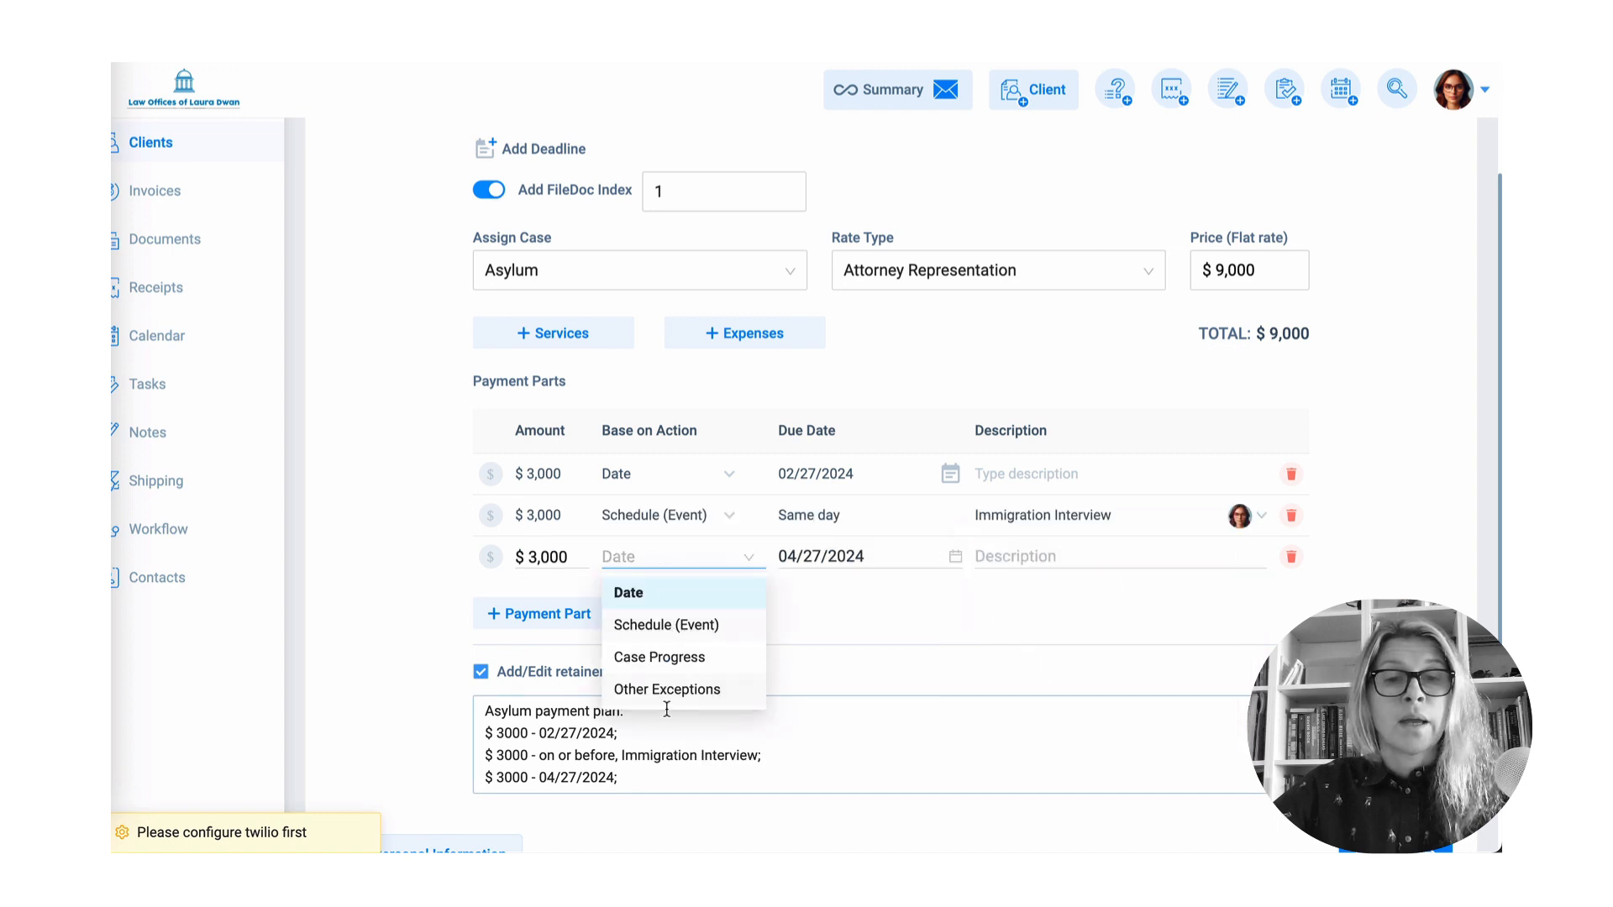
left_click(671, 654)
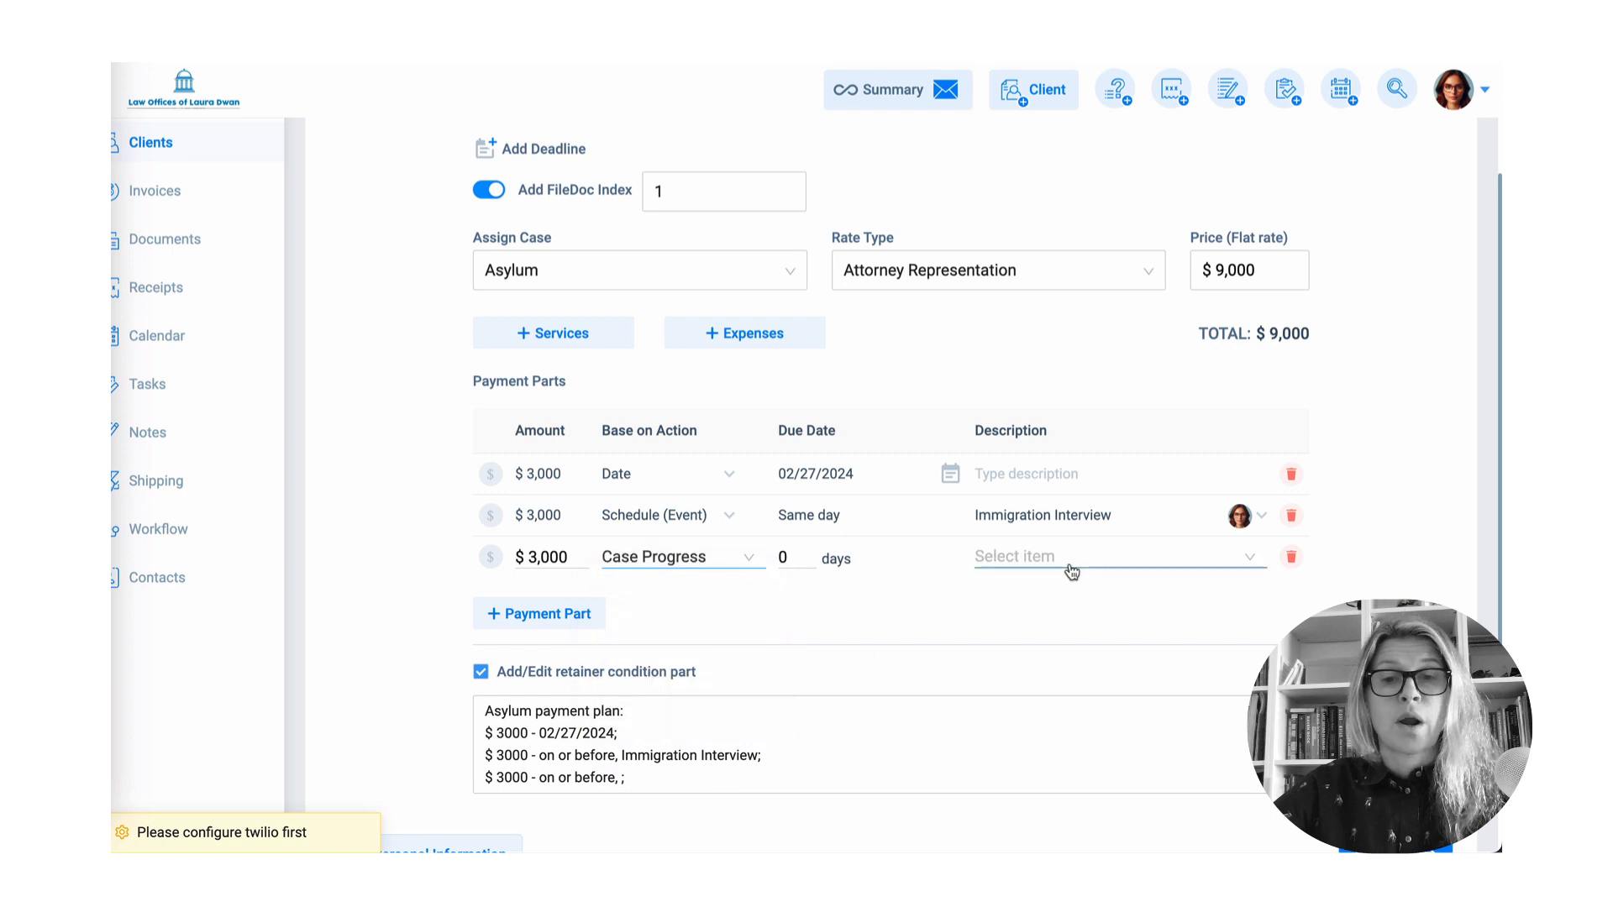
left_click(1069, 567)
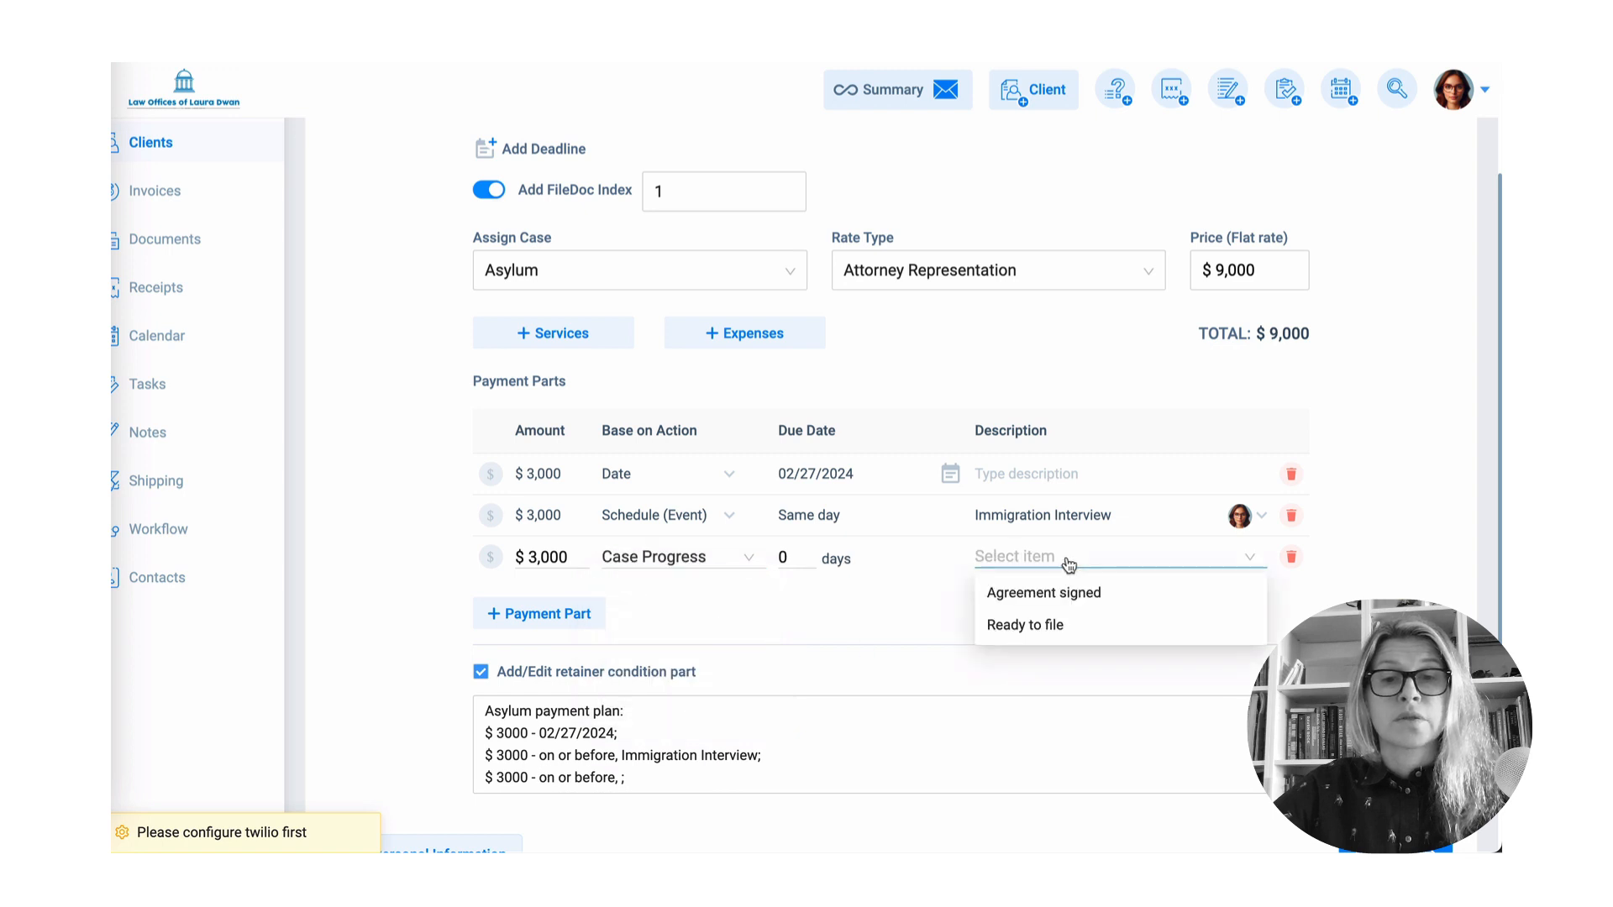
left_click(1038, 628)
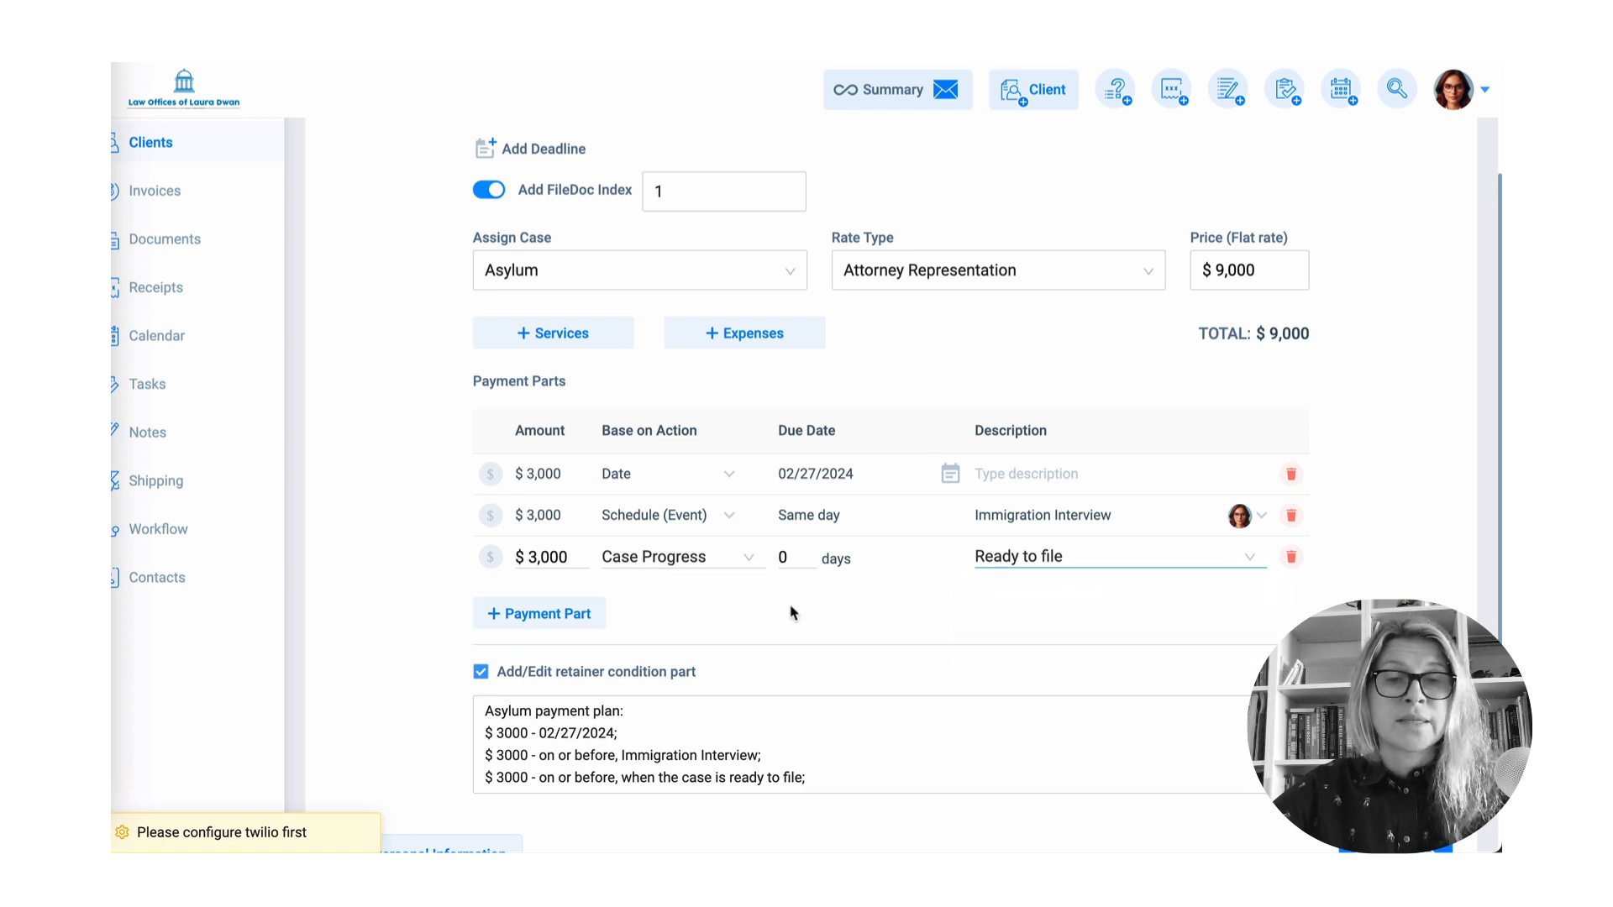
scroll(789, 612, "down", 2)
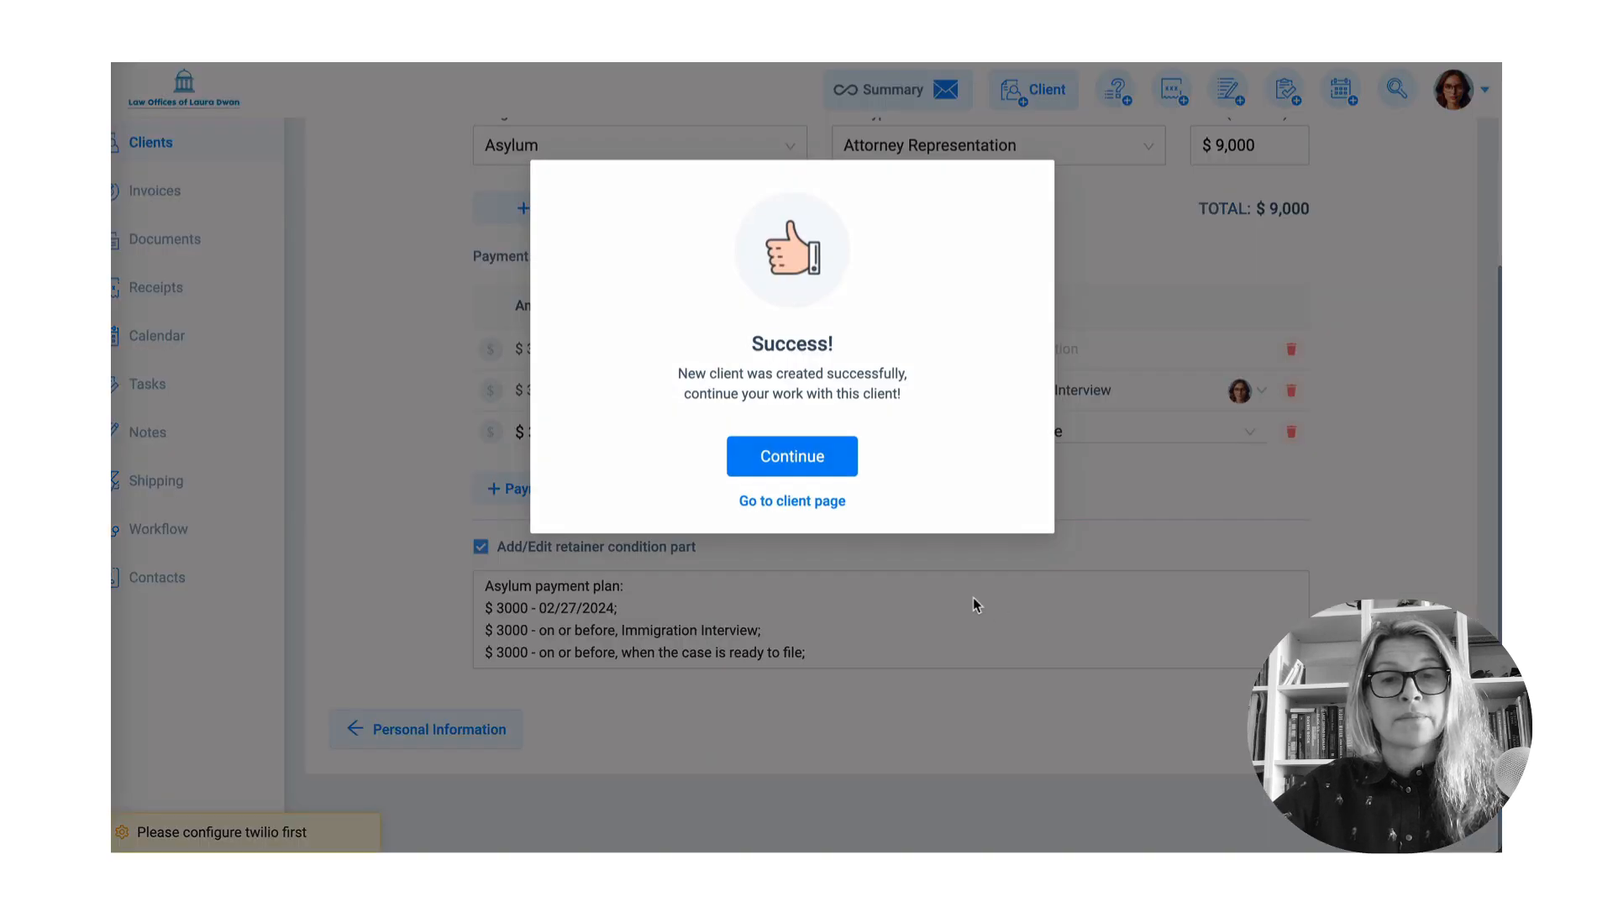
- Go to the new client's page, check the invoice payment plan, and open the Agreement tab
left_click(804, 502)
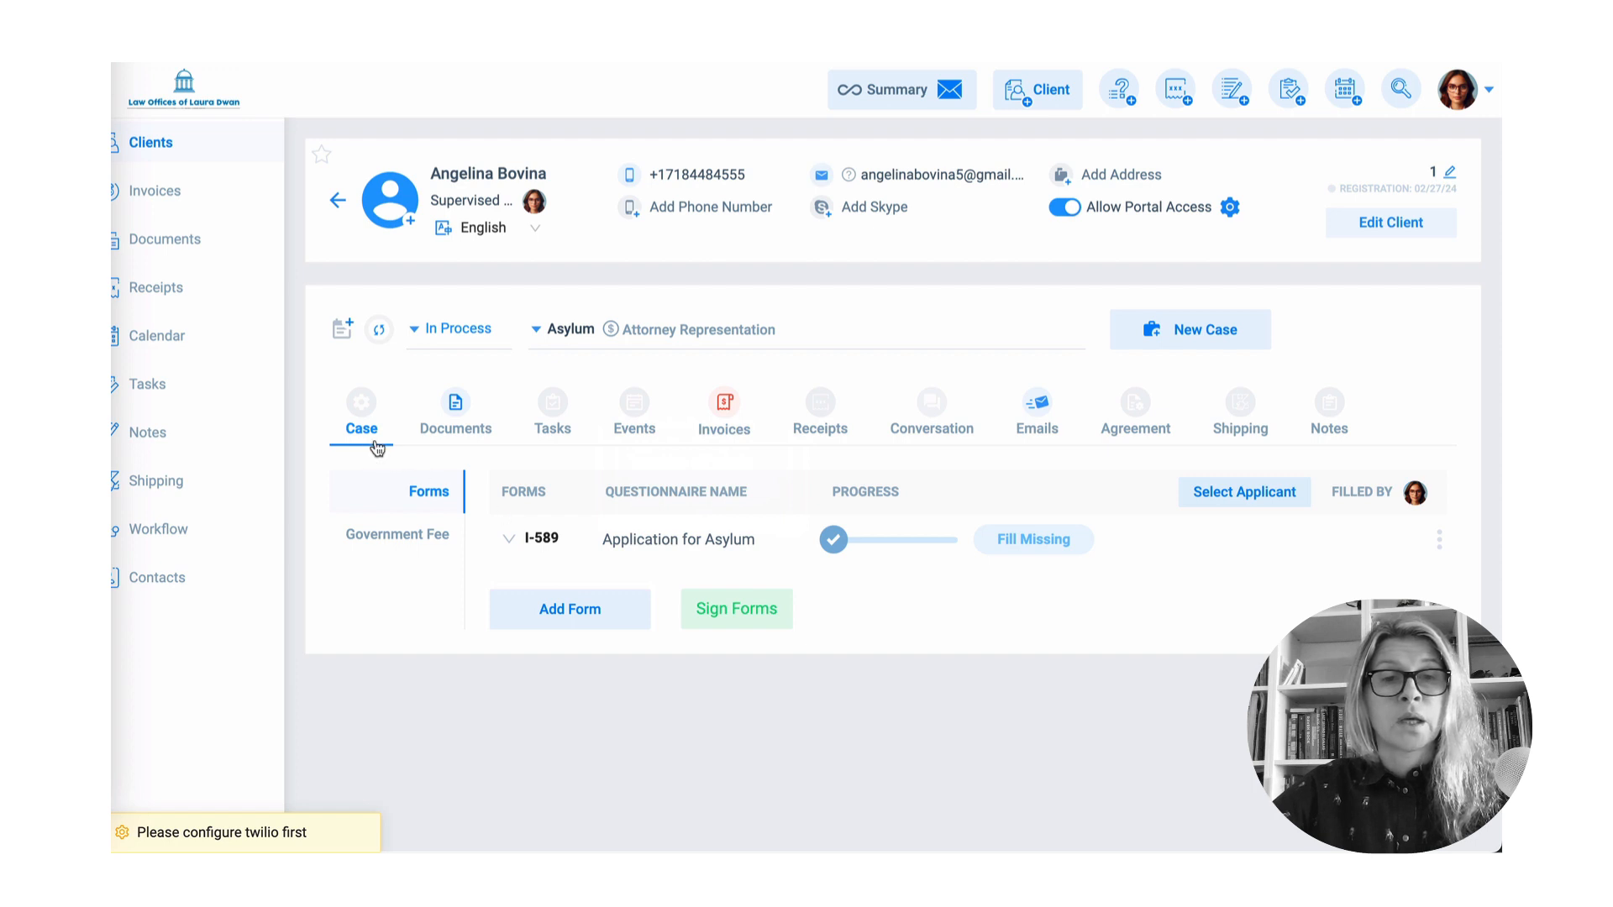
left_click(734, 435)
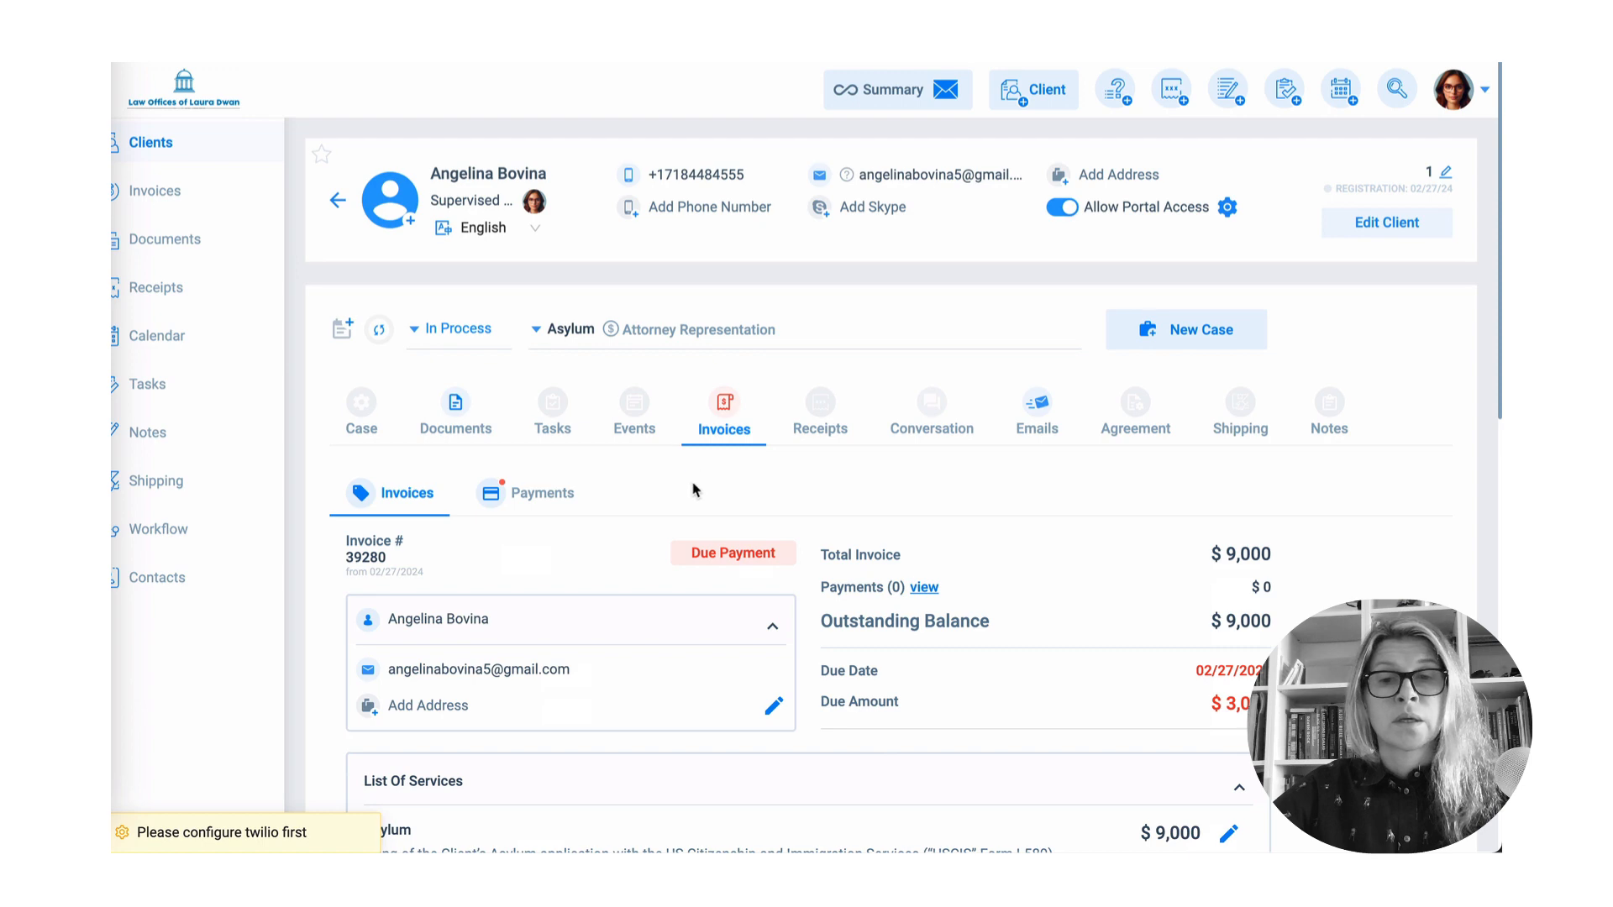
scroll(696, 488, "down", 3)
scroll(698, 490, "down", 6)
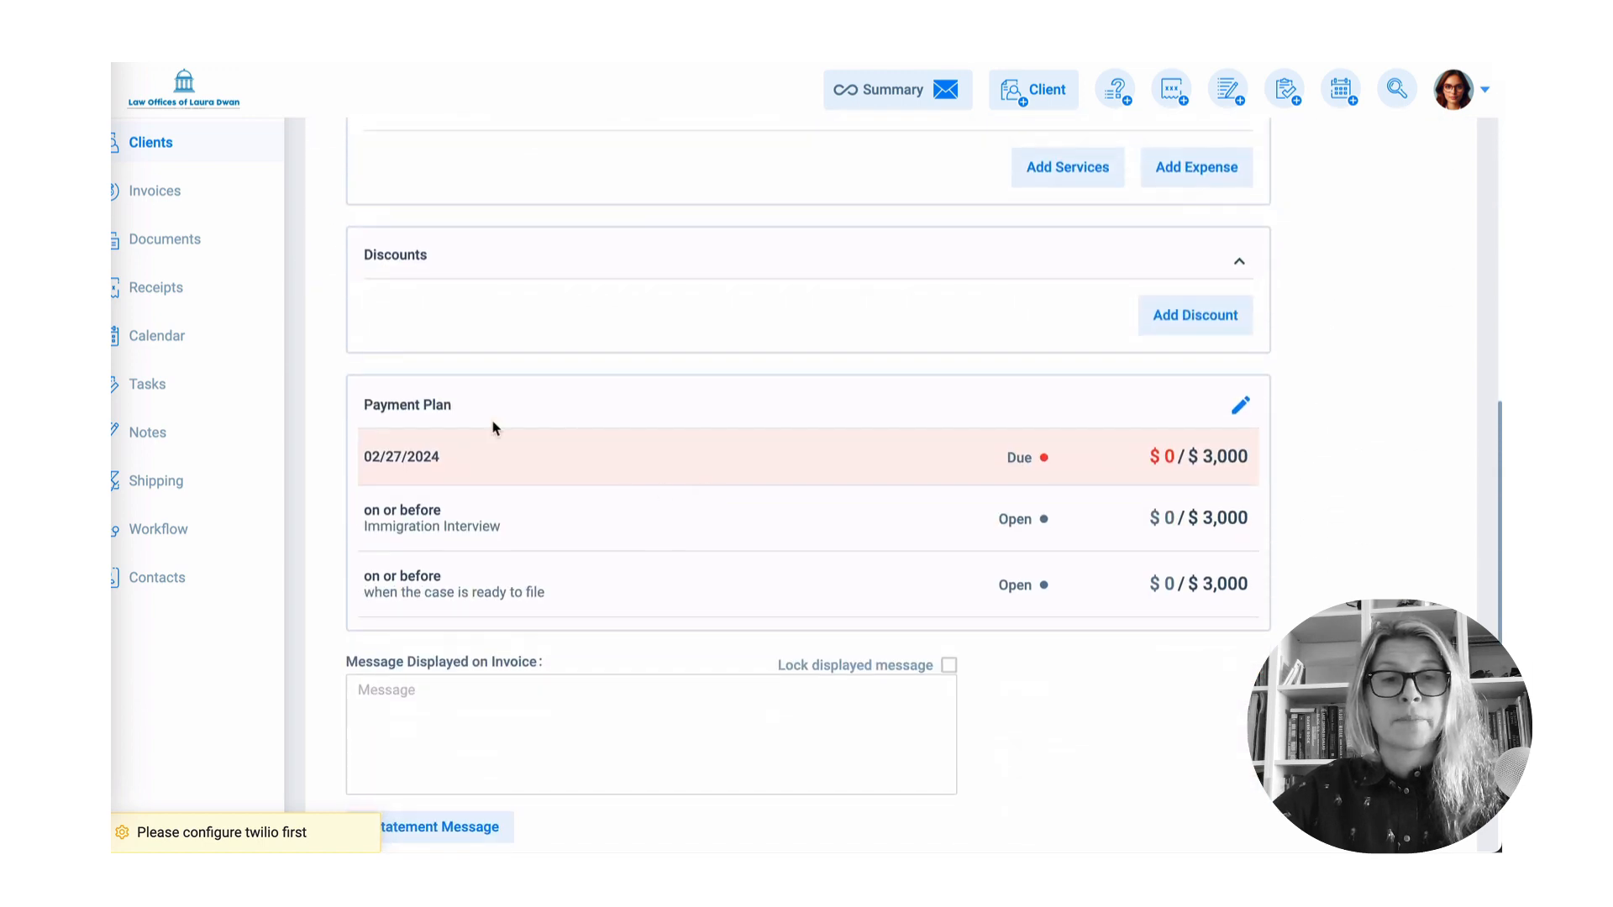
scroll(602, 473, "up", 10)
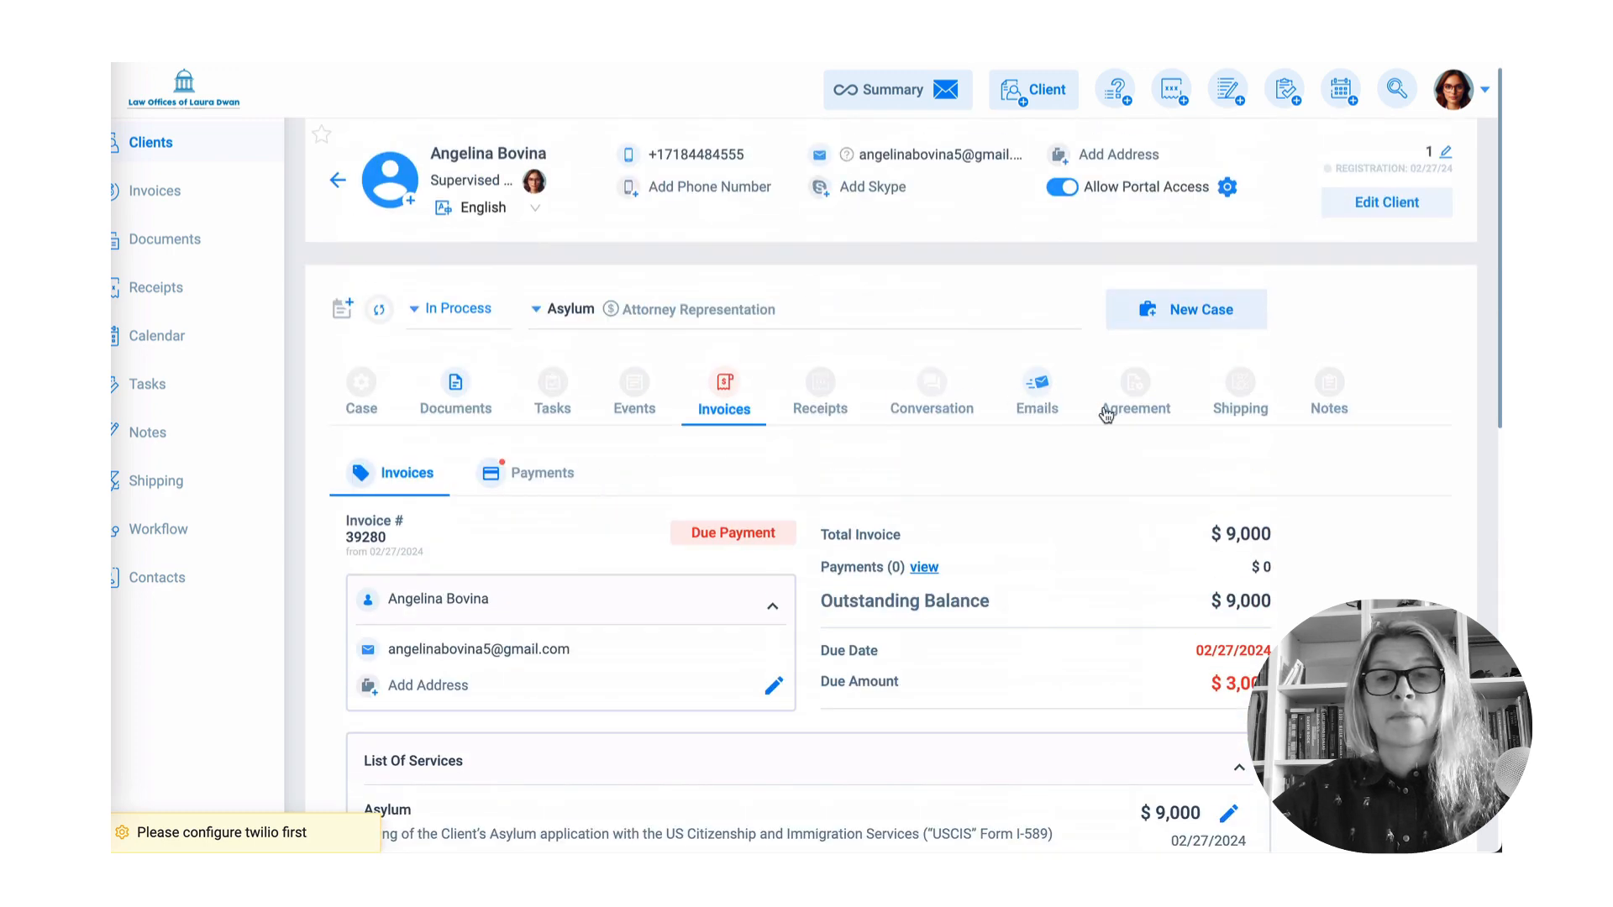
left_click(1135, 409)
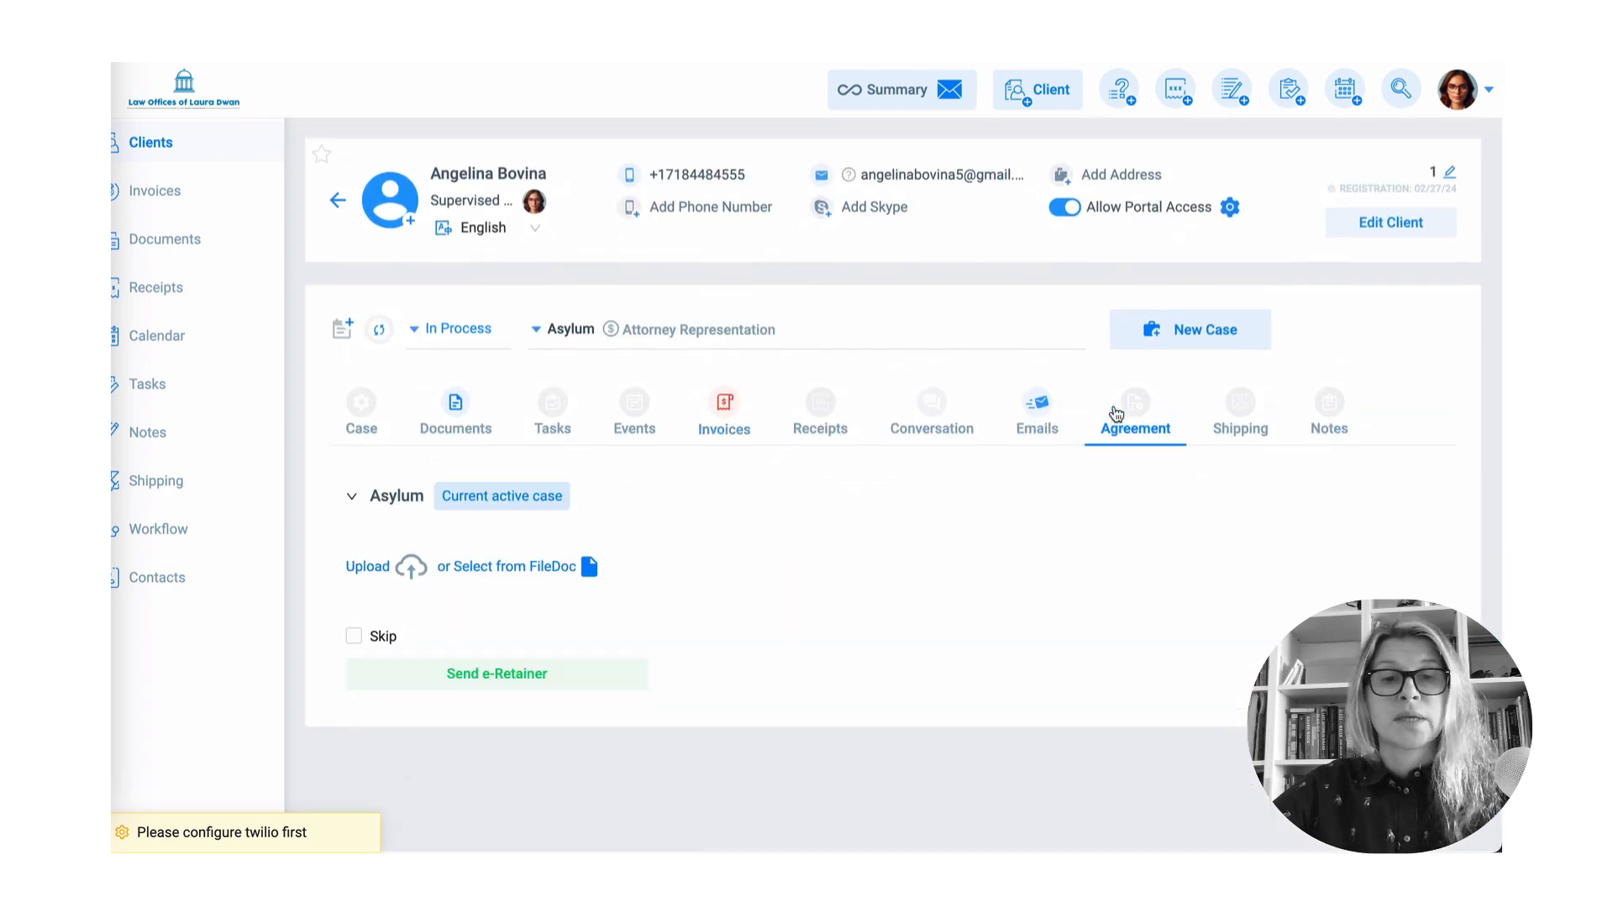
- Inspect the Send e-Retainer form's verification options and injected fields, then close and reopen it
left_click(505, 681)
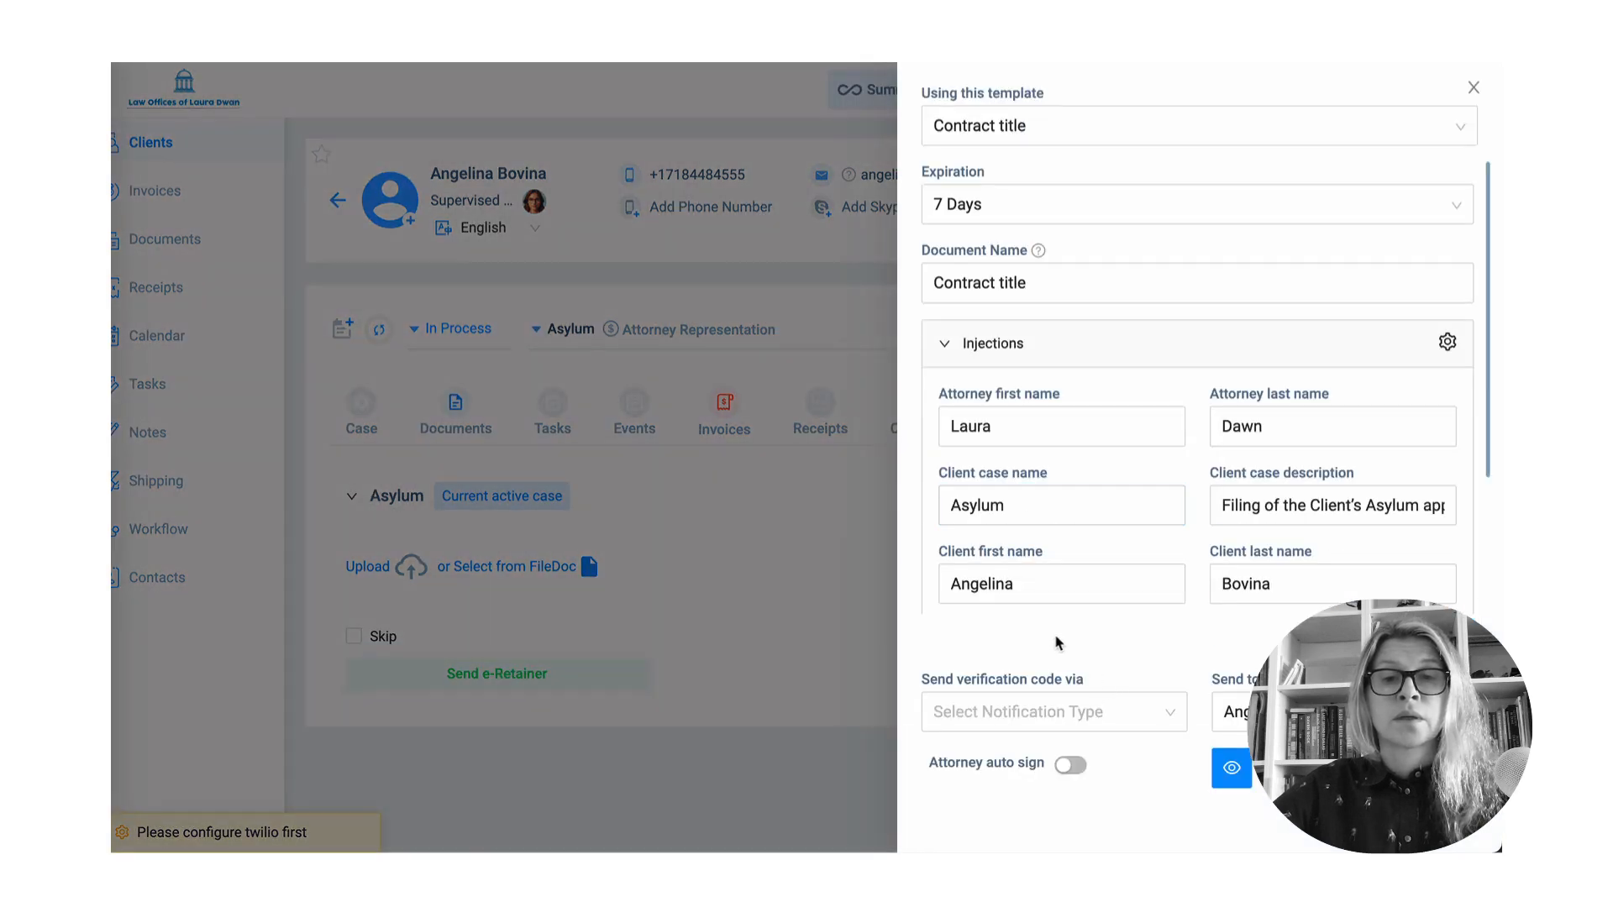
left_click(1232, 768)
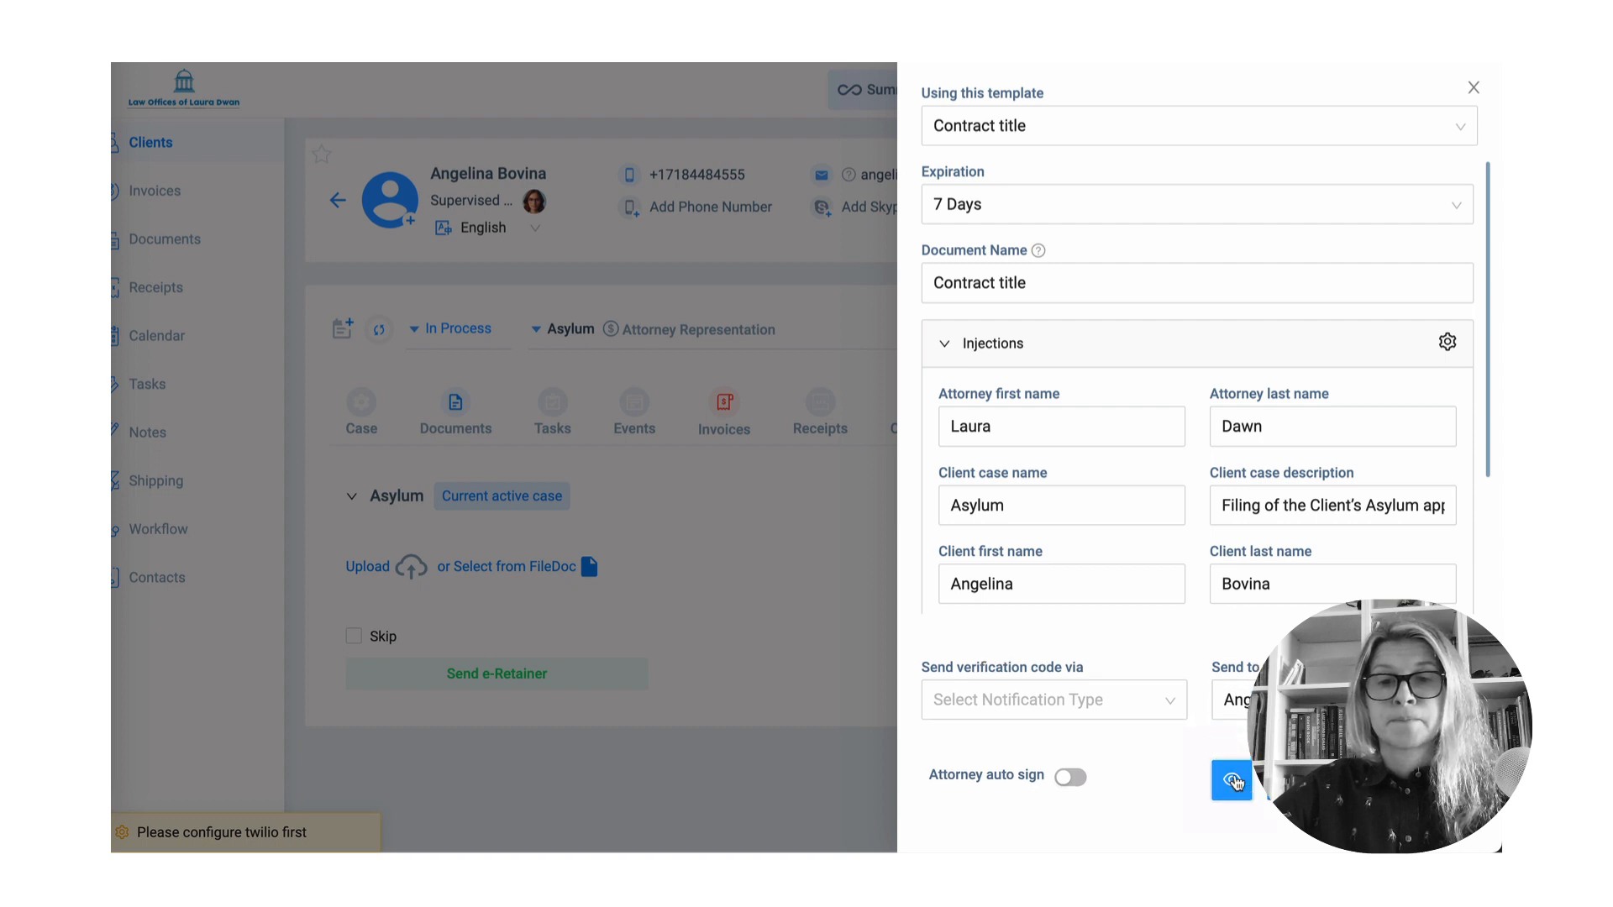
left_click(1073, 708)
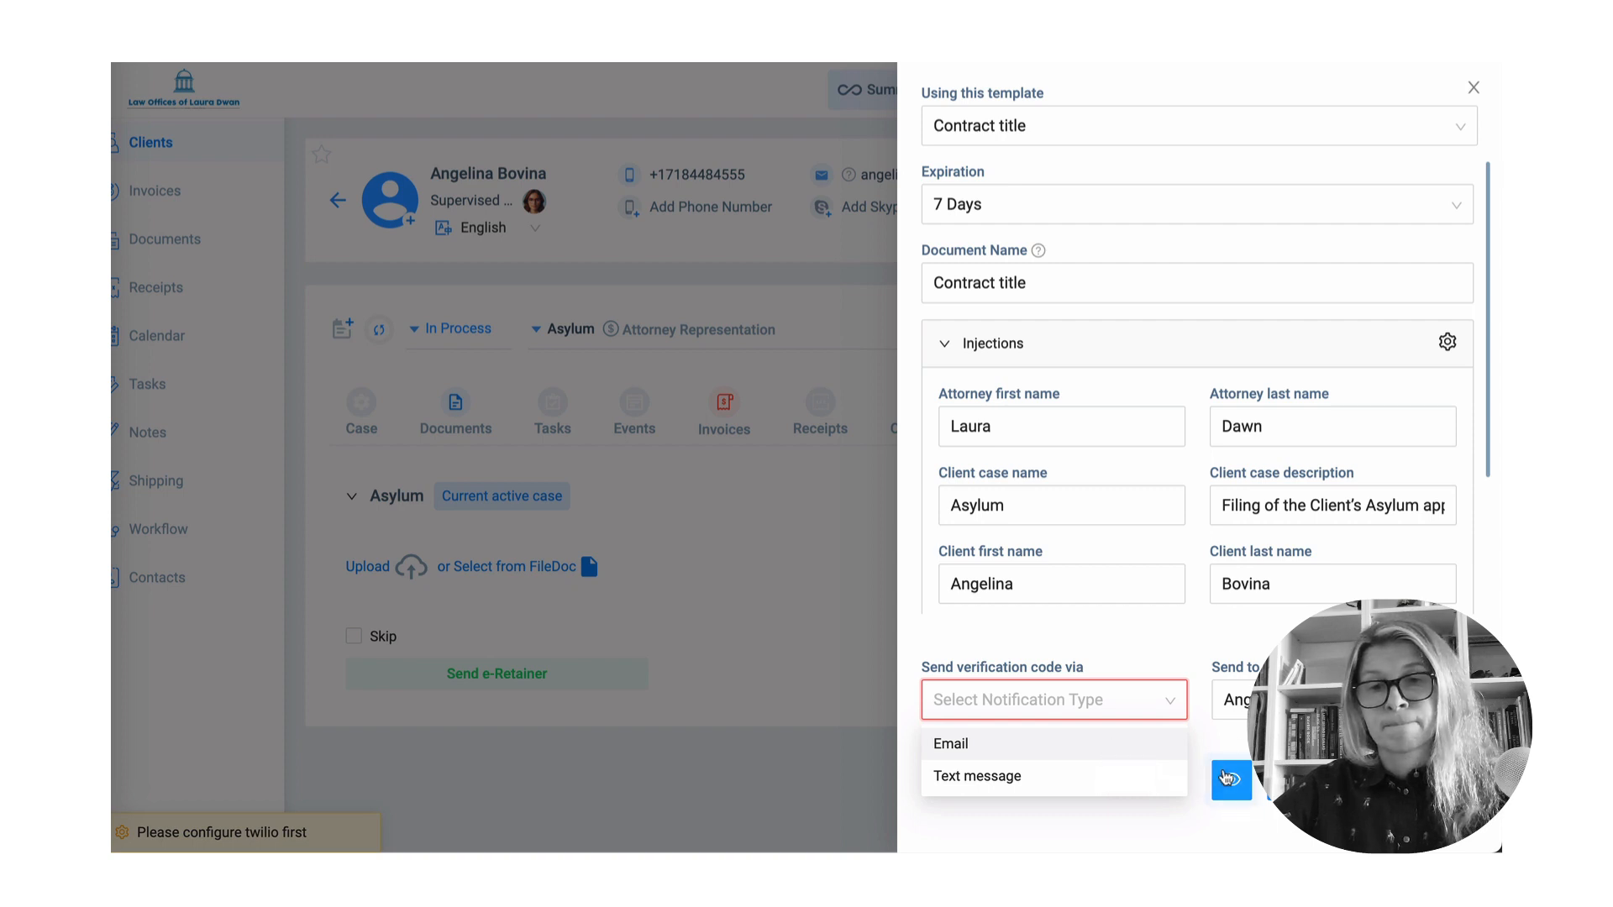
left_click(1170, 710)
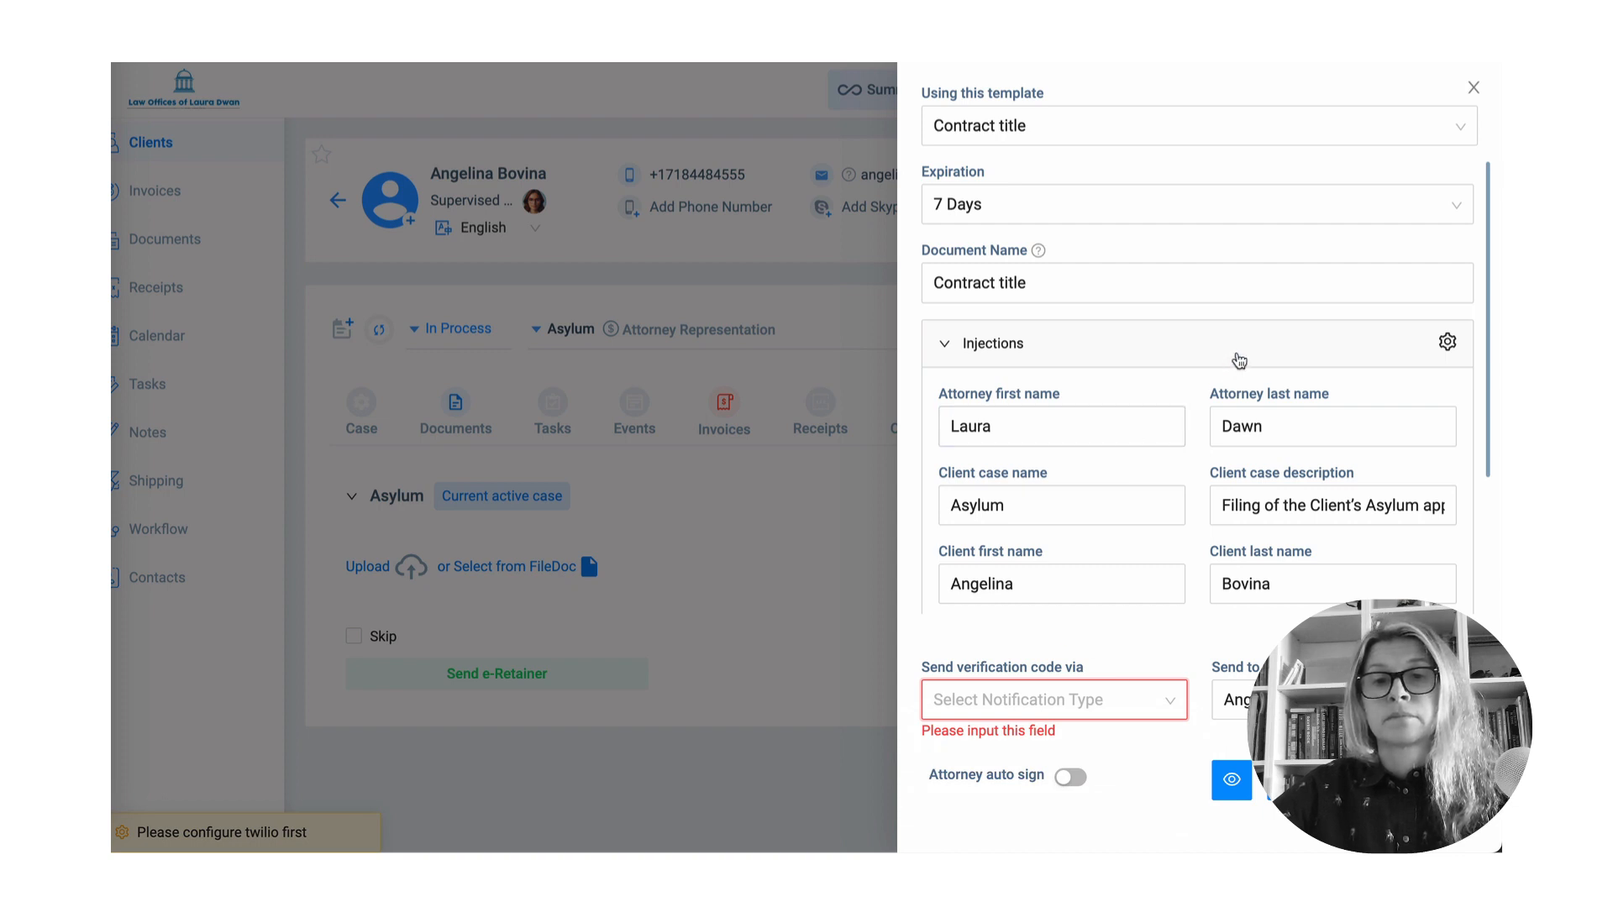
left_click(945, 347)
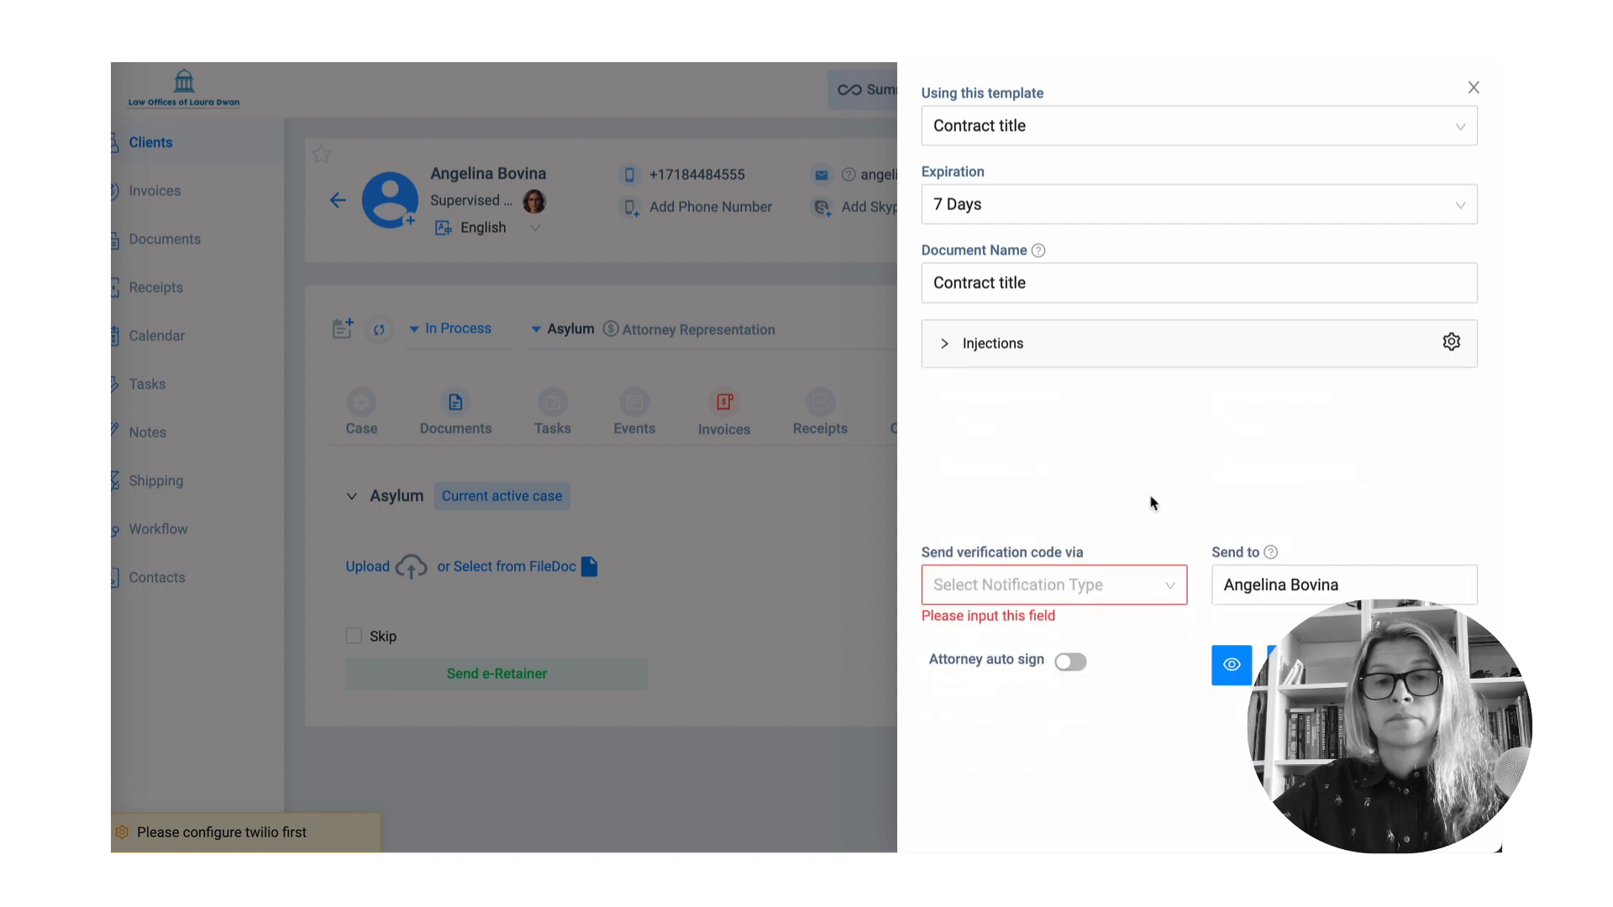
left_click(944, 346)
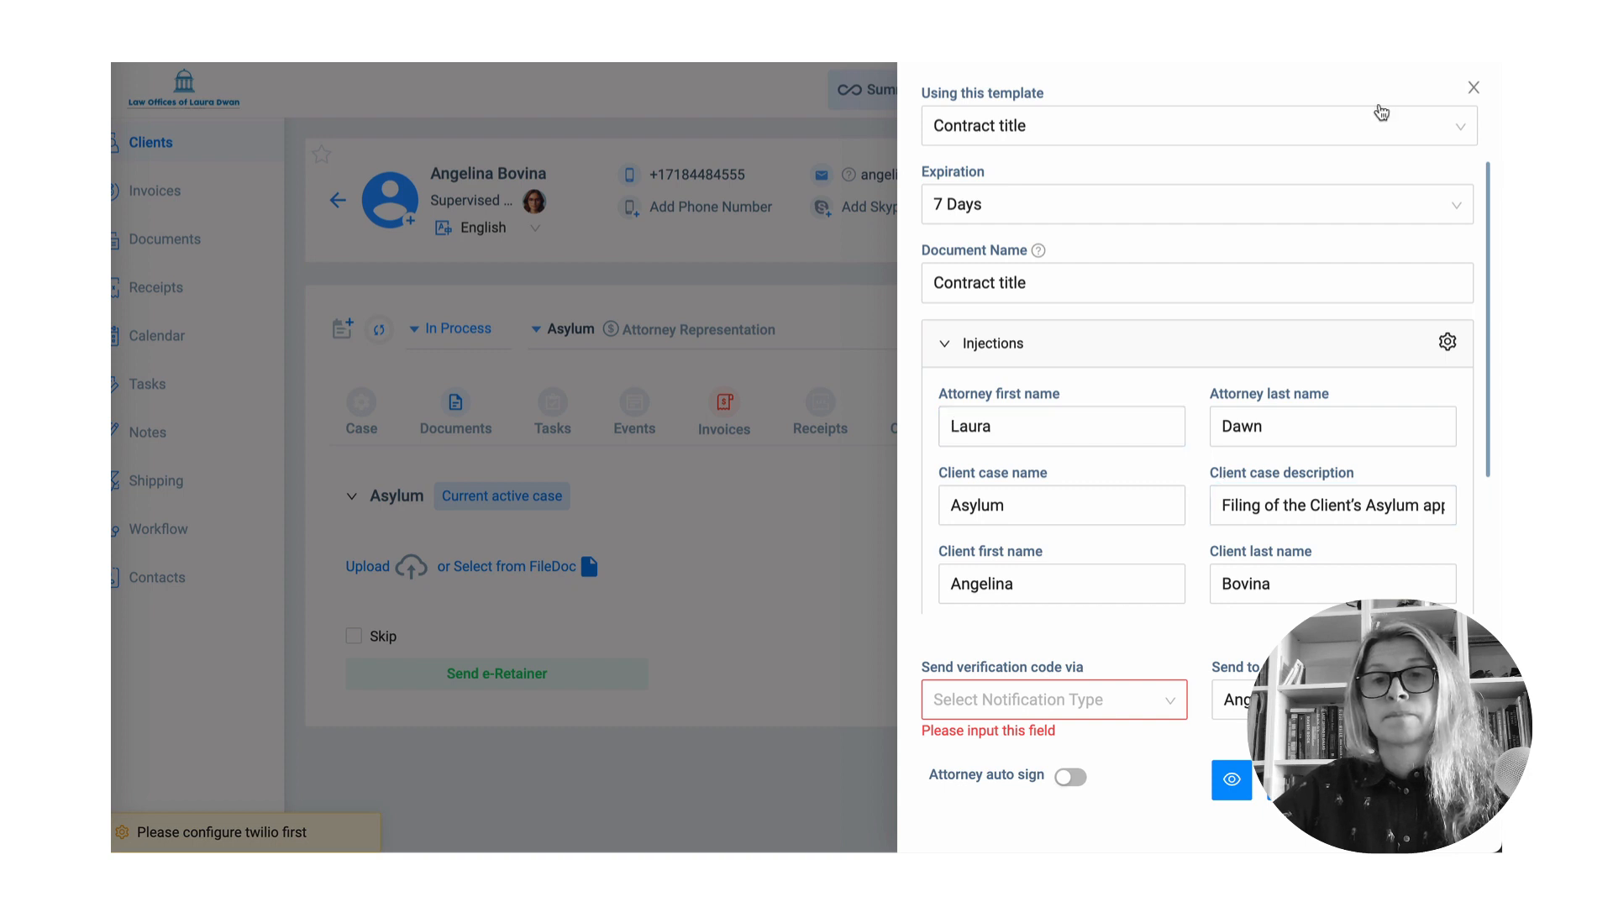
left_click(1474, 87)
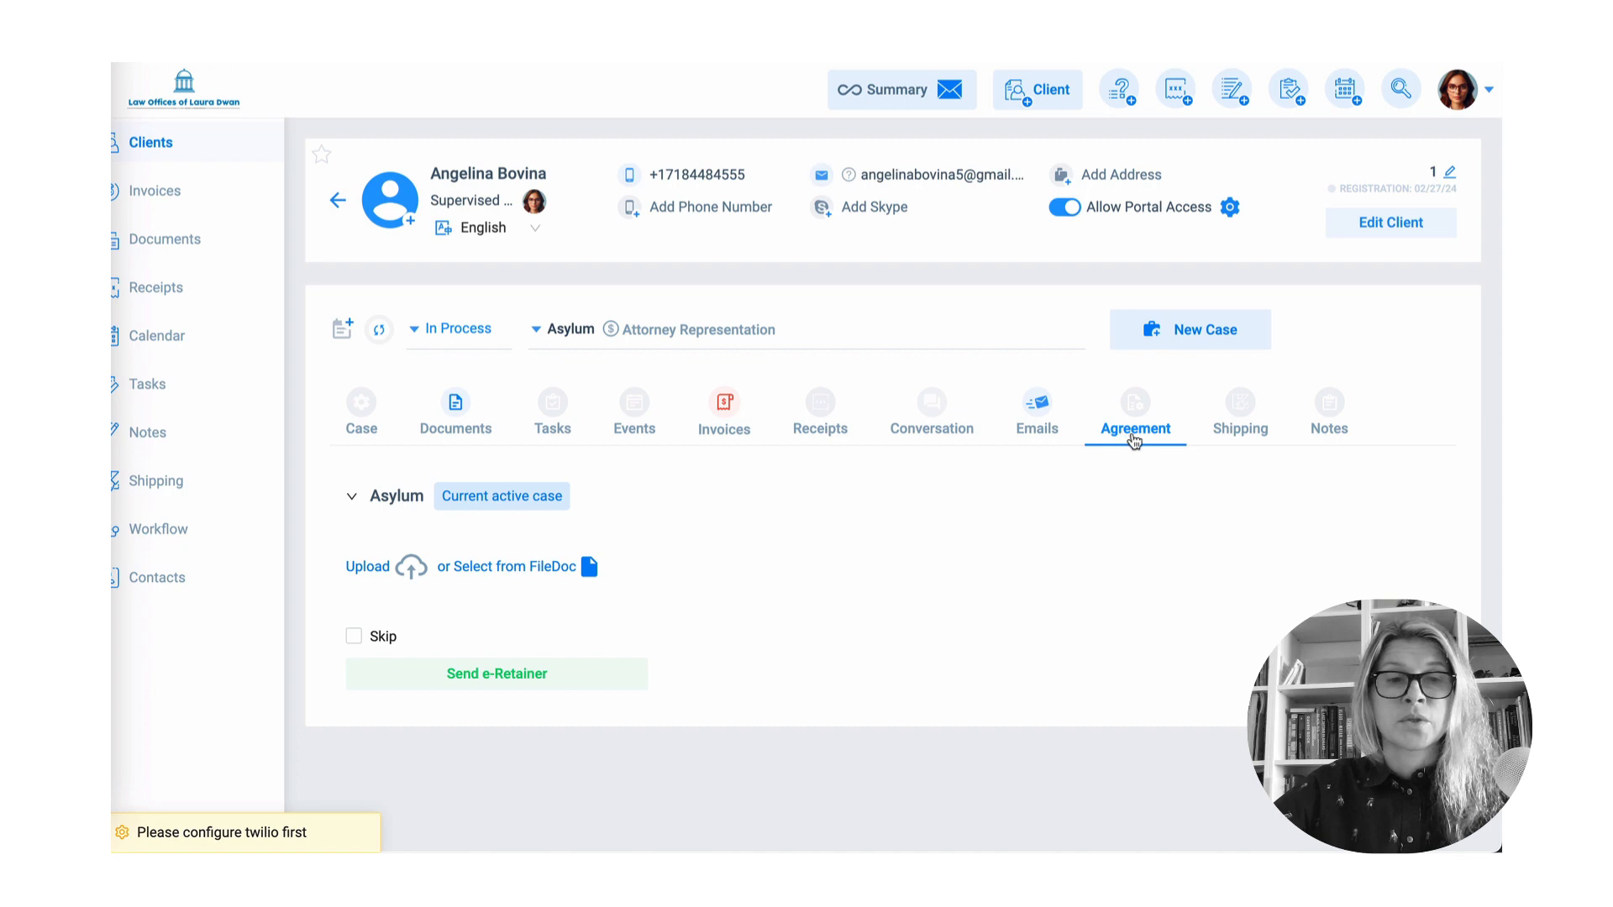
left_click(458, 679)
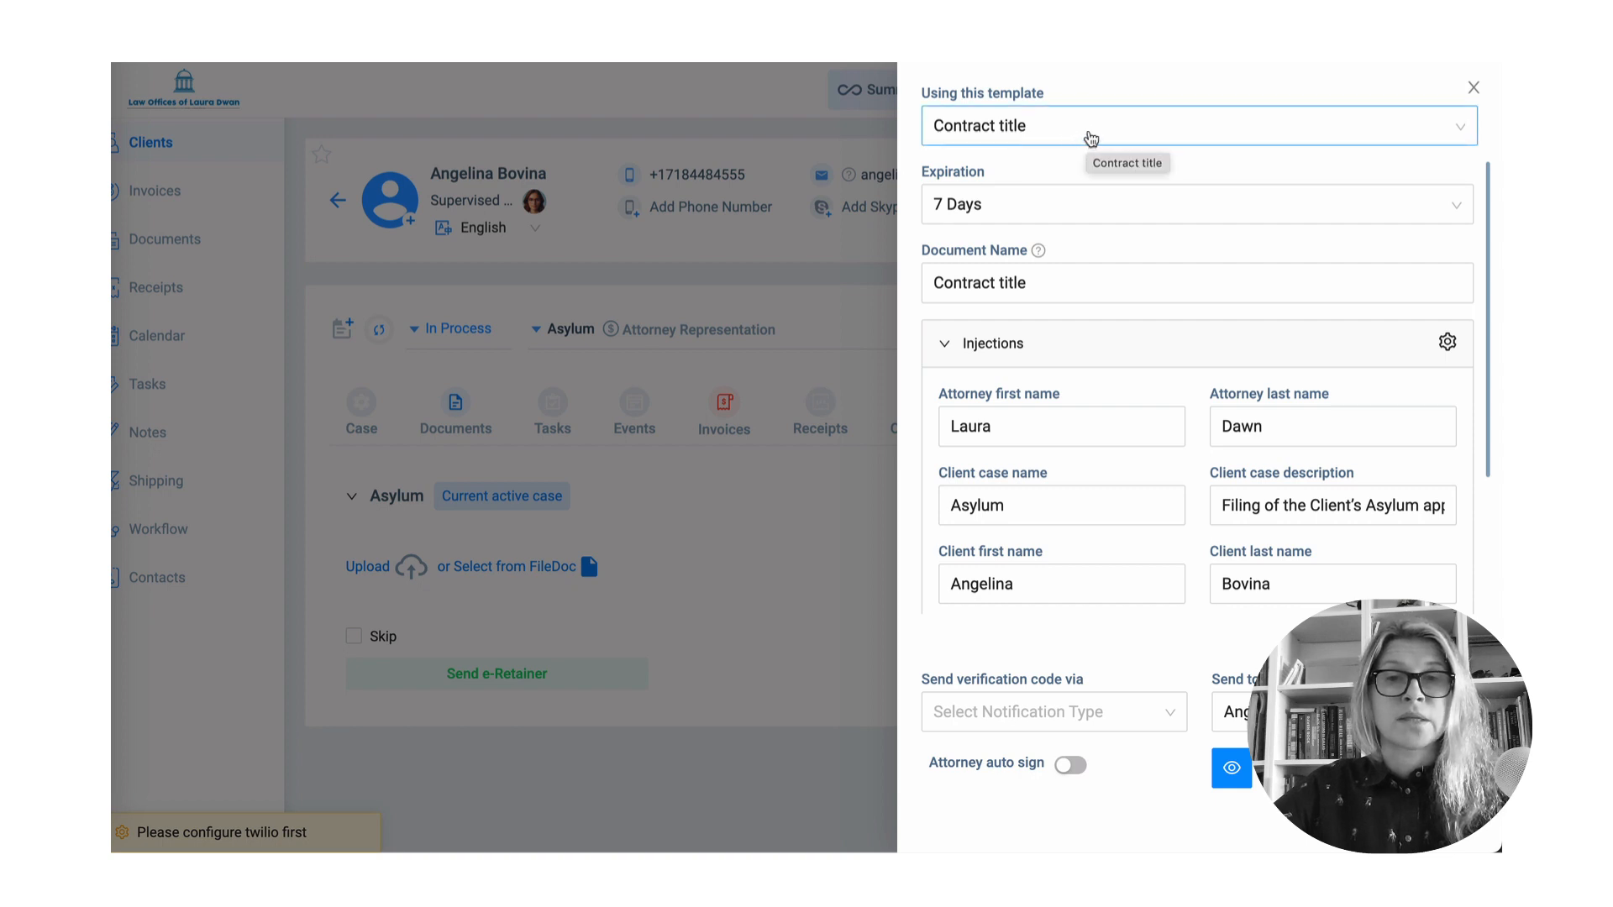
- Send the 'Retainer' e-retainer with 30-day expiration, text-message verification and attorney auto-sign
left_click(1085, 210)
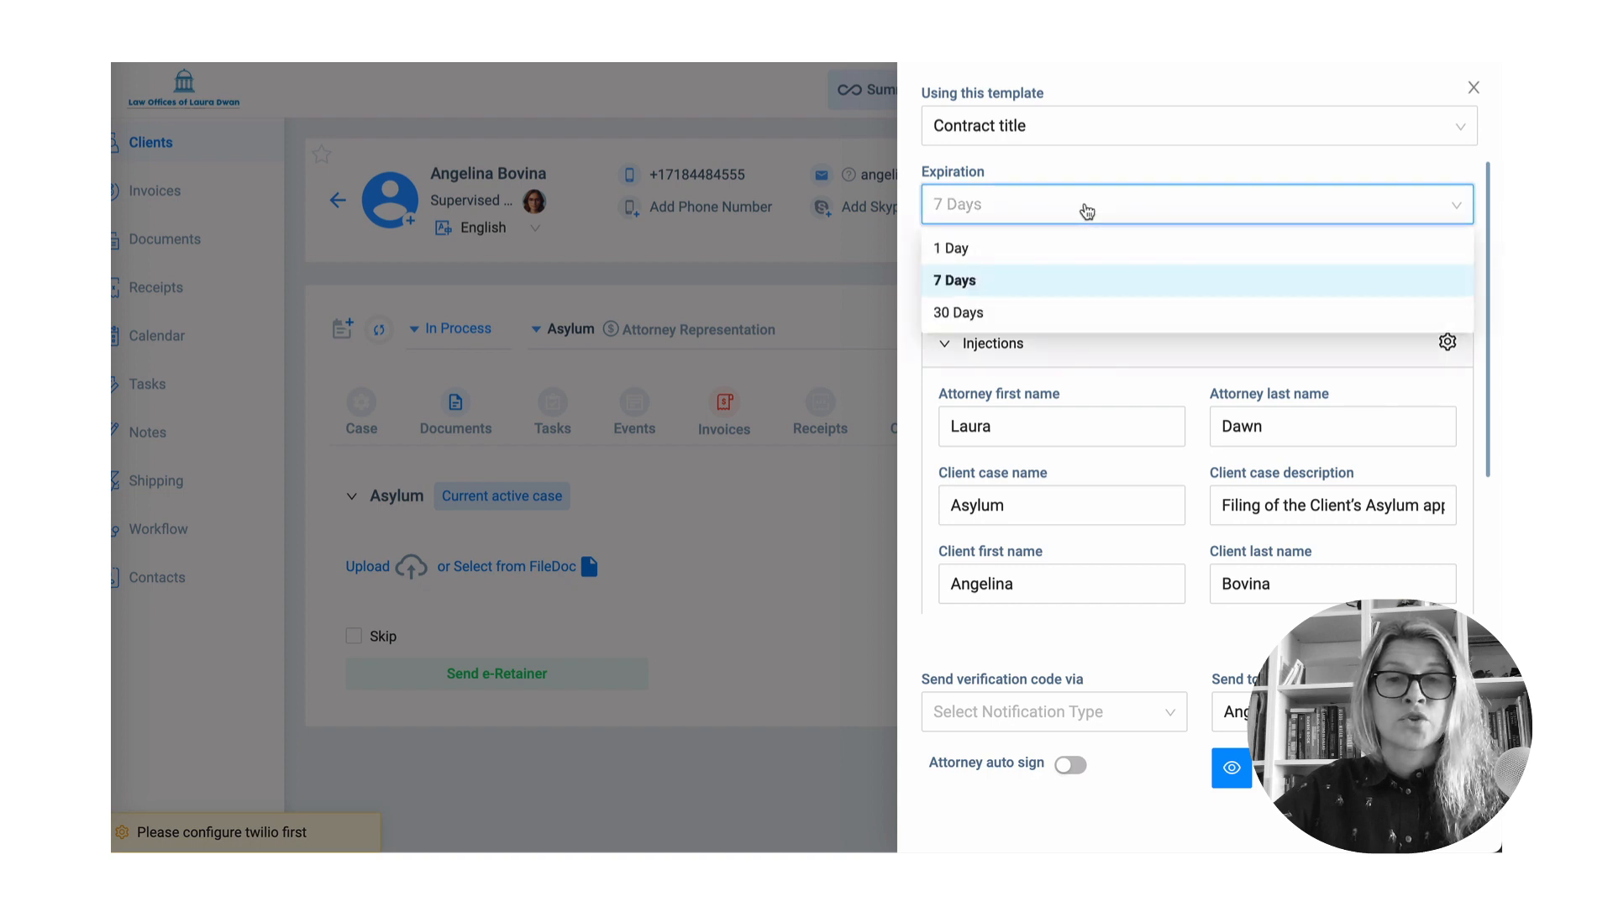
left_click(1053, 323)
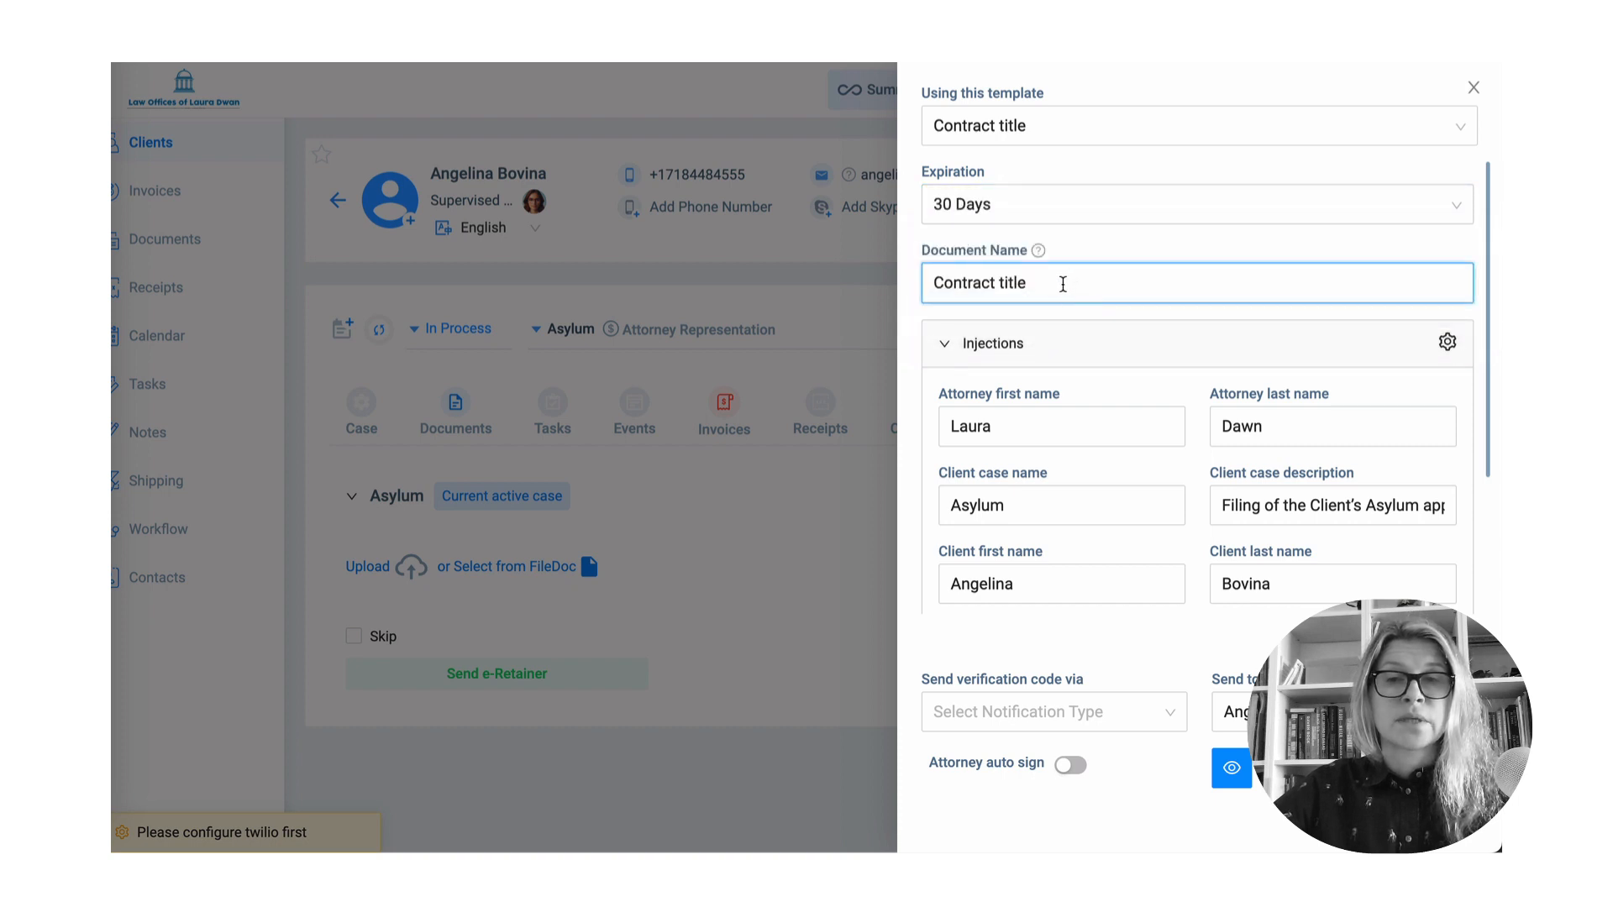
left_click_drag(1030, 277, 845, 270)
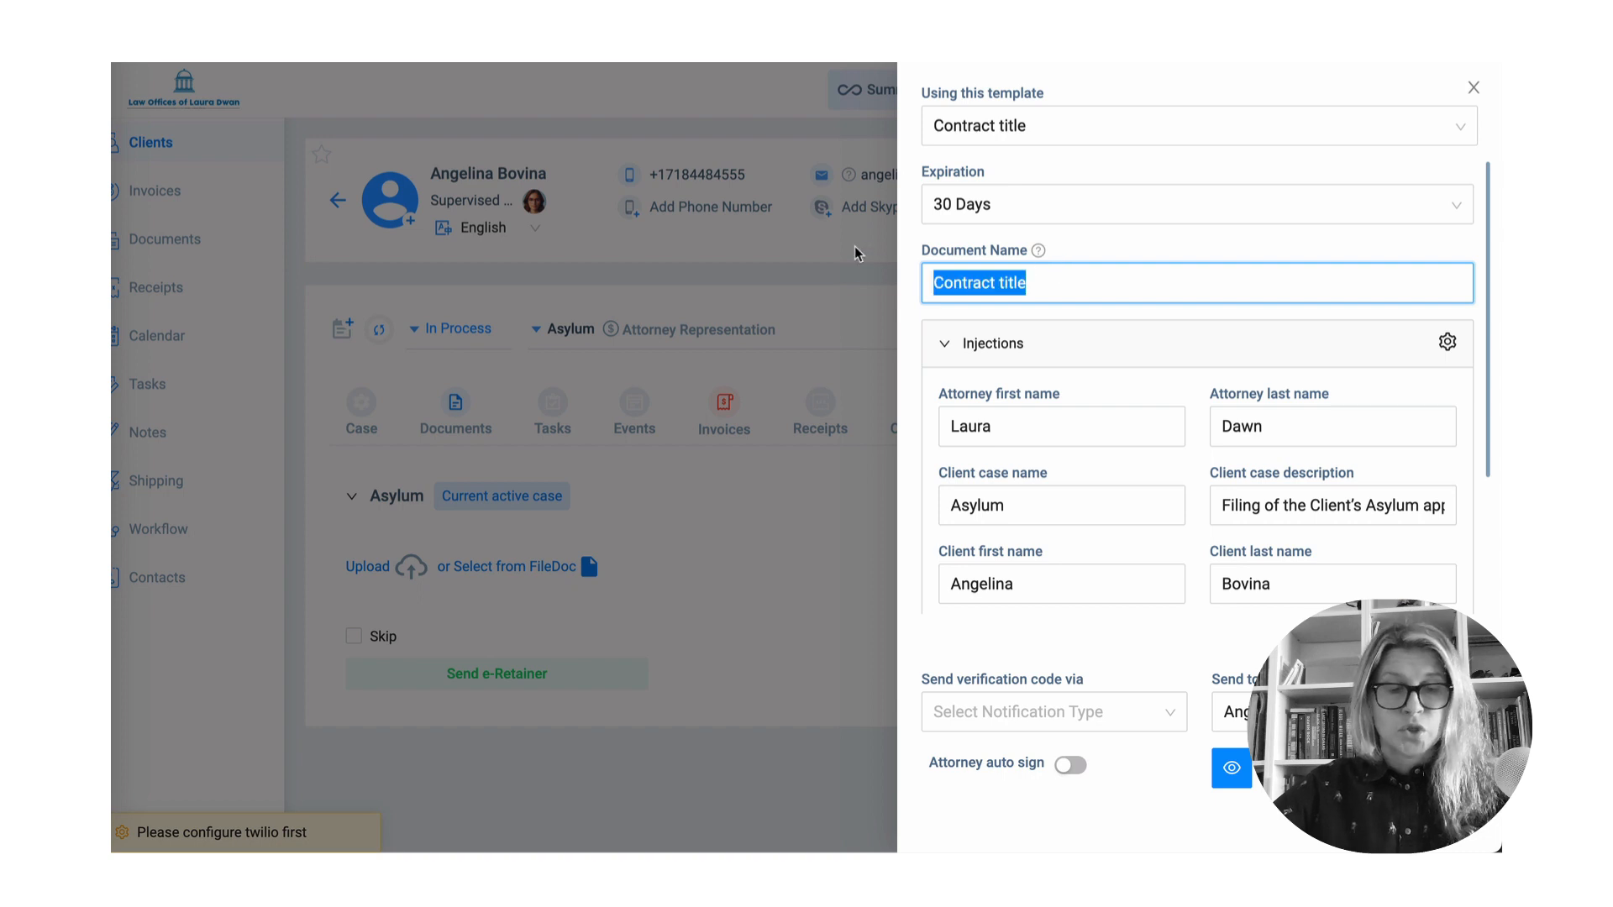
type("Retainer")
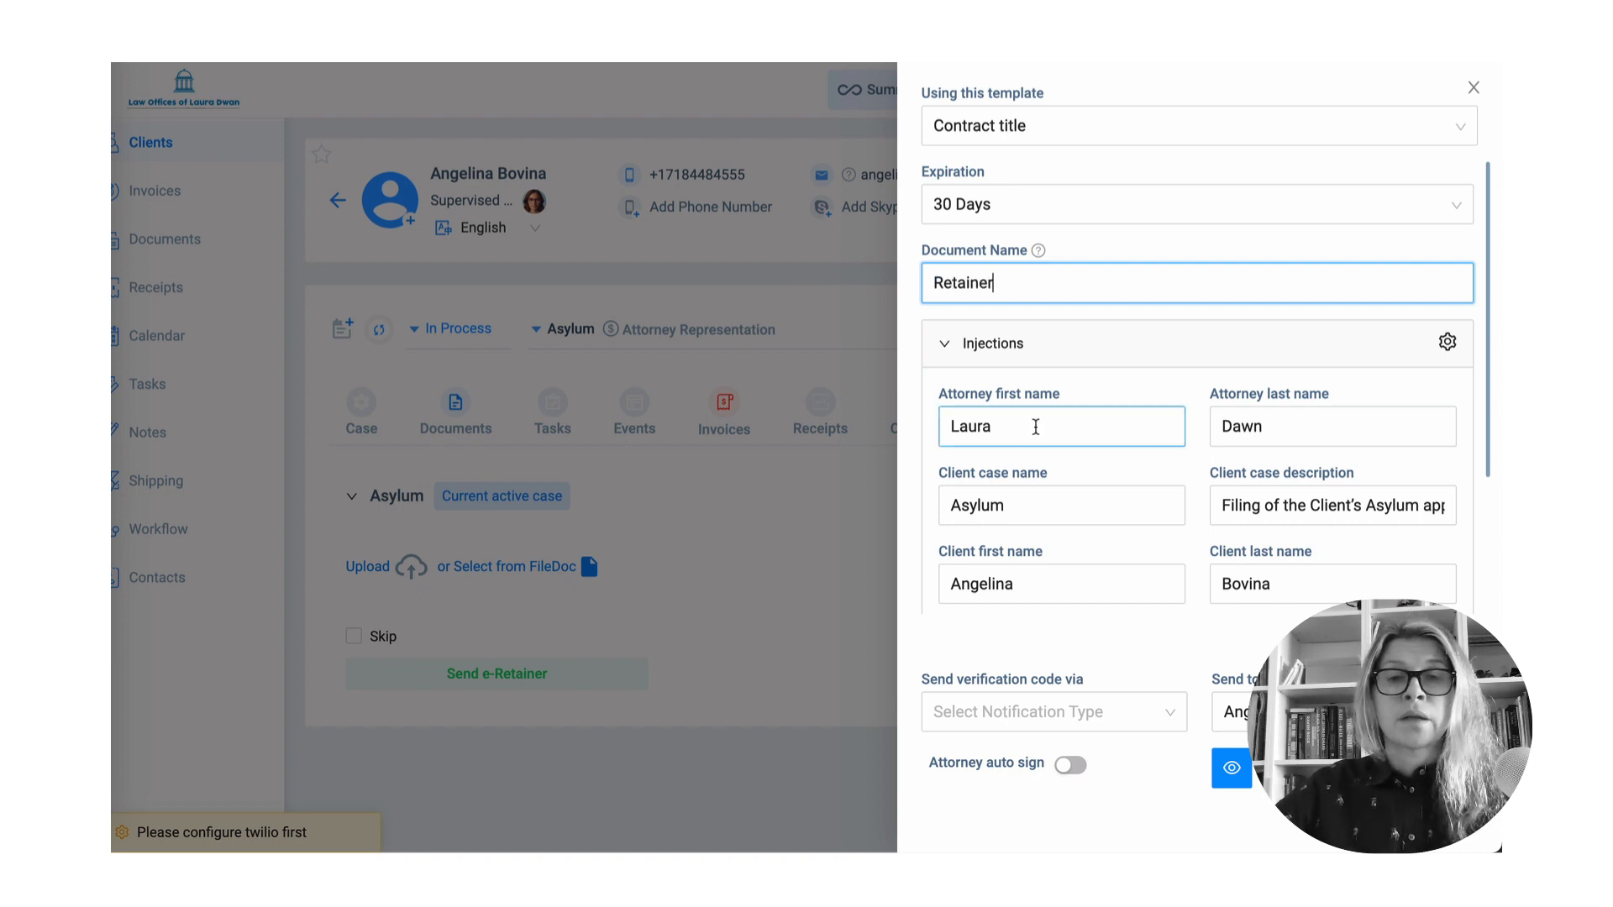
scroll(1036, 427, "down", 1)
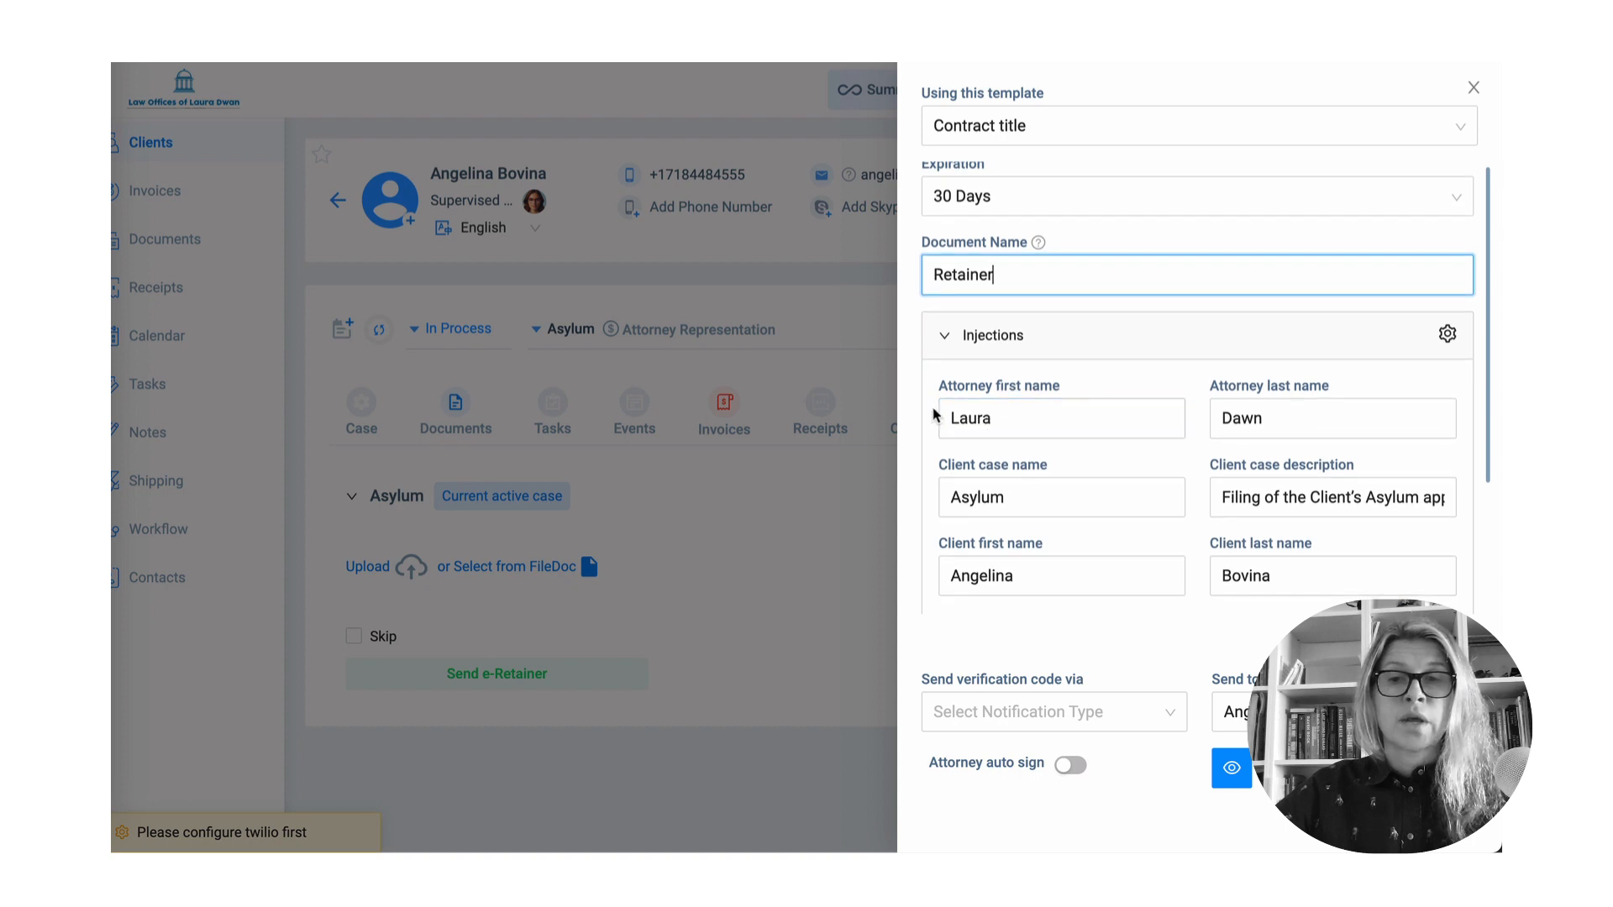
left_click(968, 414)
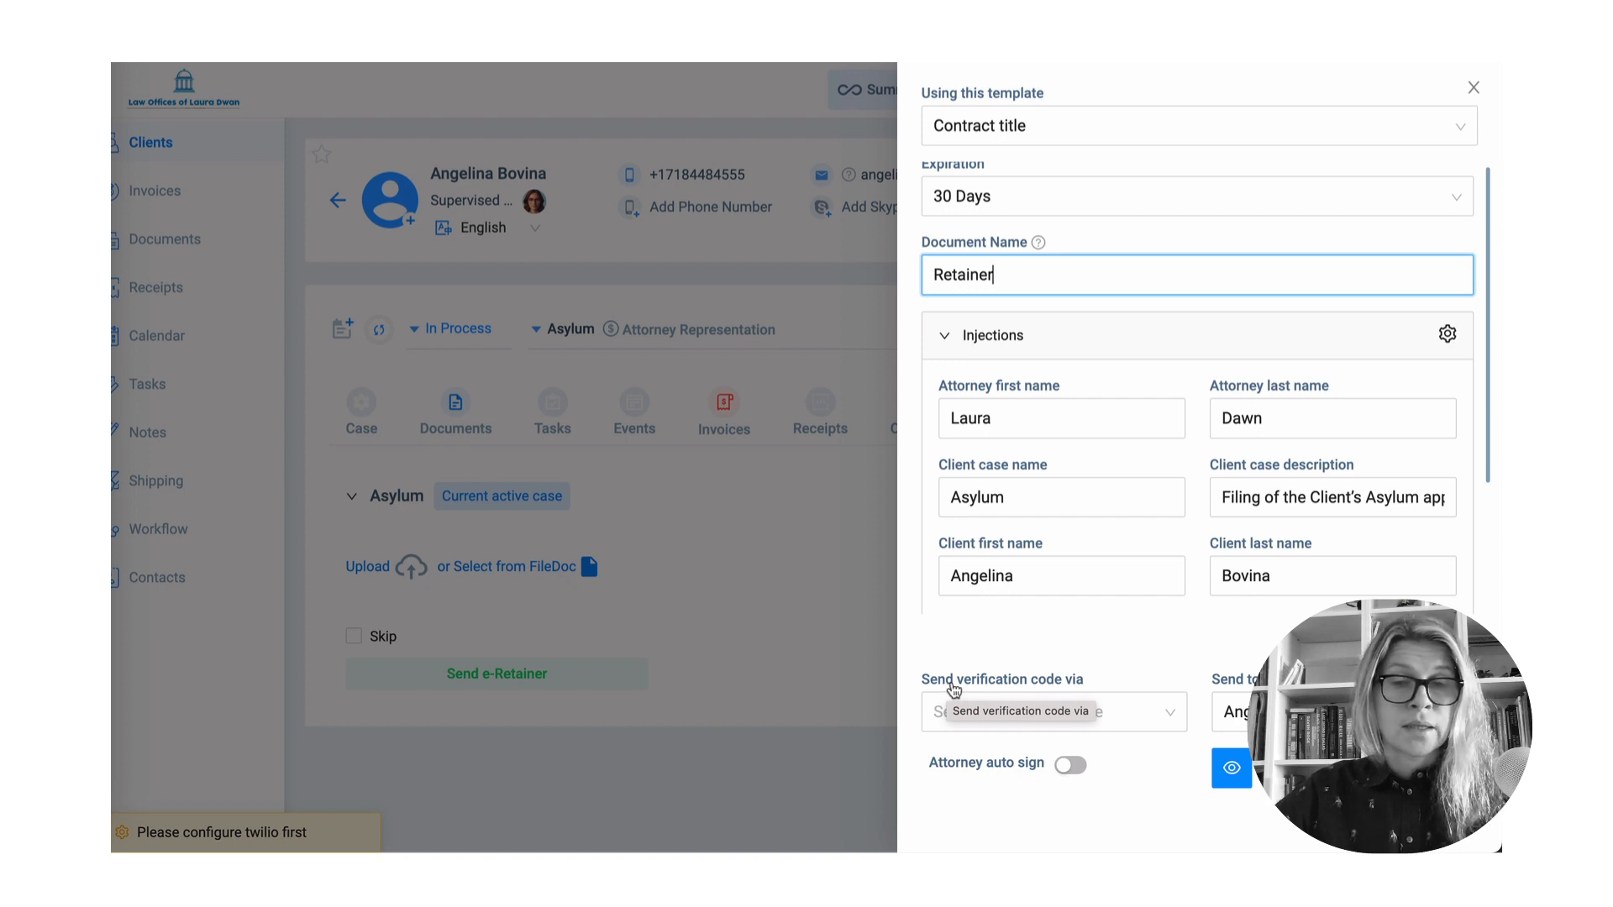
left_click(1171, 710)
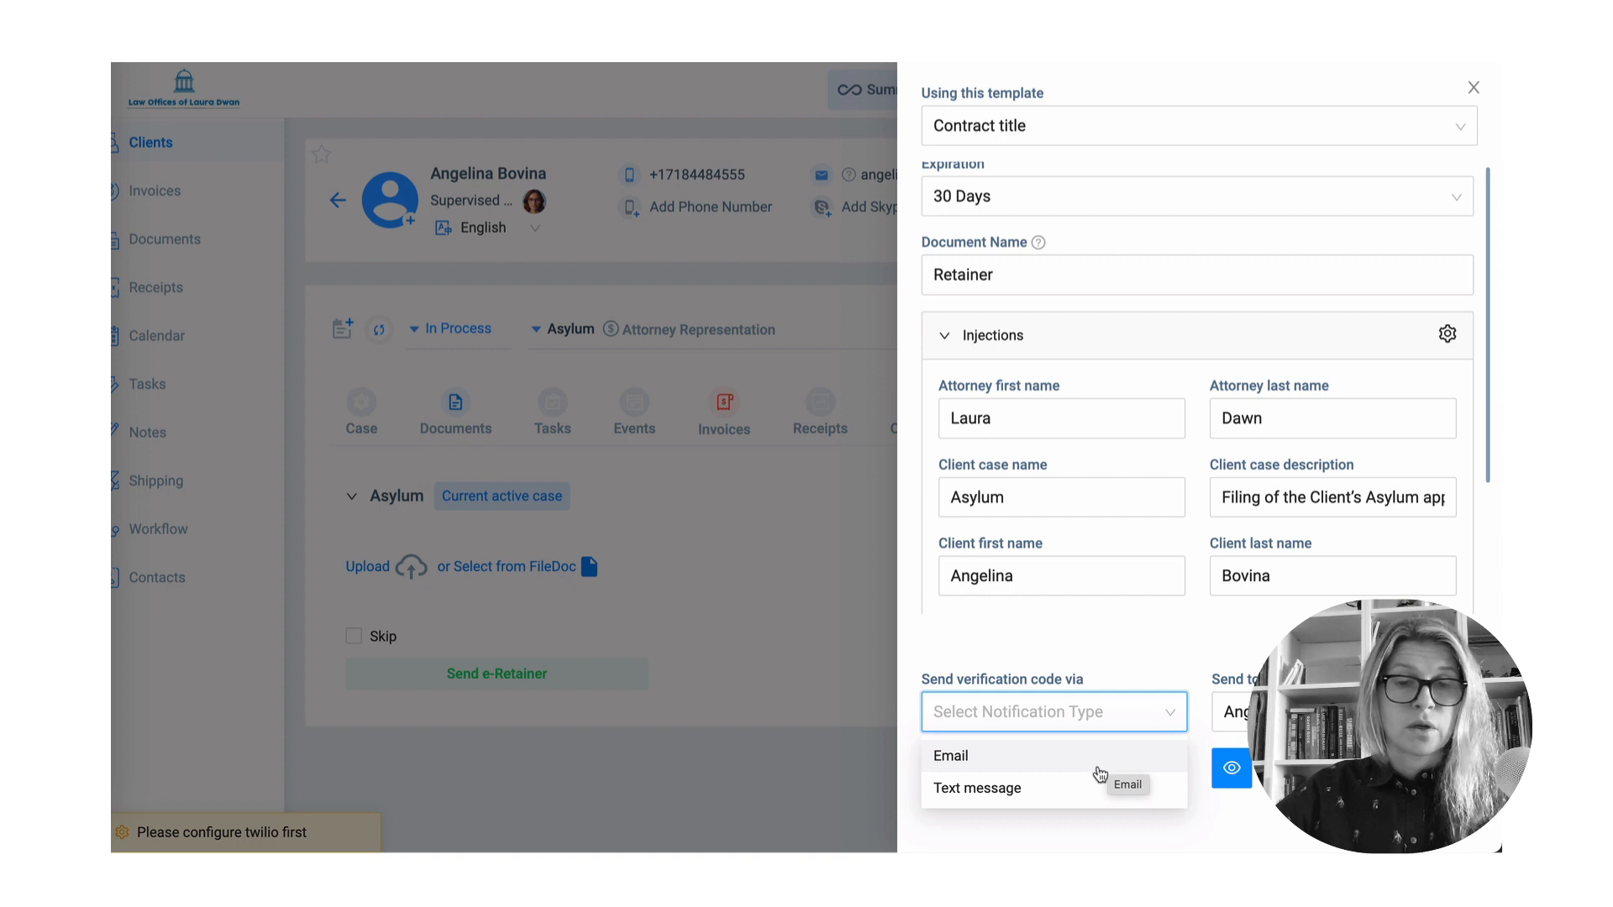
left_click(1084, 794)
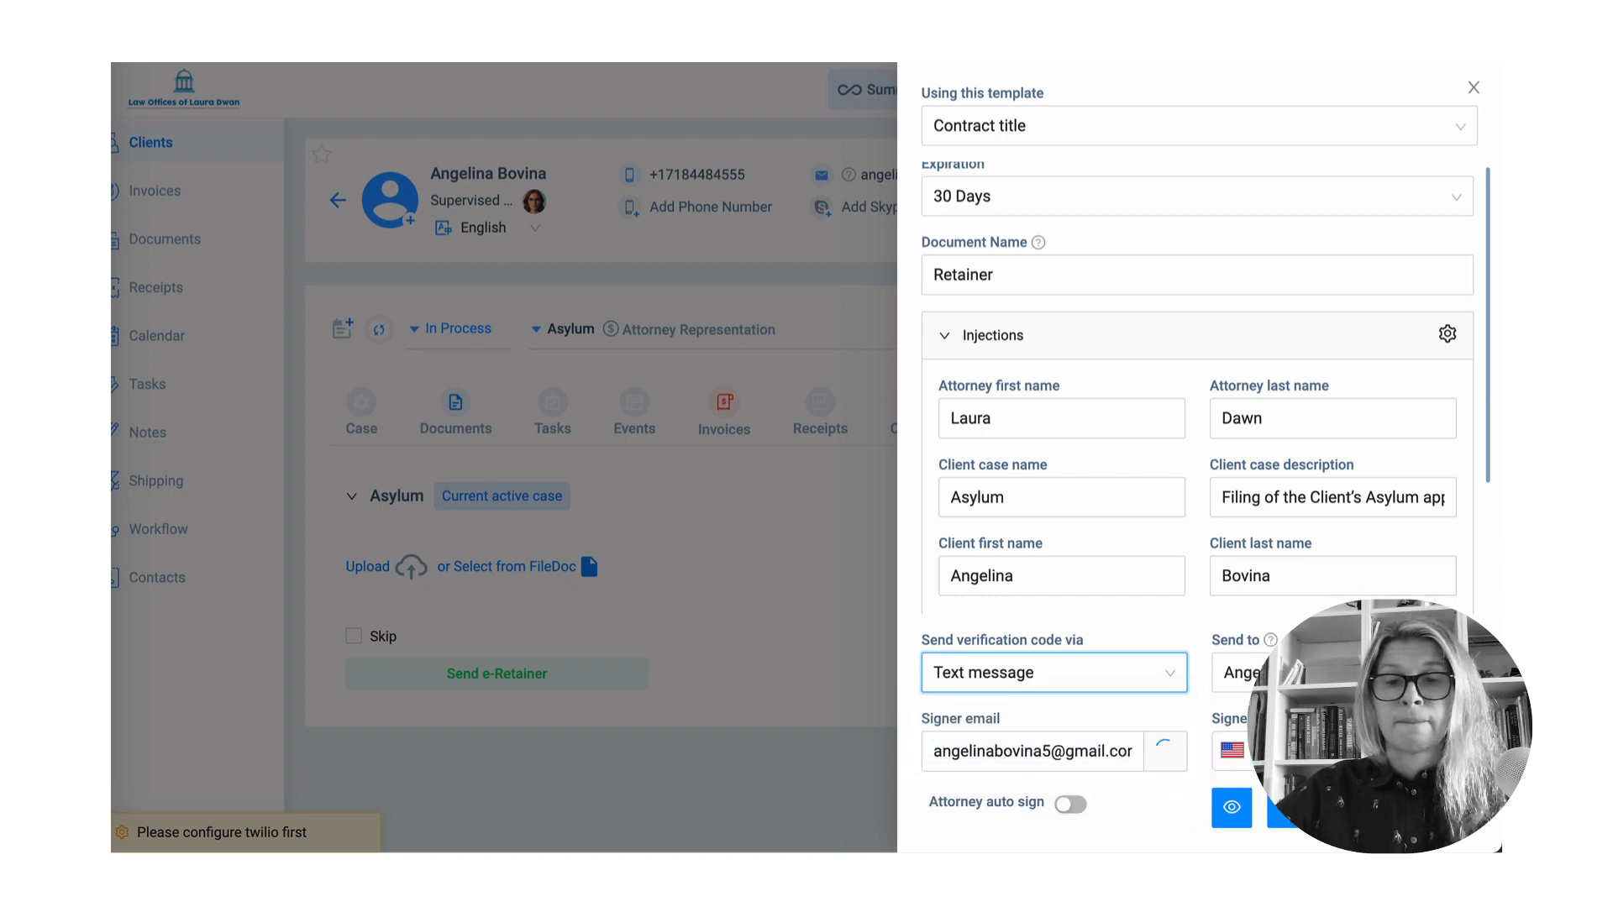
left_click(1074, 806)
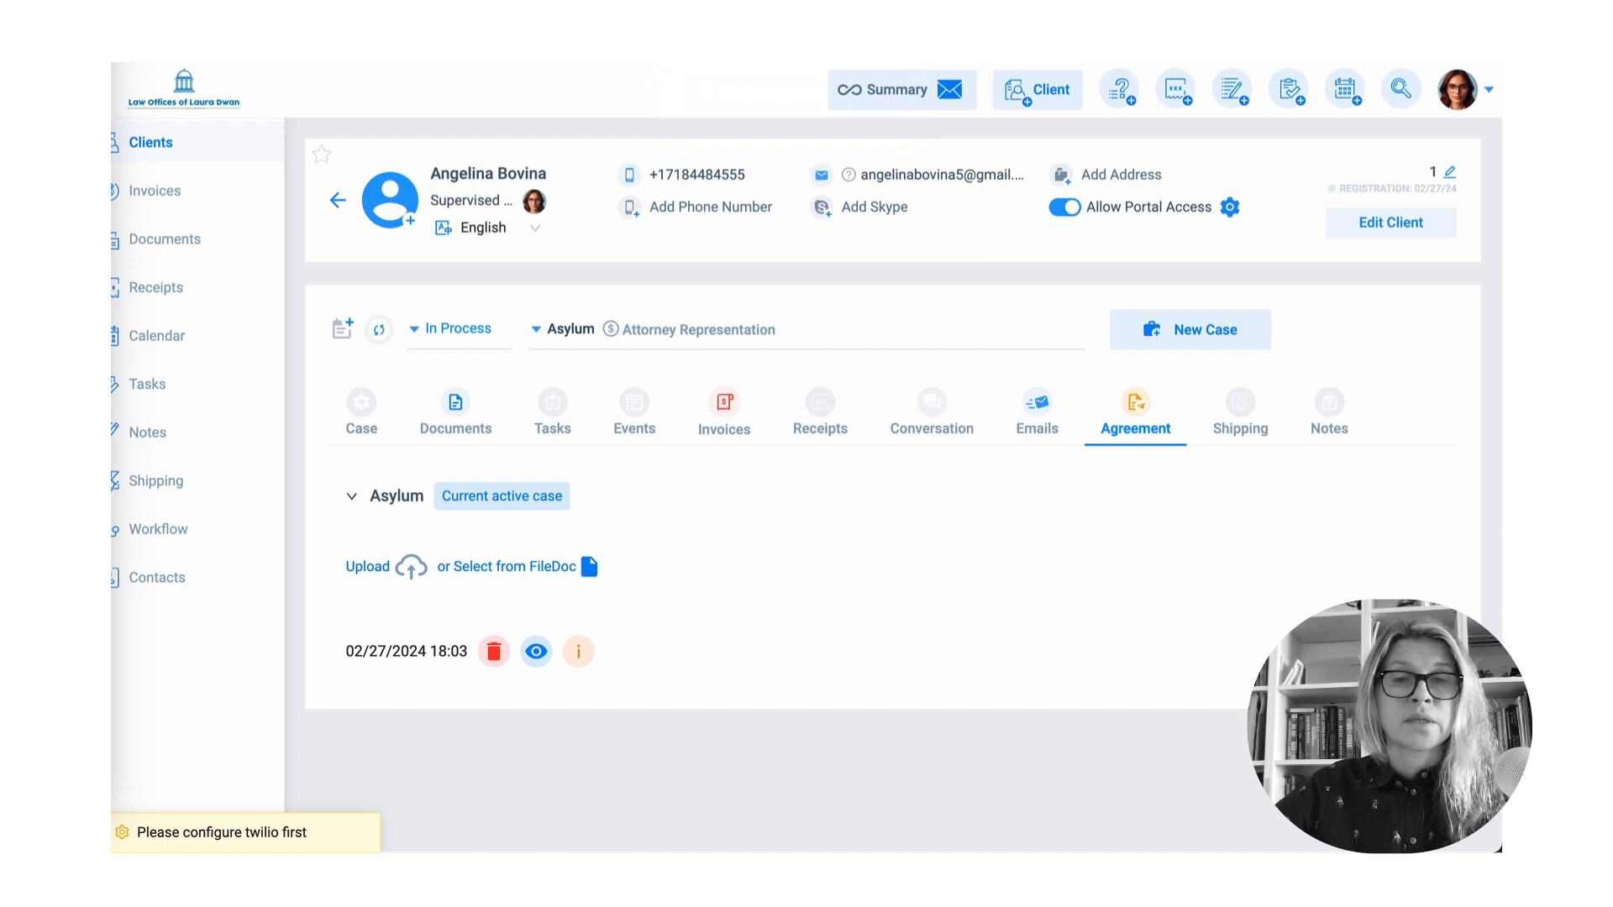
- Review the case forms, the client's Asylum document folders and the Documents Checklist, then open invoice 39280
left_click(361, 420)
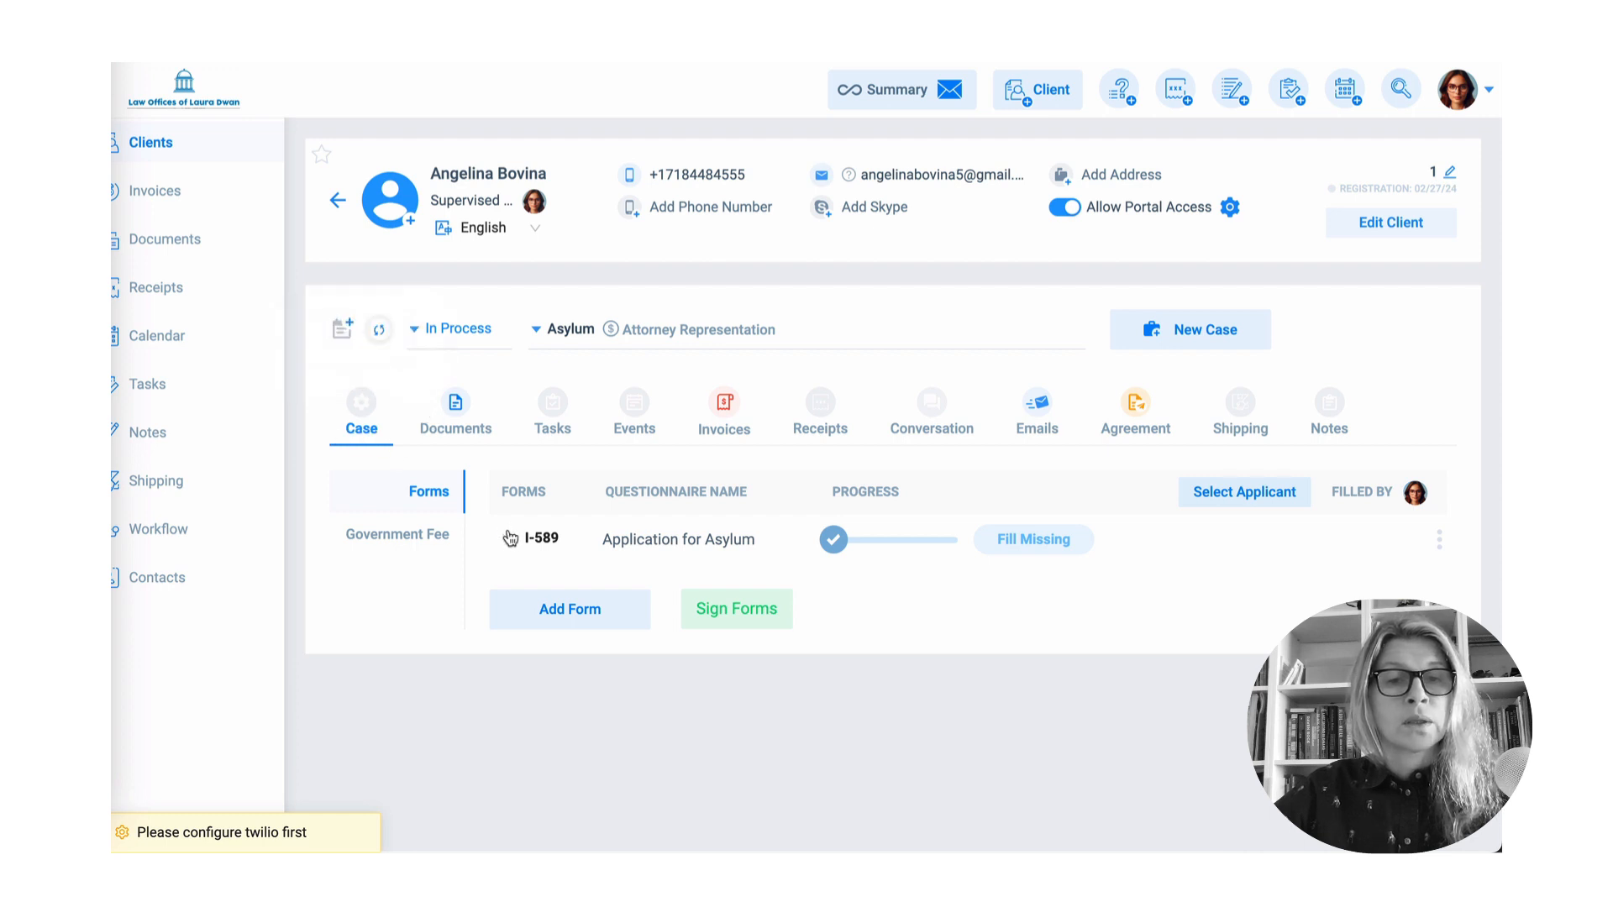
left_click(456, 425)
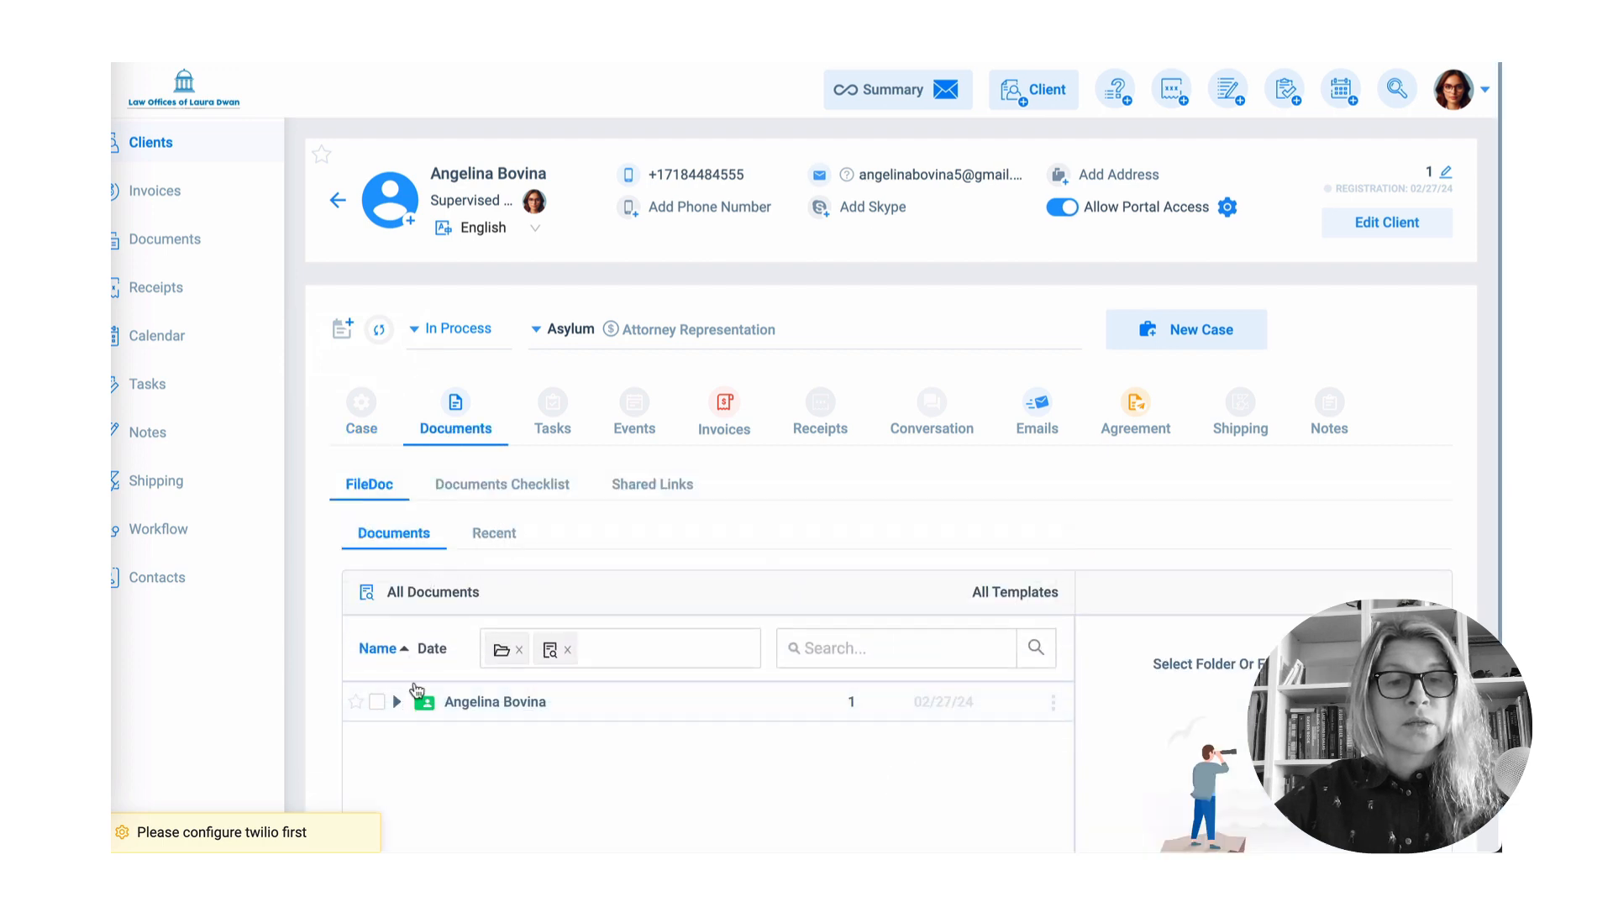
scroll(411, 626, "down", 1)
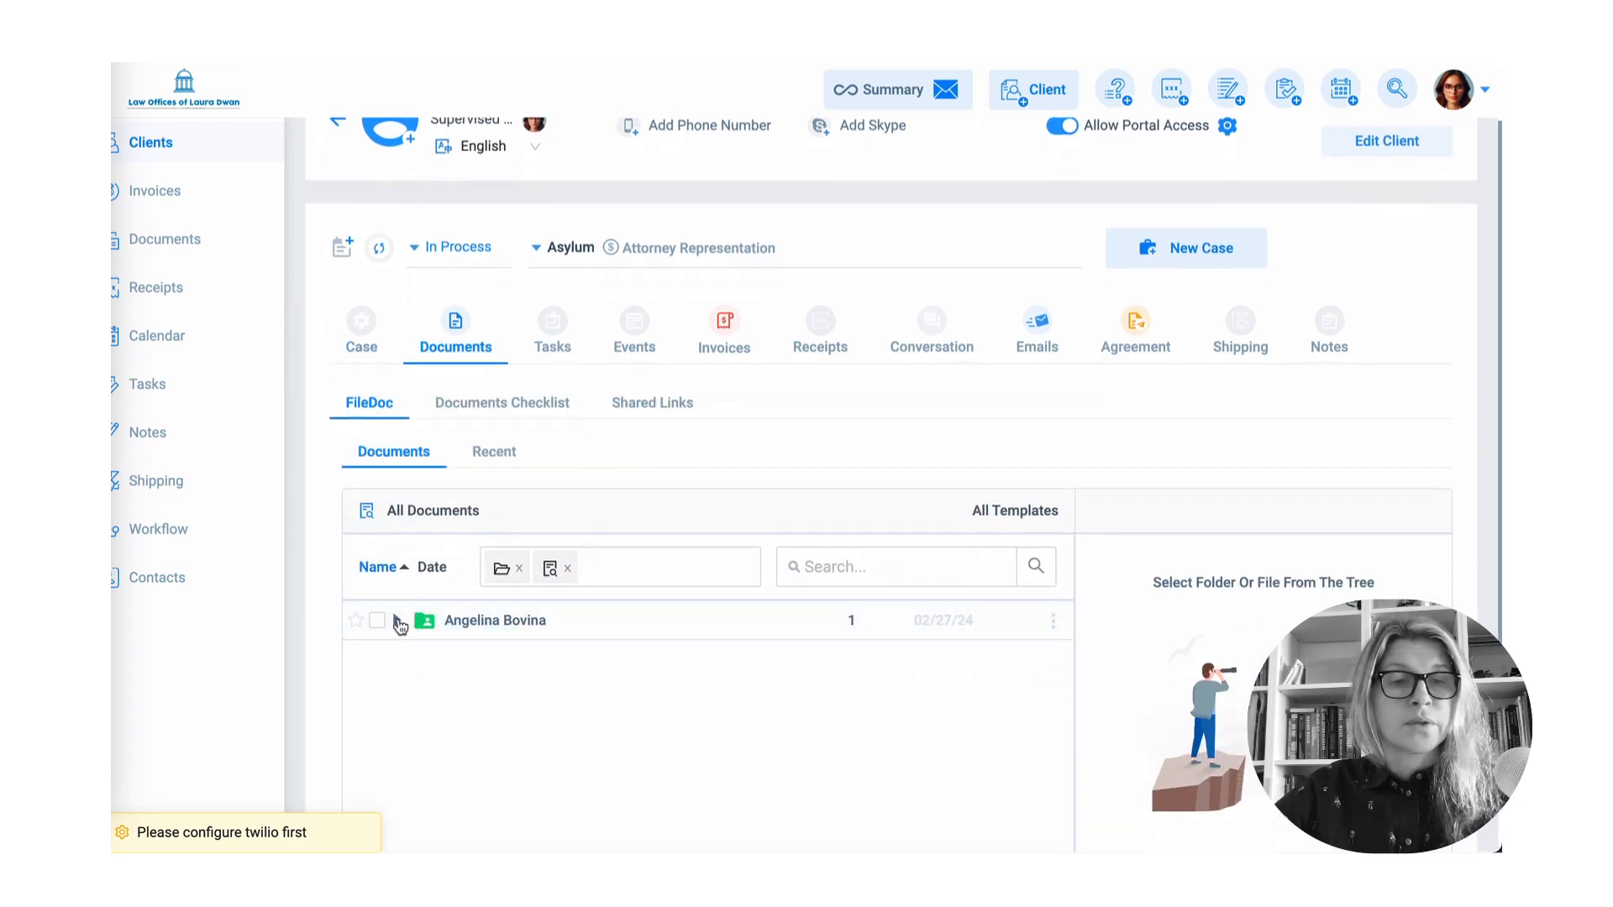
left_click(398, 621)
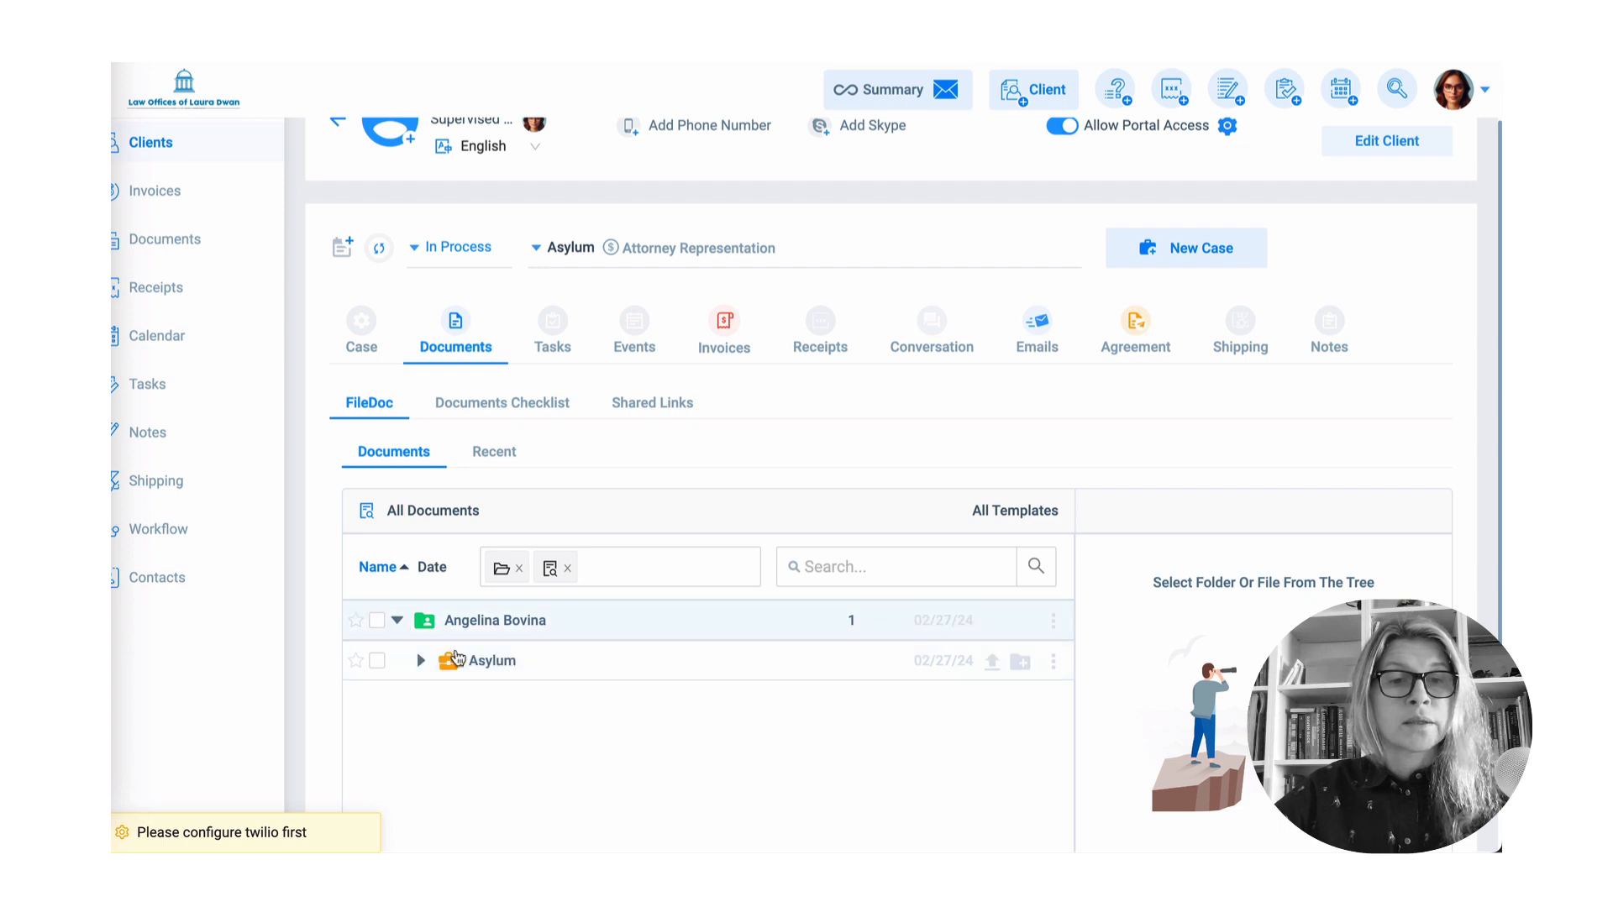
scroll(430, 647, "down", 1)
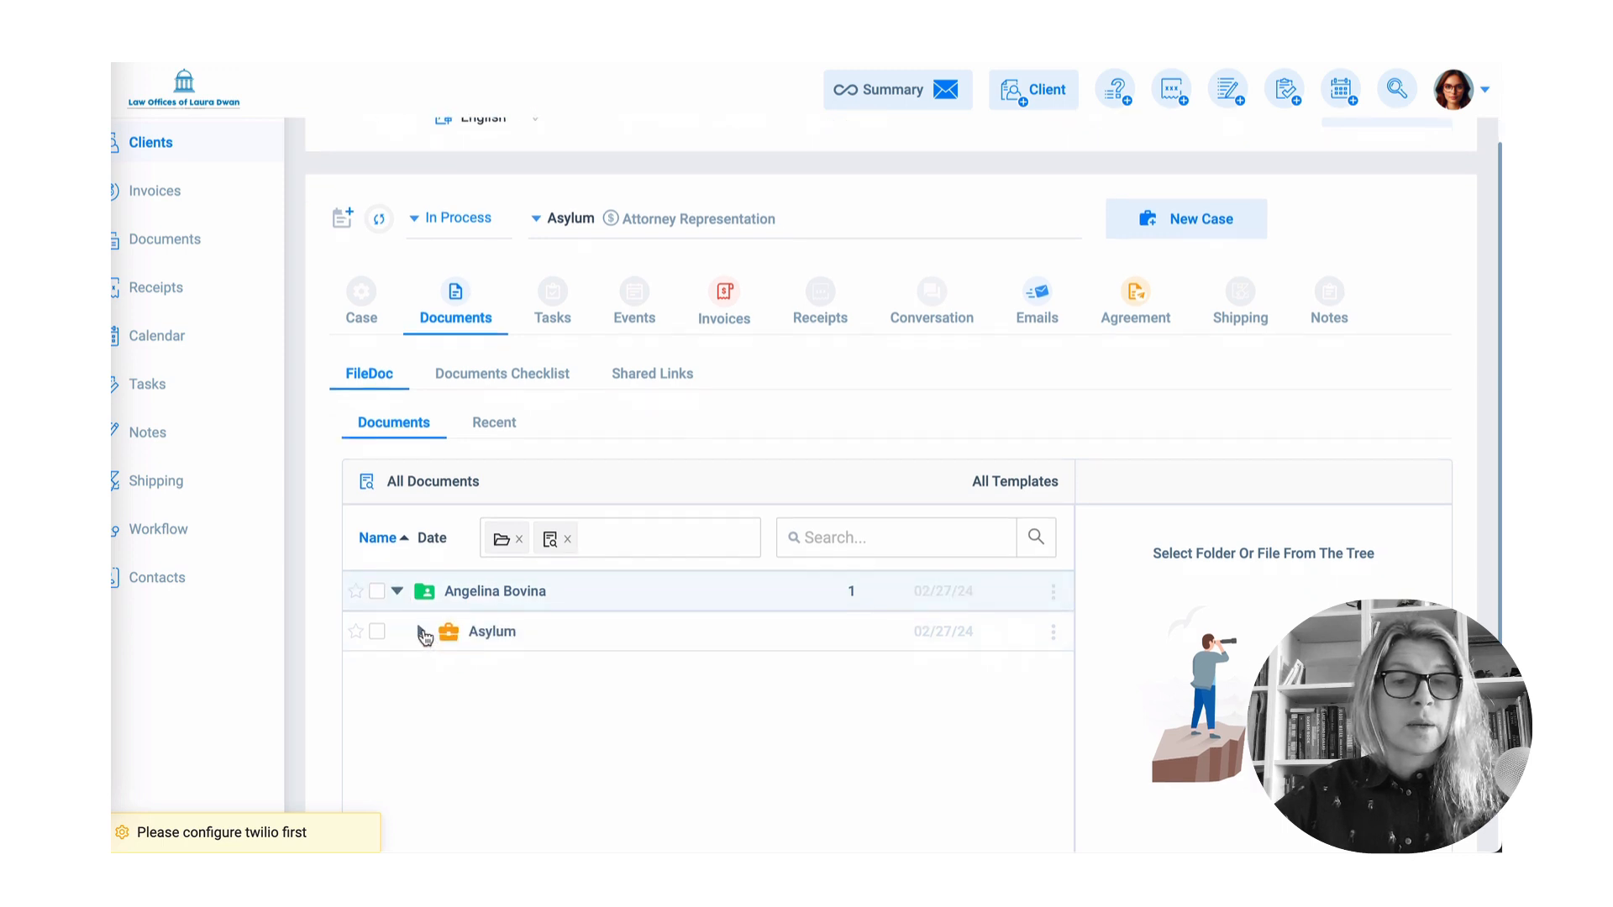
left_click(422, 632)
scroll(612, 647, "down", 1)
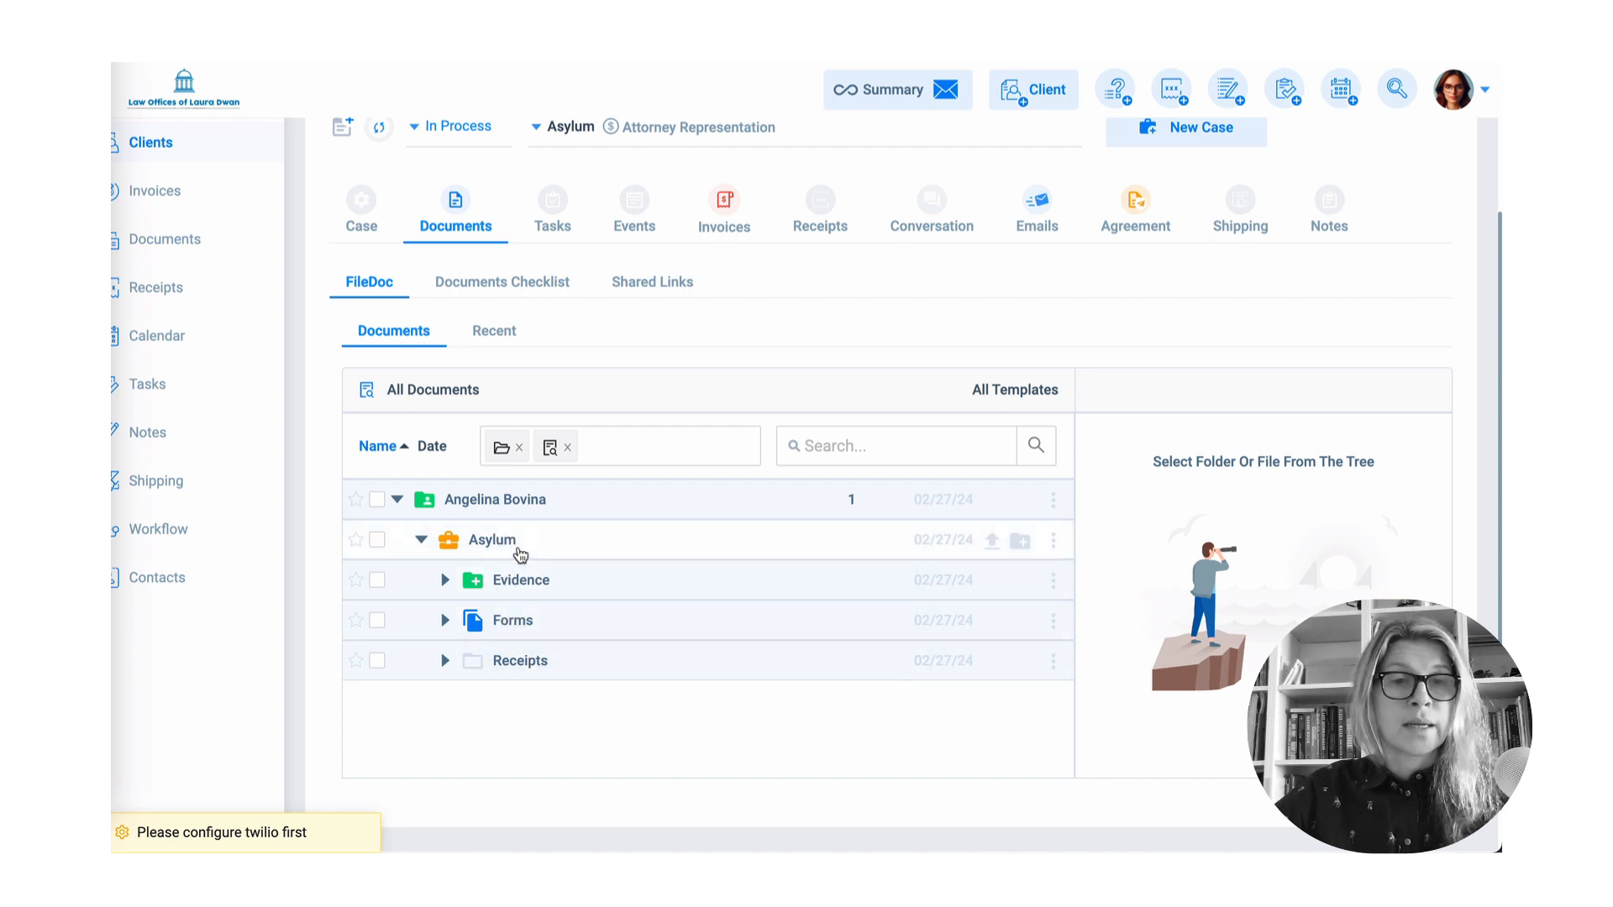
left_click(541, 287)
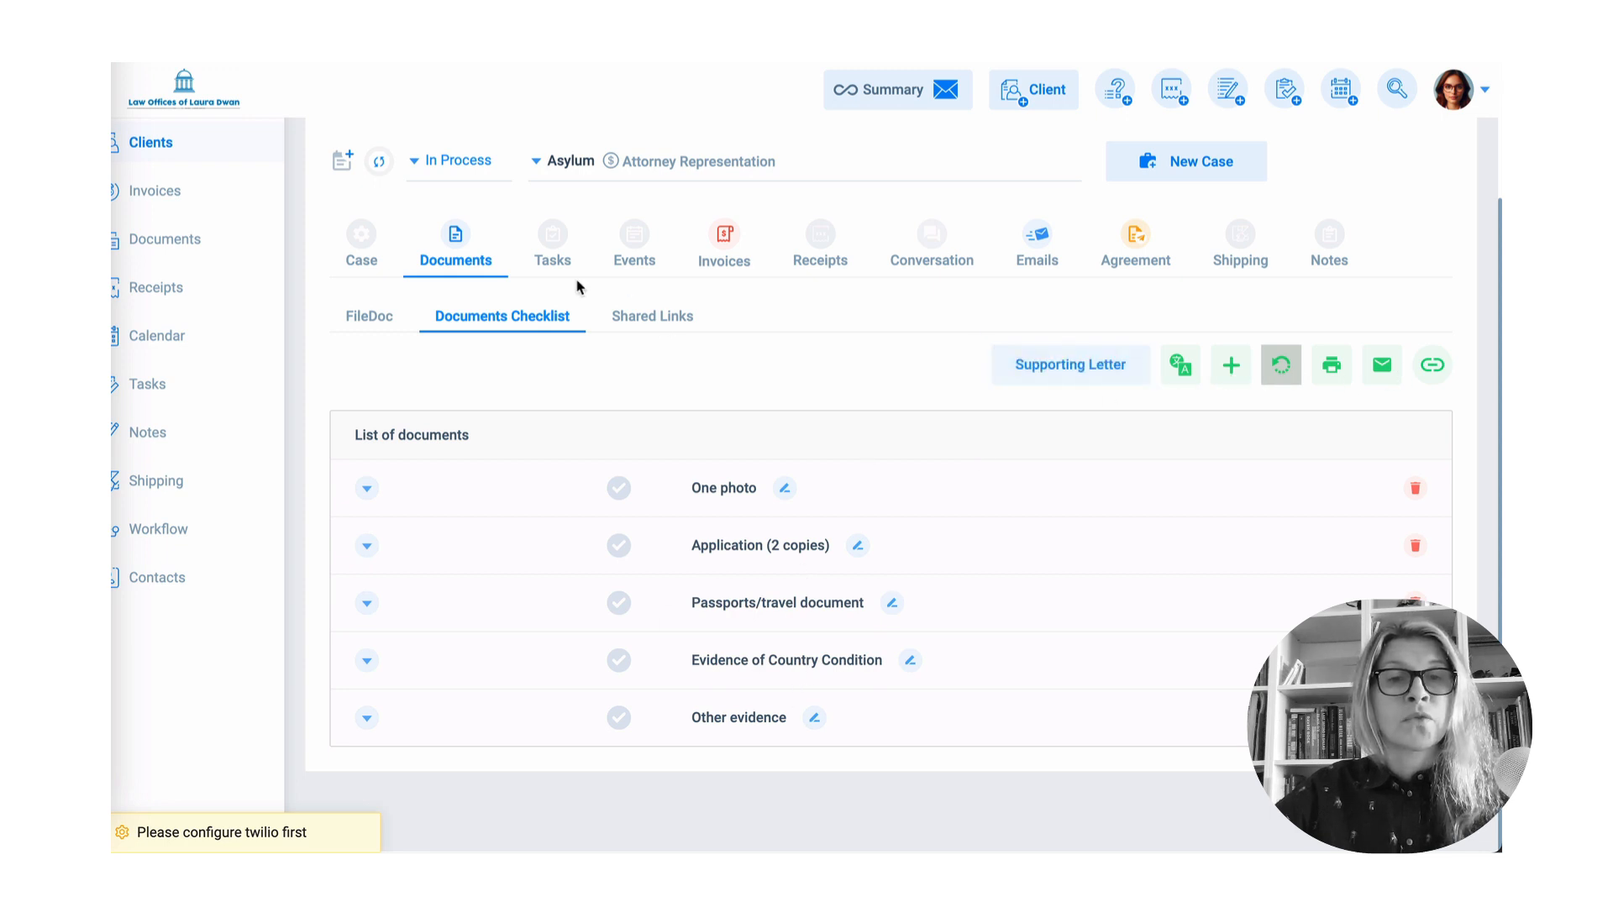
left_click(726, 264)
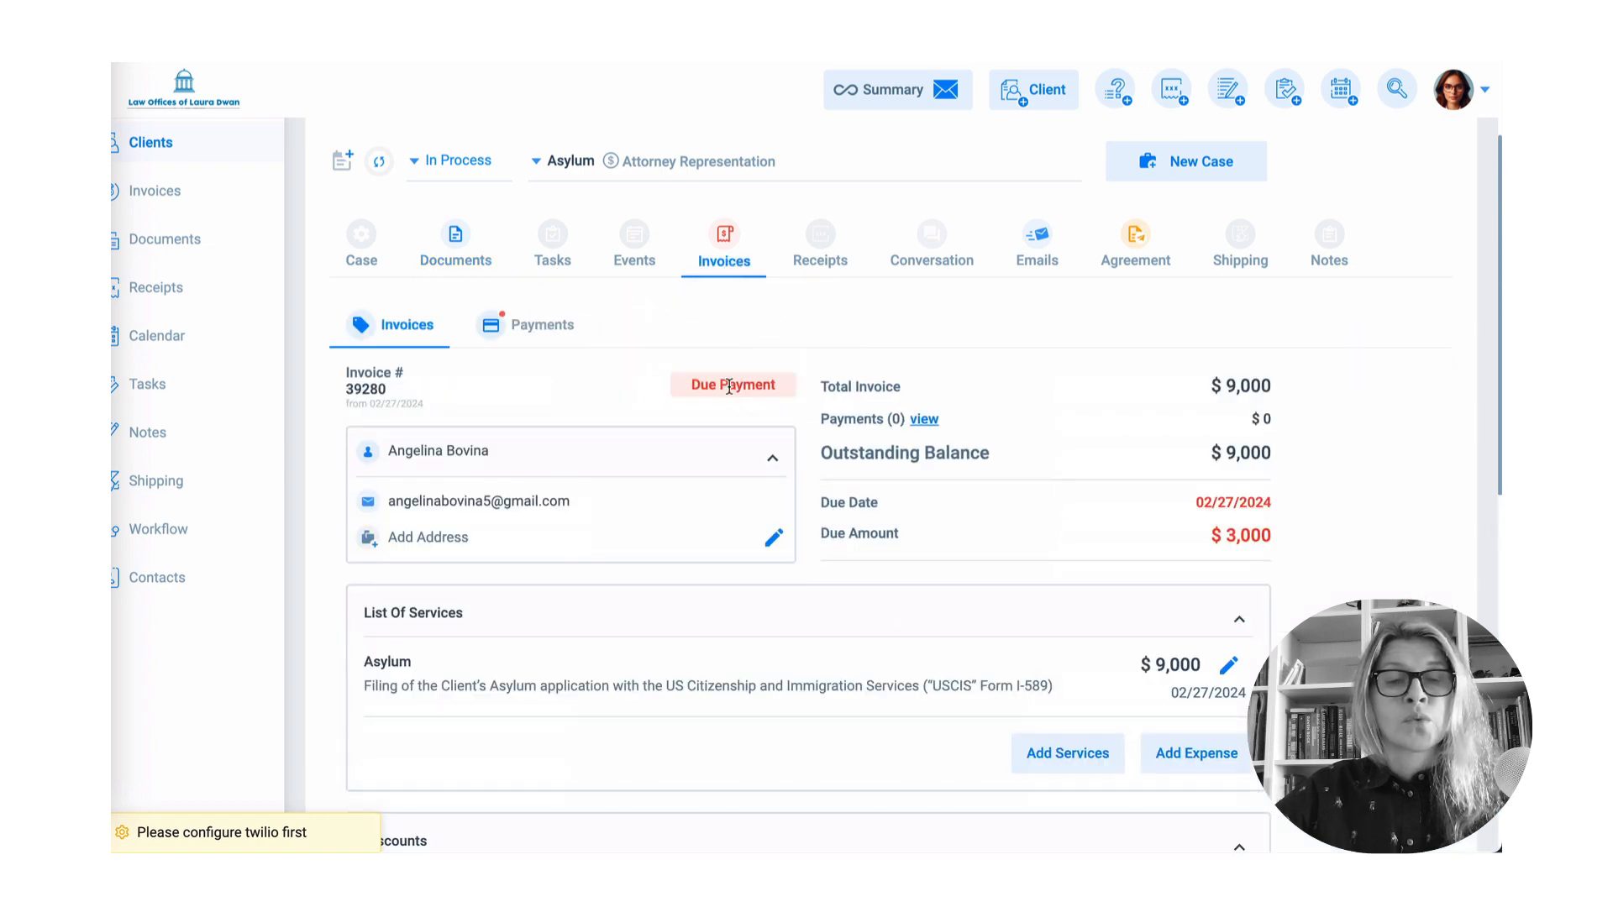
- Email a payment request for the $3,000 installment due 02/27/2024, then return to Agreement
scroll(733, 391, "down", 7)
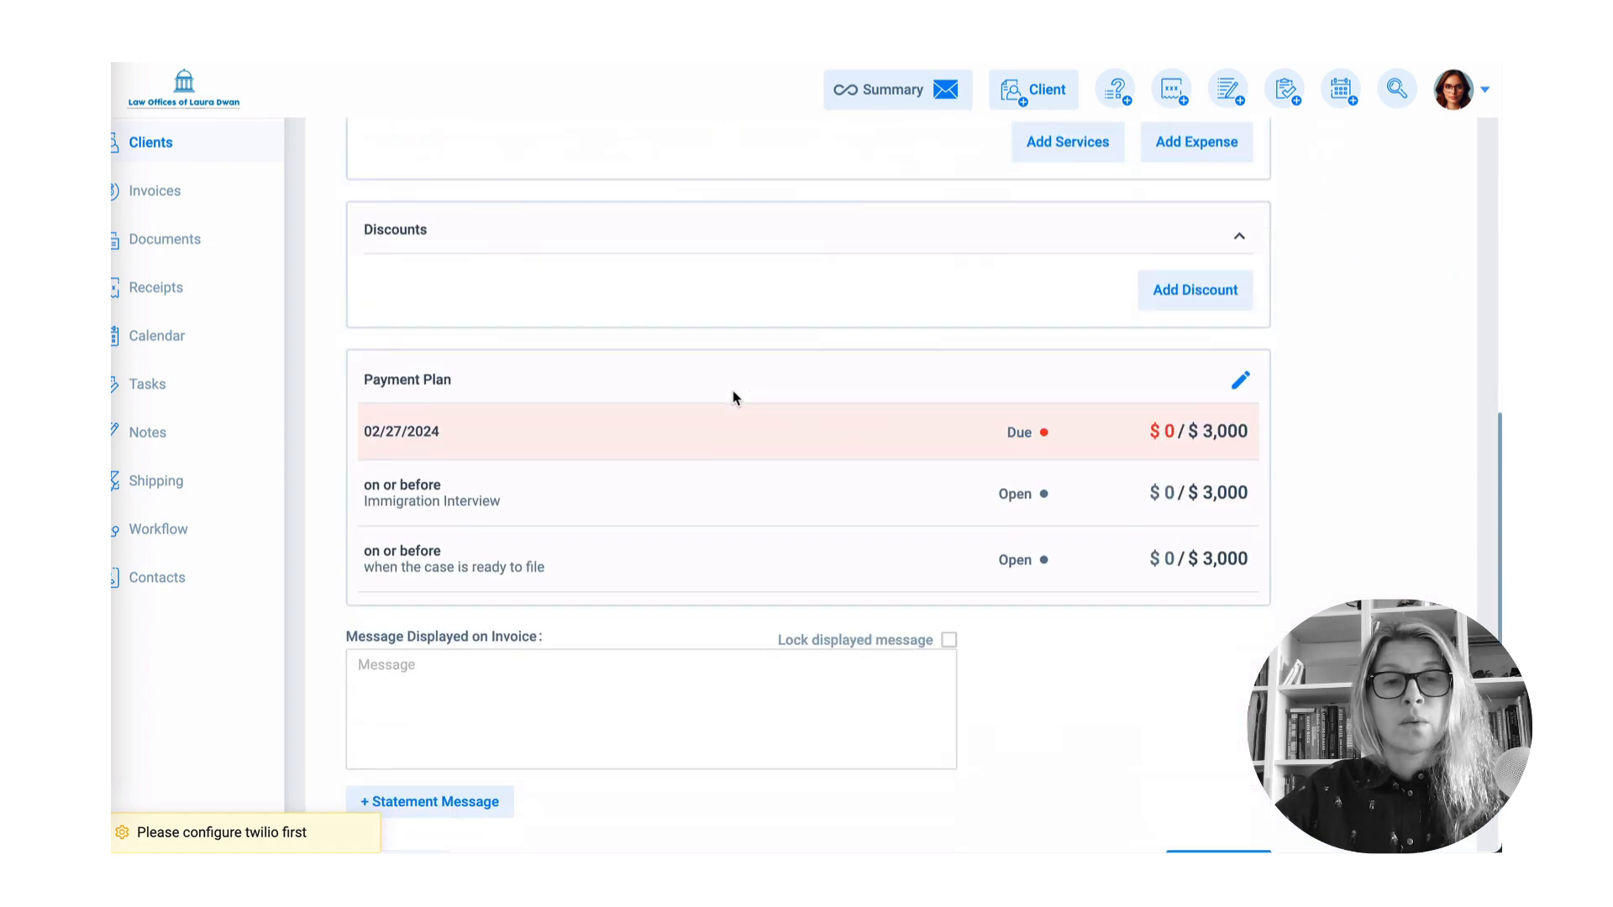
scroll(733, 398, "down", 1)
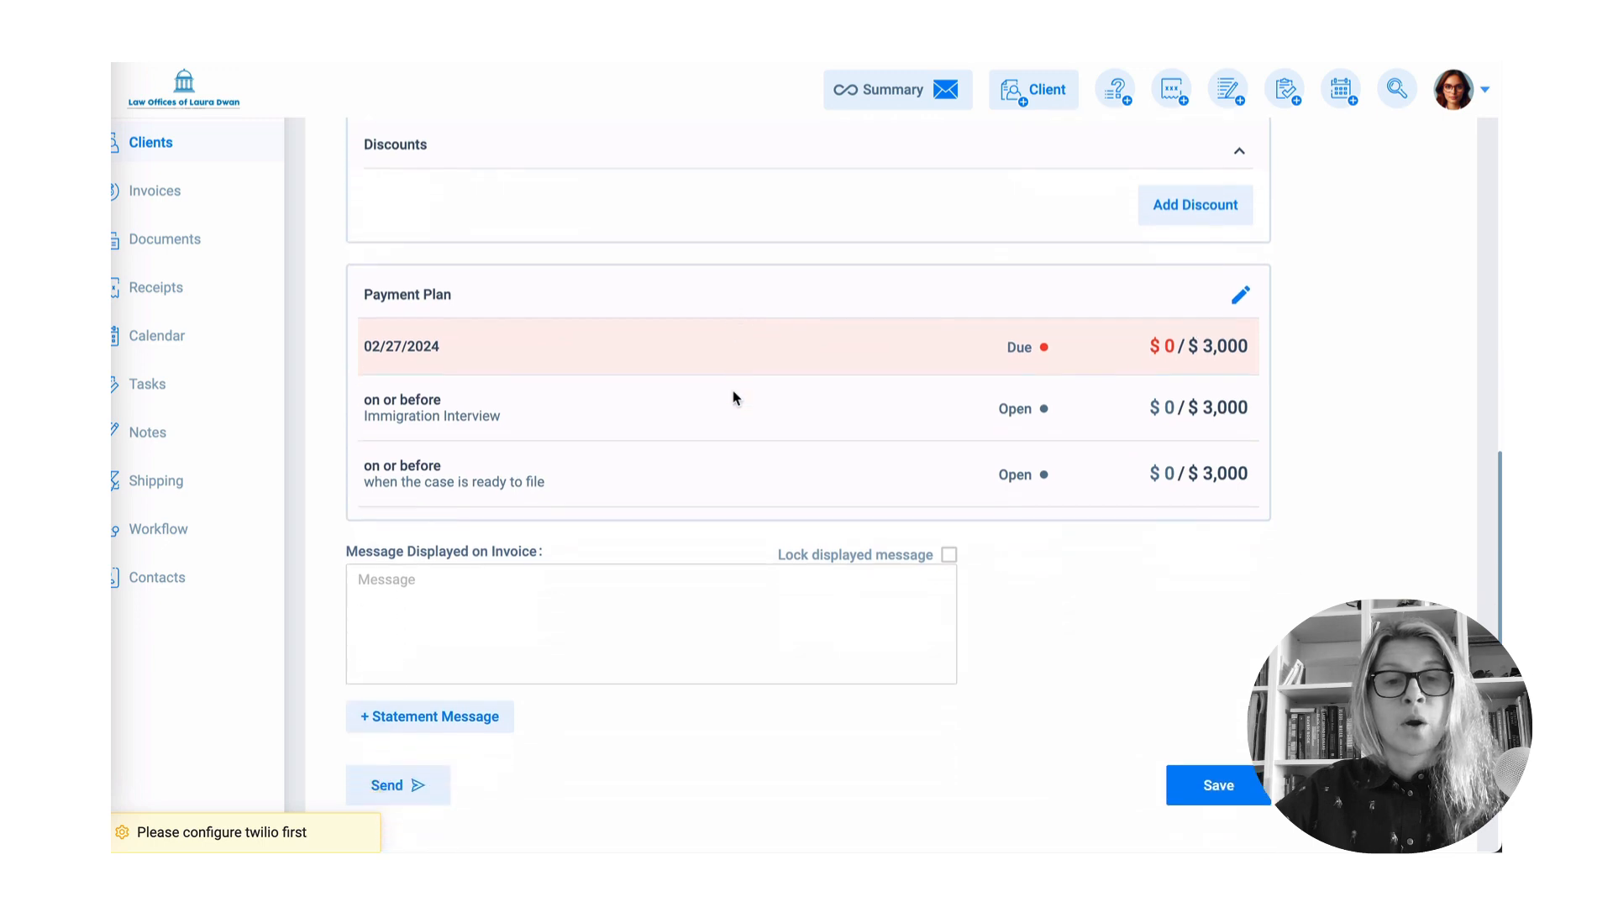
left_click(435, 788)
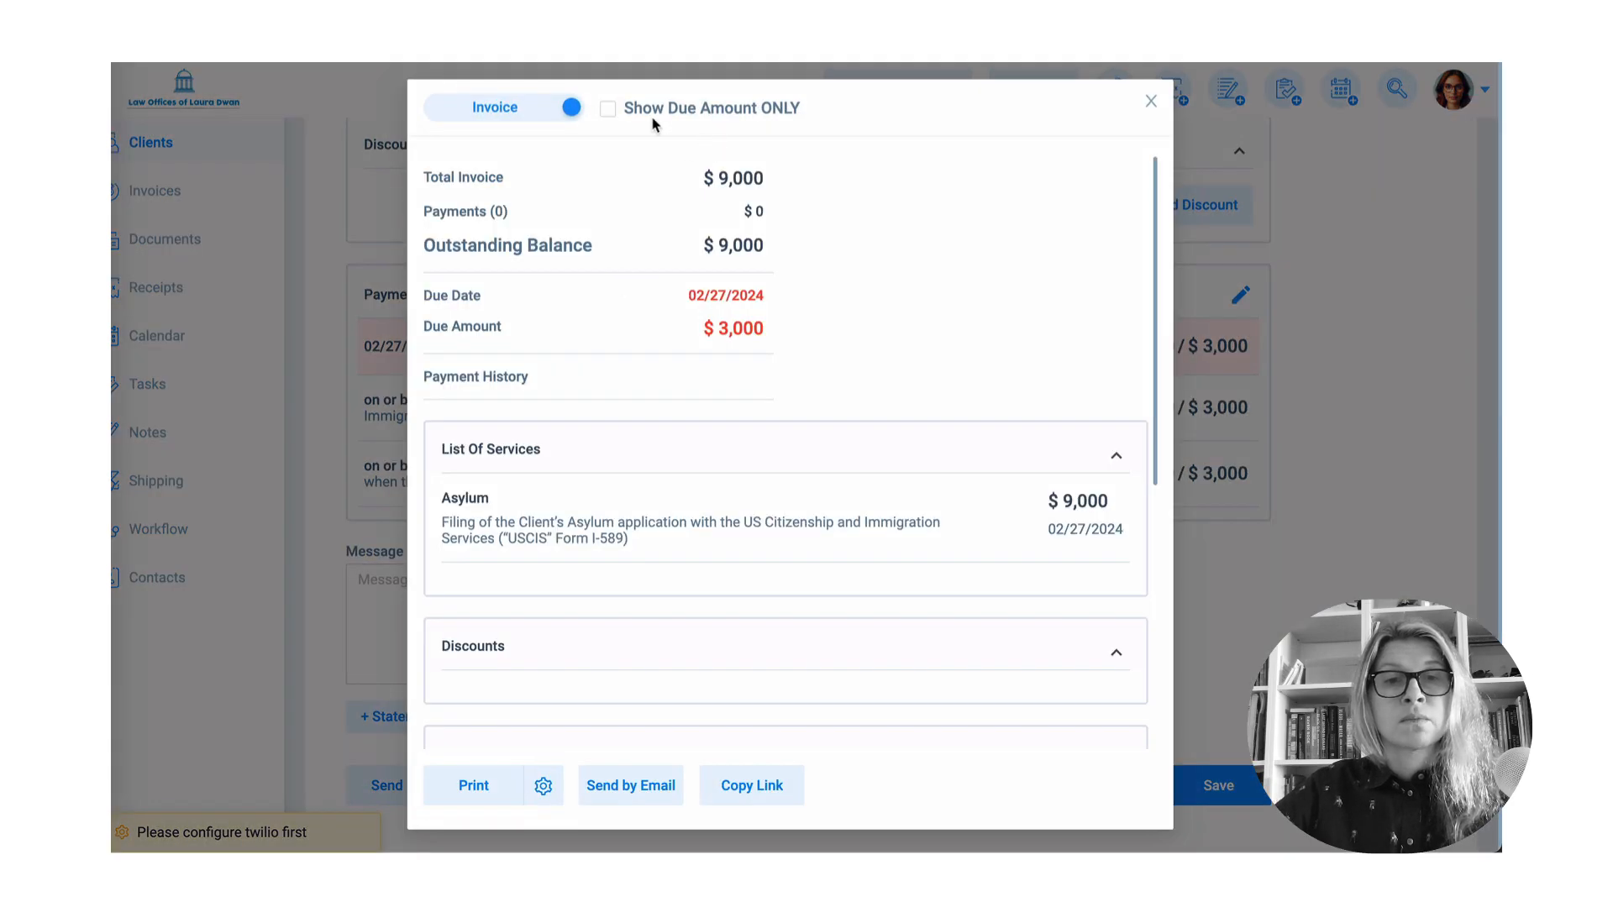
left_click(515, 107)
scroll(731, 360, "down", 5)
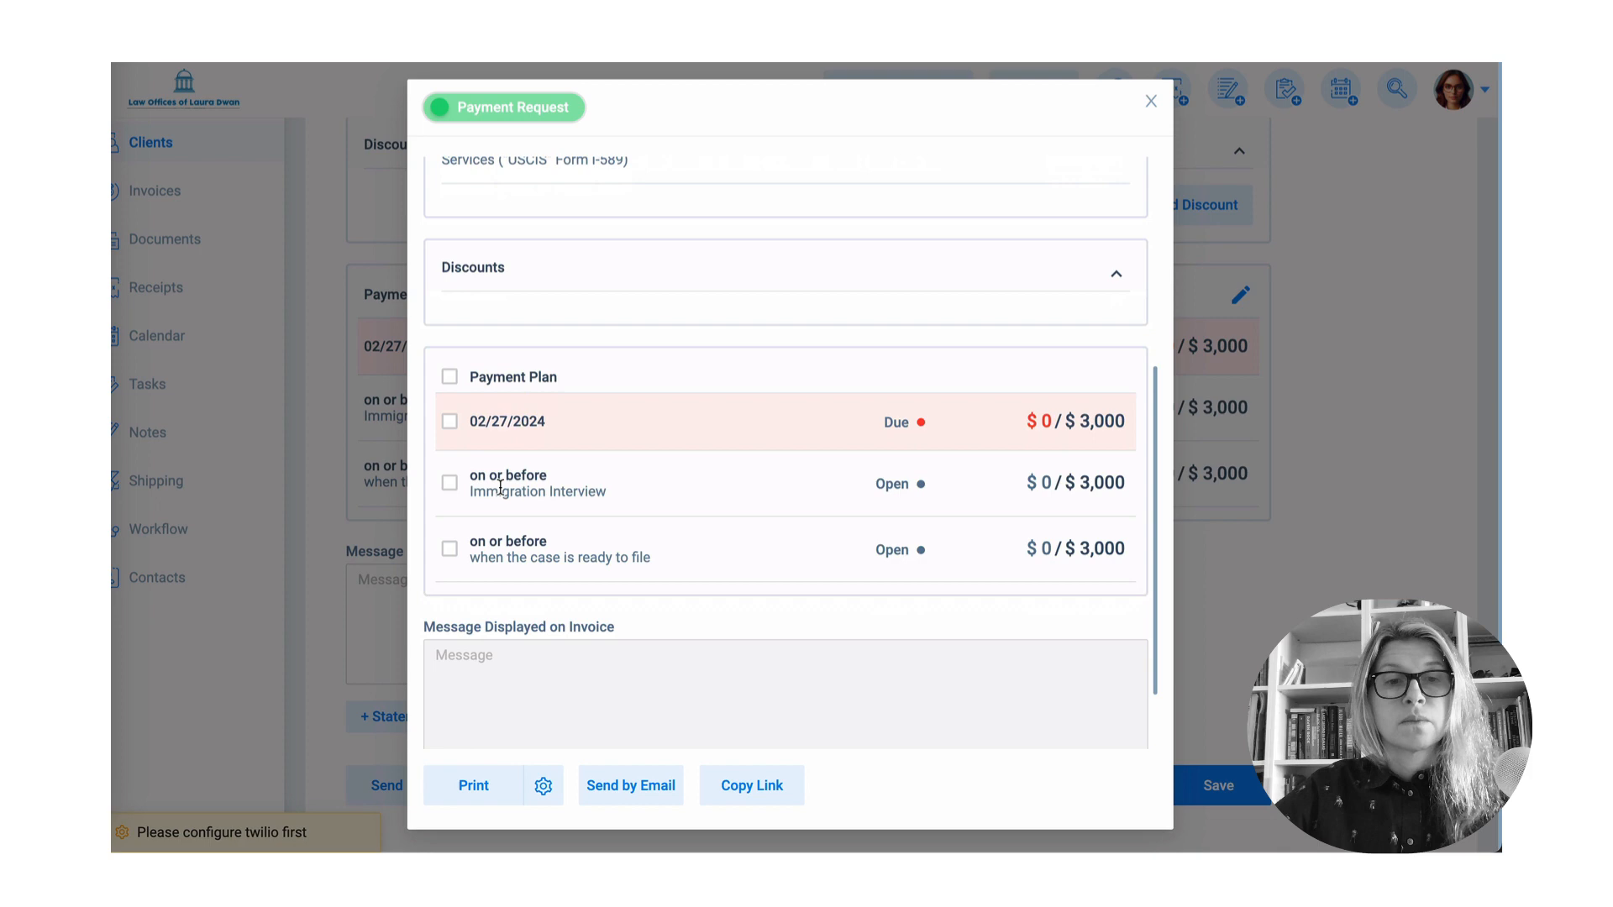
left_click(449, 421)
scroll(705, 576, "down", 1)
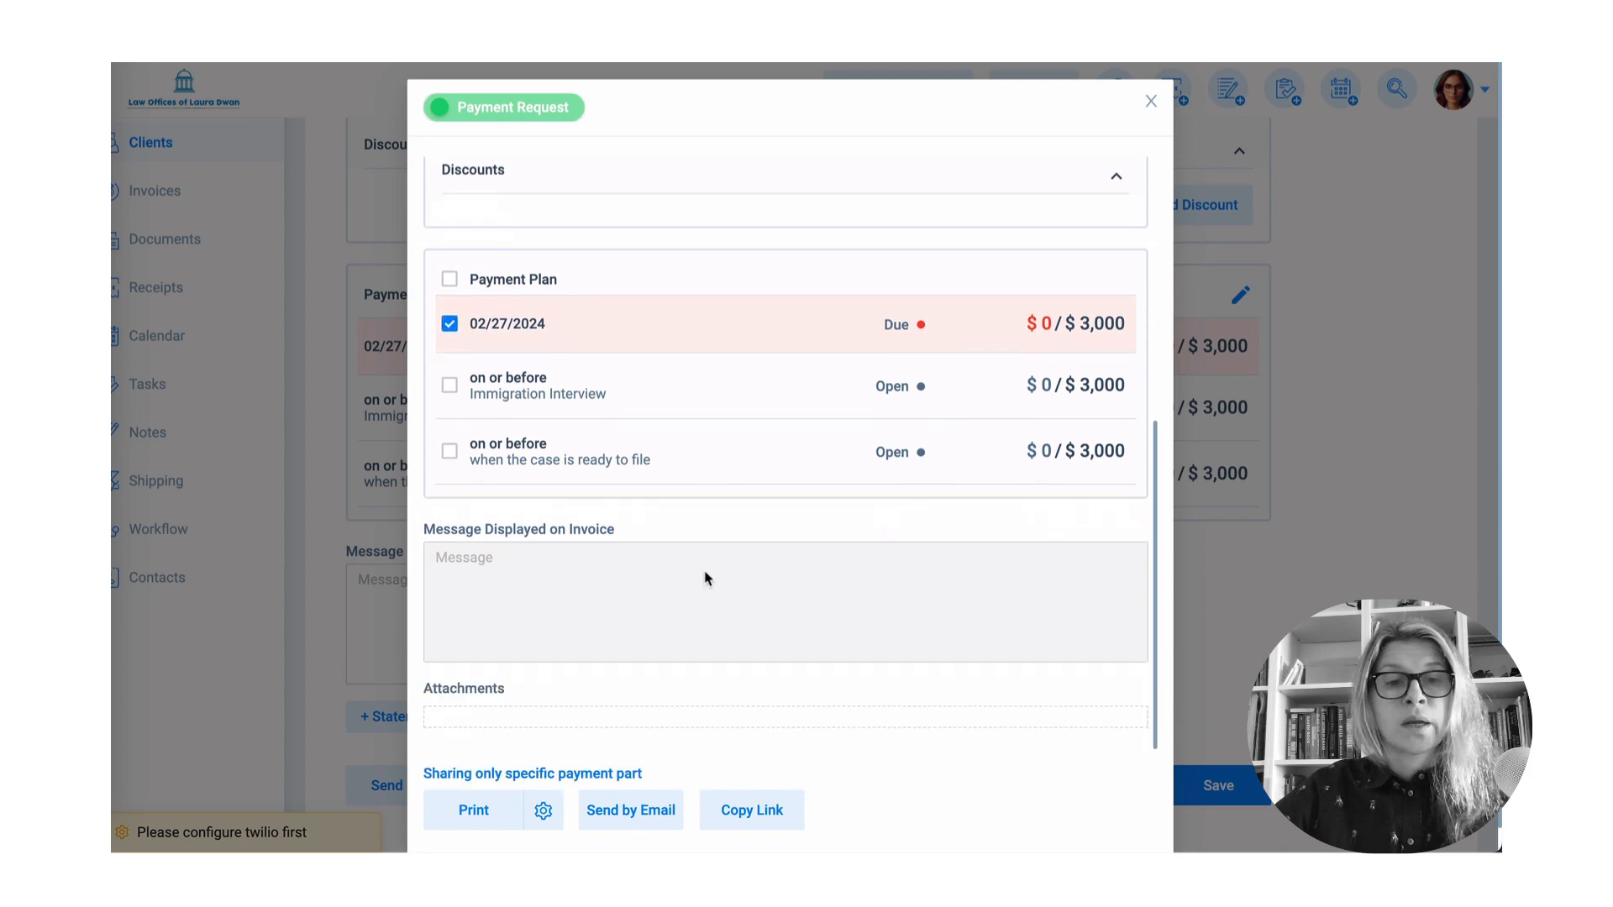
left_click(672, 812)
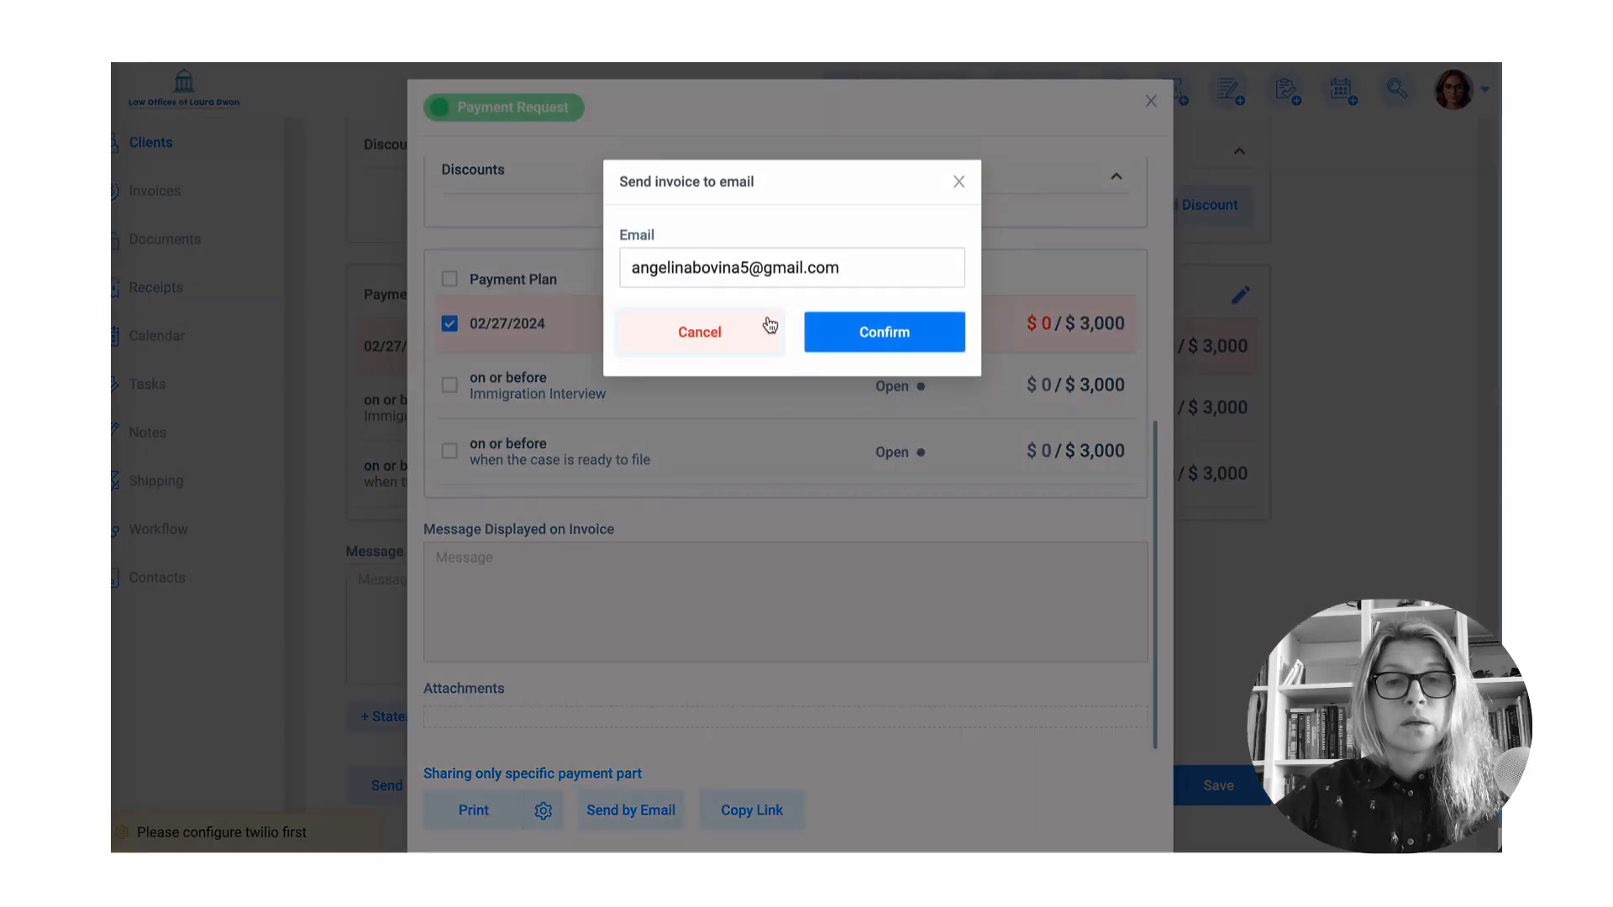
left_click(897, 343)
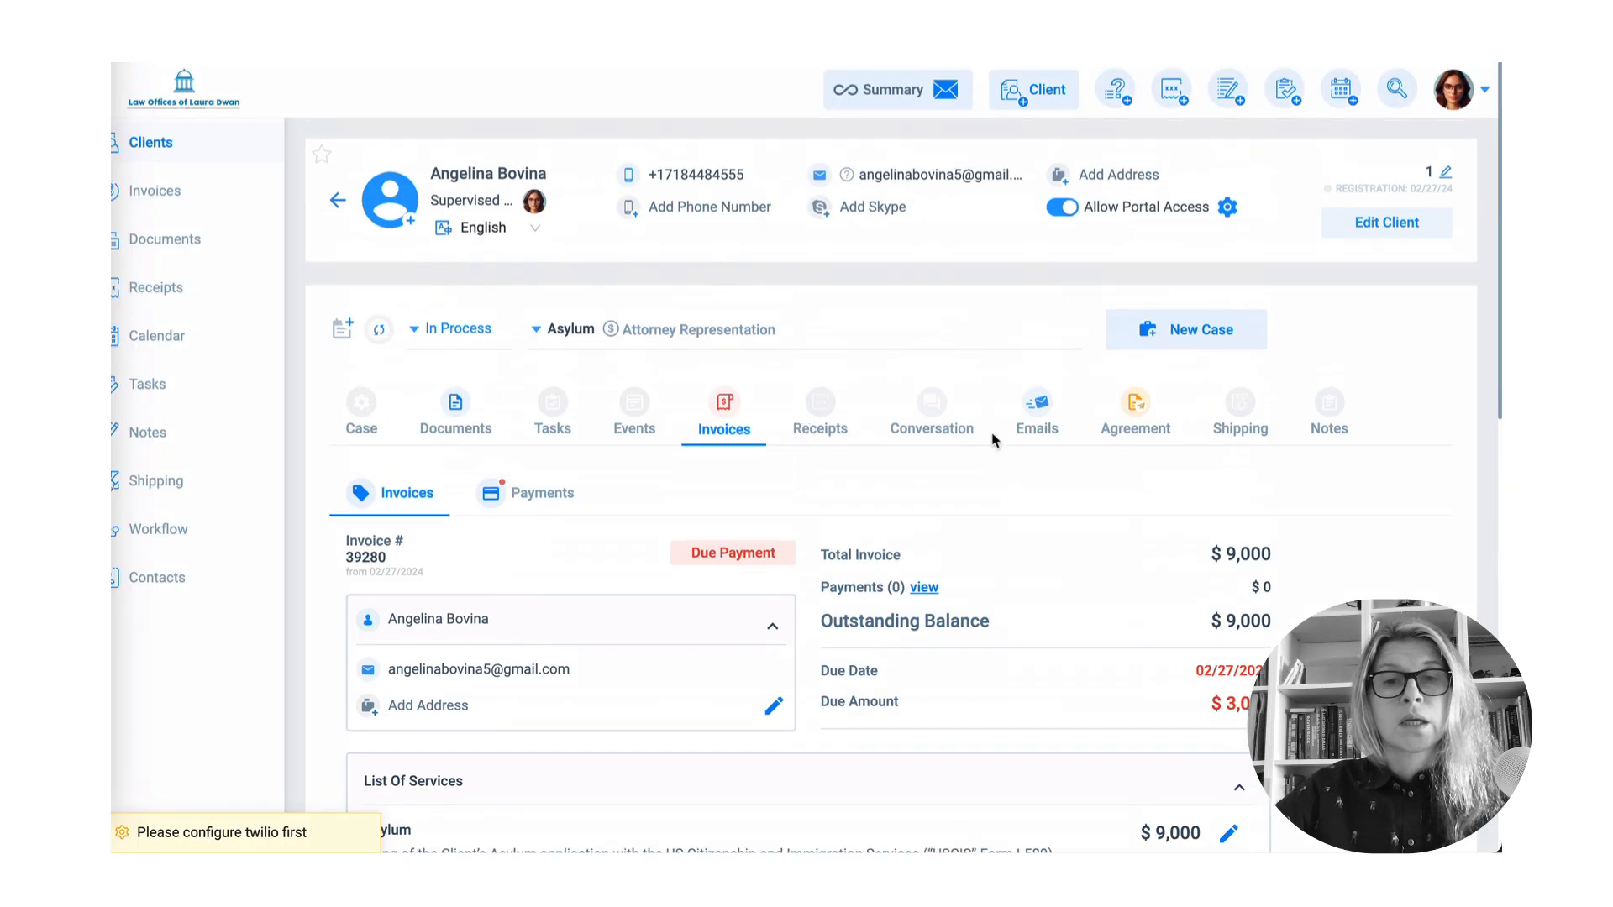
left_click(1117, 430)
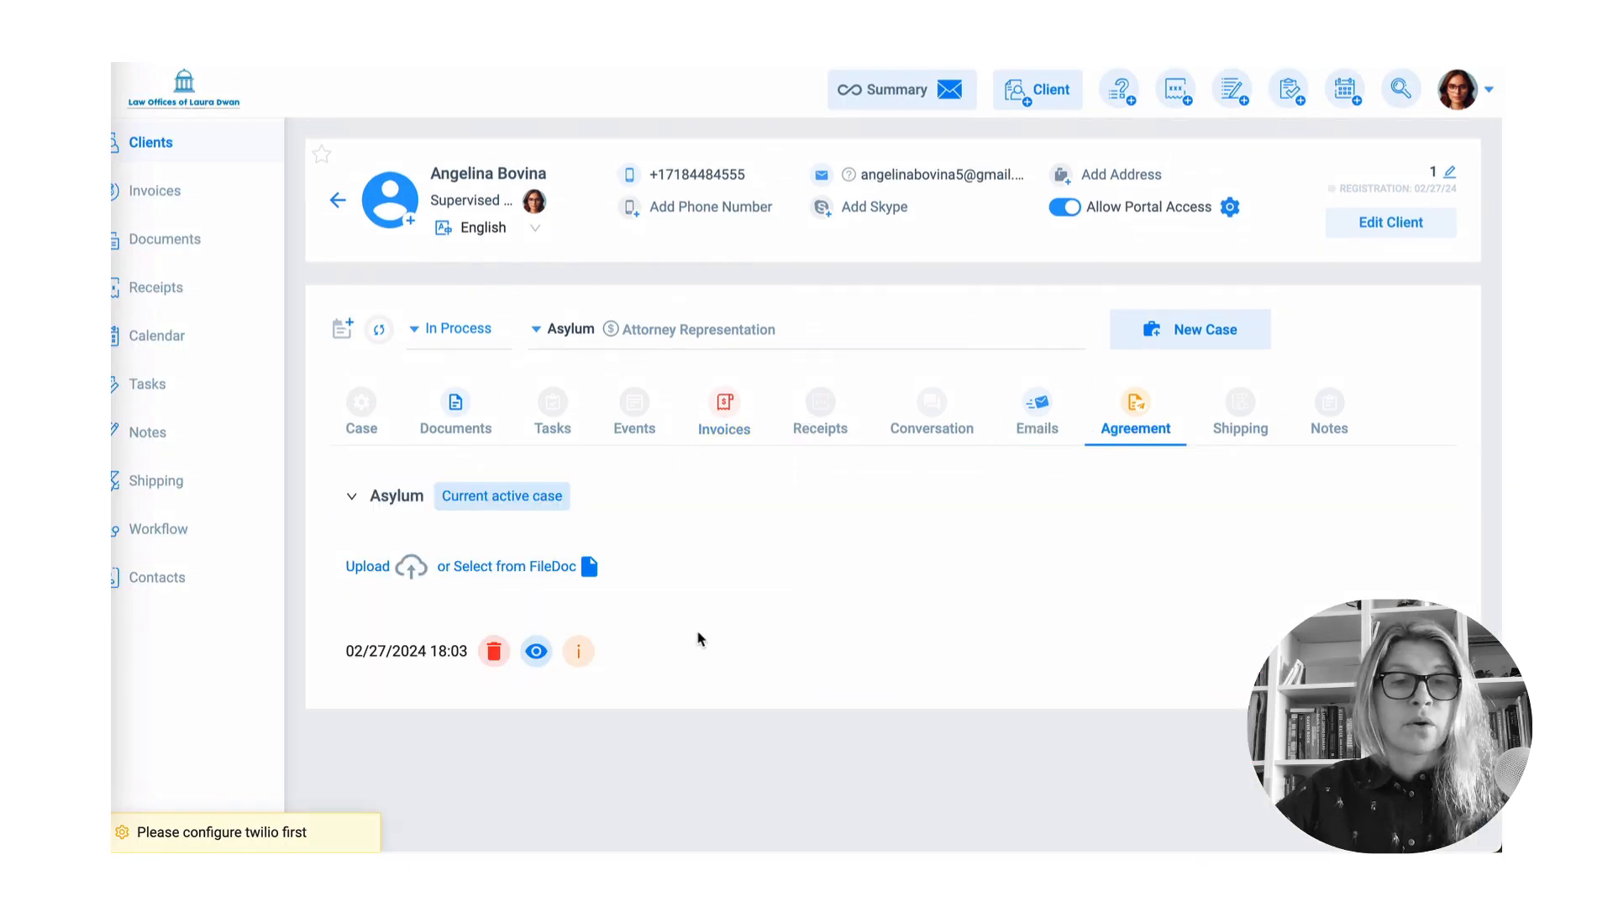